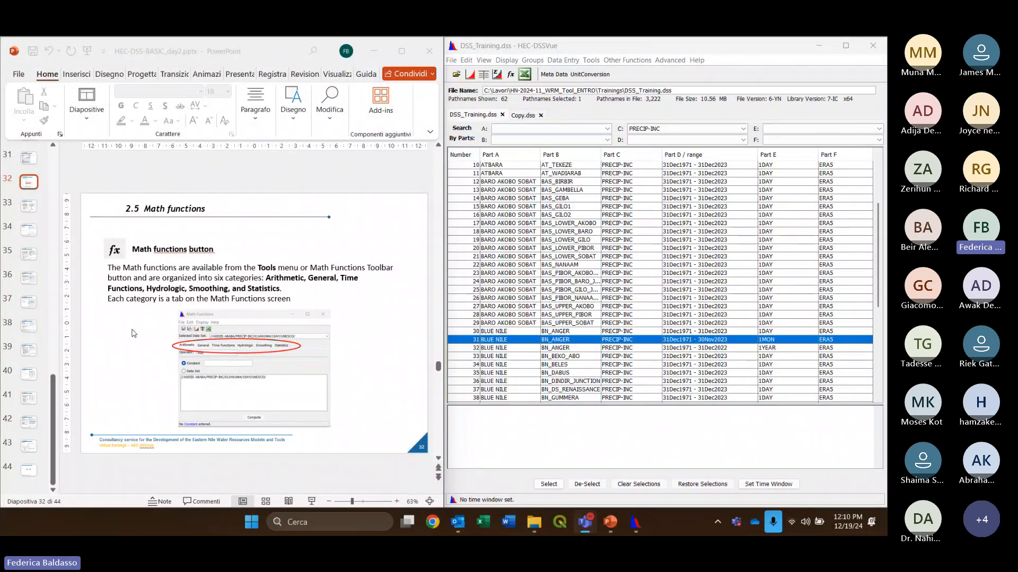
Review the Math functions training slides from the overview through the function categories to Exercise 24 on Shift in Time
scroll(143, 338, down, 1)
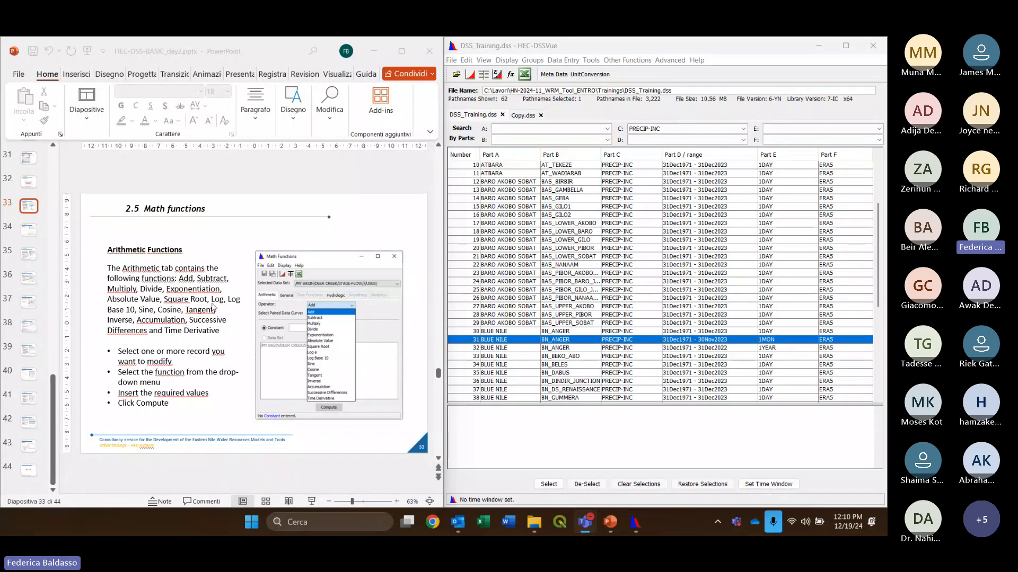
scroll(212, 307, down, 1)
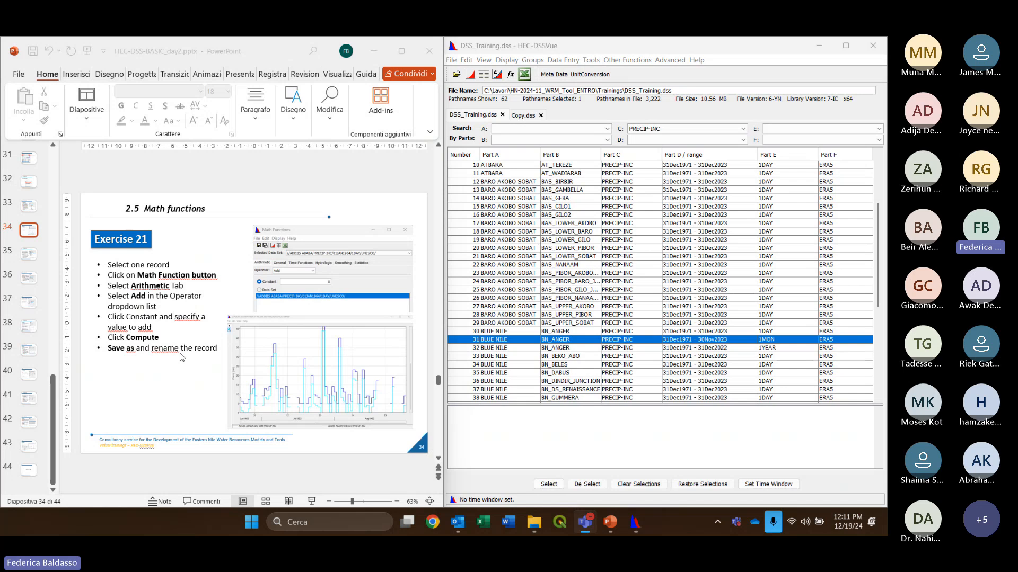
scroll(181, 358, down, 1)
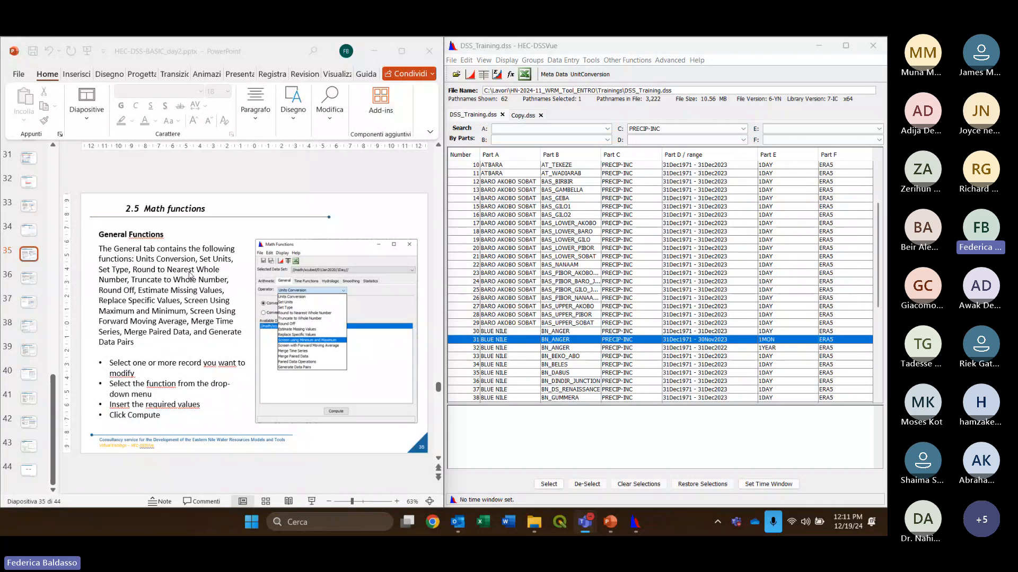
scroll(182, 254, down, 1)
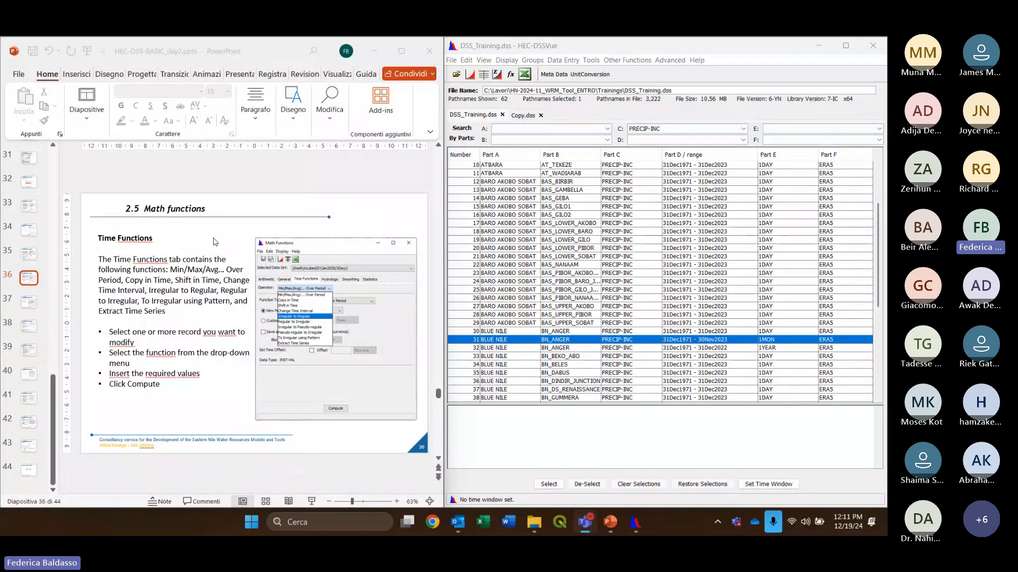
scroll(194, 260, down, 1)
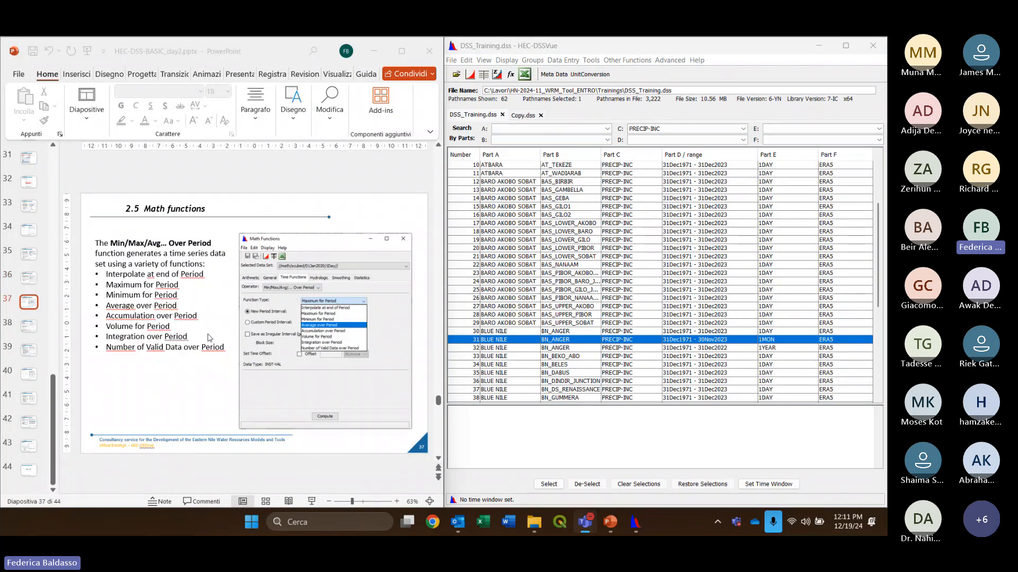
scroll(215, 281, down, 1)
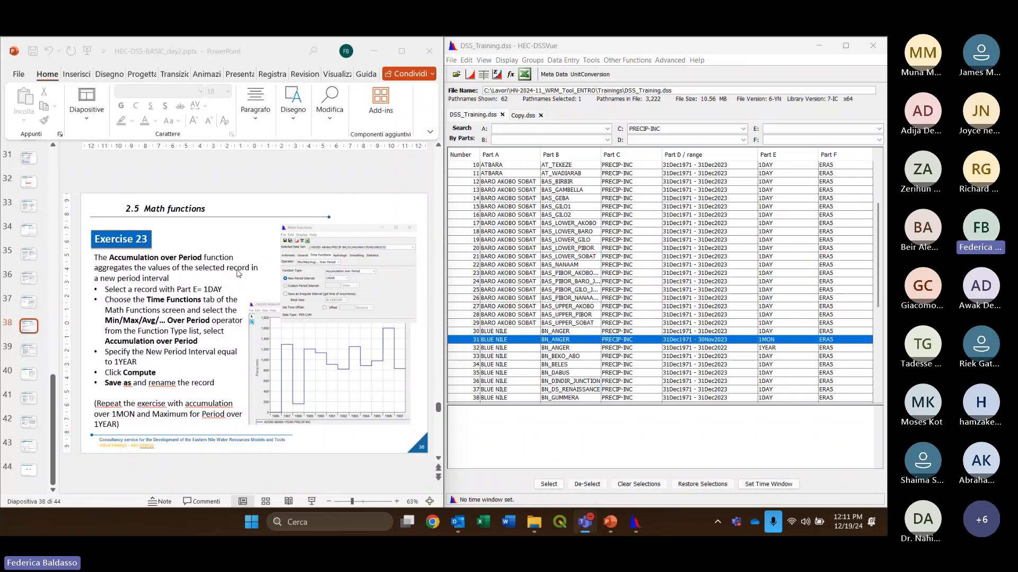
scroll(238, 273, down, 1)
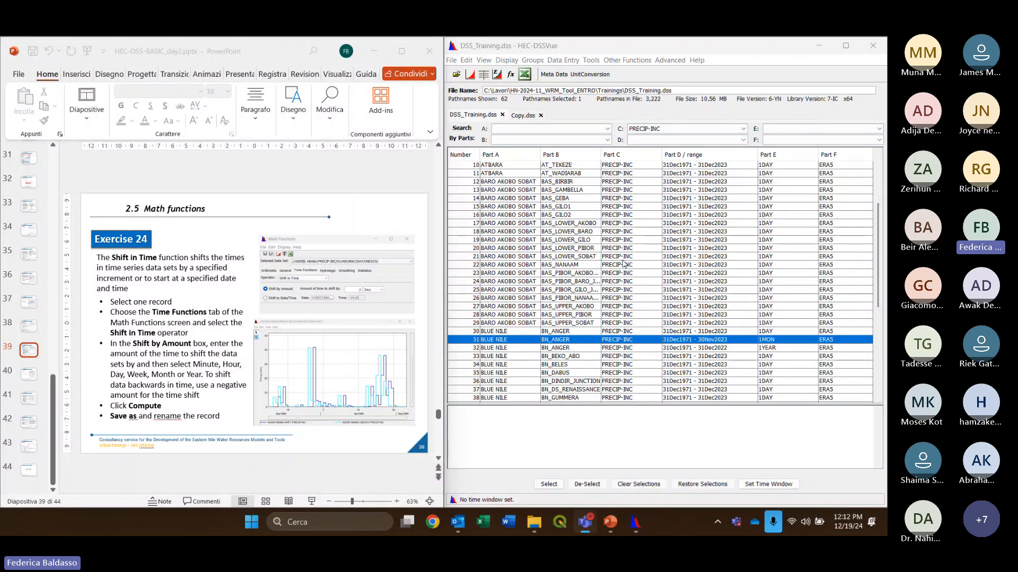
Open Math Functions in HEC-DSSVue for the BN_ANGER 1DAY ERA5 record and choose the Shift in Time operator among the time functions
click(523, 332)
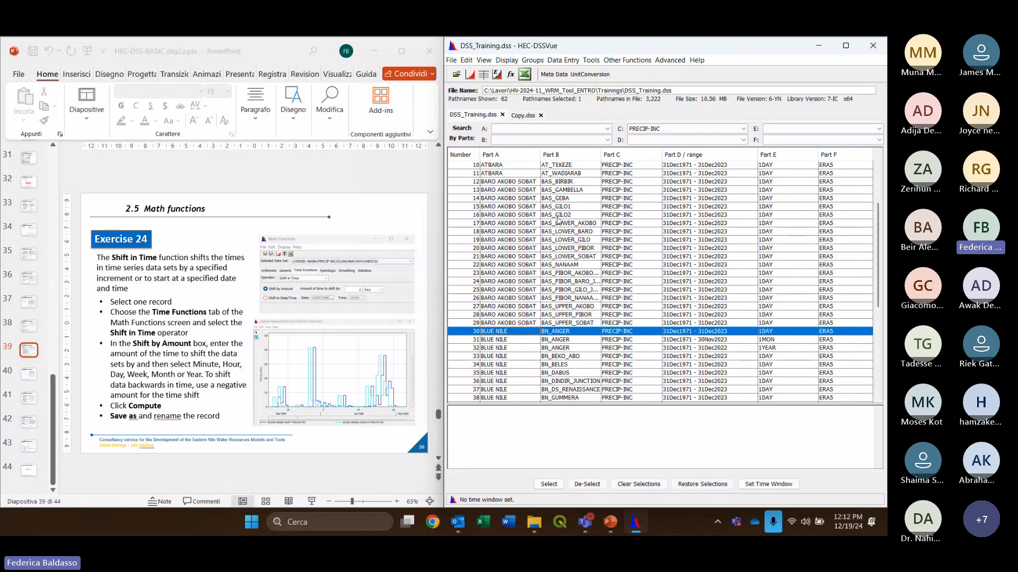
click(510, 76)
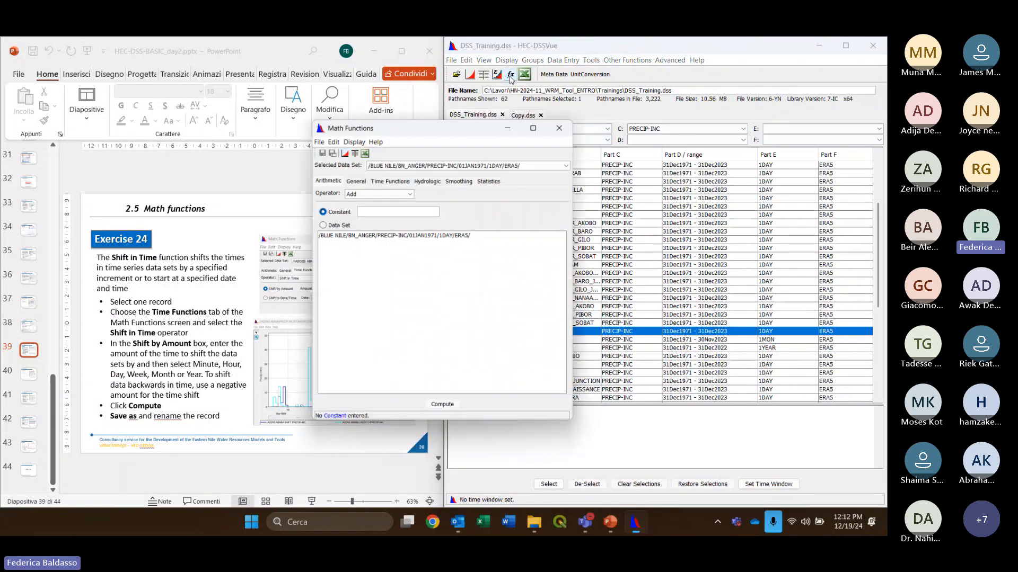
drag(413, 123, 594, 116)
click(564, 174)
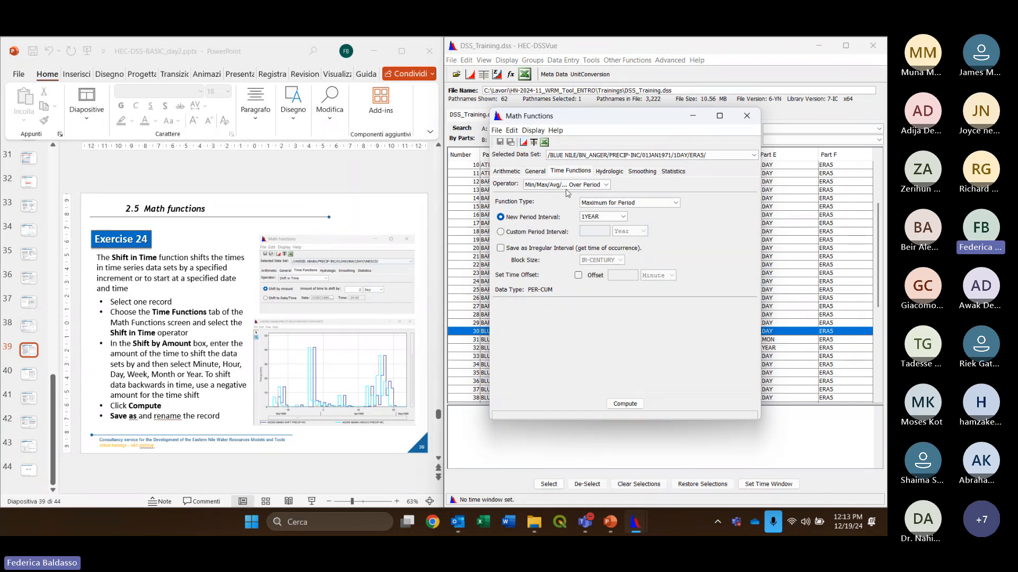
click(605, 186)
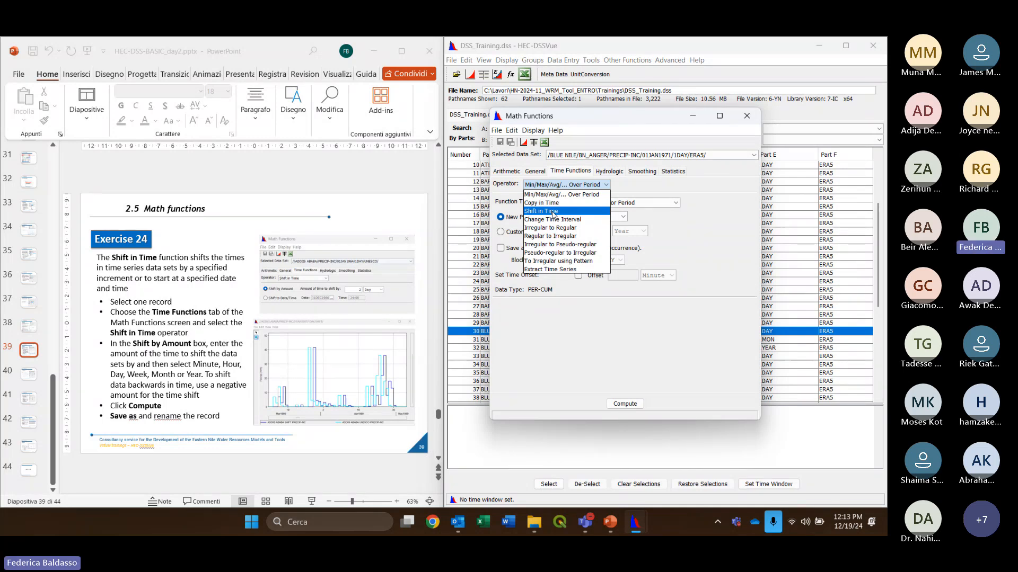
click(553, 214)
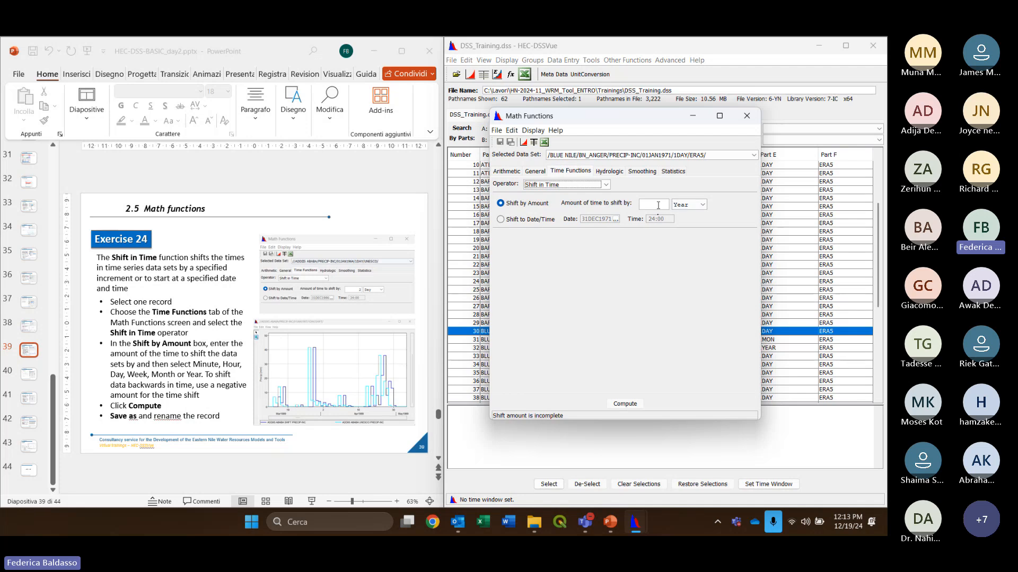
click(501, 220)
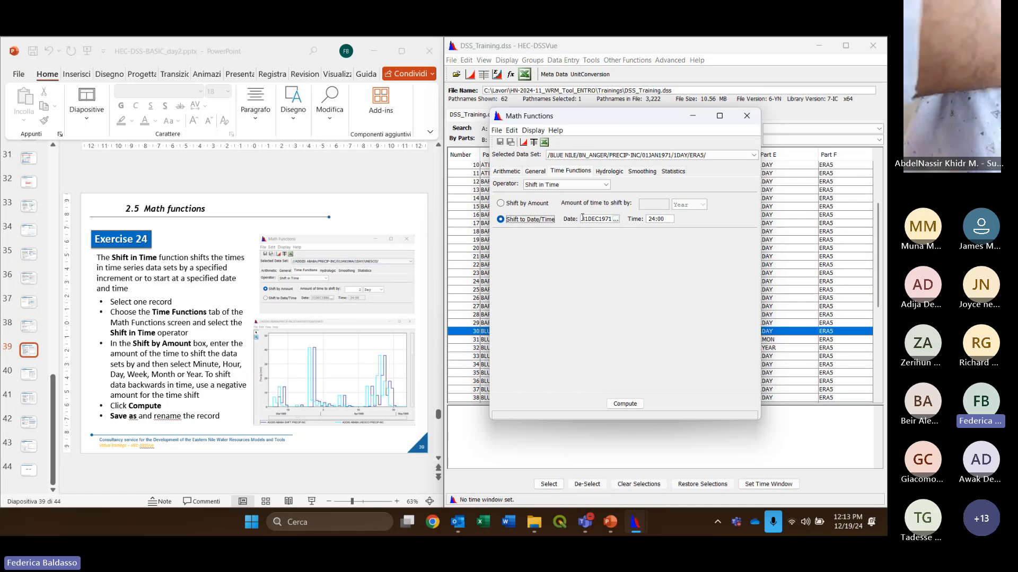
mouse_move(581, 218)
mouse_down()
mouse_move(611, 220)
mouse_move(593, 222)
mouse_up()
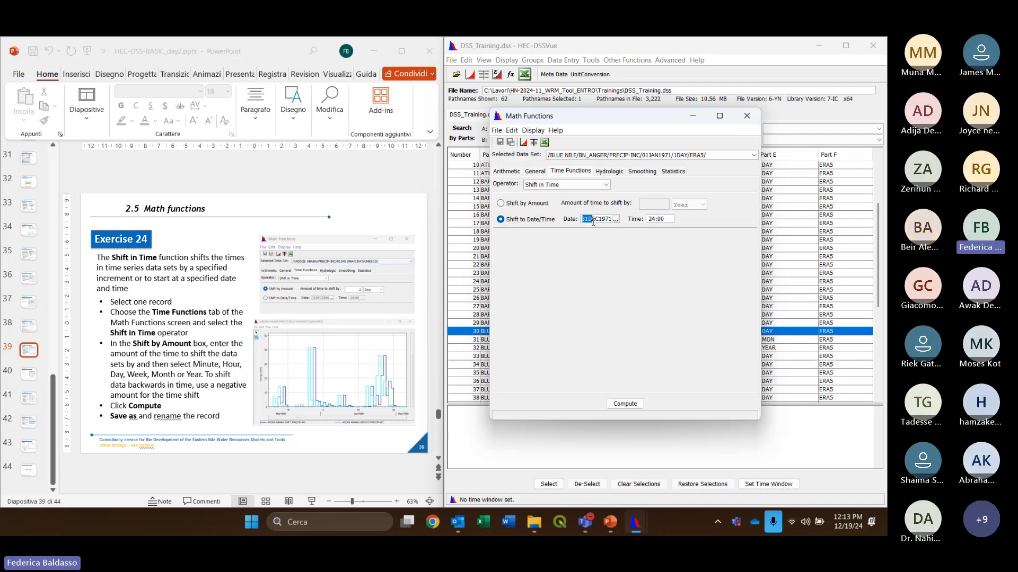
click(653, 220)
click(590, 219)
drag(590, 220, 619, 228)
click(594, 217)
click(514, 207)
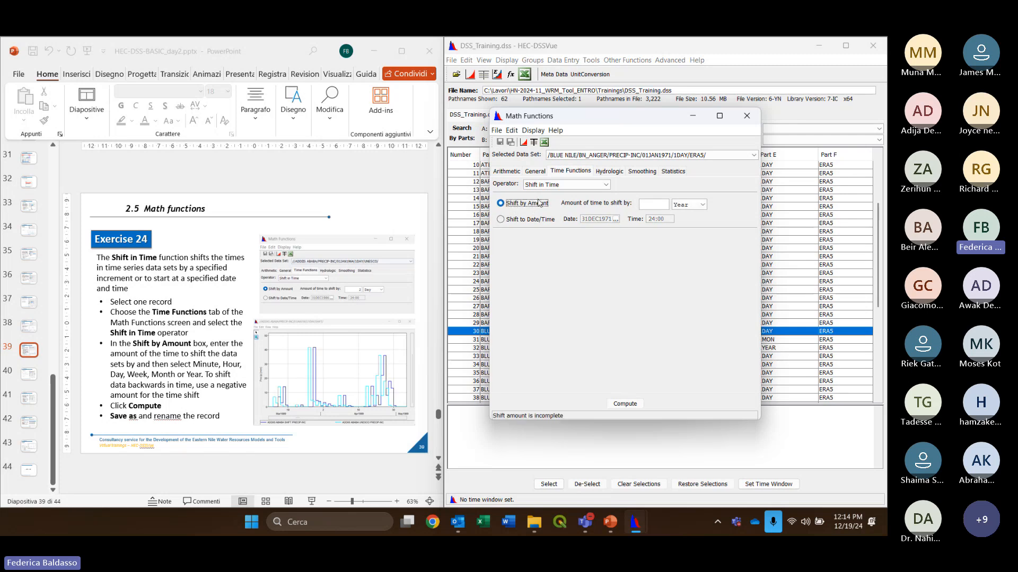
Set the amount of time to shift by to 3 days and compute the shifted series
click(657, 205)
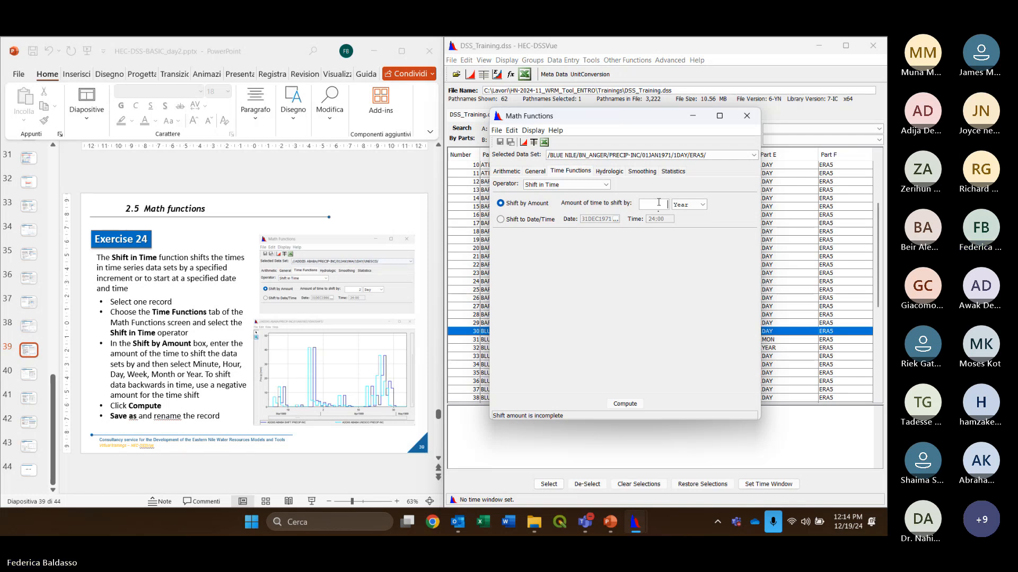
text(3)
click(701, 205)
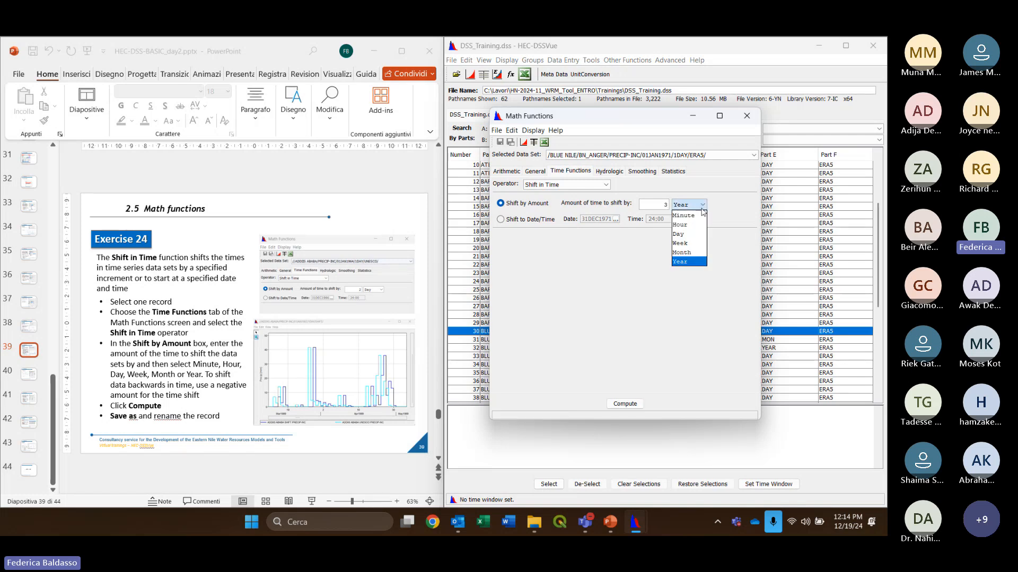
click(684, 238)
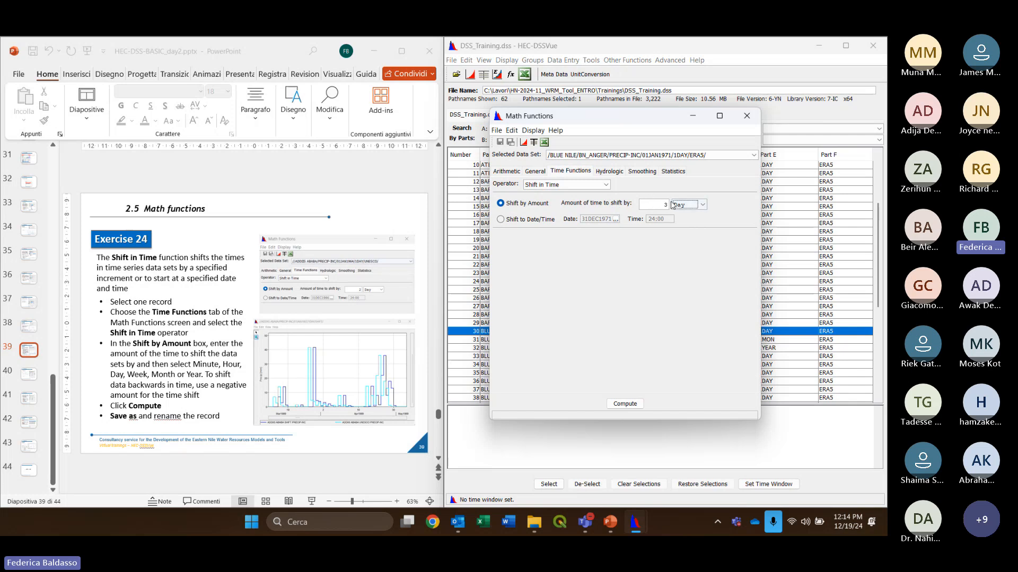
click(703, 205)
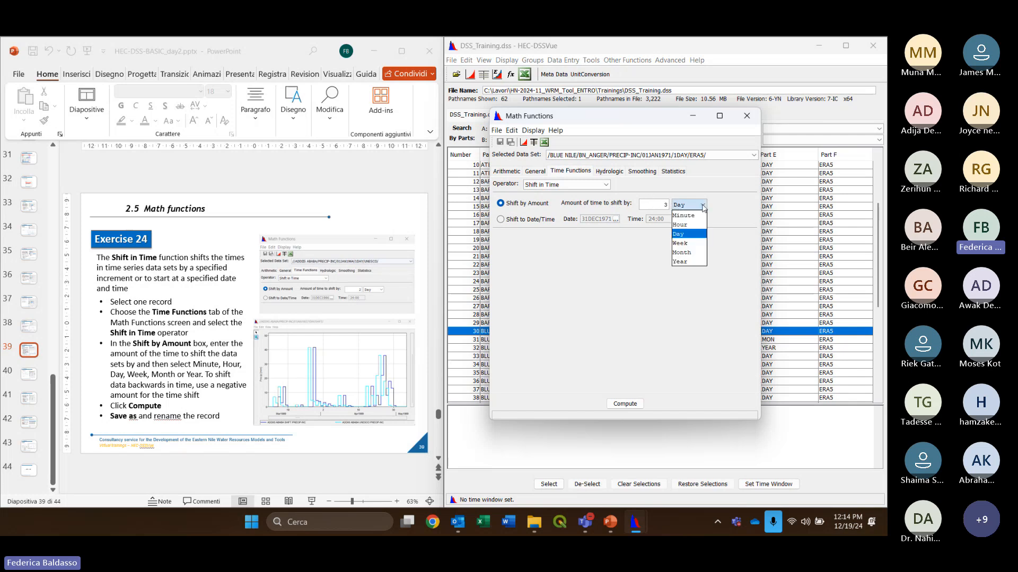
click(682, 238)
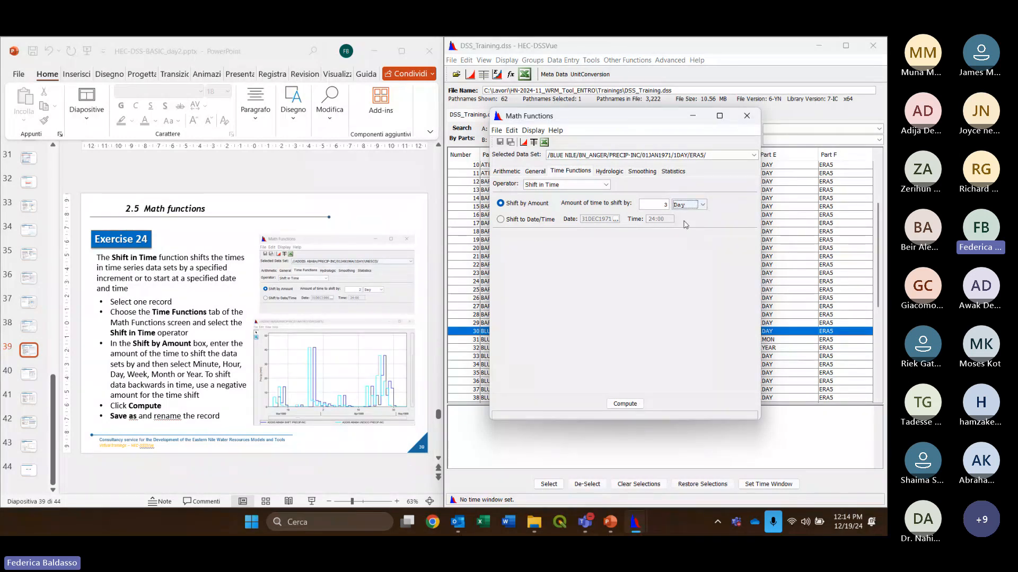
click(625, 404)
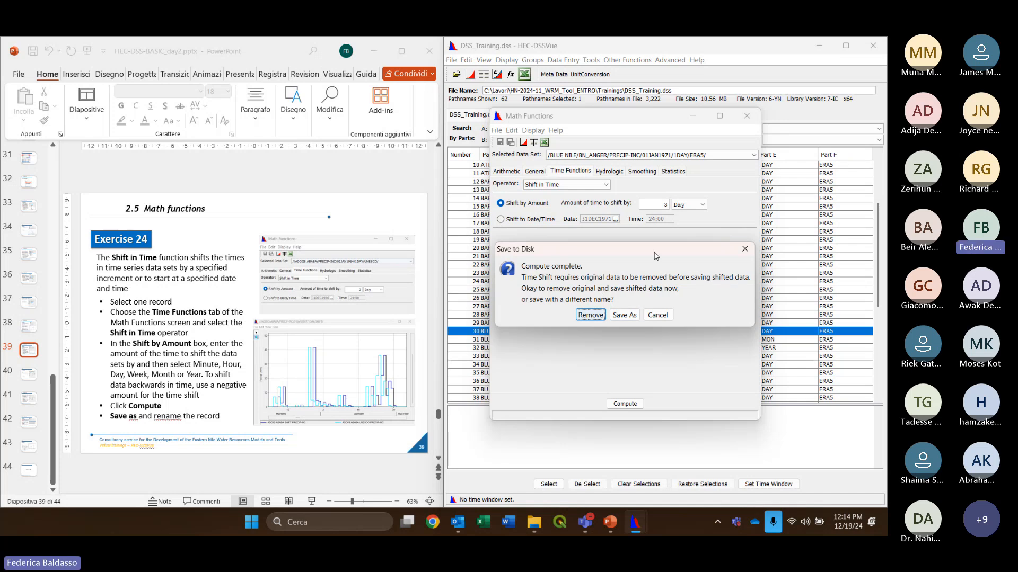
Save the computed data as a new record with part F set to SHIFTED, and close Math Functions
drag(652, 253, 652, 245)
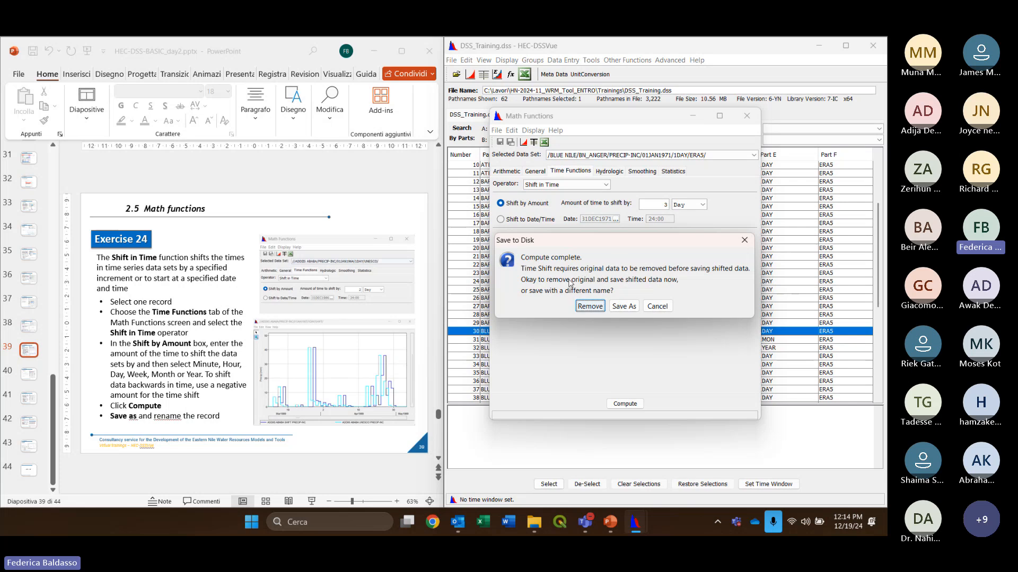
click(624, 306)
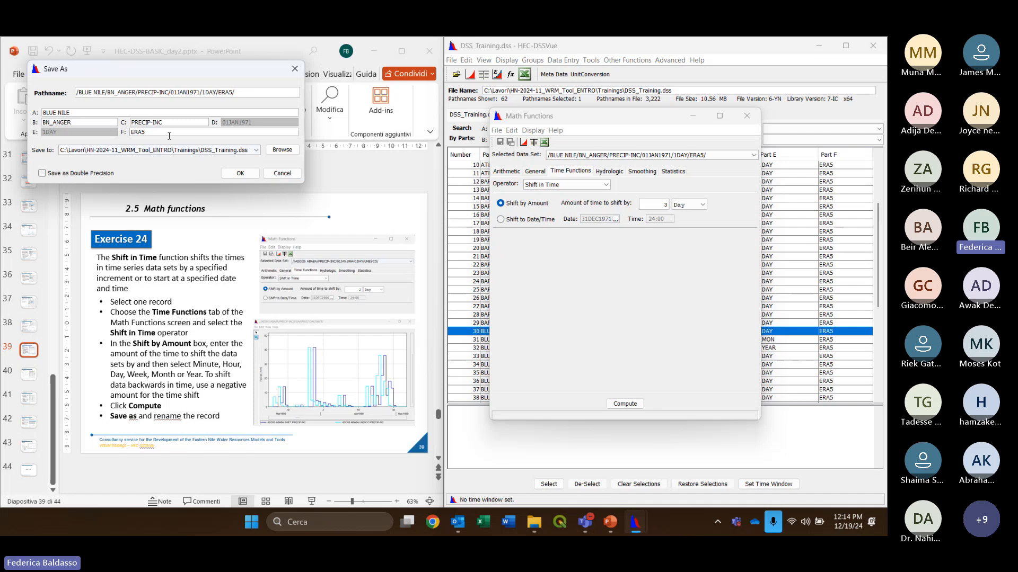
drag(158, 131, 119, 132)
text(SHIFTED)
click(236, 171)
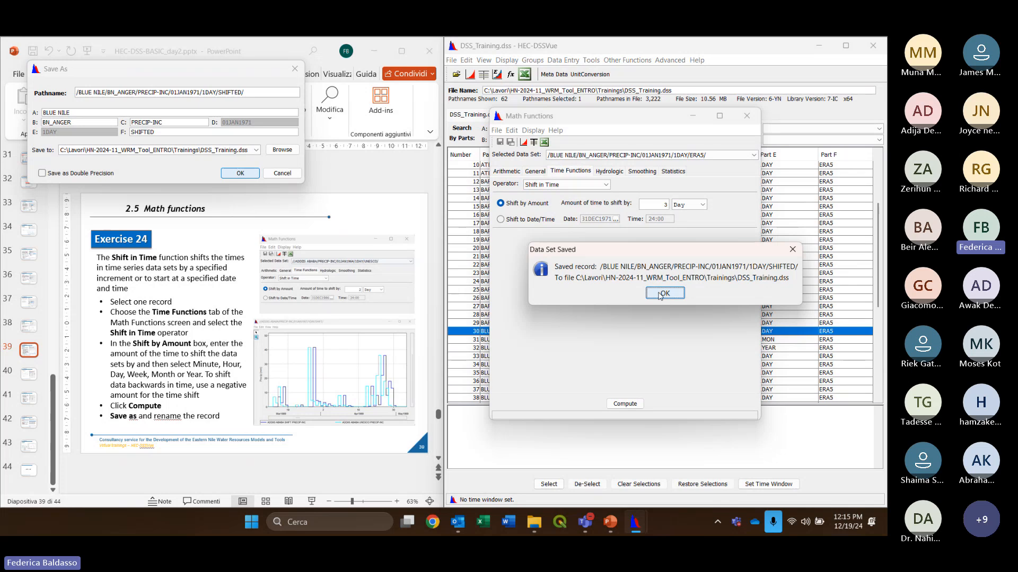
click(663, 295)
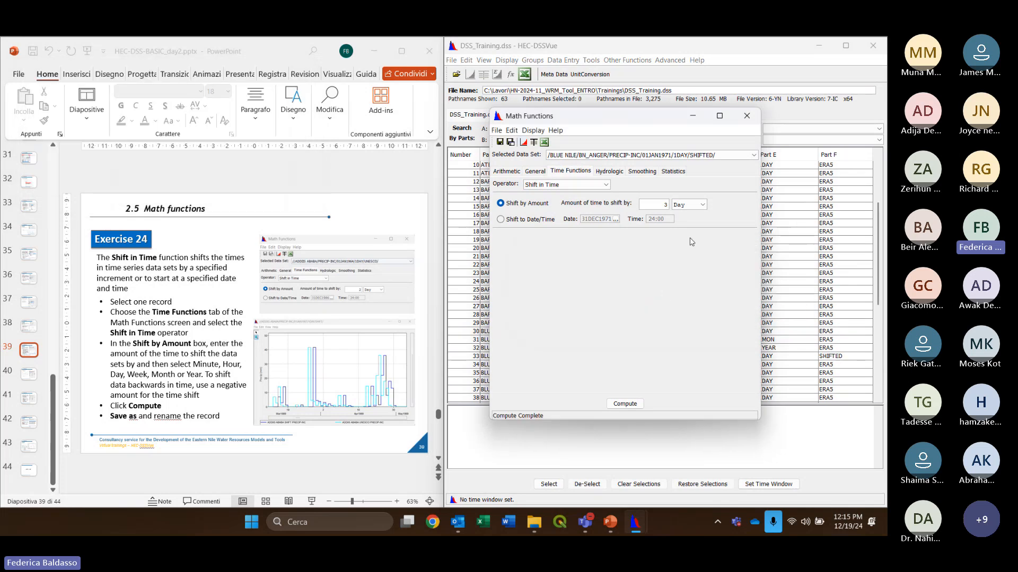
click(748, 118)
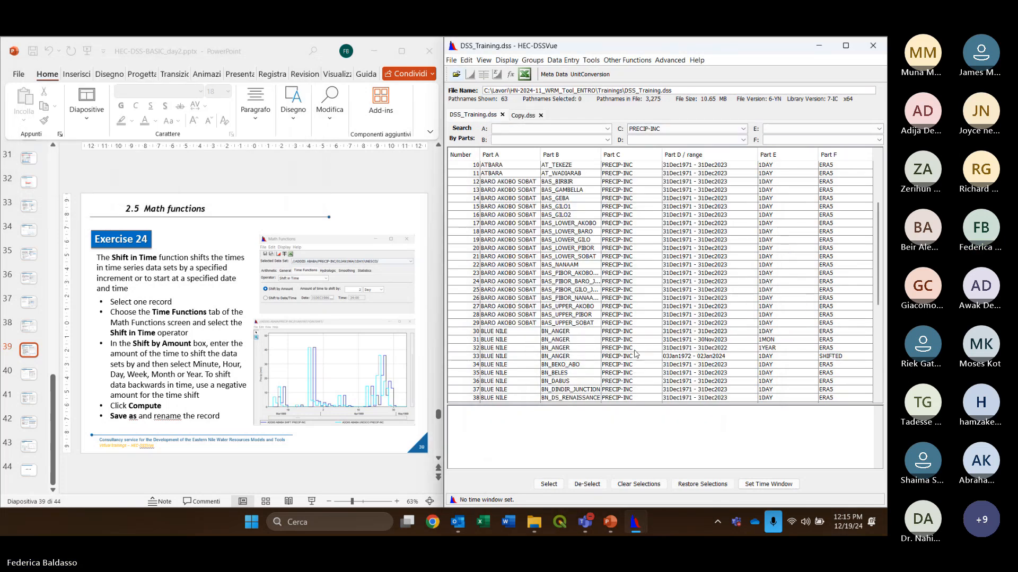
Plot the original BN_ANGER 1DAY ERA5 record together with the SHIFTED record and maximize the plot window
click(534, 357)
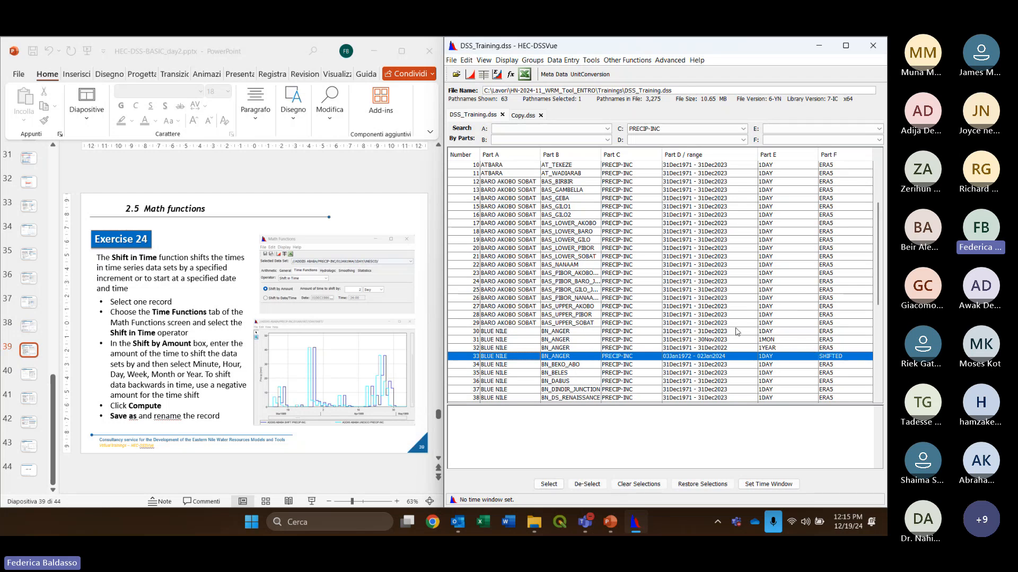
click(783, 332)
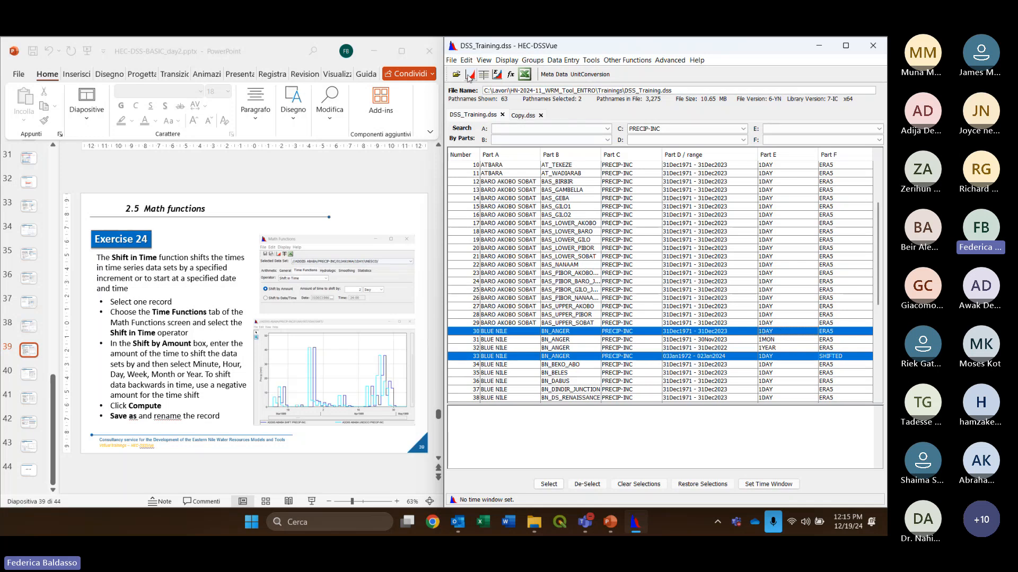
click(470, 75)
drag(286, 70, 682, 107)
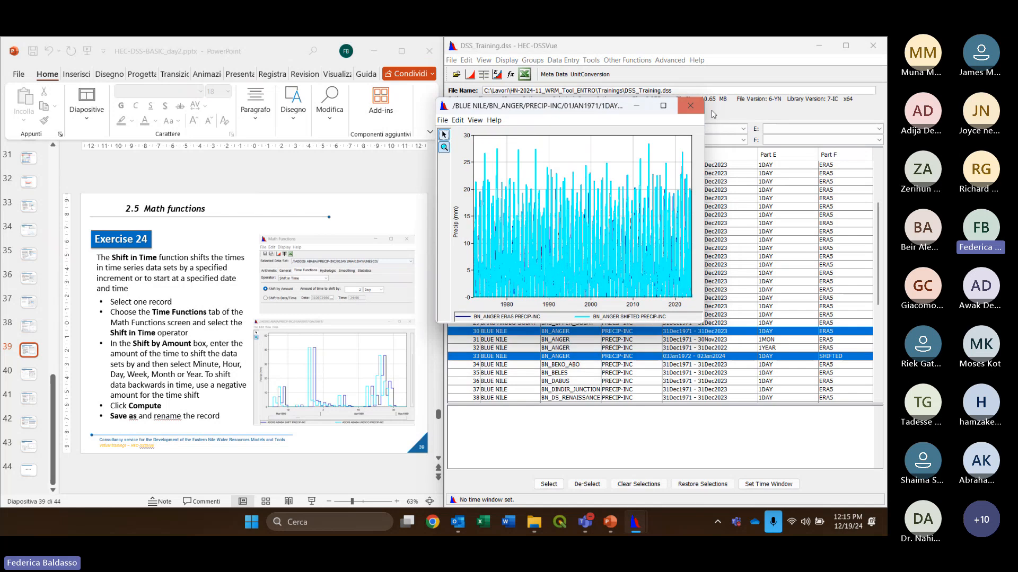
click(662, 105)
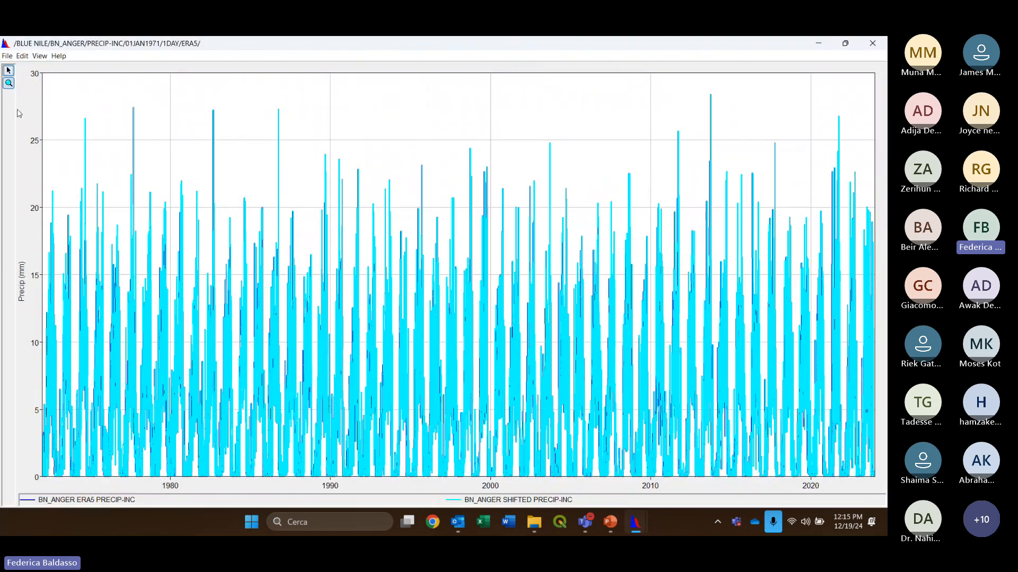
Zoom in on the early 1972 part of the plot to compare the original and shifted series, and close the plot
click(9, 83)
drag(40, 483, 175, 469)
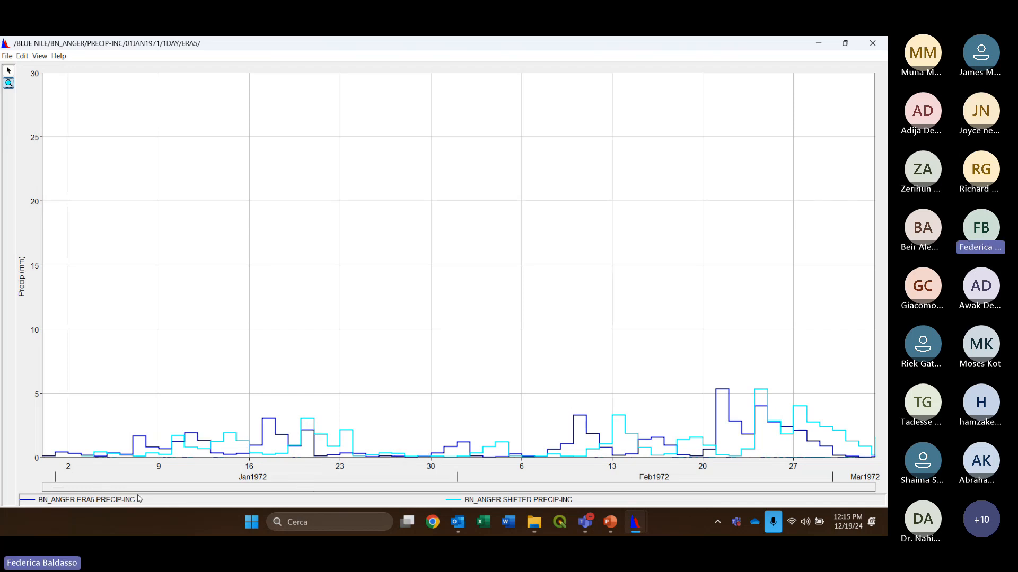
click(76, 488)
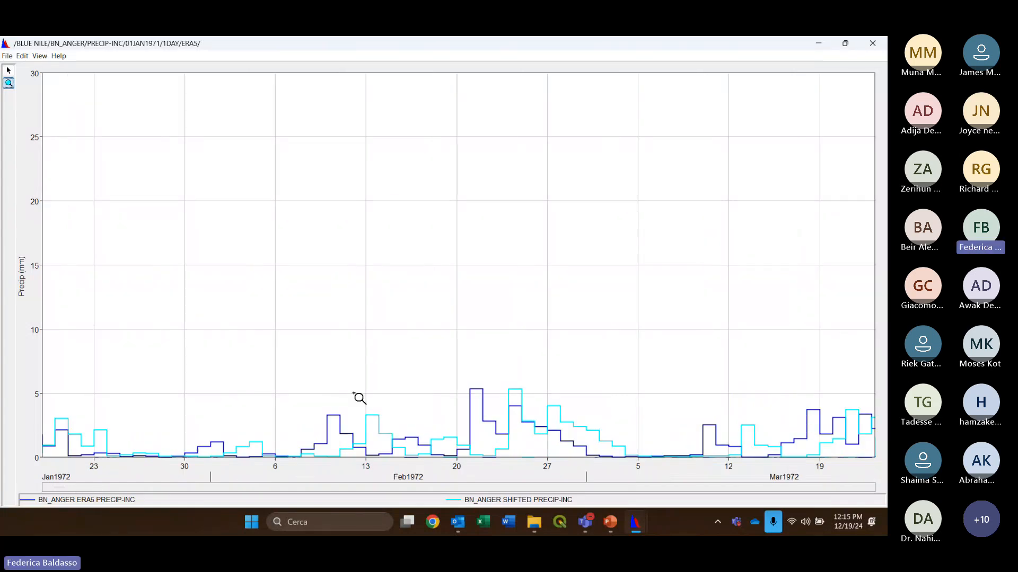
click(870, 44)
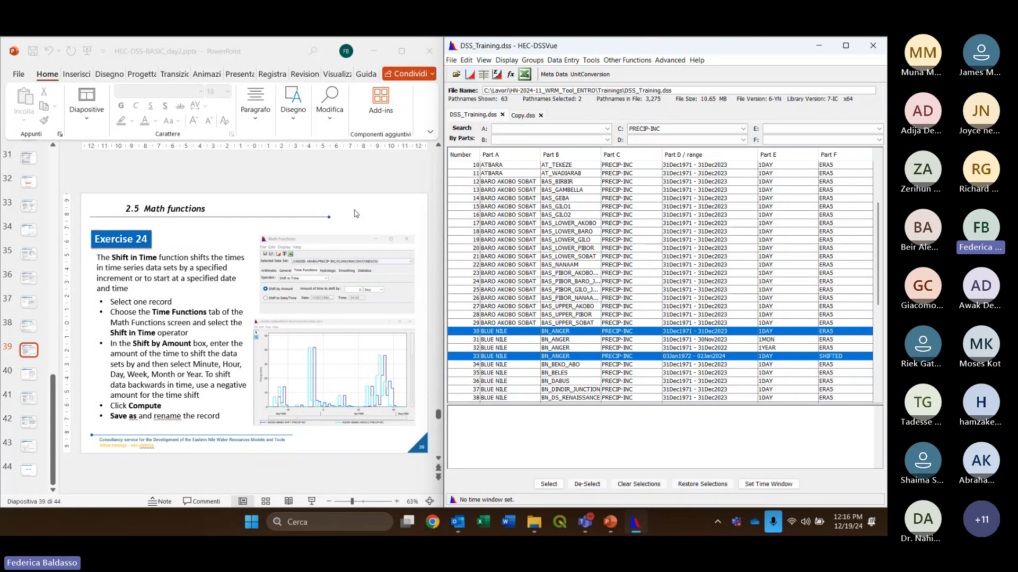
Advance the PowerPoint training slides to Statistics Functions and leave only the BN_ANGER 1DAY ERA5 record selected in HEC-DSSVue
click(374, 224)
scroll(377, 226, down, 1)
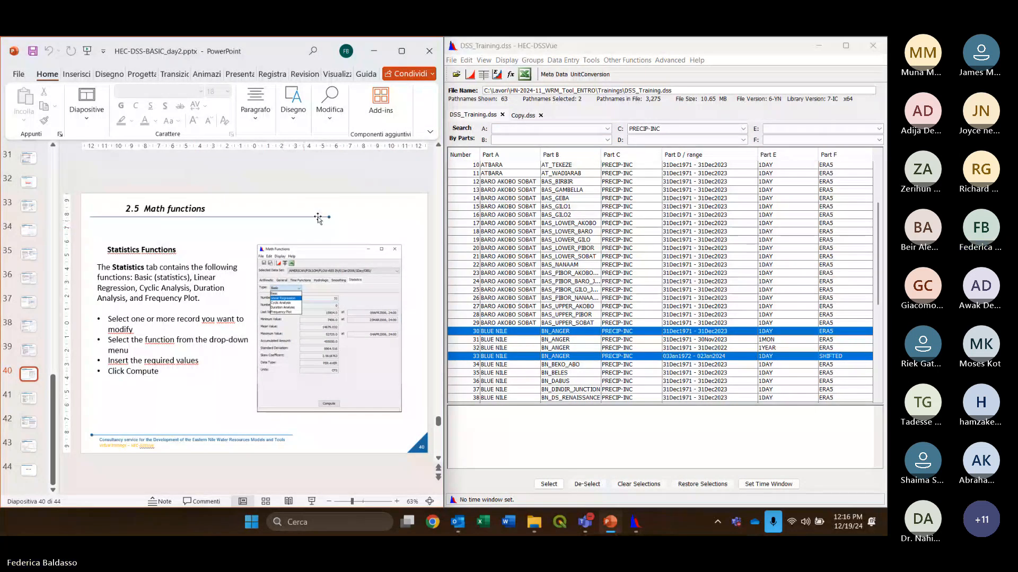
click(475, 331)
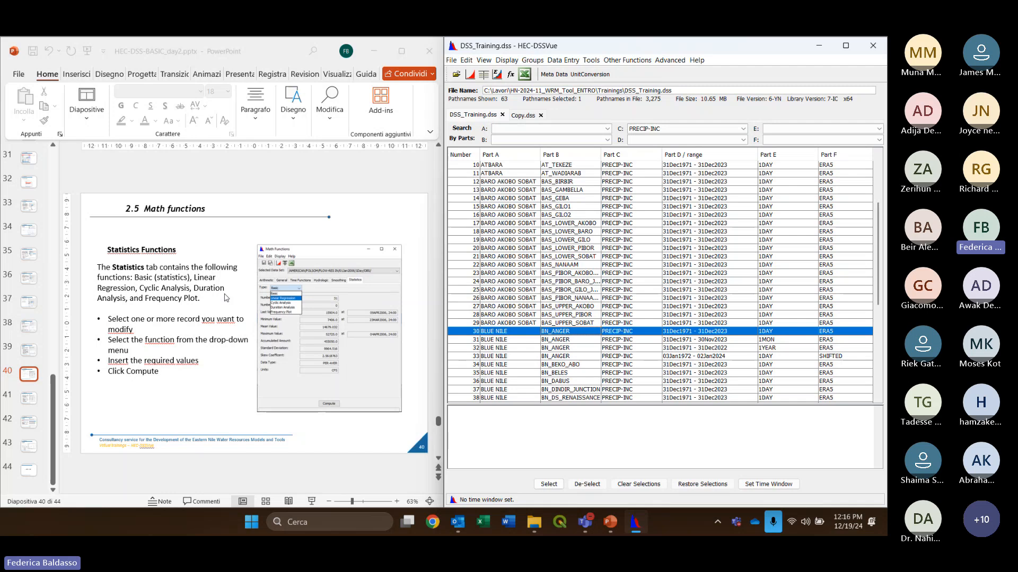
click(226, 298)
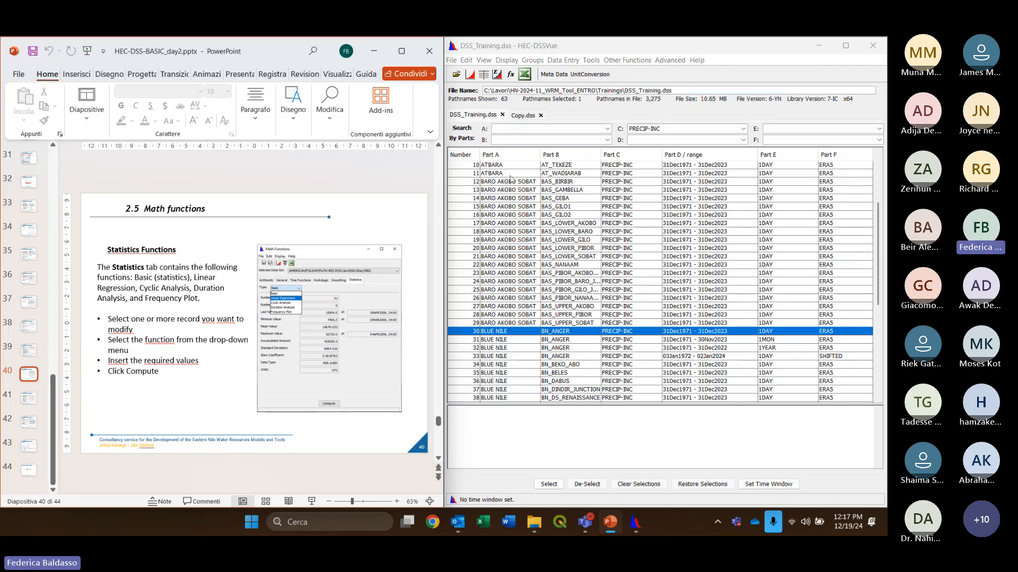
Open Math Functions for the AT_WADIARAB 1DAY precipitation record and display its Basic statistics
click(565, 256)
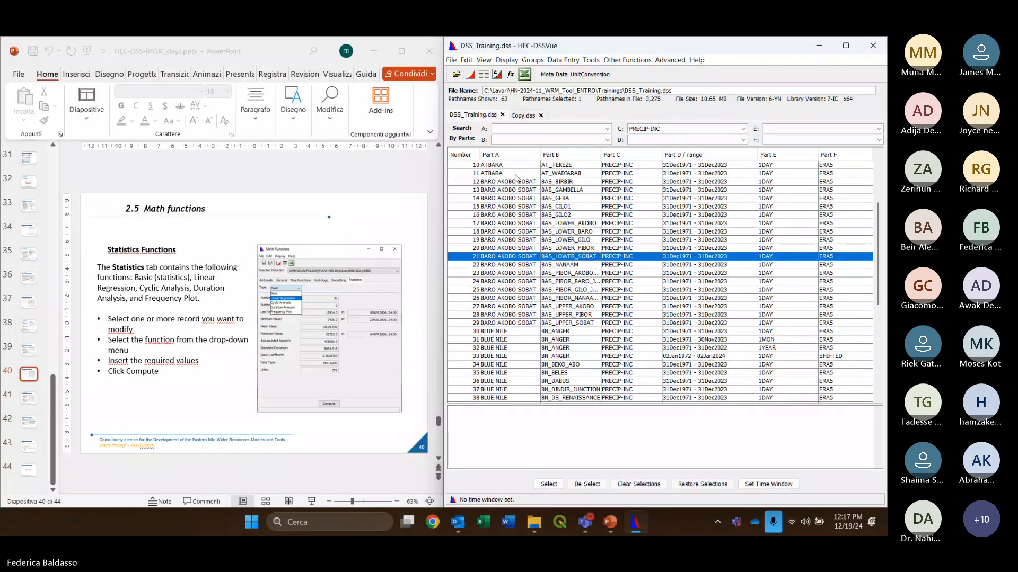
click(515, 175)
click(511, 75)
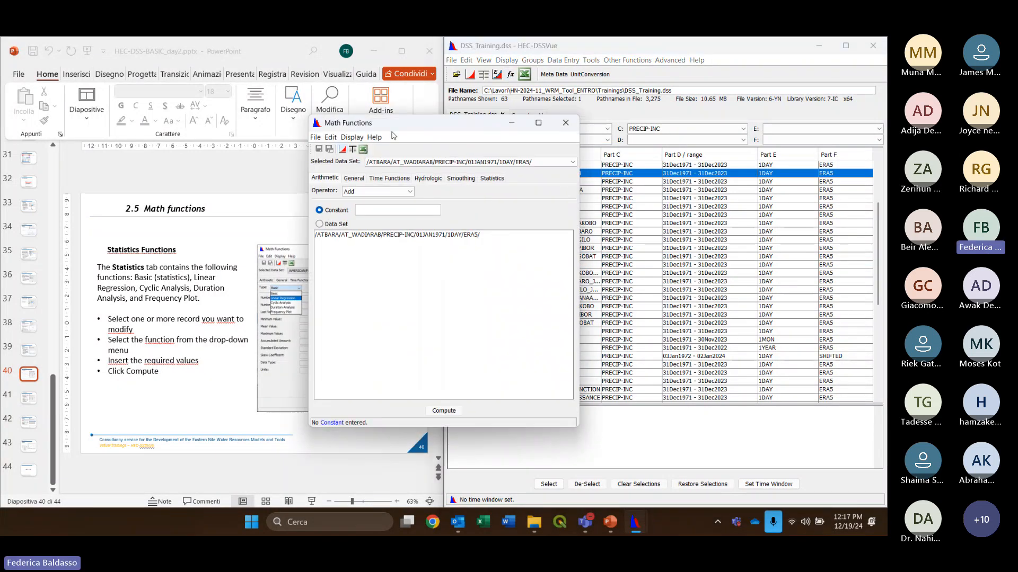
drag(392, 133, 585, 127)
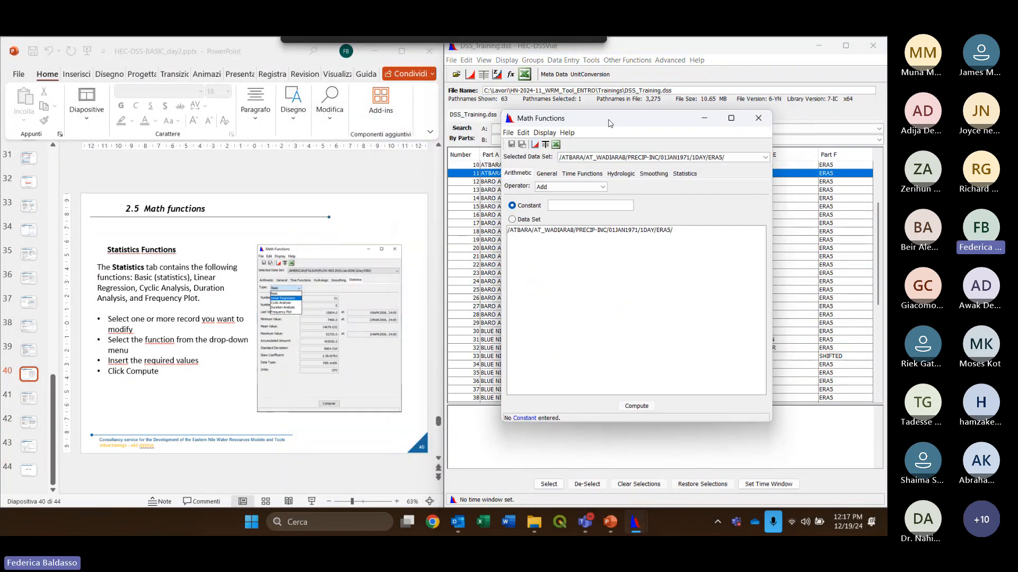
click(687, 174)
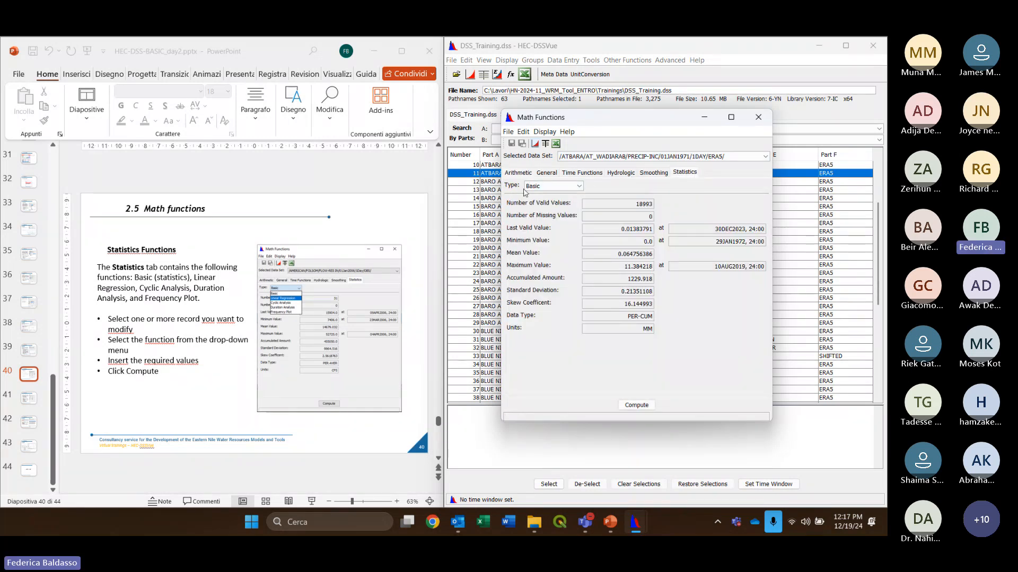
click(579, 186)
click(550, 197)
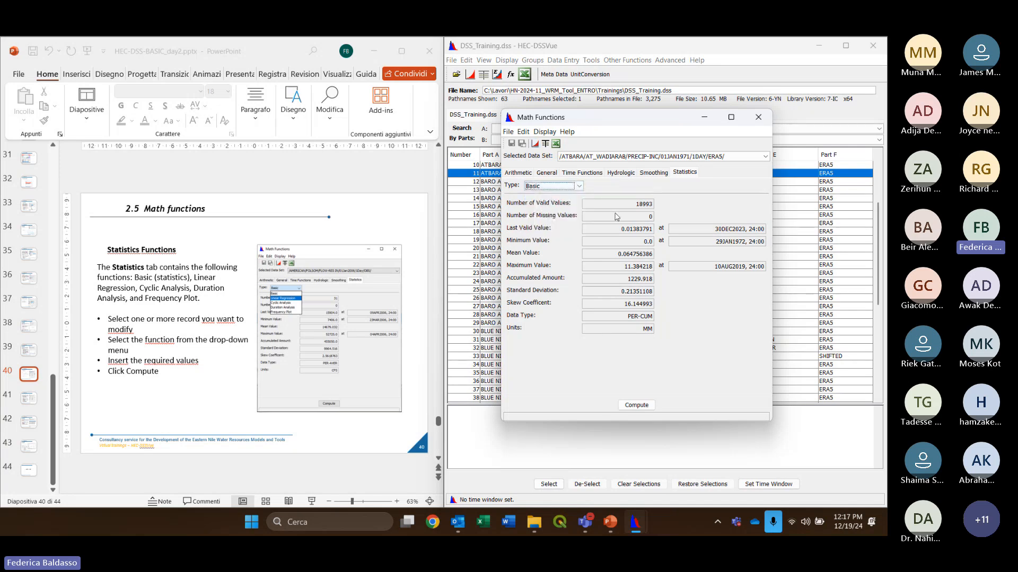
Review the Basic function slide alongside the available statistics types, keep Basic selected, and advance to the Exercise 25 slide
scroll(347, 243, down, 1)
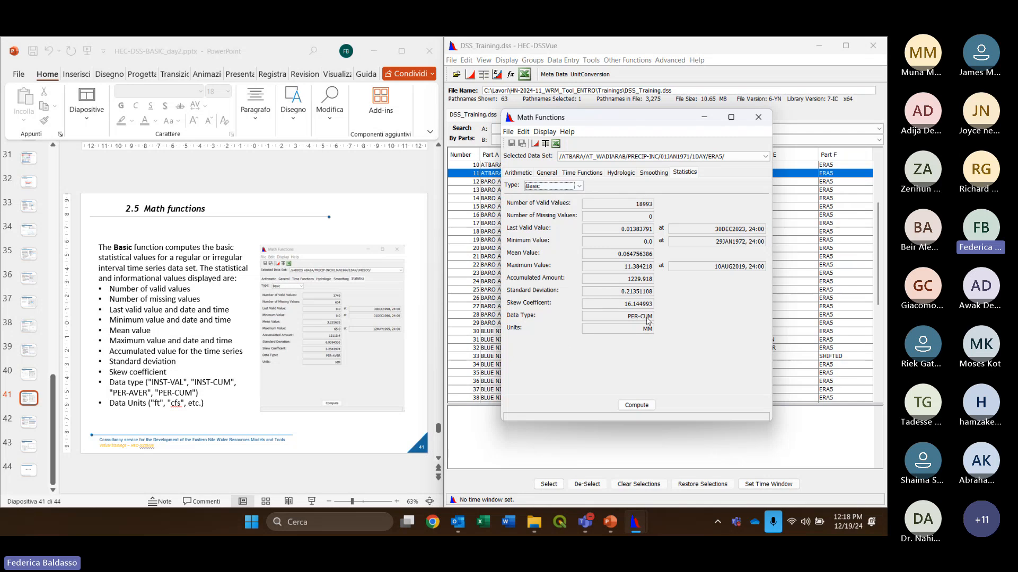
click(575, 188)
click(551, 196)
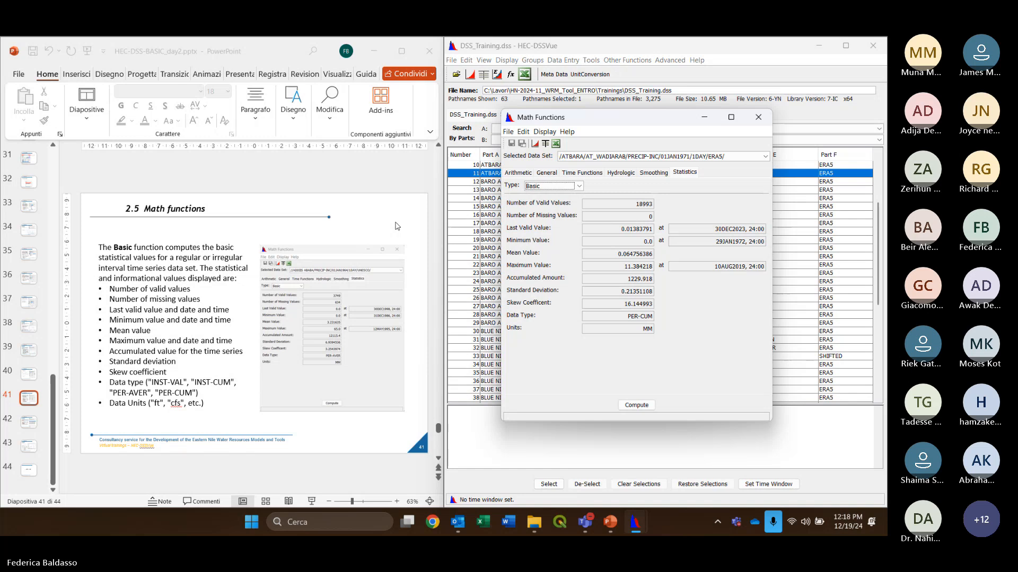
click(577, 186)
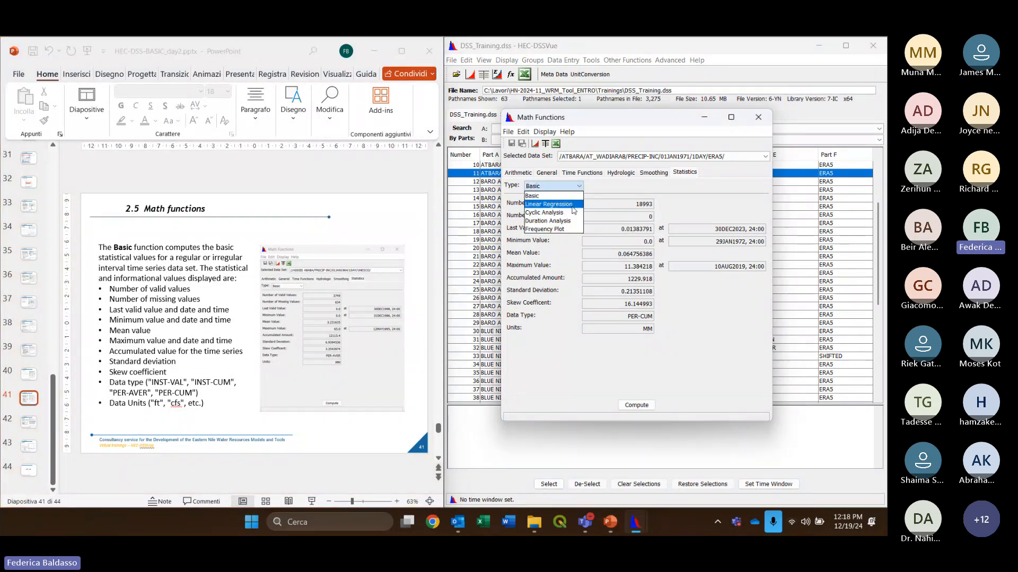
click(607, 191)
click(577, 186)
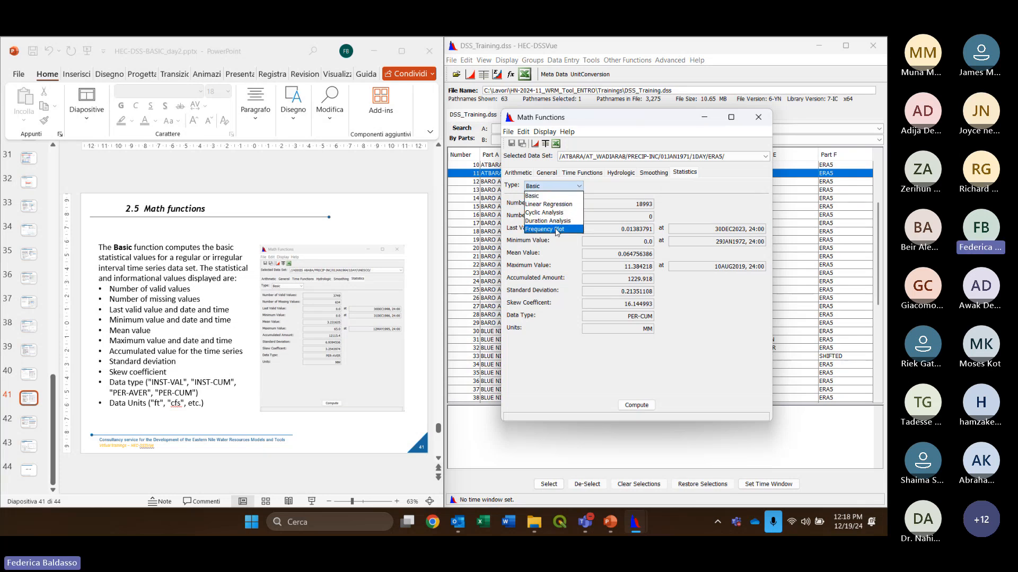
click(608, 200)
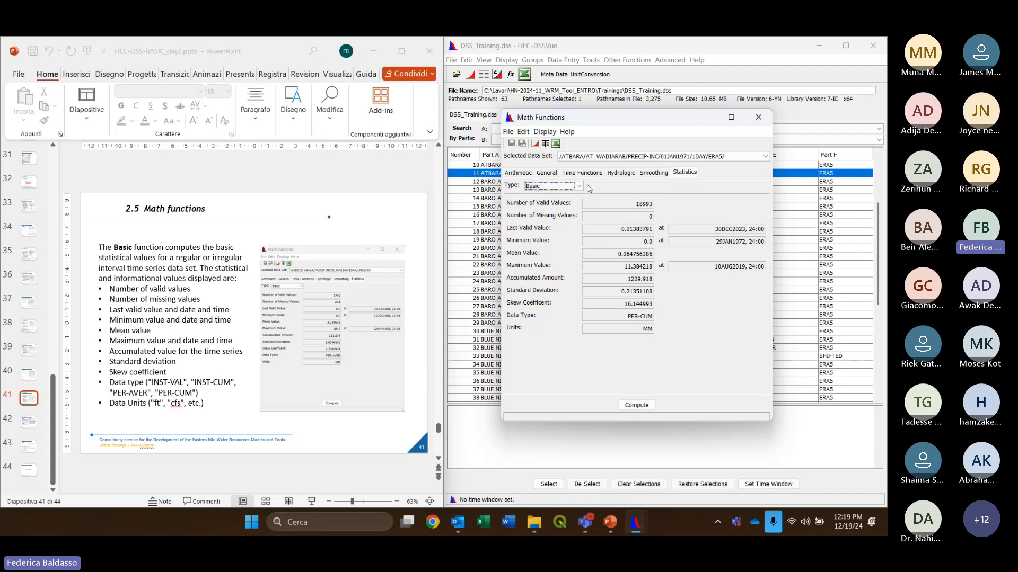
click(580, 186)
click(572, 197)
click(388, 226)
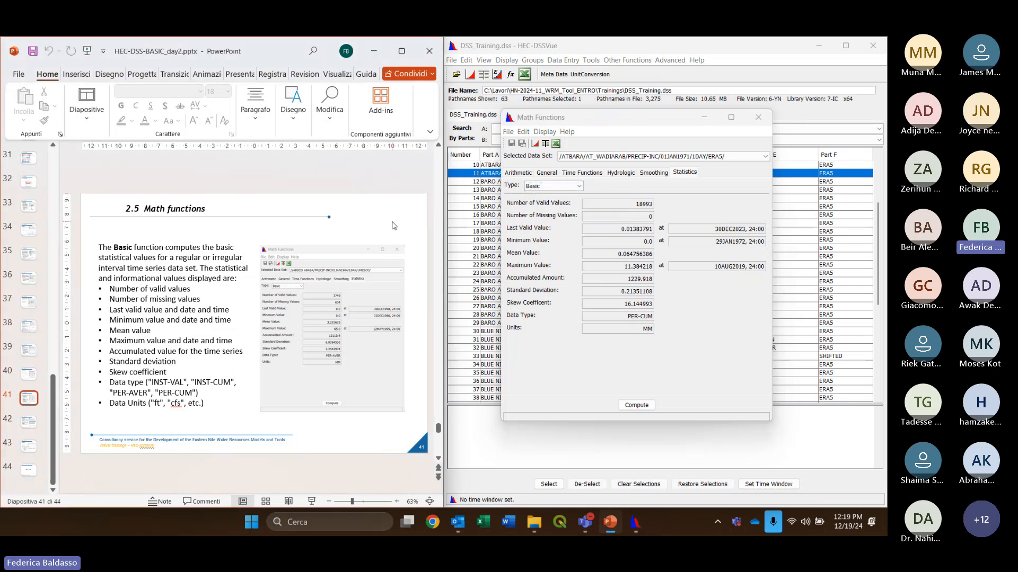
key(Page_Down)
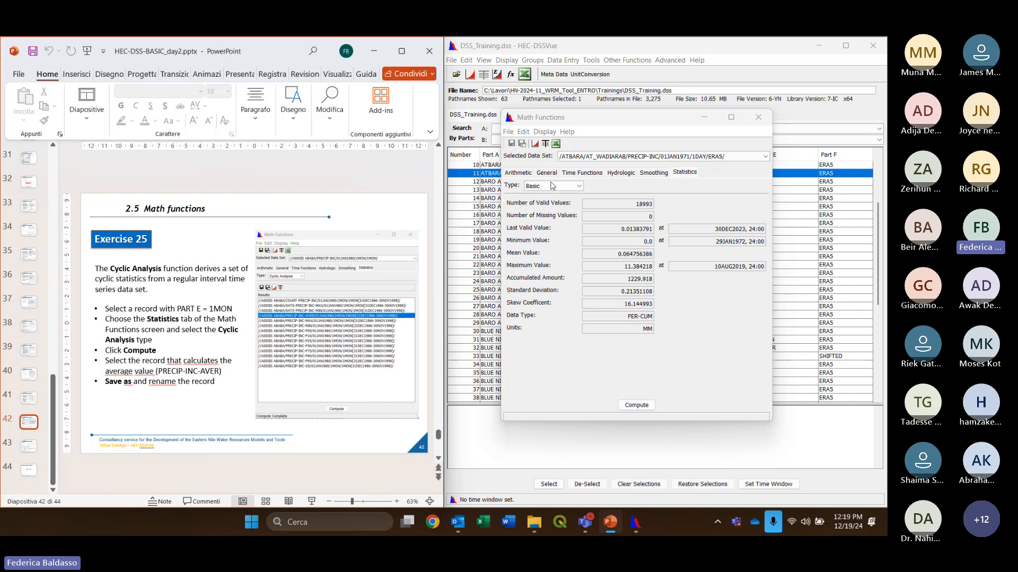
Compute a Cyclic Analysis for the AT_WADIARAB 1DAY precipitation record
click(579, 187)
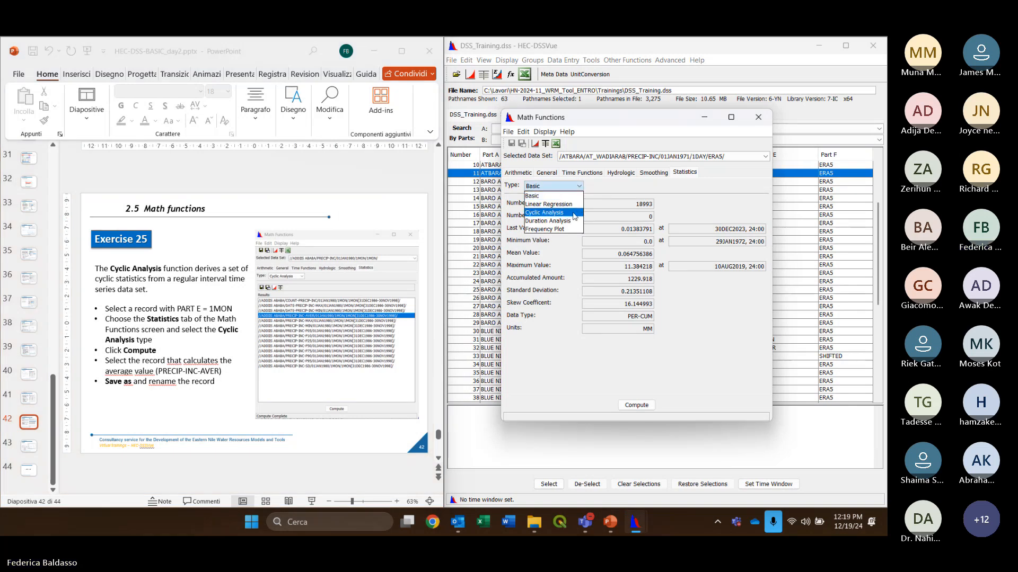
click(560, 213)
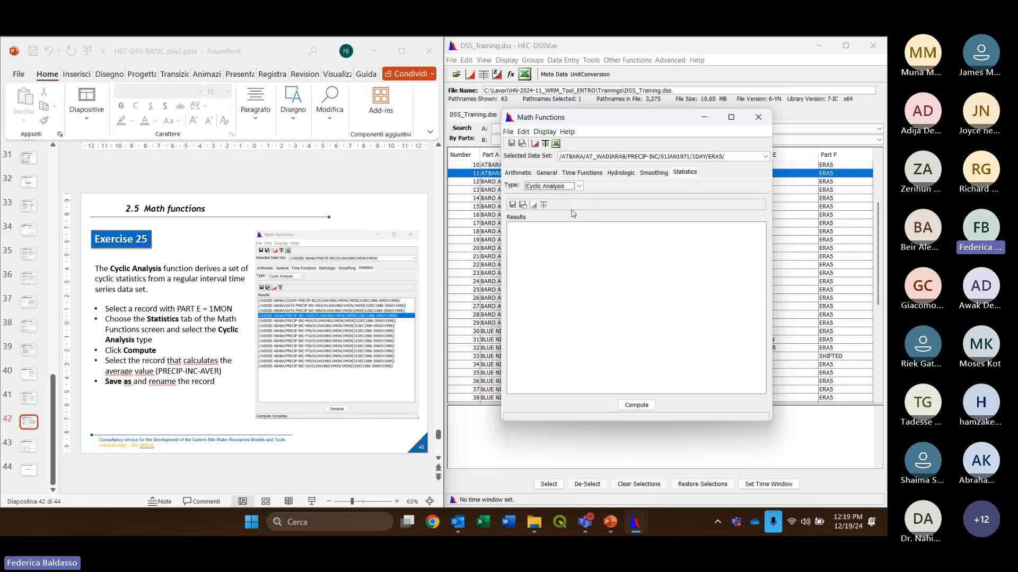
click(638, 407)
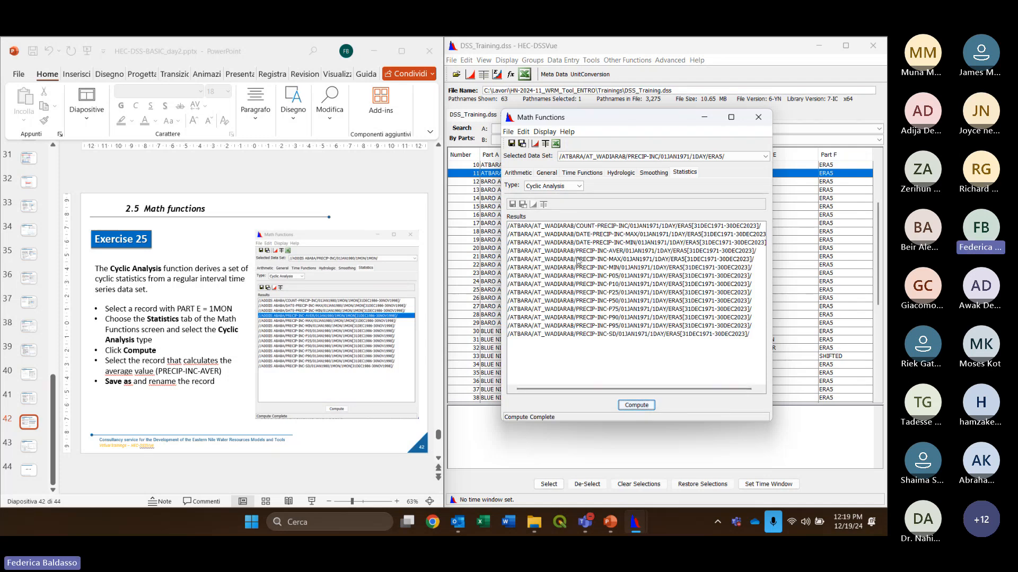
Examine the maximum, average, minimum and standard deviation entries in the daily cyclic results, and close Math Functions without saving
click(602, 236)
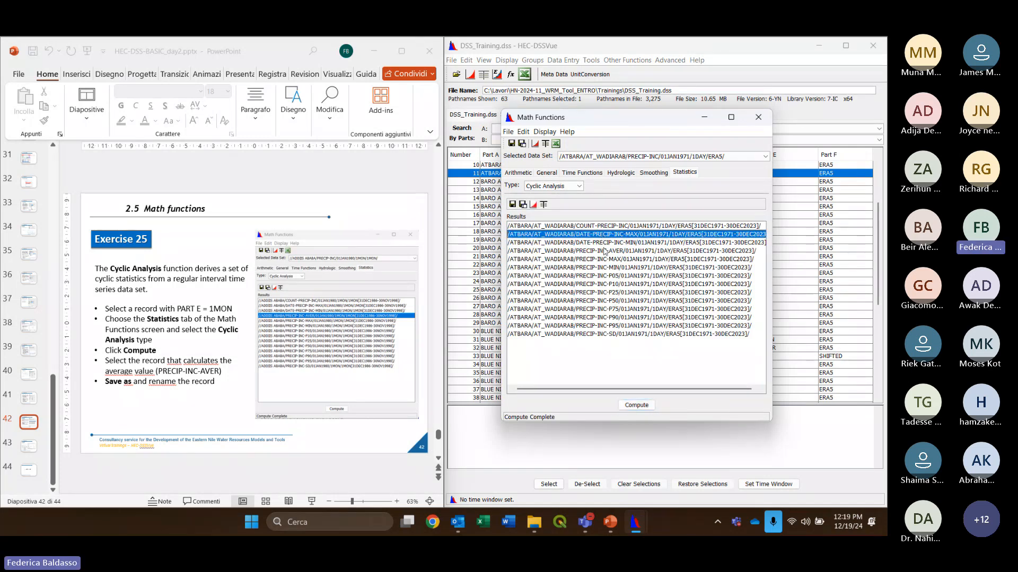
click(603, 250)
click(603, 269)
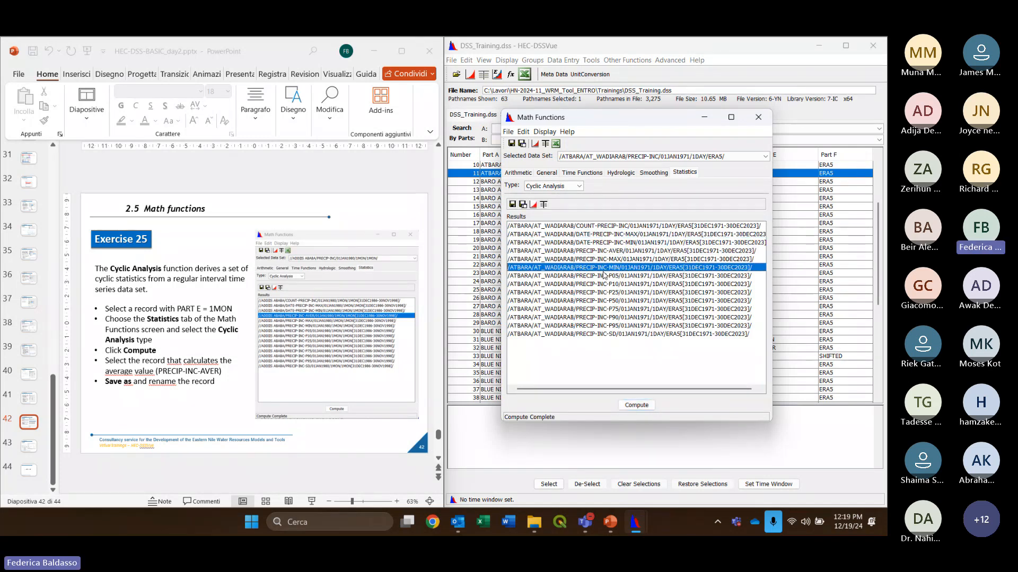
click(614, 333)
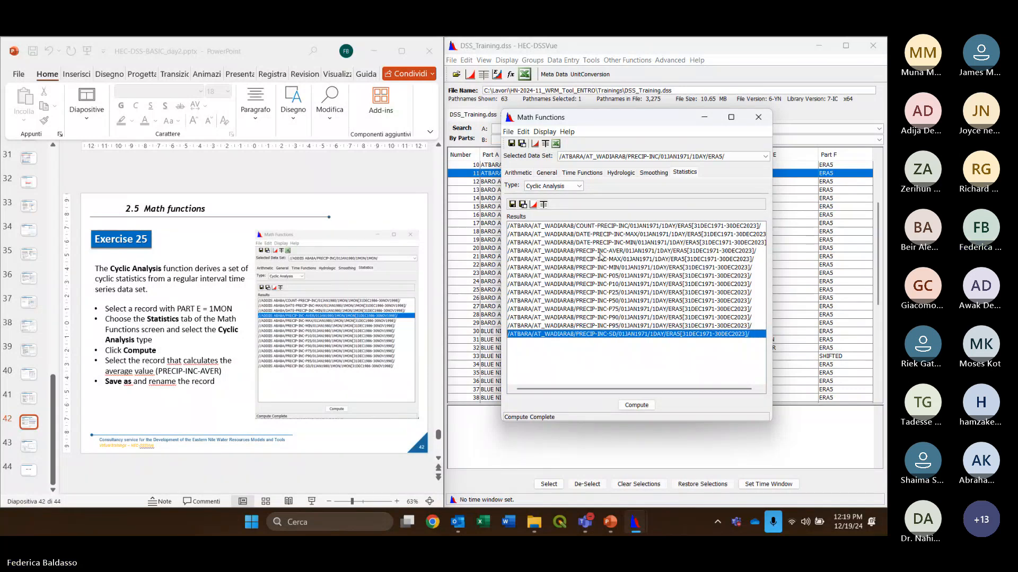
click(631, 252)
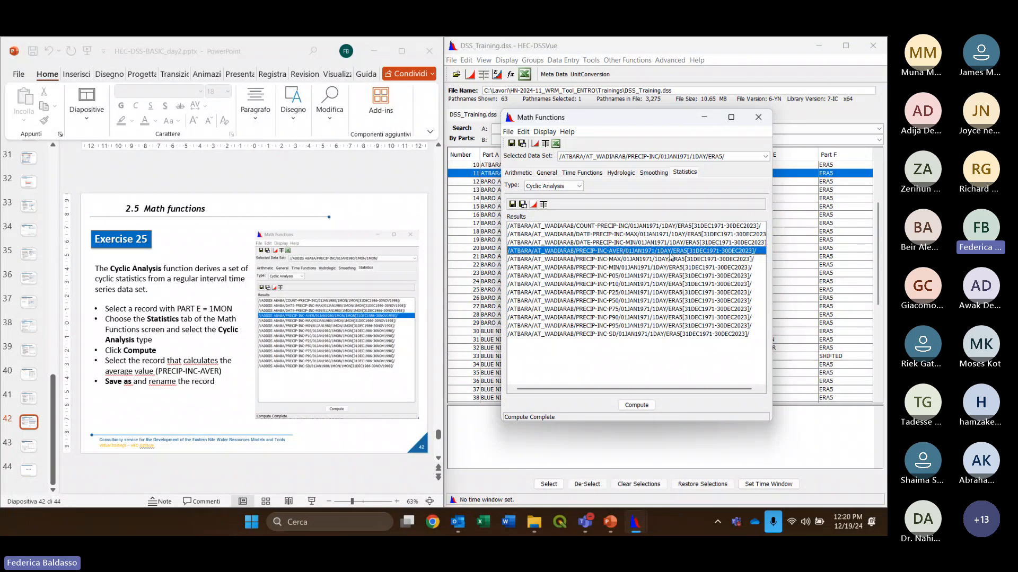
click(758, 116)
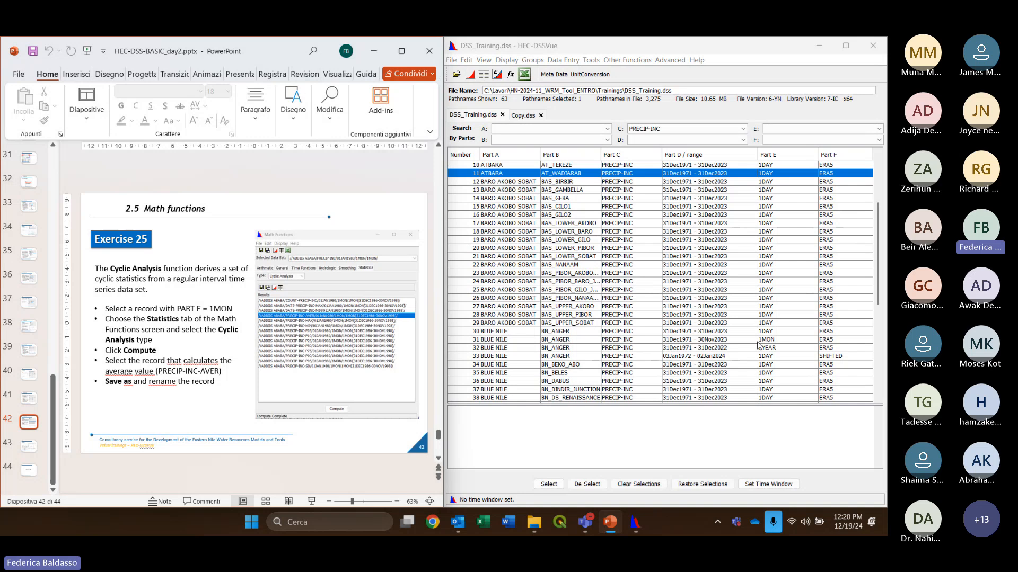
Plot the BN_ANGER 1MON ERA5 precipitation record, enlarge the plot window to inspect the monthly series, and close it
click(741, 341)
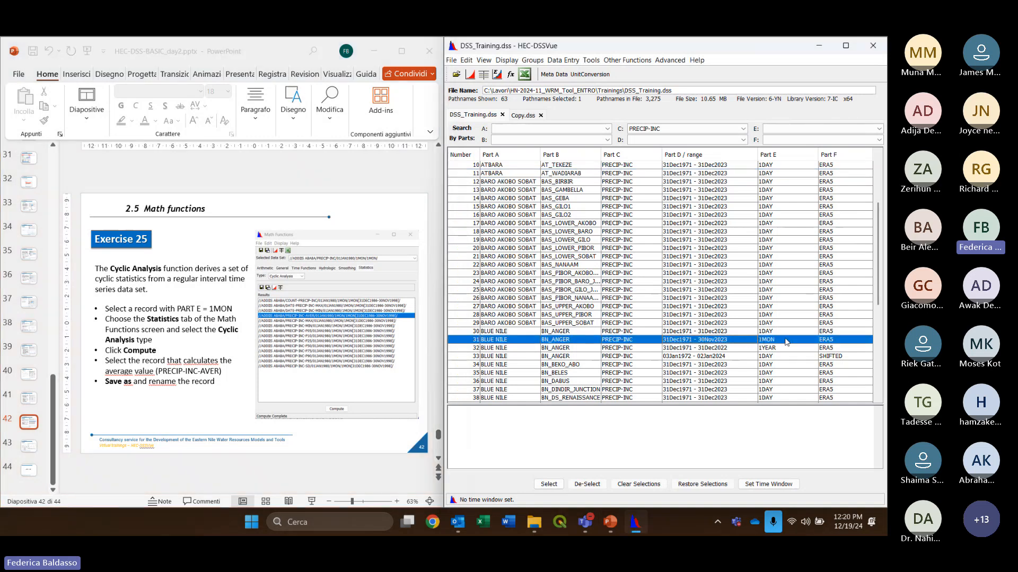
click(471, 75)
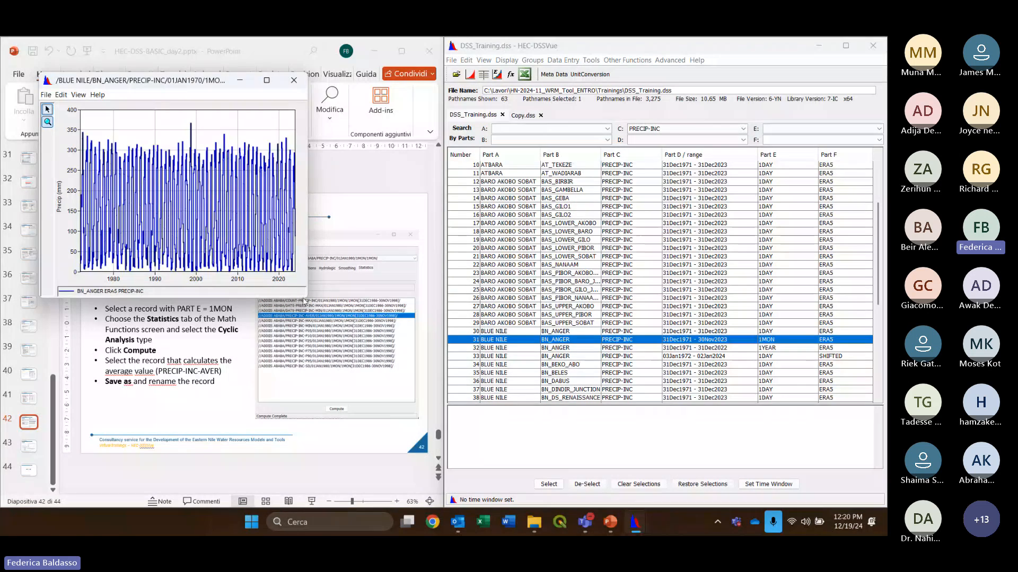
drag(307, 297, 778, 436)
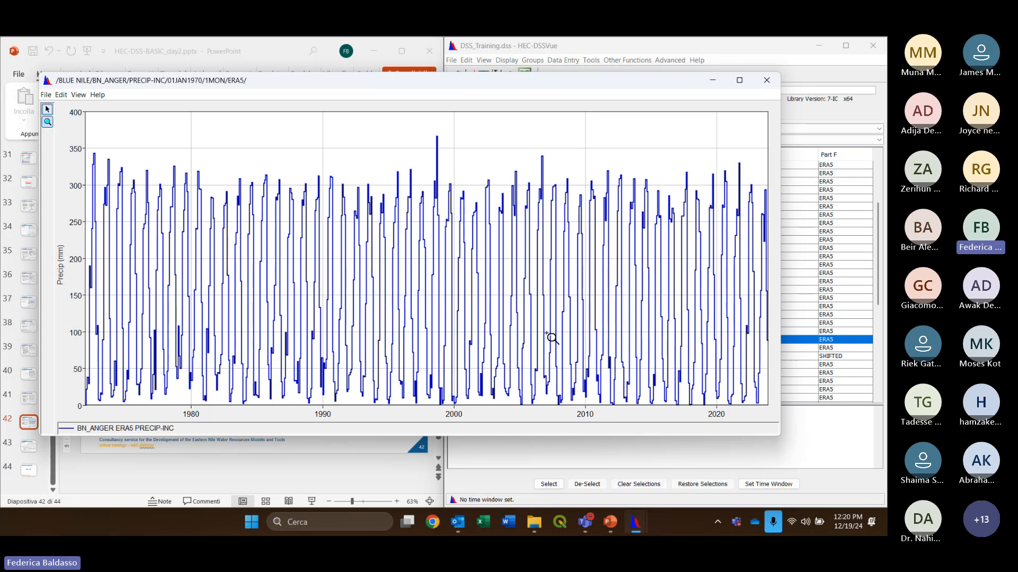
click(767, 81)
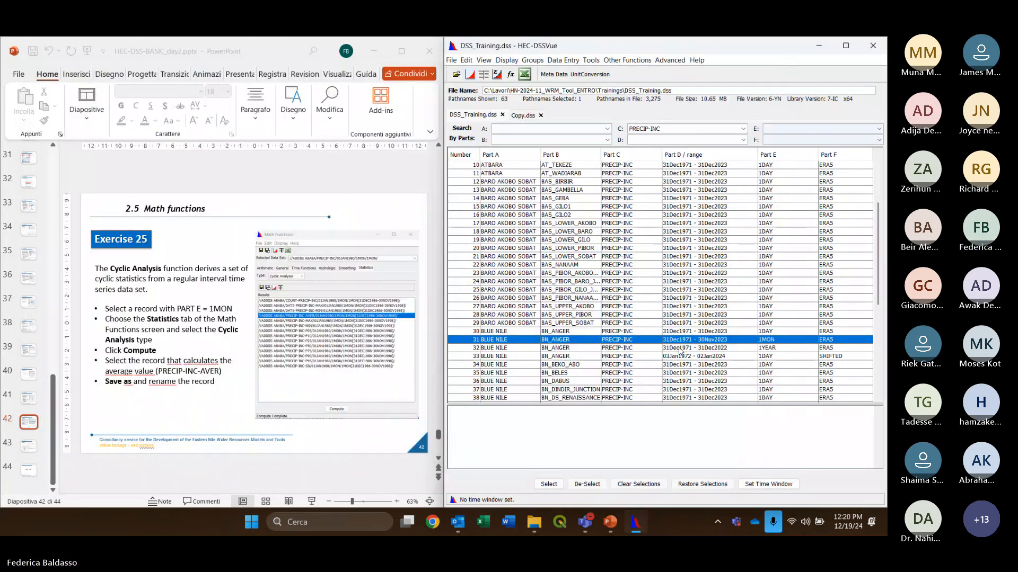
Open Math Functions for the BN_ANGER 1MON record and compute its Cyclic Analysis statistics
click(512, 75)
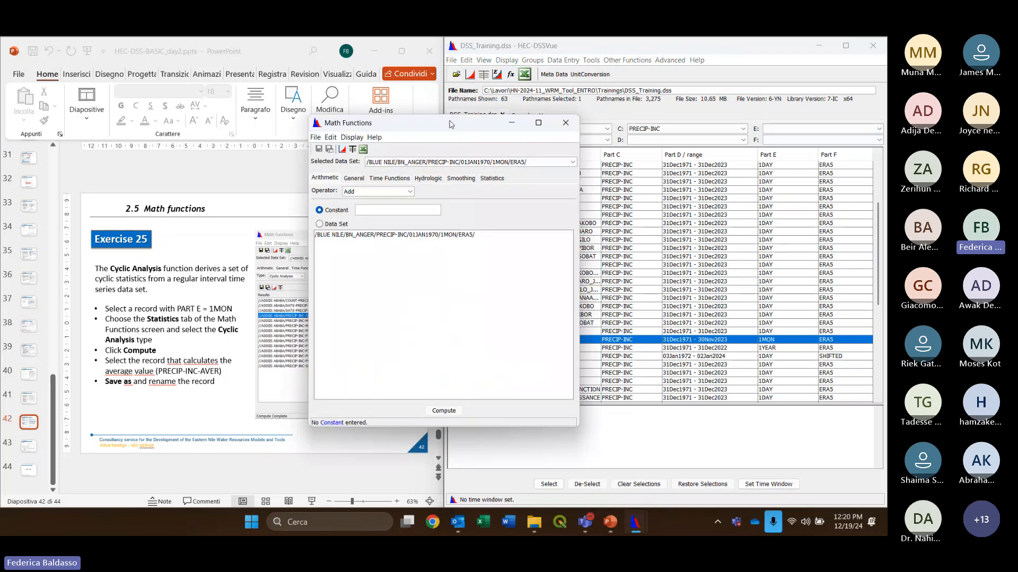
drag(451, 130, 687, 102)
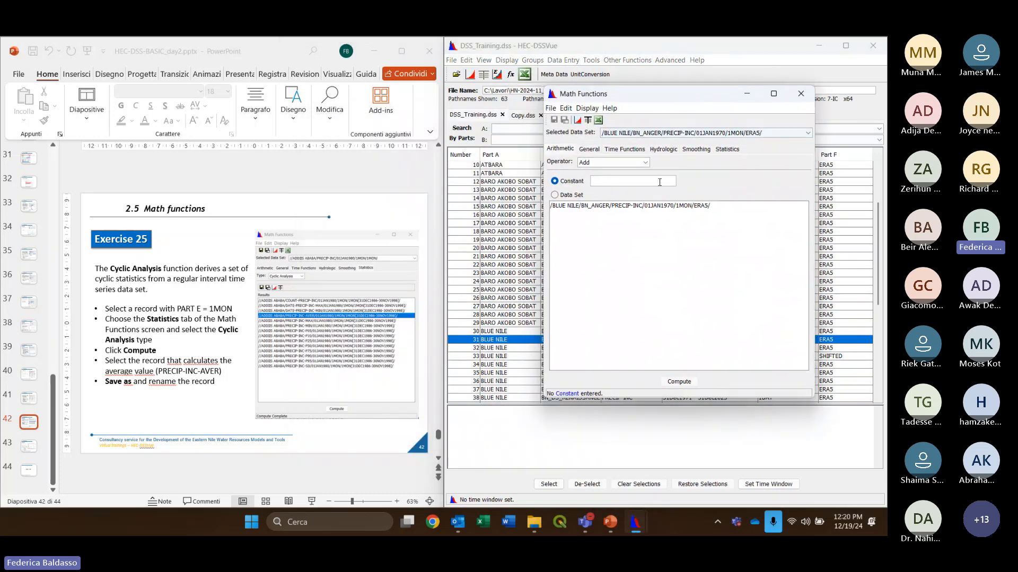
click(730, 149)
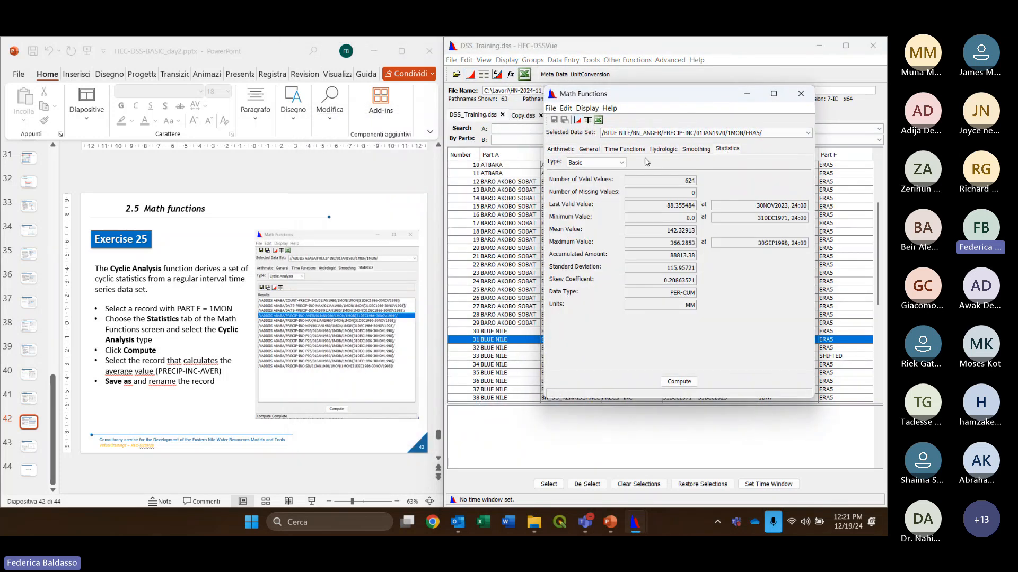
click(621, 162)
click(606, 189)
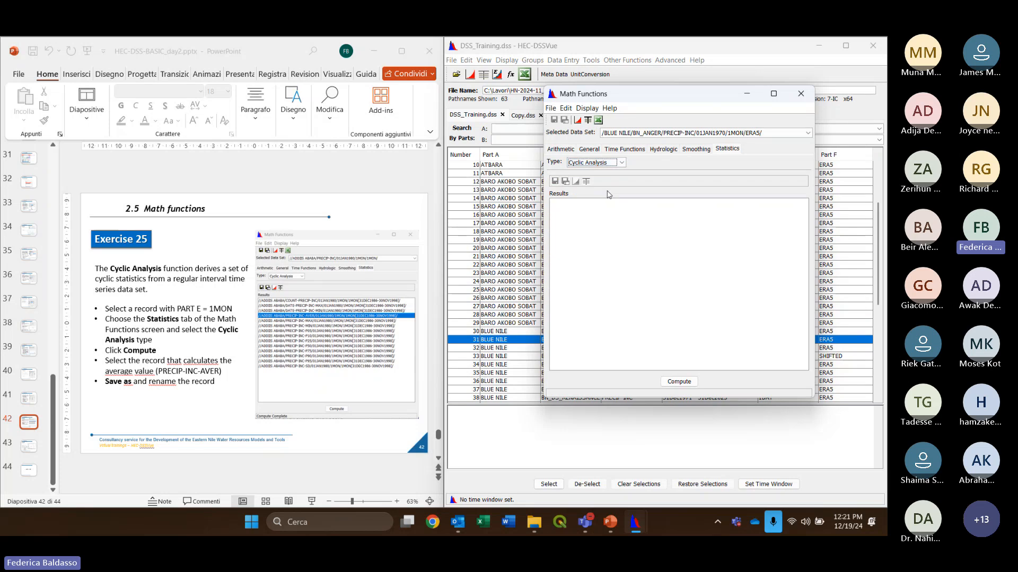
click(687, 383)
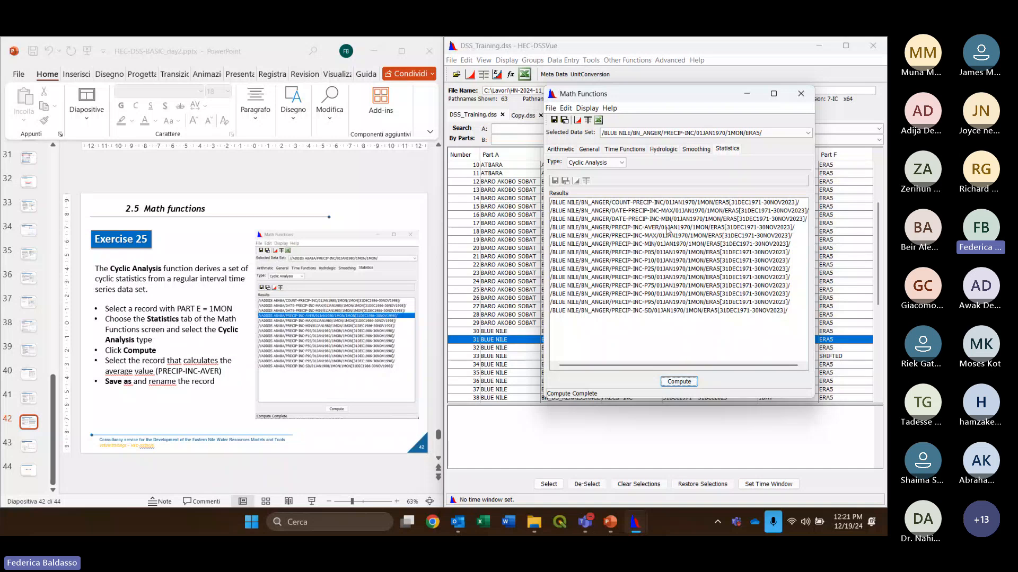
Save the PRECIP-INC-AVER cyclic result as a new record, keeping the proposed pathname parts
click(646, 229)
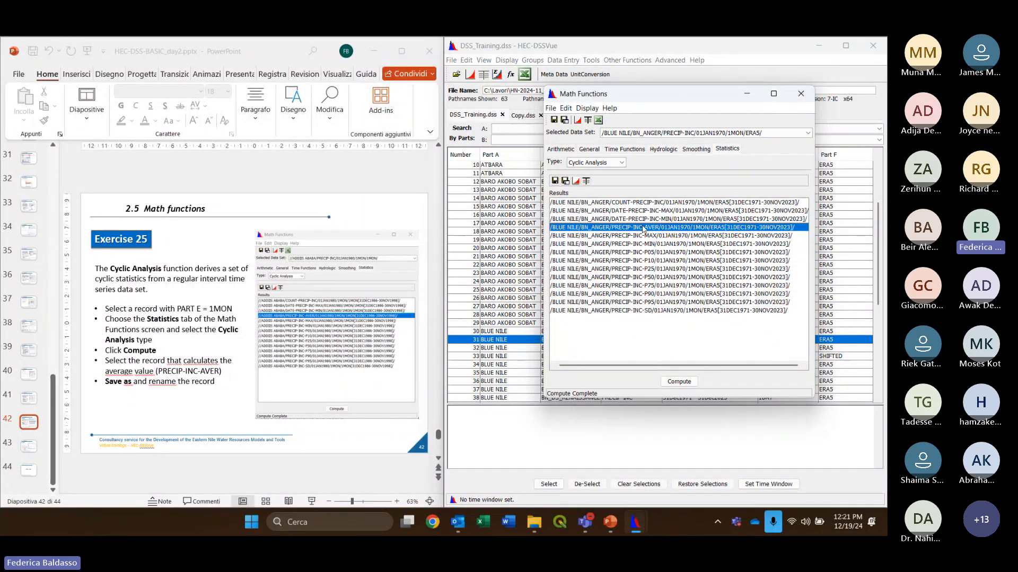
click(566, 181)
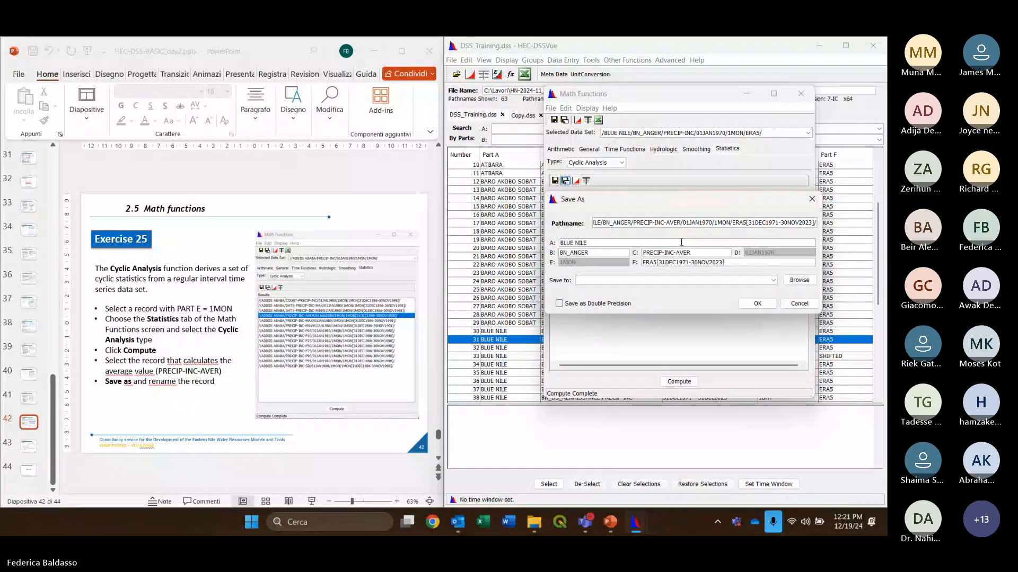
click(757, 304)
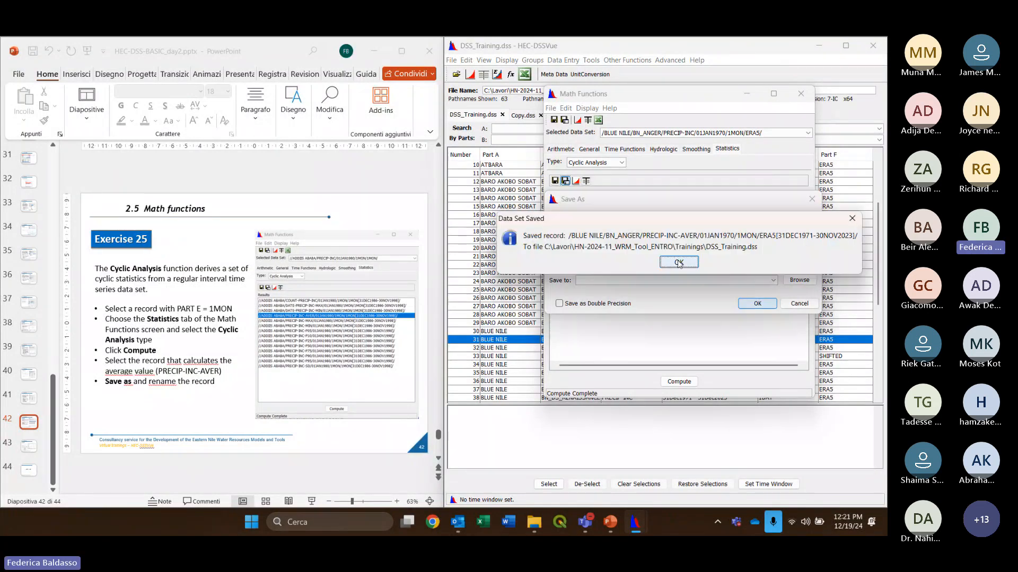
Dismiss the save confirmation, close Math Functions and refresh the DSS_Training.dss catalog
click(679, 260)
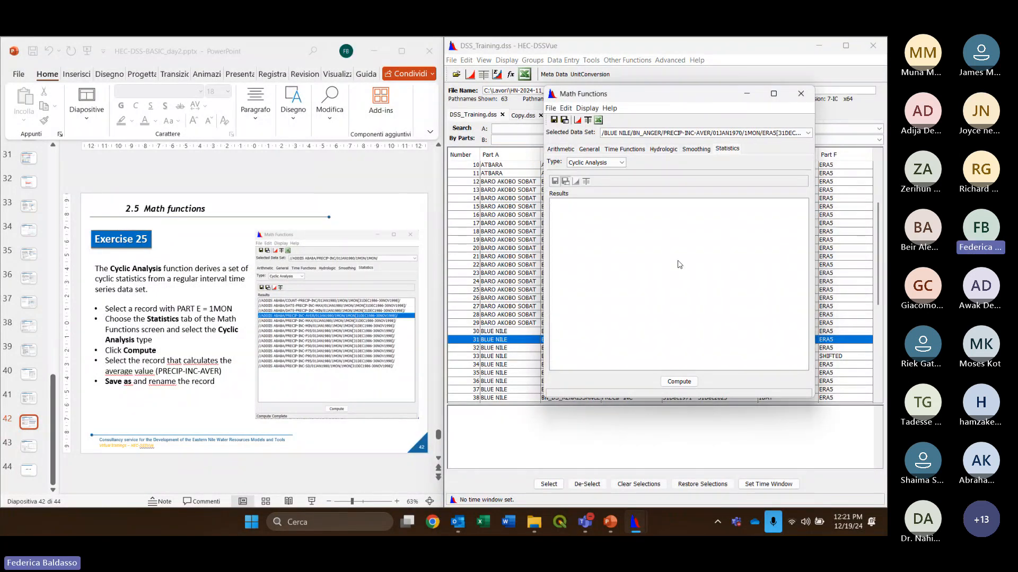
click(799, 94)
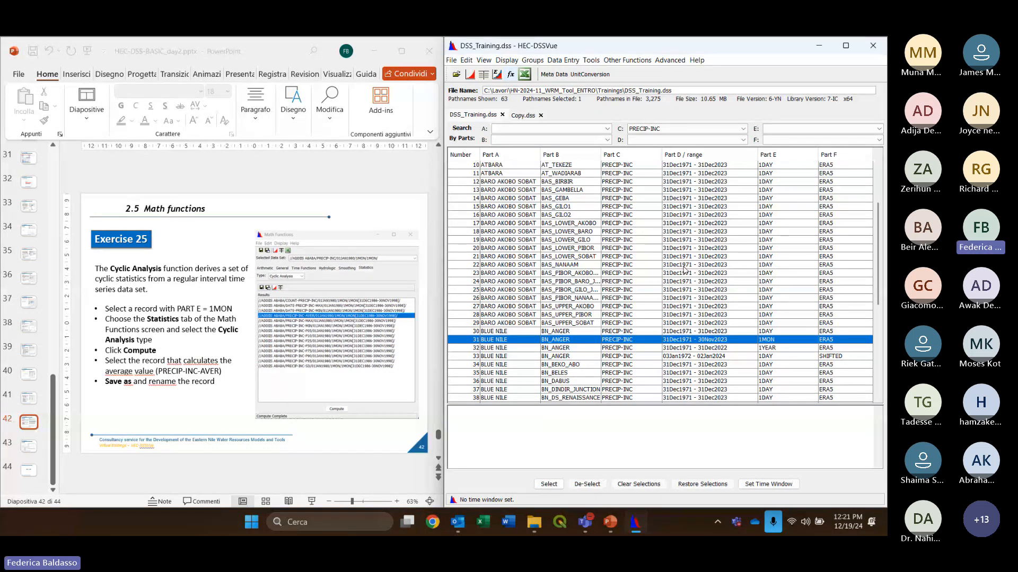
click(507, 60)
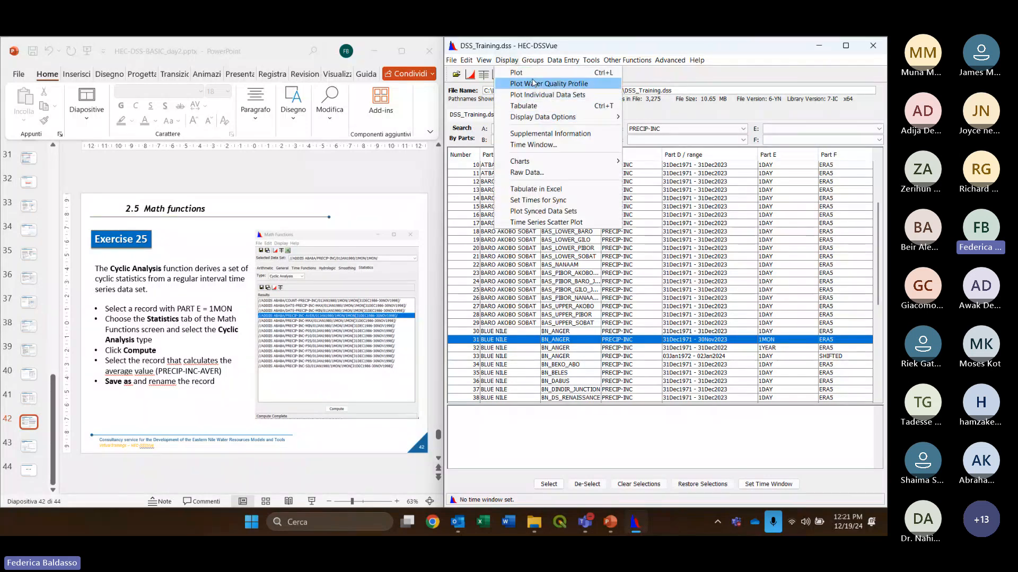
mouse_move(485, 63)
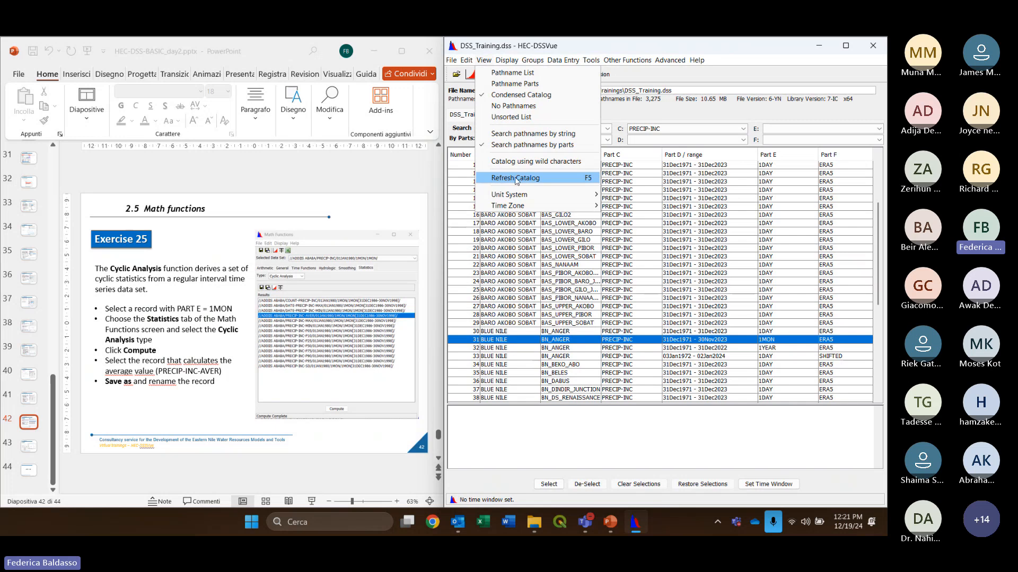
click(546, 180)
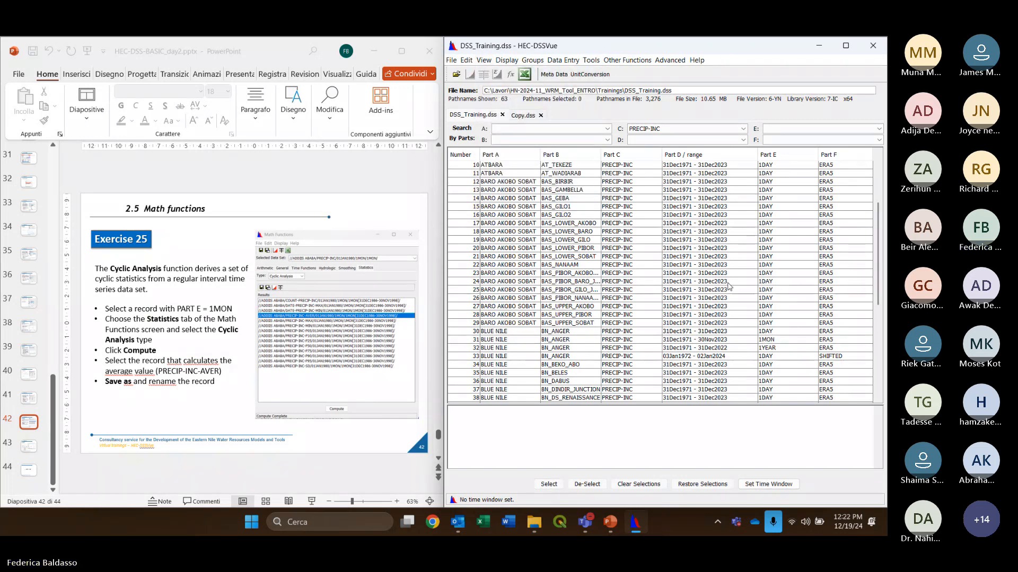
Look for the saved average record in the catalog, filtering part A to BLUE NILE and part E to 1MON
scroll(694, 317, down, 1)
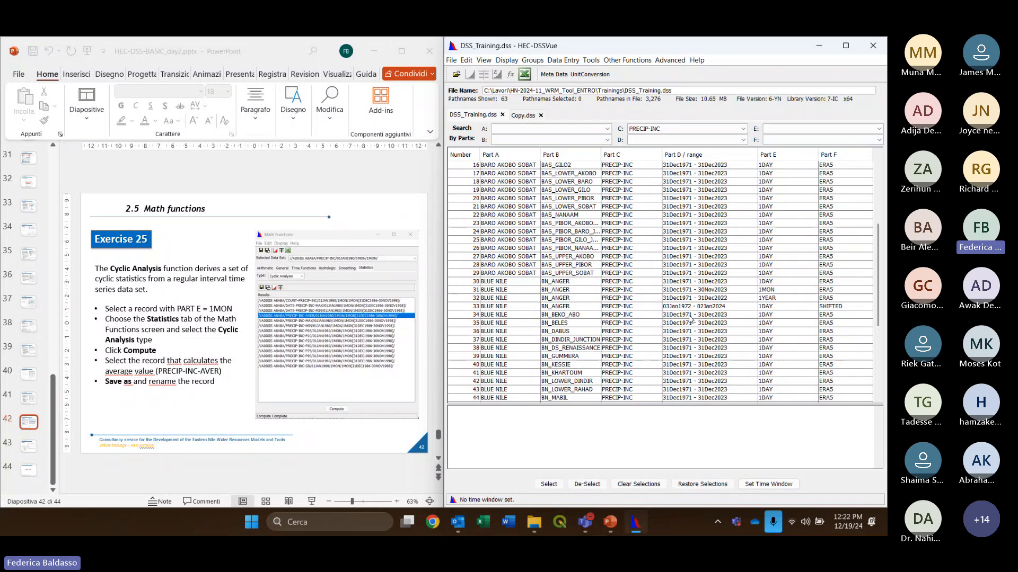
scroll(691, 312, down, 8)
scroll(689, 307, up, 3)
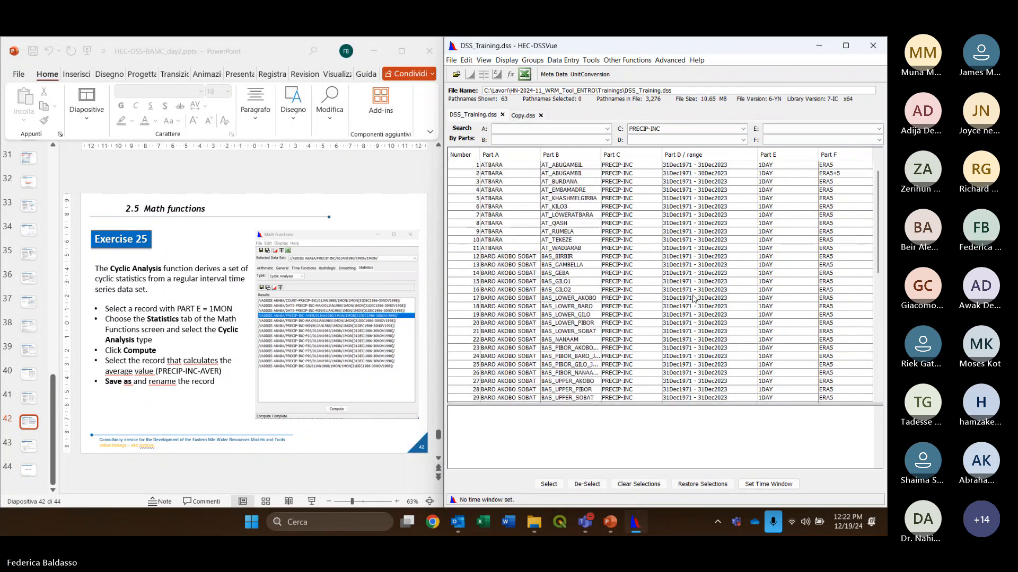
scroll(693, 300, down, 1)
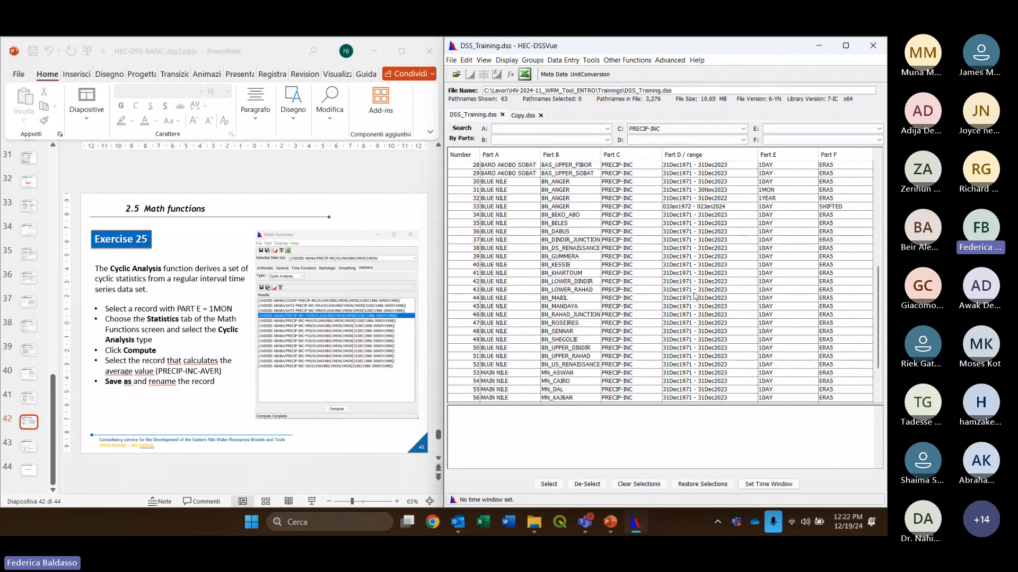
scroll(703, 285, up, 2)
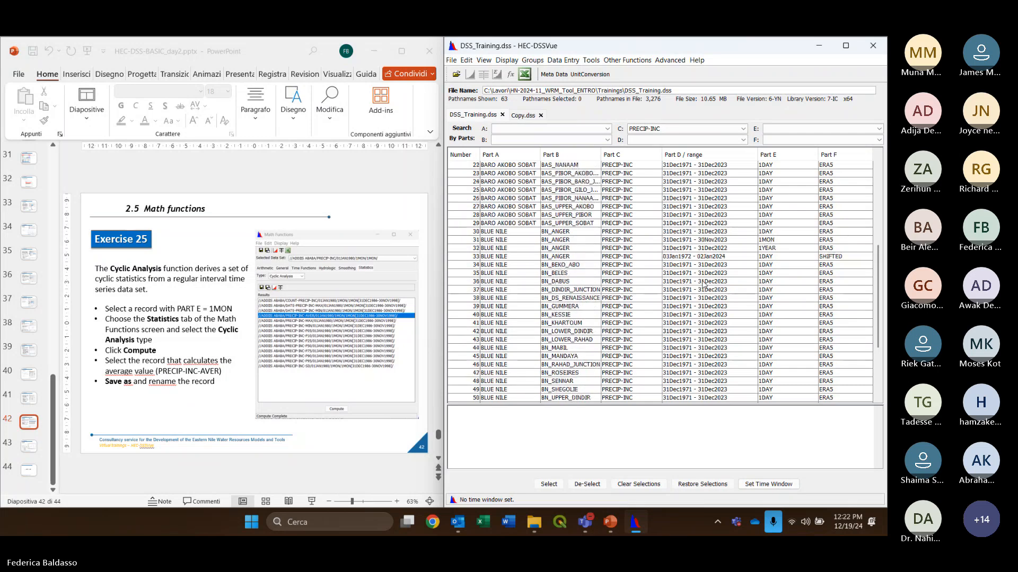
click(735, 239)
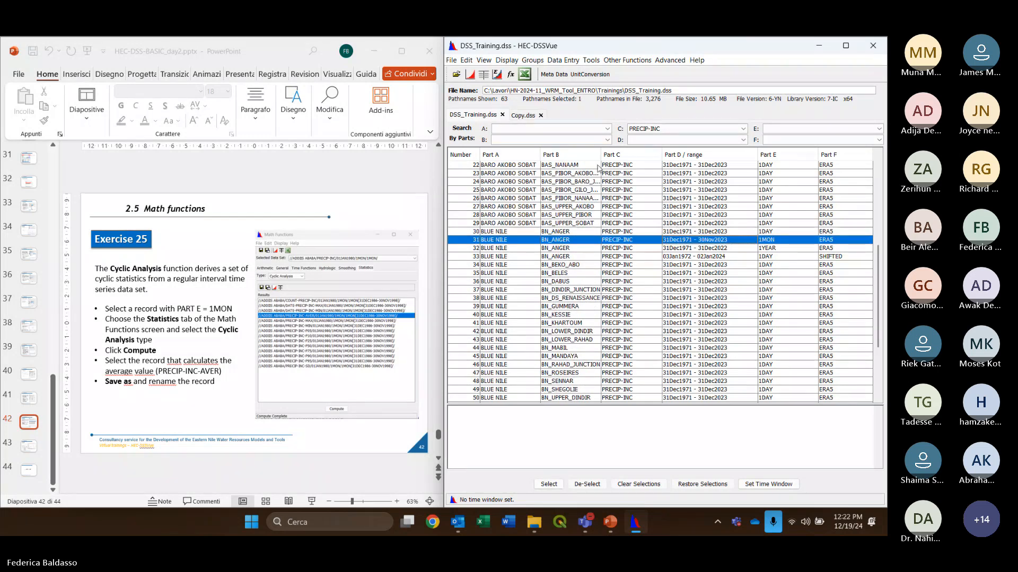
click(602, 131)
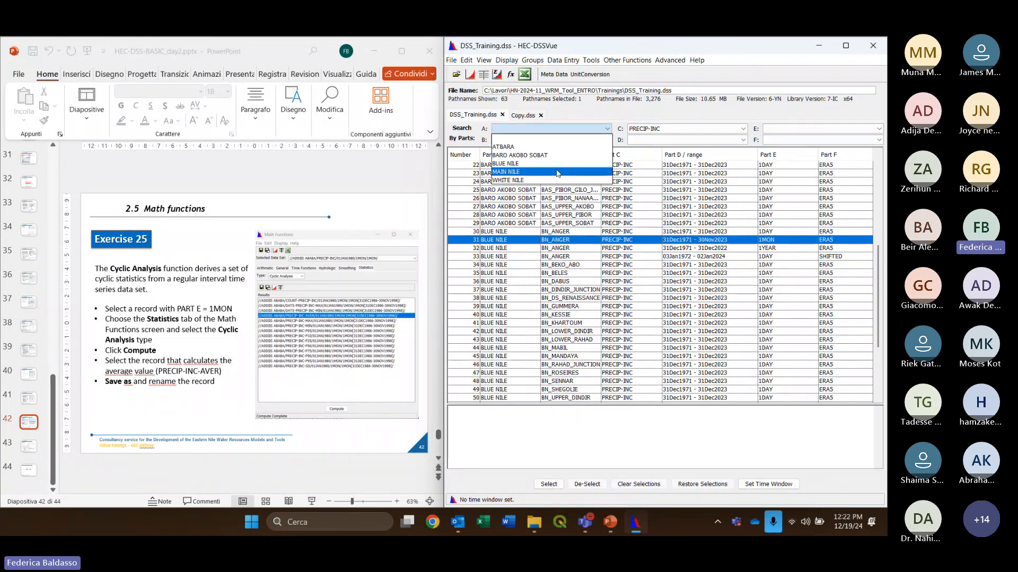
click(550, 165)
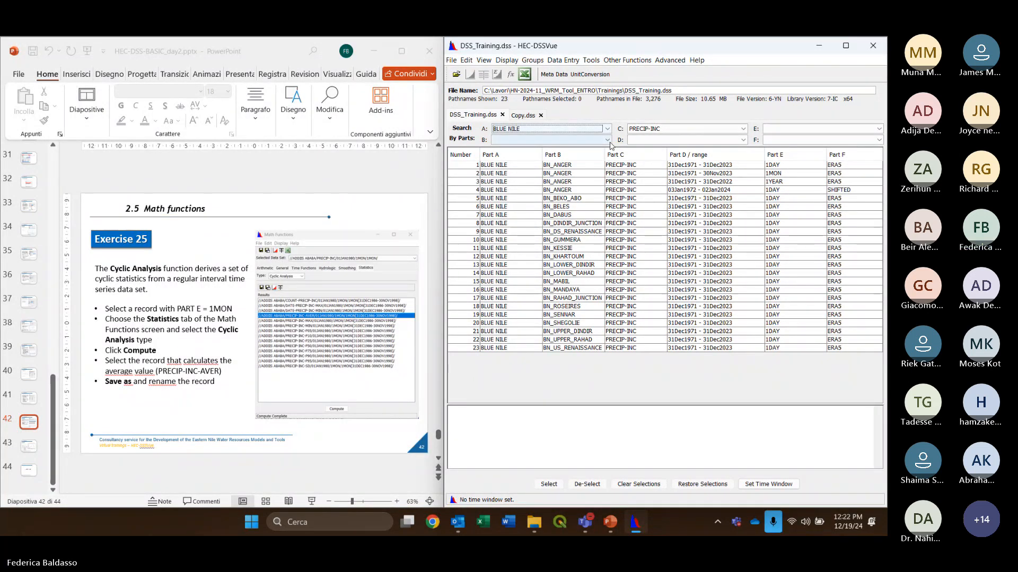
click(825, 128)
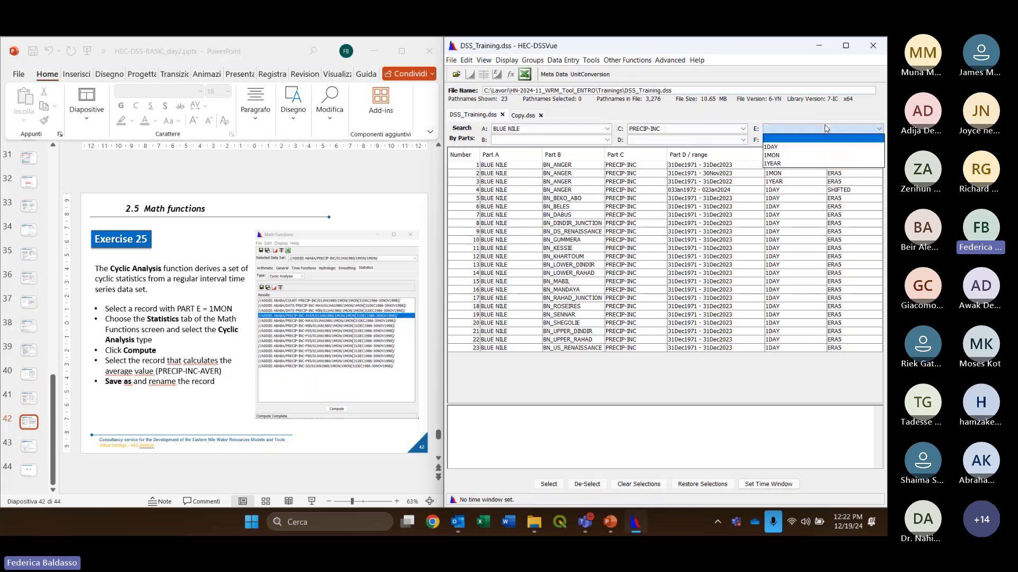
click(790, 155)
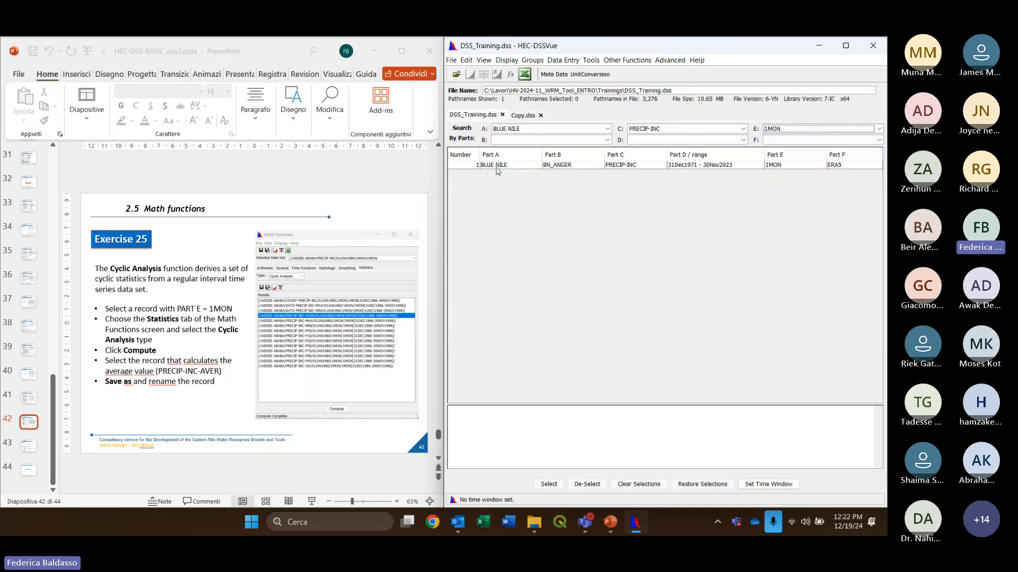
Reopen Math Functions for the filtered BN_ANGER 1MON record and compute its Cyclic Analysis statistics again
click(520, 168)
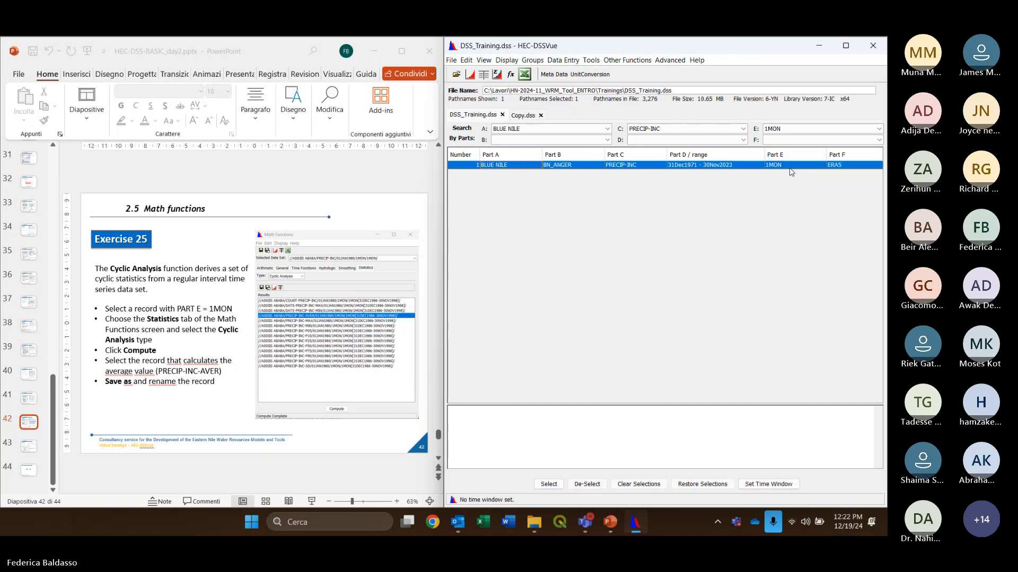
click(511, 75)
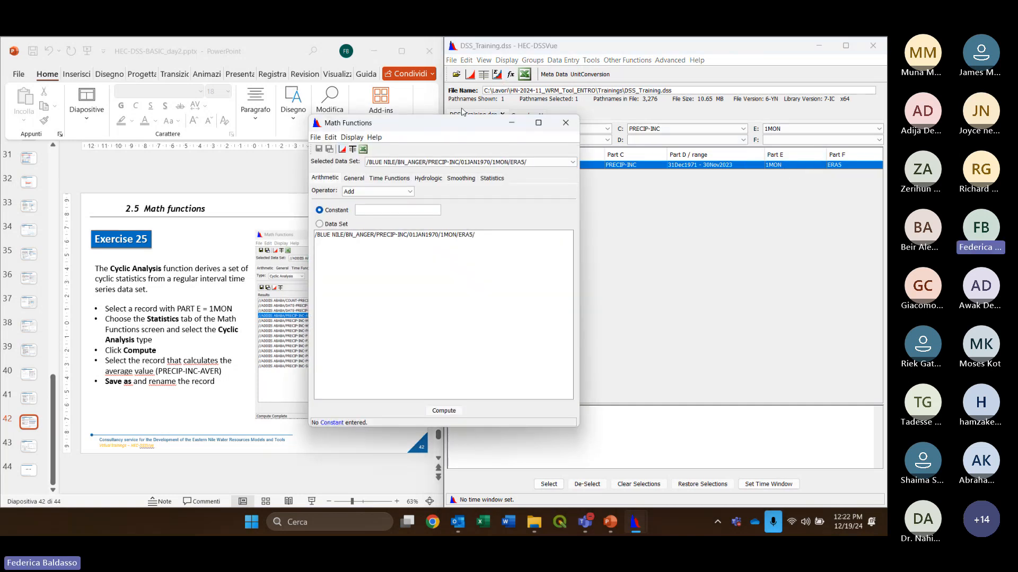
drag(452, 120, 648, 115)
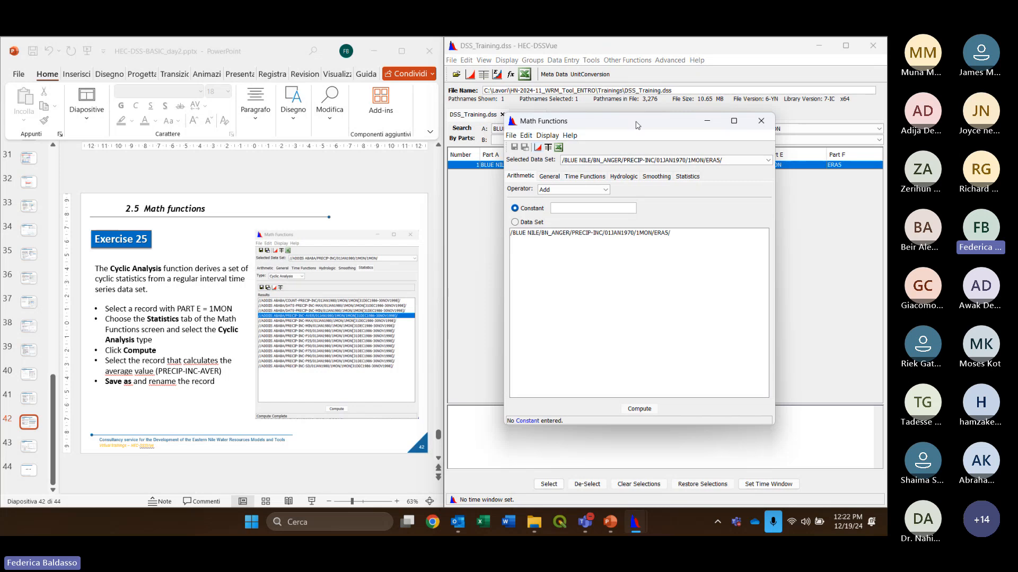
click(687, 177)
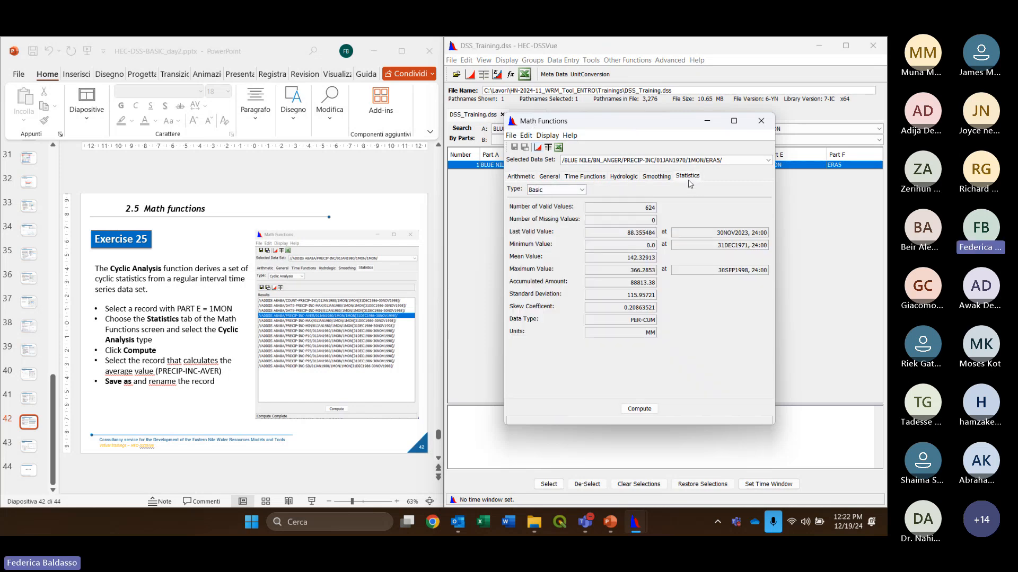
click(562, 190)
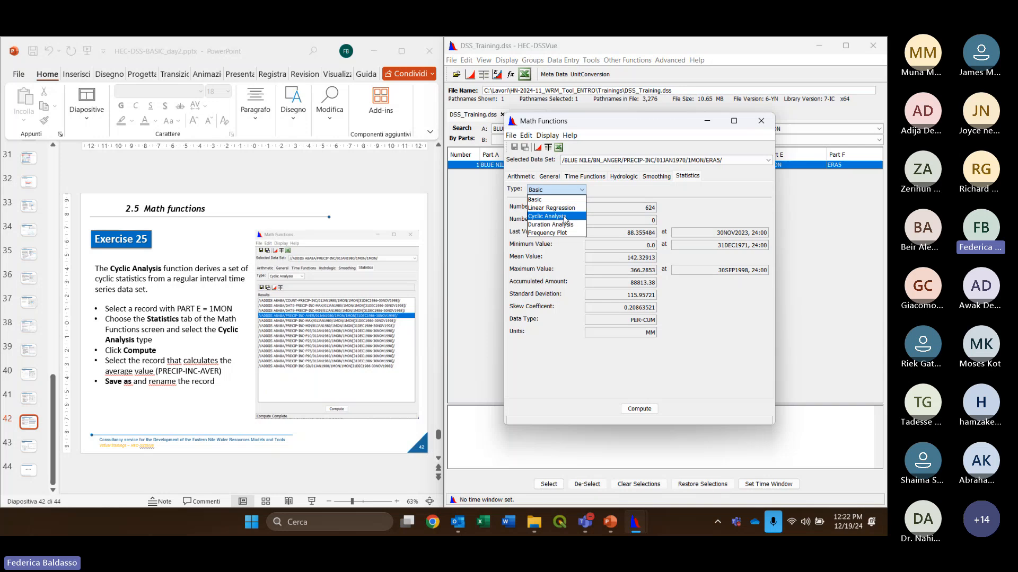
click(566, 217)
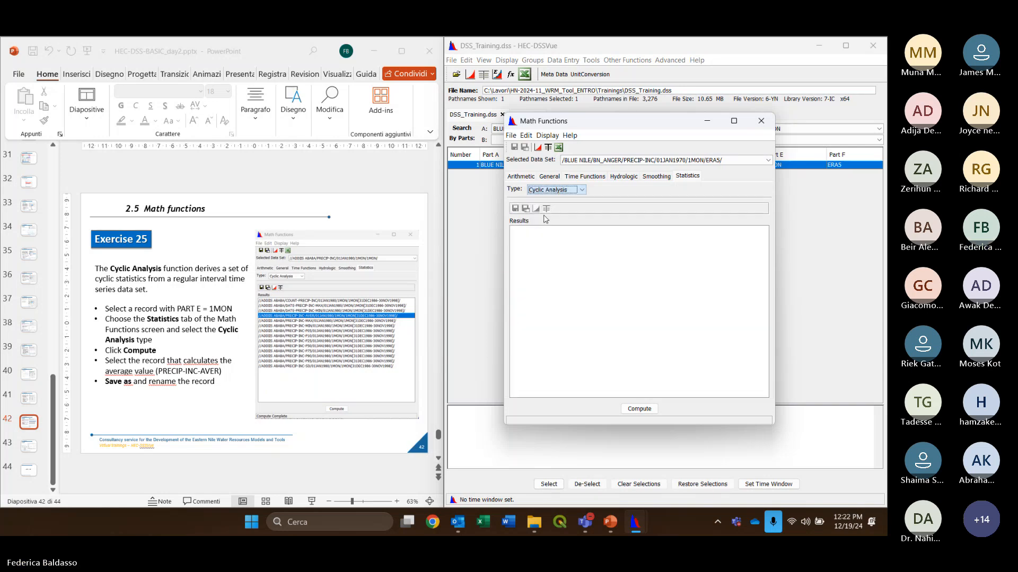
click(642, 411)
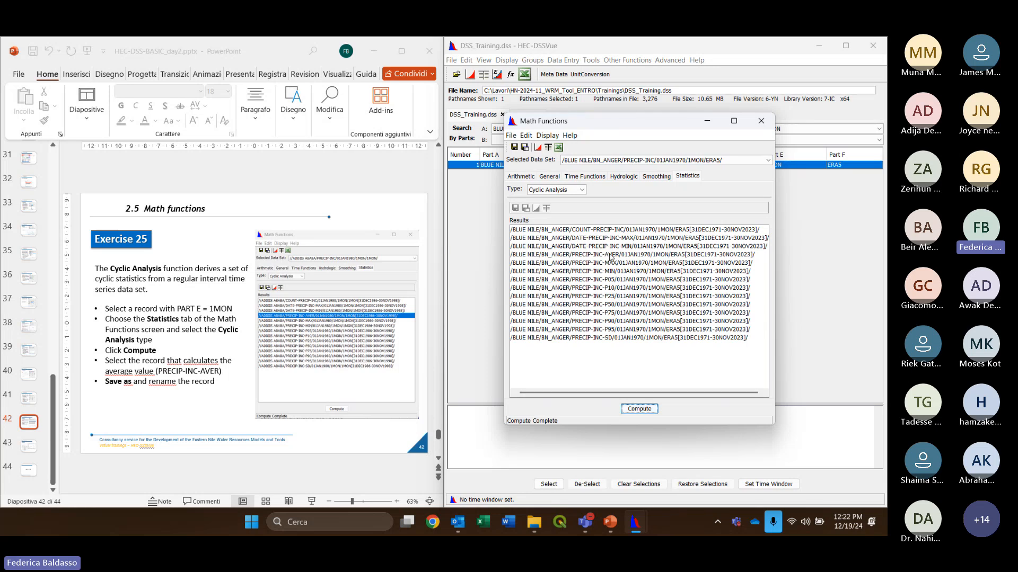
Save the PRECIP-INC-AVER cyclic result again under the proposed pathname, and close Math Functions
click(535, 255)
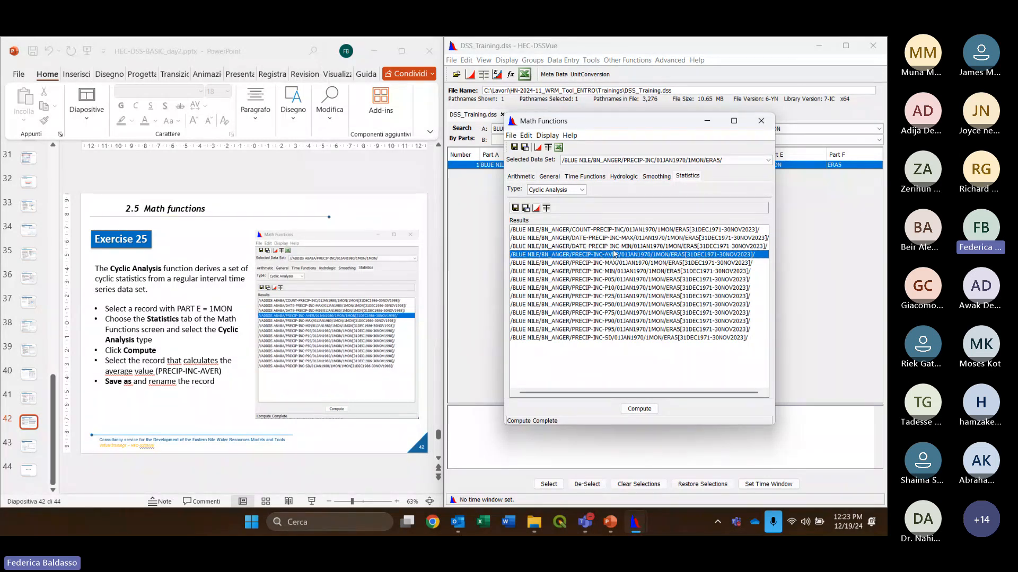
click(525, 208)
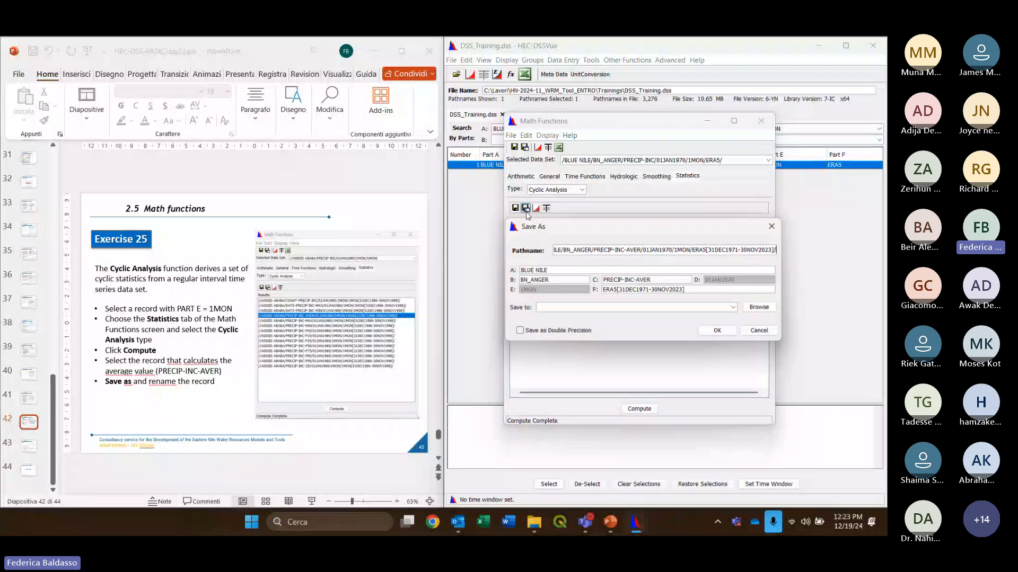
click(718, 331)
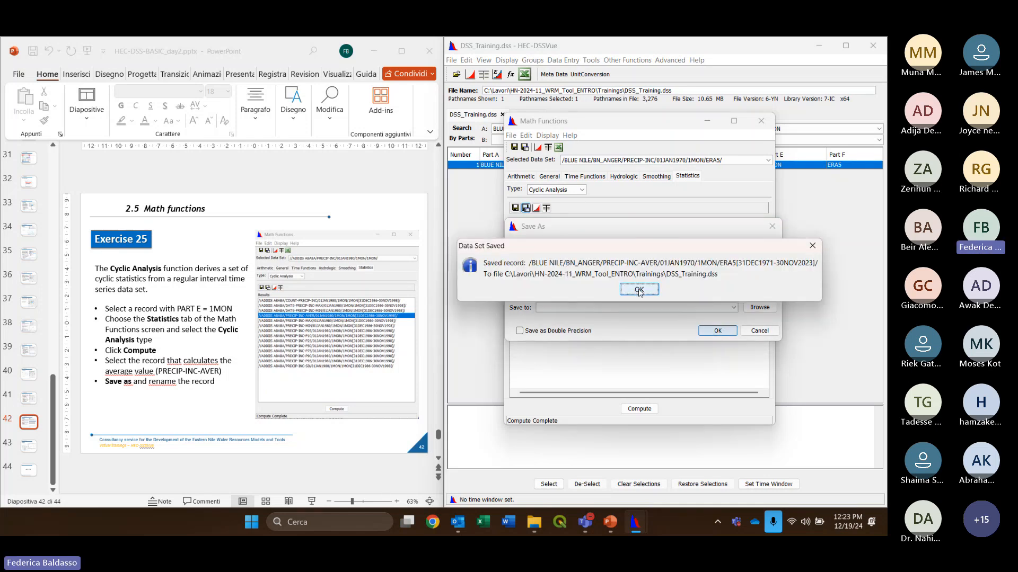
click(639, 289)
click(761, 121)
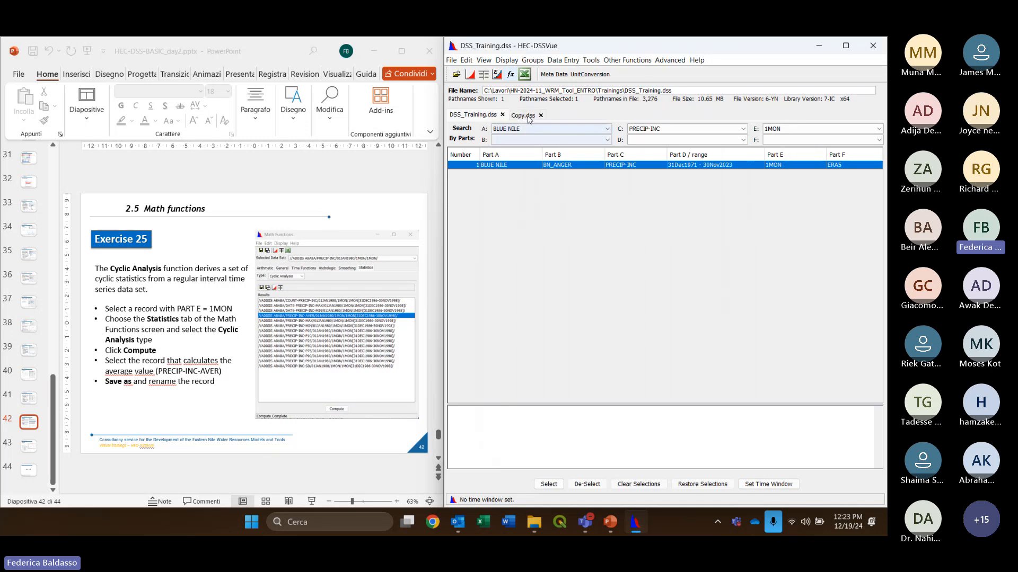
Refresh the catalog again, keeping the part E filter at 1MON
click(485, 61)
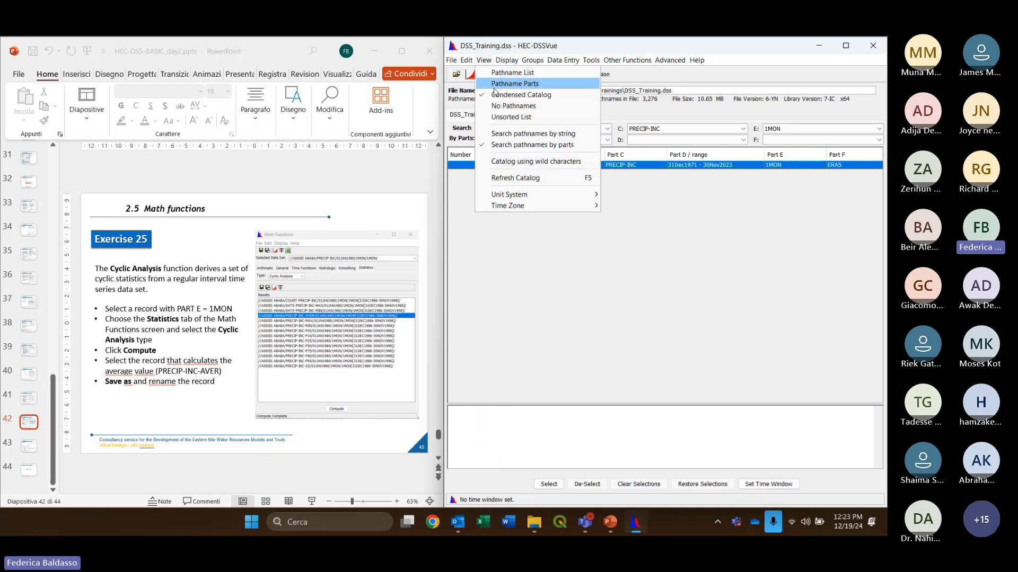
click(546, 178)
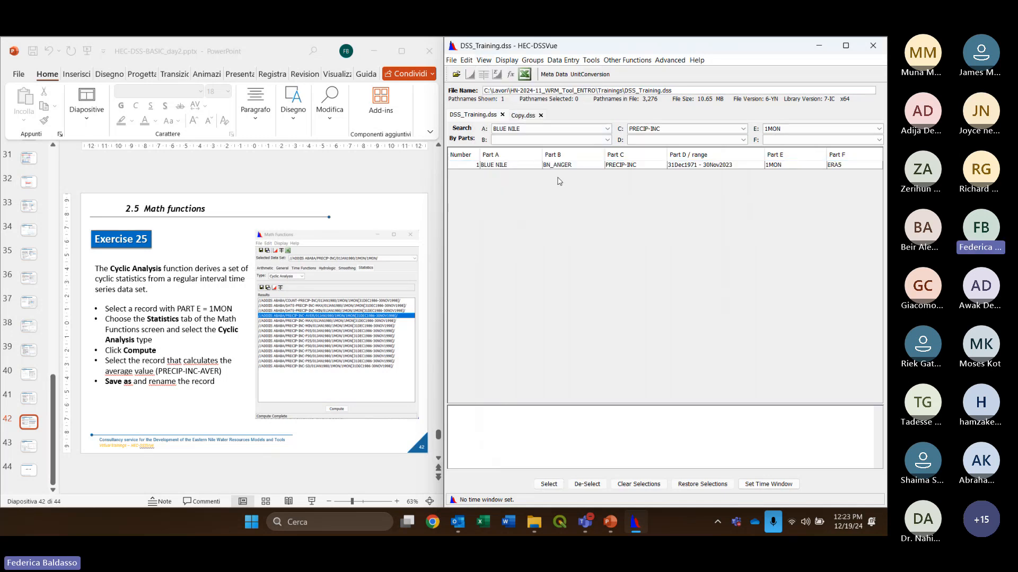
click(799, 129)
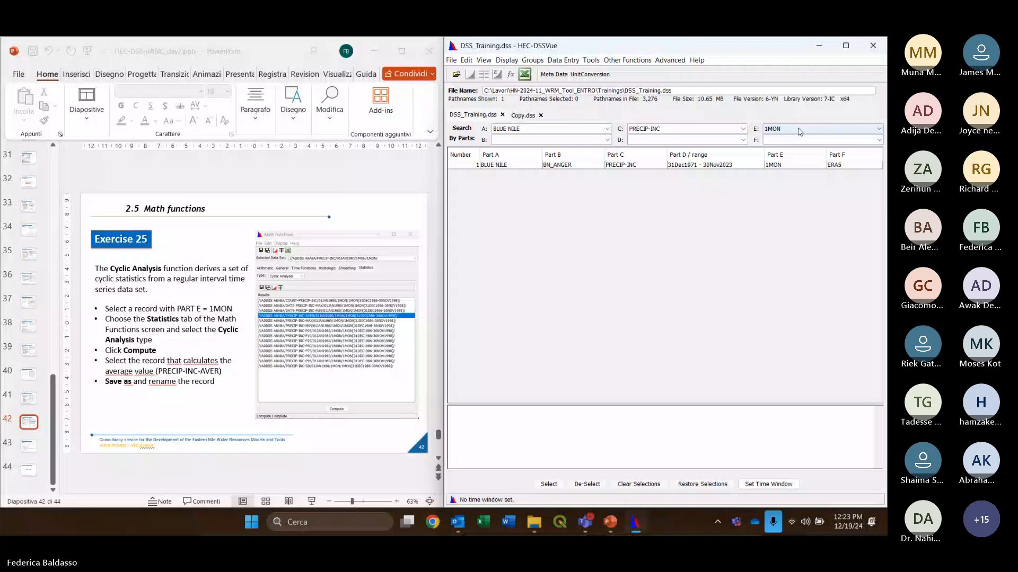
click(800, 125)
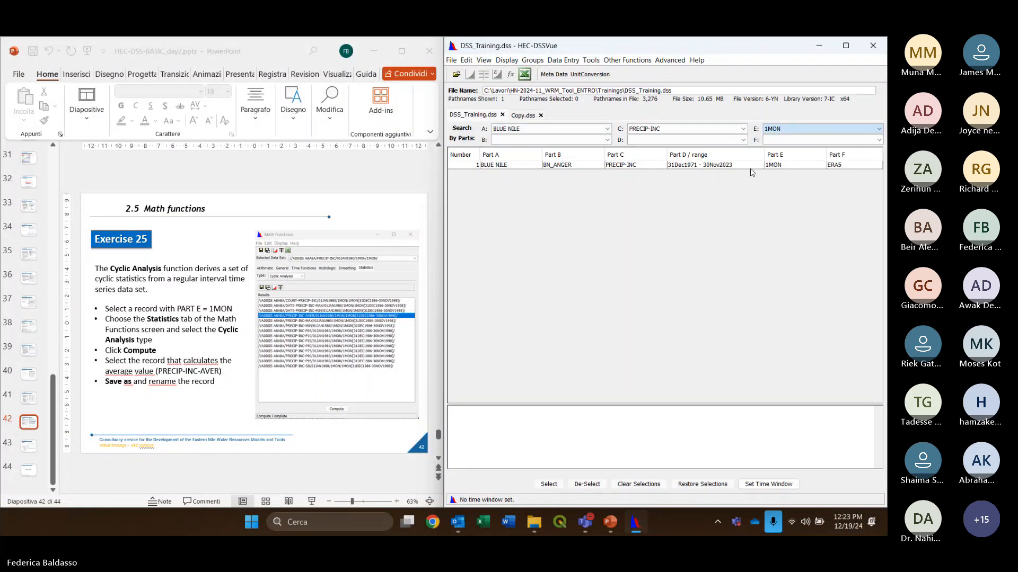
Clear the part C filter while keeping BLUE NILE and 1MON, and select the BN_ANGER PRECIP-INC-AVER record
click(599, 132)
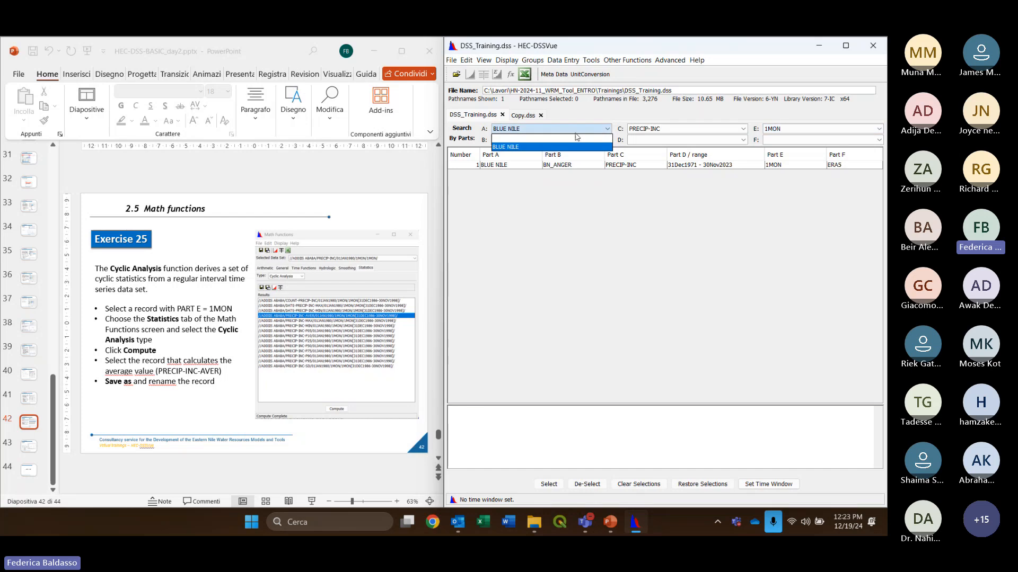
click(683, 130)
click(685, 138)
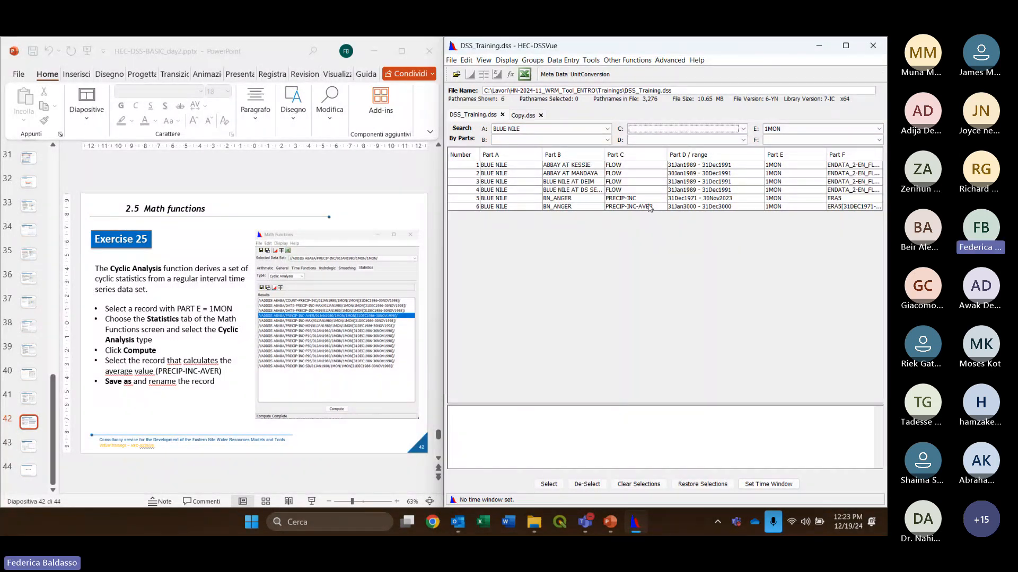
click(736, 131)
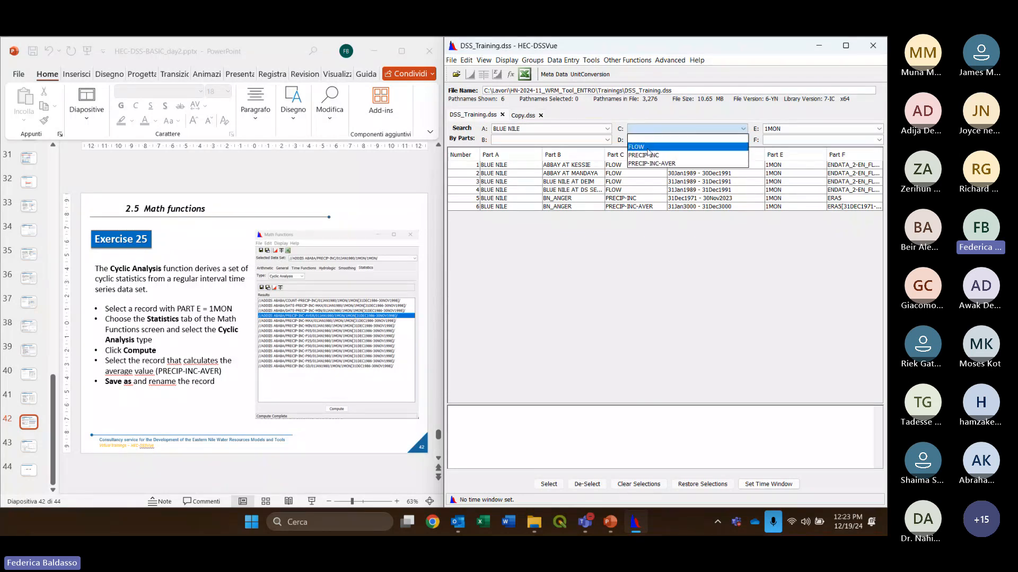
click(663, 138)
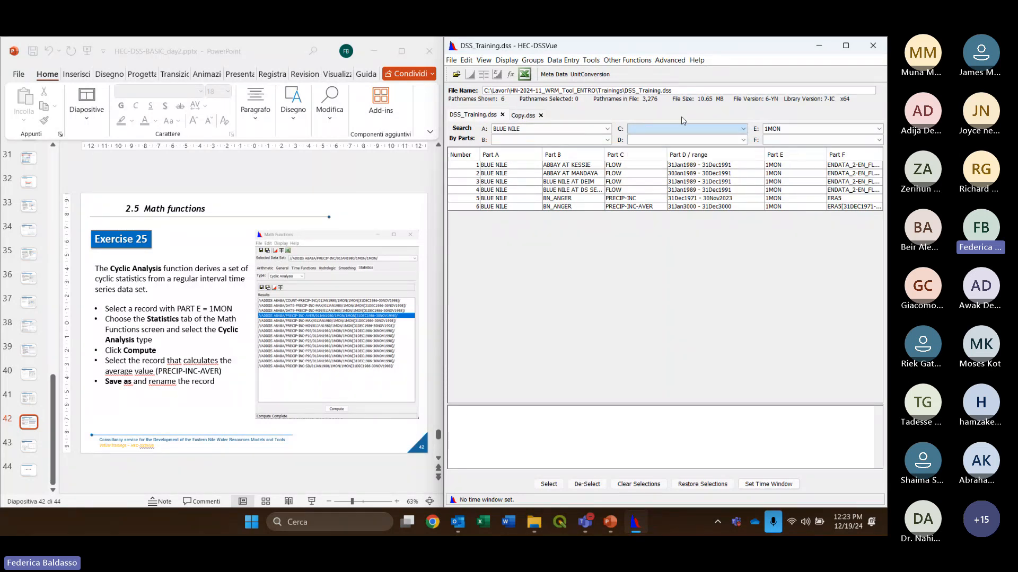
click(613, 209)
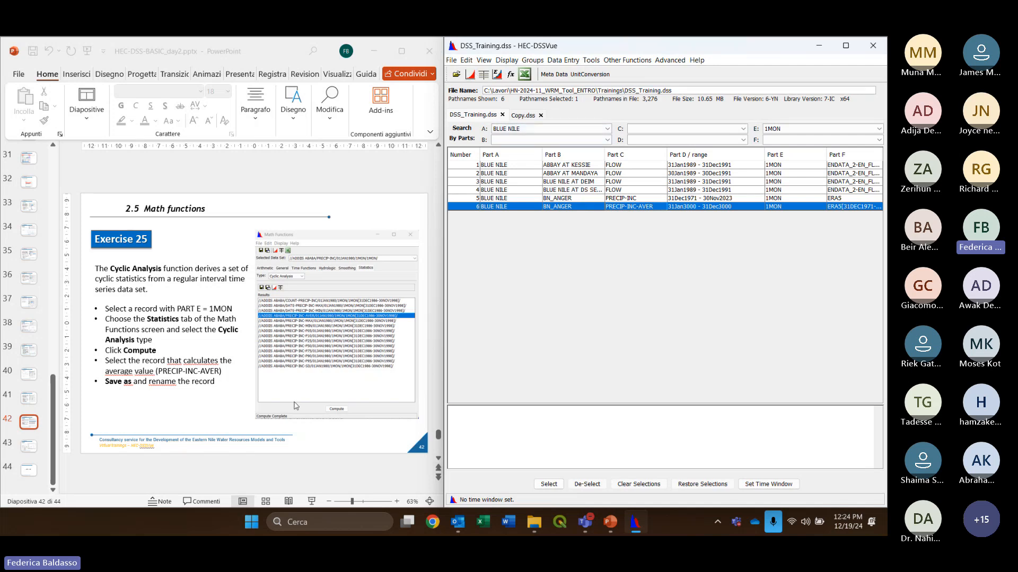
Switch to PowerPoint and advance to slide 43, showing the Exercise 25 result of the cyclic analysis
click(213, 409)
scroll(213, 403, down, 1)
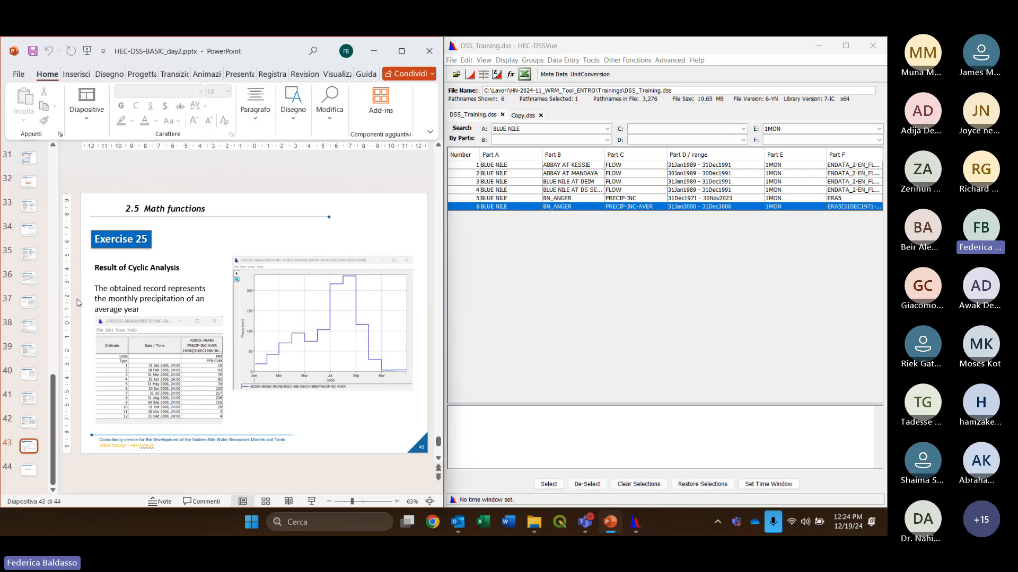
Switch to HEC-DSSVue, plot the selected BN_ANGER PRECIP-INC-AVER record and enlarge the plot window beside the slide
click(541, 271)
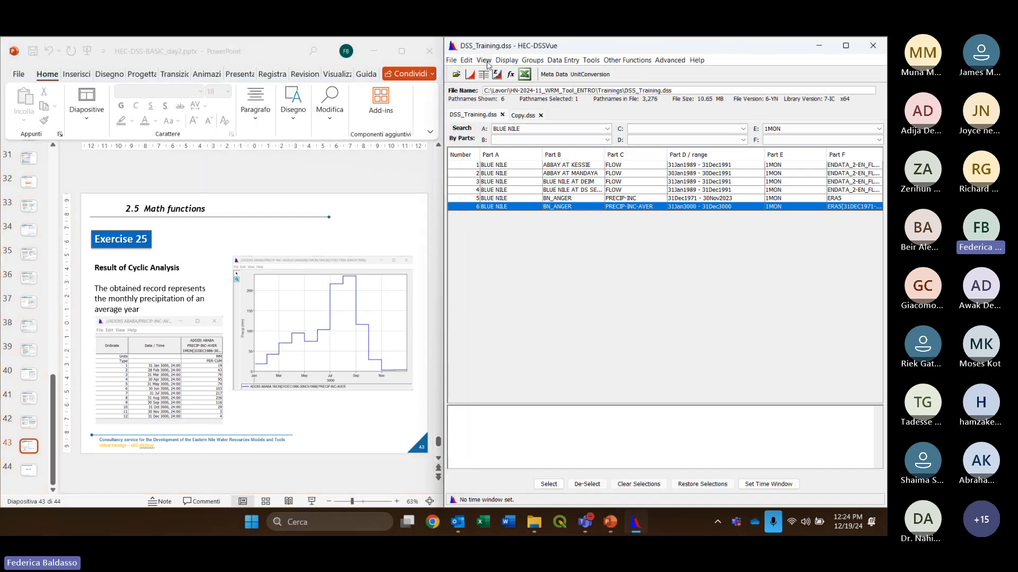
click(471, 75)
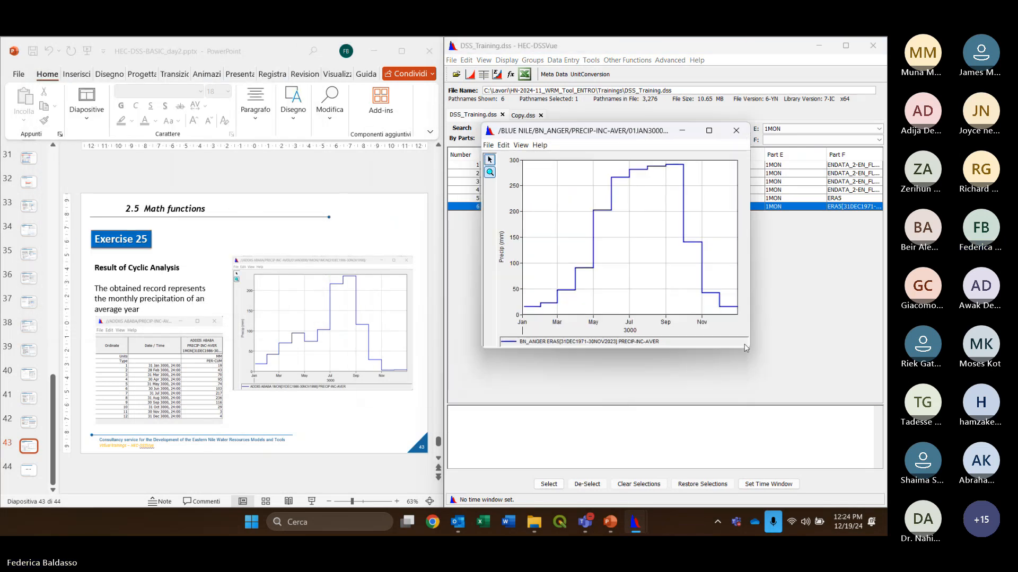
drag(748, 347, 854, 432)
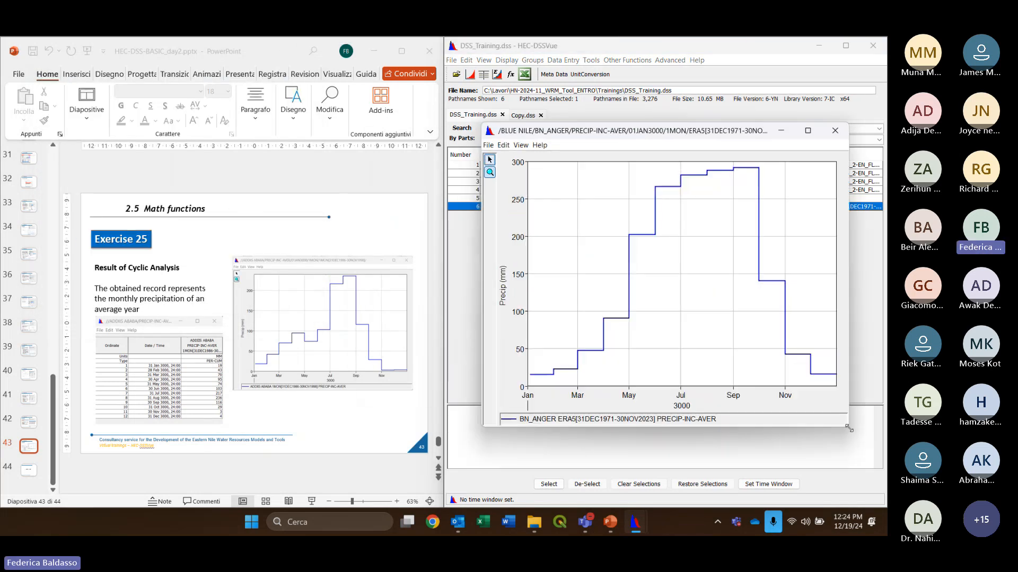
drag(646, 133, 613, 128)
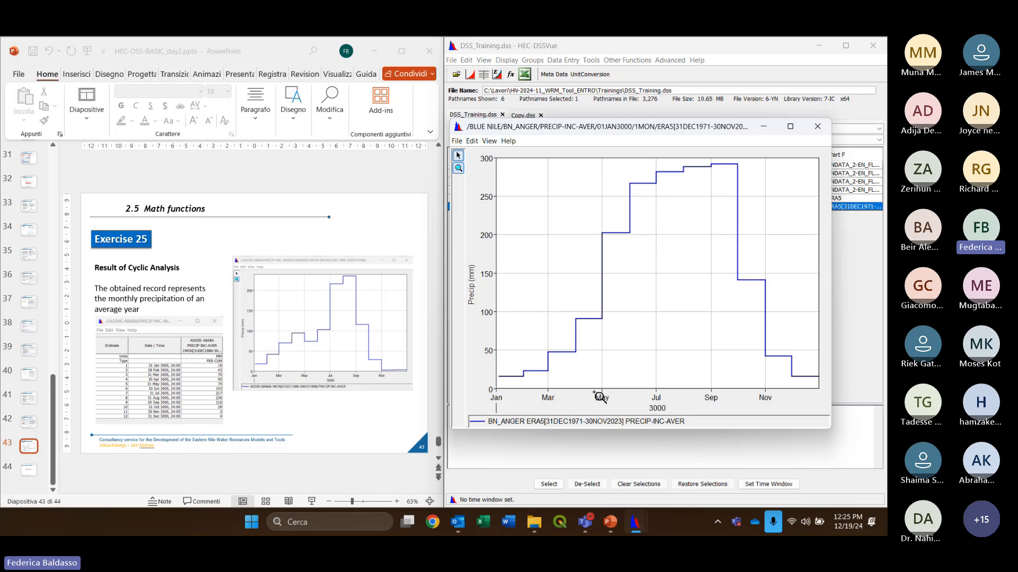
Zoom the precipitation plot in on May to October, restore the full-year view, and close the plot
drag(594, 392, 779, 412)
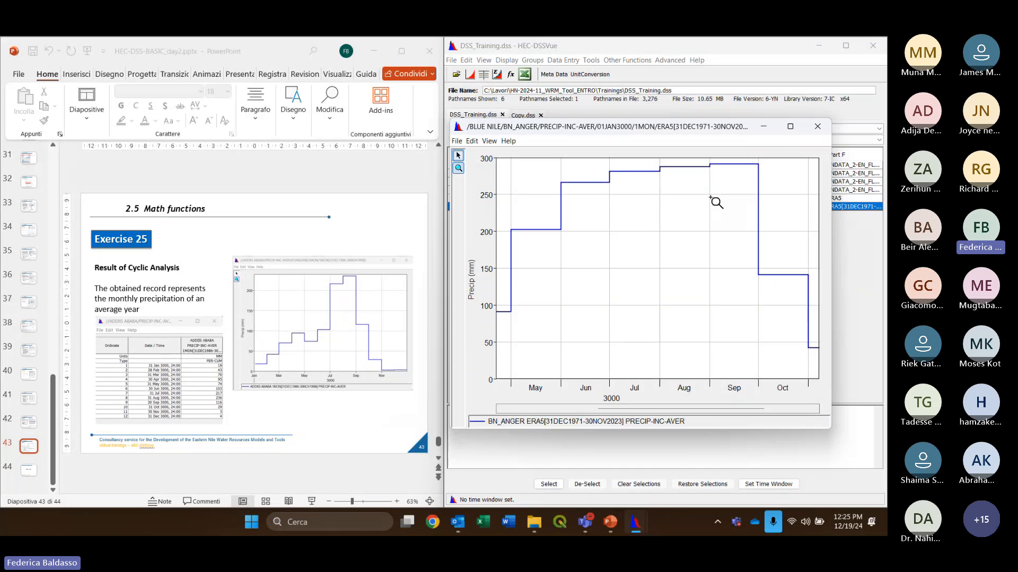
right_click(691, 263)
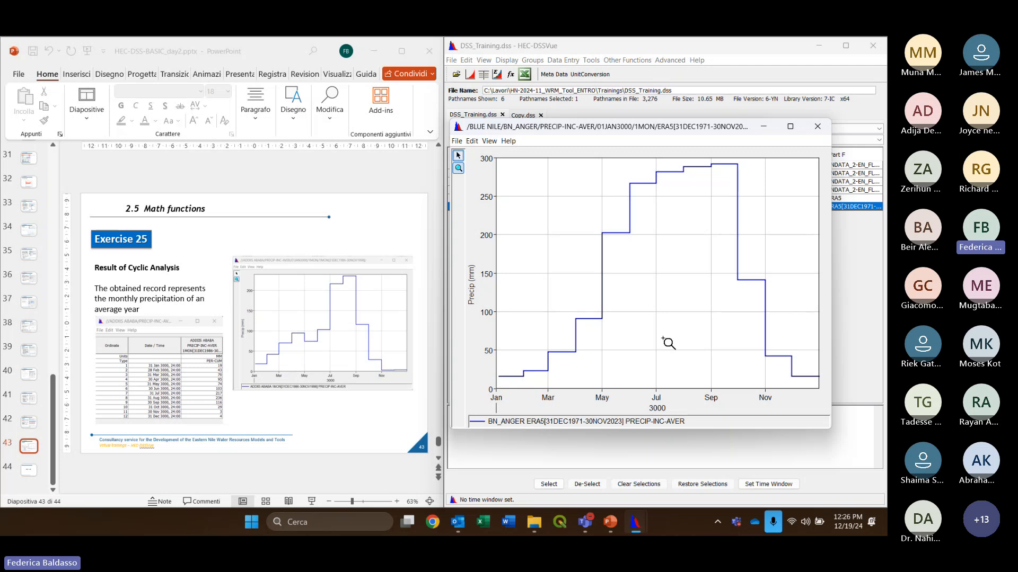
drag(677, 129, 688, 127)
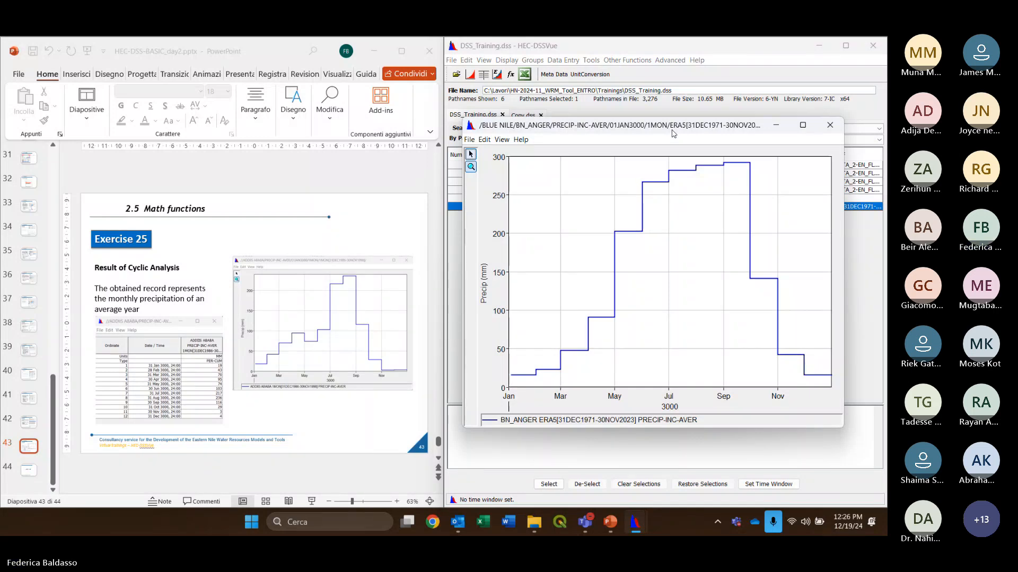
click(829, 125)
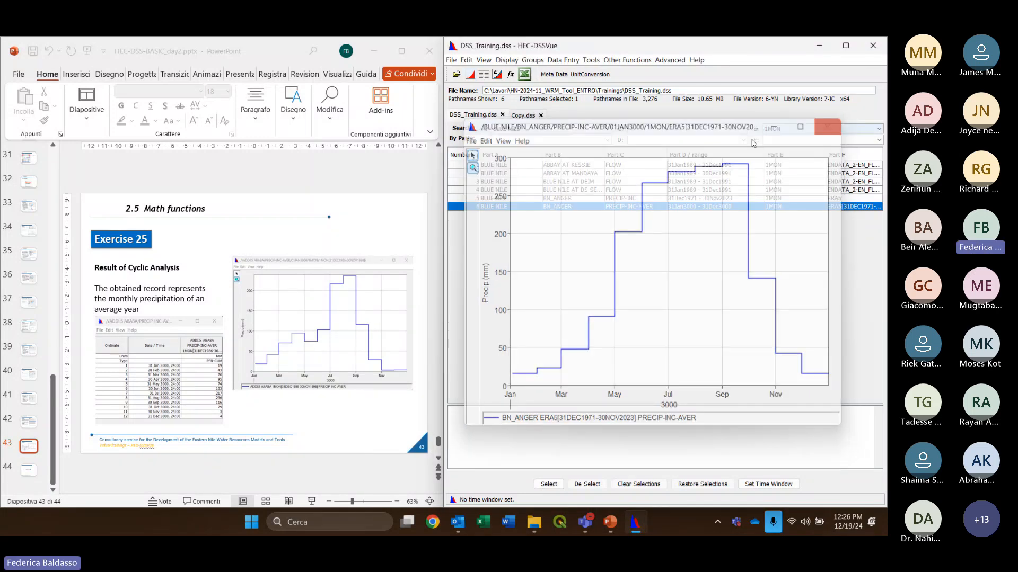
Switch to PowerPoint and review the last two slides, ending on the closing slide 44
click(400, 220)
scroll(399, 221, down, 1)
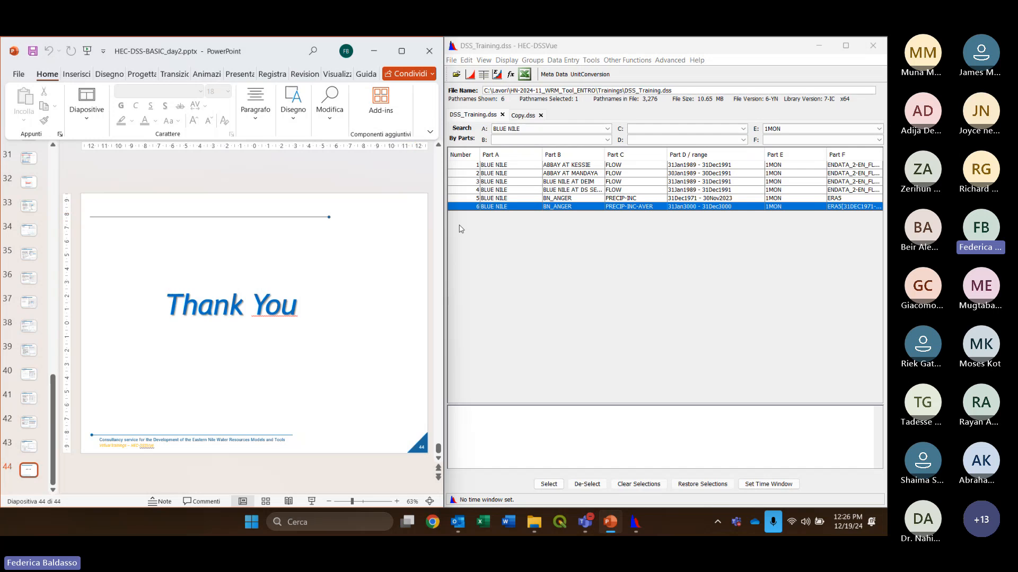
scroll(374, 245, up, 1)
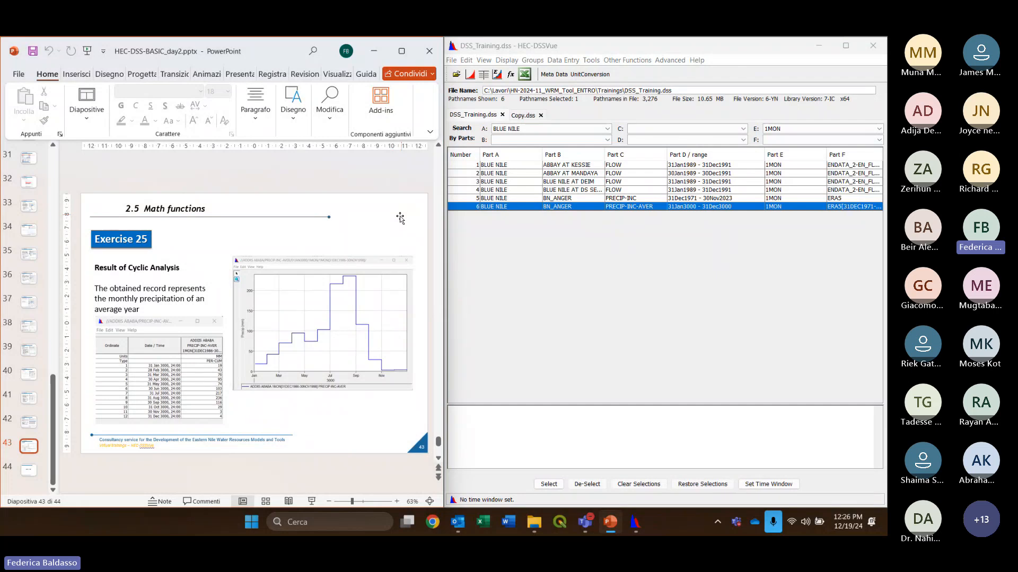
scroll(410, 228, down, 1)
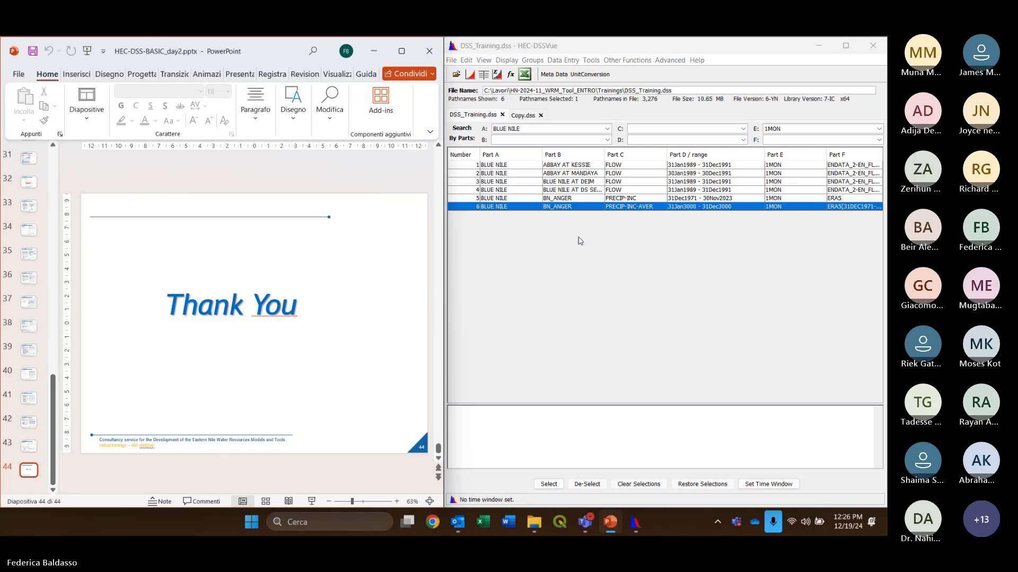
Close HEC-DSSVue and the HEC-DSS-BASIC_day2.pptx presentation, uncovering the Trainings folder
click(872, 46)
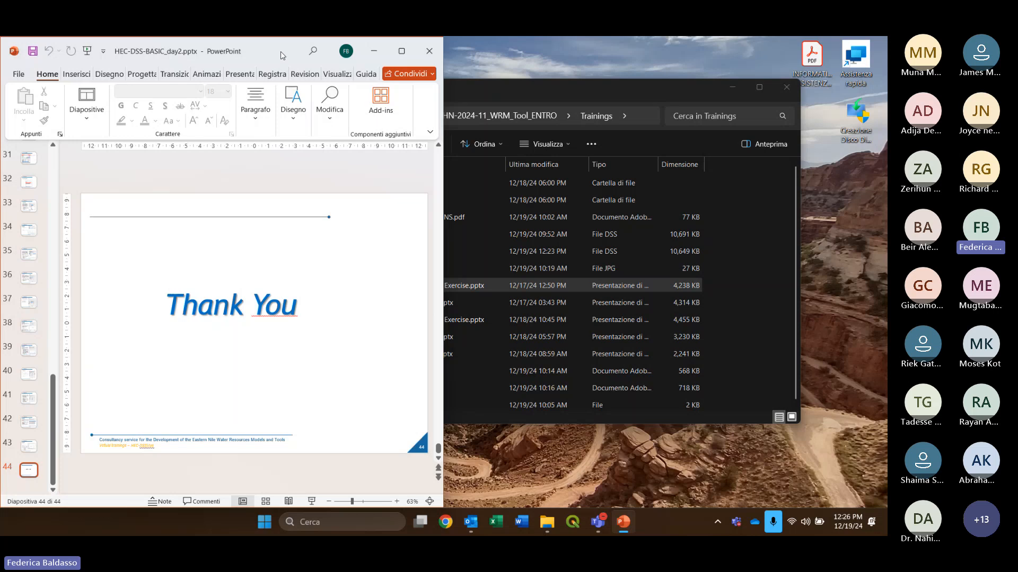
drag(278, 50, 433, 125)
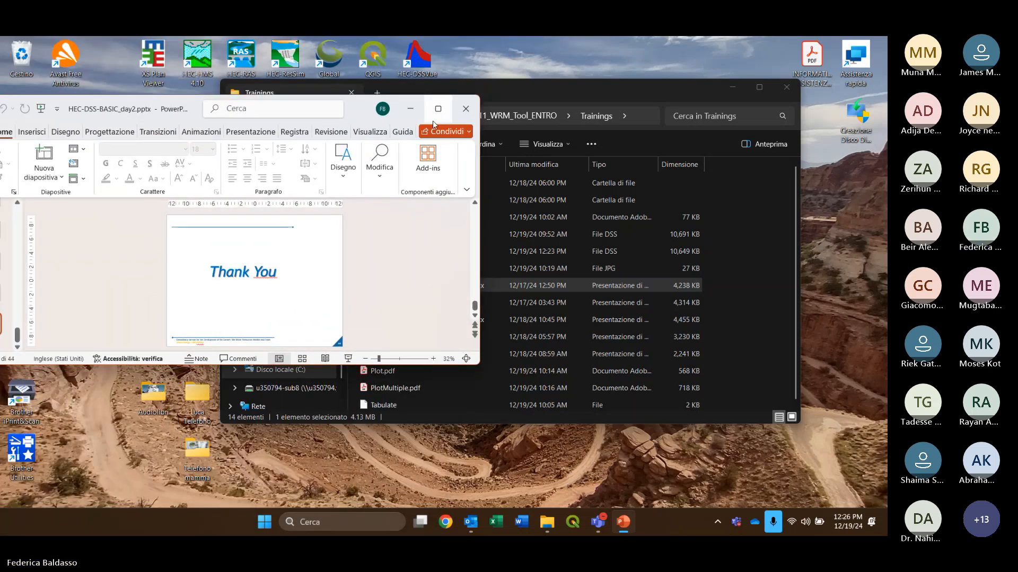
click(466, 108)
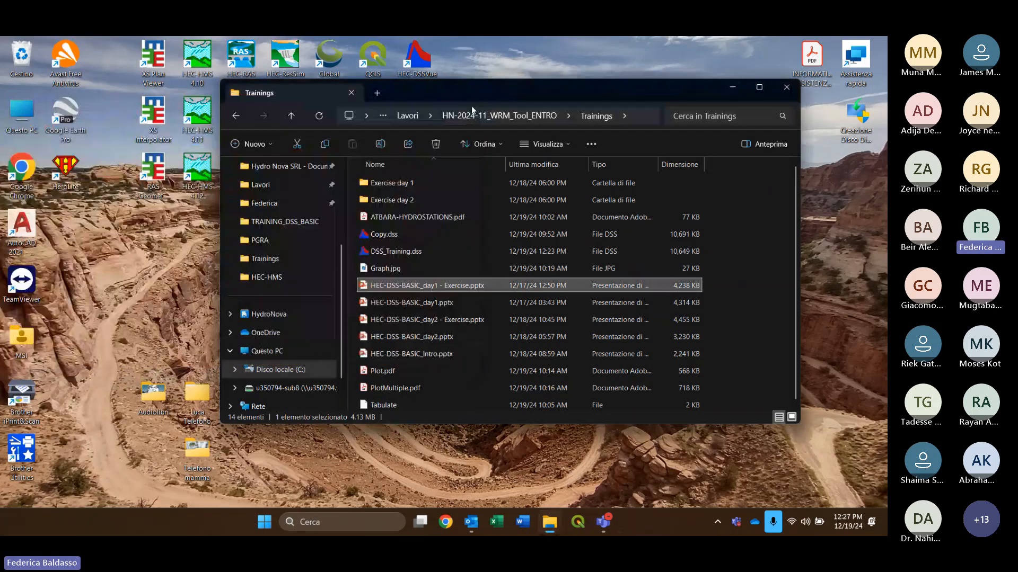
Open HEC-DSS-BASIC_day2 - Exercise.pptx from the Trainings folder and advance to the Introduction on slide 3
double_click(480, 319)
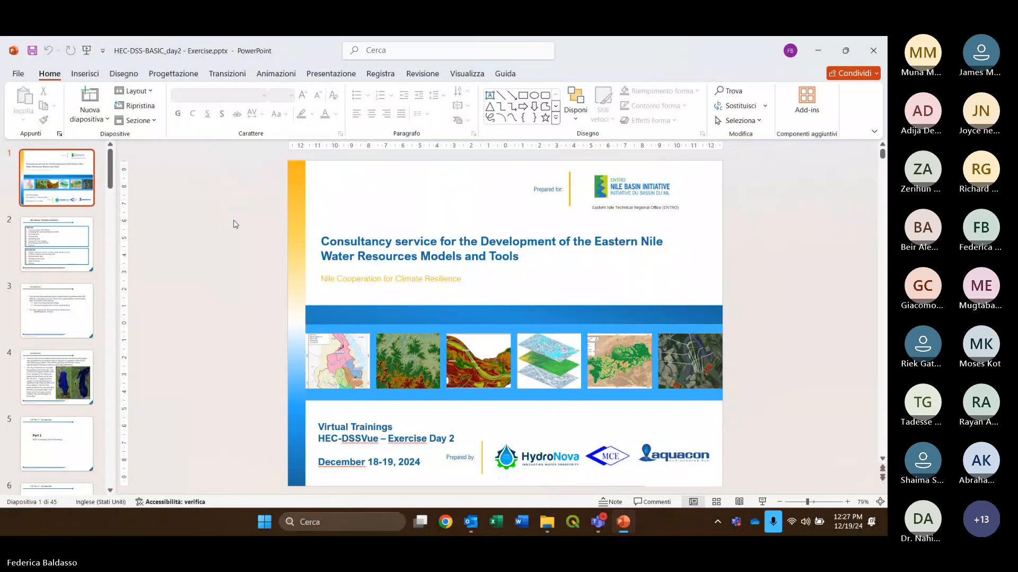
scroll(240, 227, down, 1)
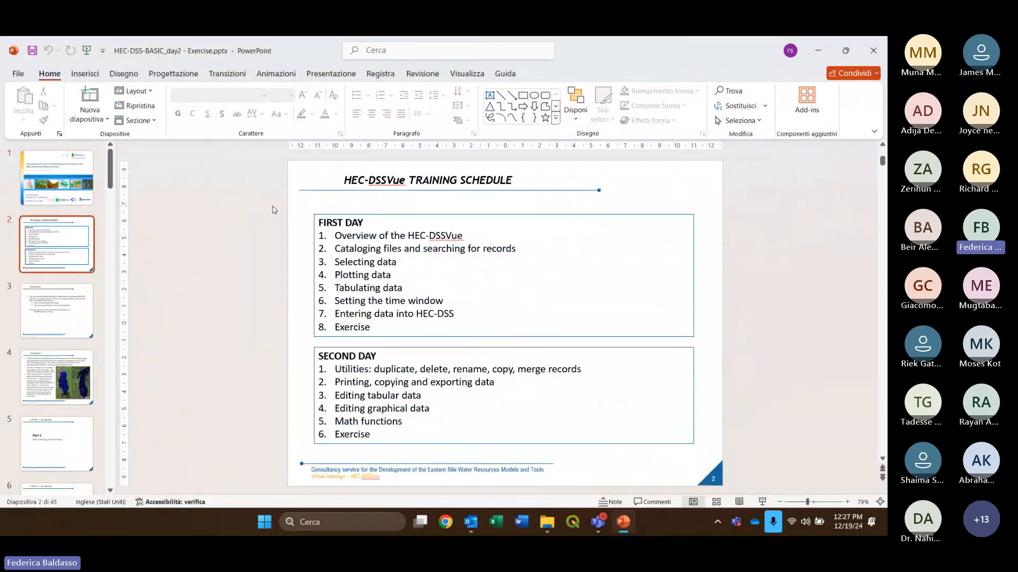
scroll(276, 207, down, 1)
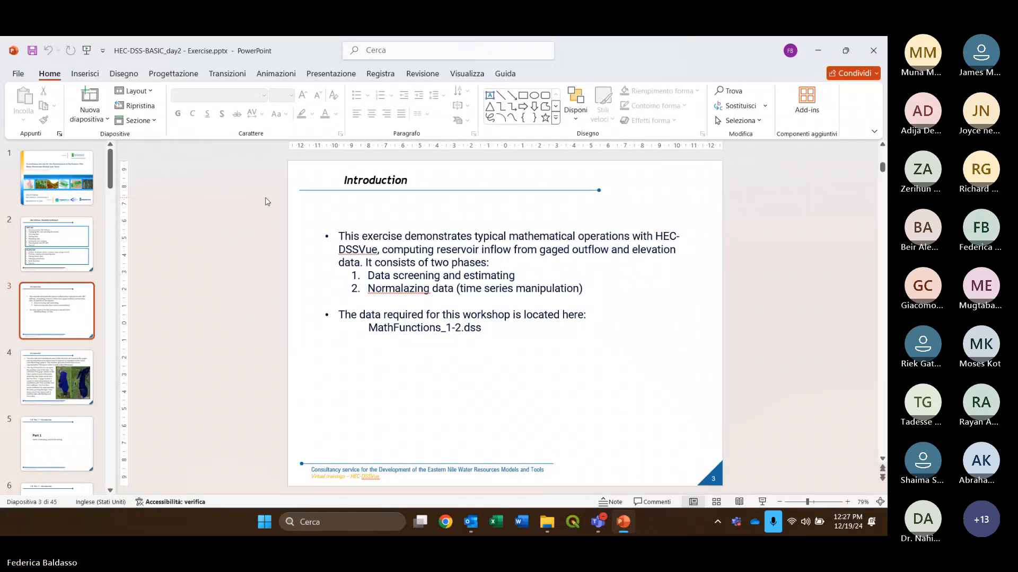
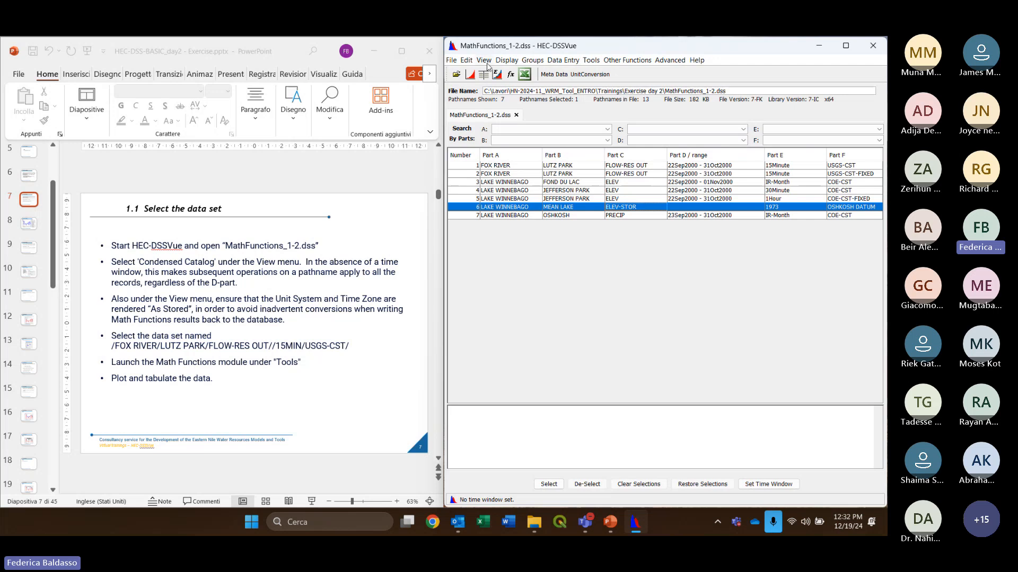
Choose the Condensed Catalog view for MathFunctions_1-2.dss and check that its unit system is As Stored
click(486, 64)
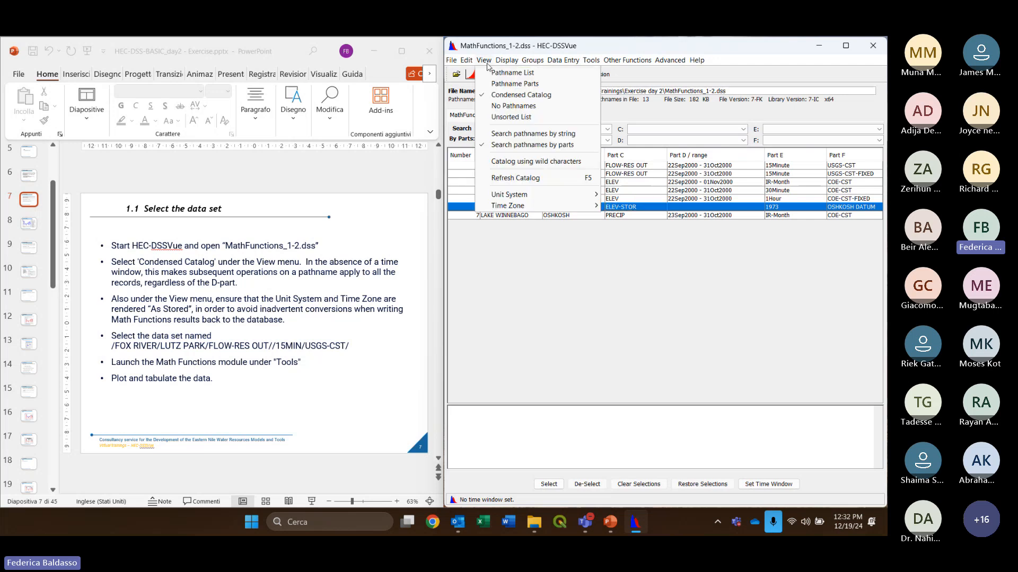
click(543, 96)
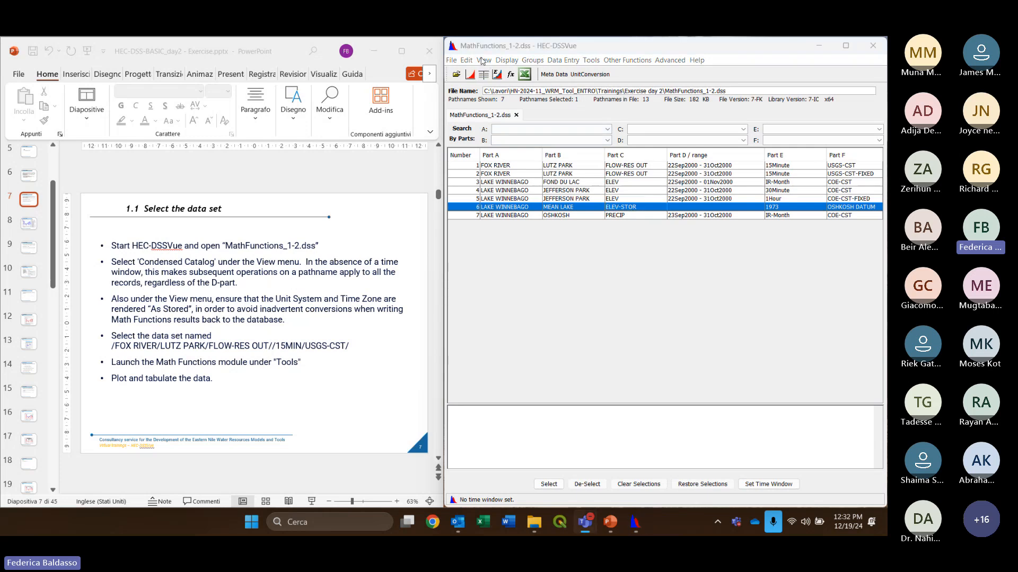
click(483, 62)
mouse_move(483, 63)
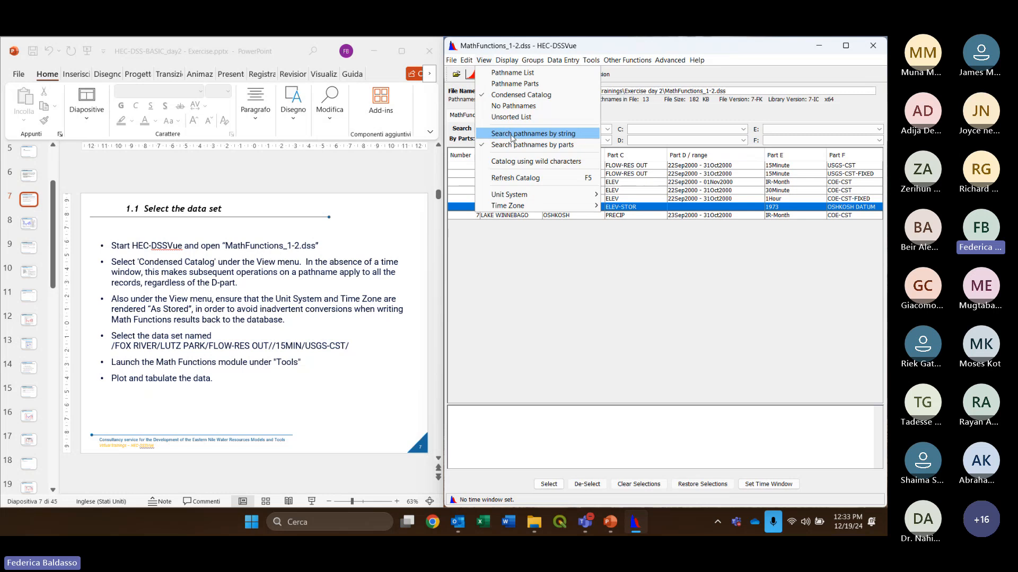
mouse_move(536, 196)
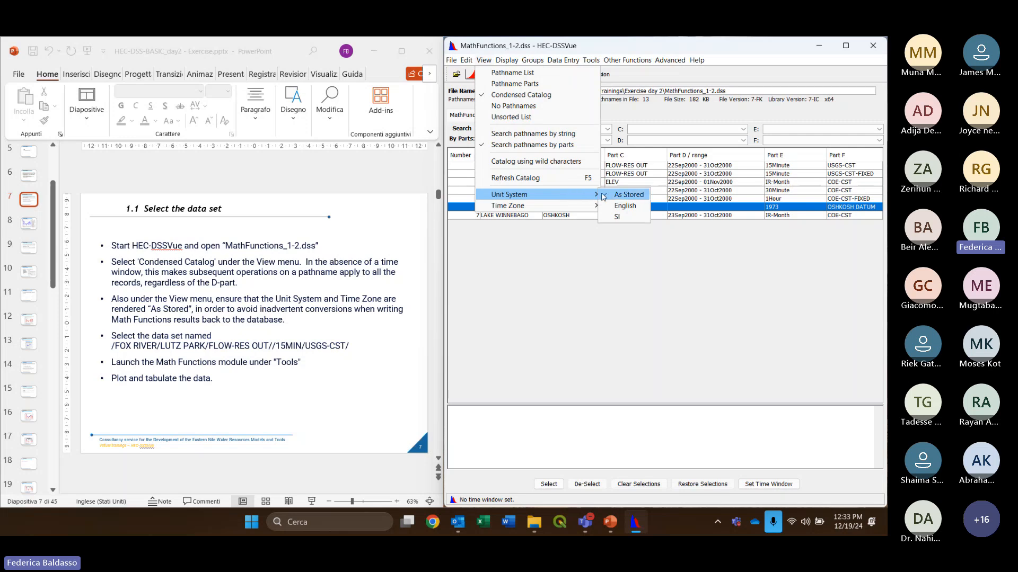
mouse_move(583, 206)
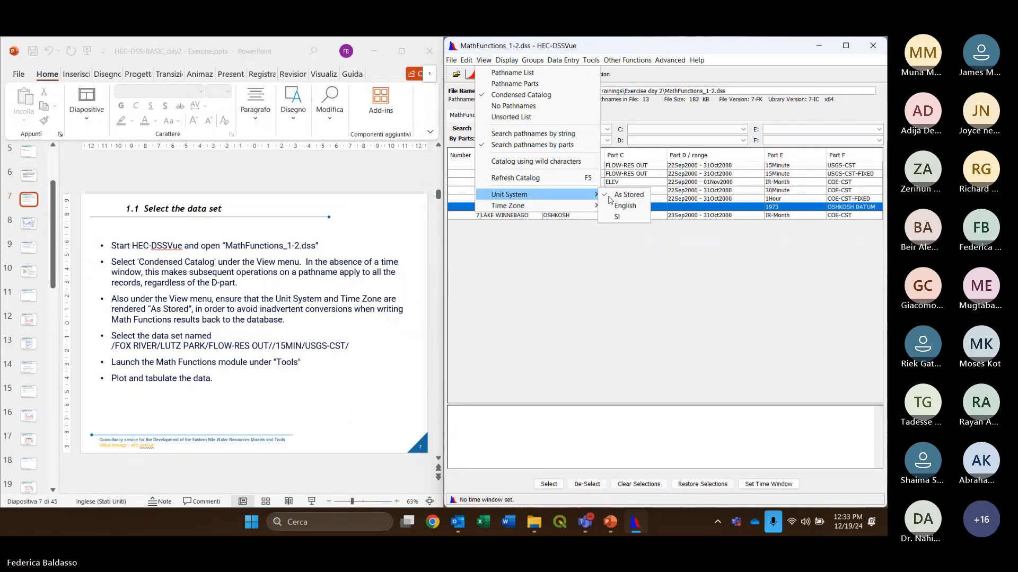
click(520, 267)
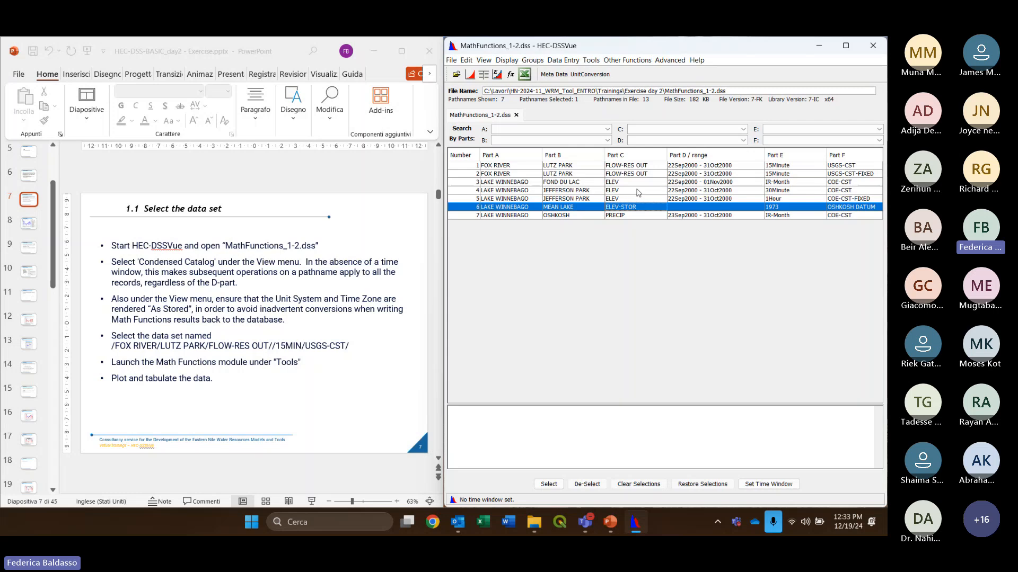
Plot the FOX RIVER LUTZ PARK FLOW-RES OUT 15Minute USGS-CST record and place the plot over the catalog
click(526, 168)
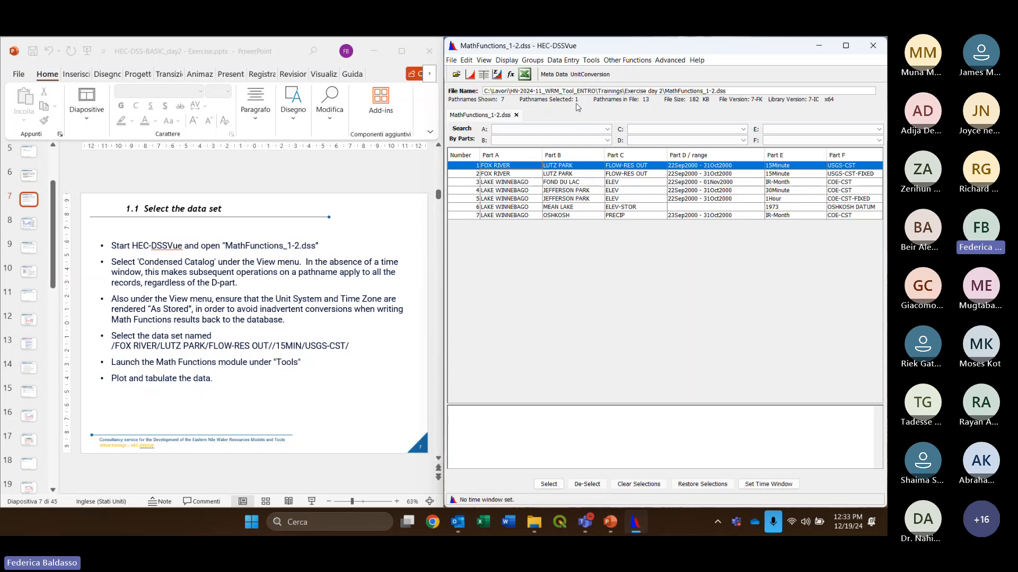
click(469, 75)
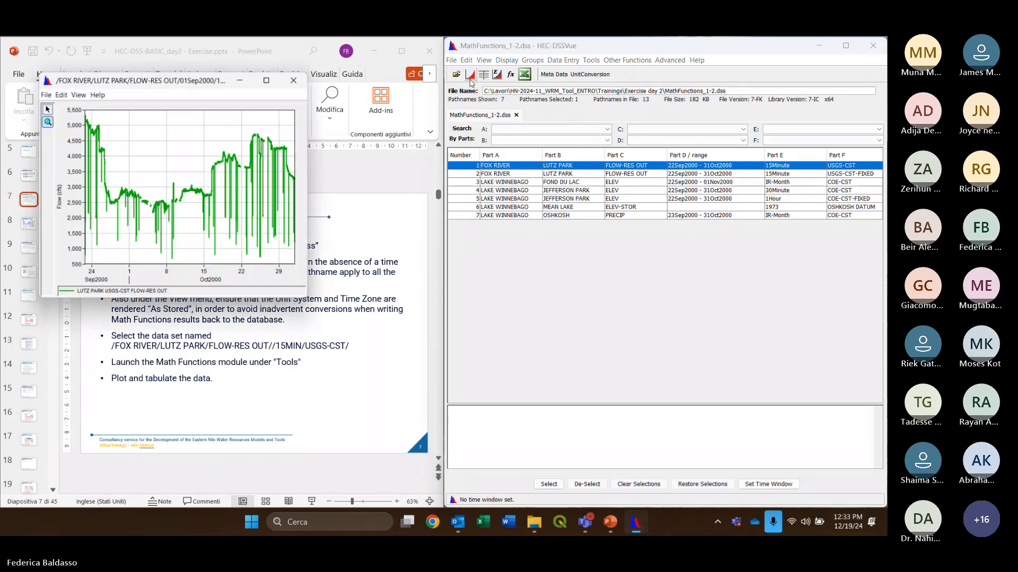
drag(185, 90, 691, 127)
Switch to PowerPoint and advance from slide 7 to slide 10, the 1.2 Screen data instructions
click(351, 282)
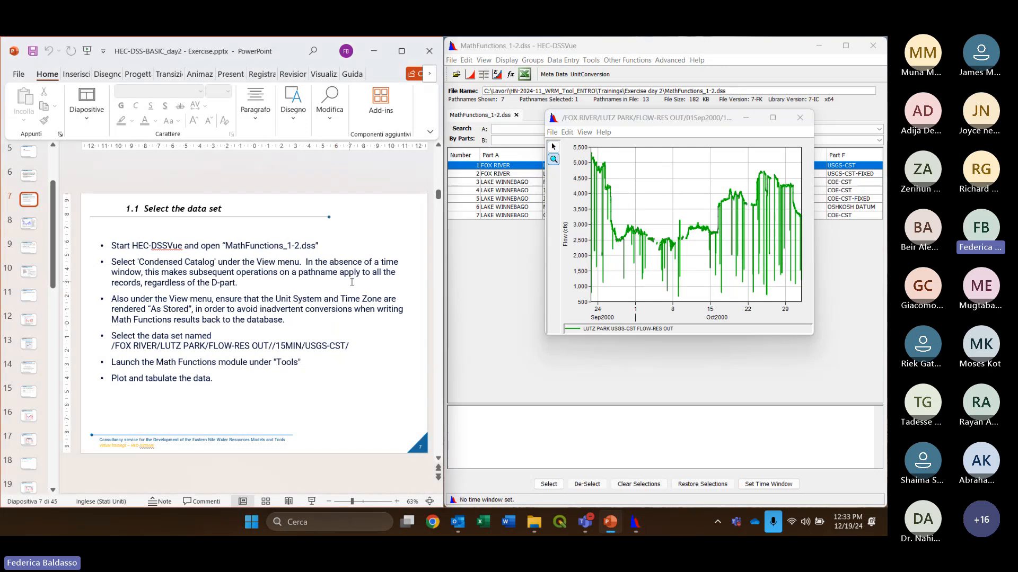
scroll(352, 282, down, 1)
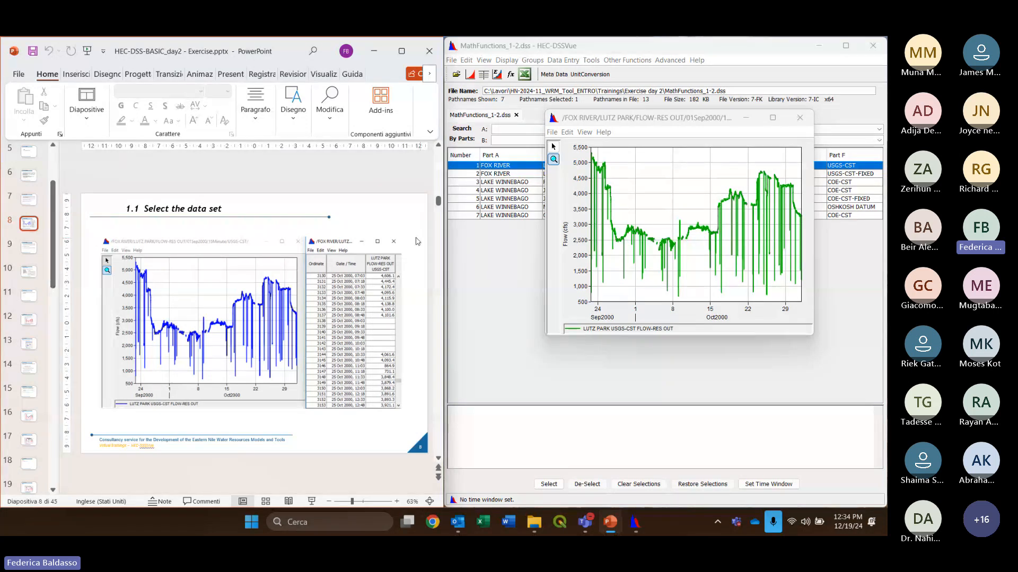
scroll(417, 241, down, 1)
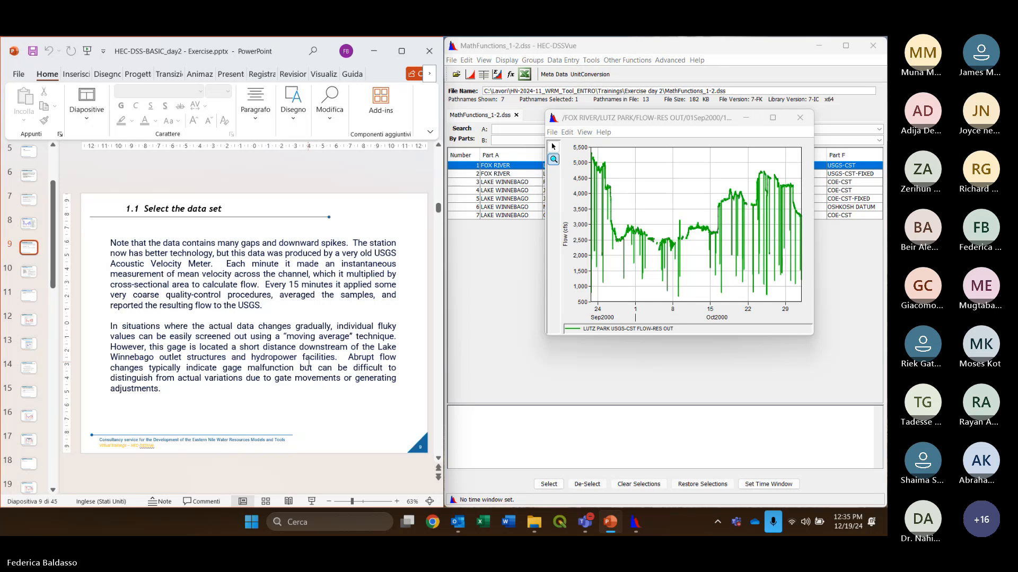
scroll(306, 361, down, 1)
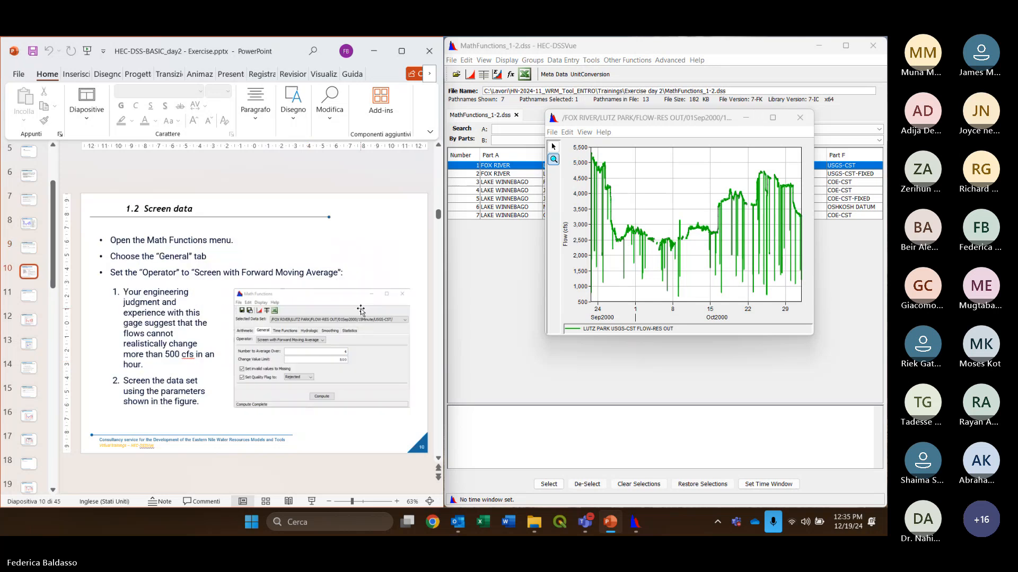
Close the flow plot, open Math Functions for the LUTZ PARK record, and set the General operator to Screen with Forward Moving Average
click(808, 121)
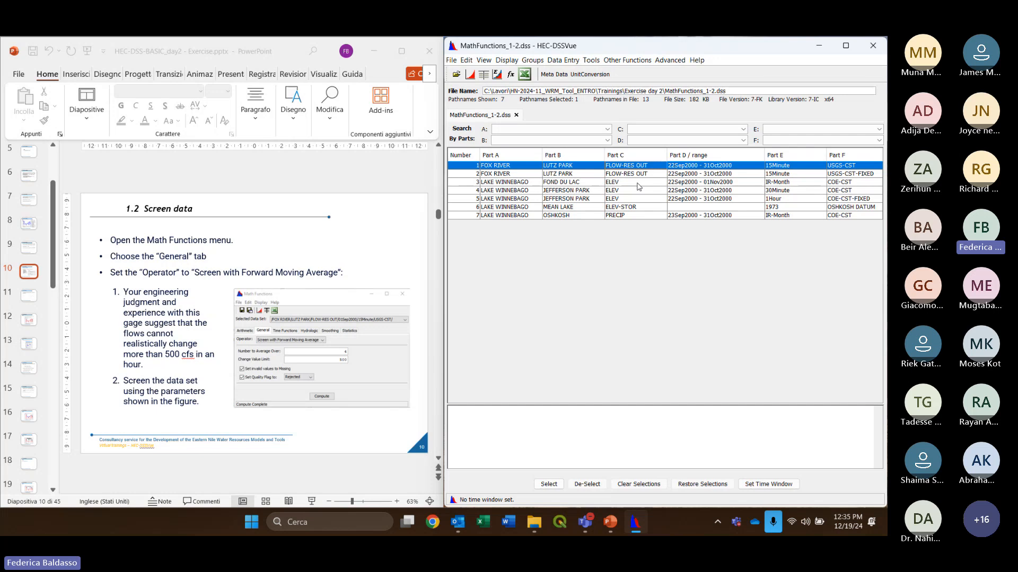
click(512, 75)
drag(454, 108, 668, 108)
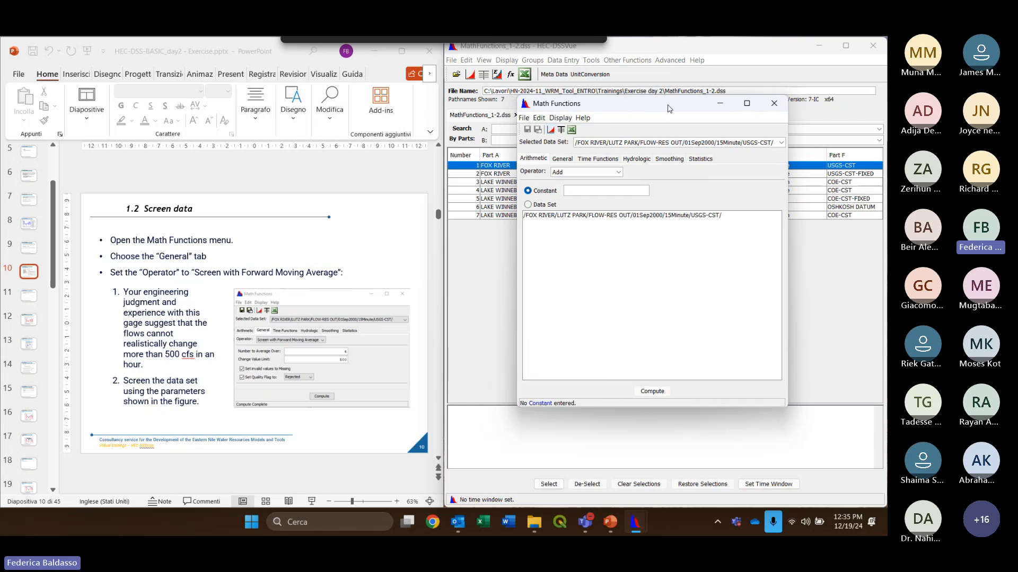
click(563, 160)
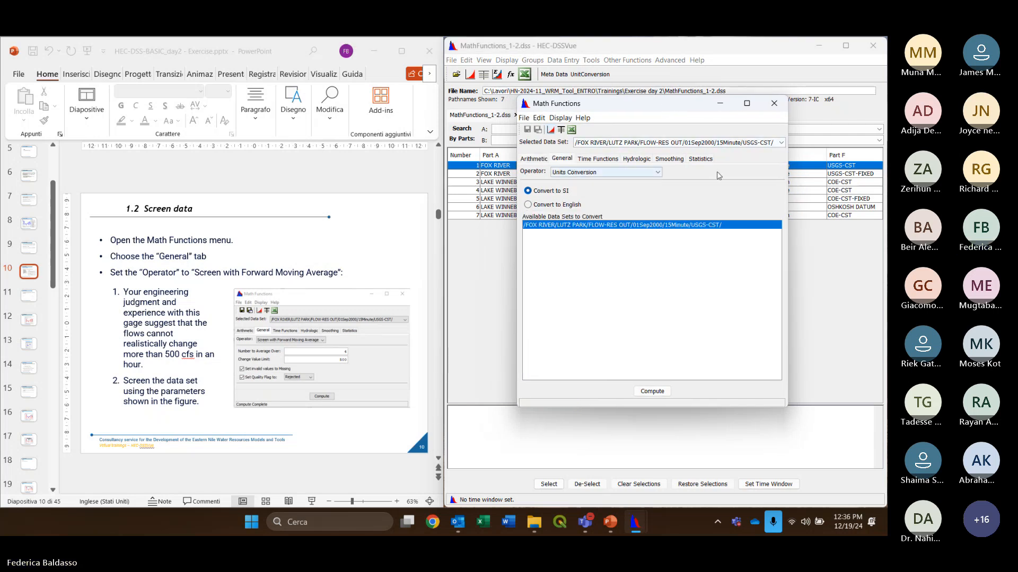
click(621, 176)
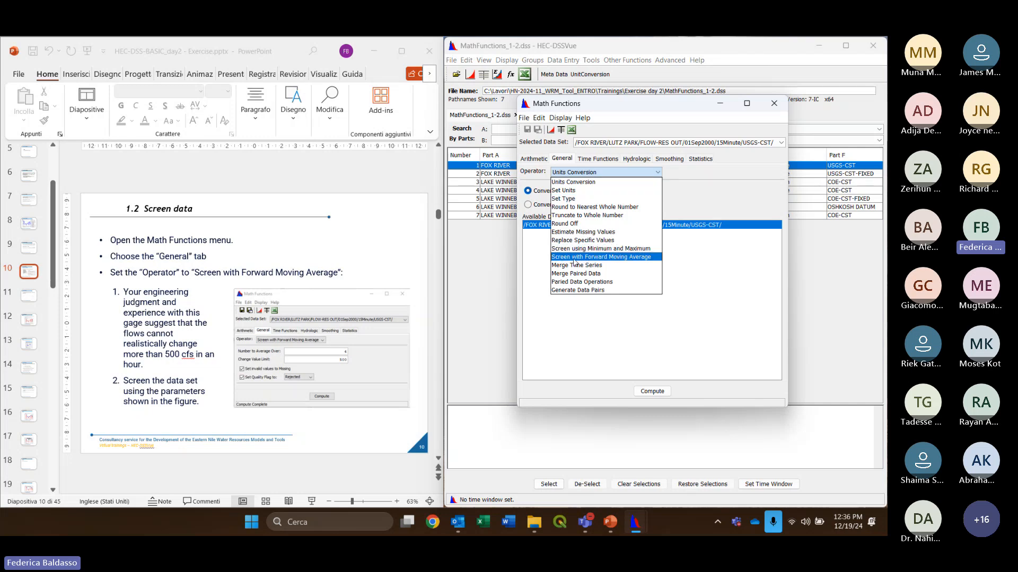
click(638, 258)
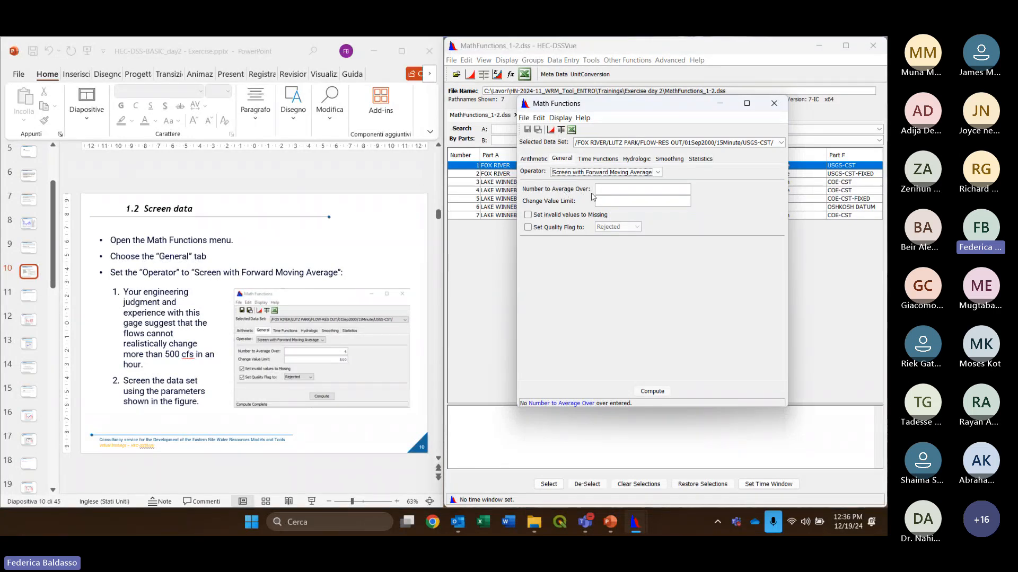
Set Number to Average Over to 4 and Change Value Limit to 500 for the forward moving average screening
click(615, 187)
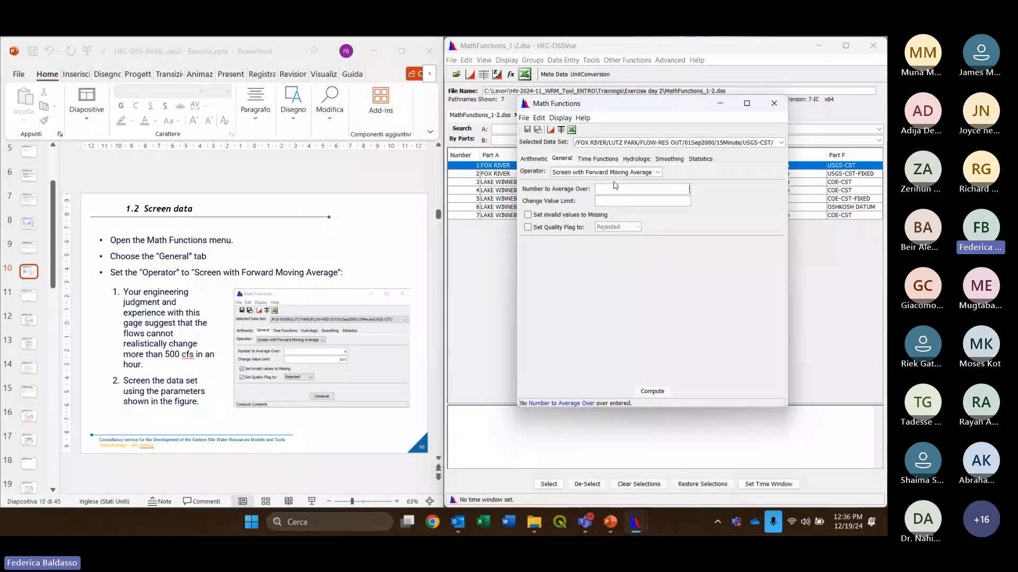
text(4)
drag(680, 189, 701, 194)
click(681, 189)
click(682, 201)
text(500)
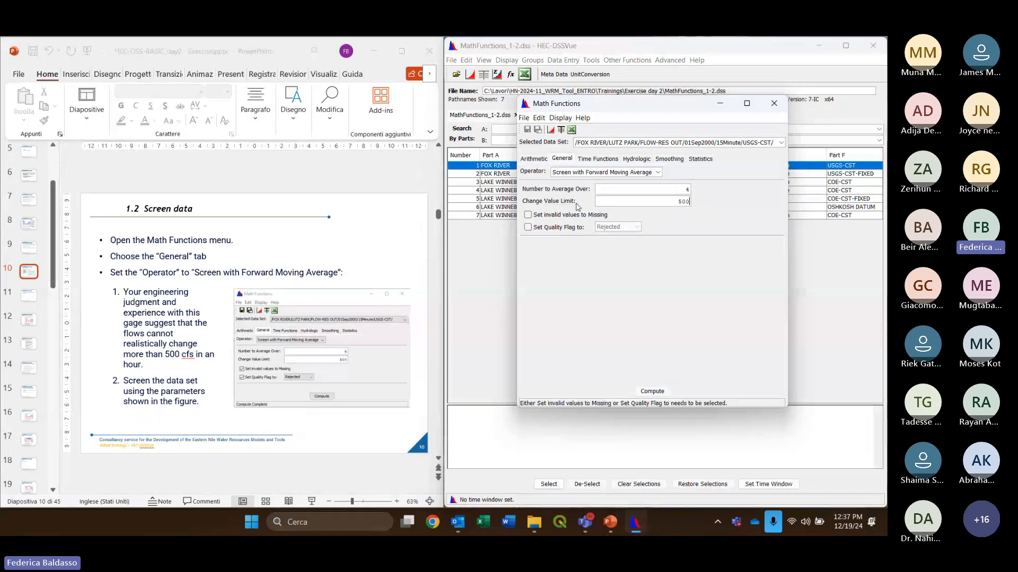
double_click(692, 204)
click(680, 205)
Set invalid values to Missing, set the Quality Flag to Rejected, and compute the screening
click(528, 215)
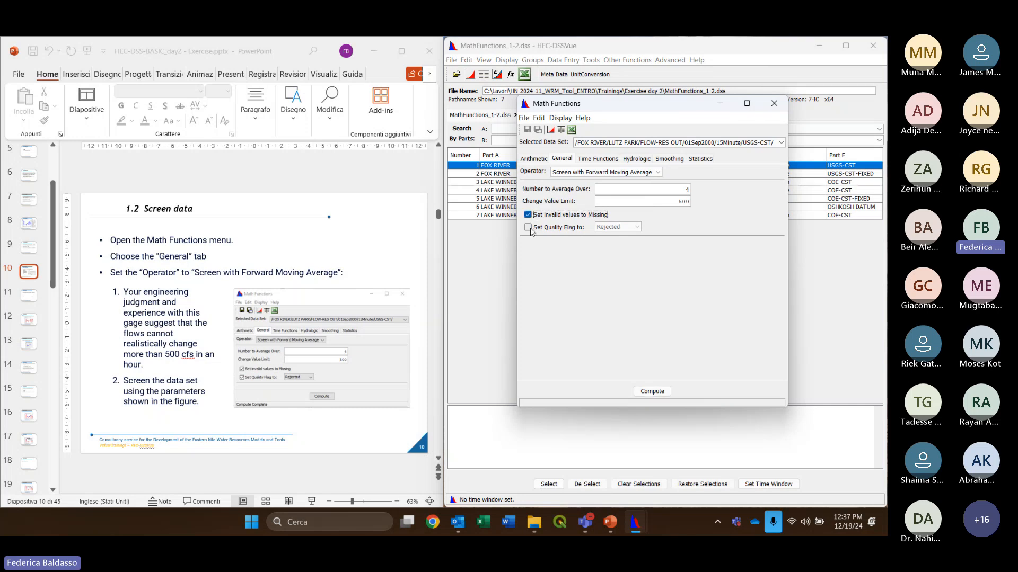
click(529, 228)
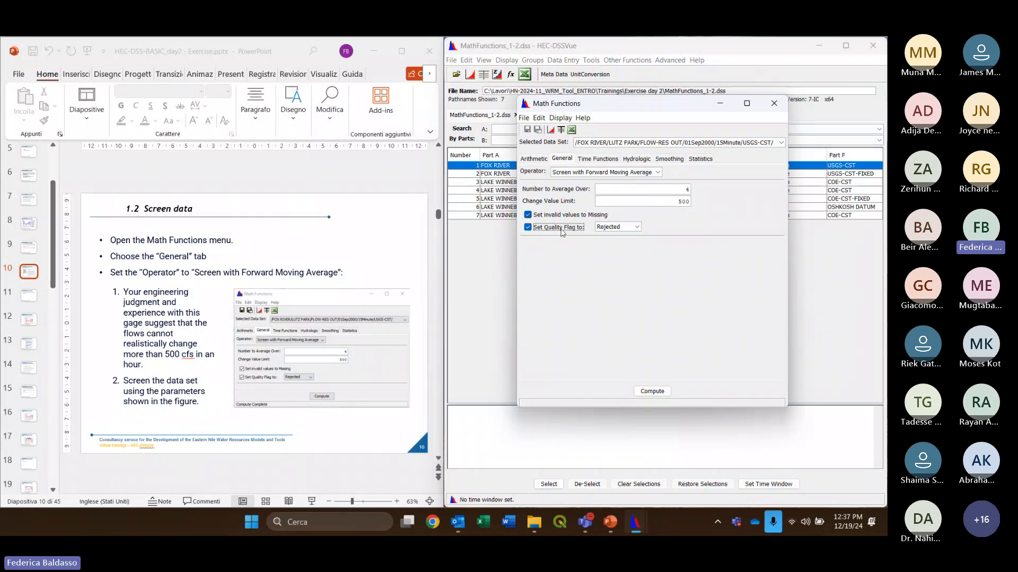
click(631, 228)
click(631, 233)
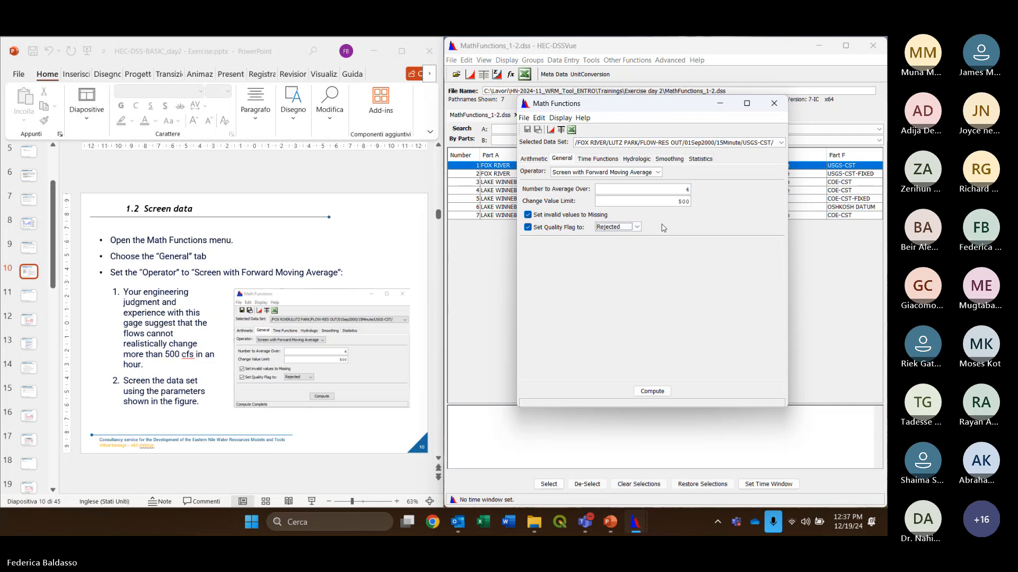
click(654, 393)
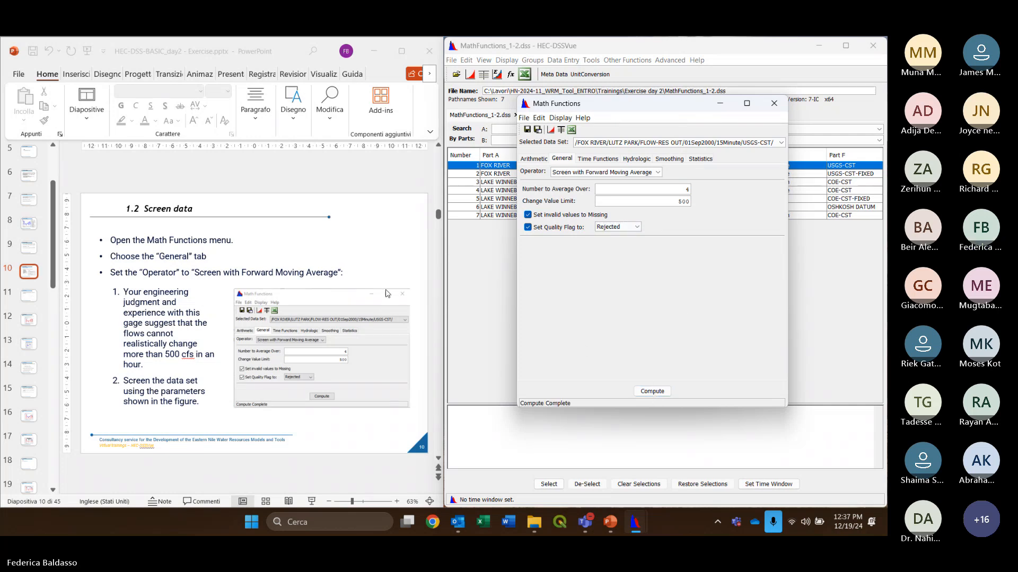
Advance the presentation to slide 11, plot the computed LUTZ PARK data over the Math Functions window, and close the plot after review
scroll(387, 294, down, 1)
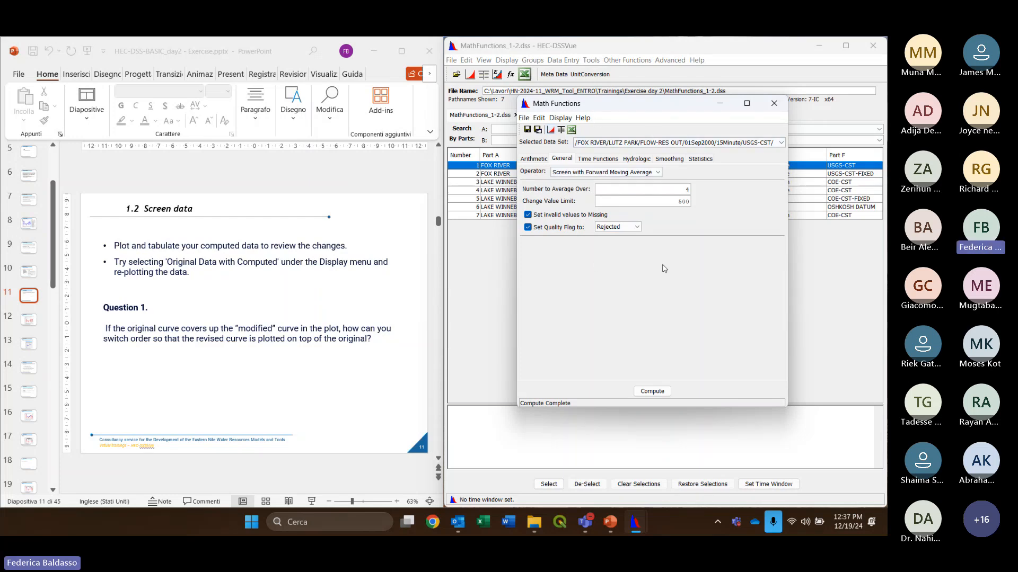
click(551, 131)
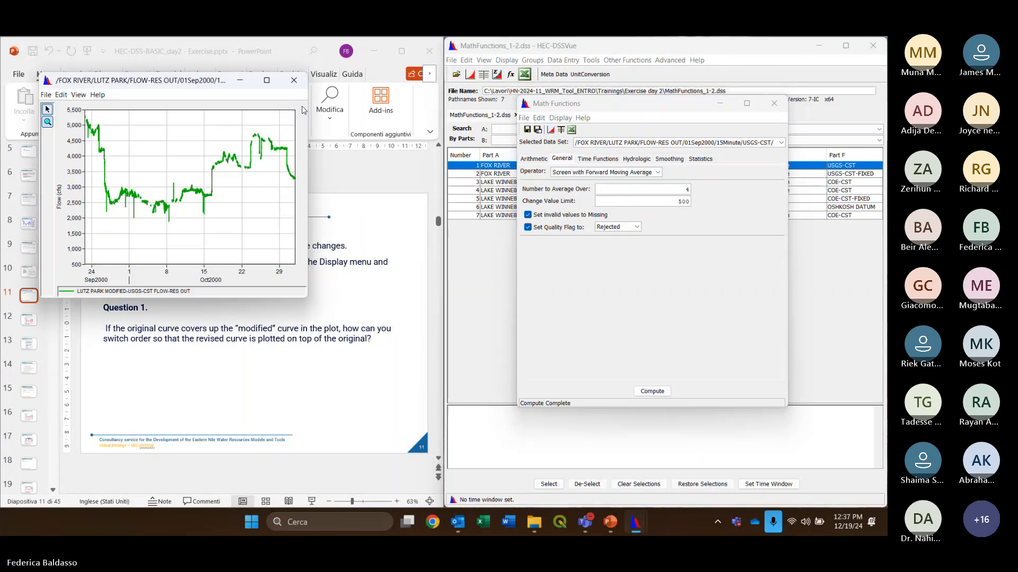
drag(179, 85, 608, 169)
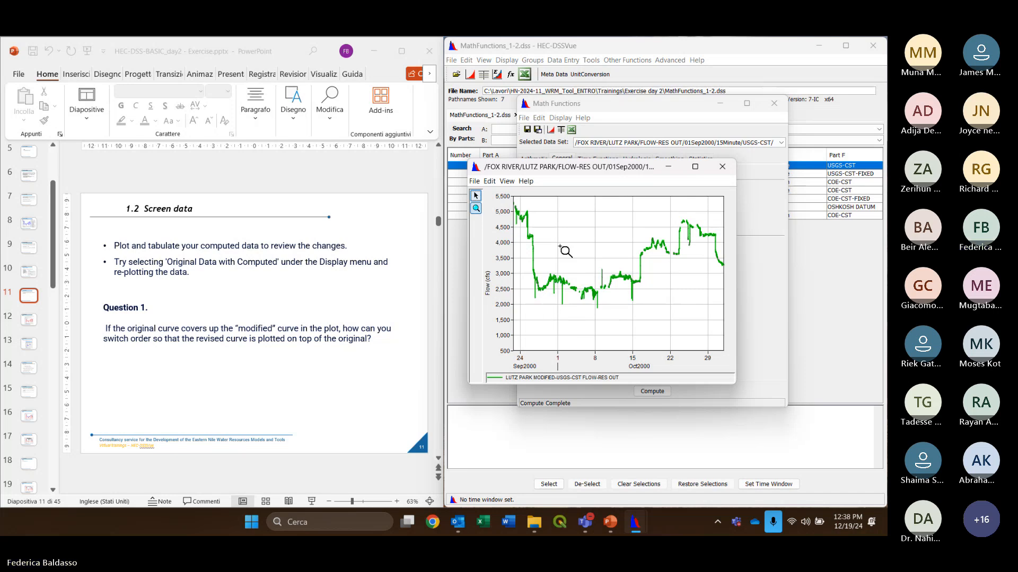
click(721, 167)
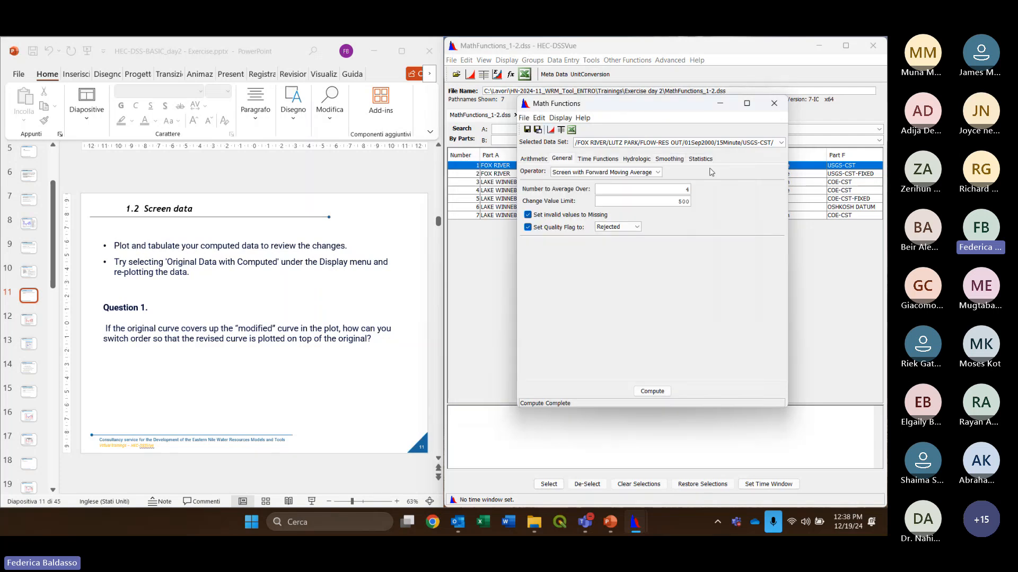
Enable Original data with computed and plot both LUTZ PARK curves over the Math Functions window
click(562, 117)
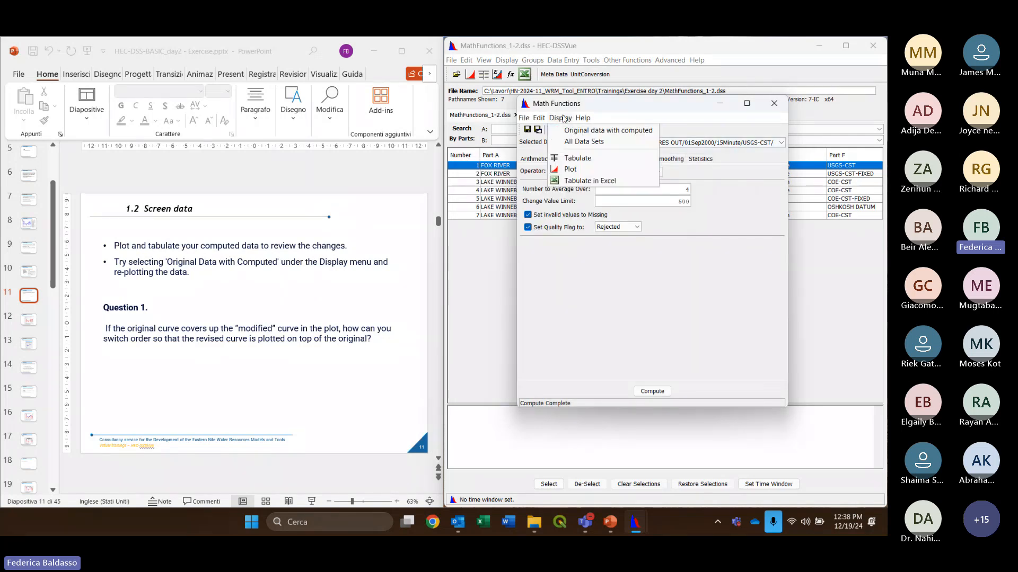
click(589, 132)
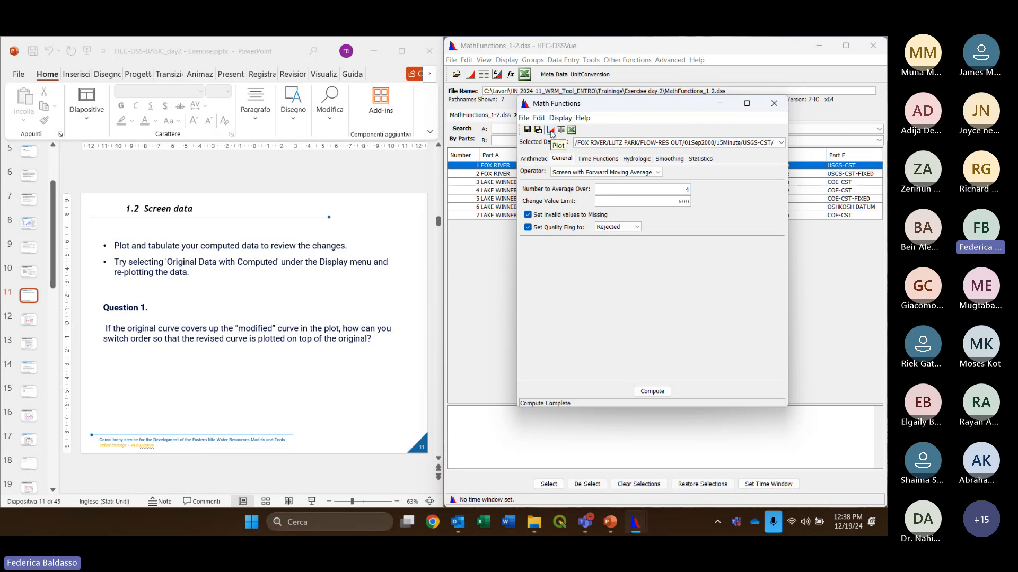
click(552, 132)
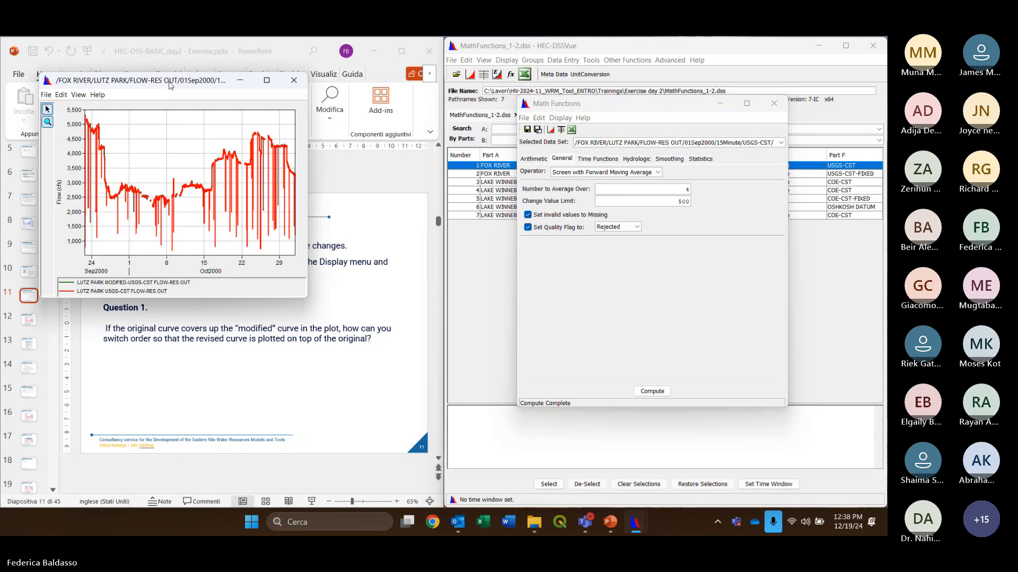
drag(178, 79, 620, 118)
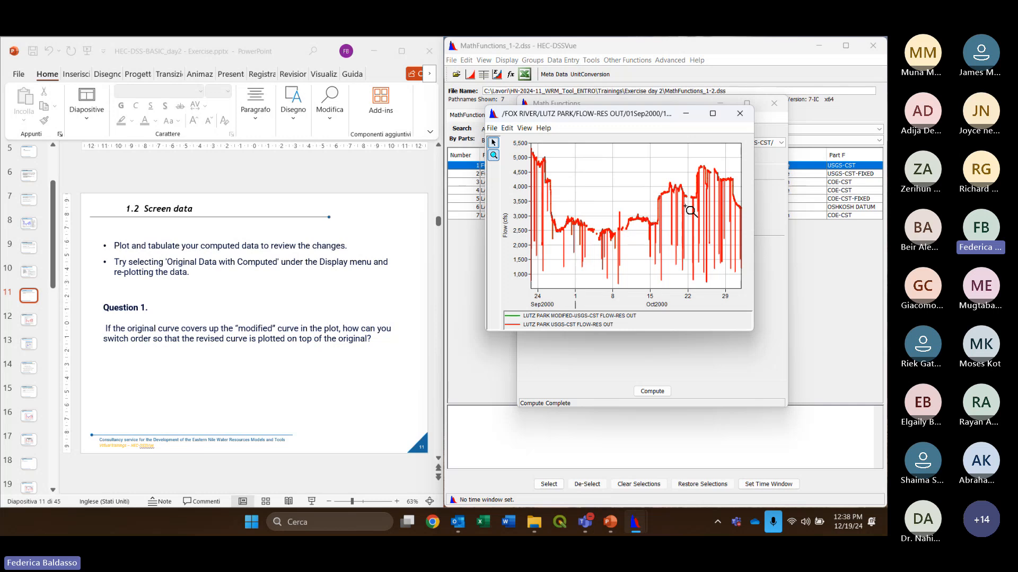
mouse_move(654, 230)
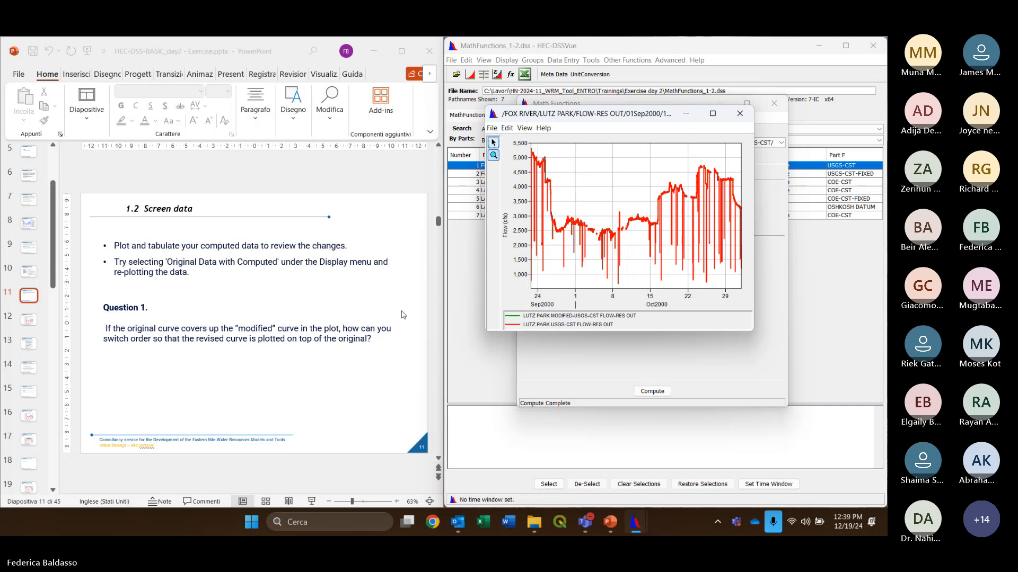
Advance to slide 12 and, in Plot Properties, move the LUTZ PARK MODIFIED curve below the original in the curve order
key(Page_Down)
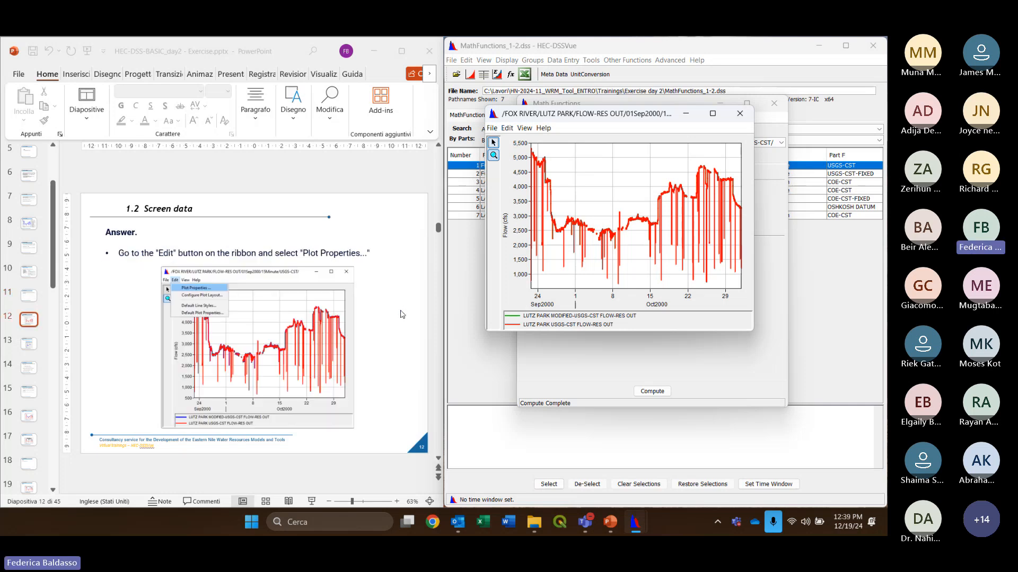
click(507, 129)
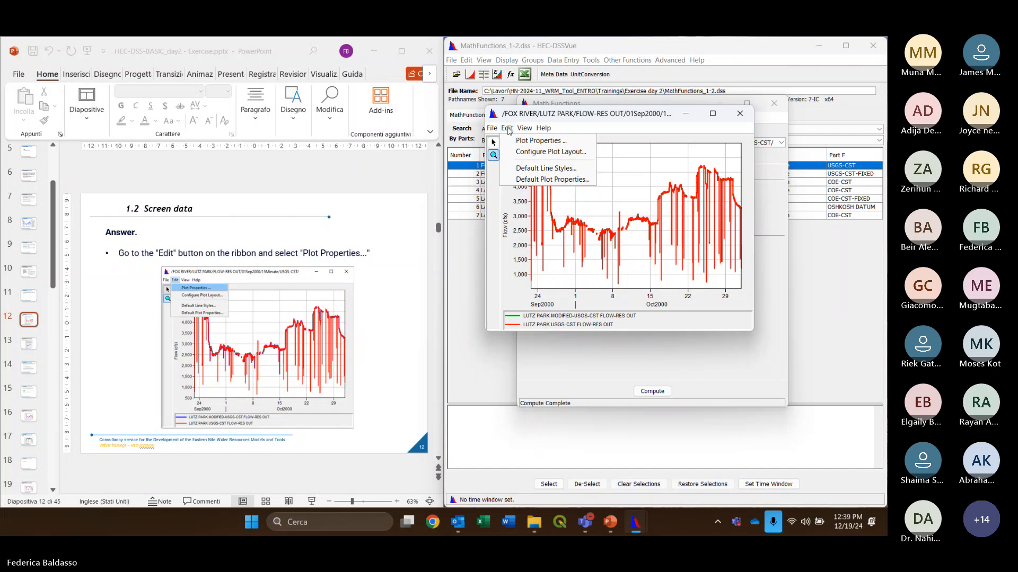
click(534, 142)
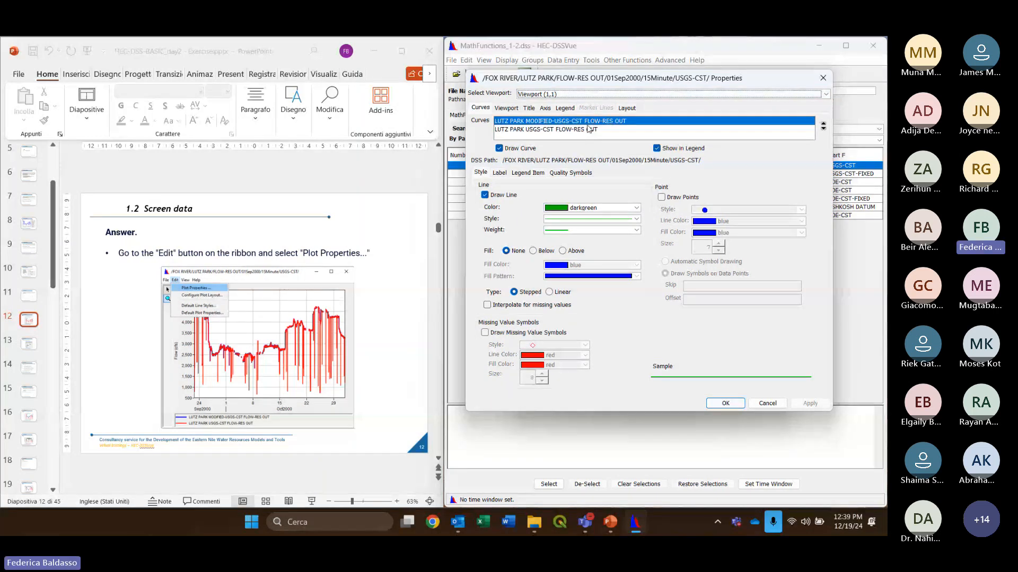
click(588, 129)
click(709, 121)
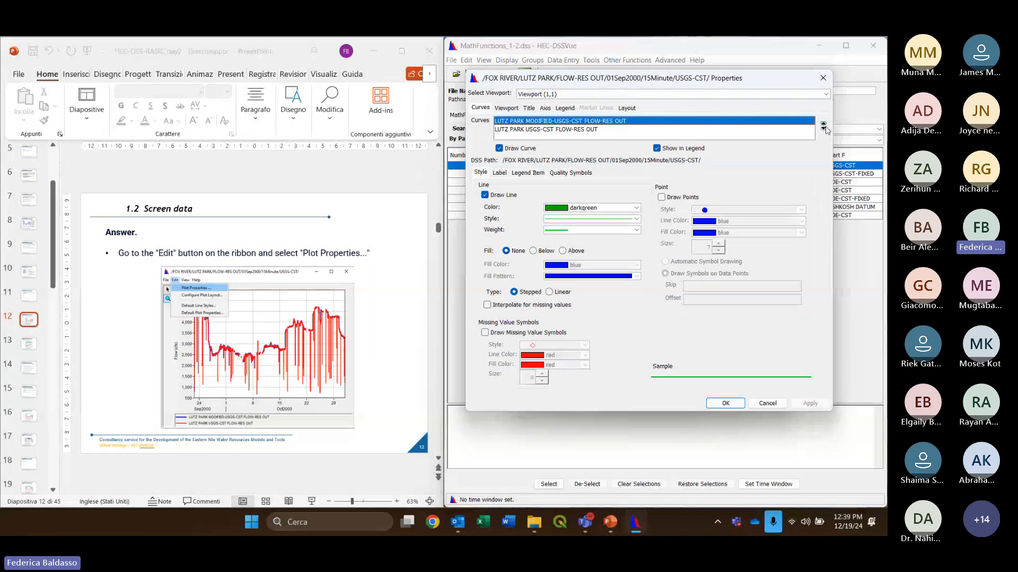
click(823, 128)
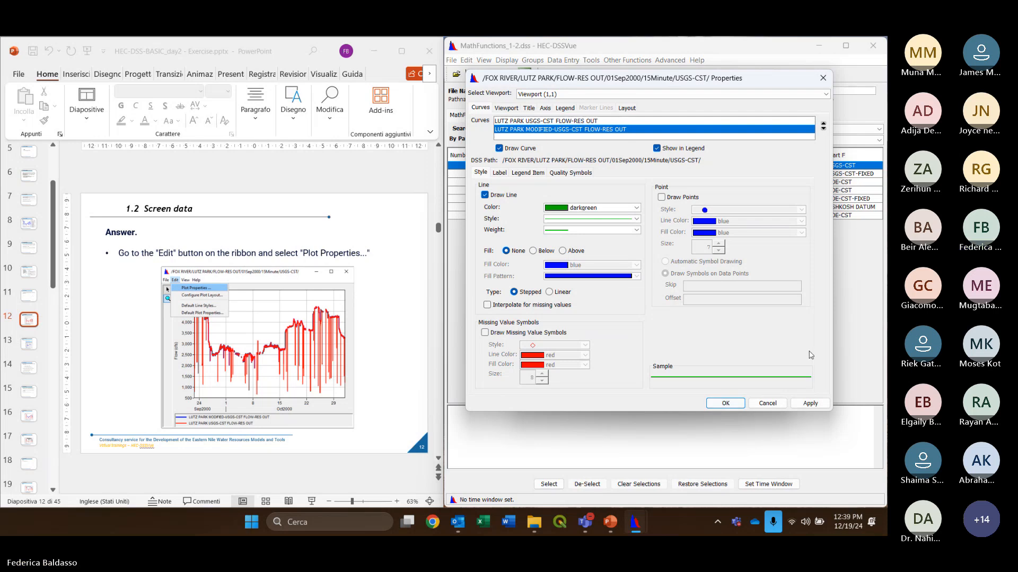
drag(638, 80, 263, 81)
click(435, 404)
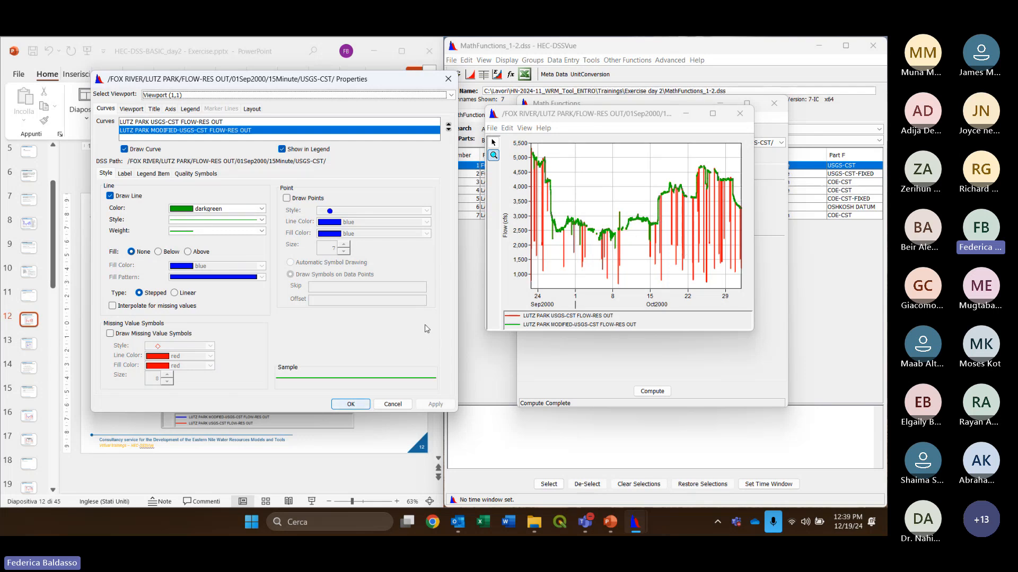
click(446, 79)
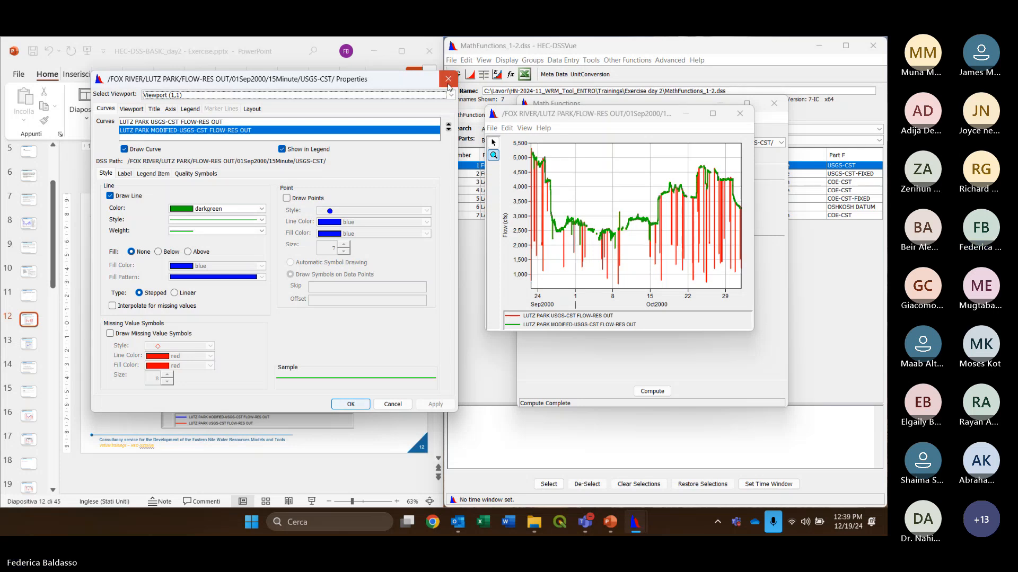
Advance the presentation to slide 14, zoom the plot to about 13–17 October 2000, and restore the full view
scroll(398, 297, down, 1)
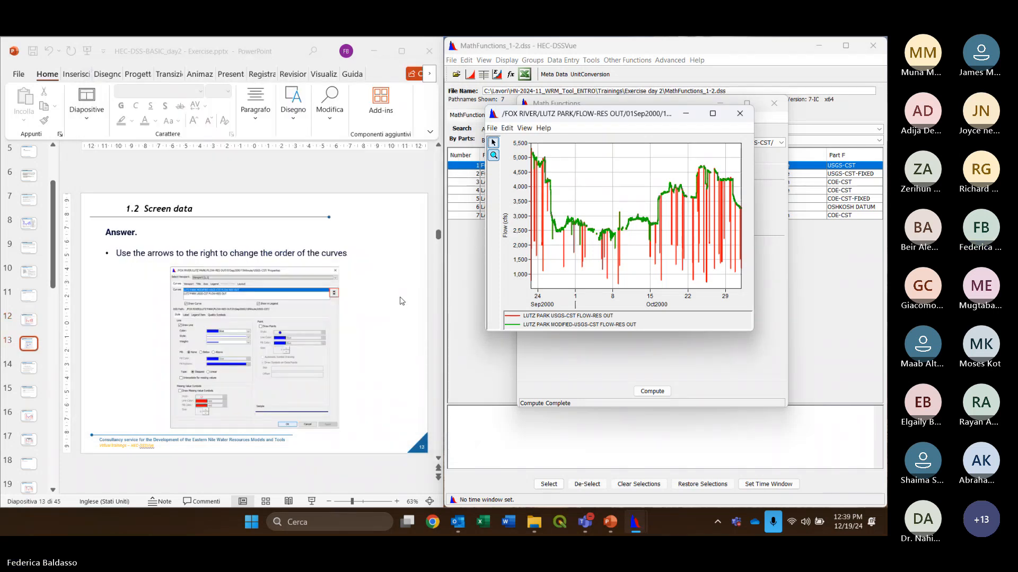
scroll(385, 322, down, 1)
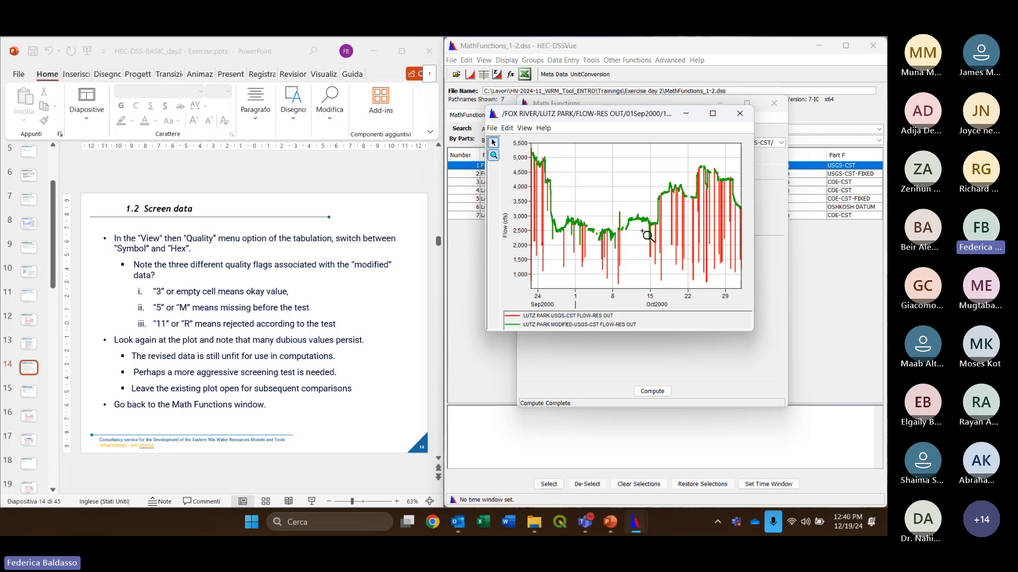
drag(639, 214, 663, 250)
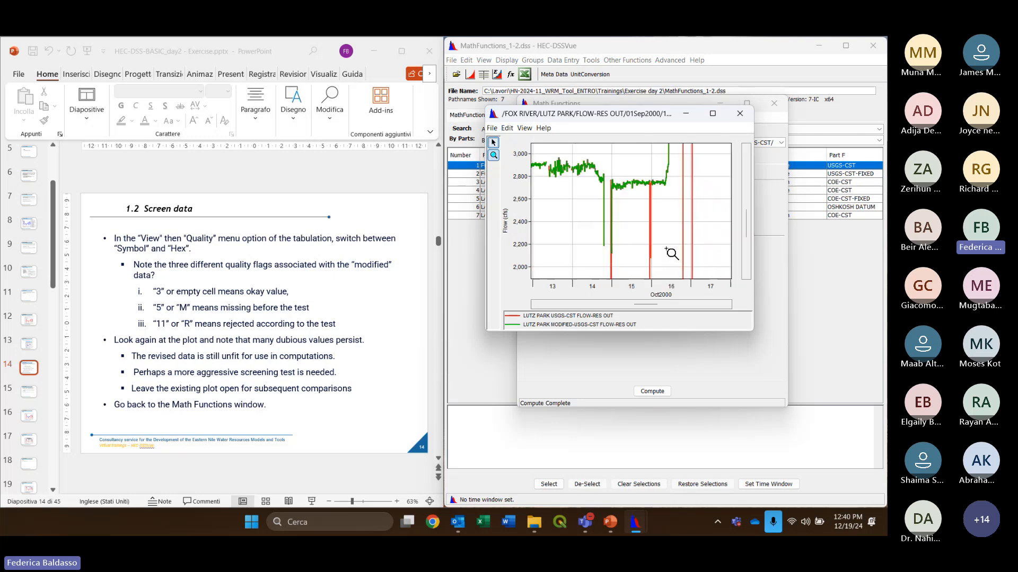
click(619, 246)
click(619, 246)
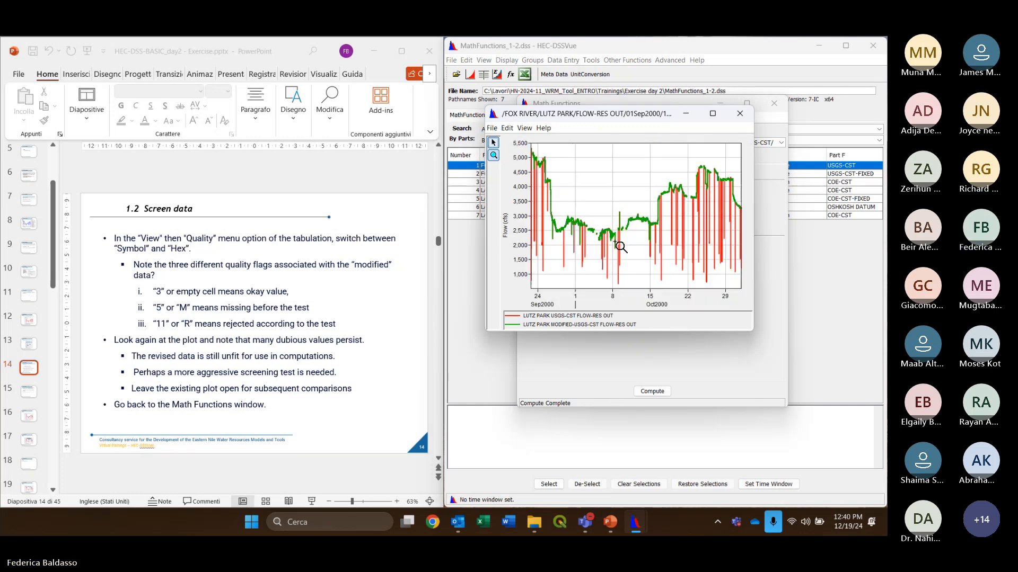
Zoom in on the flow spike of 9 October 2000 to compare both curves, and return the plot to its full extent
drag(627, 213, 613, 235)
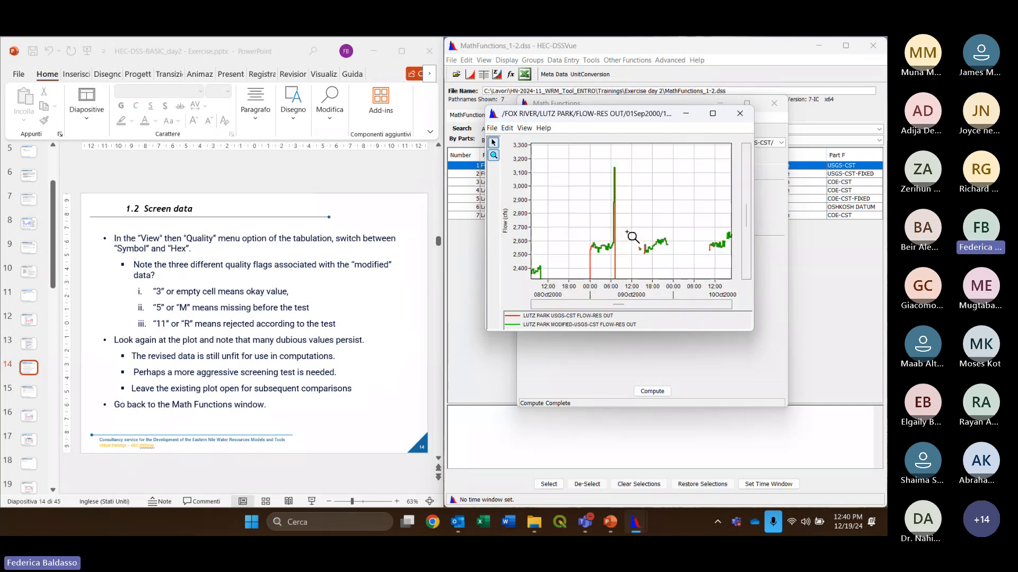
drag(607, 158, 641, 251)
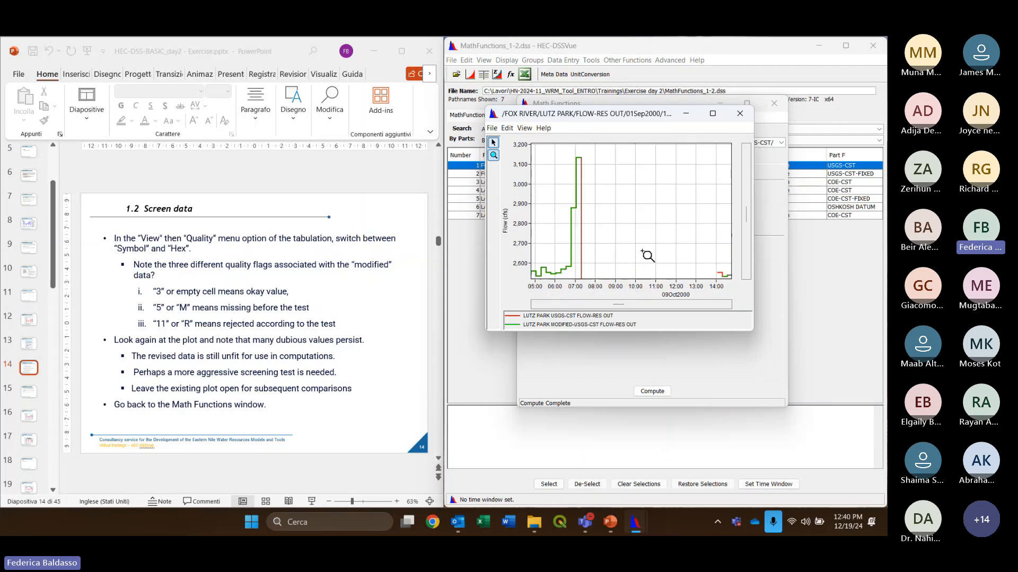
right_click(615, 193)
right_click(617, 194)
right_click(633, 191)
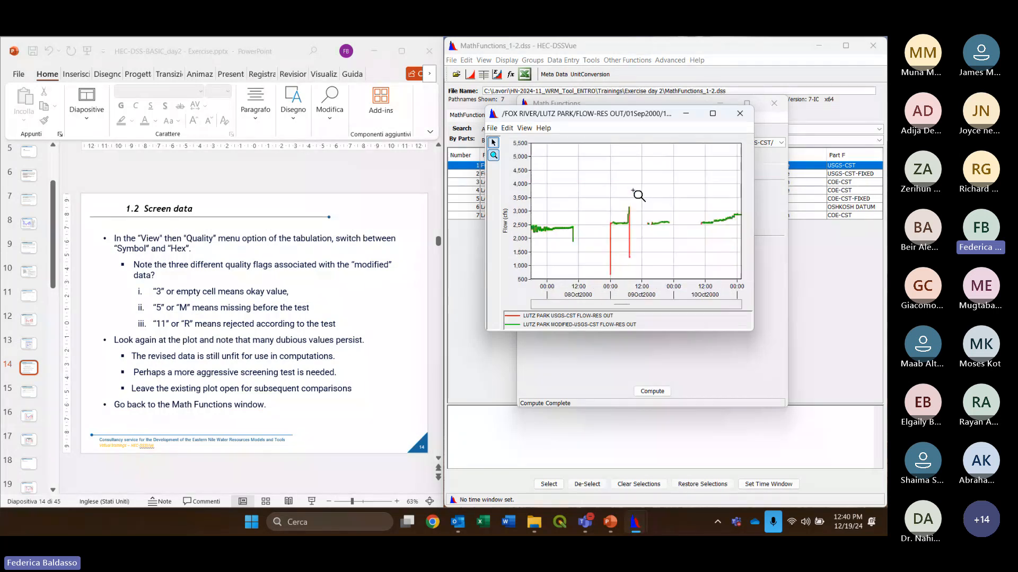
right_click(635, 190)
right_click(636, 189)
right_click(635, 190)
right_click(635, 189)
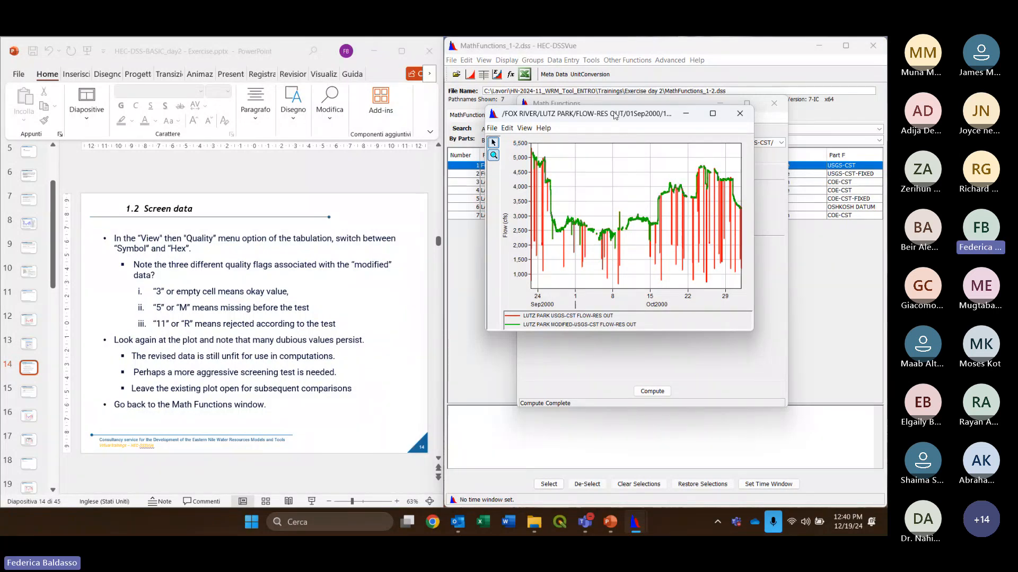
Close the plot, tabulate the modified and original LUTZ PARK data, and highlight rows 4 to 18 of the original USGS-CST column
drag(612, 115, 619, 129)
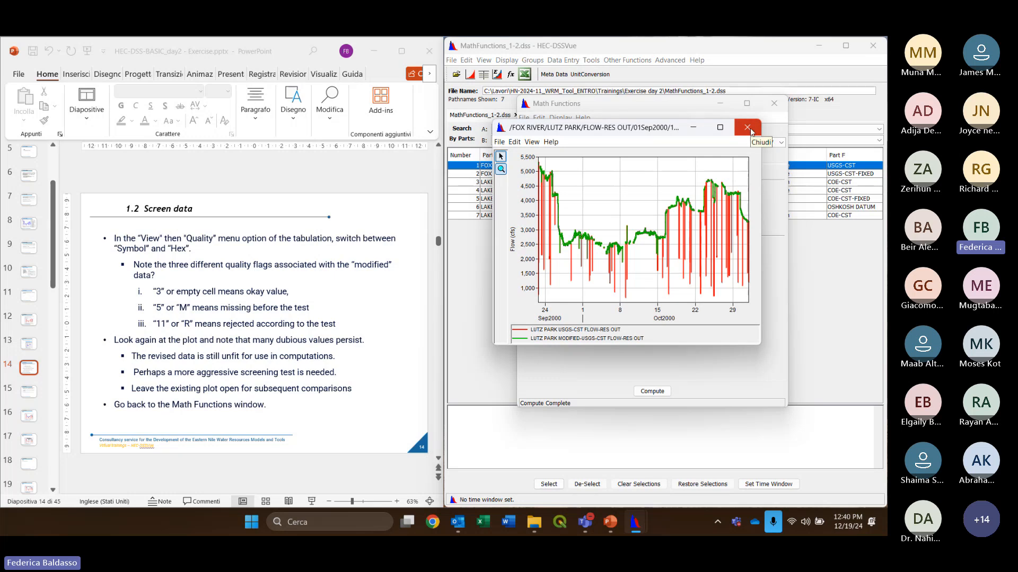
click(749, 129)
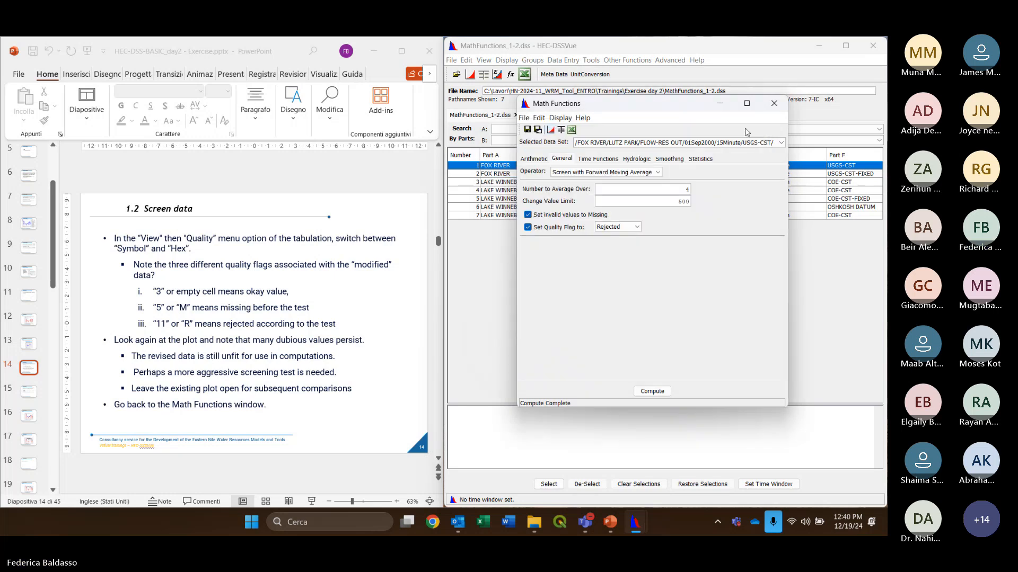
click(561, 129)
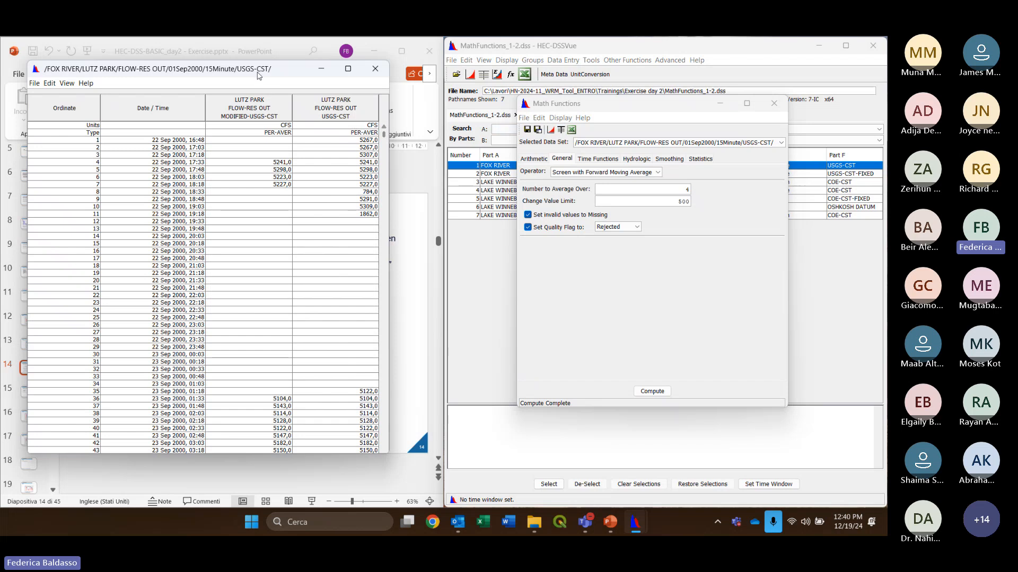
drag(254, 73, 678, 95)
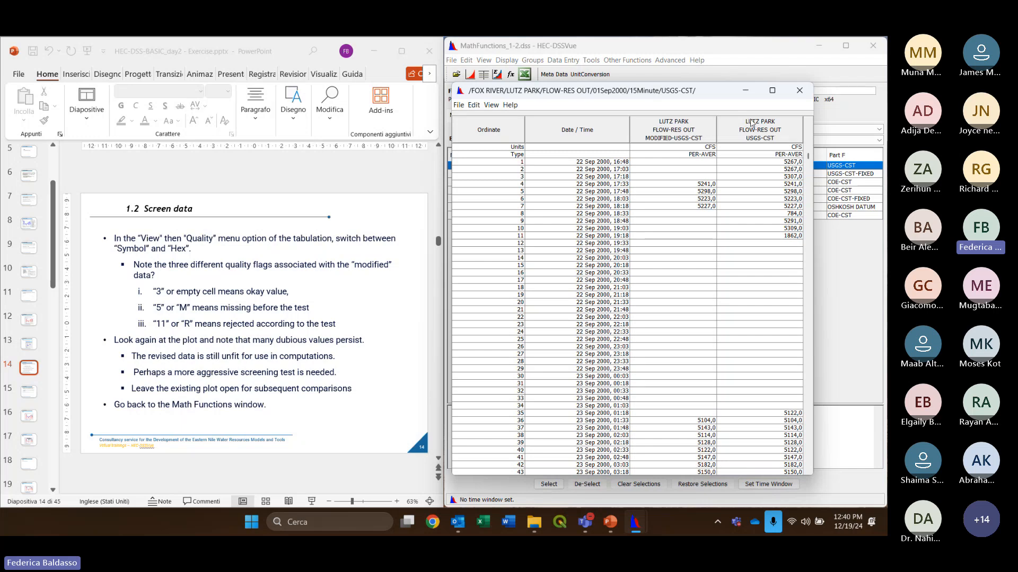
drag(763, 184, 761, 287)
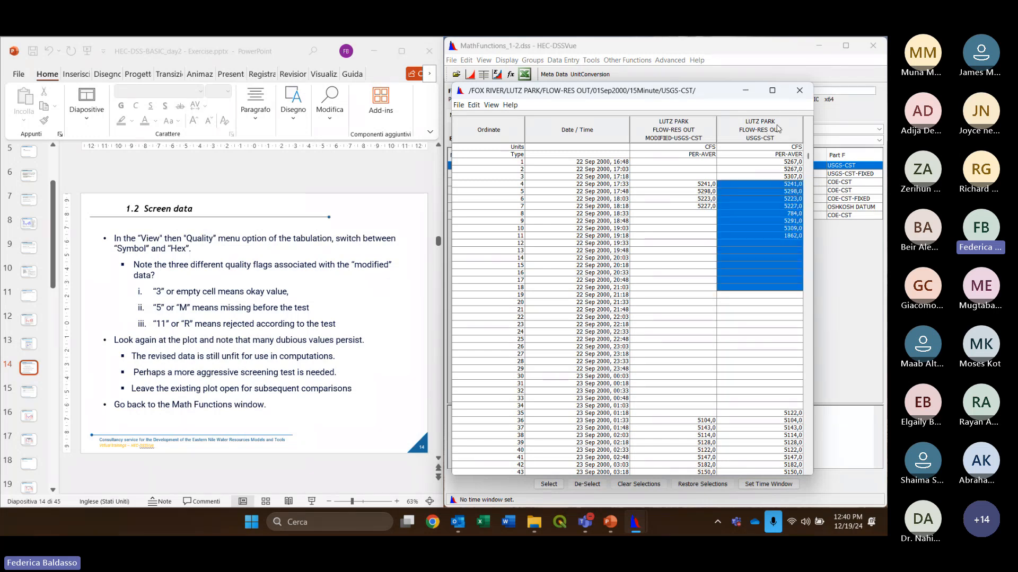
Display the quality flags of the tabulated LUTZ PARK data as symbols
click(765, 124)
click(507, 140)
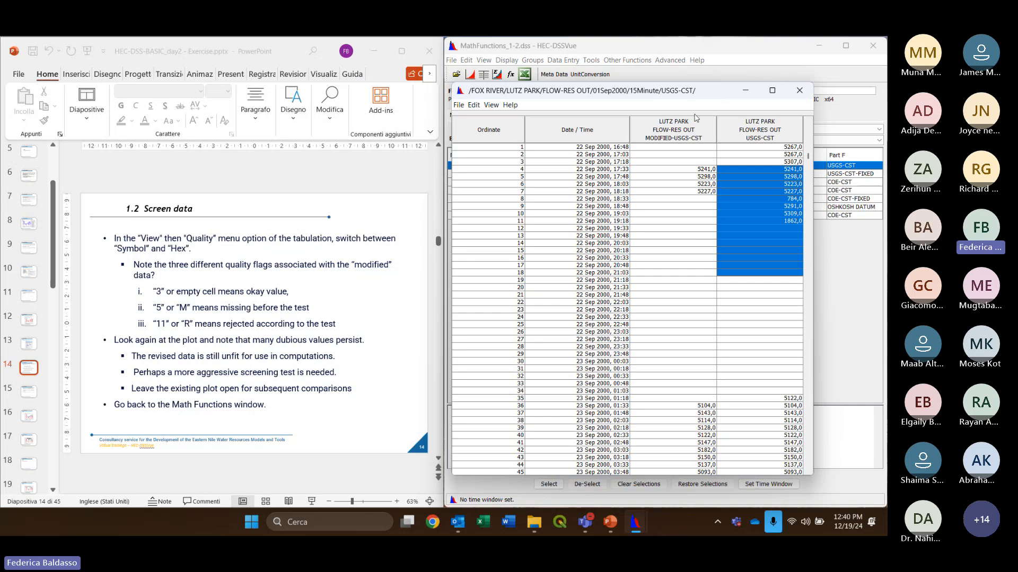
click(692, 148)
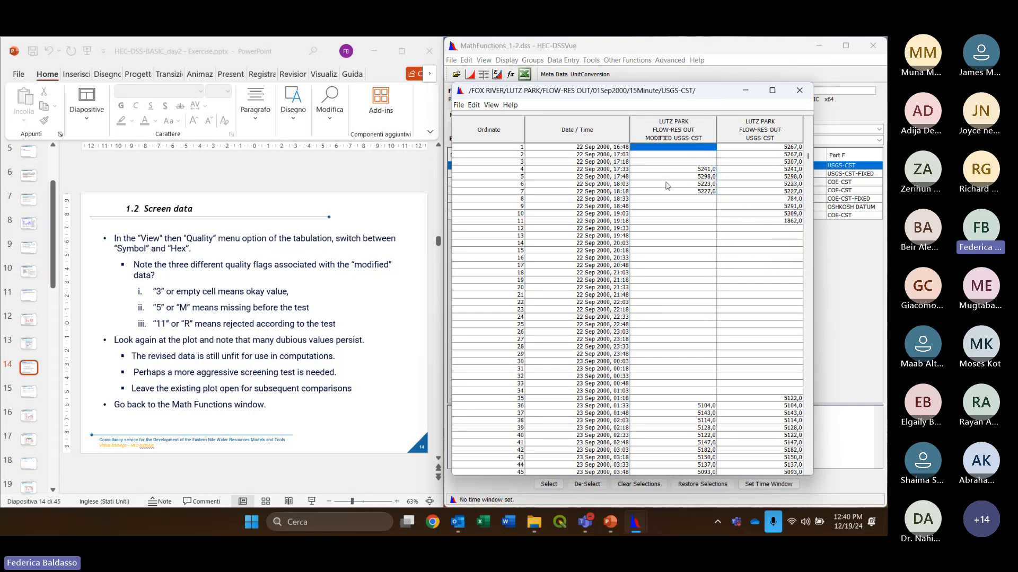
scroll(562, 135, up, 1)
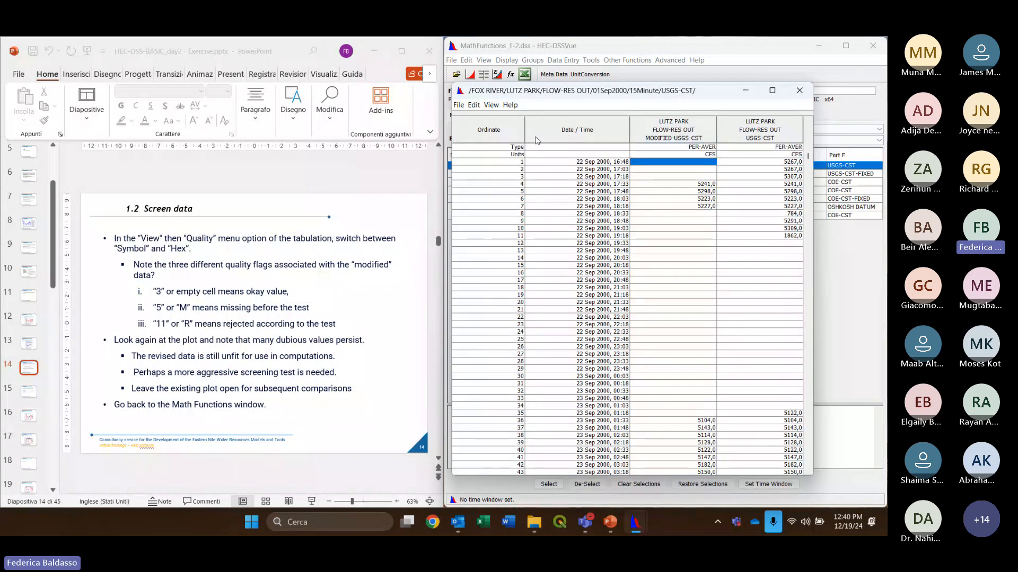
click(491, 105)
mouse_move(531, 180)
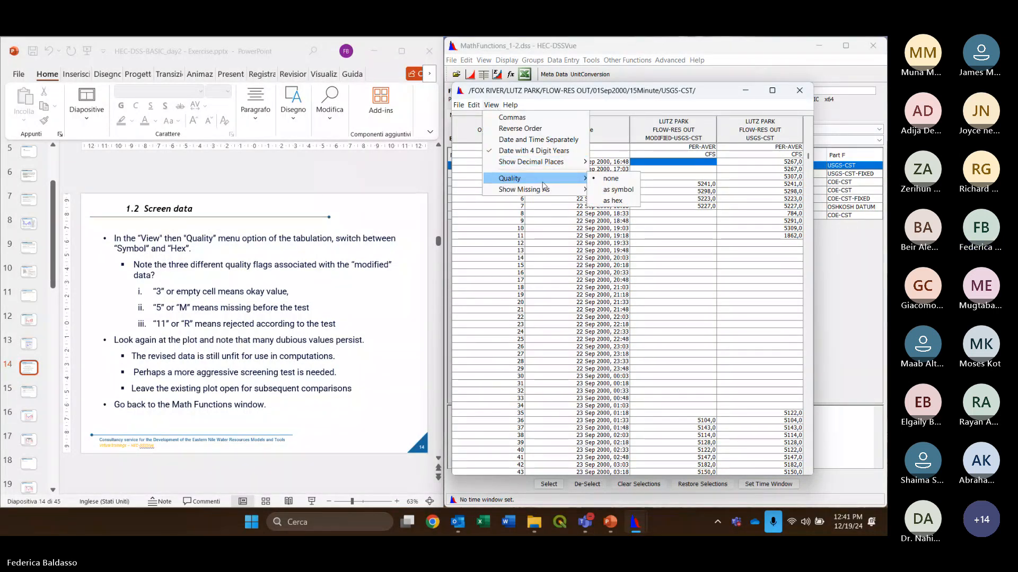
click(616, 189)
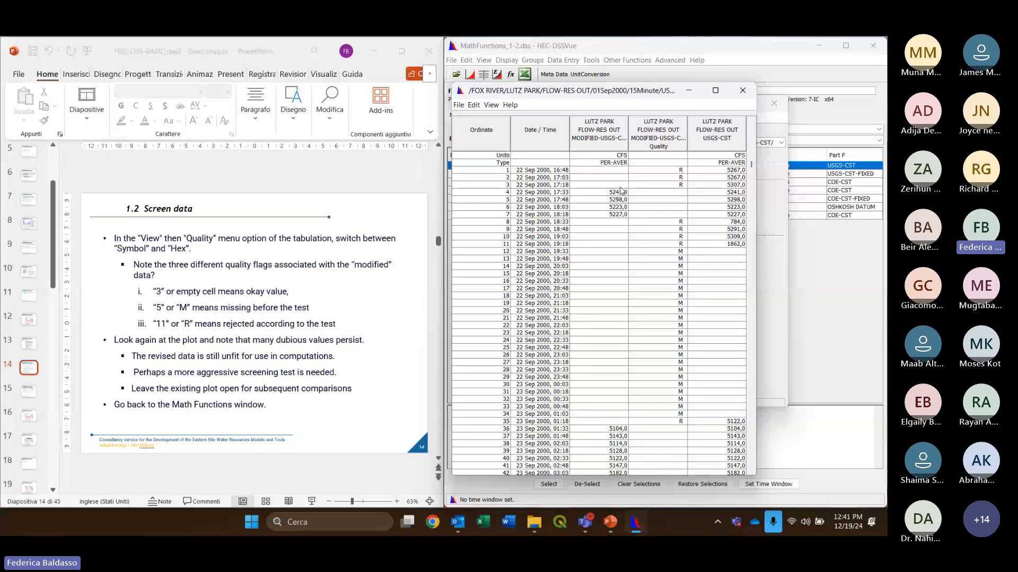
Examine the modified data's quality symbols in rows 1, 5 and 12, comparing rows 1 and 12 with both flow columns
click(674, 171)
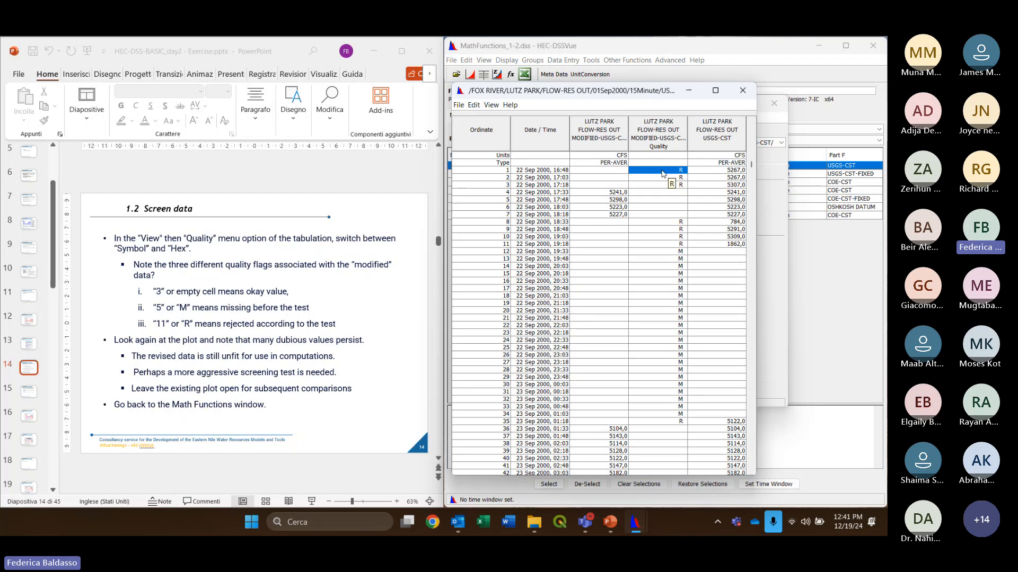
click(708, 172)
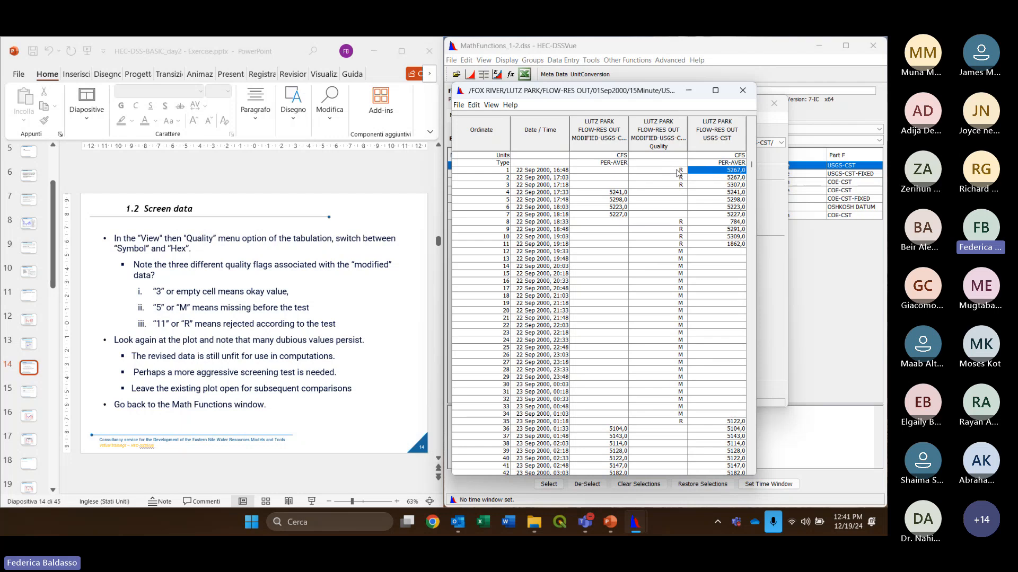
click(599, 171)
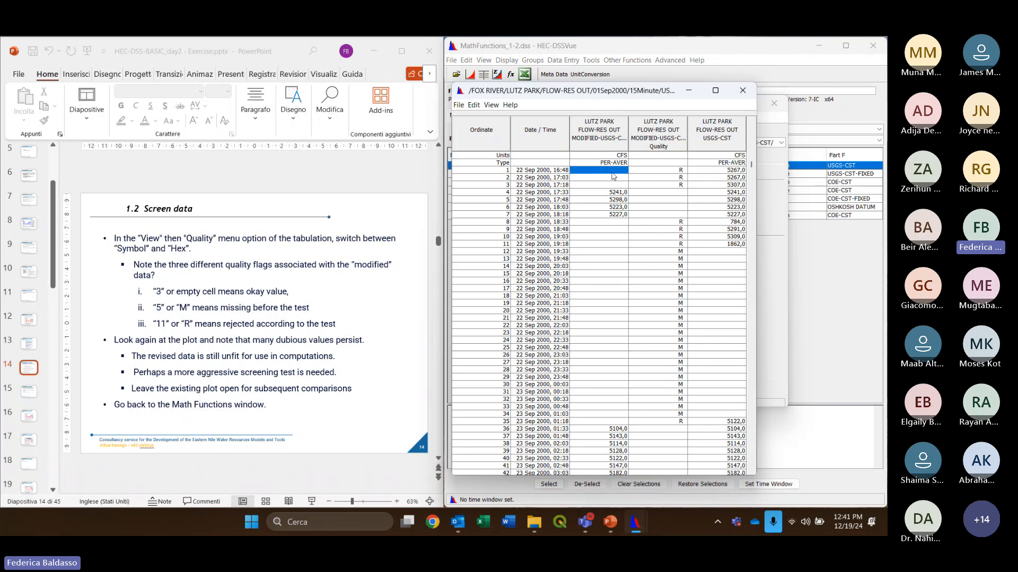
click(607, 178)
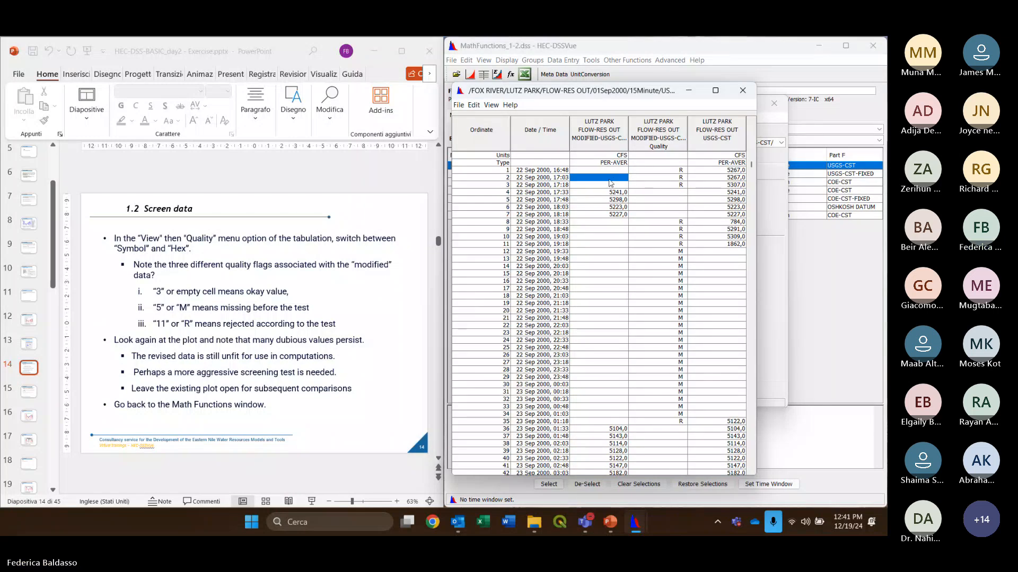
click(684, 252)
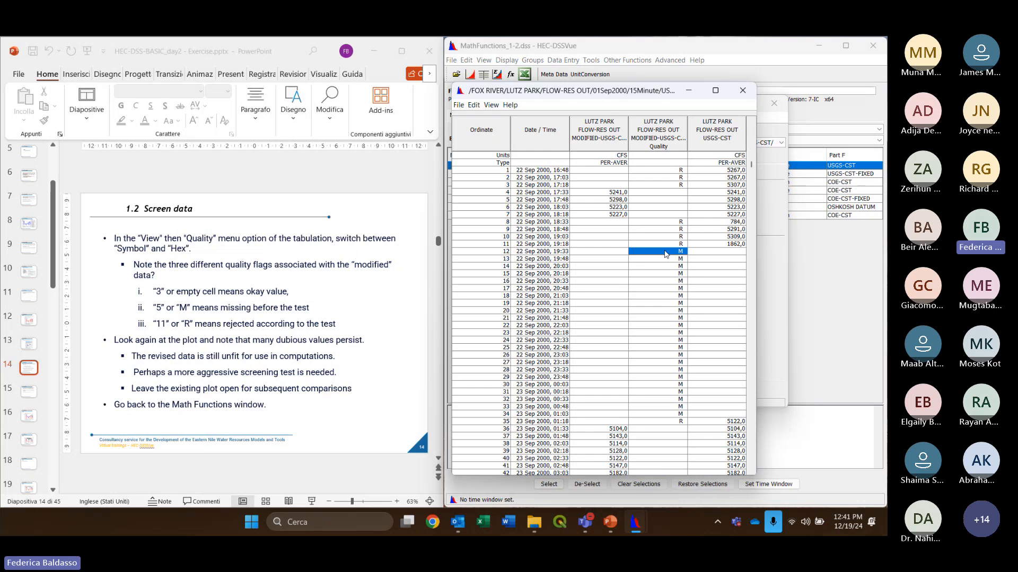
click(716, 252)
click(608, 252)
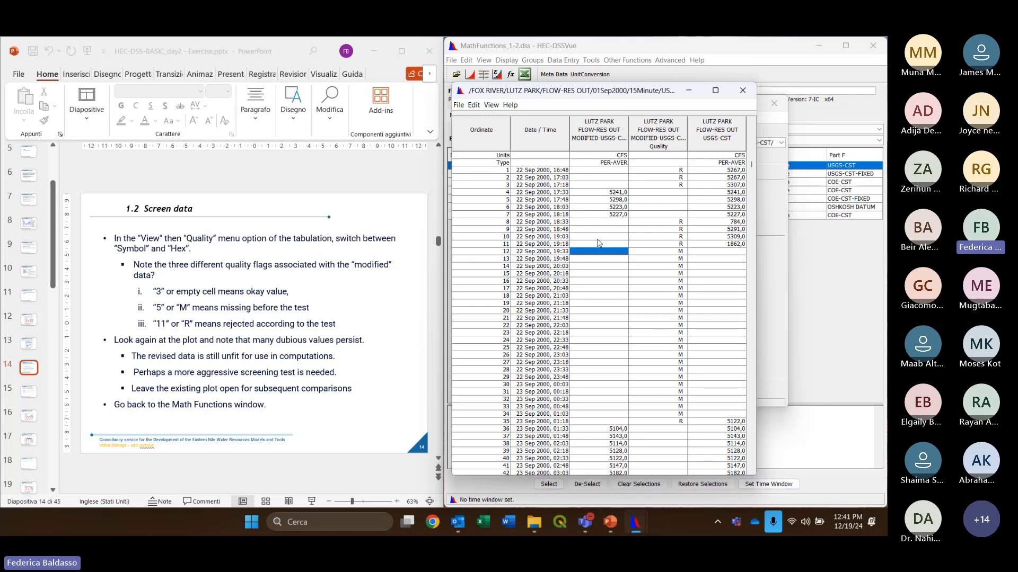
click(669, 199)
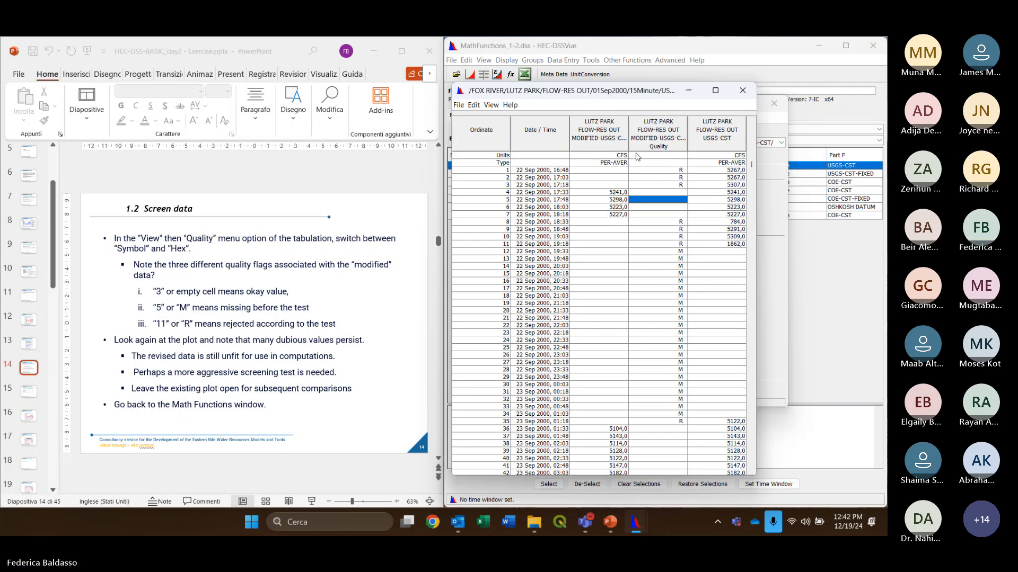
Switch the quality flags in the table to hex and review the codes for the modified data
click(491, 105)
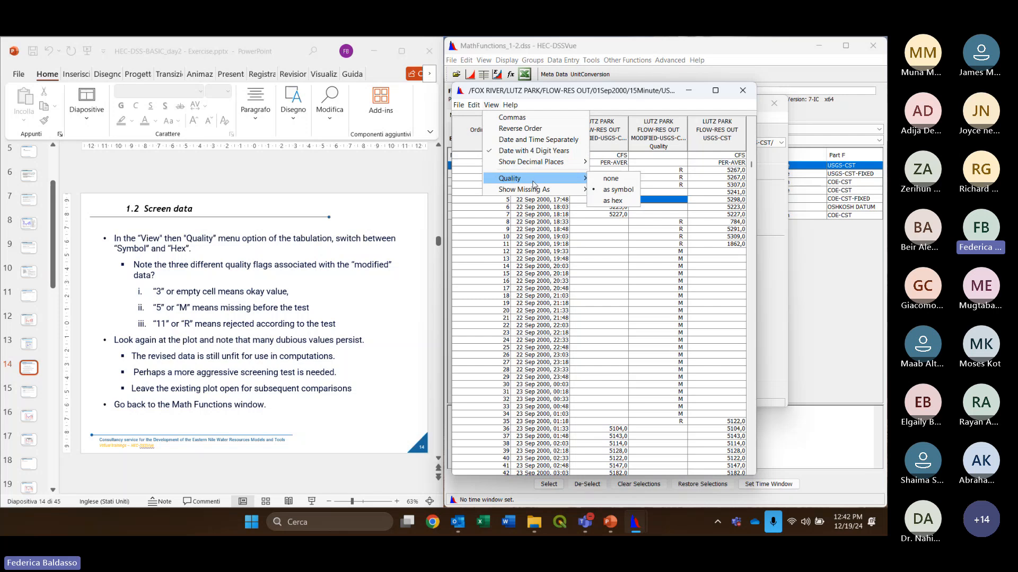
mouse_move(588, 183)
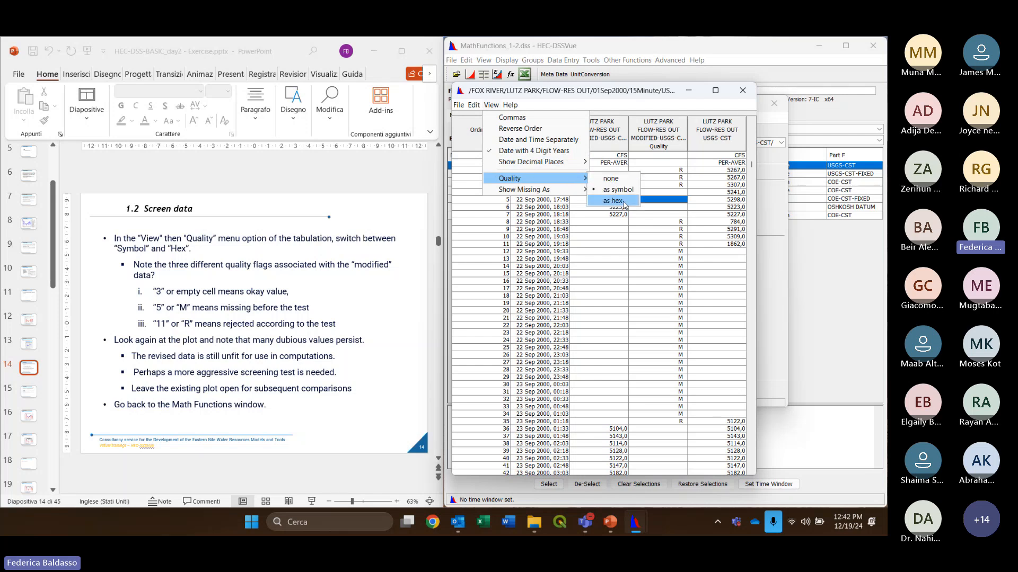
click(615, 202)
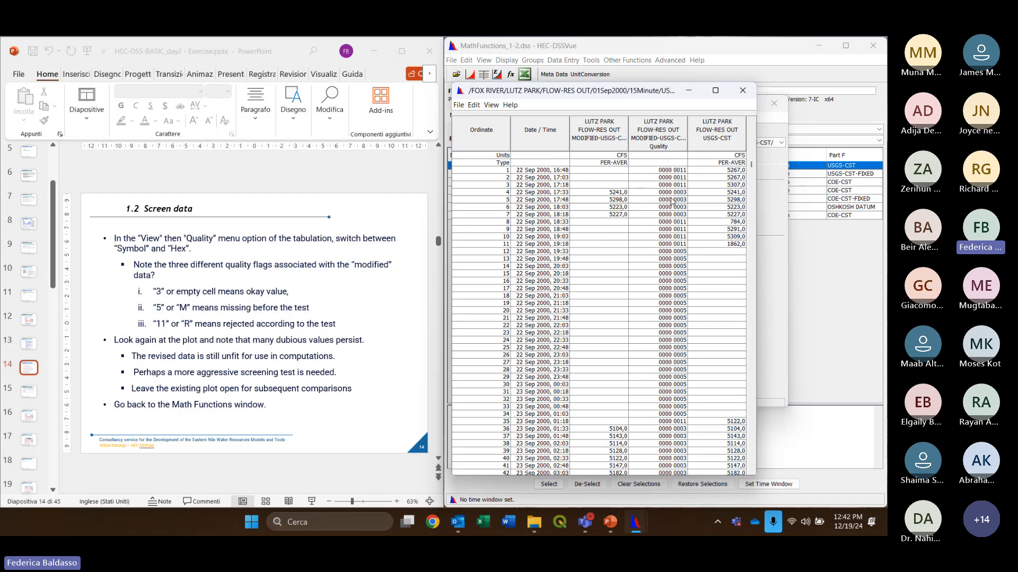
scroll(664, 367, down, 1)
scroll(664, 367, up, 1)
Set the table's quality display to none and close the tabulation
click(473, 105)
click(491, 105)
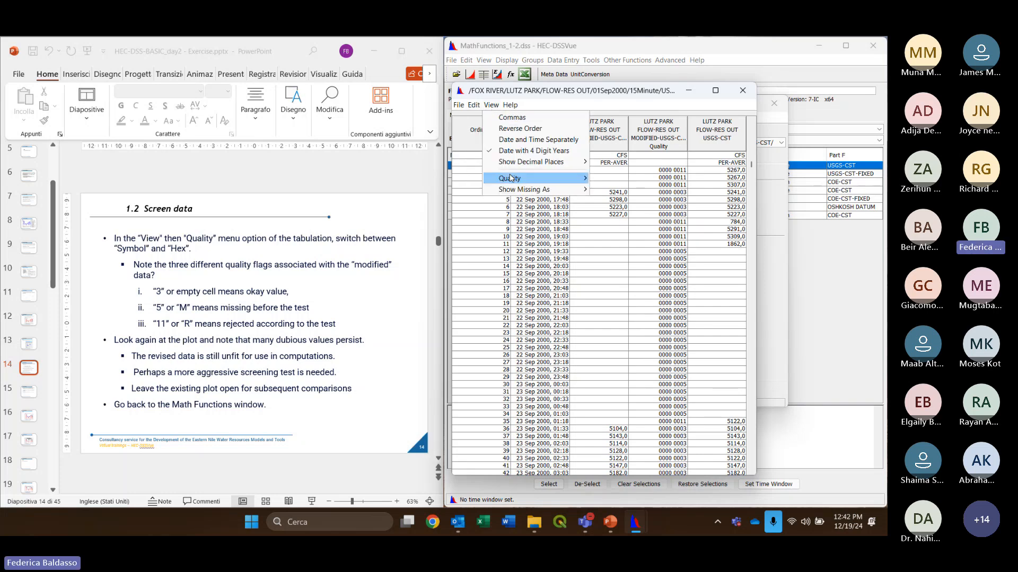
mouse_move(510, 178)
click(607, 179)
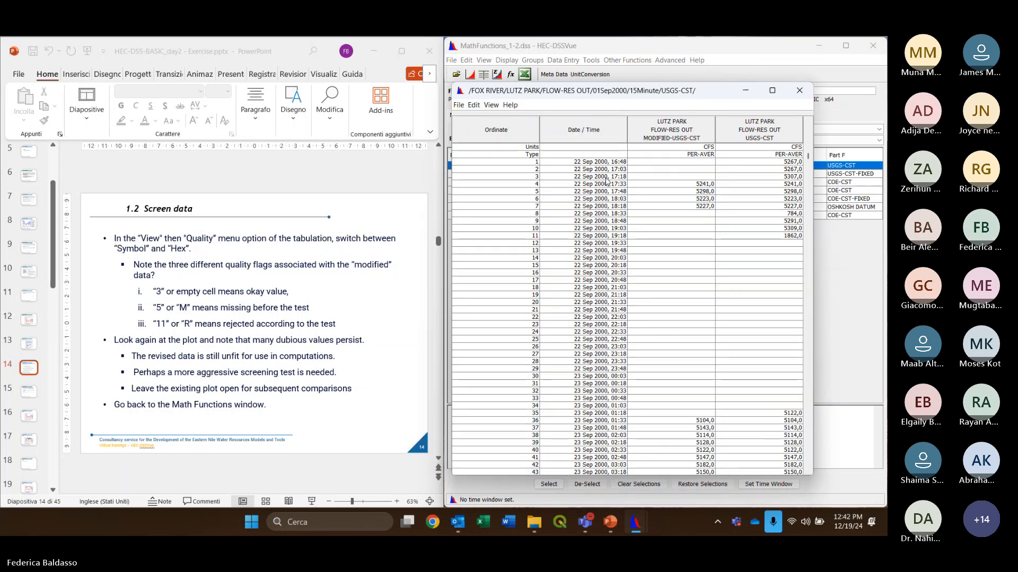
click(799, 91)
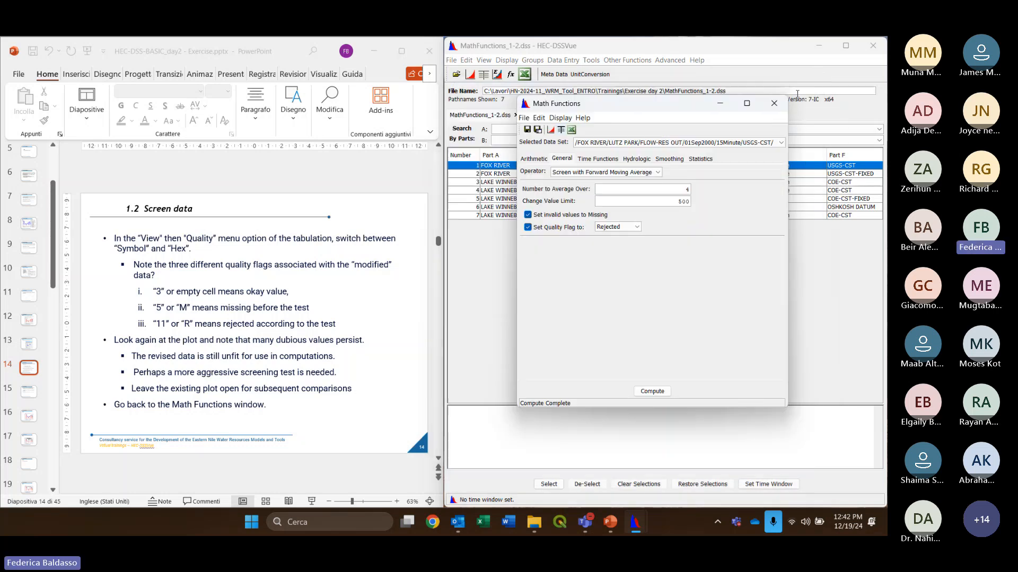
Plot the computed and original LUTZ PARK data and move the modified curve below the original in the Plot Properties curve order
click(552, 131)
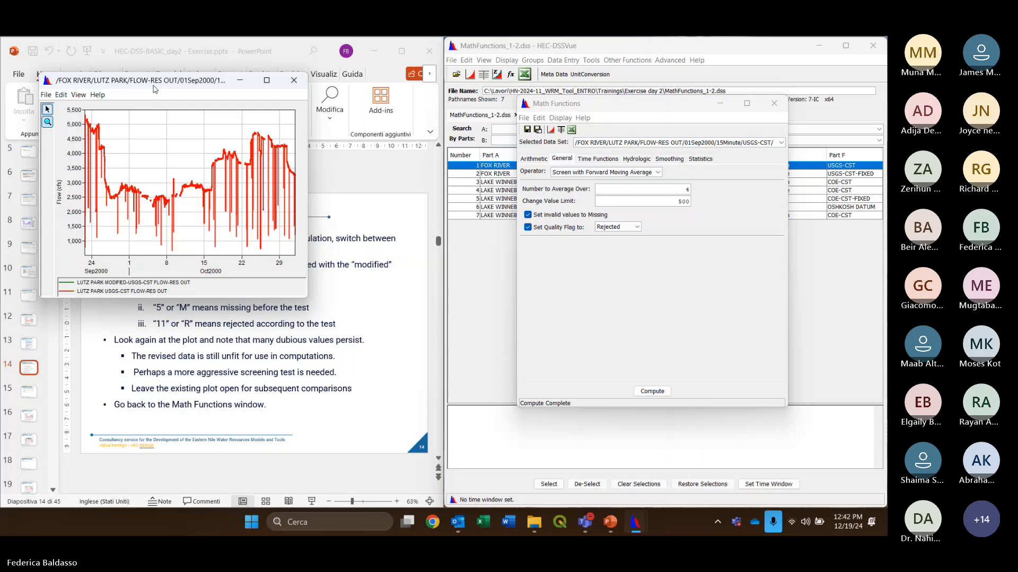
drag(154, 89, 637, 112)
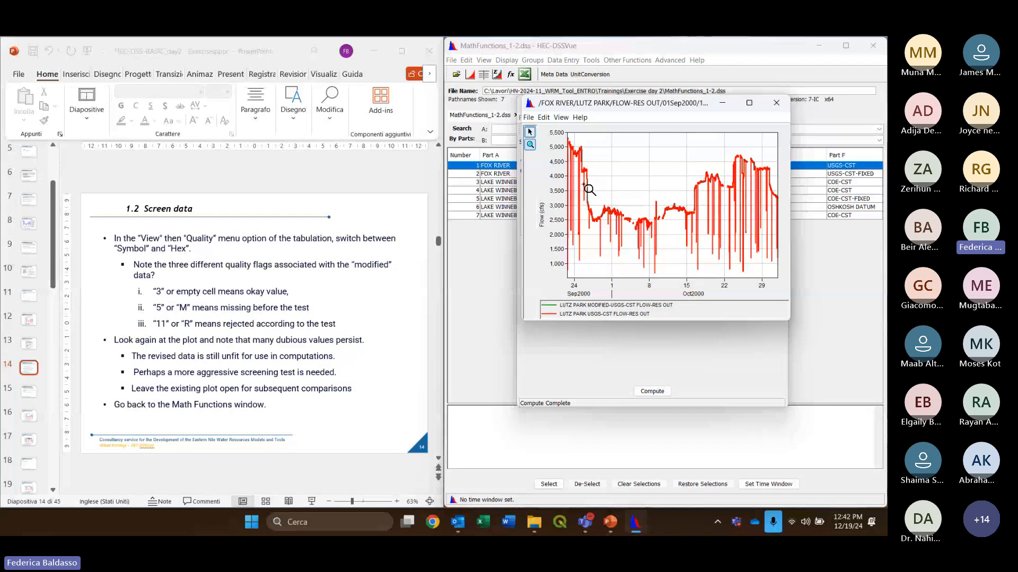
click(543, 117)
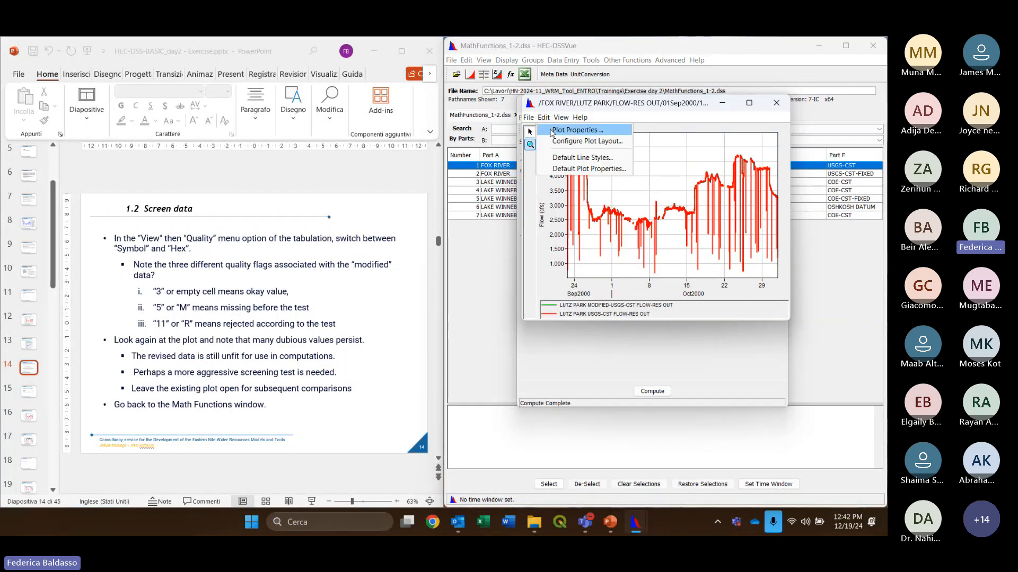
click(552, 132)
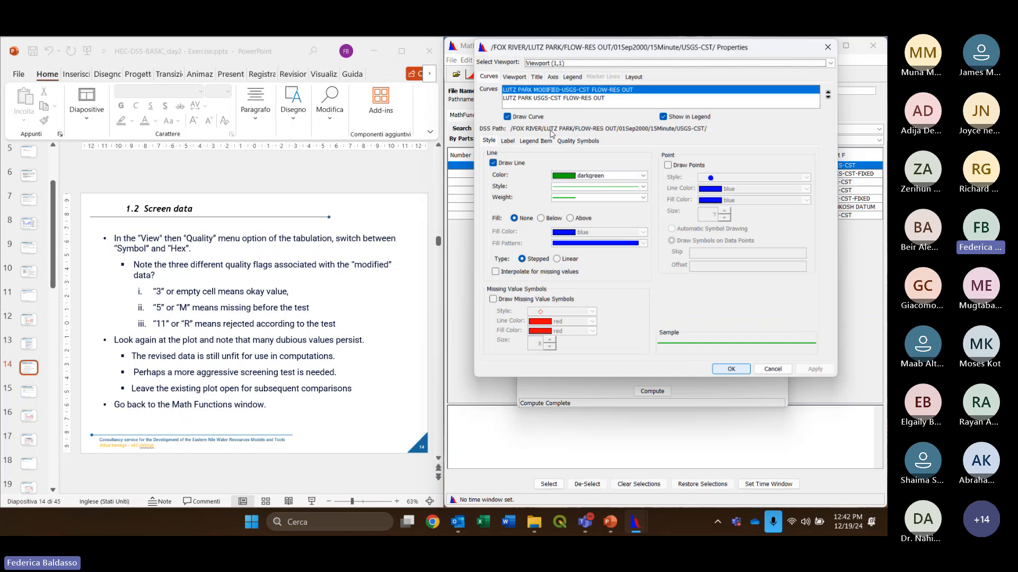
click(829, 98)
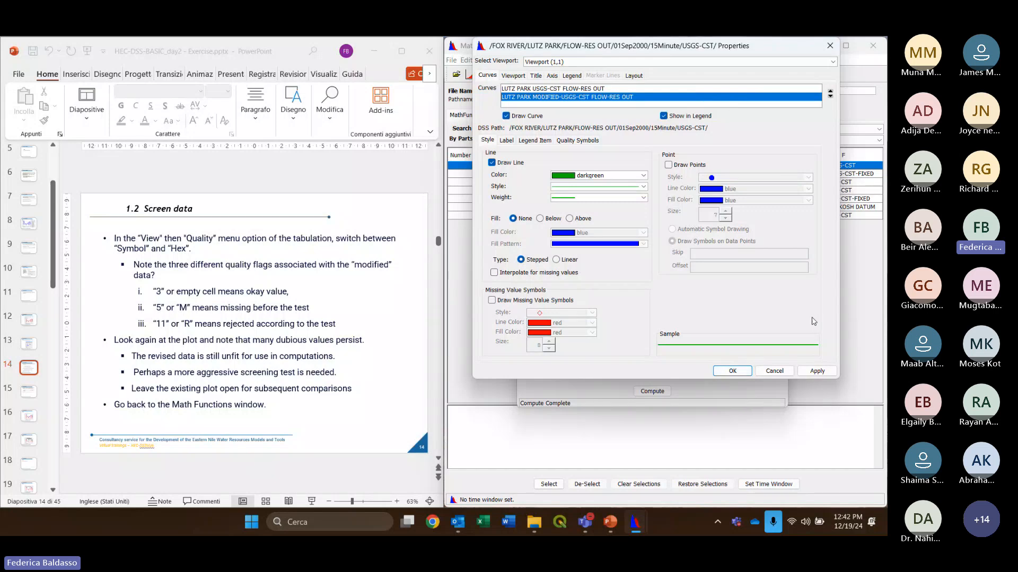
click(735, 371)
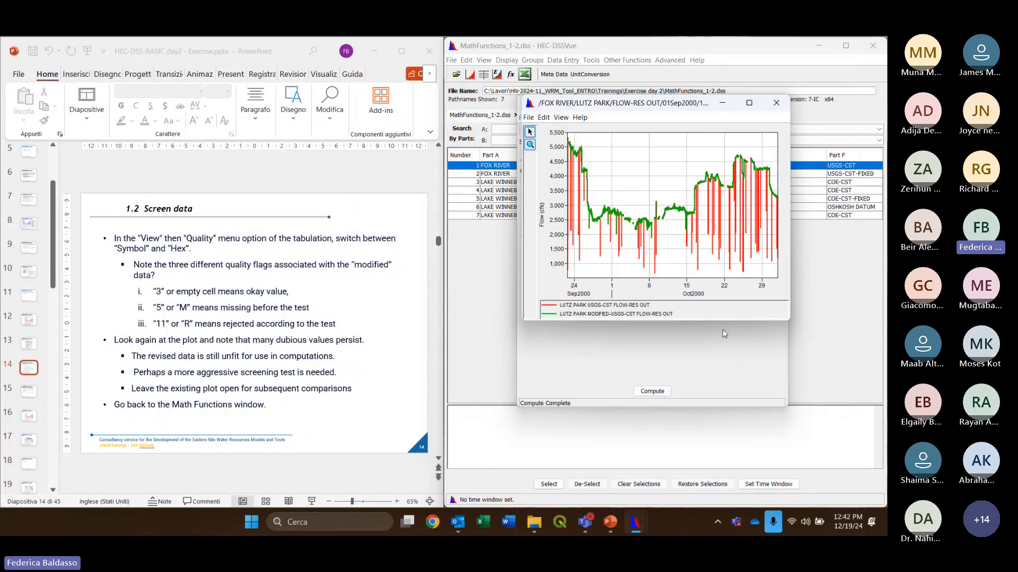
Enlarge the plot window, examine the dubious values persisting in the modified curve, and close the plot
mouse_move(747, 204)
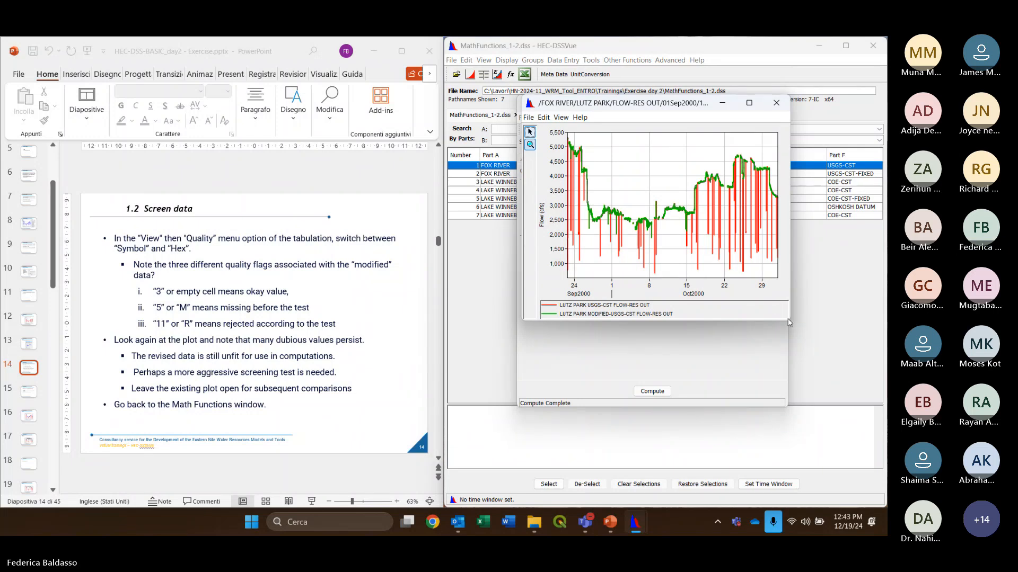
drag(792, 318, 841, 320)
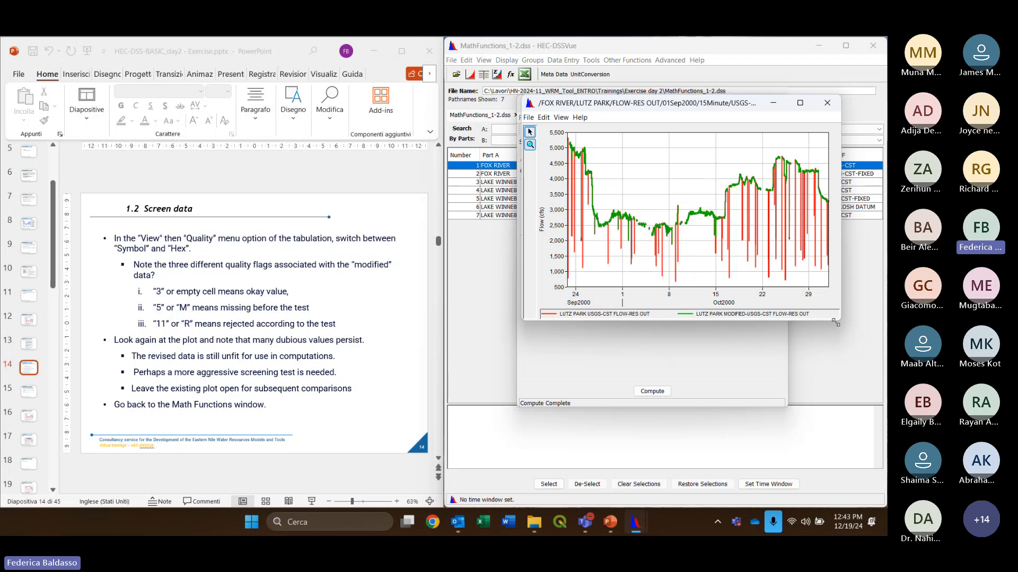
drag(840, 319, 855, 363)
drag(607, 104, 574, 94)
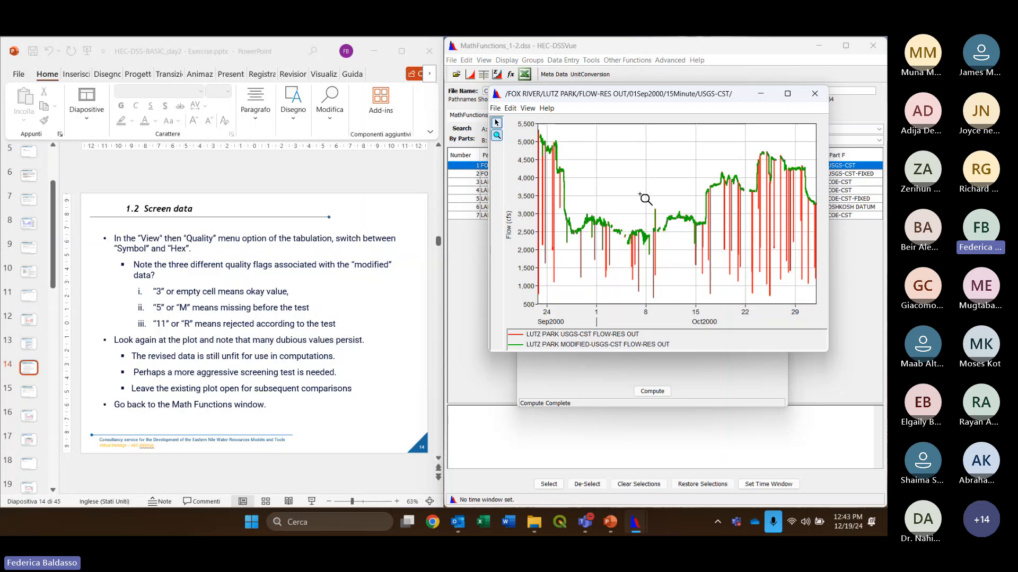
mouse_move(601, 226)
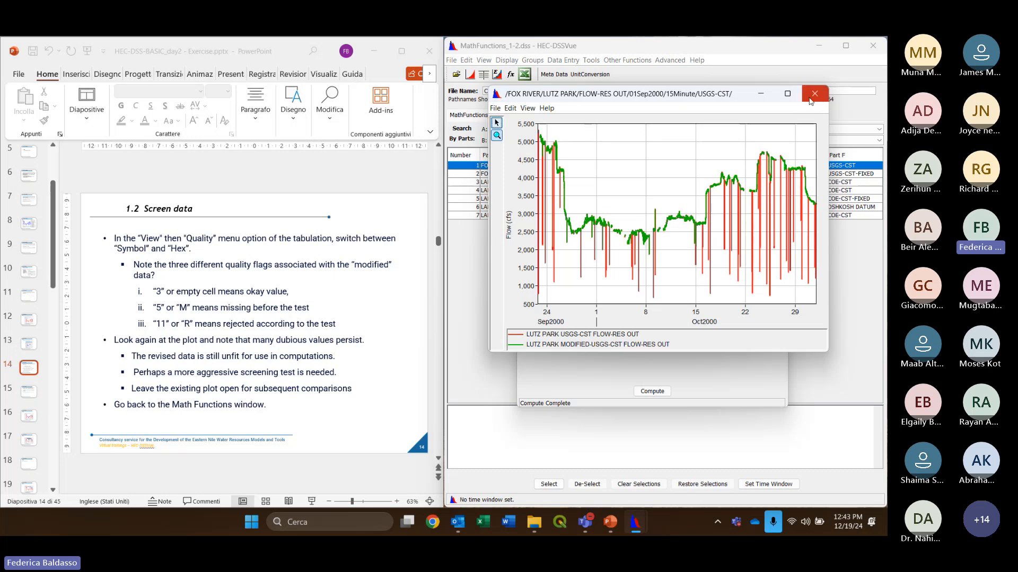
click(819, 96)
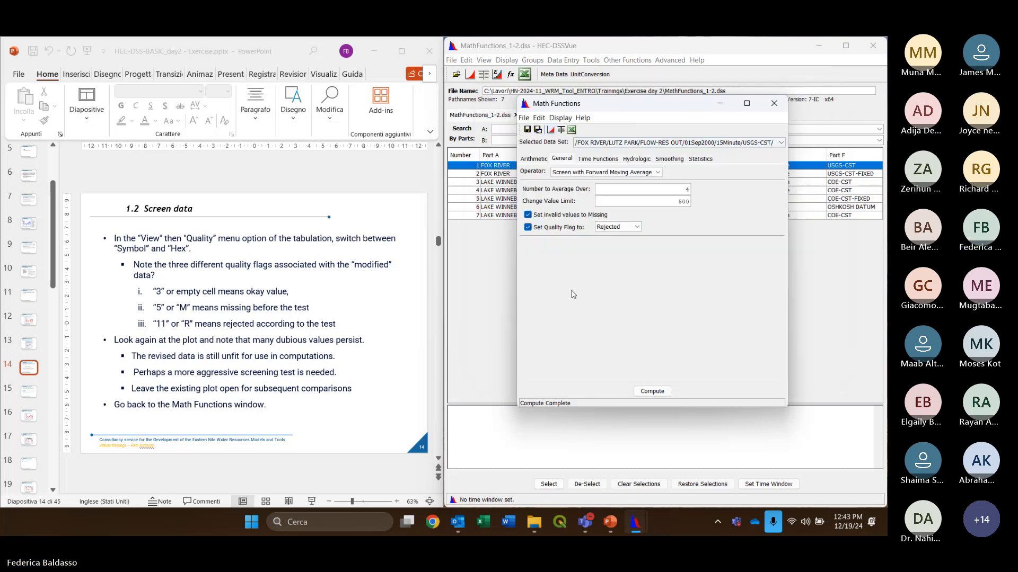
Advance the presentation to slide 15, restore the original data in Math Functions, and plot it to verify the restoration
click(365, 283)
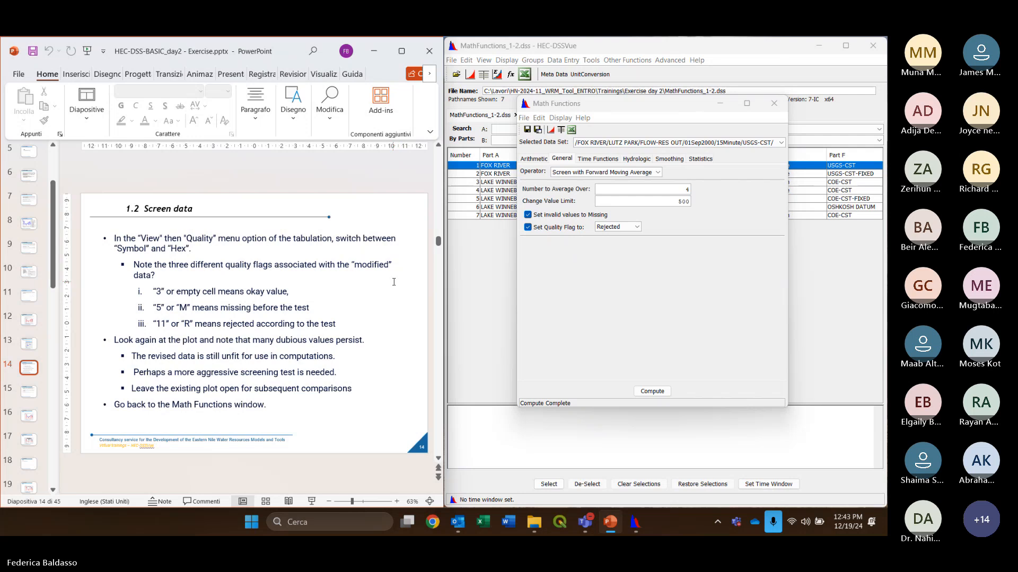
scroll(367, 280, down, 1)
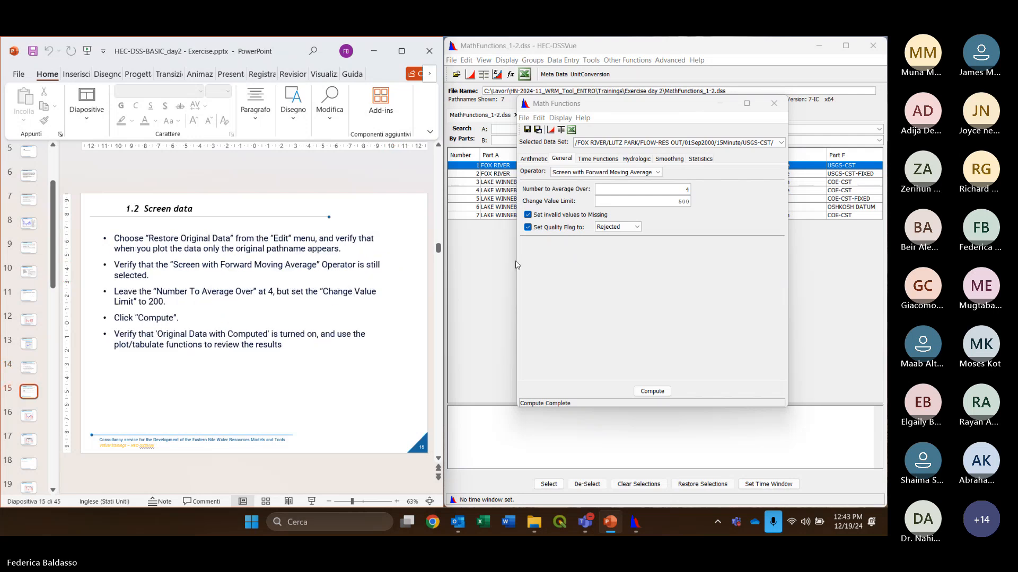
click(633, 272)
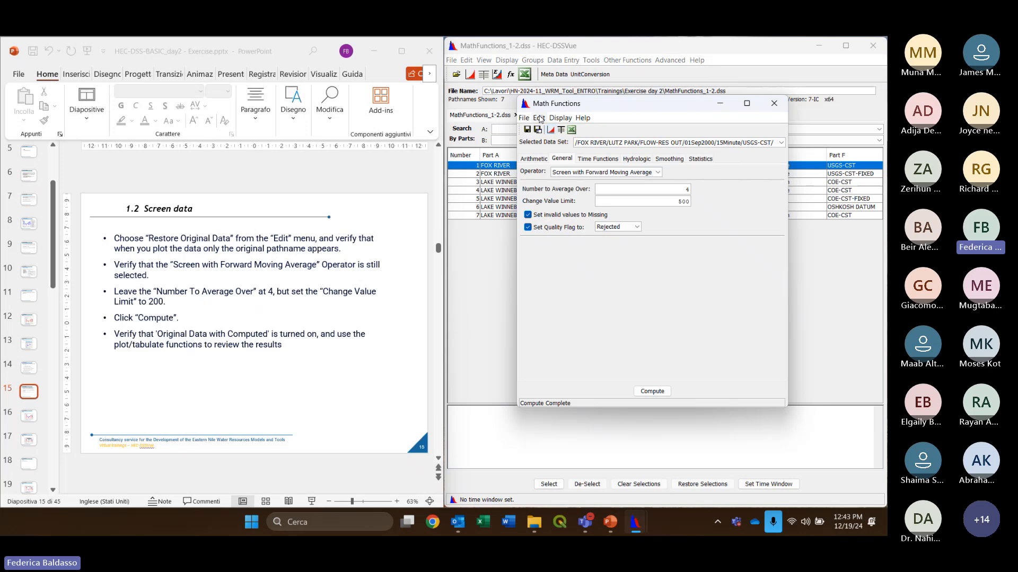
click(538, 118)
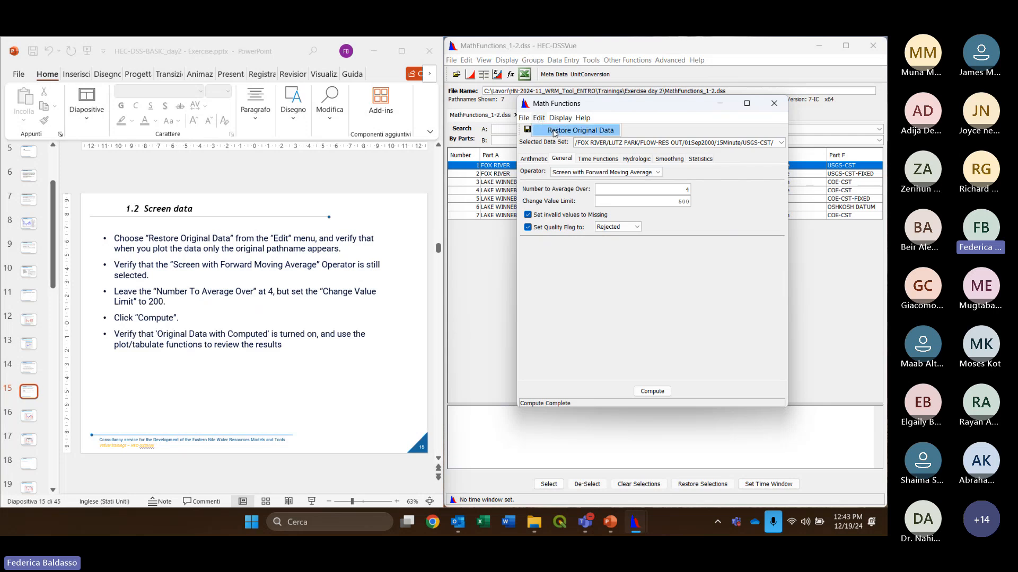
click(585, 133)
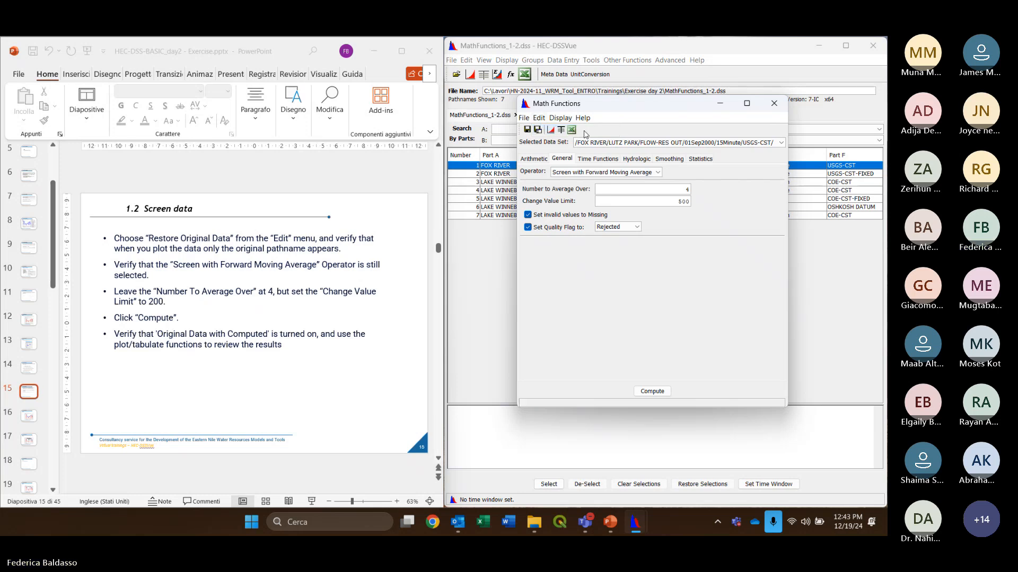
click(551, 131)
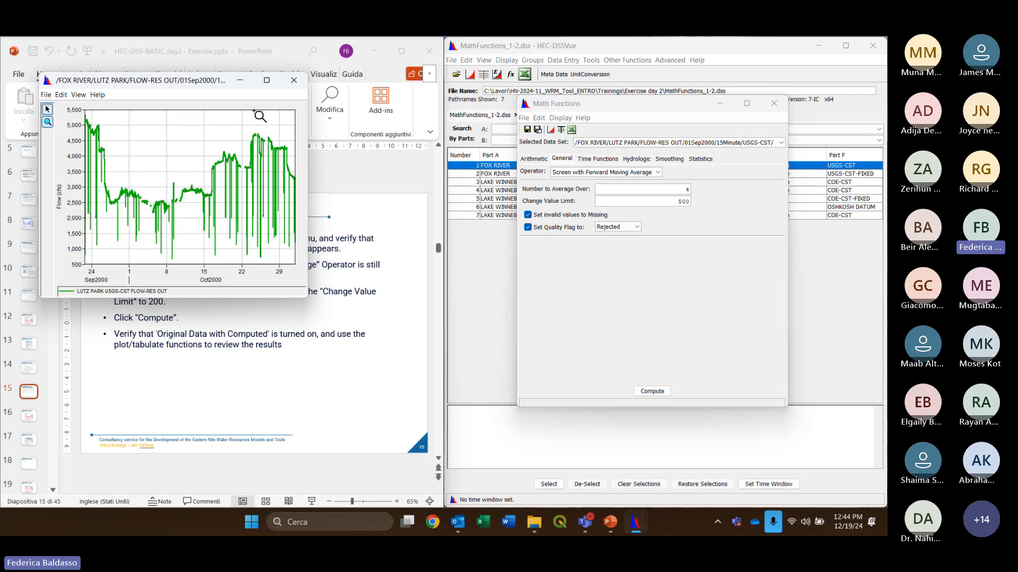
Compute the forward moving average screening with a Change Value Limit of 200 and plot the result
click(293, 80)
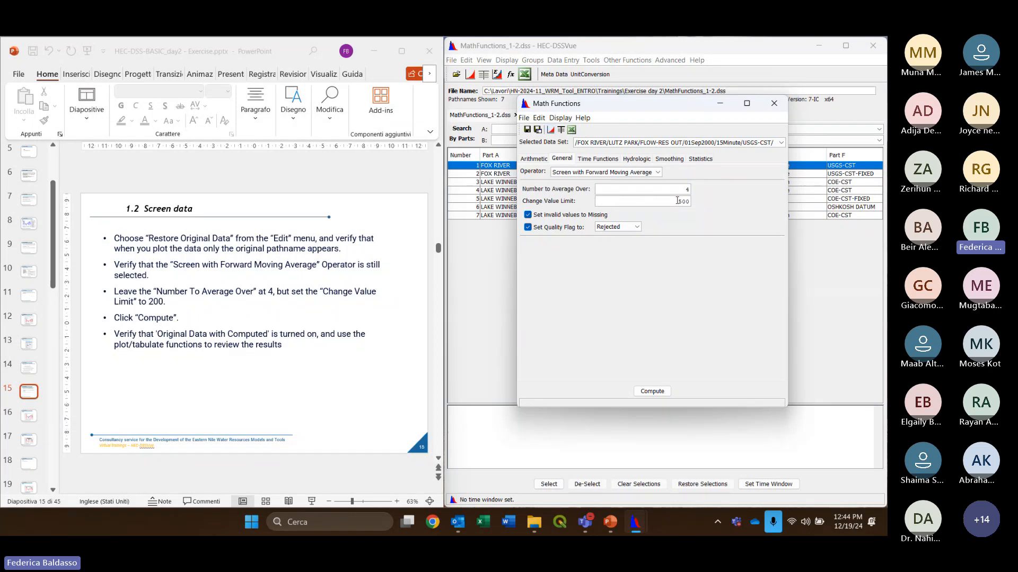
drag(680, 199, 683, 200)
click(653, 396)
click(551, 130)
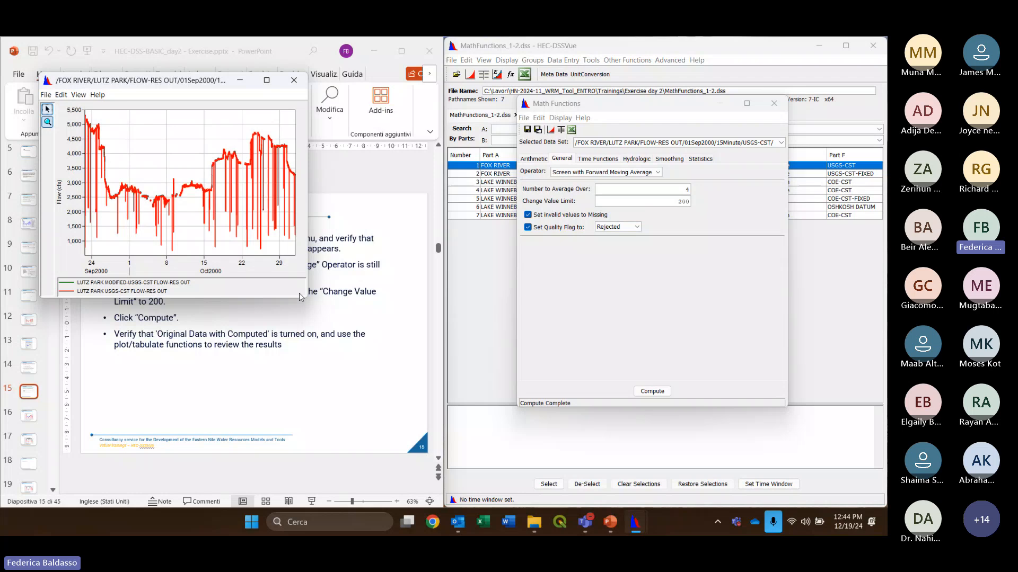
Enlarge the plot and move the modified LUTZ PARK curve below the original in the Plot Properties curve order
drag(307, 305, 501, 396)
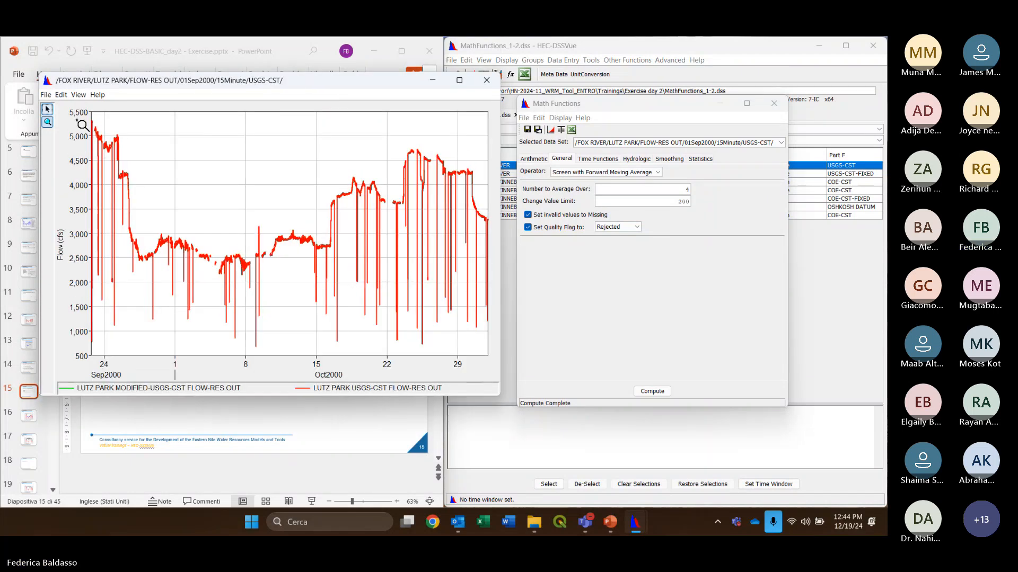
click(61, 96)
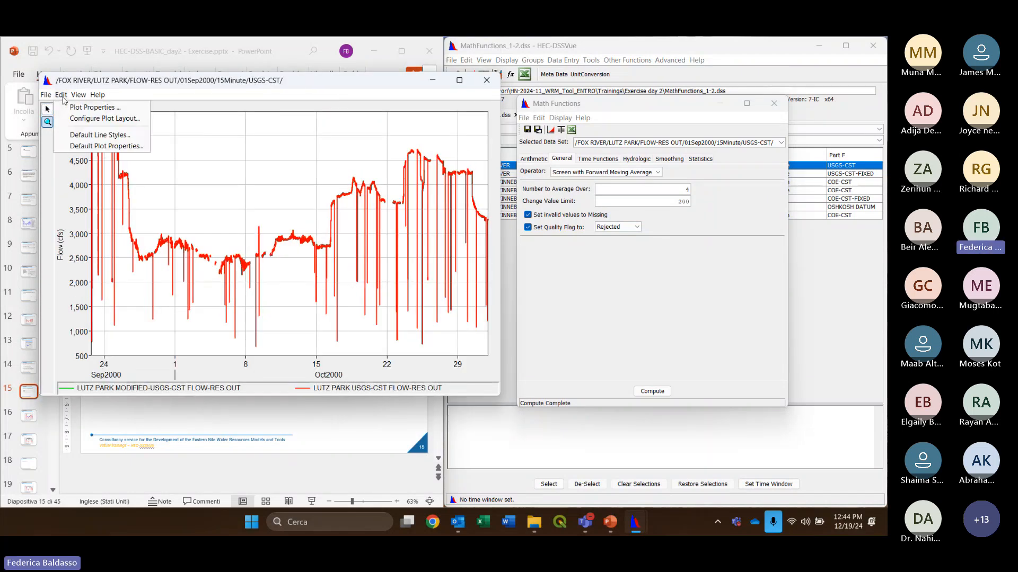
click(99, 110)
drag(295, 73, 596, 96)
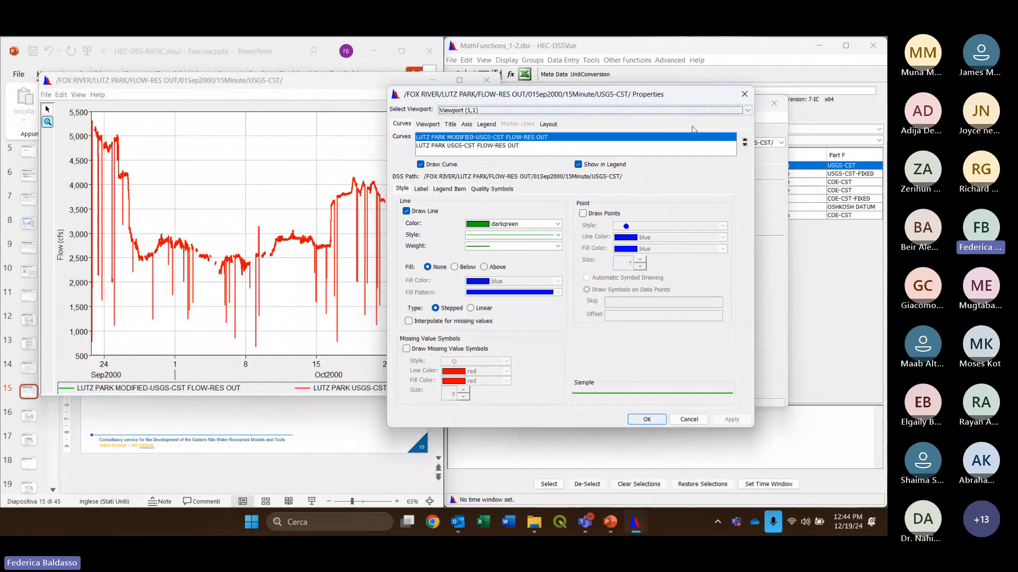
click(745, 145)
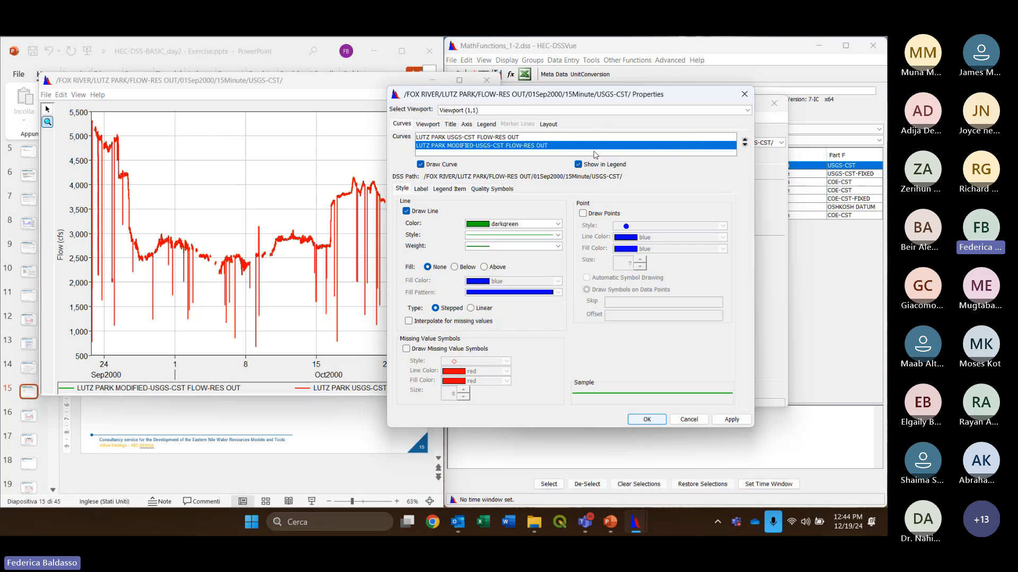
click(656, 420)
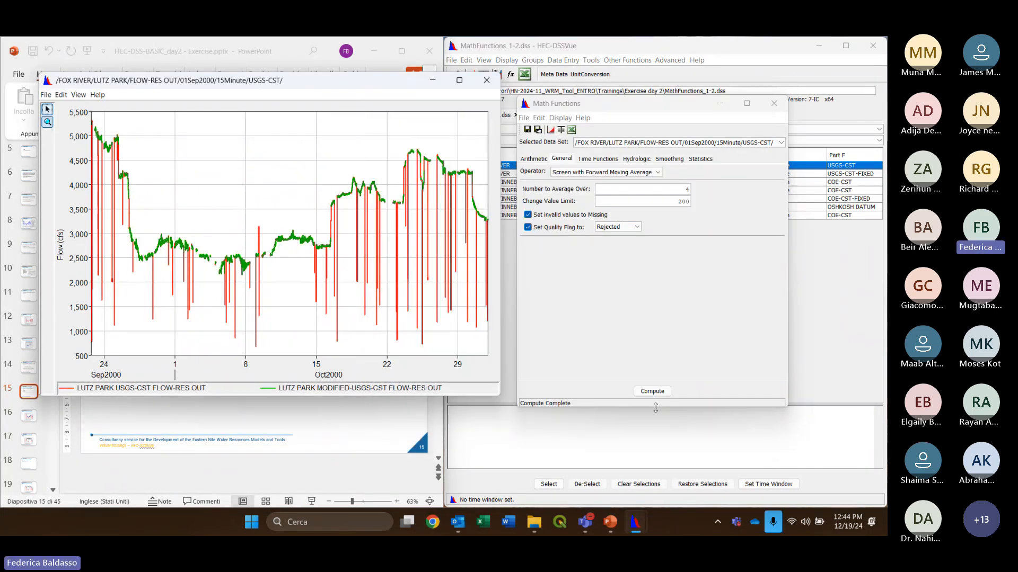
Place the plot beside the presentation and advance to slide 19 to review the questions and answers on the stricter test
drag(332, 92, 667, 104)
drag(389, 406, 460, 391)
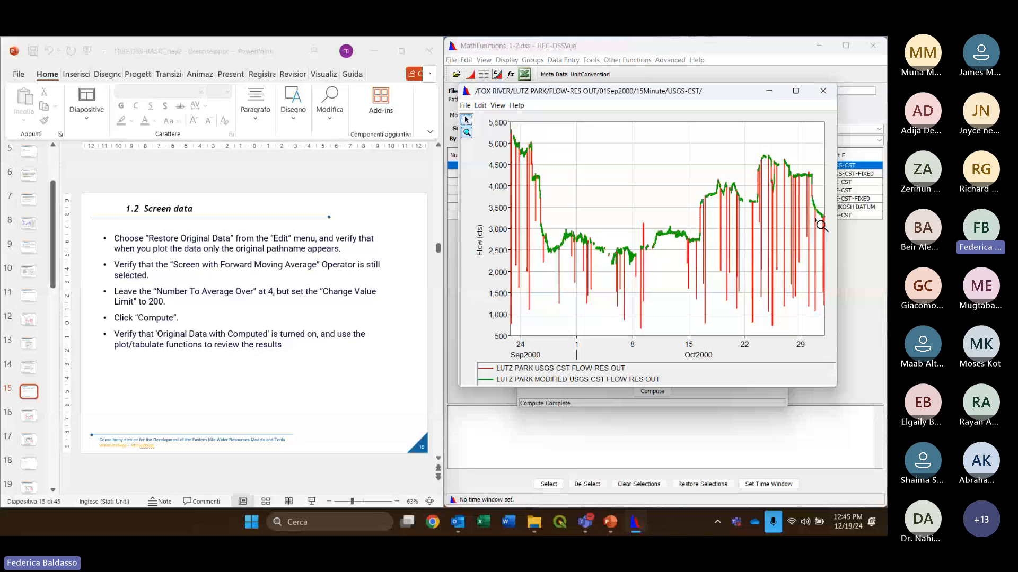
scroll(304, 361, down, 1)
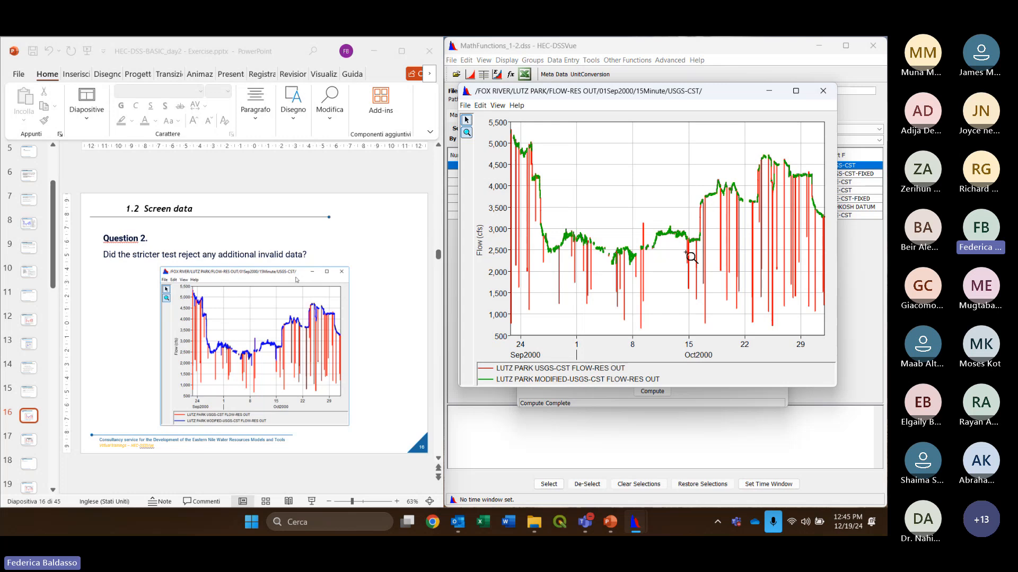
mouse_move(680, 260)
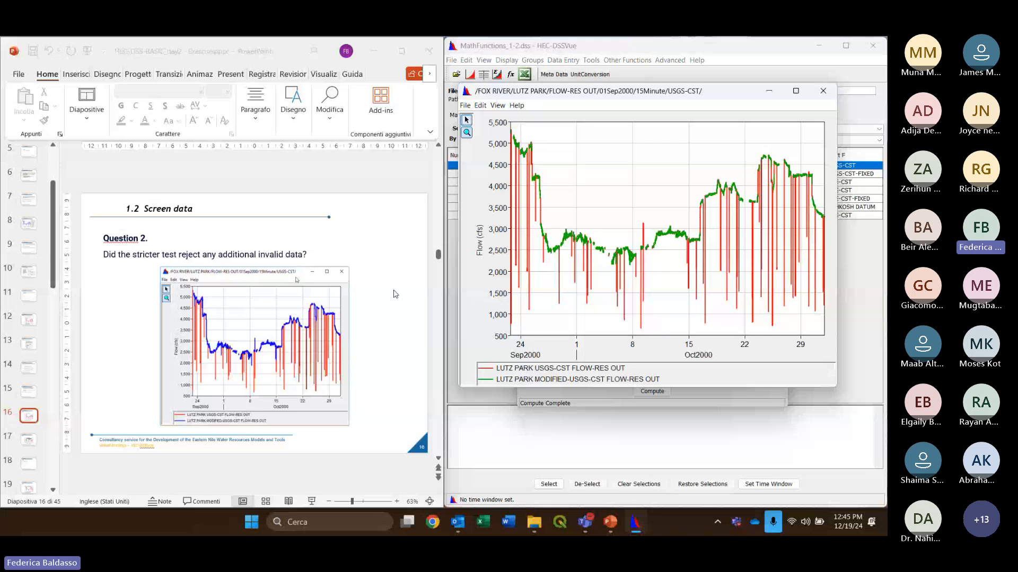
scroll(394, 294, down, 1)
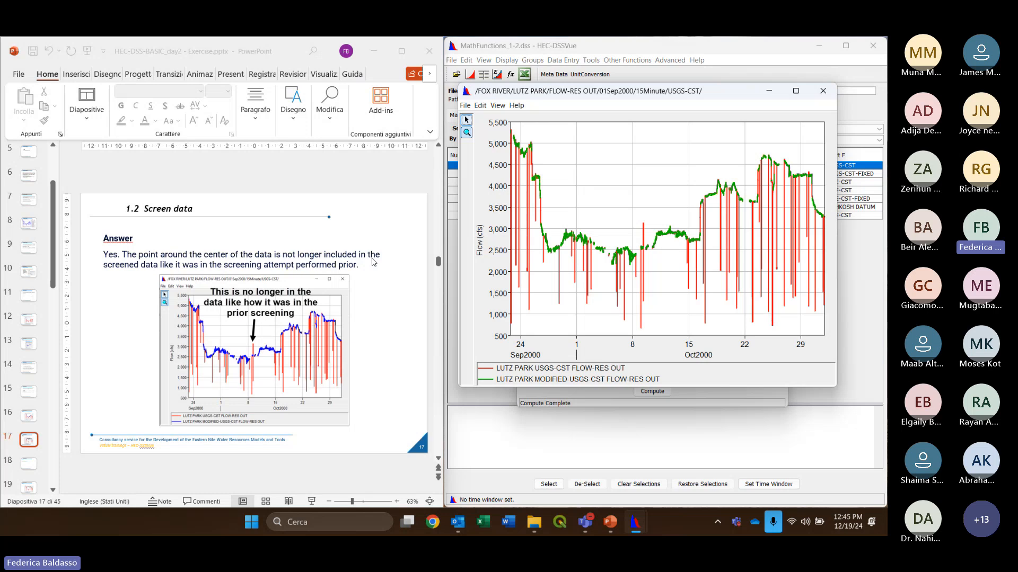
click(376, 287)
scroll(376, 287, down, 1)
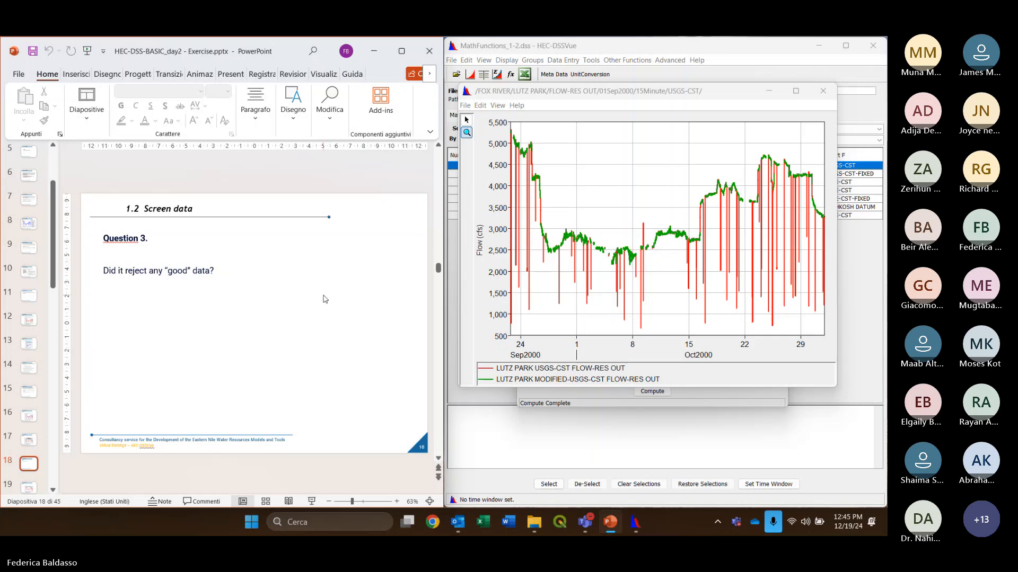
scroll(325, 299, down, 1)
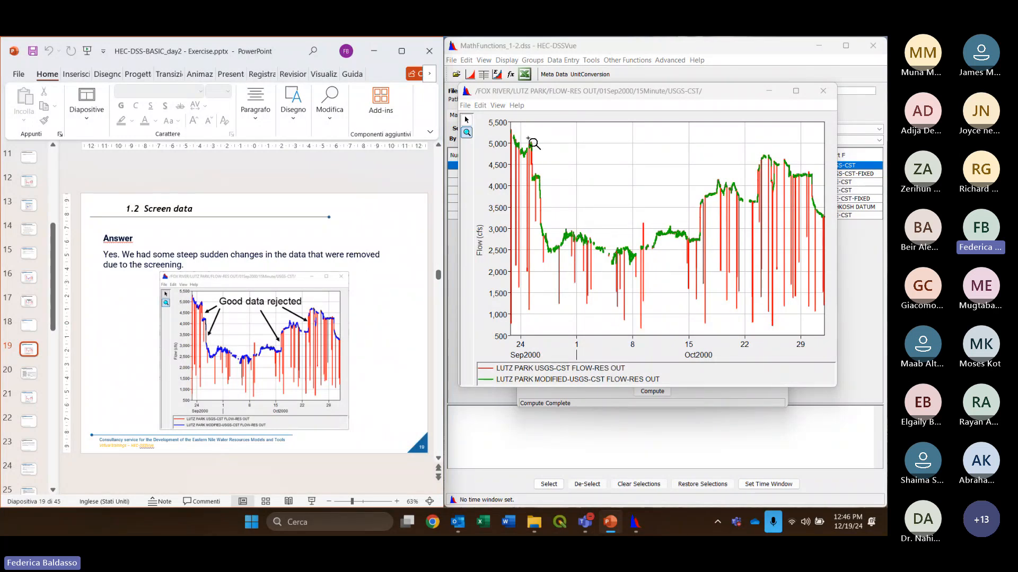
Zoom in on the steep flow drop around 25 September 2000 to examine the rejected data, and return to the full plot
drag(528, 140, 536, 188)
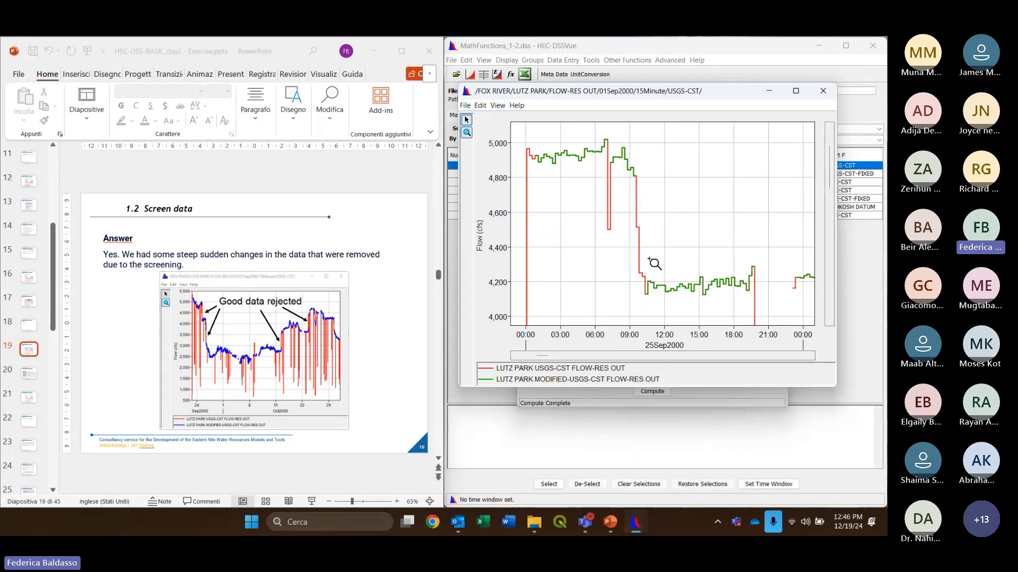
right_click(655, 223)
right_click(684, 217)
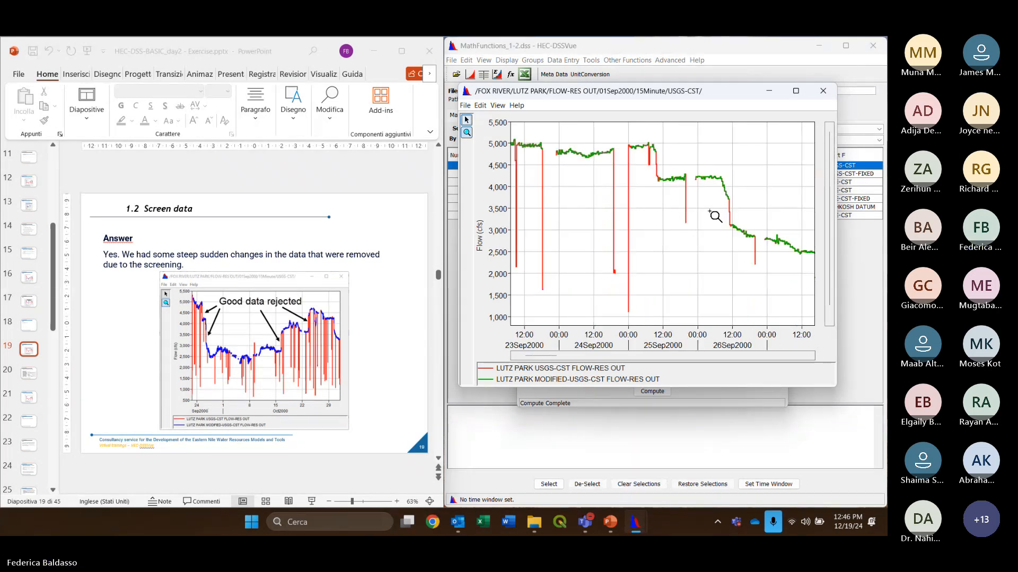
right_click(680, 250)
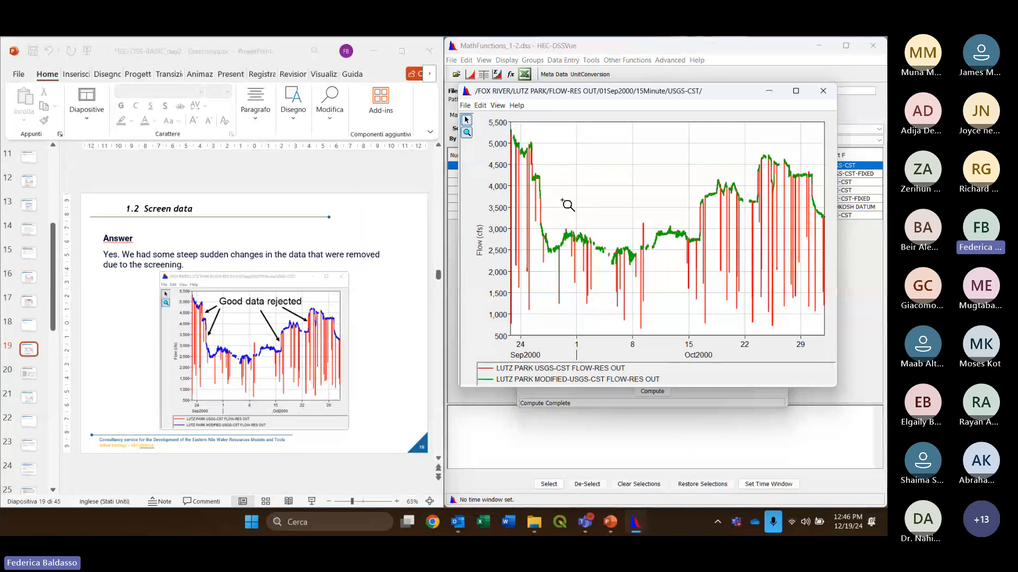
Advance the presentation to slide 20 and close the comparison plot
click(389, 304)
click(389, 349)
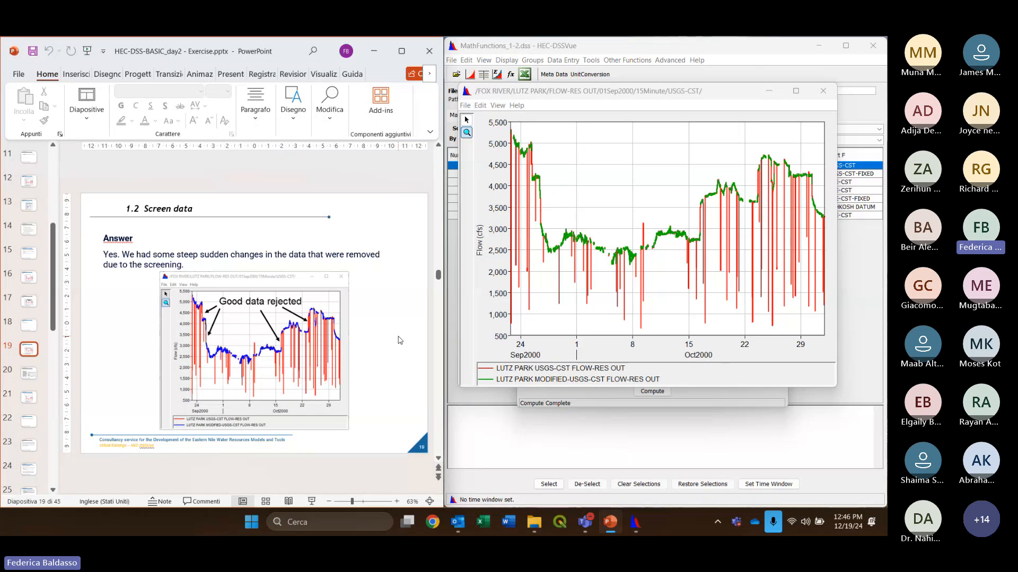
scroll(400, 340, down, 1)
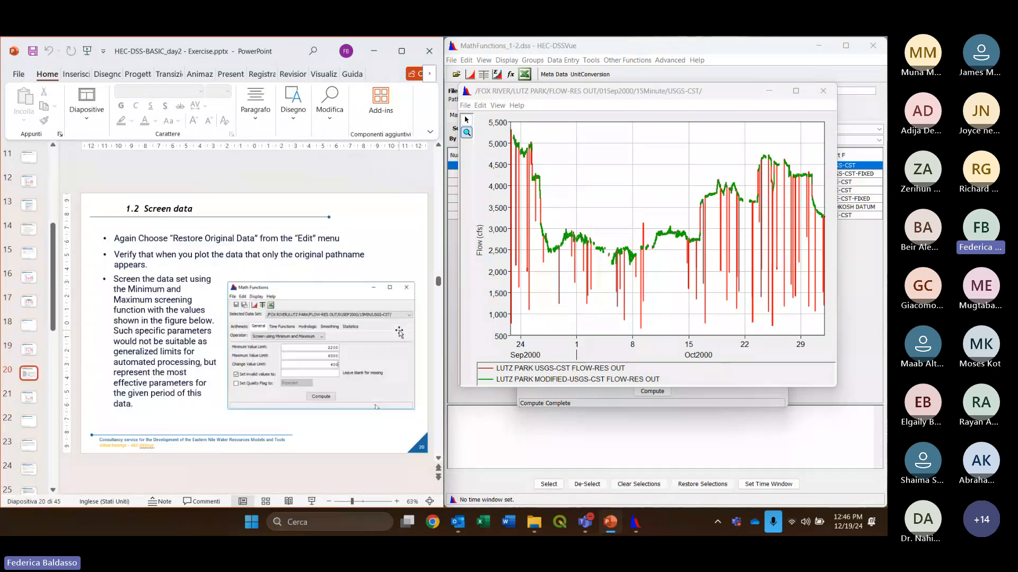
click(825, 95)
click(824, 94)
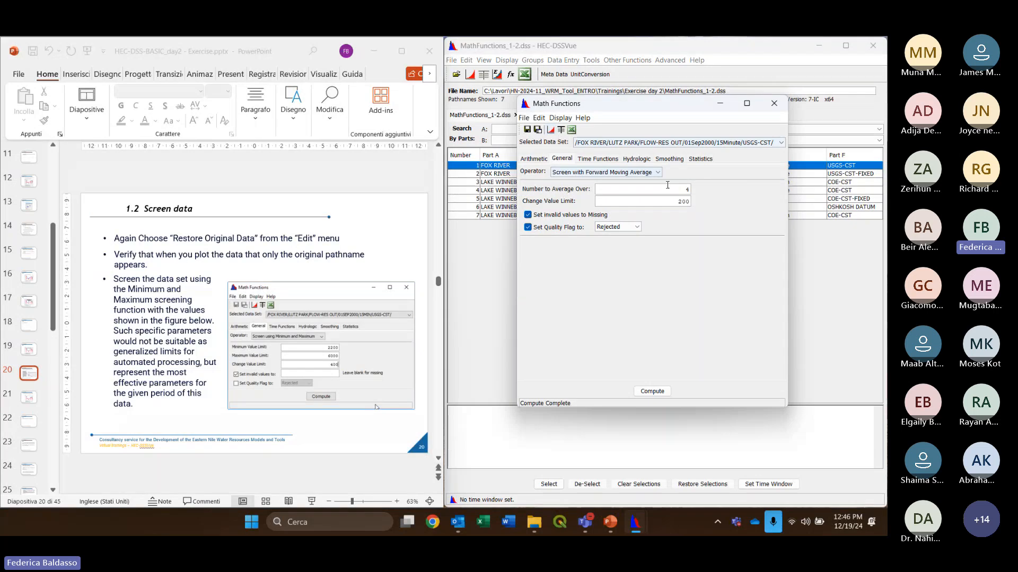
Restore the original LUTZ PARK data in Math Functions, plot it to verify the restoration, and close the plot
click(539, 117)
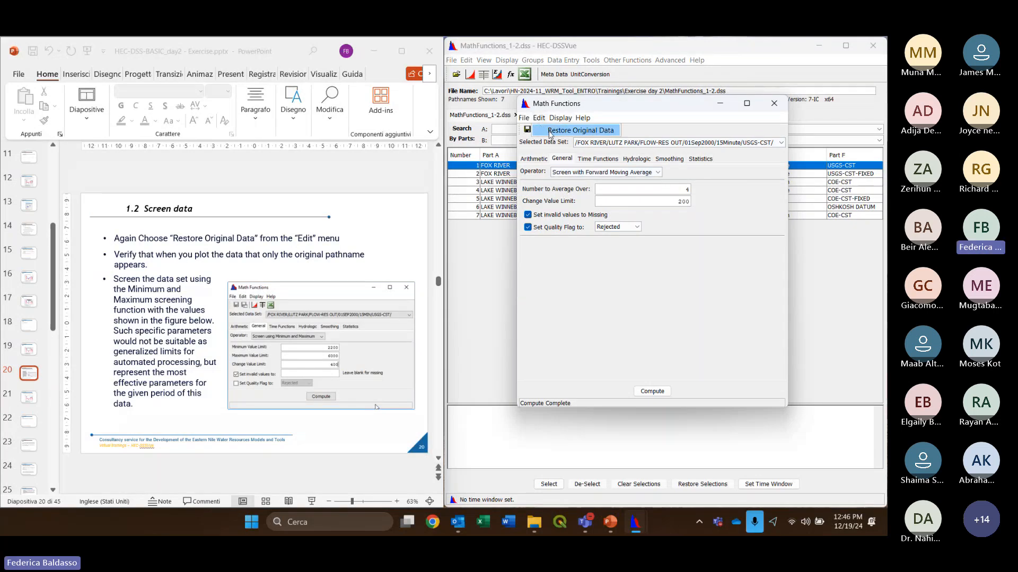
click(578, 132)
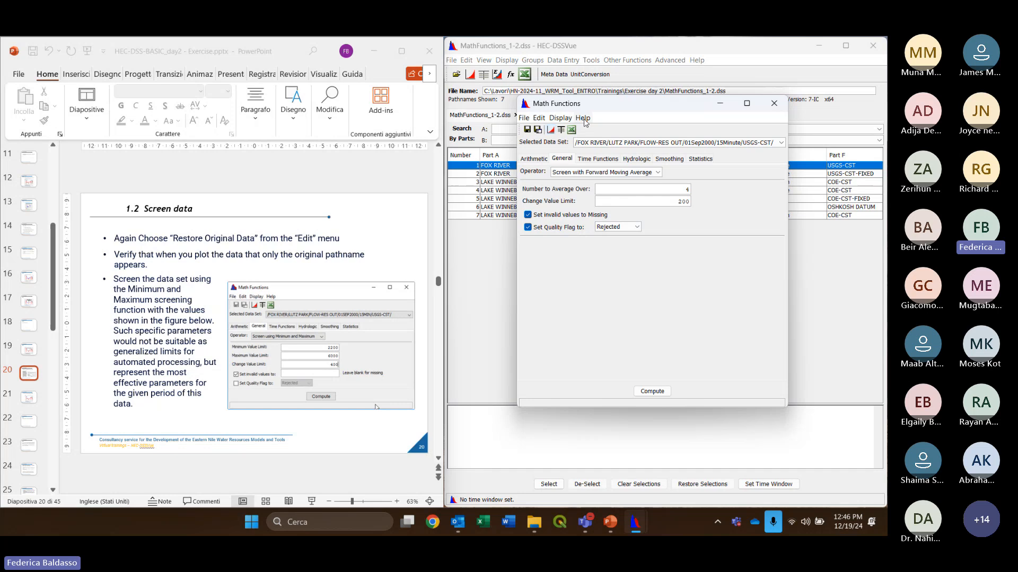
click(551, 130)
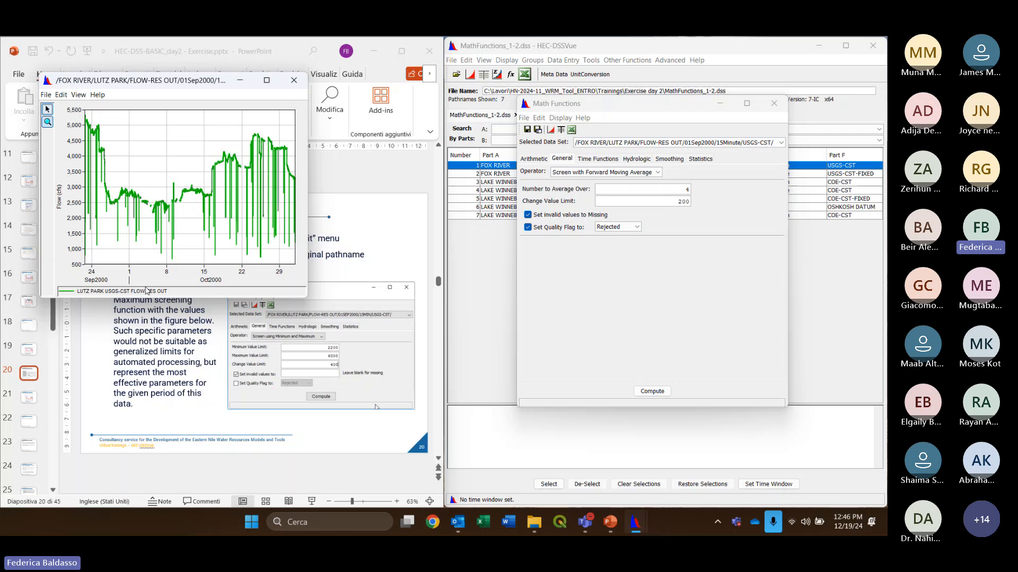
click(294, 80)
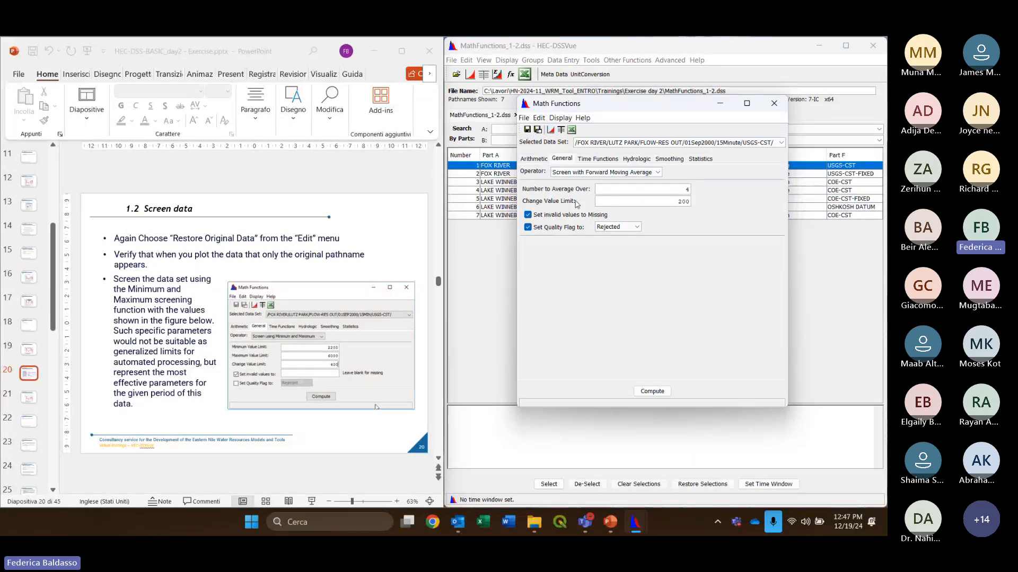
Choose the Screen using Minimum and Maximum operator and plot the original data as a reference for the limits
click(563, 160)
click(658, 173)
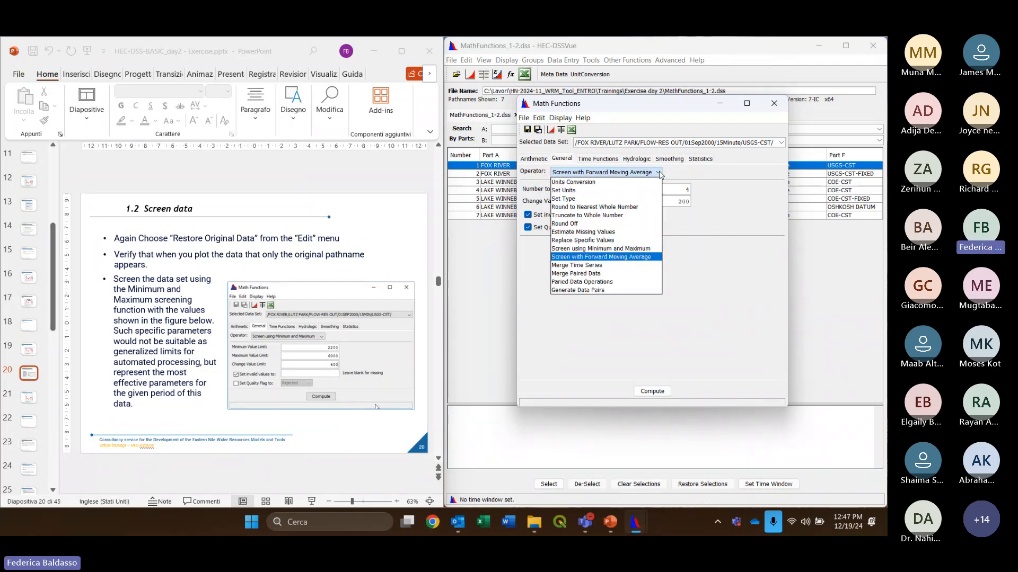
click(632, 250)
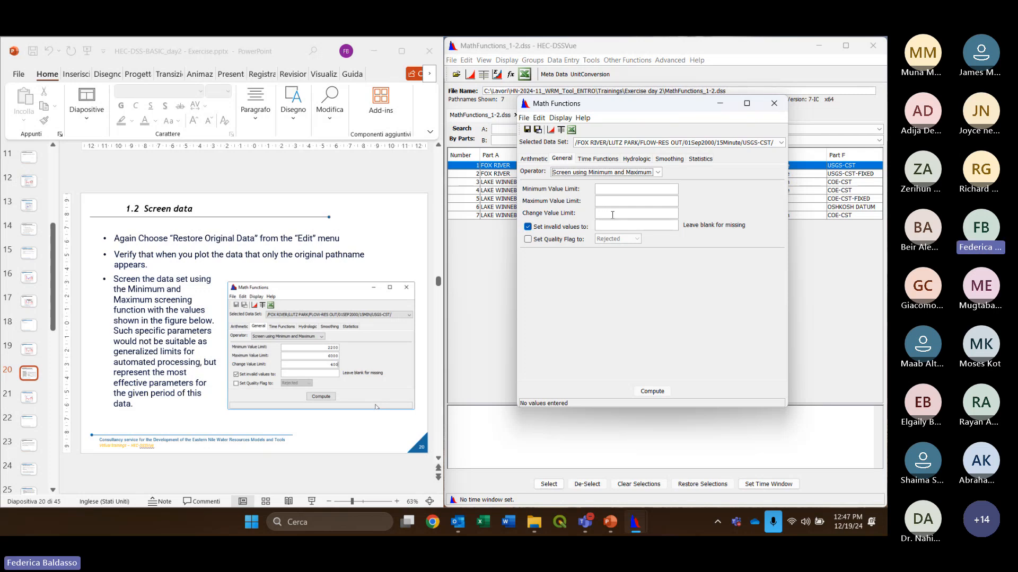
click(549, 131)
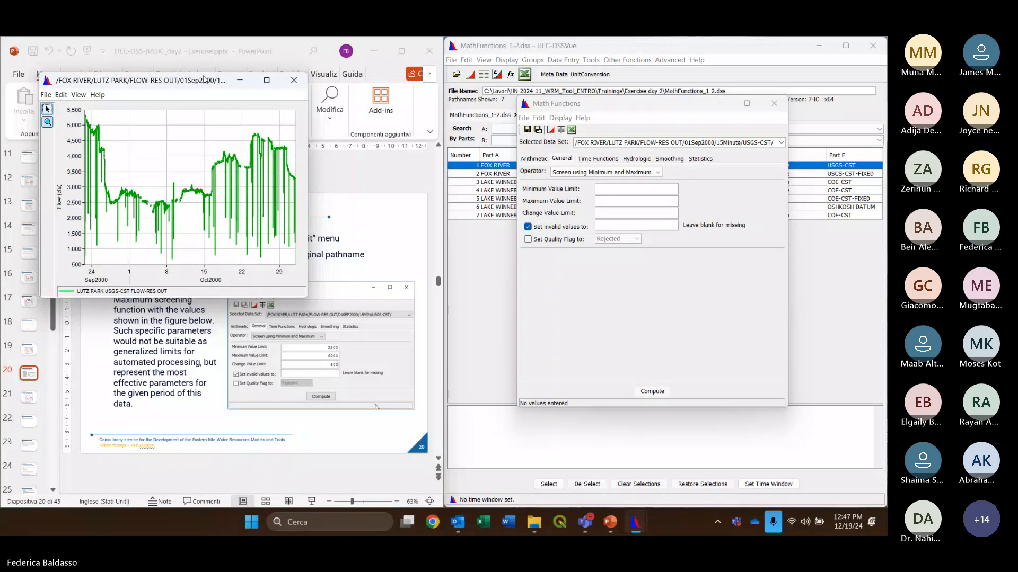
drag(197, 83, 218, 74)
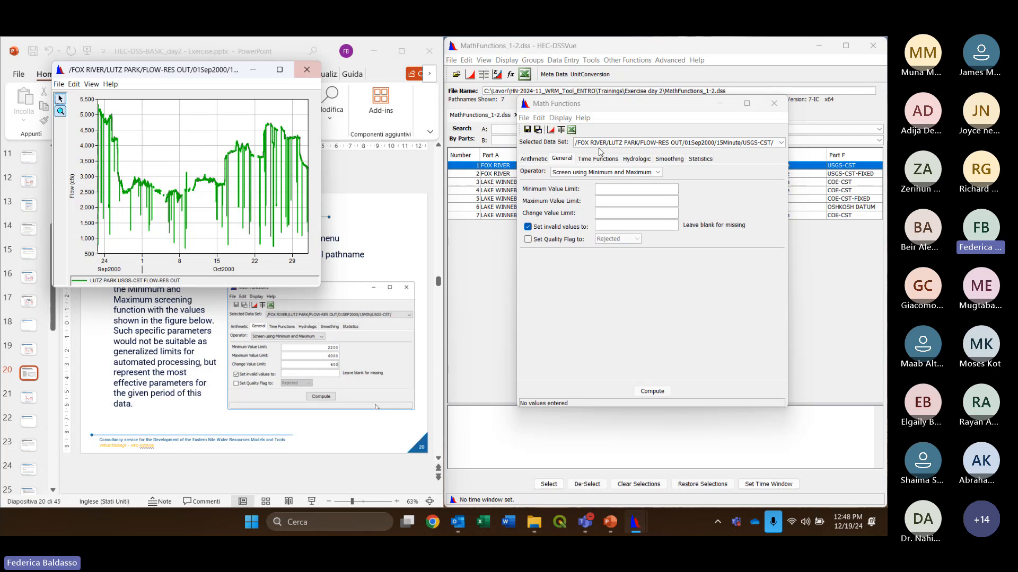
Compute the screening with a Minimum Value Limit of 2200, a Maximum Value Limit of 6000 and a Change Value Limit of 400
click(618, 189)
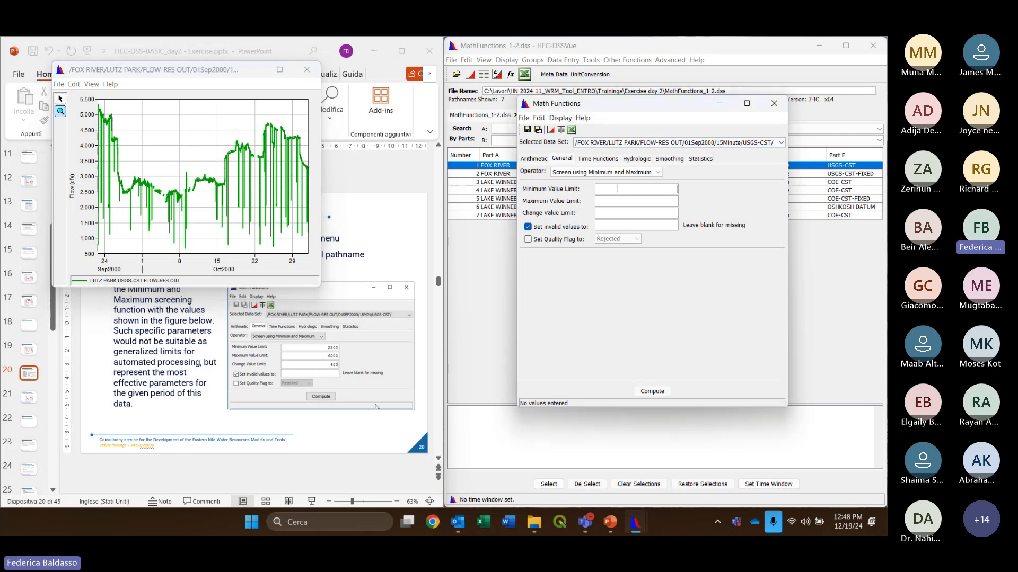
text(2200)
click(653, 200)
text(6000)
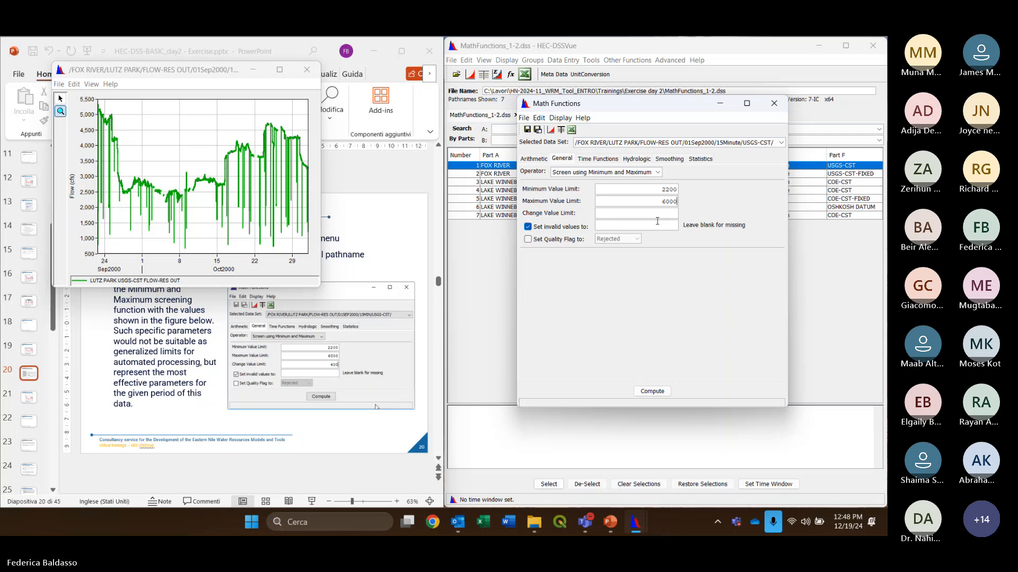
click(653, 216)
click(660, 393)
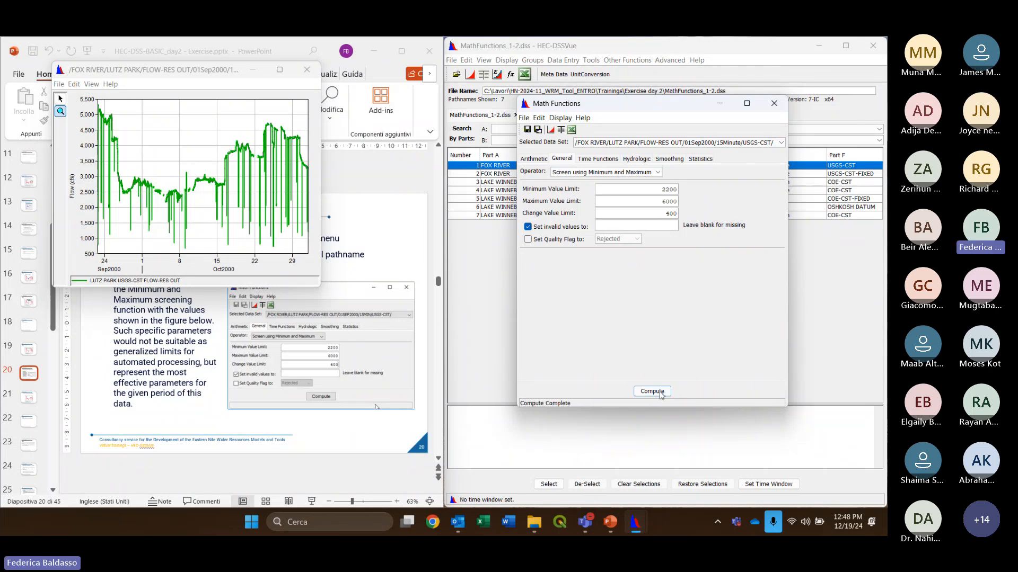
Close the original data plot and advance the presentation to slide 21
click(307, 75)
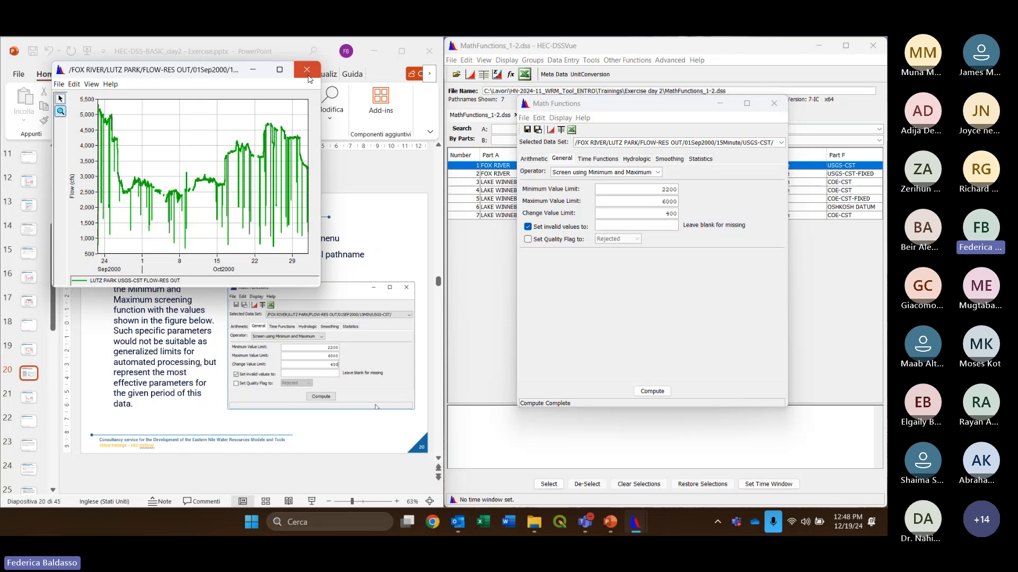
click(310, 80)
scroll(371, 212, down, 1)
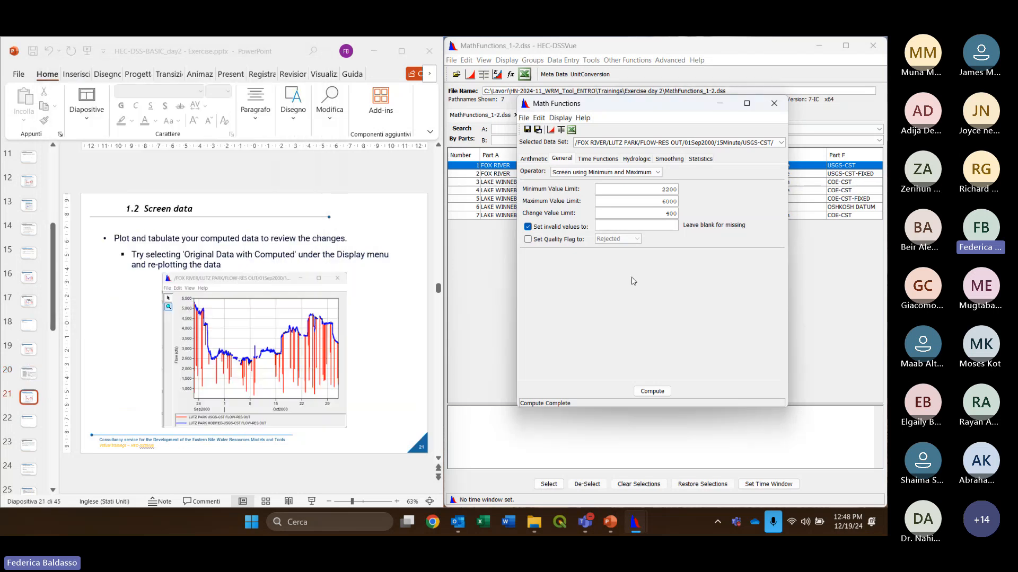
click(561, 117)
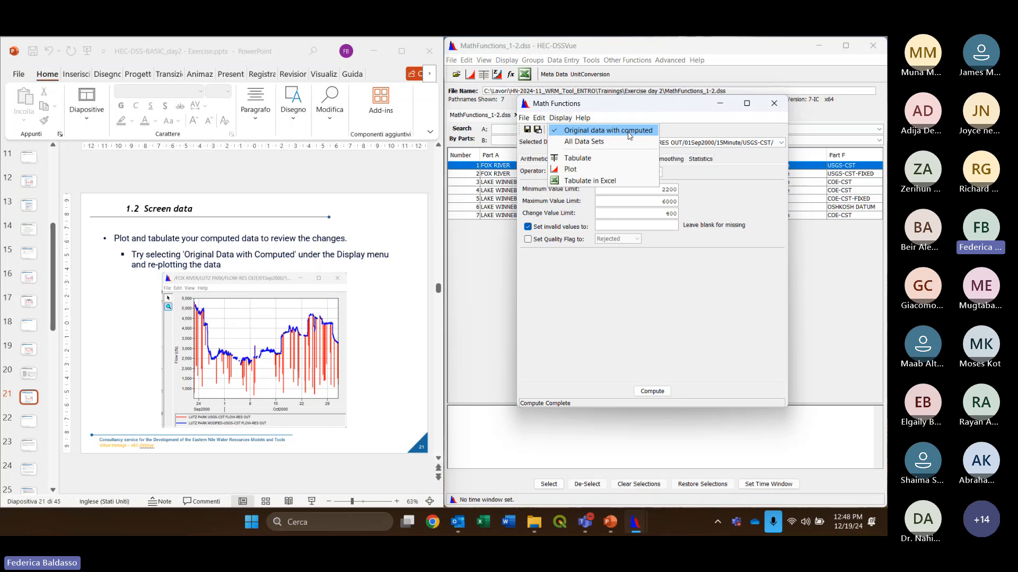
click(570, 169)
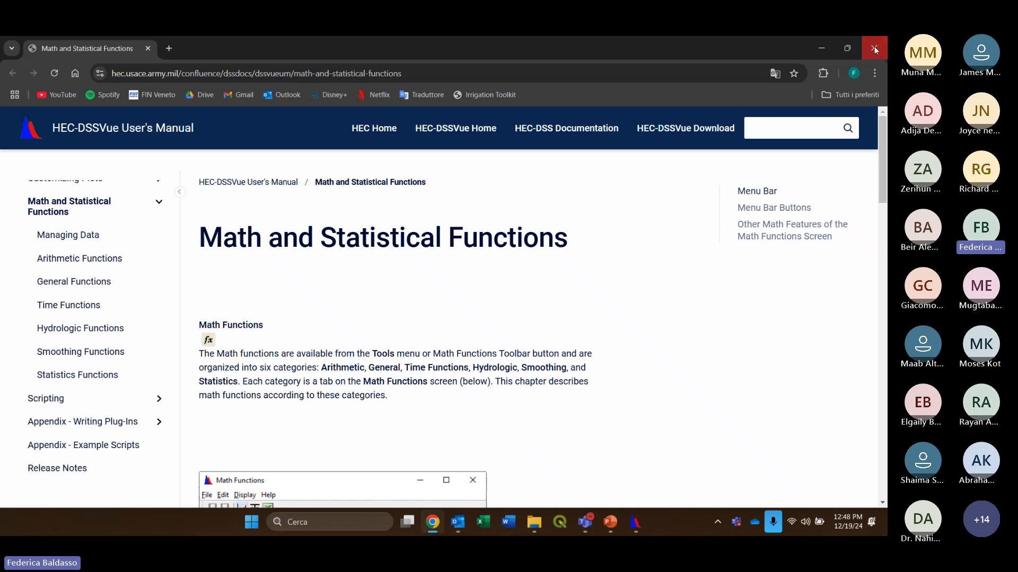
click(875, 49)
Review the Math and Statistical Functions page of the HEC-DSSVue User's Manual in the browser, including the Menu Bar sections, and close it
click(560, 117)
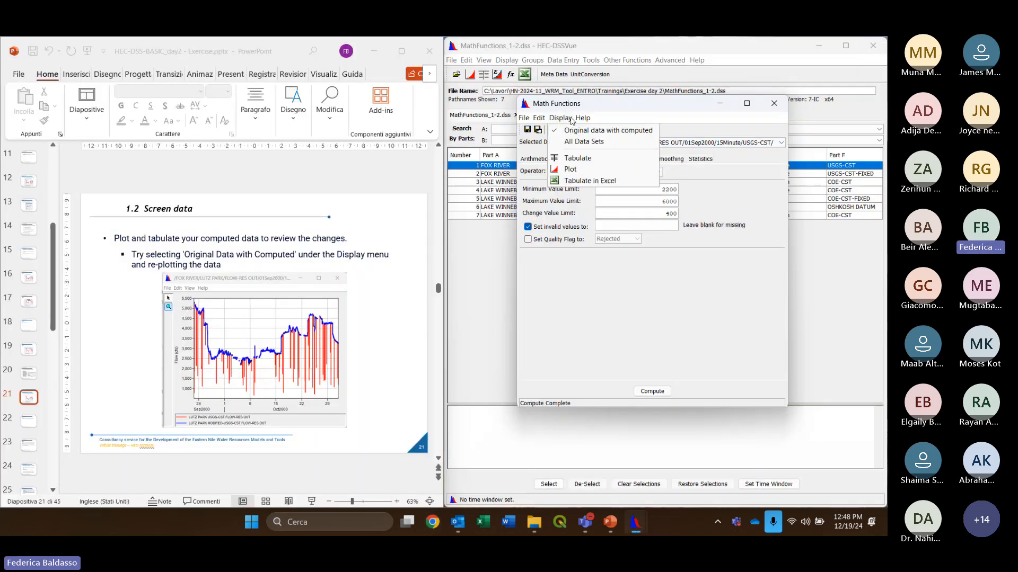
click(581, 118)
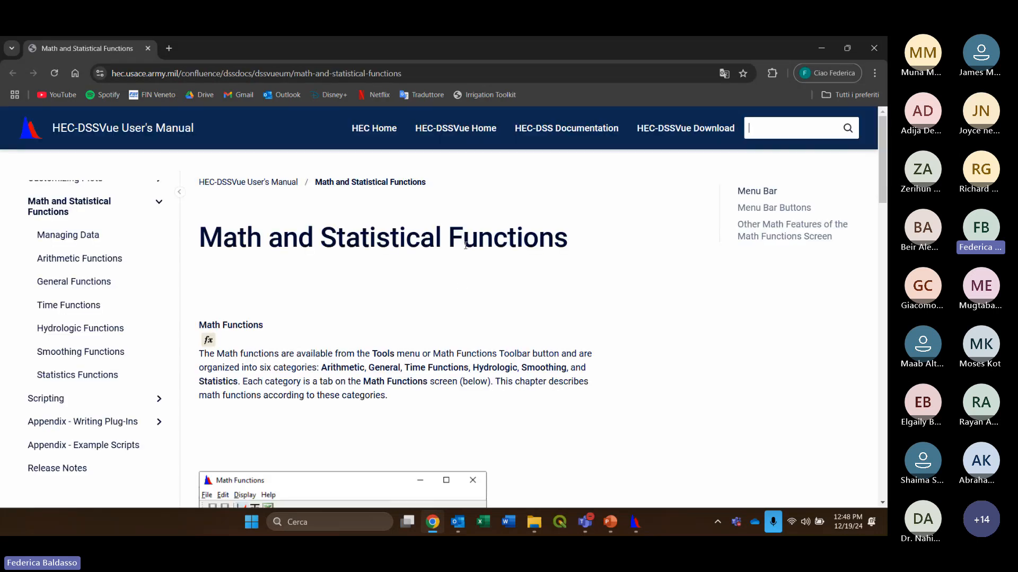
scroll(488, 347, down, 5)
scroll(479, 343, up, 5)
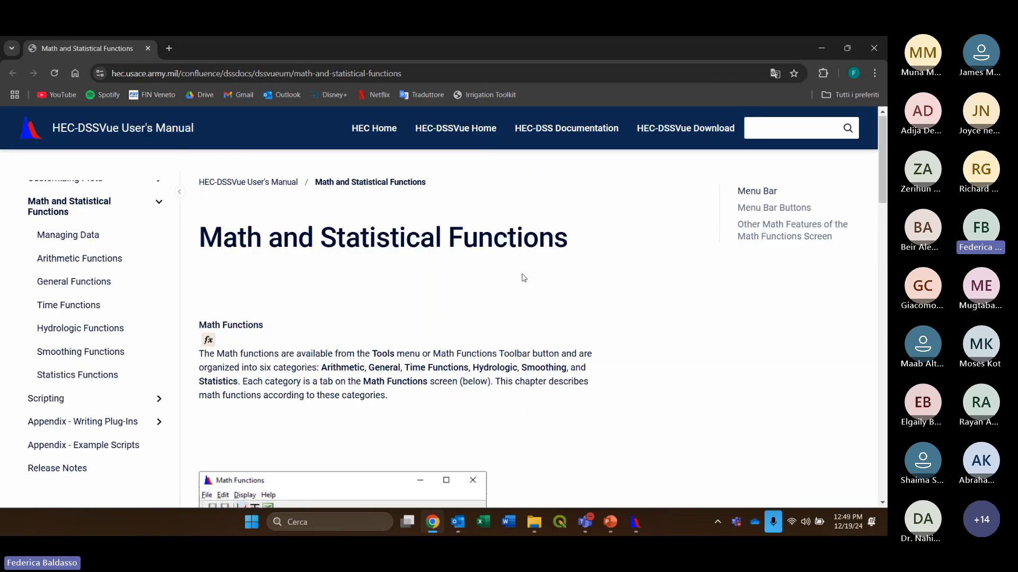
scroll(470, 272, down, 3)
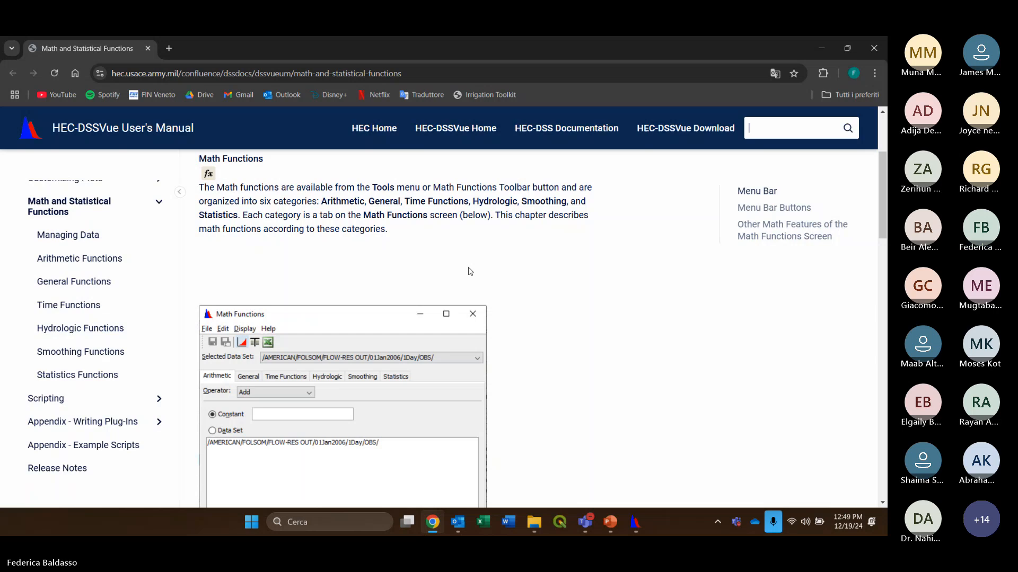
scroll(470, 271, down, 9)
scroll(470, 271, up, 10)
scroll(470, 272, up, 2)
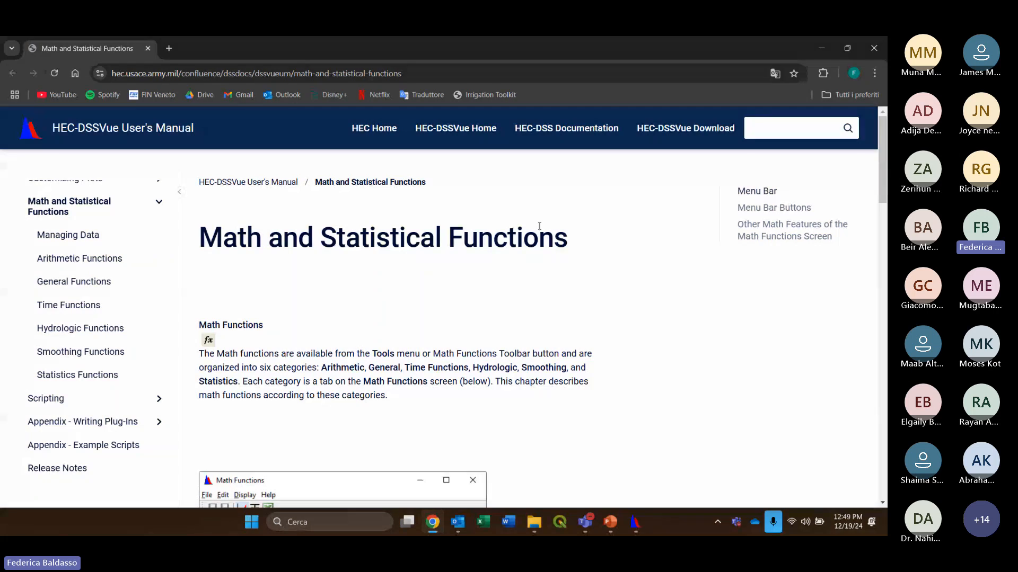
scroll(443, 284, down, 10)
scroll(403, 282, down, 10)
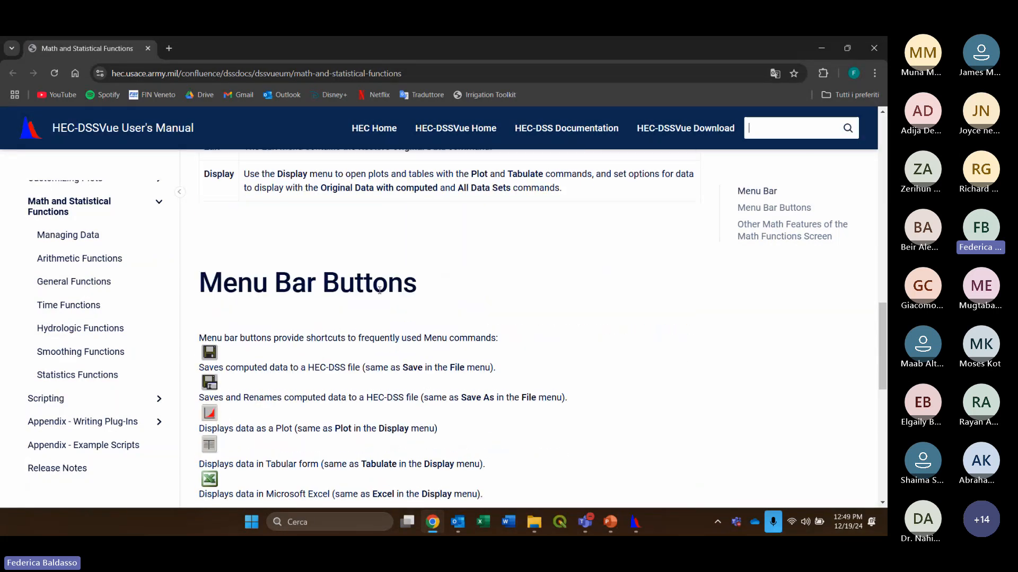
scroll(344, 285, up, 8)
scroll(343, 284, up, 12)
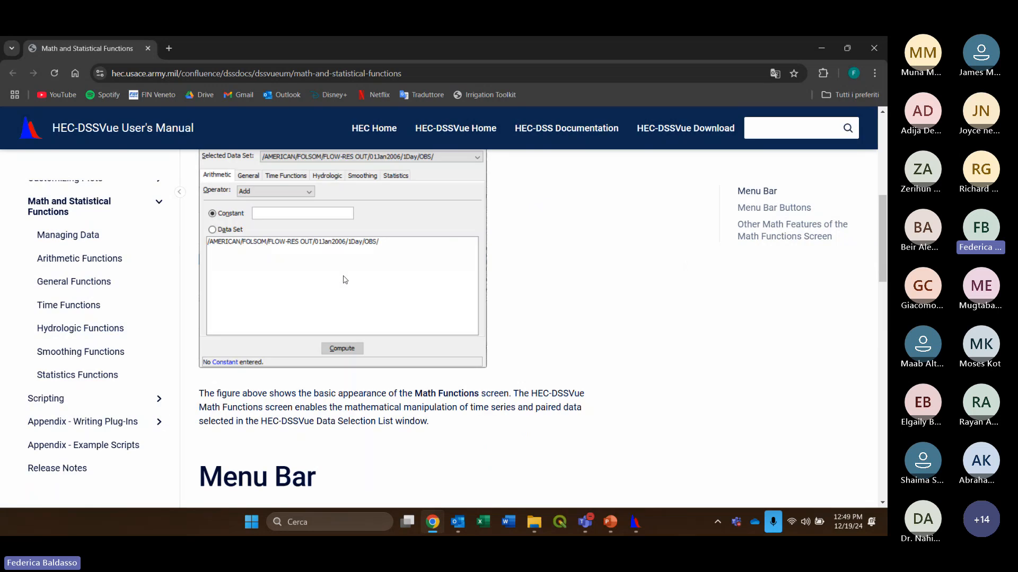
click(874, 48)
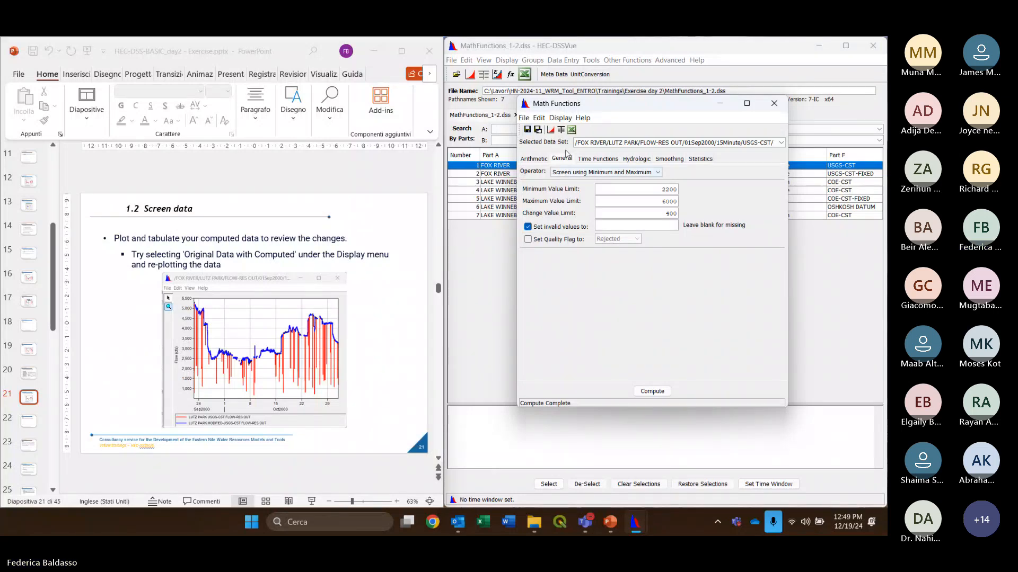
Plot the original LUTZ PARK data with the computed data and reorder the curves so the modified one is drawn on top
click(552, 130)
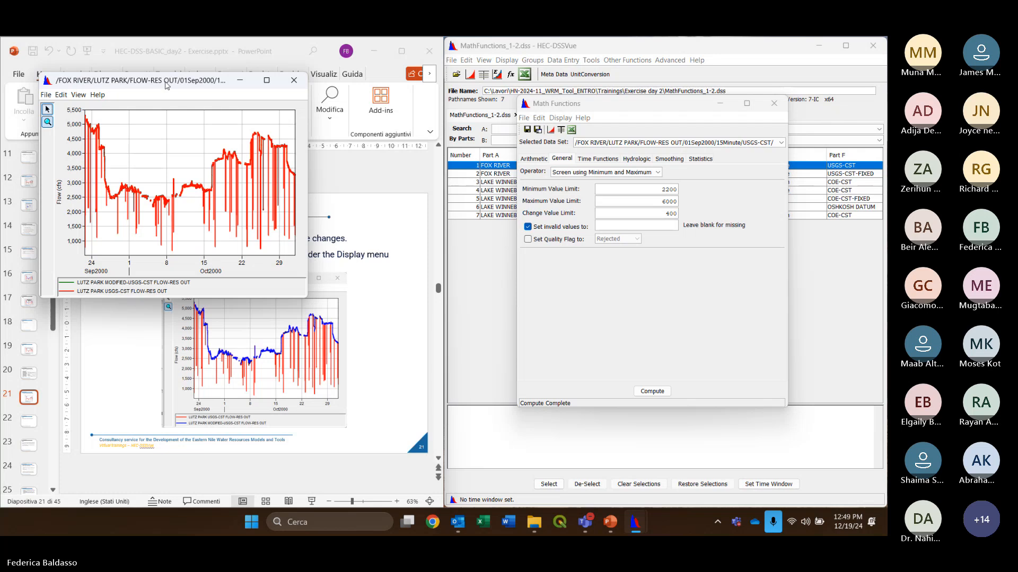
drag(171, 80, 633, 117)
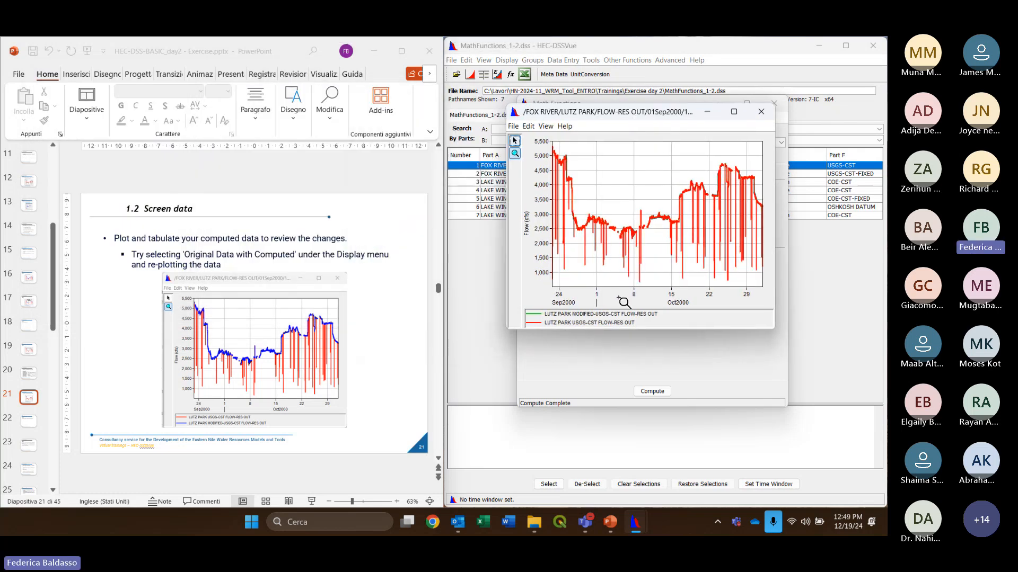
click(529, 126)
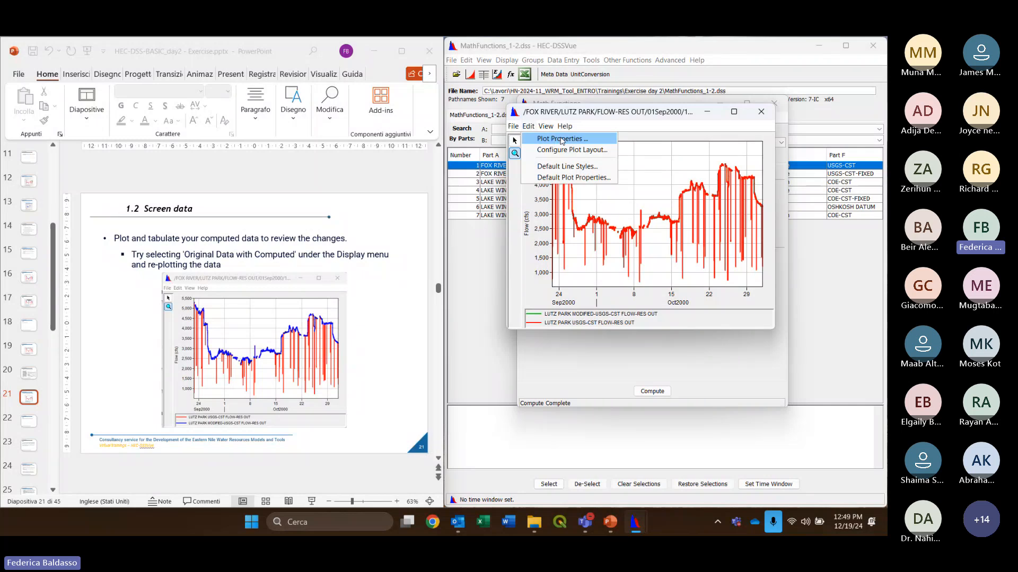
click(562, 139)
click(815, 105)
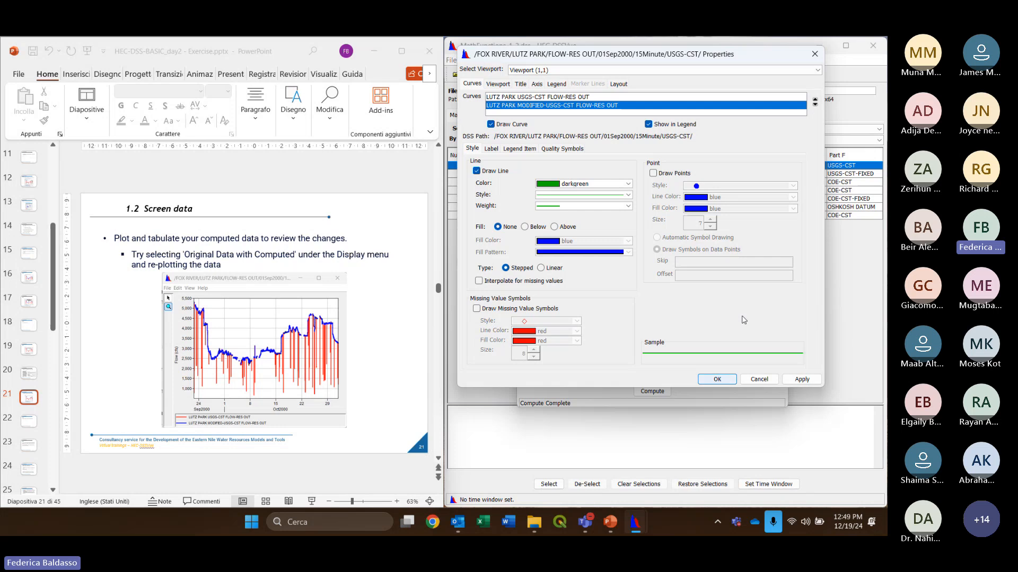
click(719, 381)
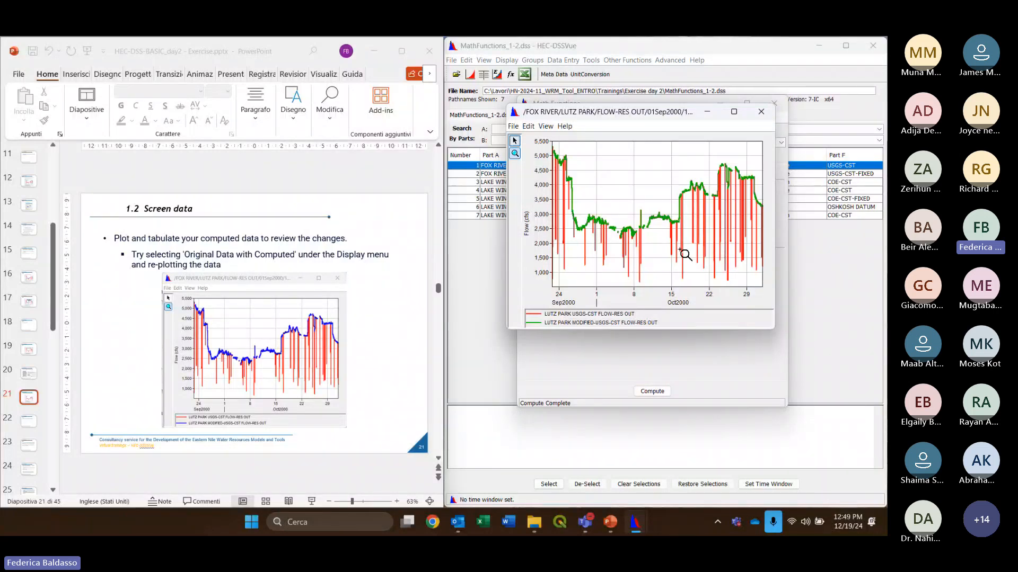
Examine the screened values against the original curve around 25 September 2000, and return to the full plot extent
drag(565, 176, 584, 220)
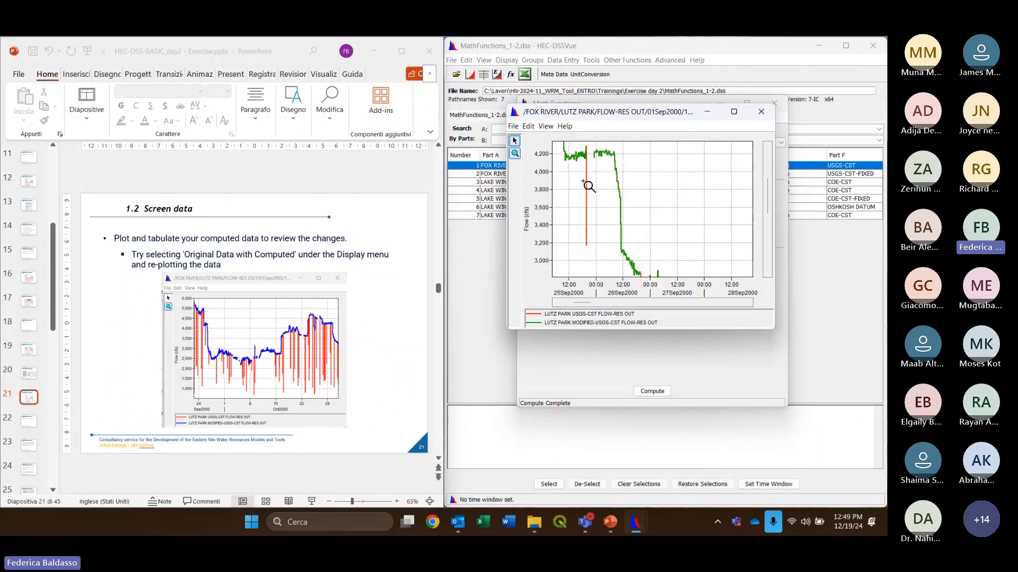
right_click(643, 228)
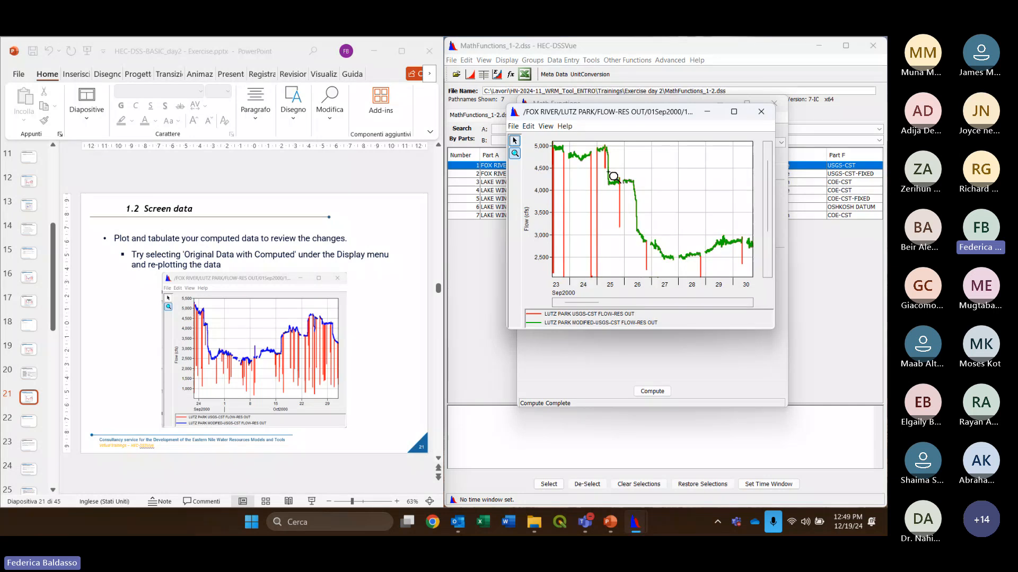
right_click(660, 189)
right_click(660, 188)
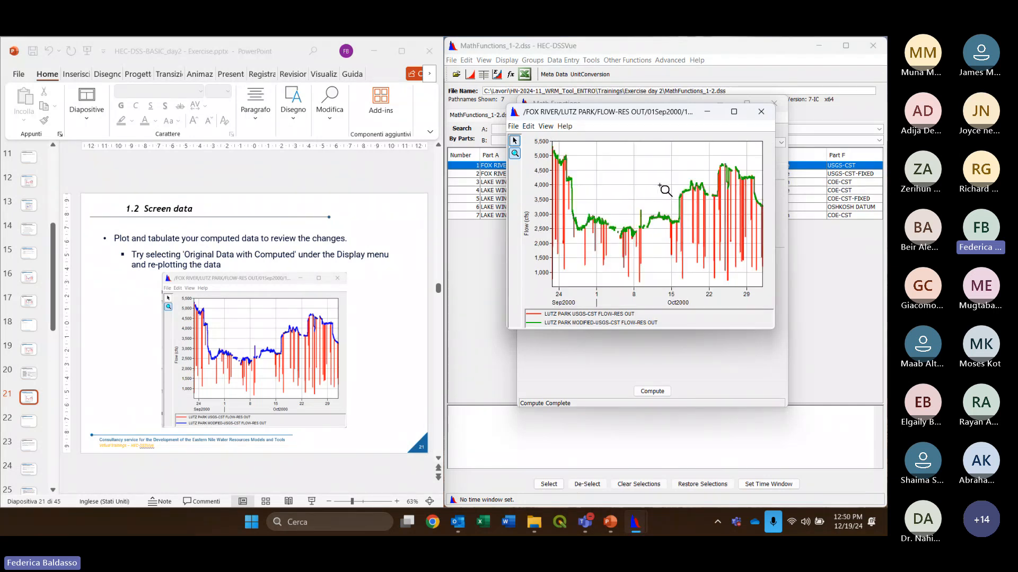
mouse_move(661, 186)
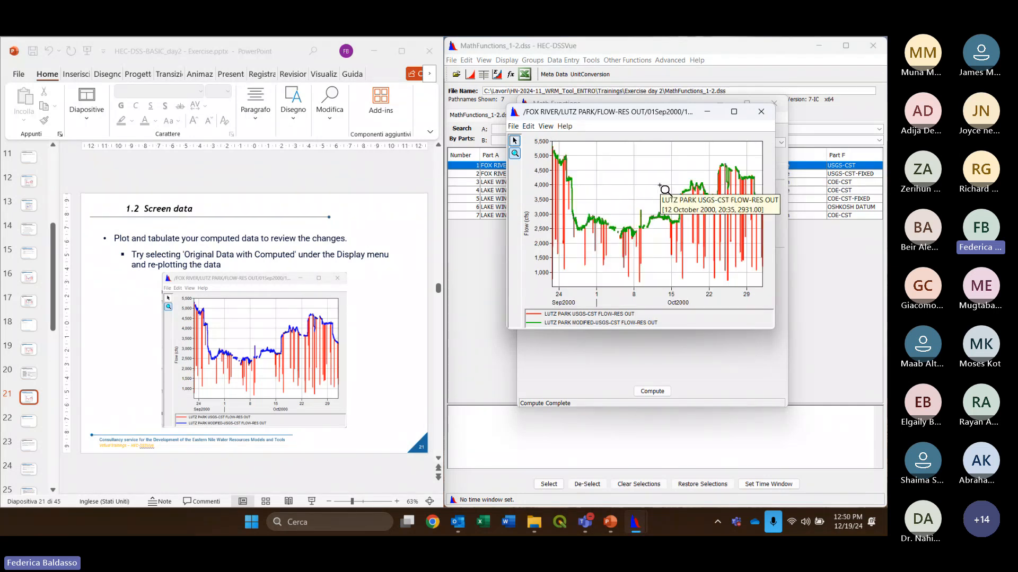
Advance the PowerPoint presentation past Question 4 to its answer on slide 23
click(372, 339)
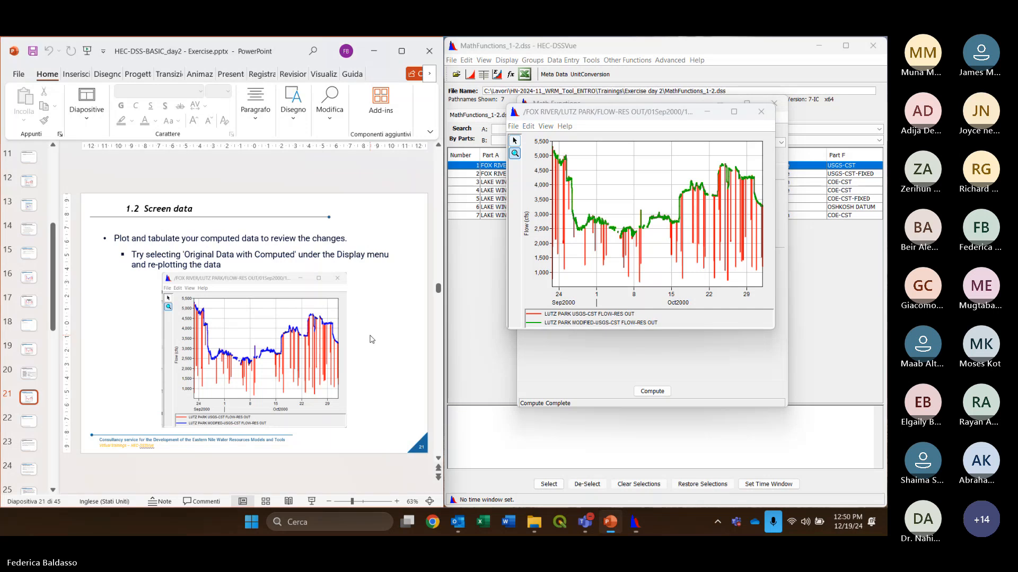
scroll(377, 337, down, 2)
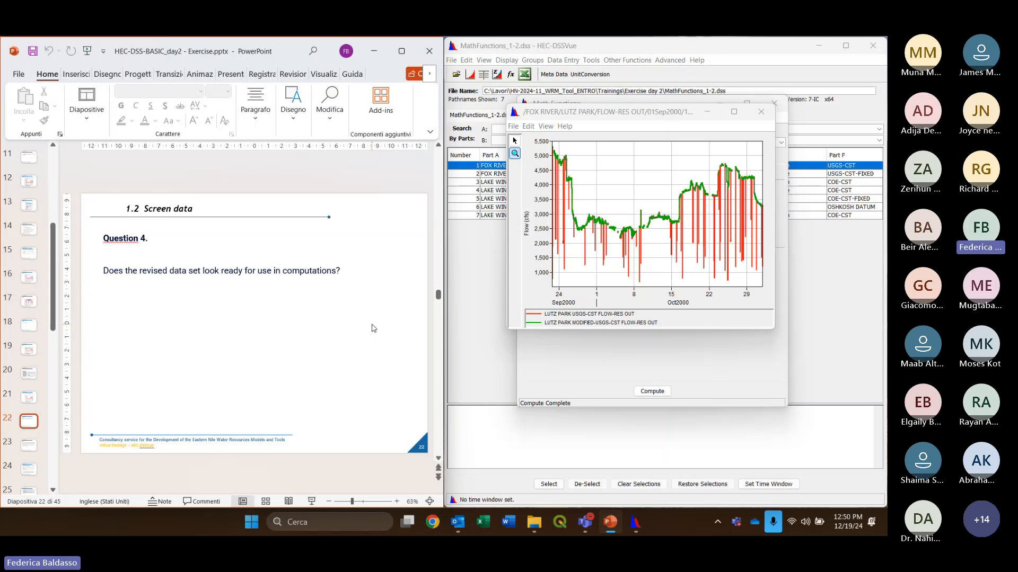
scroll(374, 328, down, 1)
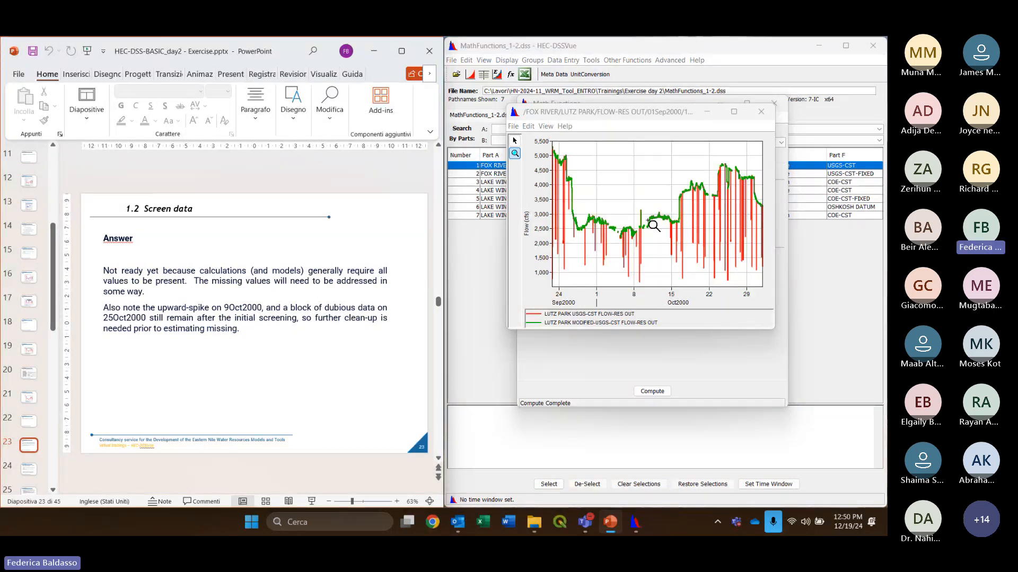
Inspect the upward spike on 9 October 2000 in the screened data, and return to the full plot extent
drag(636, 204, 647, 230)
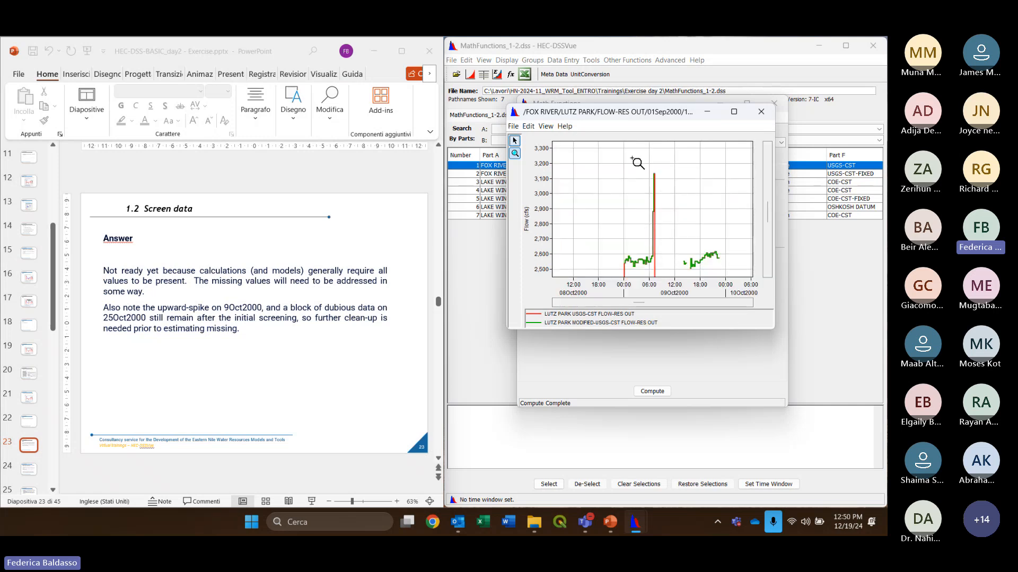
drag(640, 159, 683, 273)
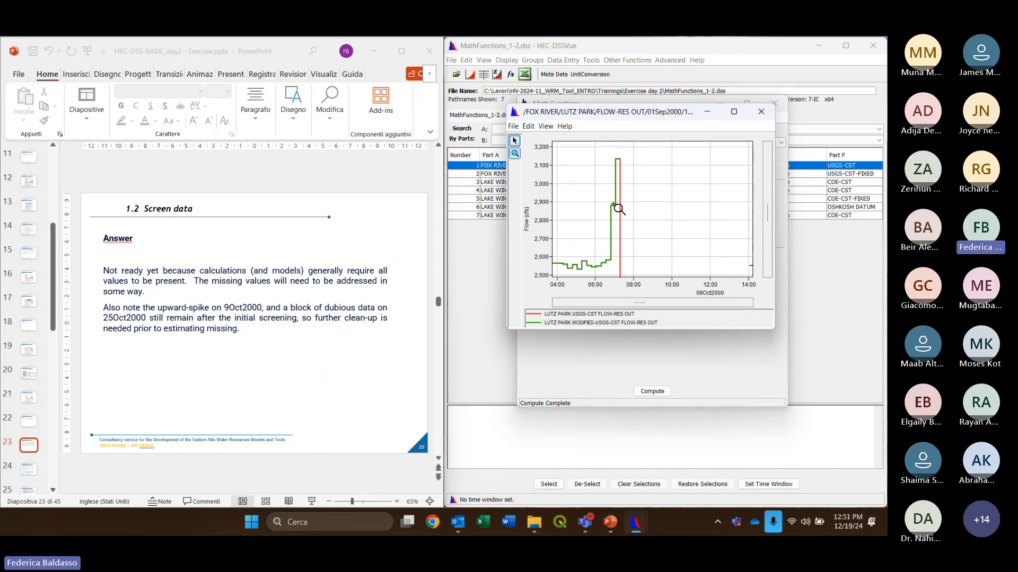
right_click(670, 215)
right_click(667, 216)
right_click(659, 220)
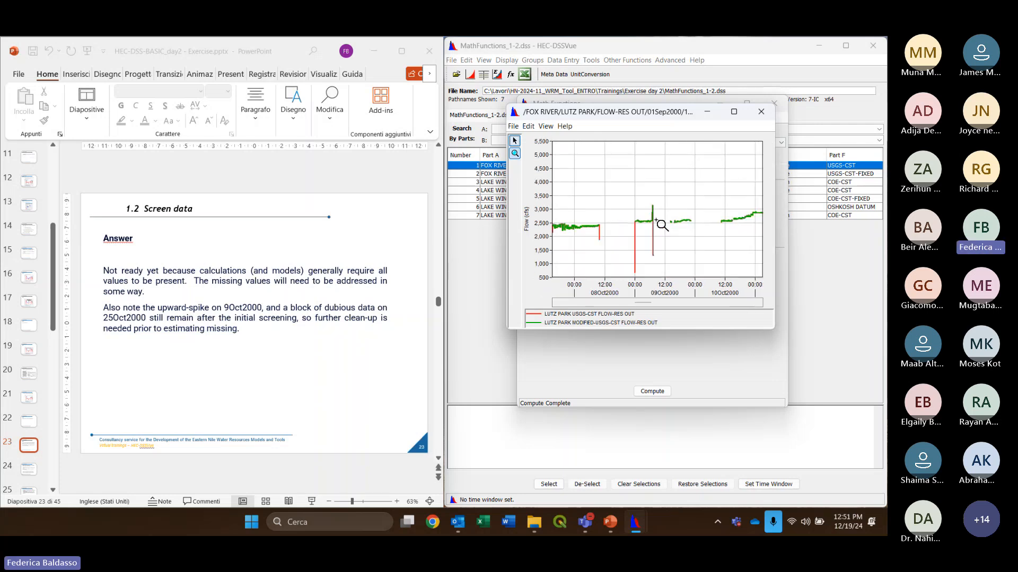
right_click(656, 221)
right_click(655, 231)
right_click(656, 232)
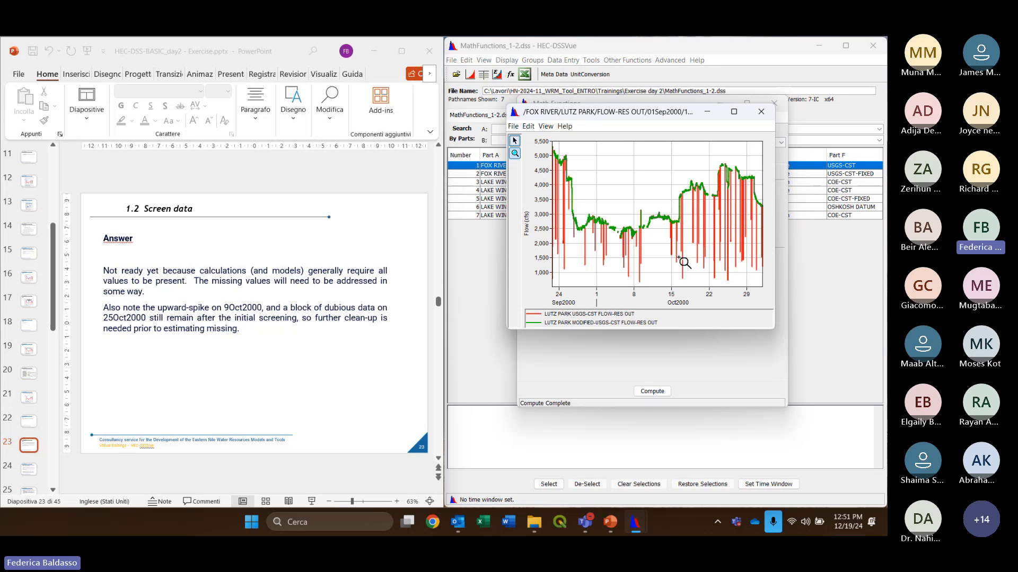
Inspect the block of dubious data on 25 October 2000 in the screened curve, and return to the full plot extent
drag(719, 292, 746, 298)
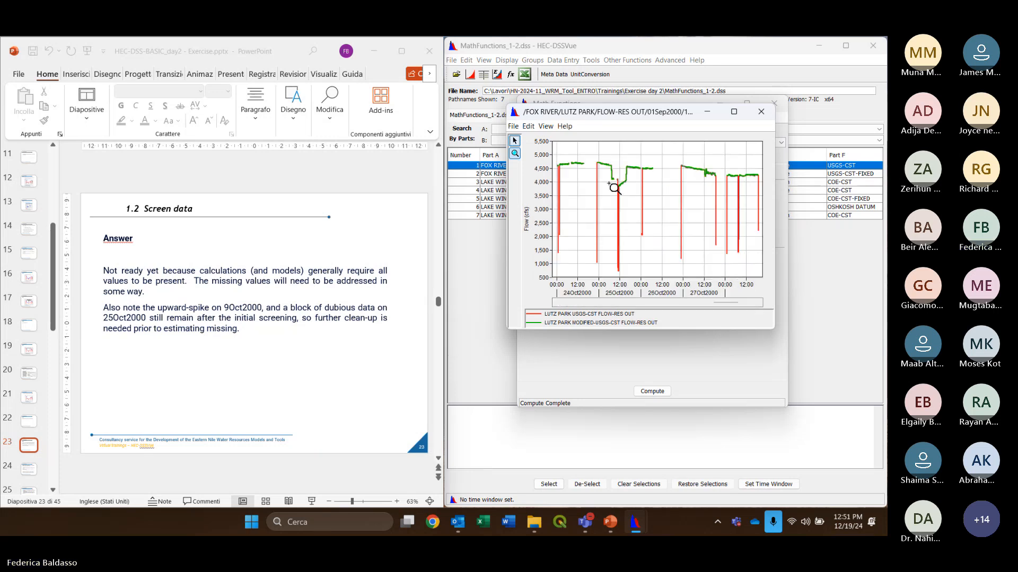
drag(604, 152, 636, 193)
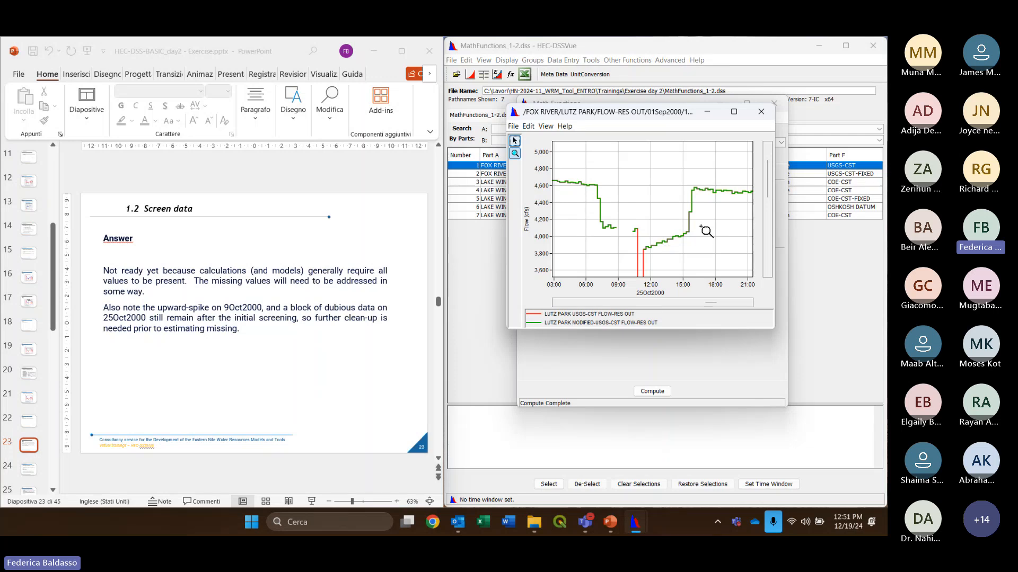
right_click(673, 249)
right_click(672, 248)
right_click(672, 248)
right_click(672, 248)
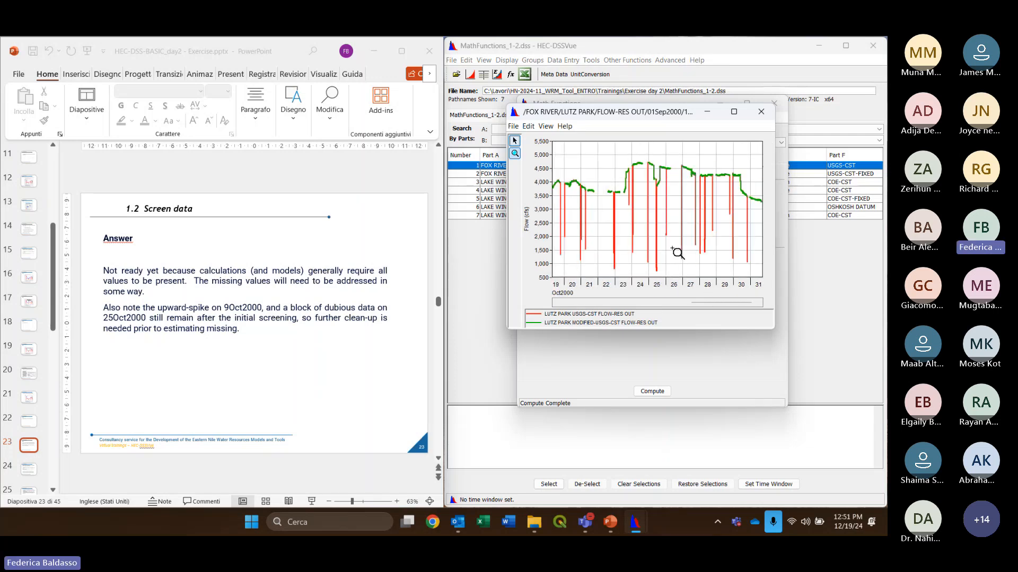
right_click(672, 249)
right_click(672, 249)
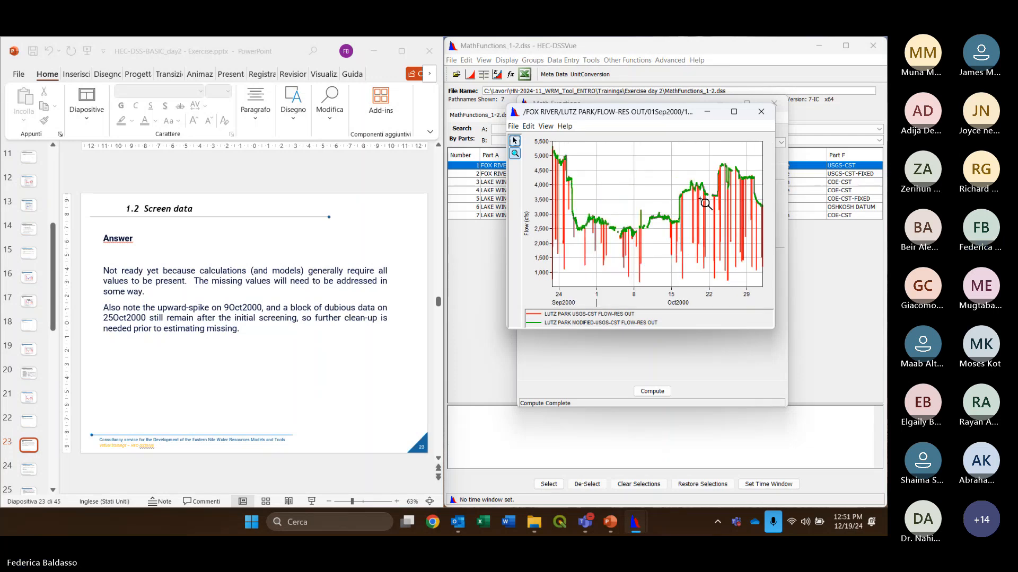
Advance the presentation to slide 24 with the saving instructions, and close the comparison plot
click(359, 357)
scroll(357, 311, down, 1)
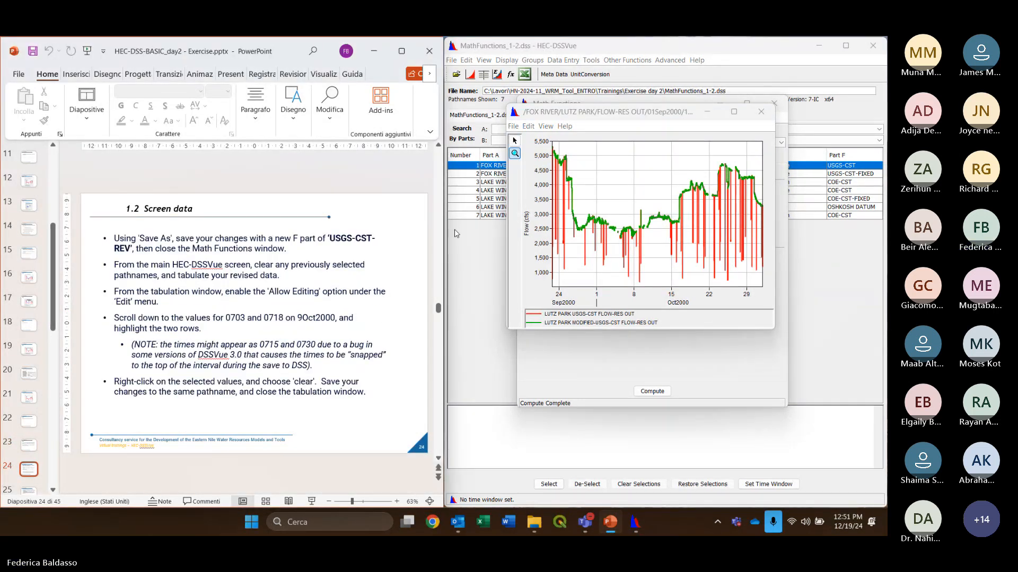
click(764, 116)
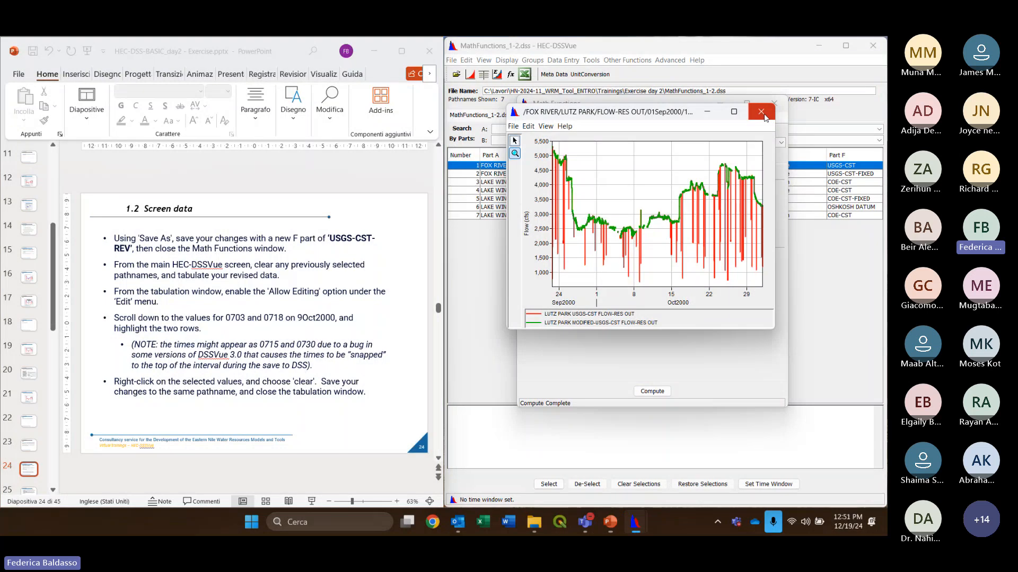
click(764, 115)
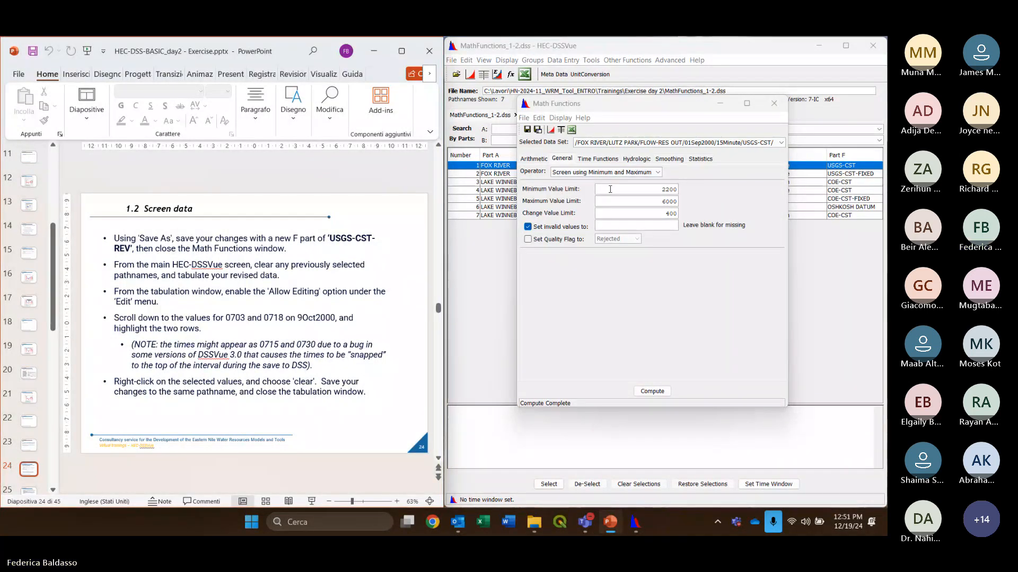
Save the screened LUTZ PARK flow data as a new record with F part USGS-CST-REV, and close the Math Functions window
click(535, 133)
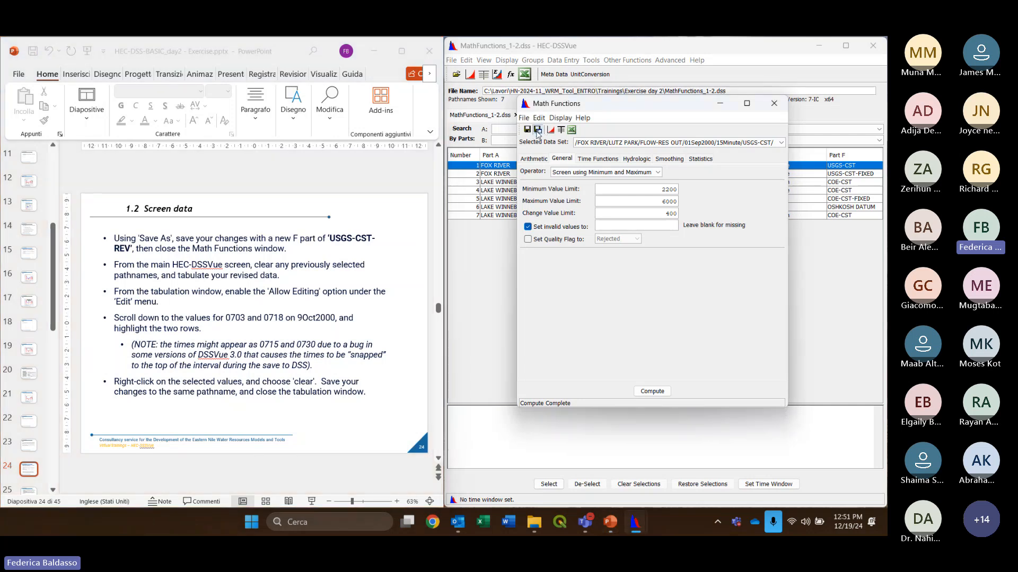
click(537, 131)
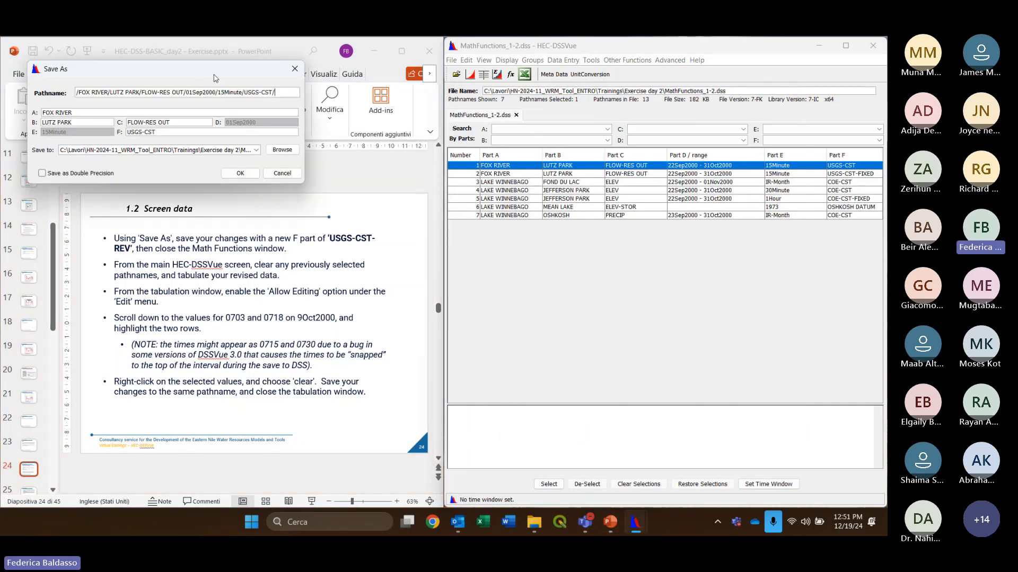
drag(215, 78, 679, 153)
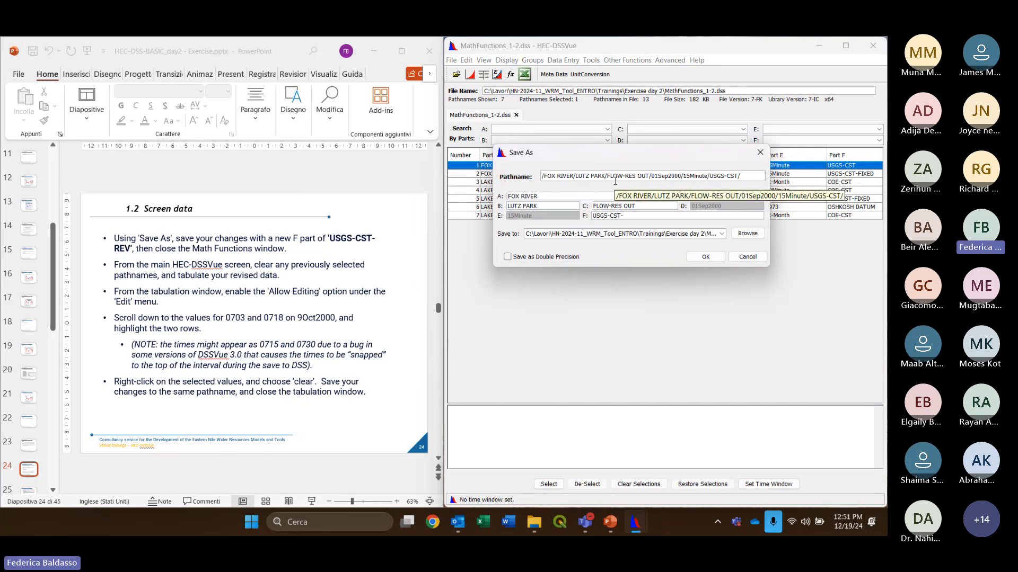
text(EV)
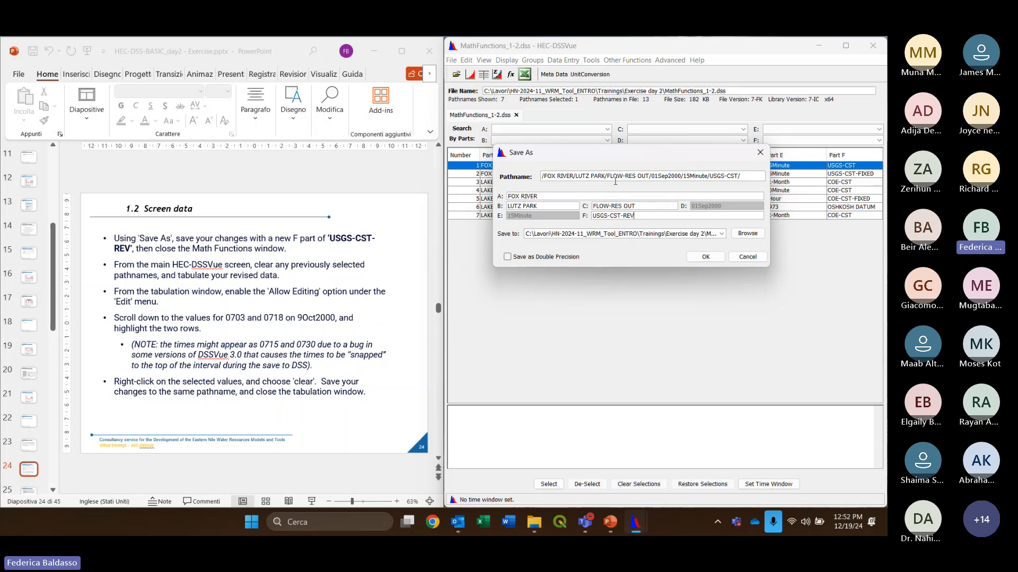
click(705, 257)
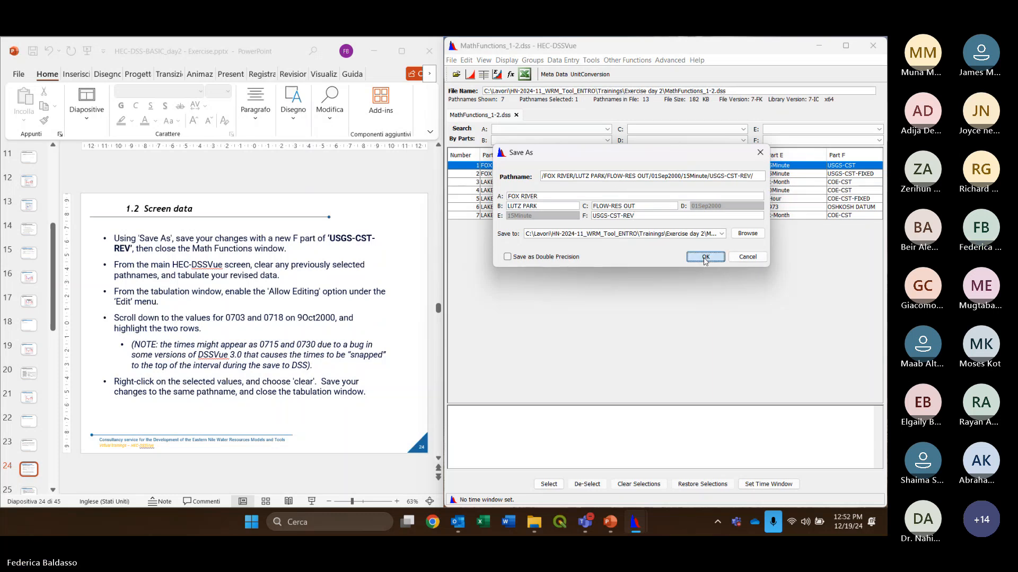
click(705, 257)
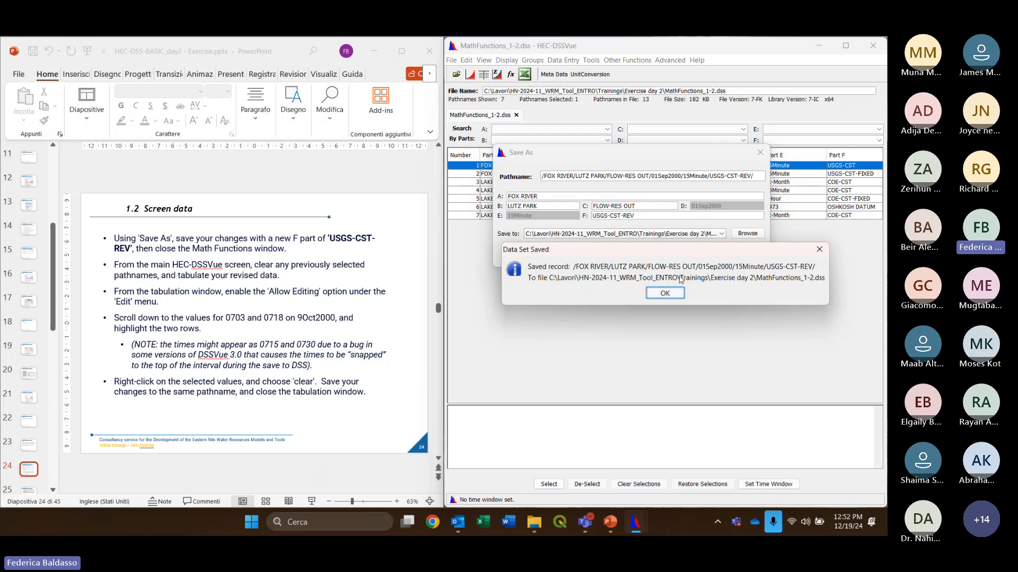
click(671, 293)
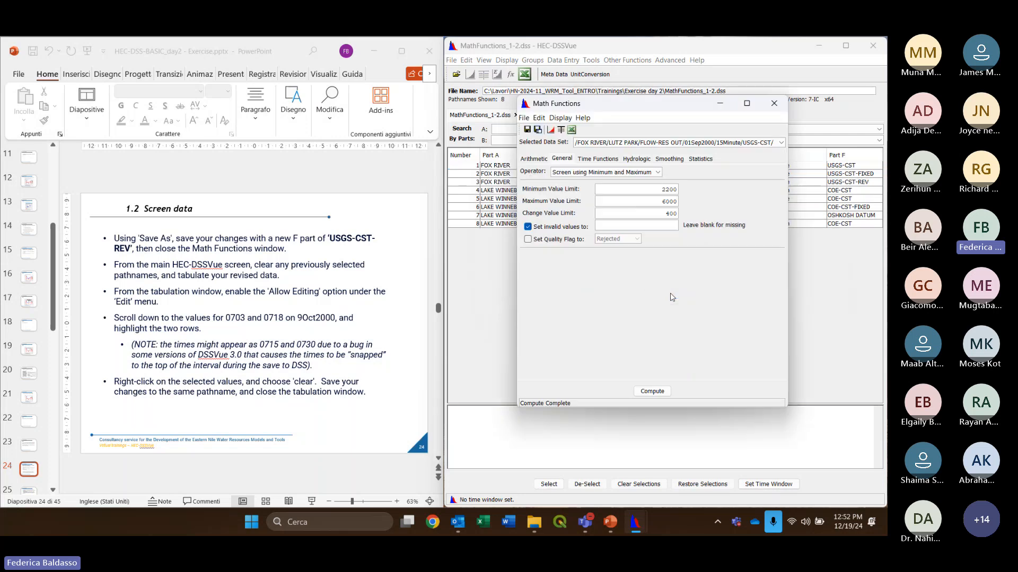
click(775, 104)
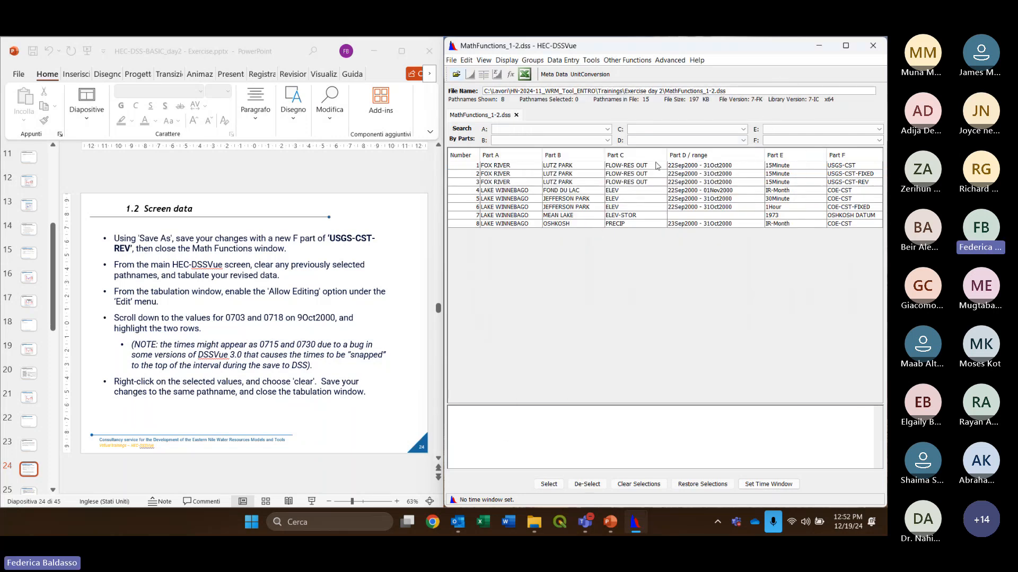
Tabulate the LUTZ PARK USGS-CST-REV record on its own and allow editing in the table
click(575, 167)
click(594, 183)
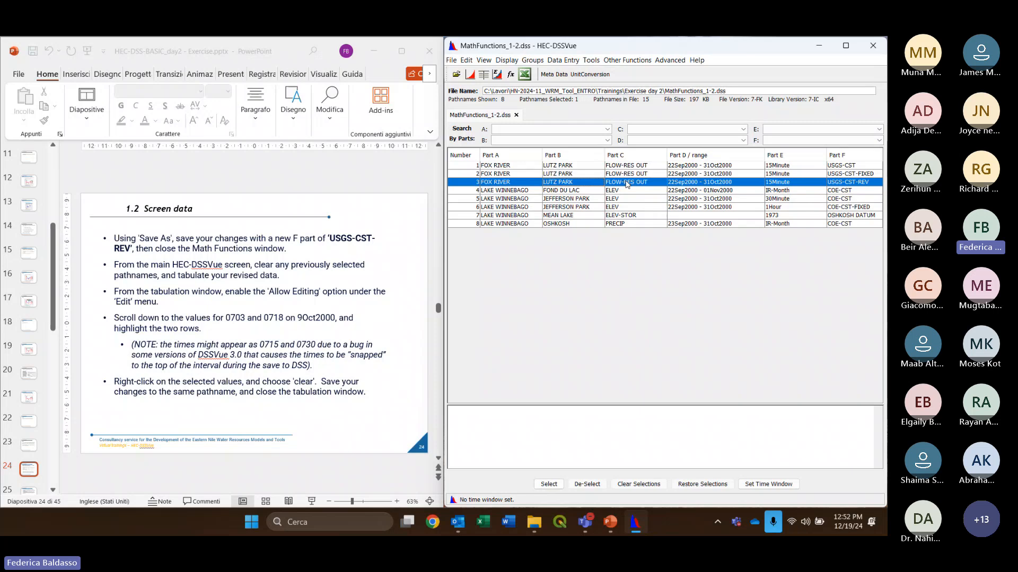
click(485, 77)
drag(131, 69, 632, 79)
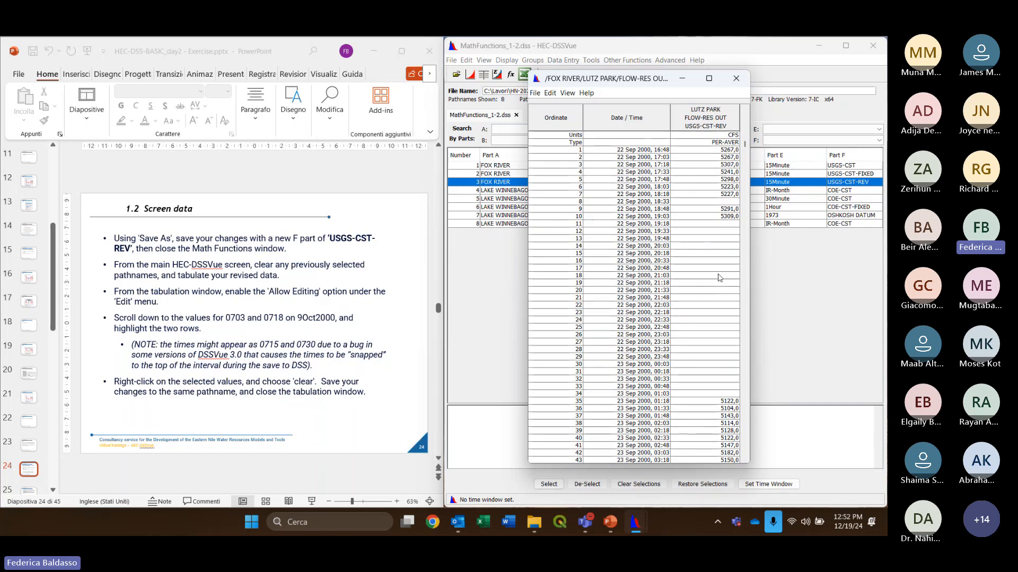
scroll(719, 278, down, 5)
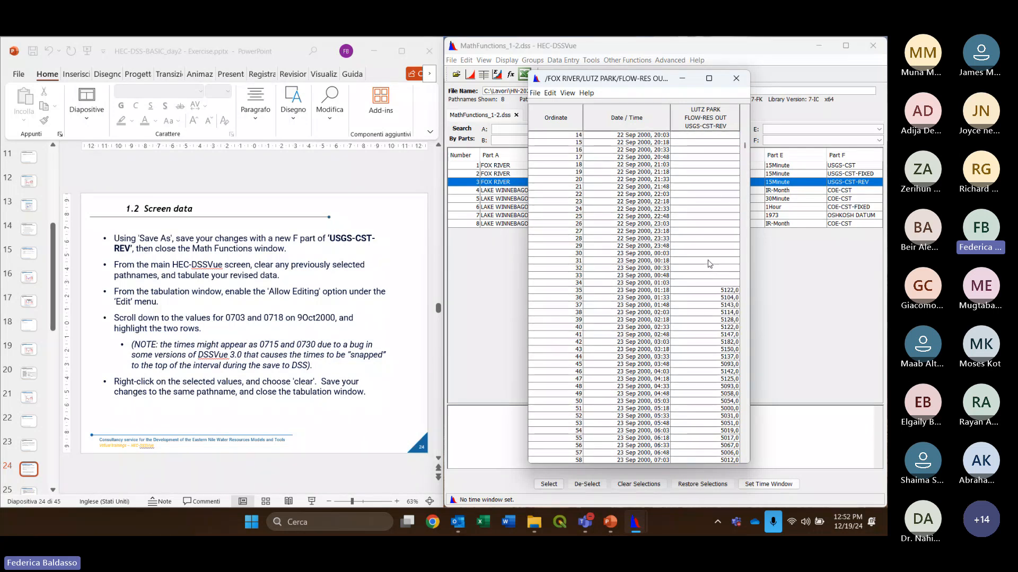
scroll(709, 263, up, 5)
click(549, 93)
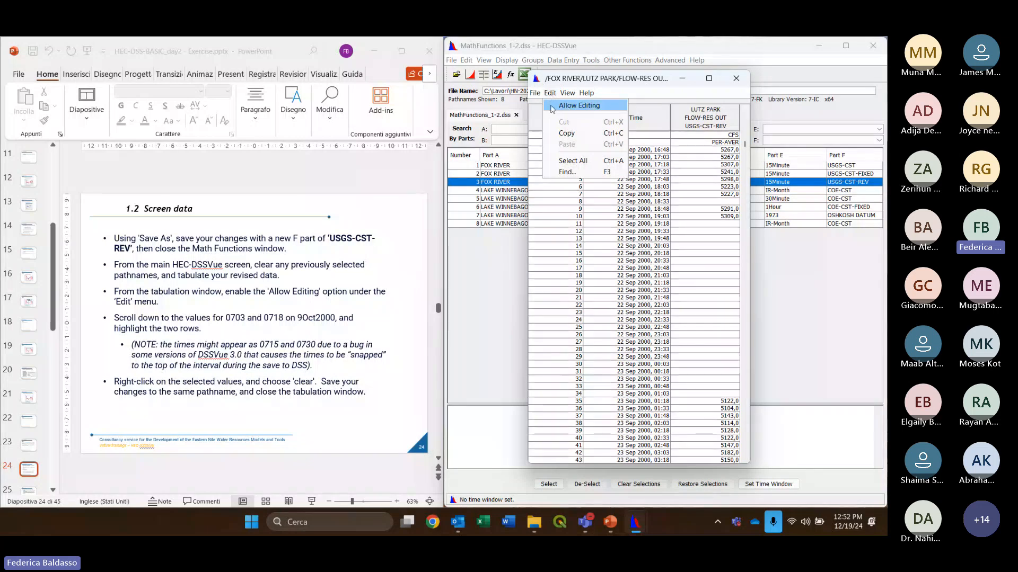
click(584, 106)
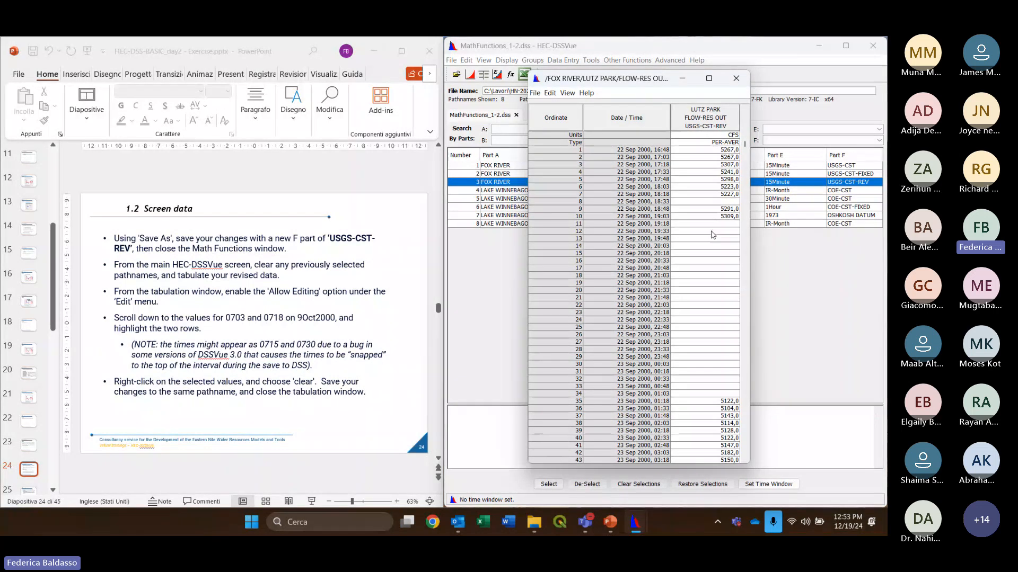
Find the 07:03 and 07:18 flow values on 9 October 2000 in the tabulated USGS-CST-REV data
scroll(713, 235, down, 15)
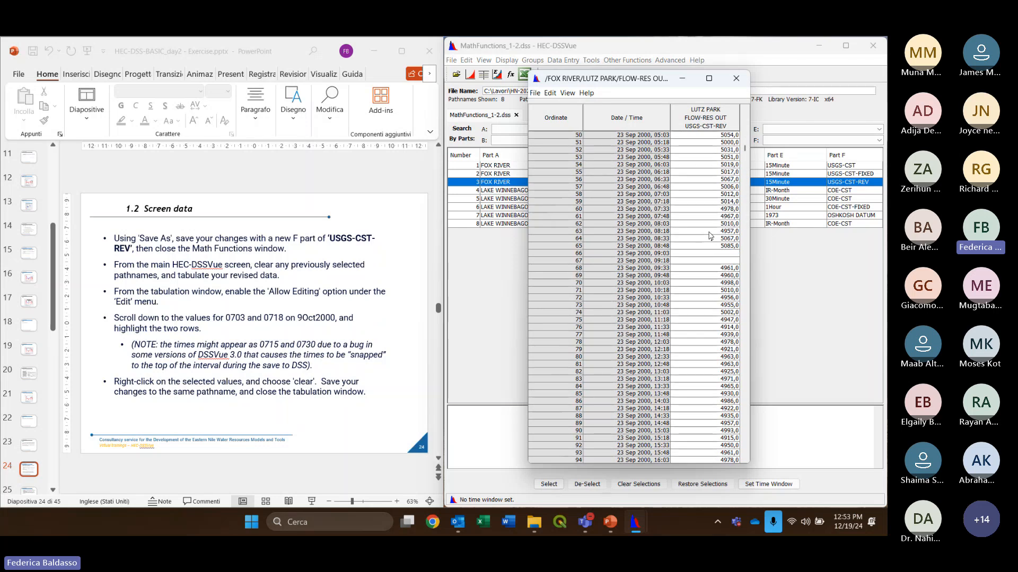
scroll(710, 236, down, 11)
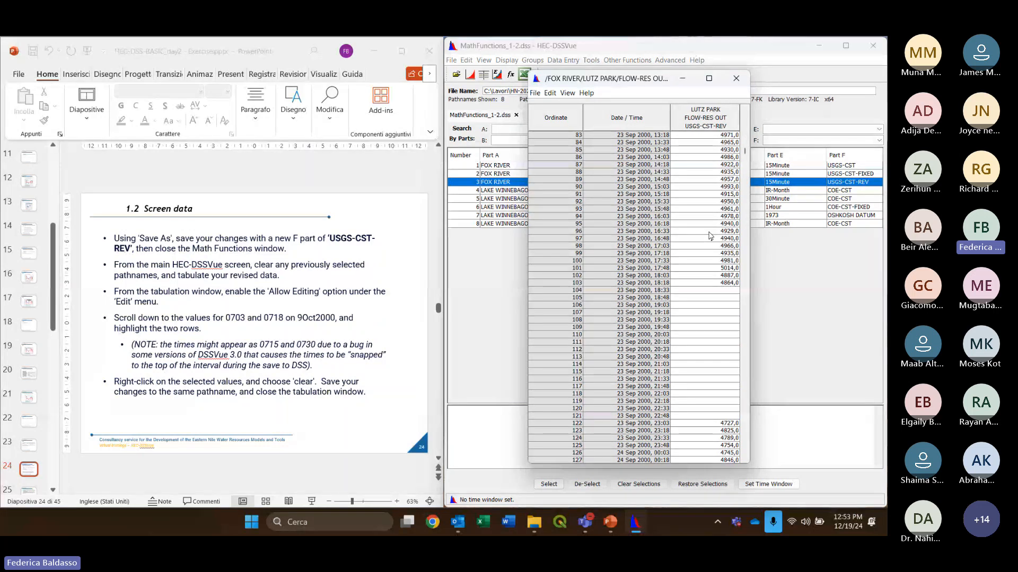
scroll(709, 235, down, 20)
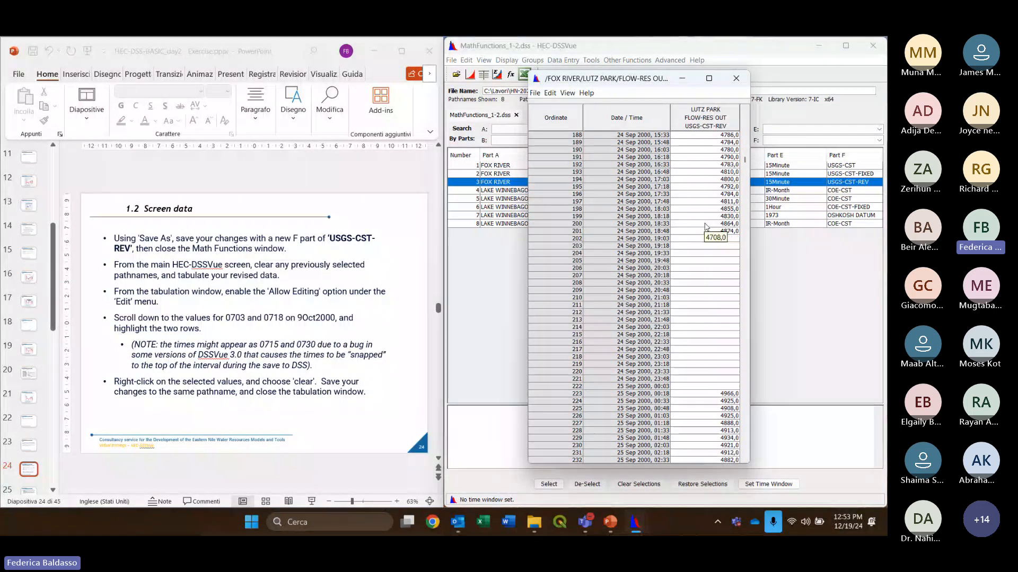
scroll(705, 230, down, 20)
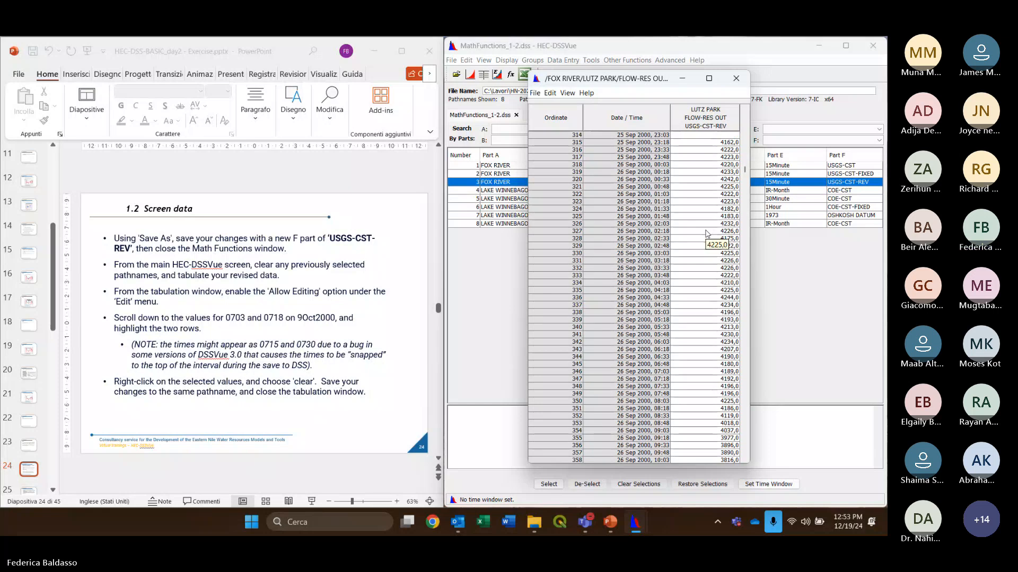
scroll(706, 233, down, 20)
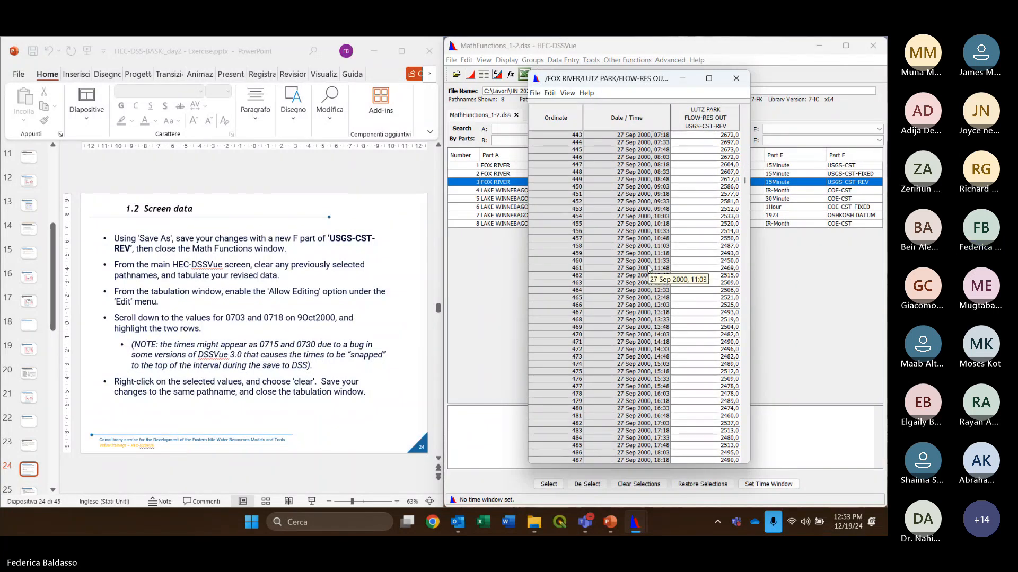
scroll(649, 268, down, 20)
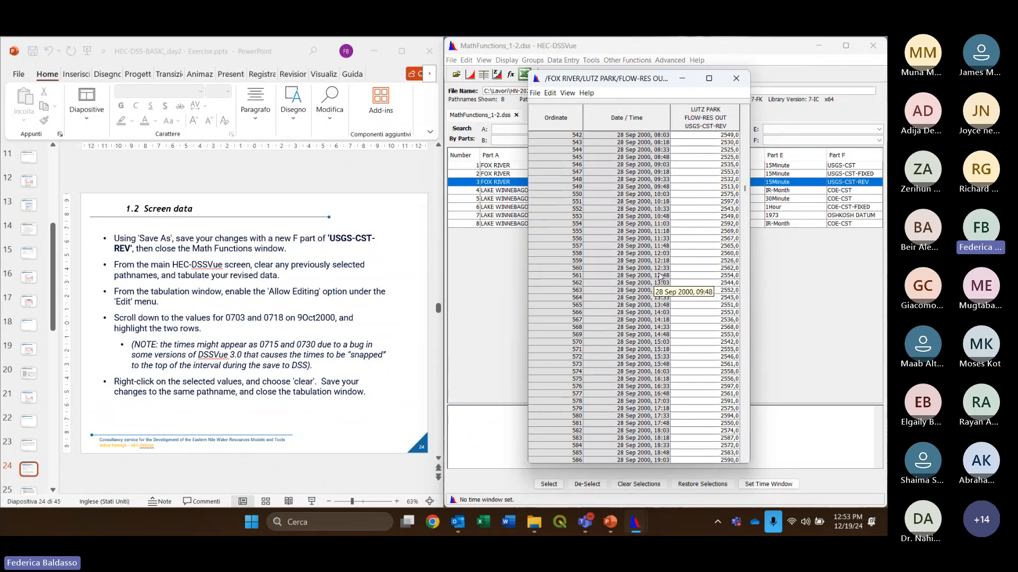
drag(745, 191, 762, 264)
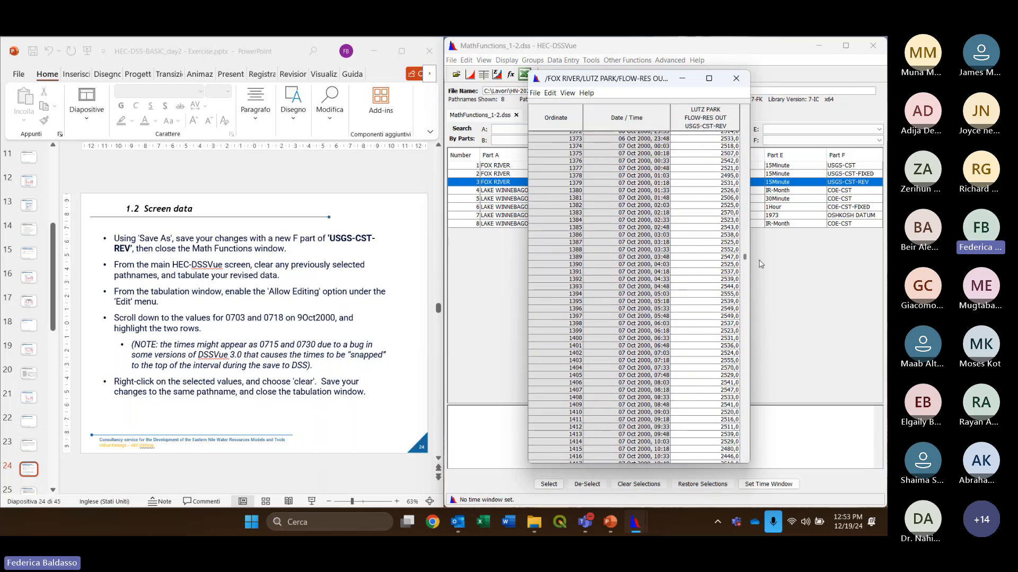
scroll(697, 272, down, 20)
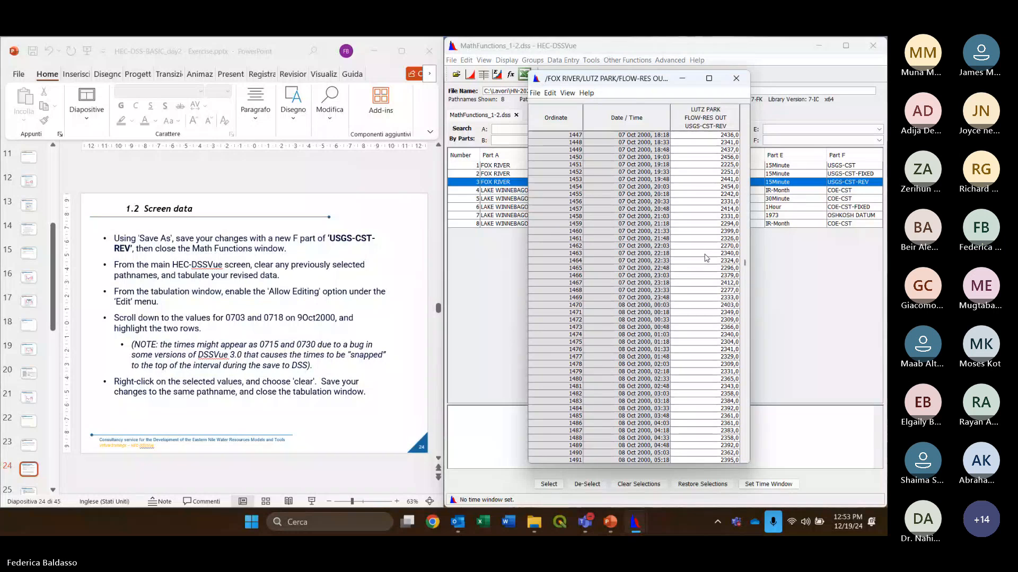
scroll(707, 258, down, 20)
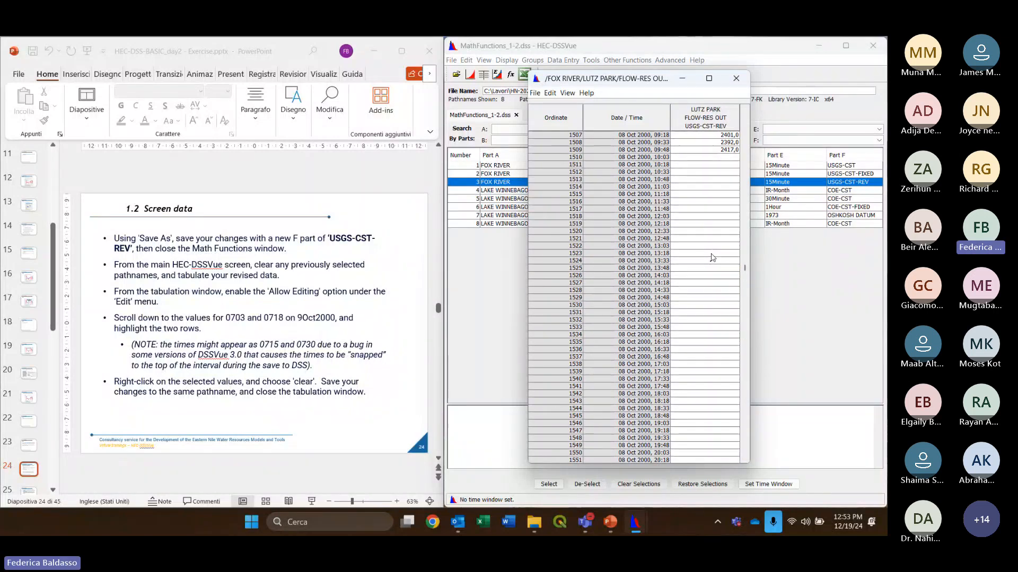
scroll(712, 257, down, 17)
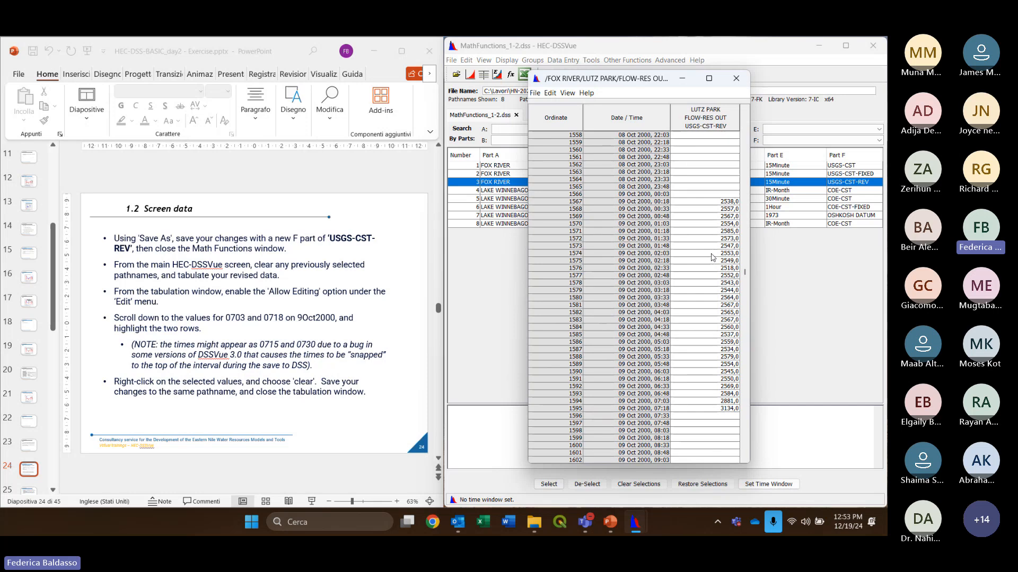
scroll(712, 257, down, 2)
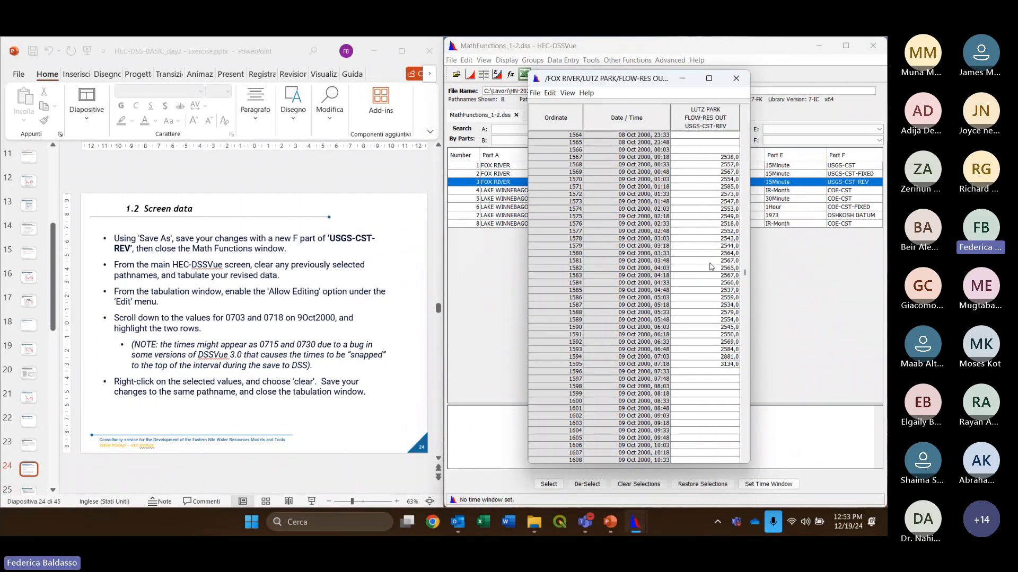
scroll(705, 297, down, 1)
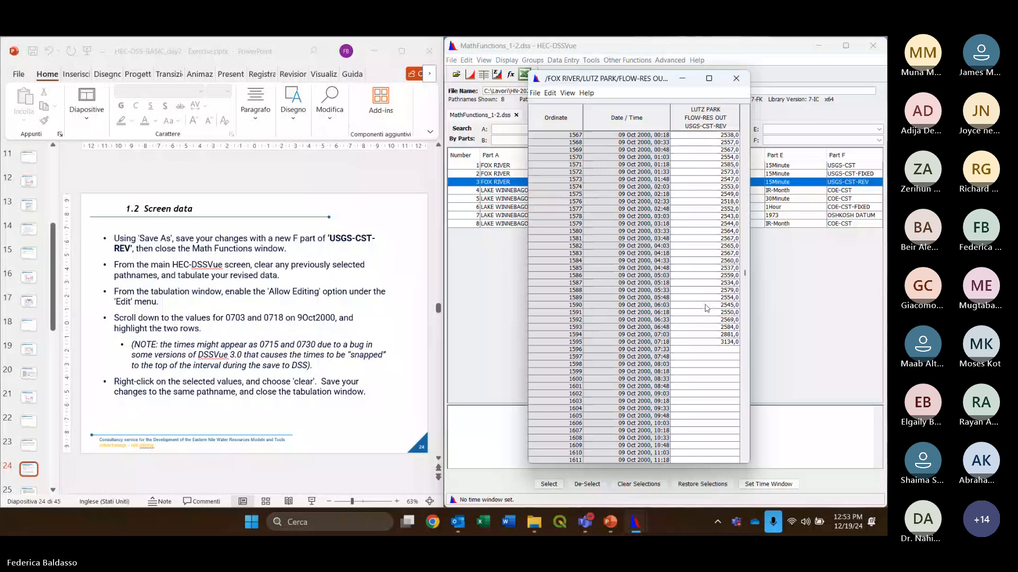
Remove the two flow values at 07:03 and 07:18 on 9 October 2000 from the table
double_click(707, 335)
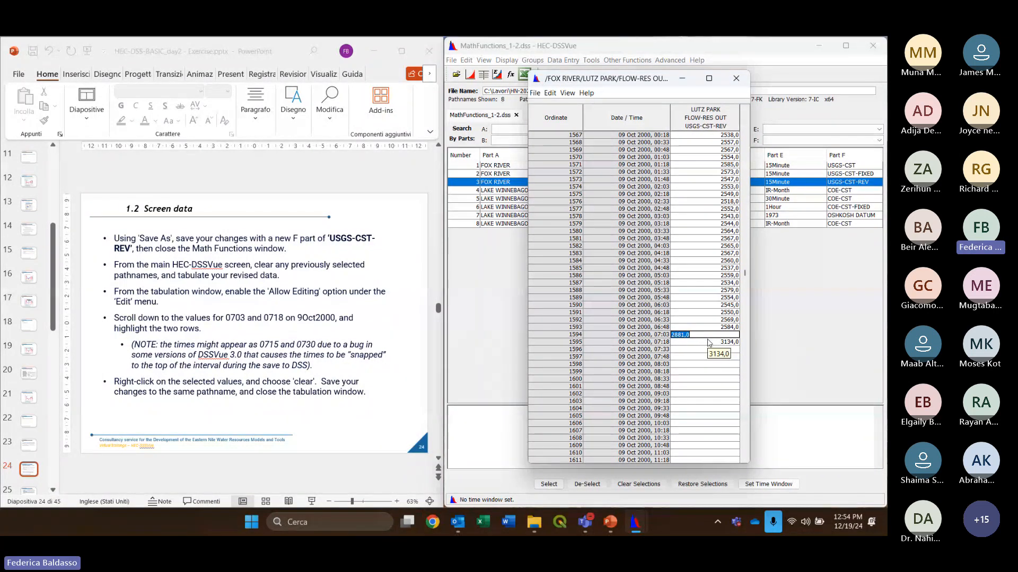
double_click(708, 342)
click(705, 335)
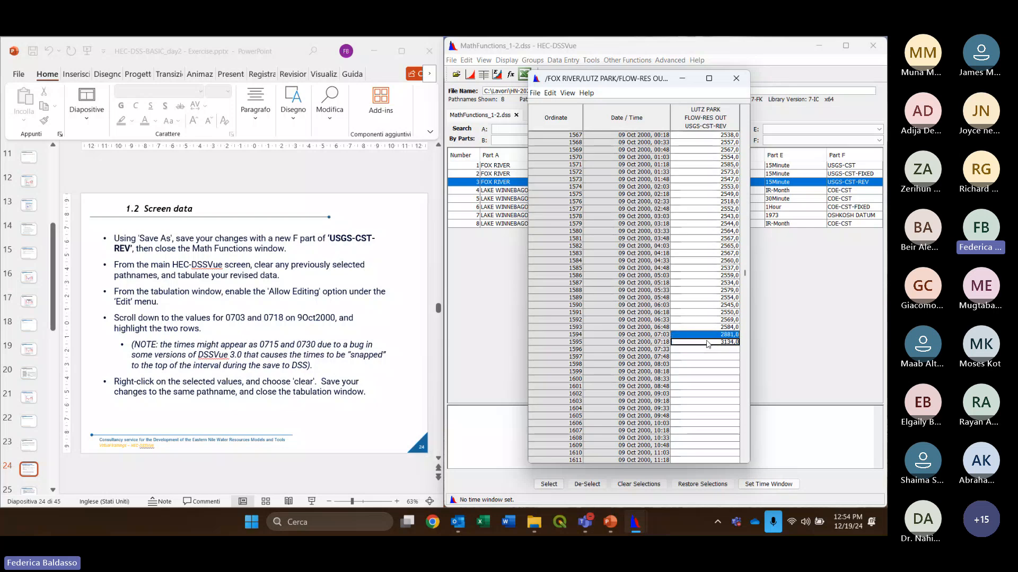
drag(708, 335, 708, 342)
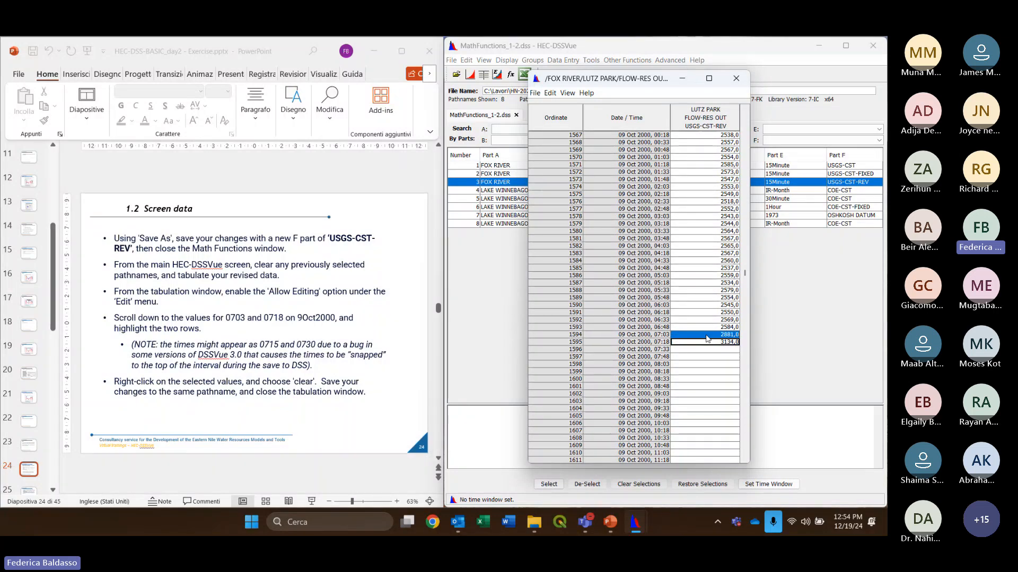
right_click(715, 336)
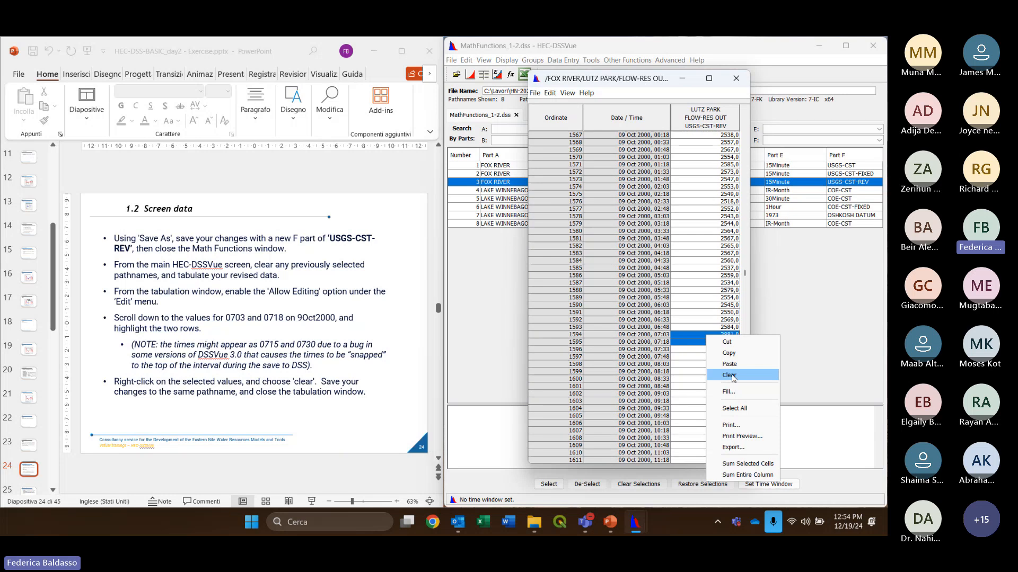
click(689, 336)
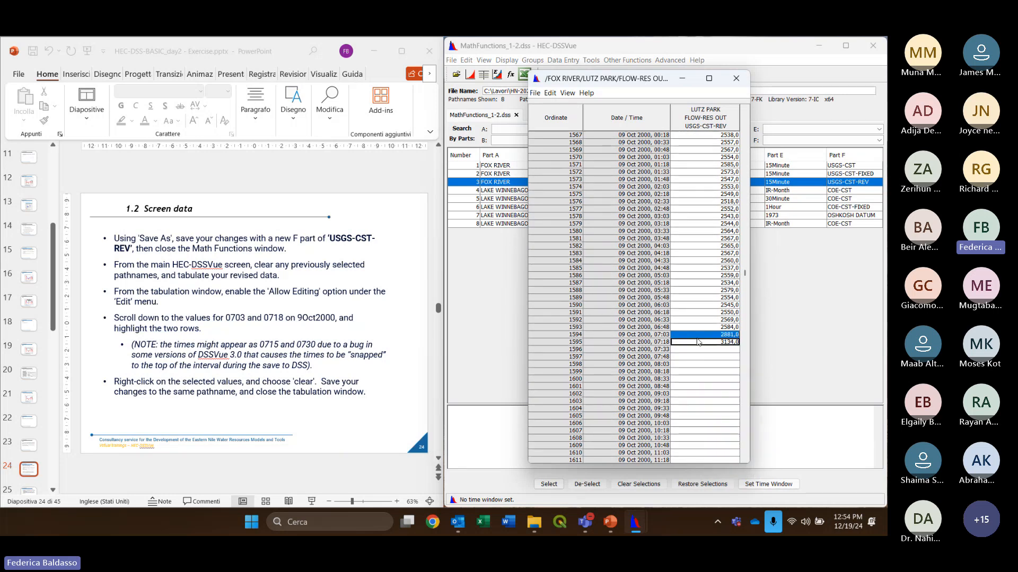
shift+click(698, 342)
click(550, 93)
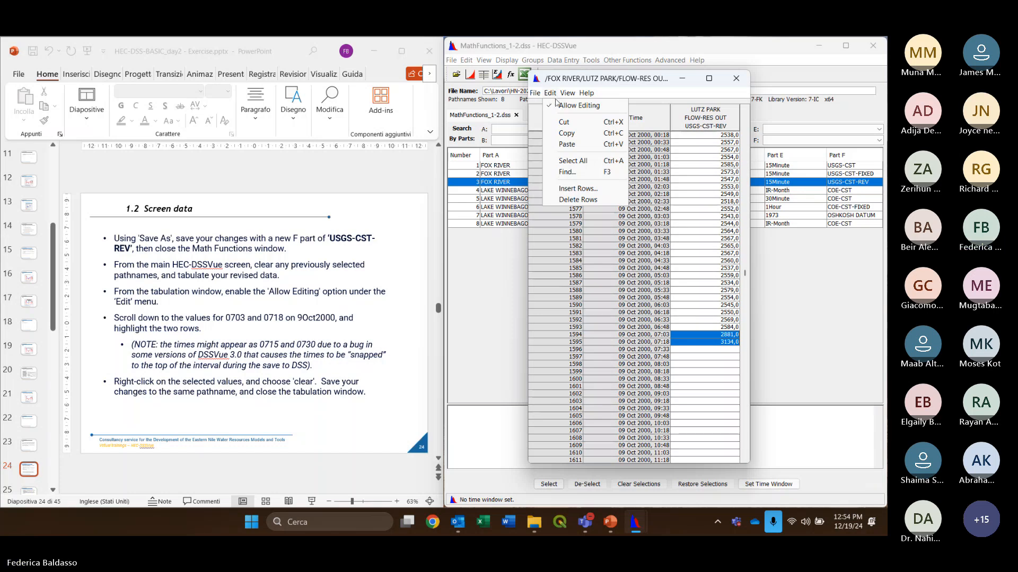
click(587, 200)
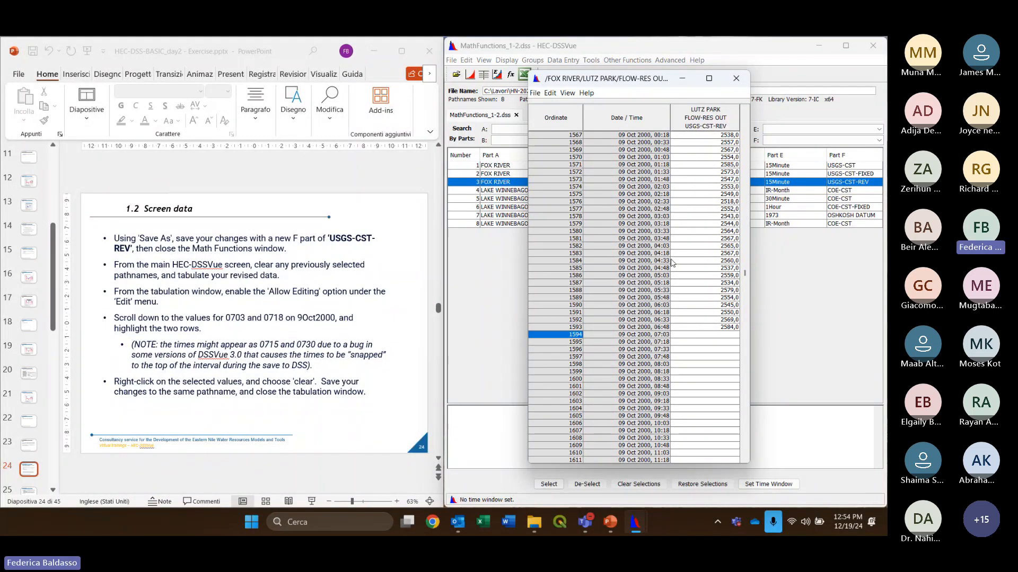
Save the edited table to the same USGS-CST-REV pathname
click(535, 92)
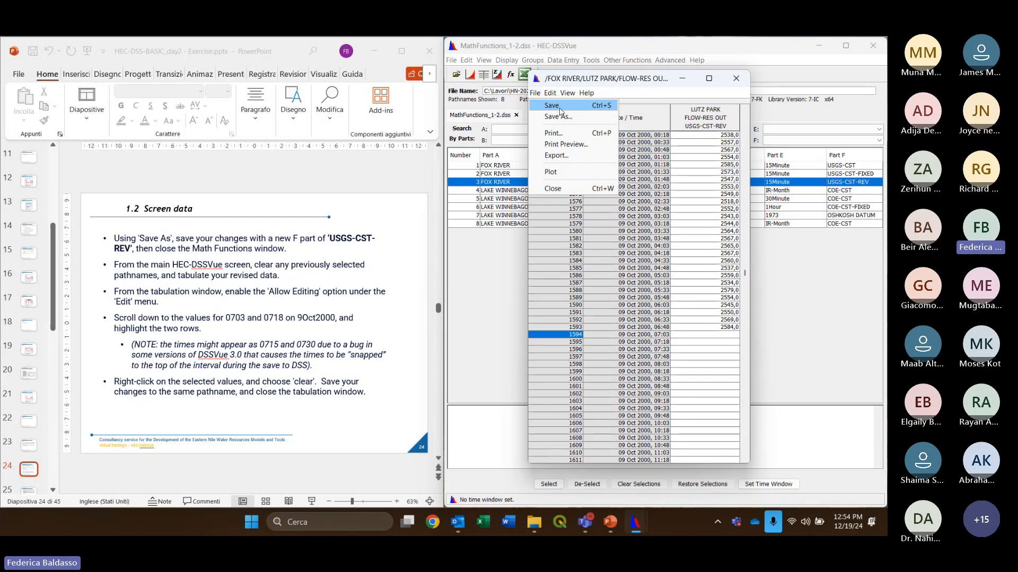
click(558, 110)
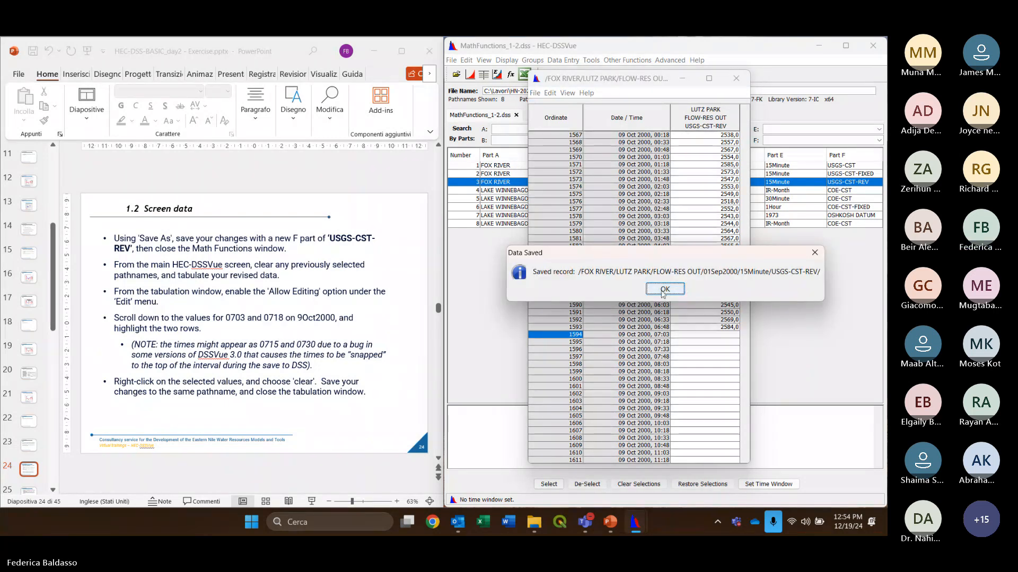
click(664, 289)
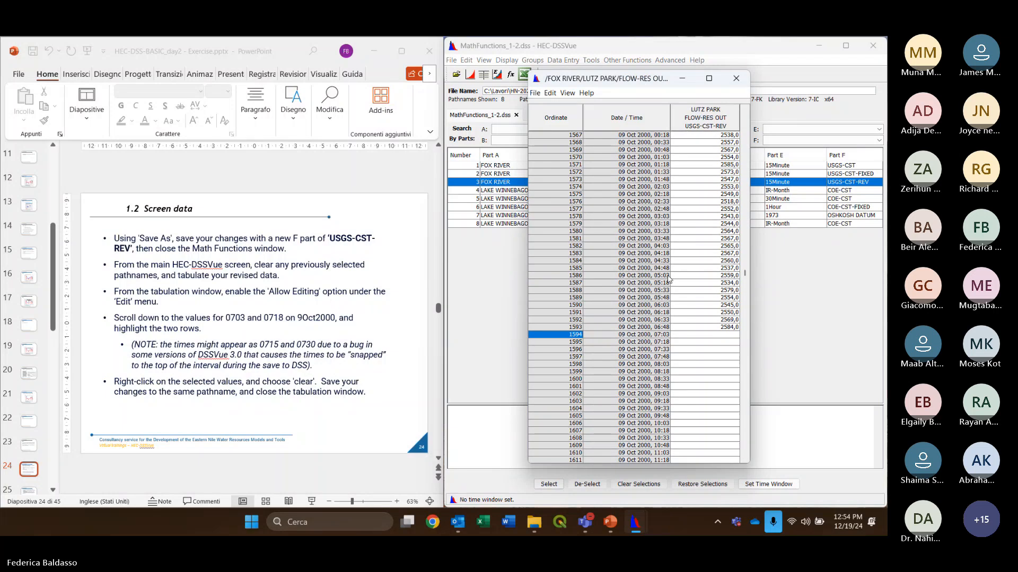
Close the table and plot the LUTZ PARK USGS-CST and USGS-CST-REV flow records together
click(734, 79)
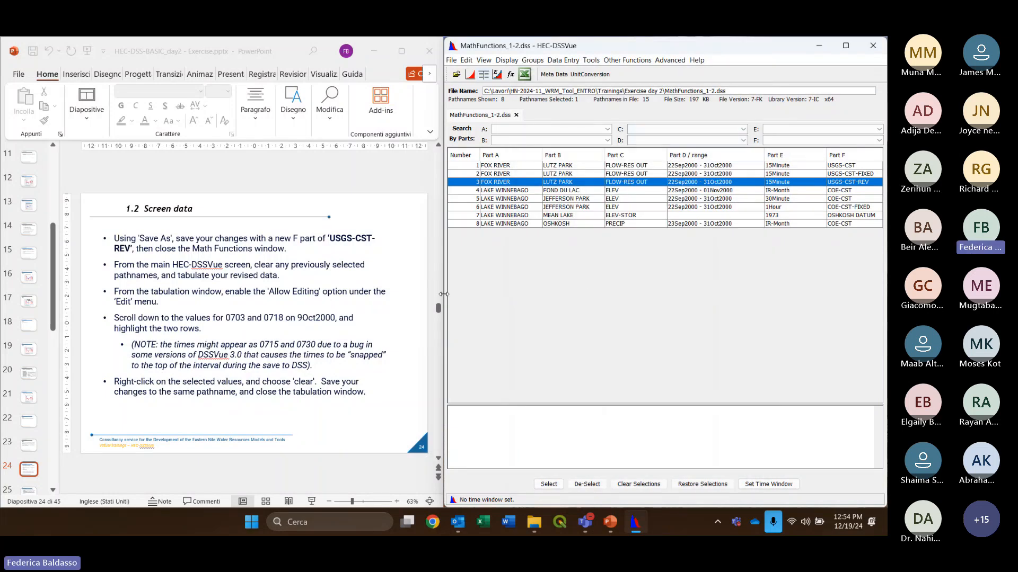
click(351, 326)
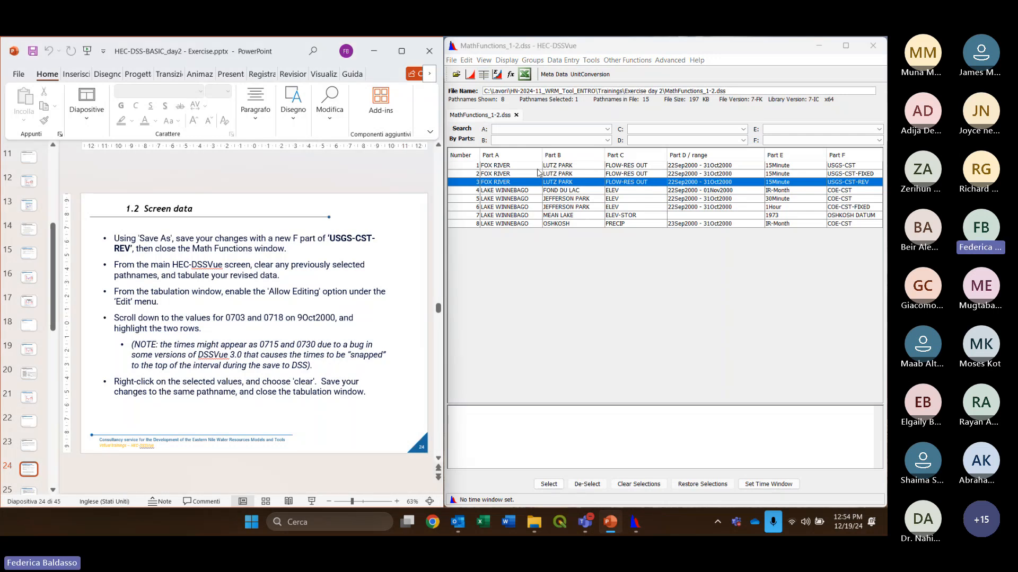
click(516, 166)
ctrl+click(513, 182)
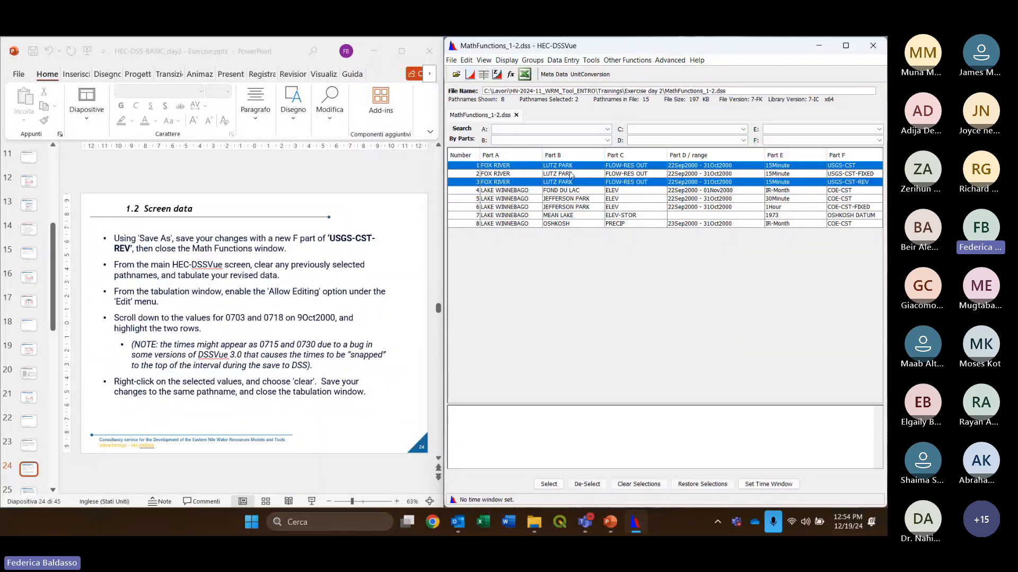
click(471, 76)
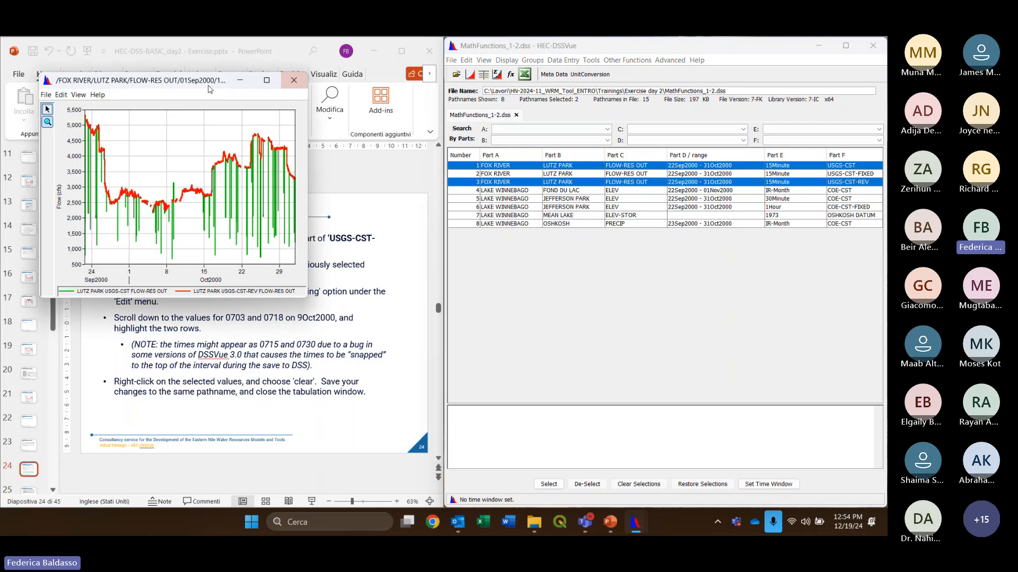
drag(208, 87, 657, 133)
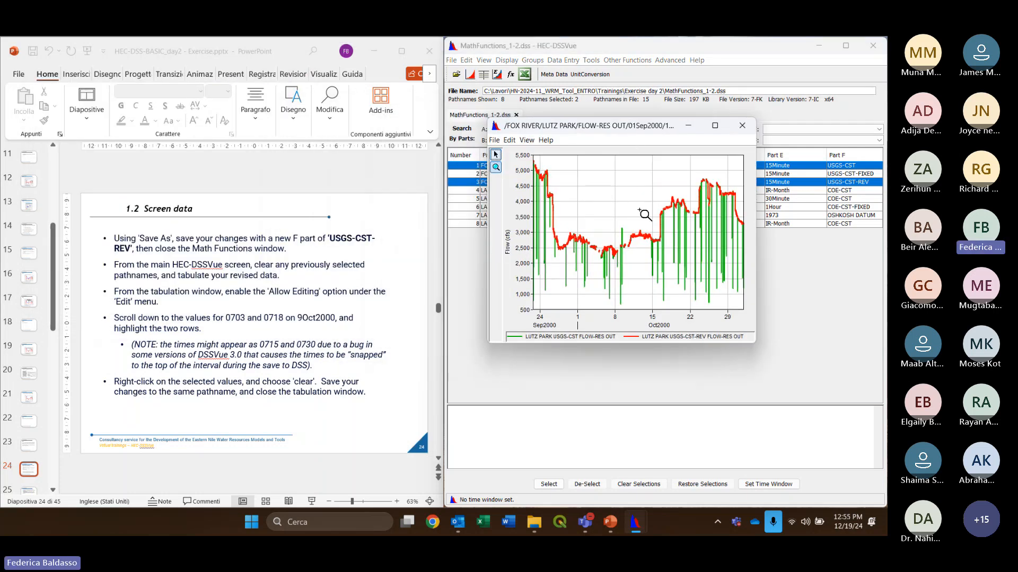
Examine the removed spike on 9 October 2000 up close in the plot, and close the plot
drag(618, 225, 628, 253)
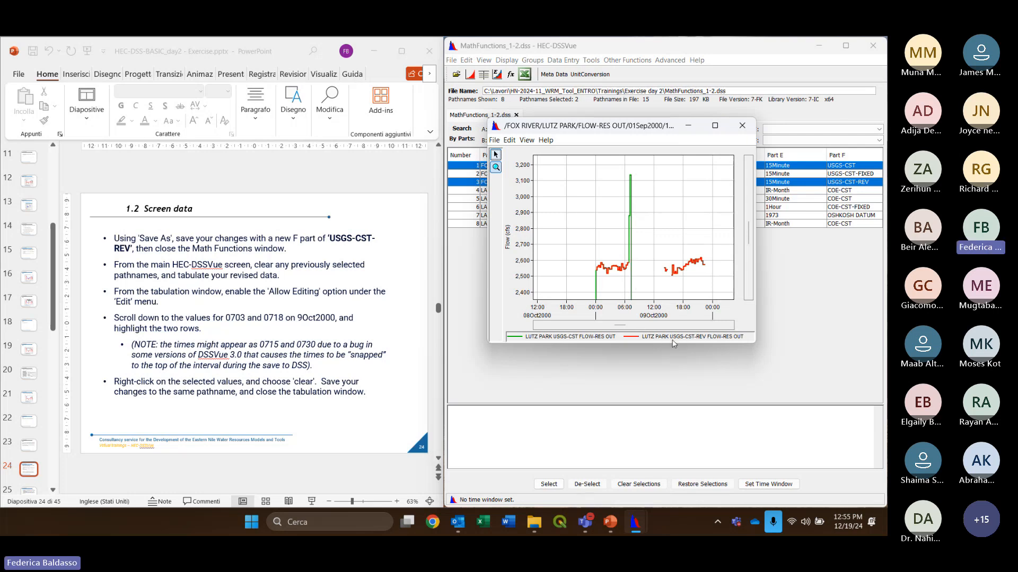
right_click(649, 218)
right_click(649, 208)
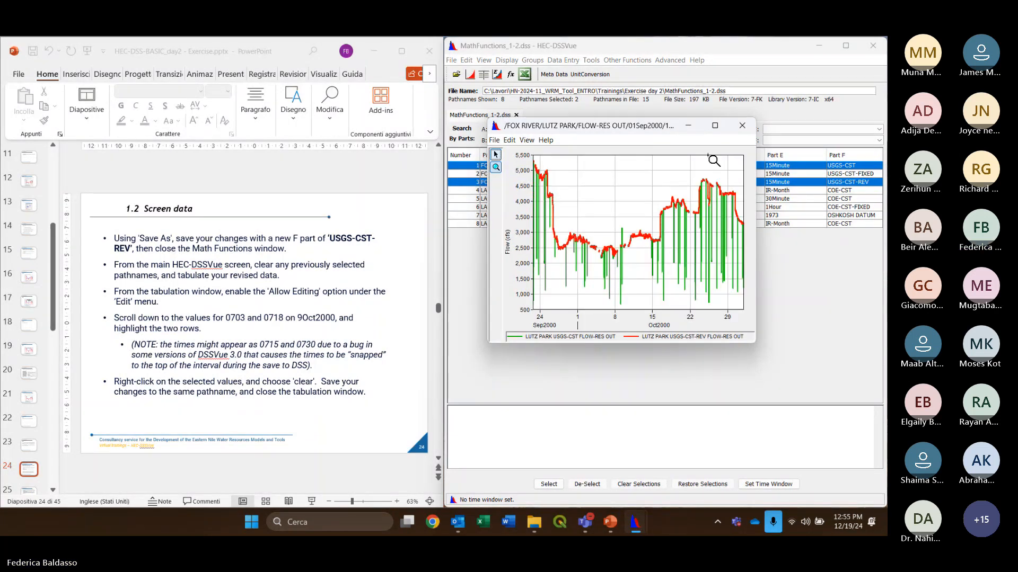
click(741, 126)
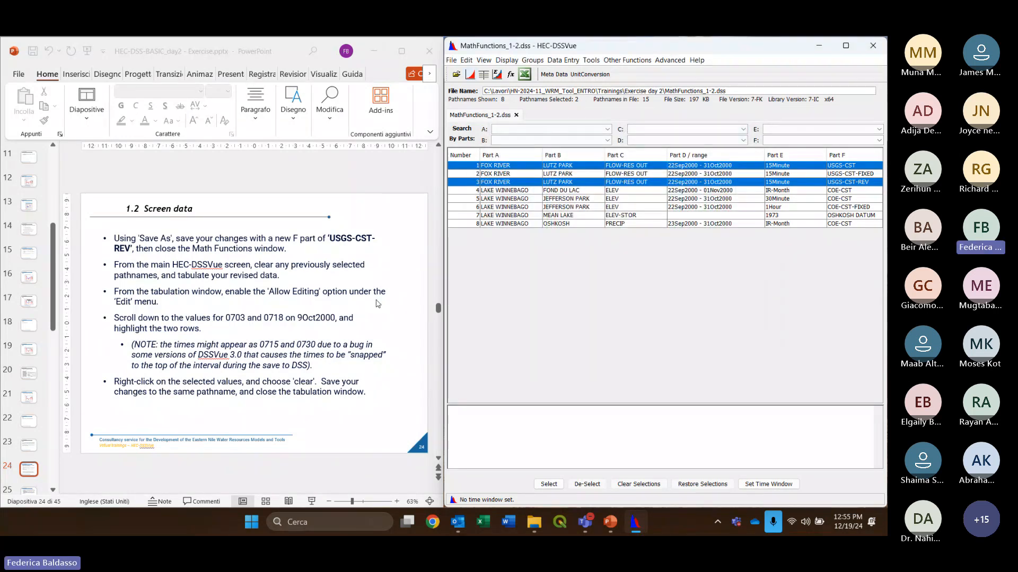
Go to the exercise slide on the October 25 spike, and replot both LUTZ PARK records to examine that day's dip up close
scroll(394, 298, down, 1)
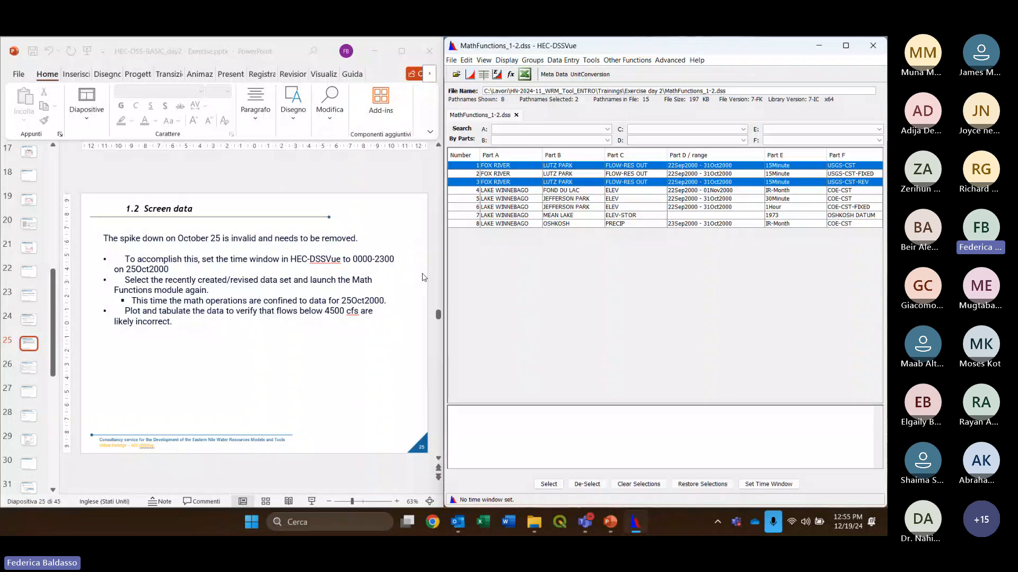
click(470, 74)
drag(220, 85, 665, 135)
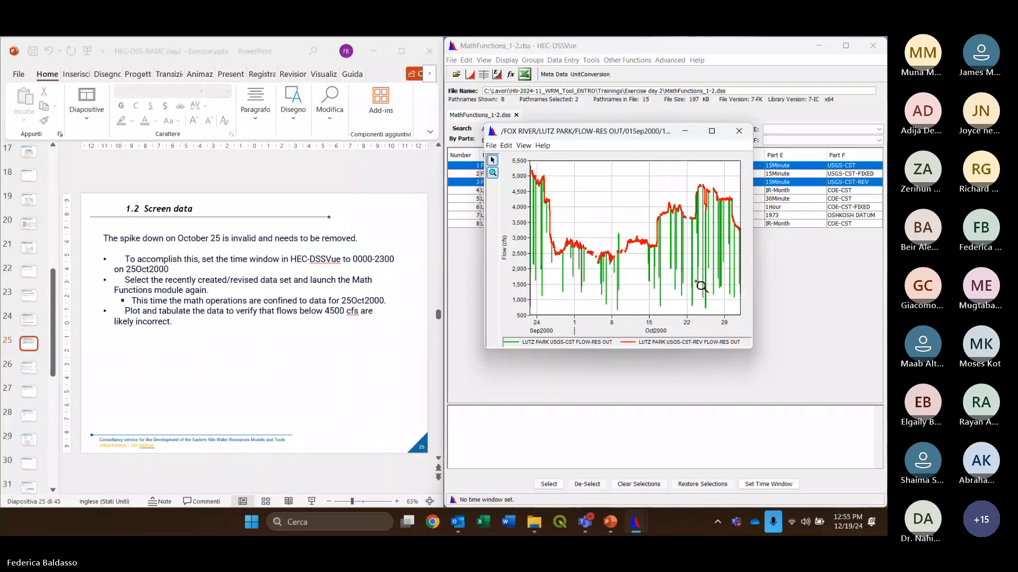
drag(703, 185, 711, 216)
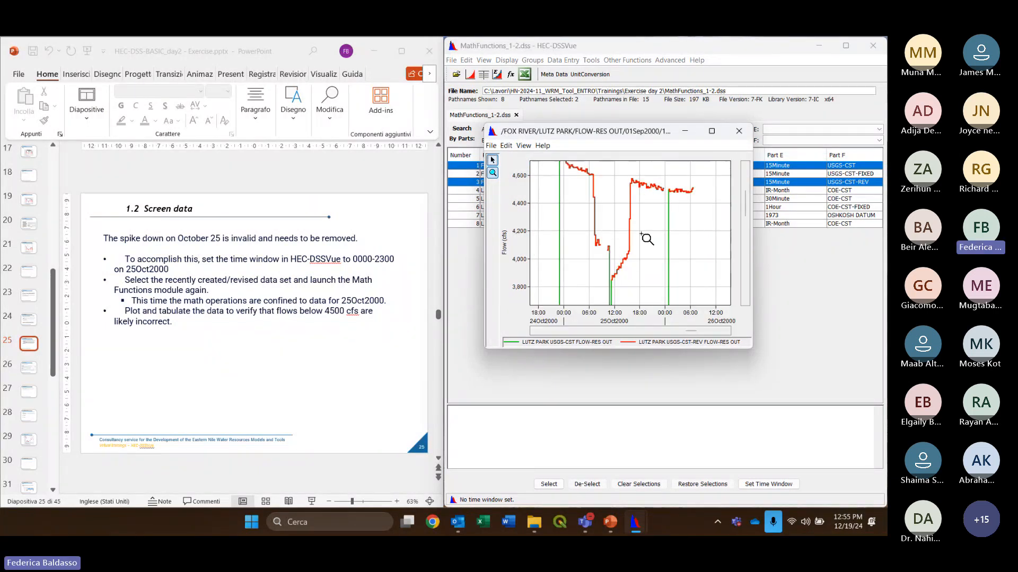
drag(591, 240, 600, 266)
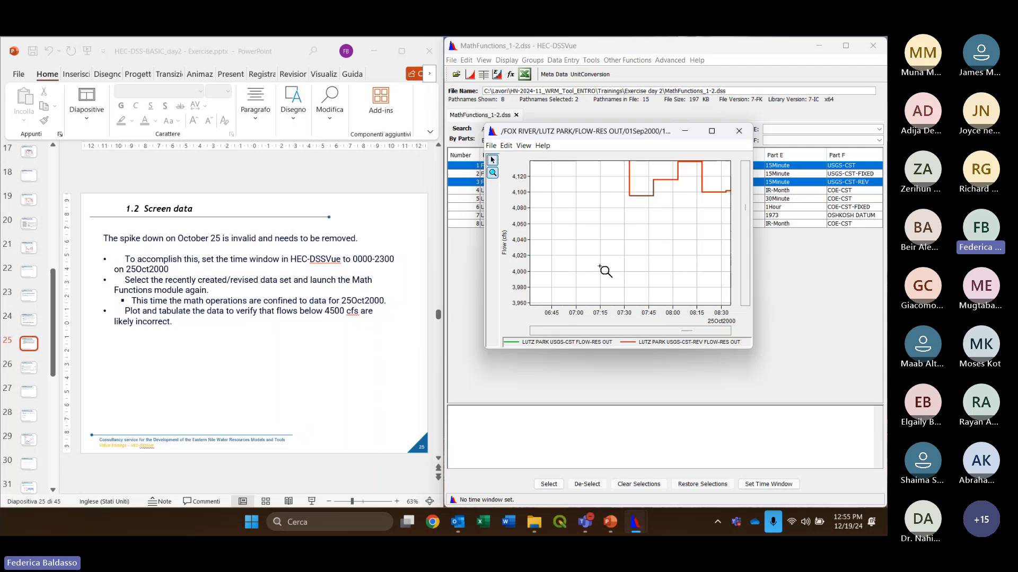
right_click(622, 239)
right_click(622, 239)
right_click(622, 239)
right_click(621, 239)
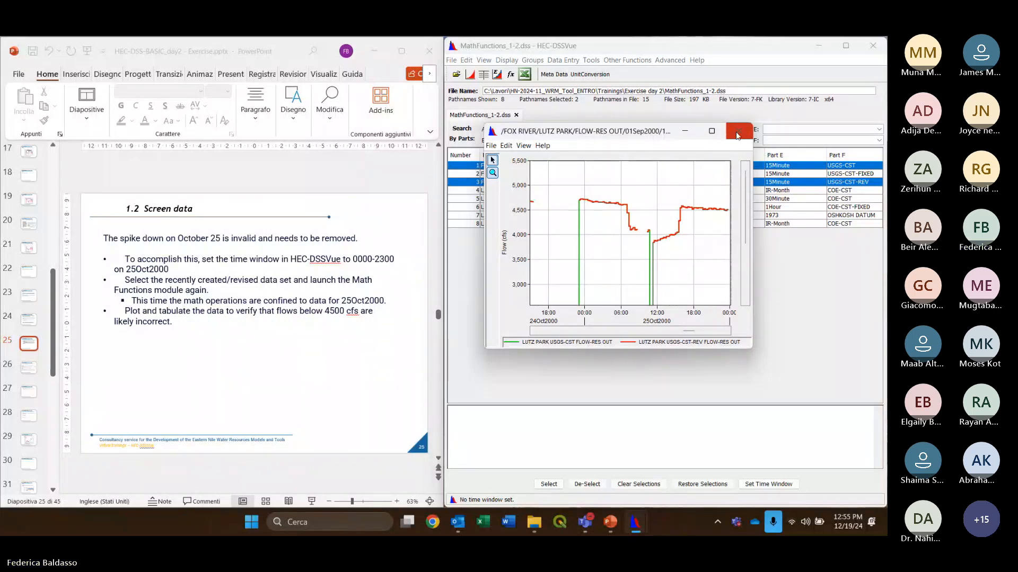
click(746, 134)
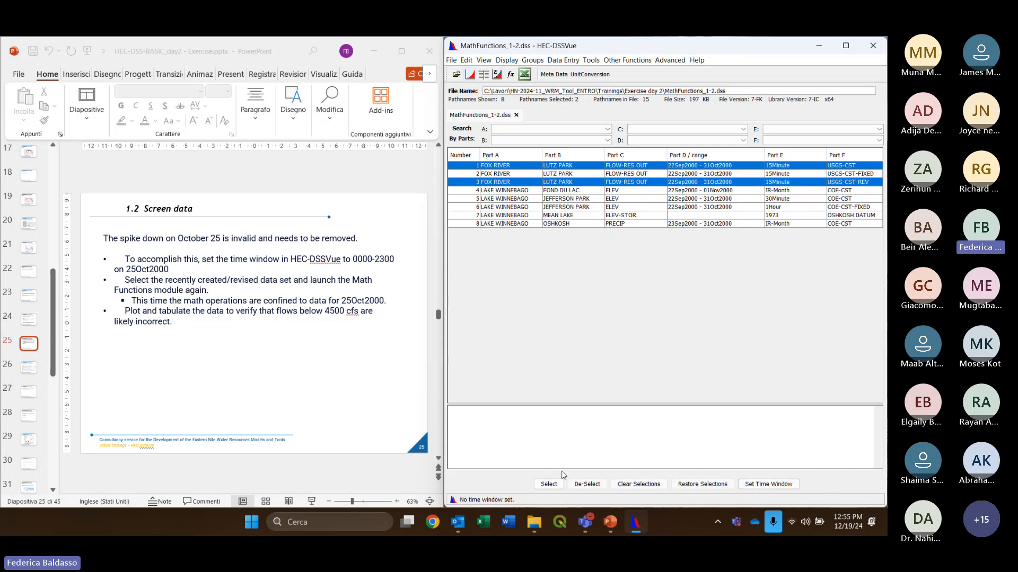
Choose a specific time window with a start of 25 Oct 2000 at 00:00
click(764, 486)
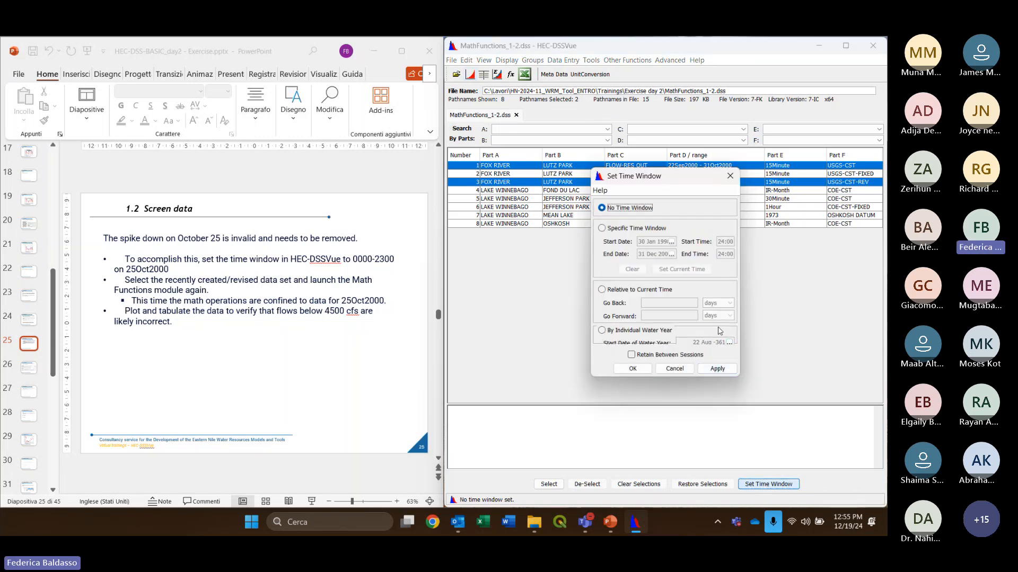
click(609, 229)
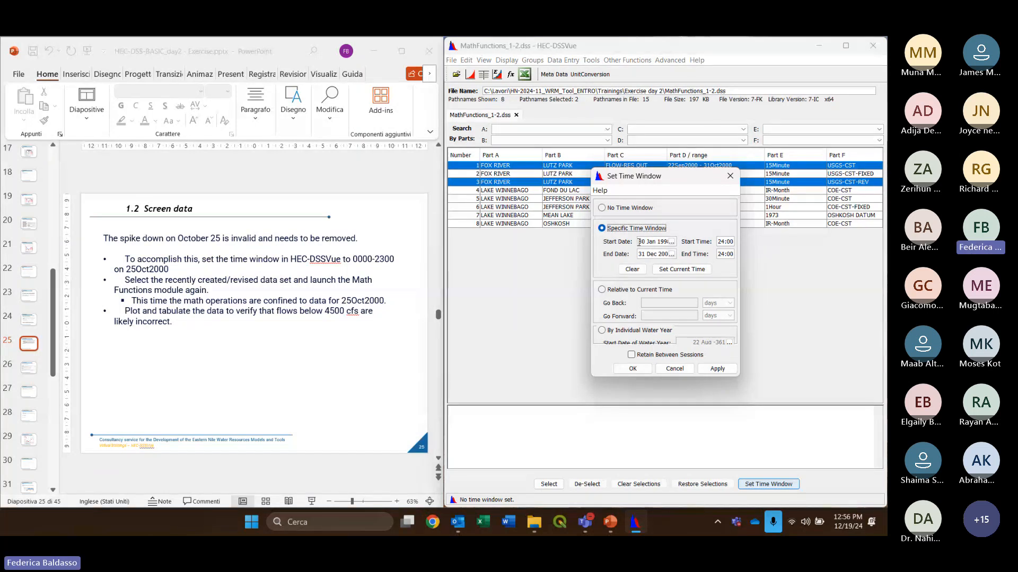
drag(639, 242, 680, 244)
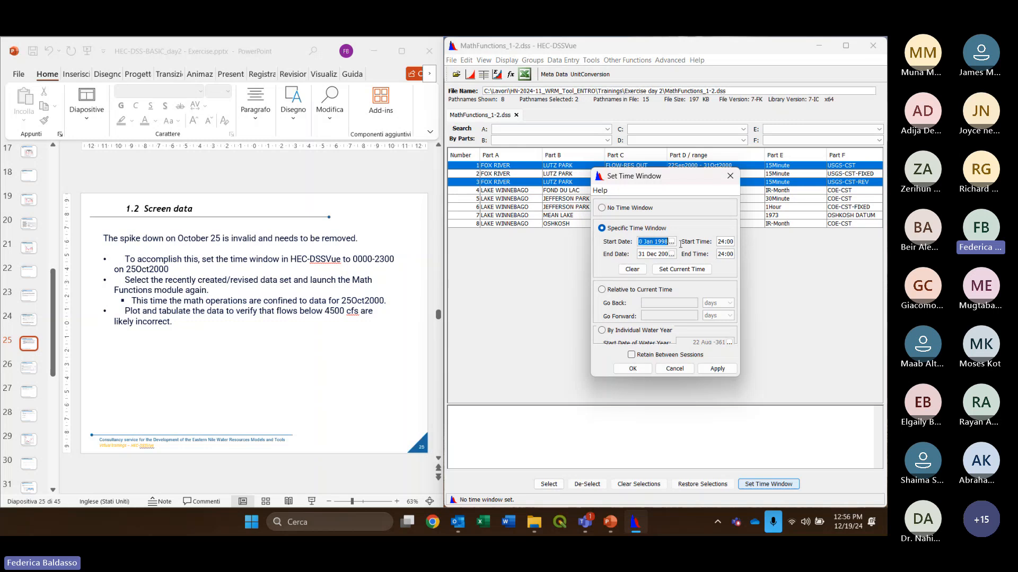
text(25 oct 20)
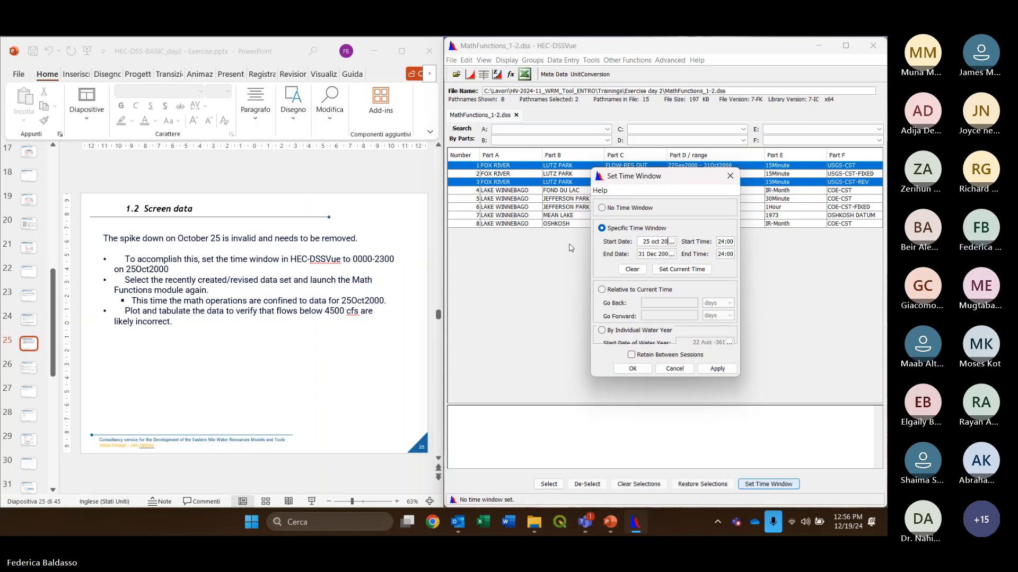
text(0)
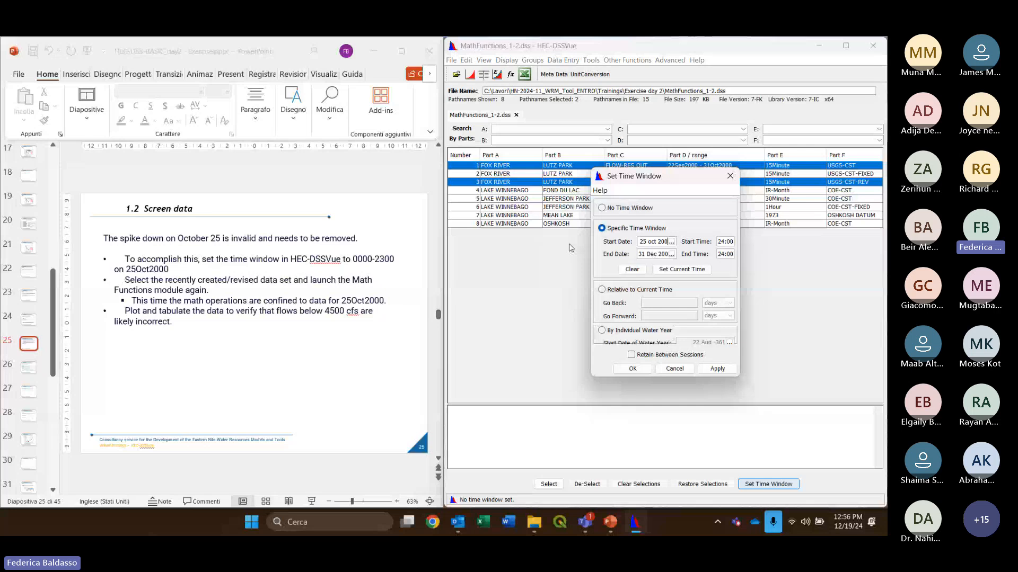
text(0)
double_click(719, 241)
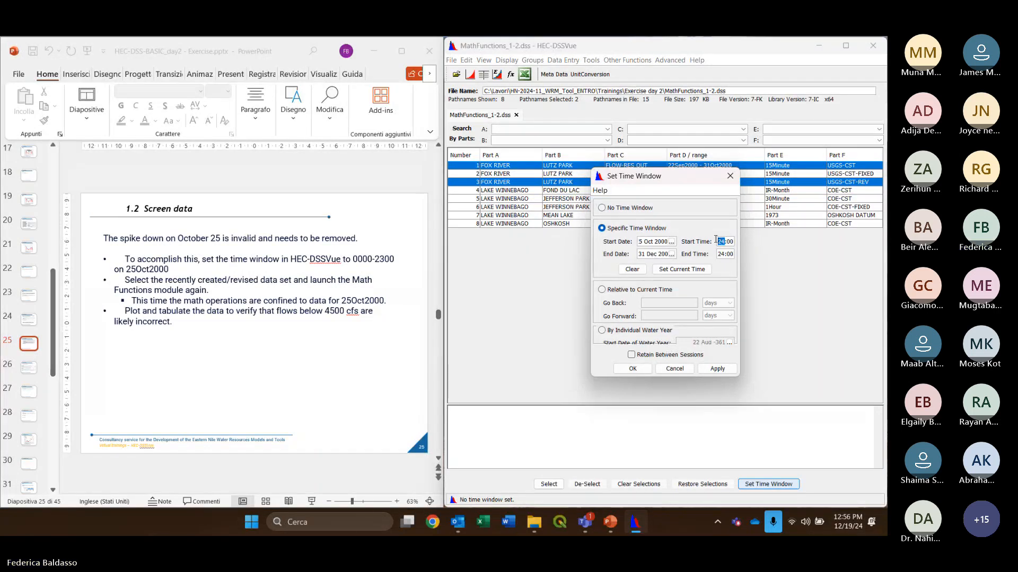
text(00)
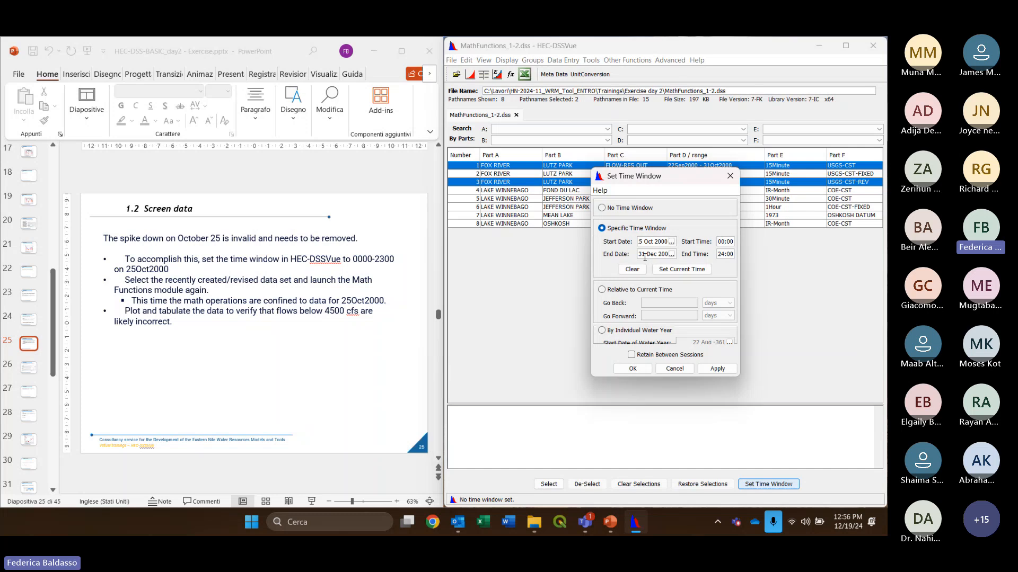
Set the end of the time window to 25 Oct 2000 at 23:00 and accept the window
triple_click(647, 256)
text(31)
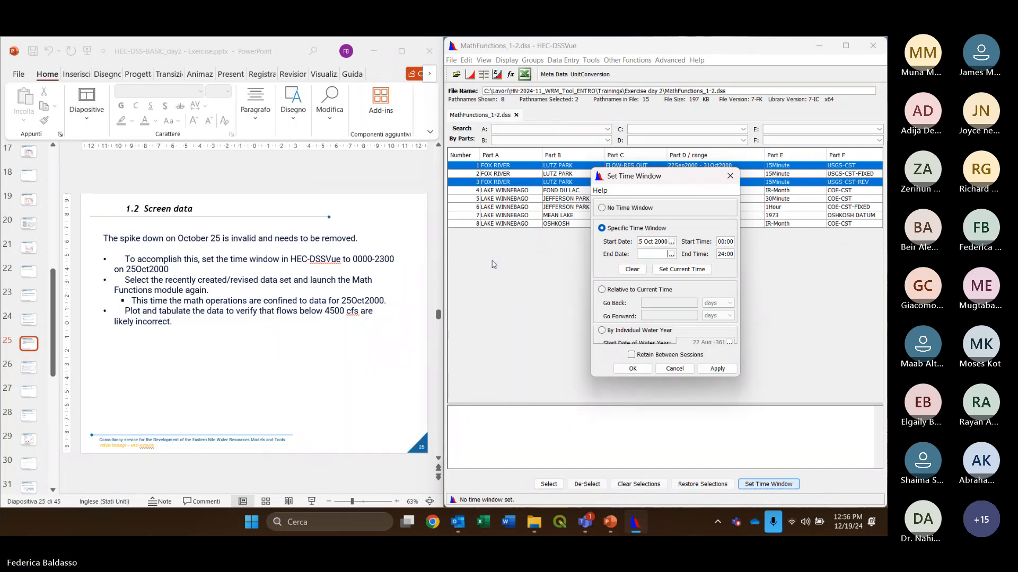
text( oct 2000)
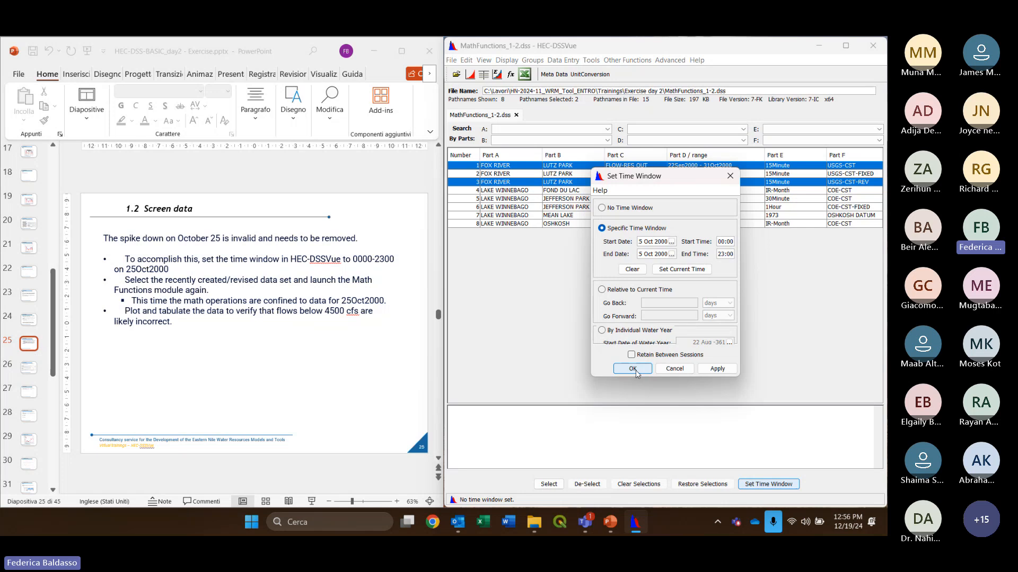
click(633, 368)
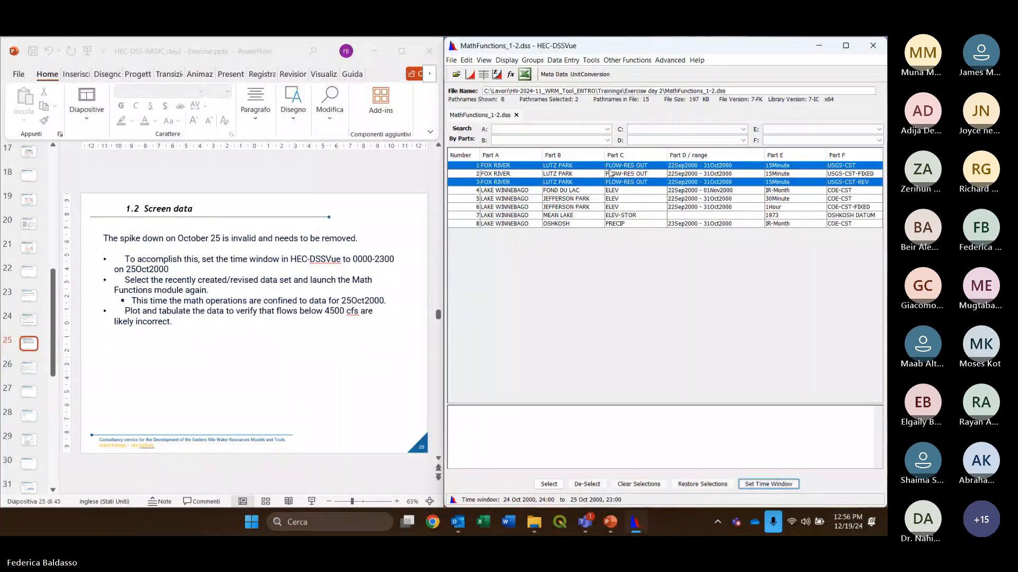
View both LUTZ PARK records plotted for the 25 October window, and go to the next exercise slide in PowerPoint
click(470, 74)
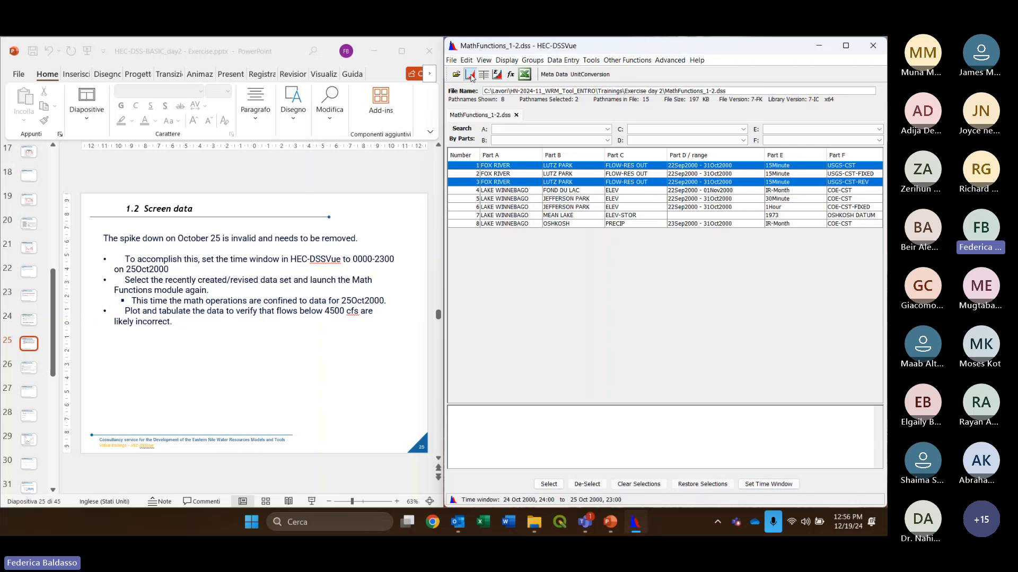
drag(187, 119, 576, 126)
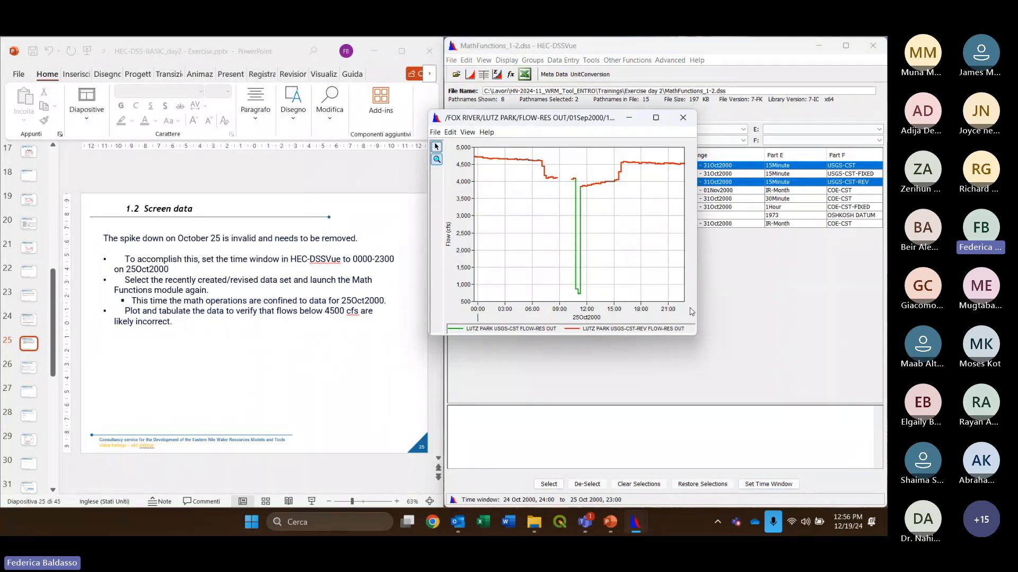
click(682, 121)
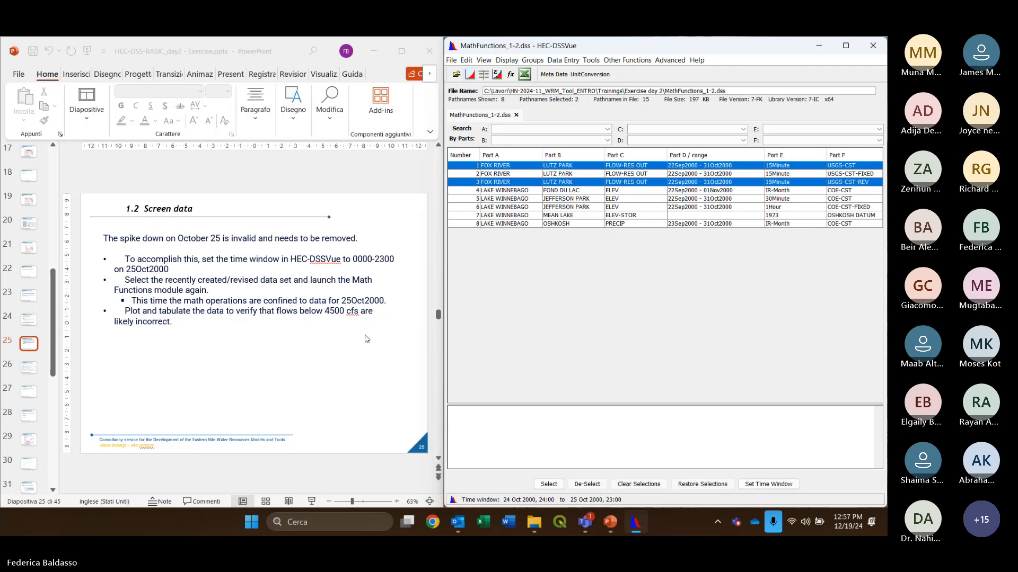
click(298, 336)
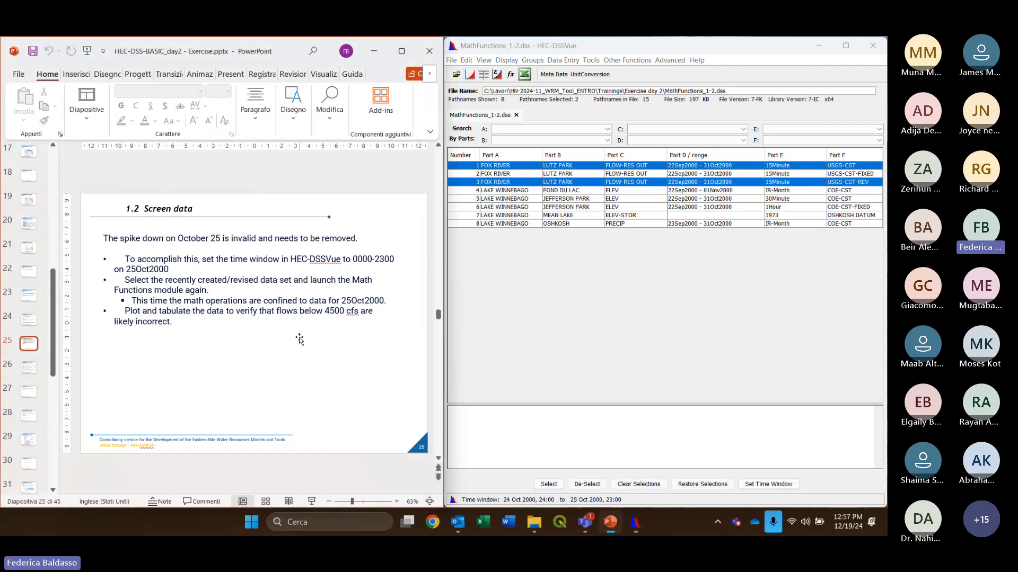
scroll(298, 336, down, 1)
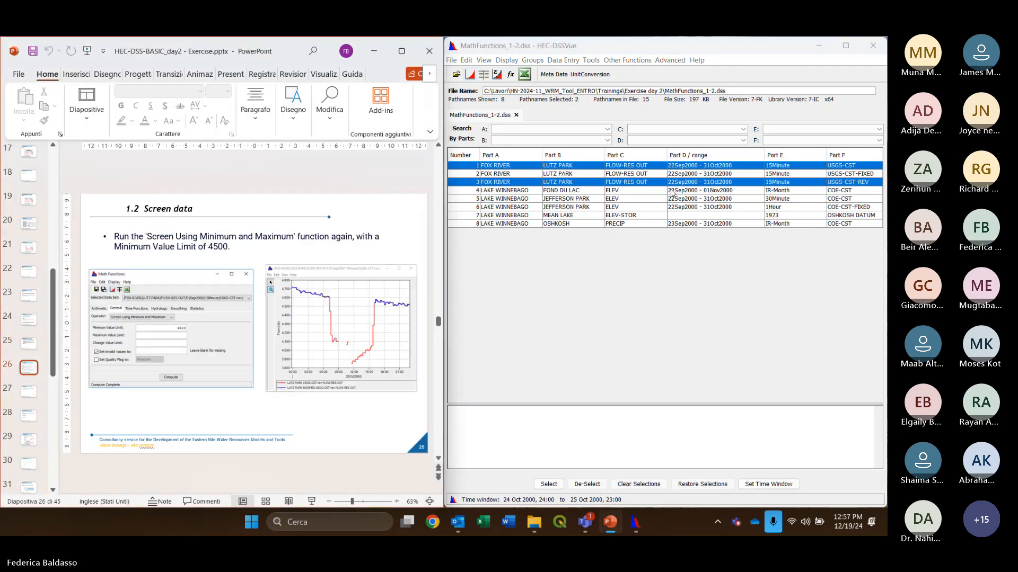
click(511, 74)
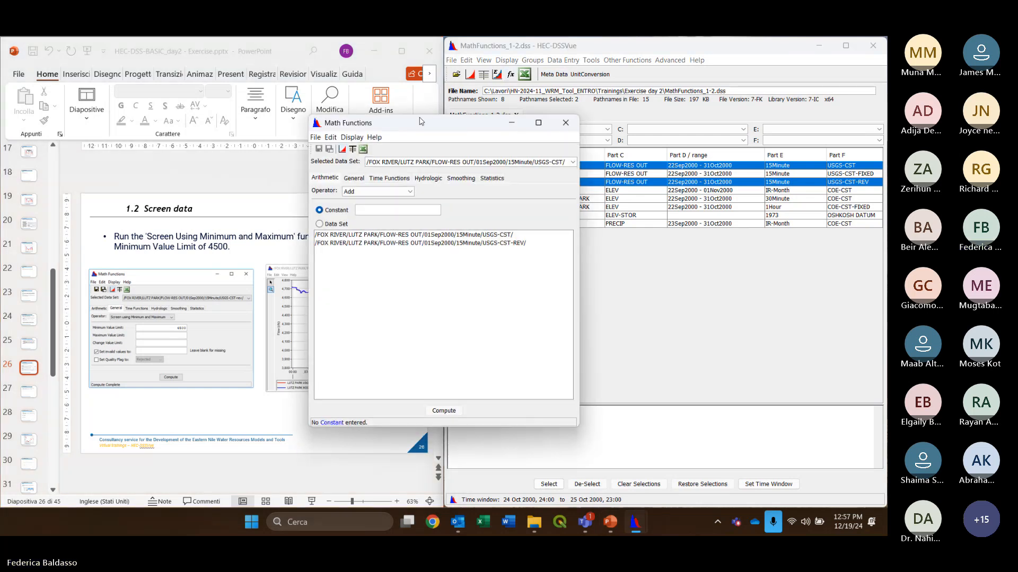
drag(345, 130, 578, 128)
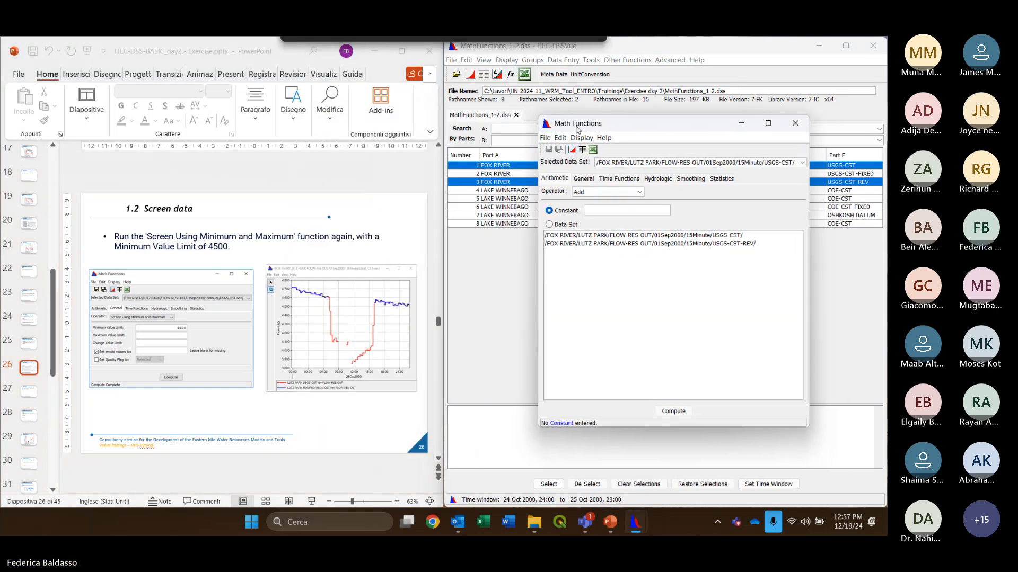
click(795, 123)
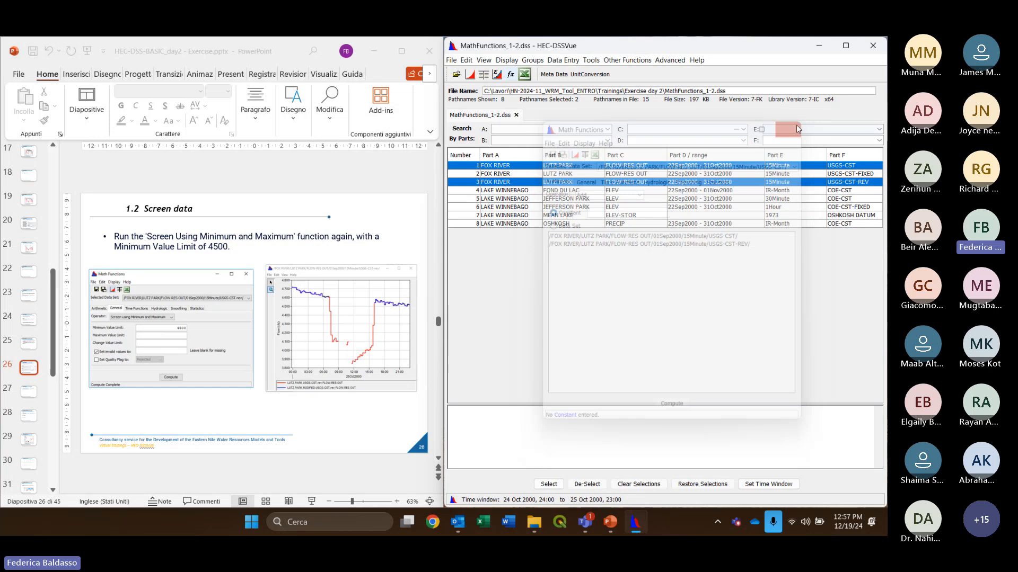
Select only the LUTZ PARK USGS-CST-REV record and open it in Math Functions
click(681, 208)
click(509, 182)
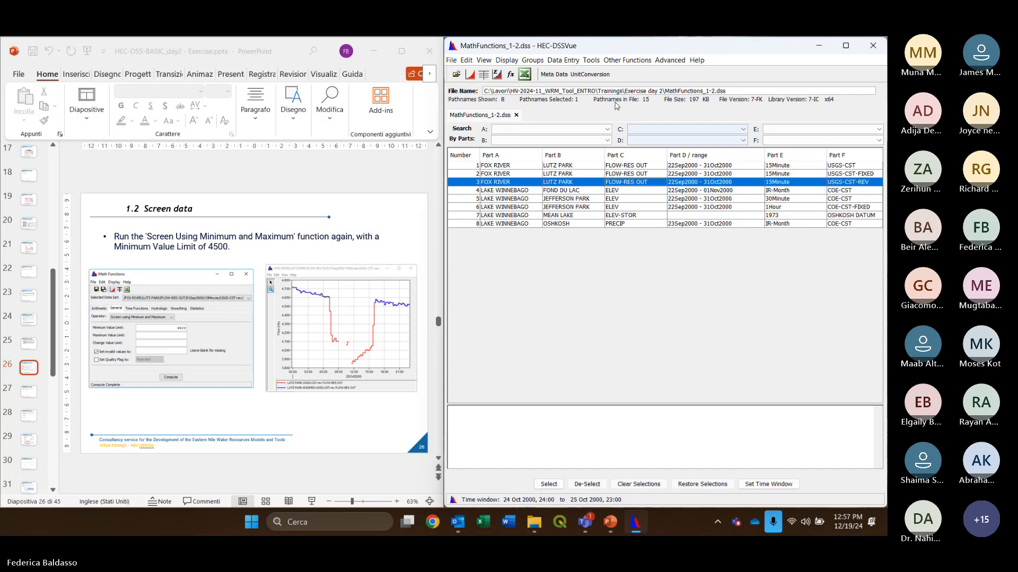
click(512, 75)
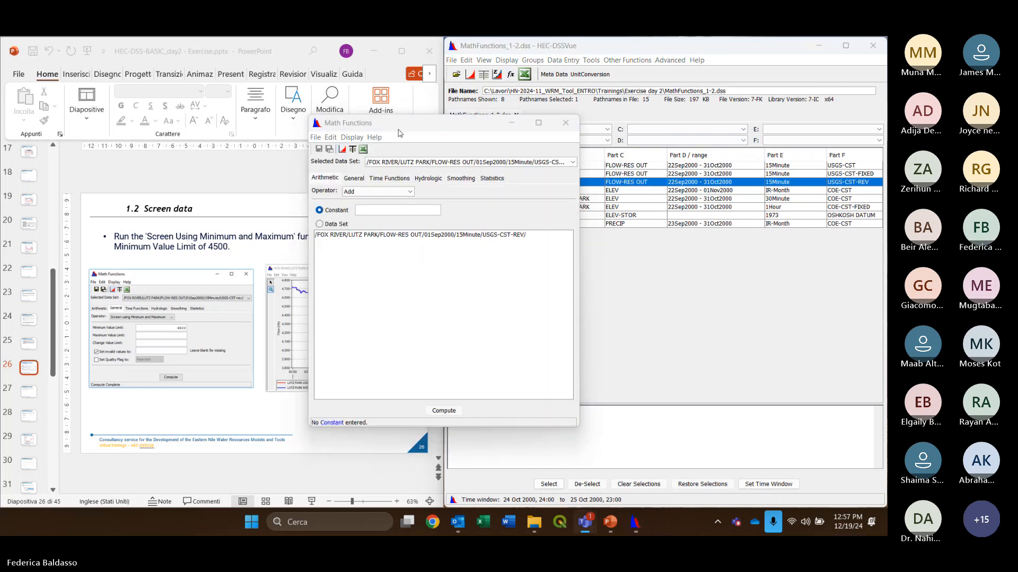
drag(401, 126, 655, 119)
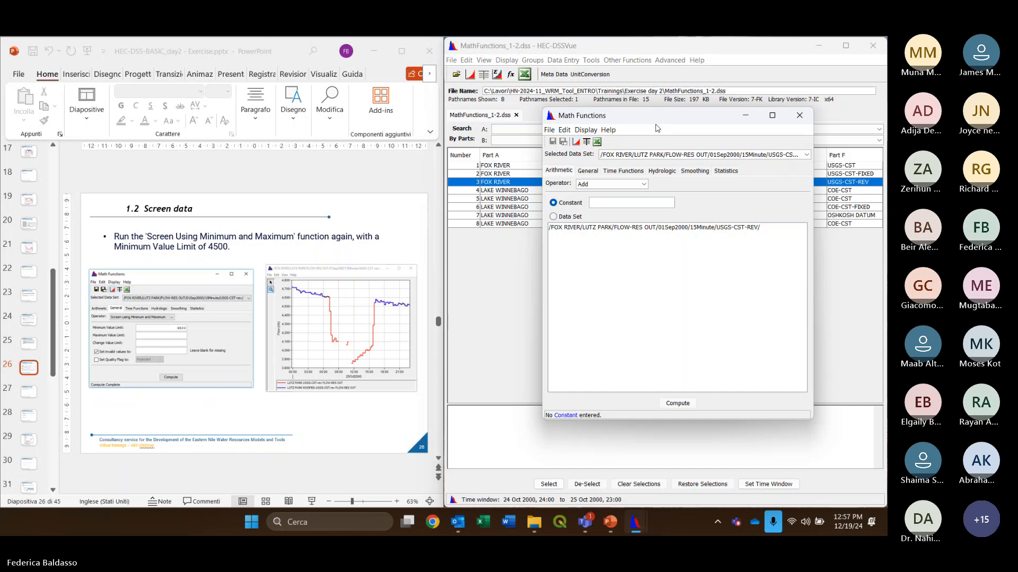
Choose the general function Screen using Minimum and Maximum and plot the LUTZ PARK record before screening
click(589, 172)
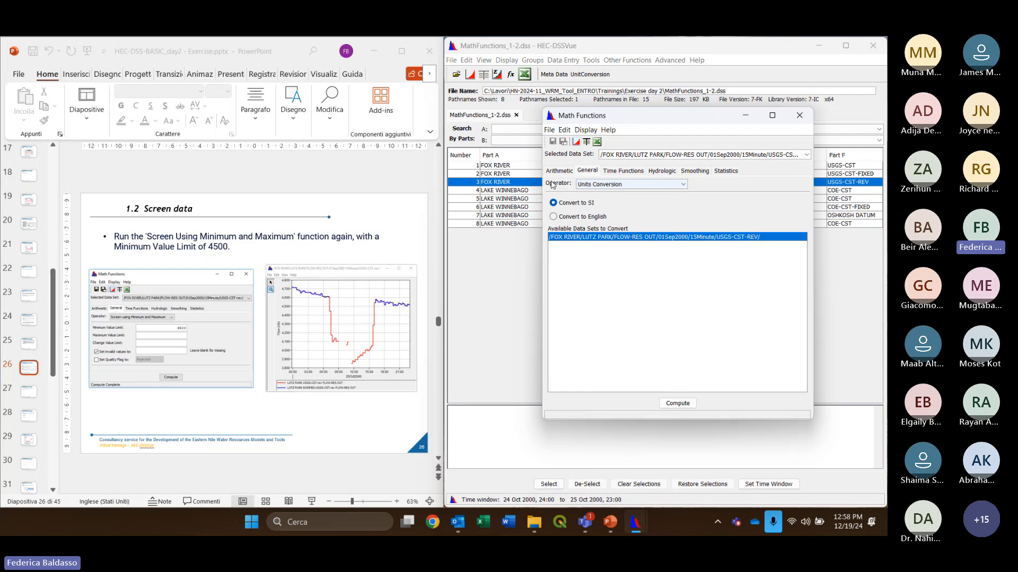
click(618, 188)
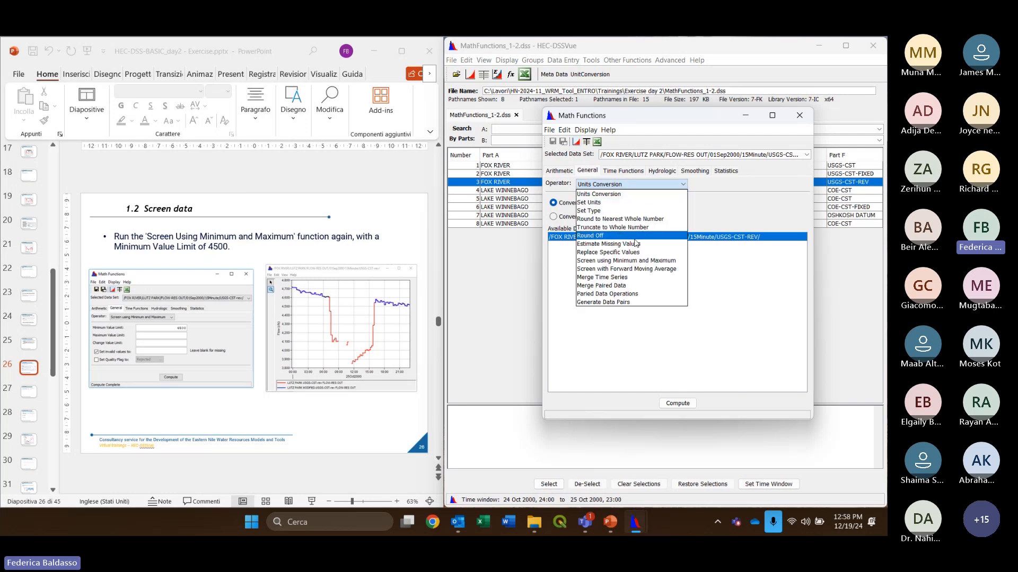
click(657, 262)
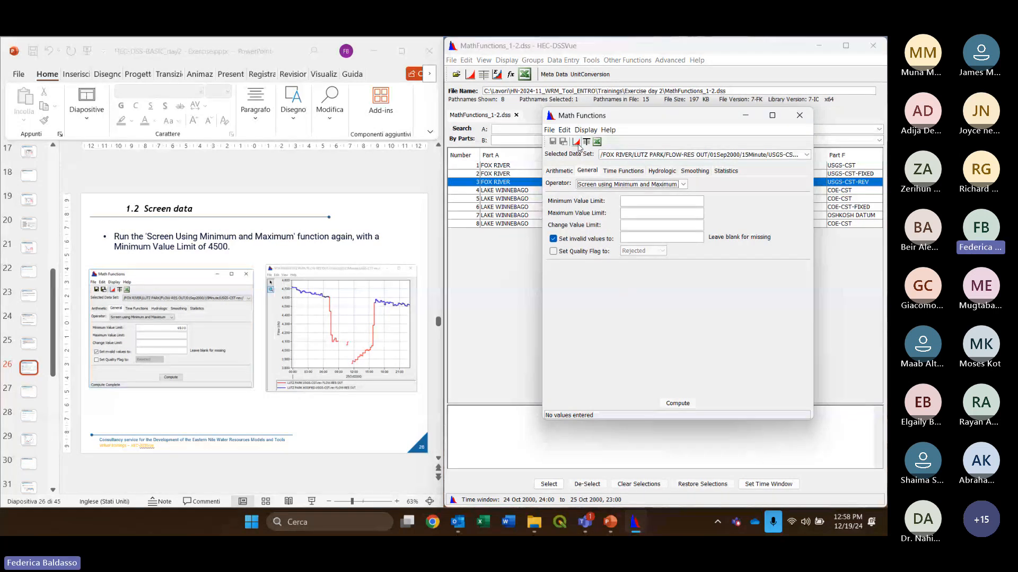
click(577, 142)
drag(189, 88, 280, 102)
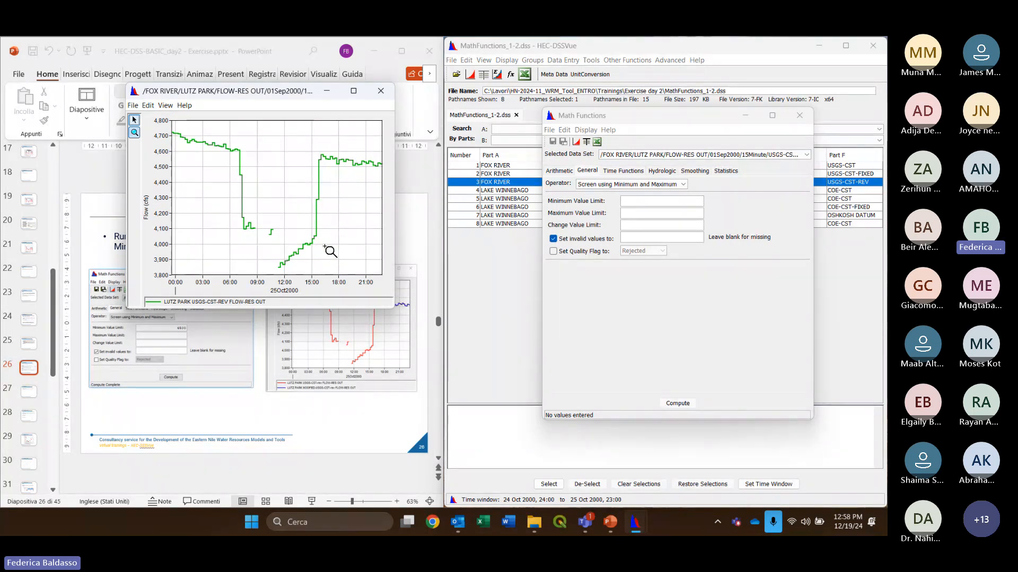
Set the Minimum Value Limit to 4500, compute the screening and close the earlier plot
click(648, 204)
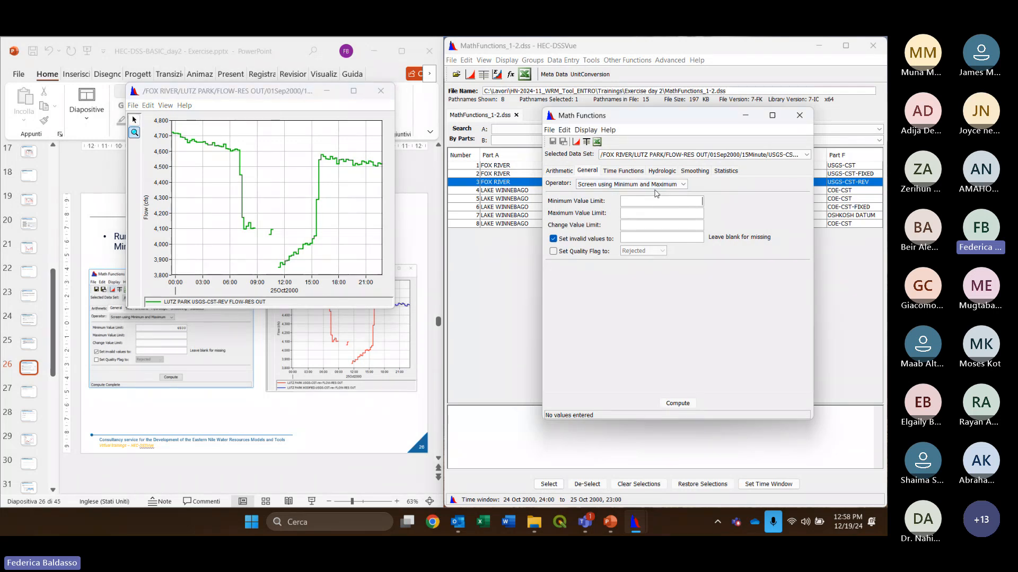
text(4500)
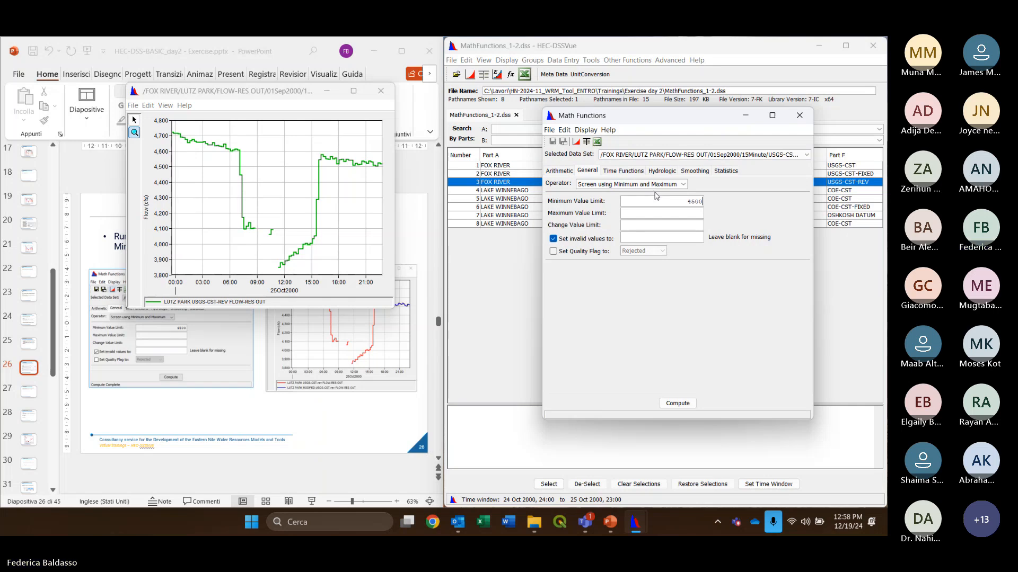
click(676, 404)
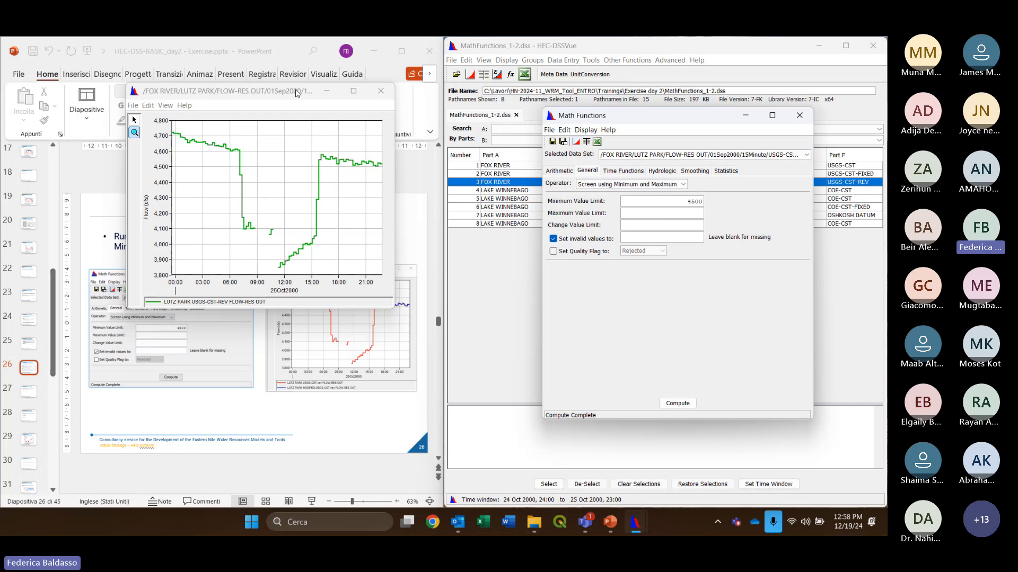
drag(265, 91, 253, 146)
click(373, 153)
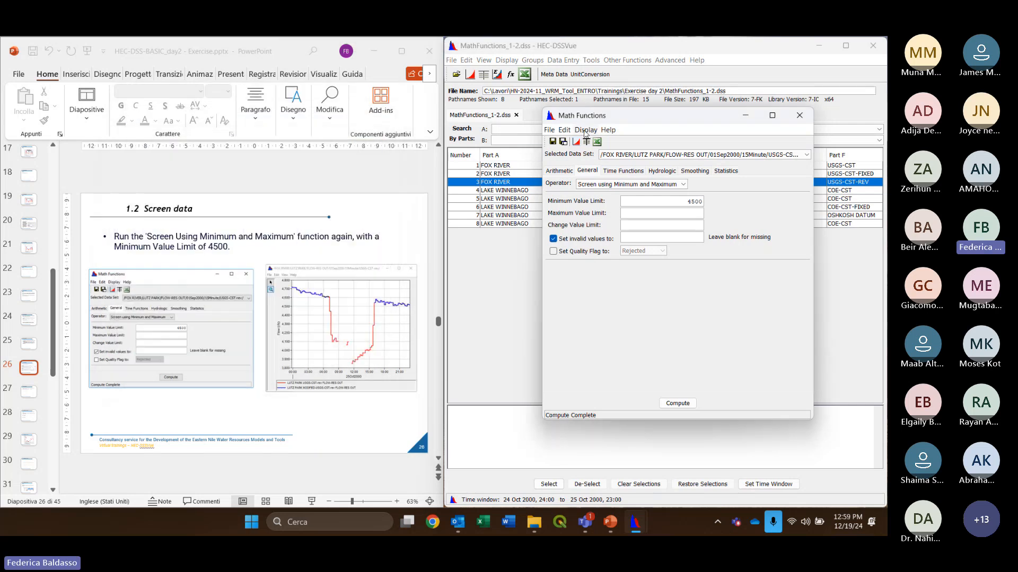
Enable the display of original data with computed and plot both LUTZ PARK curves beside the exercise slide
click(585, 131)
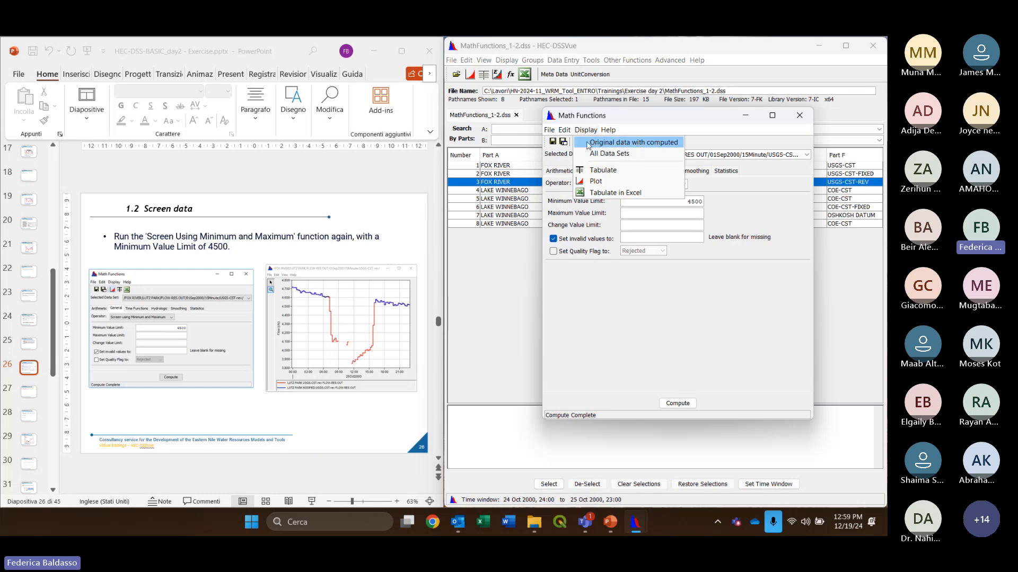
click(587, 143)
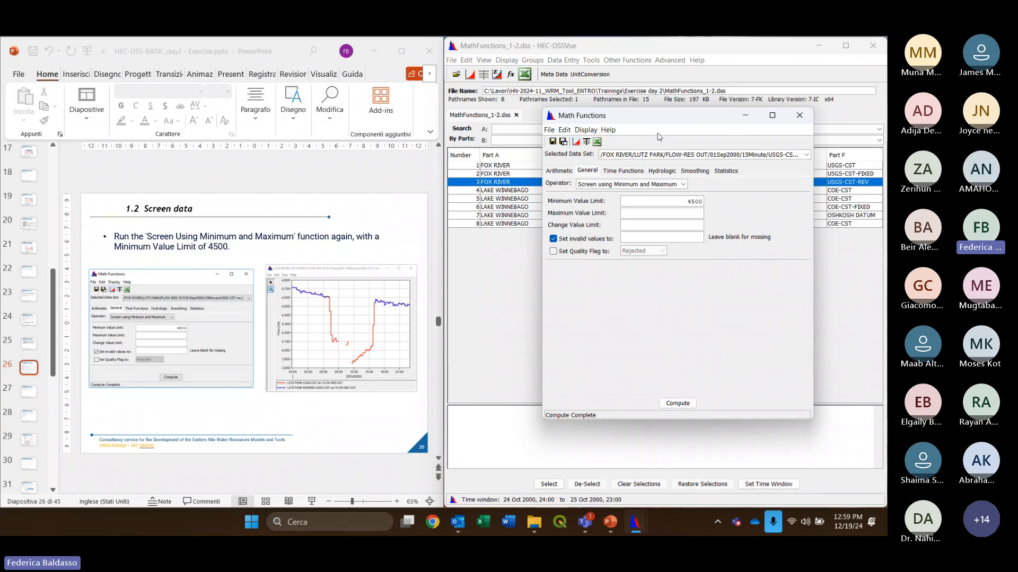
click(575, 142)
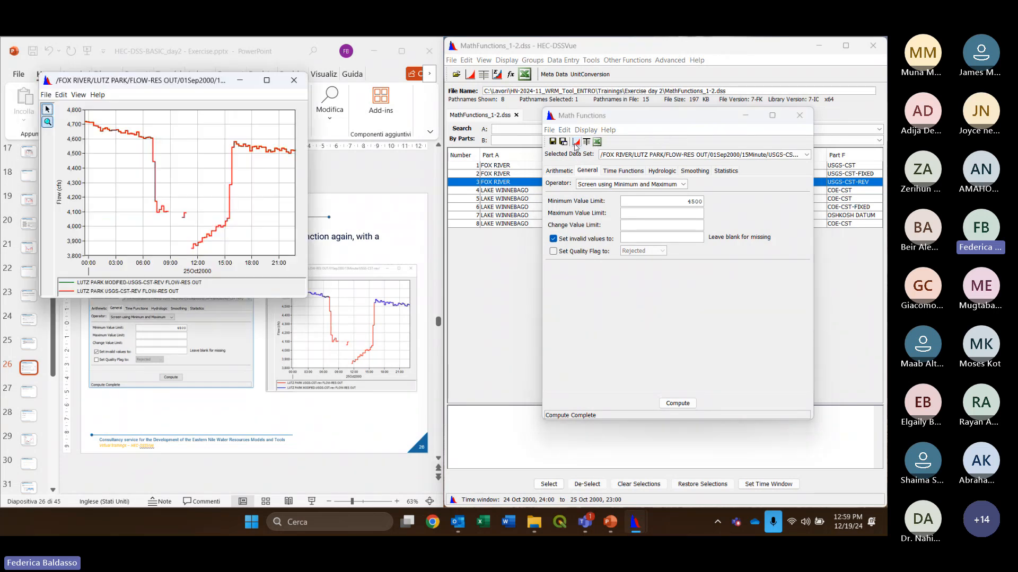
drag(198, 80, 660, 115)
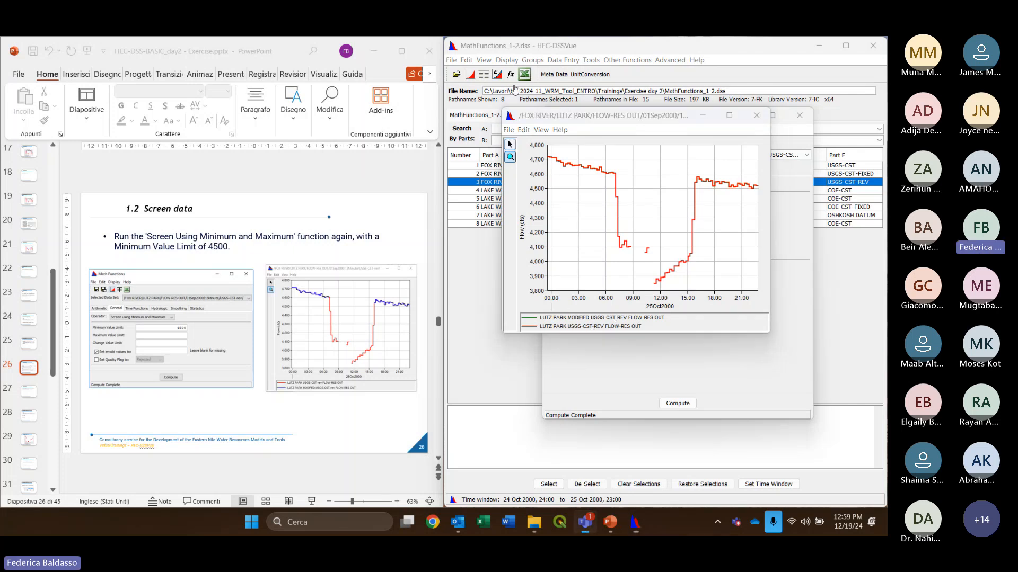
Move the MODIFIED-USGS-CST-REV curve below the original in the plot's curve order, view the plot and close it
click(524, 130)
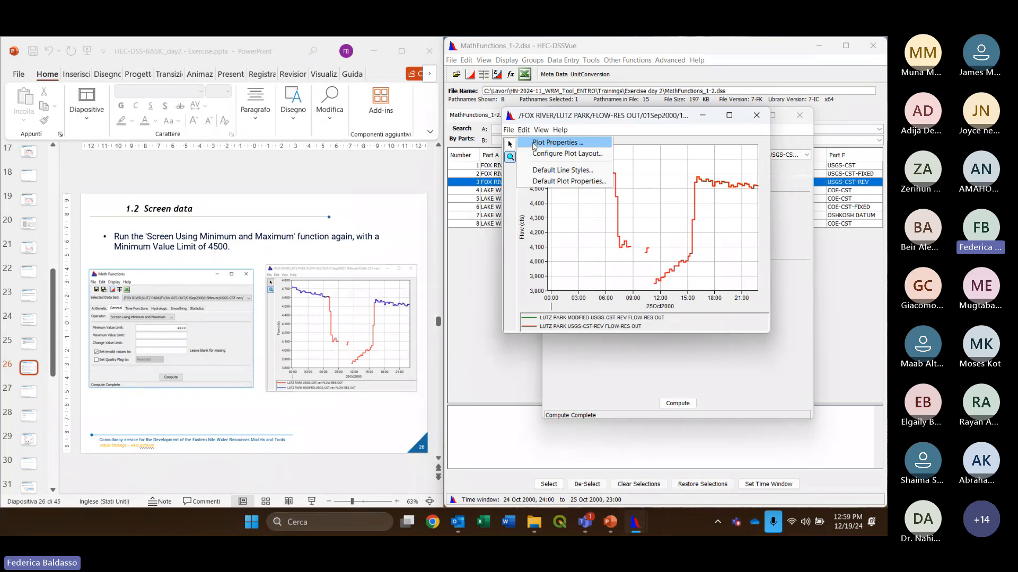
click(535, 143)
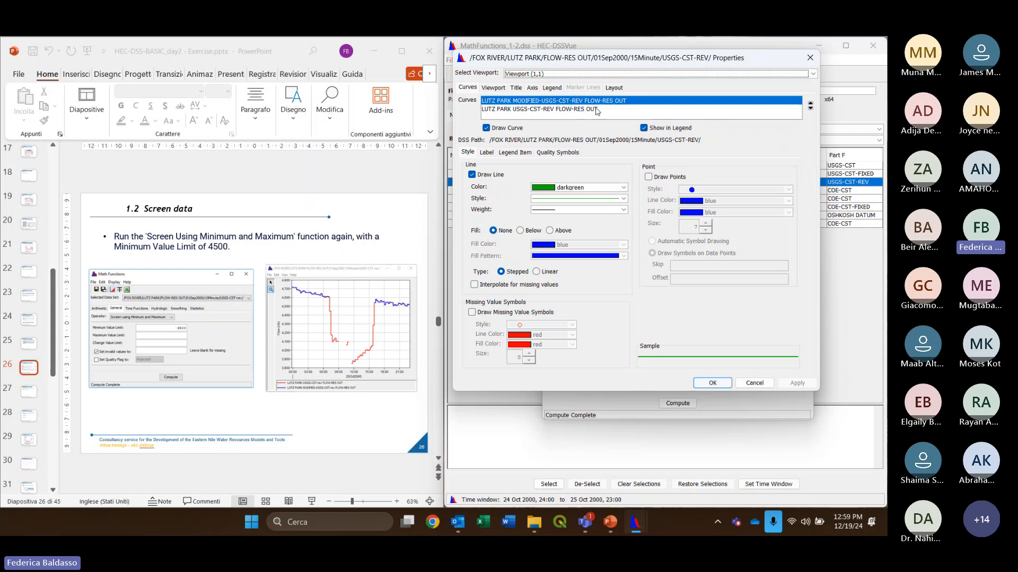
click(810, 109)
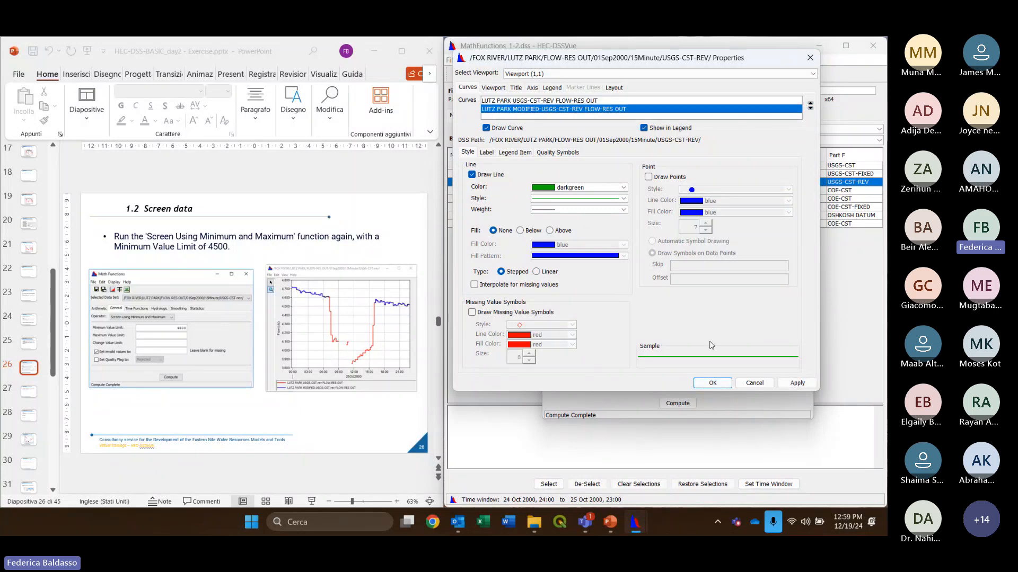
click(712, 383)
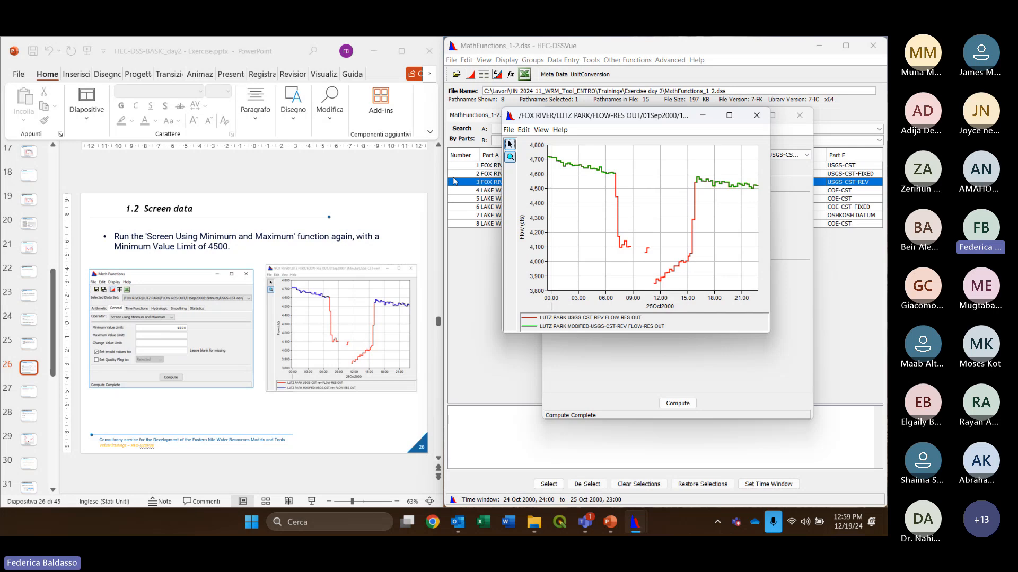
click(757, 115)
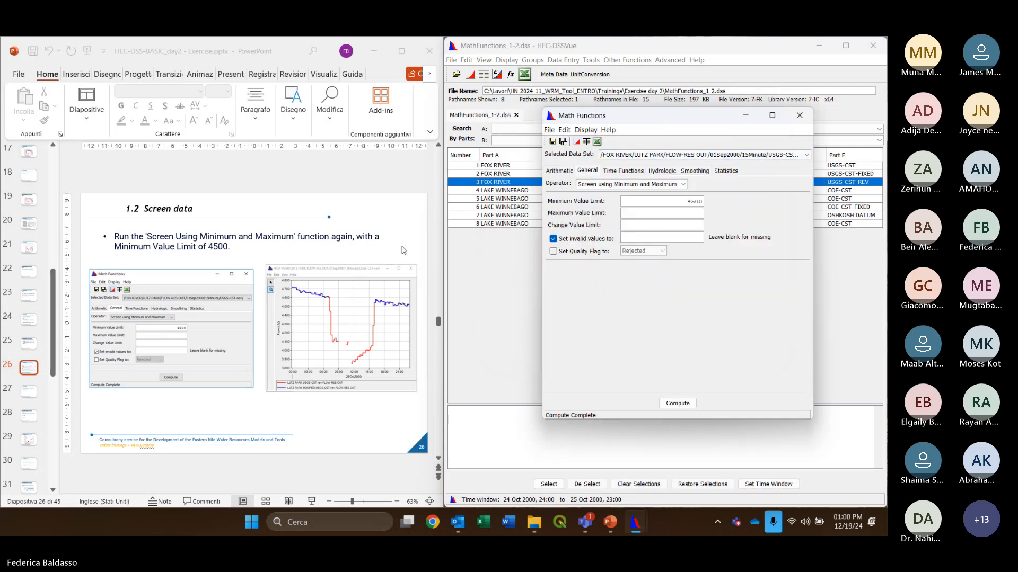
Advance to the next exercise slide, save the screened data to the USGS-CST-REV record and close Math Functions
scroll(403, 250, down, 1)
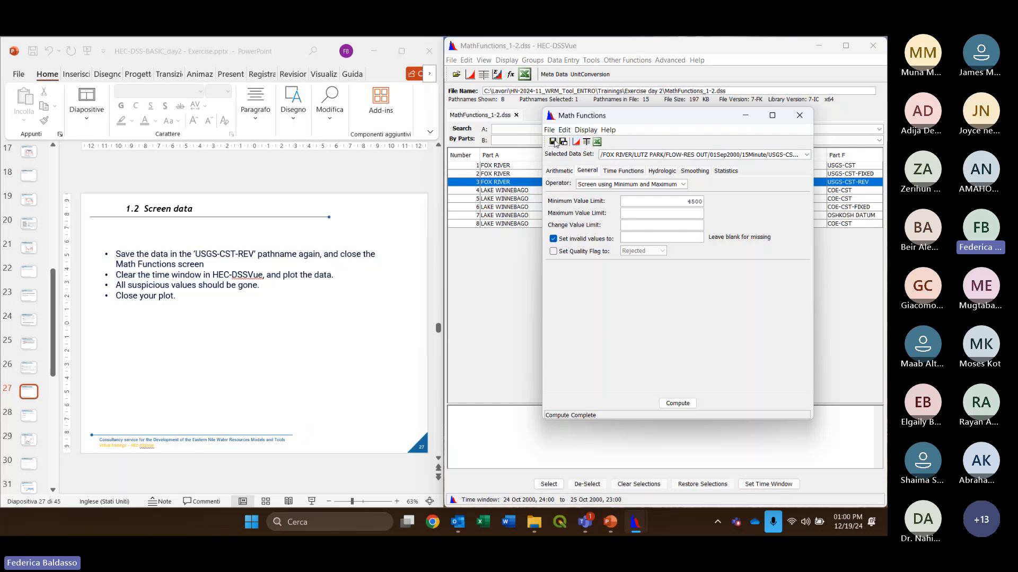
click(552, 142)
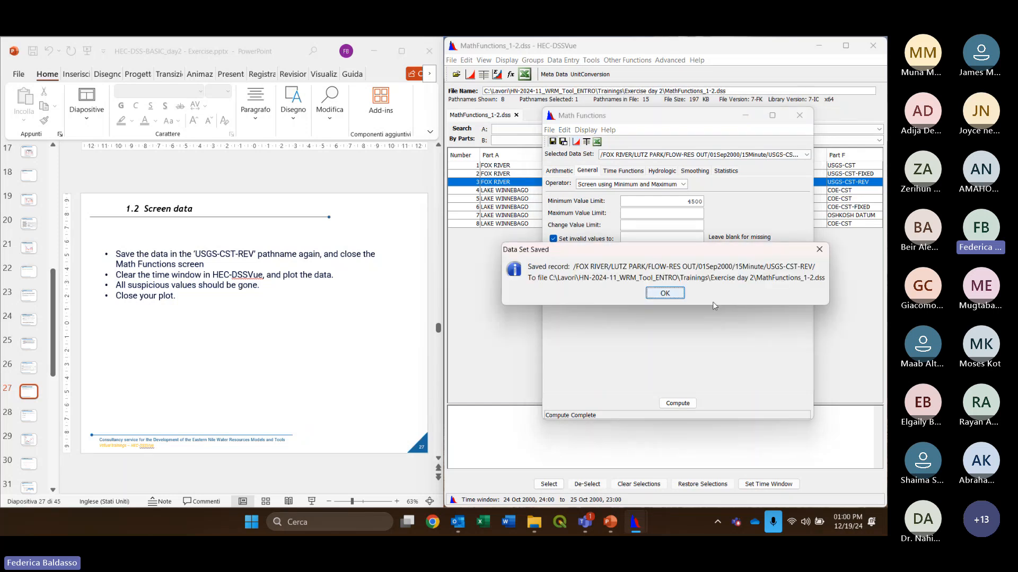
click(673, 292)
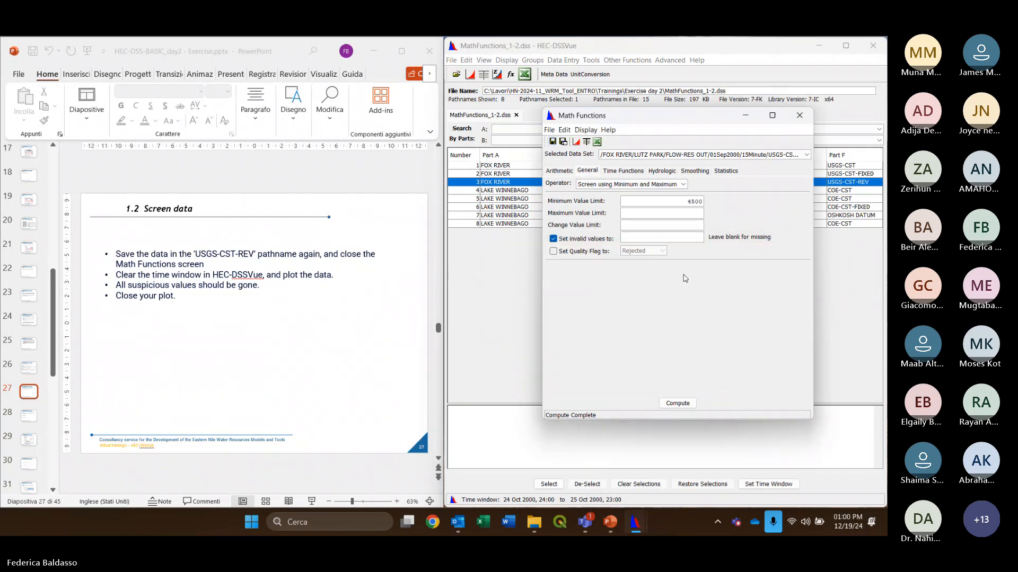
click(800, 113)
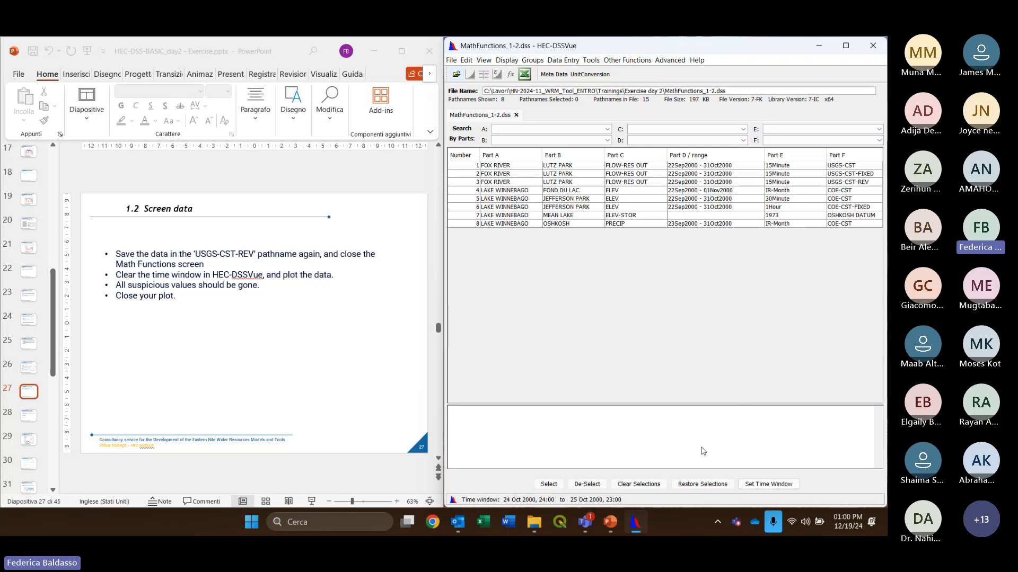
Clear the time window by choosing No Time Window
click(768, 484)
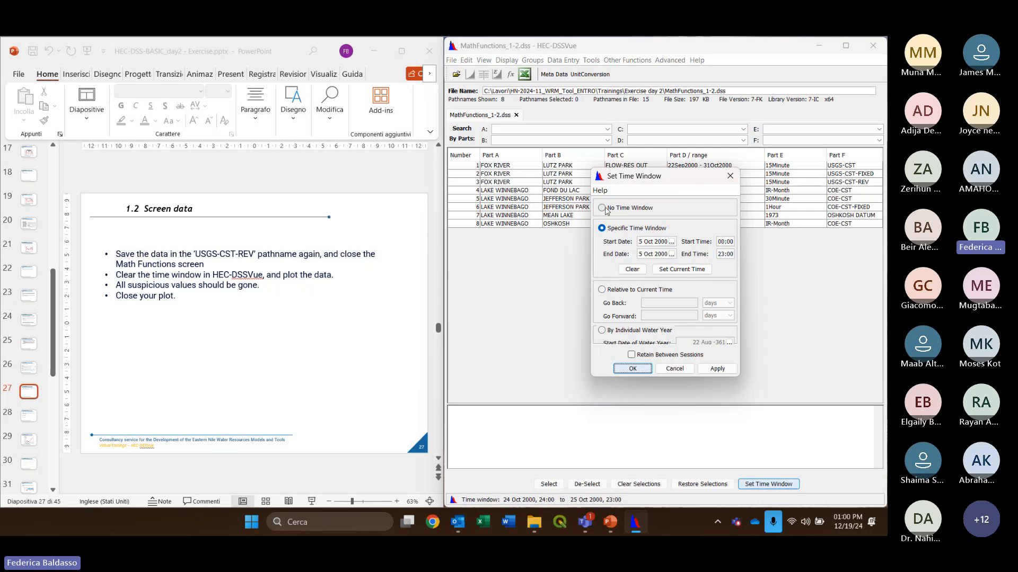
click(606, 208)
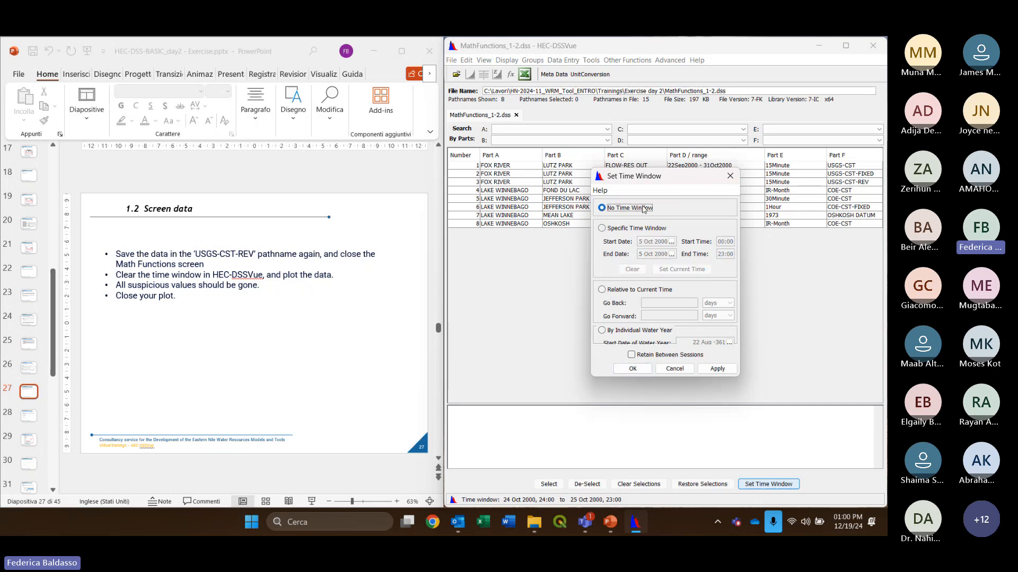
click(636, 369)
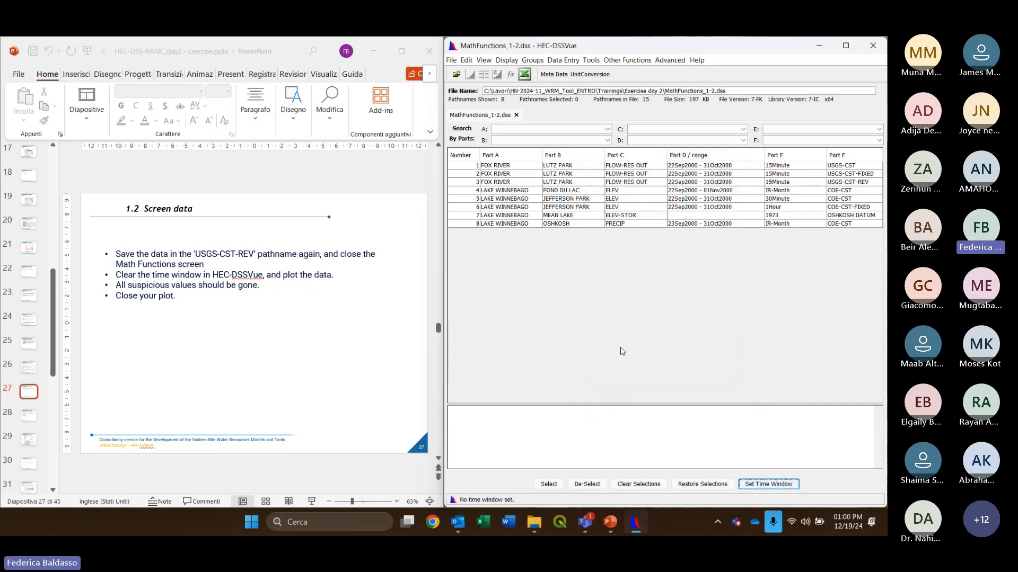
Plot the LUTZ PARK USGS-CST-REV record over its full period to check the screened flows, and close the plot
click(643, 184)
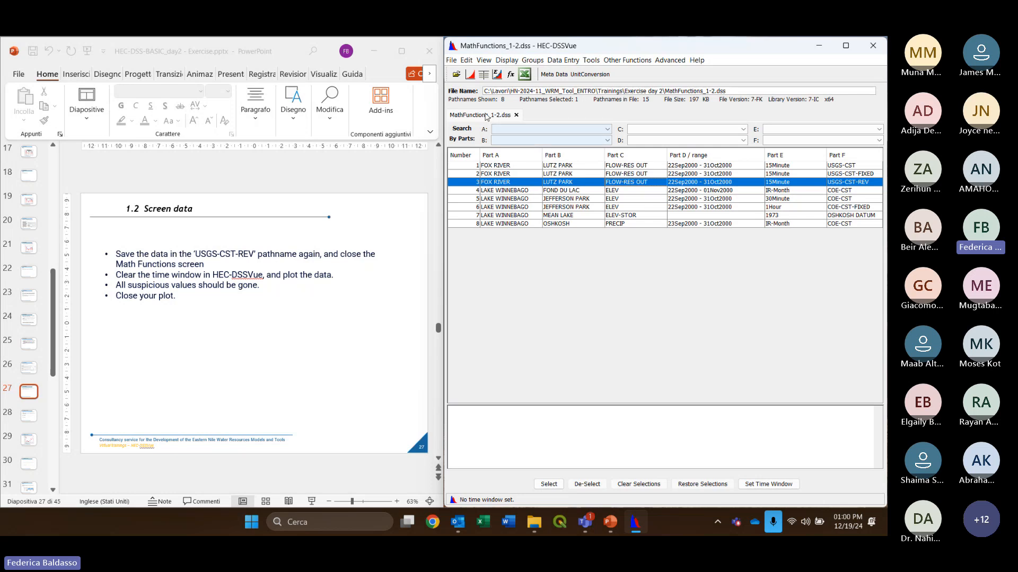
click(471, 76)
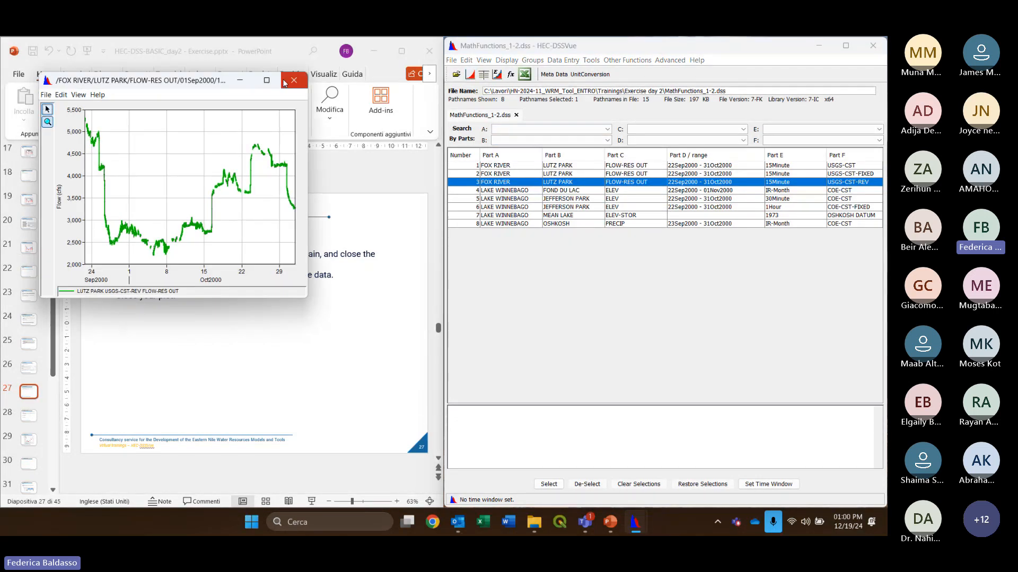
drag(211, 85, 593, 100)
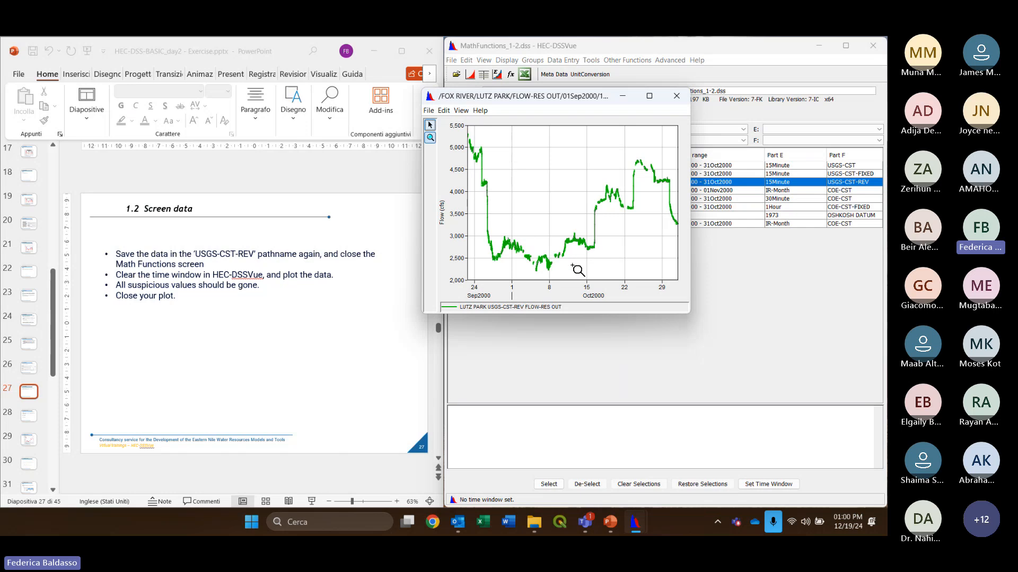
click(677, 96)
Advance to the Estimate missing values slide in PowerPoint, and view the USGS-CST-REV plot again for gaps in HEC-DSSVue
click(359, 326)
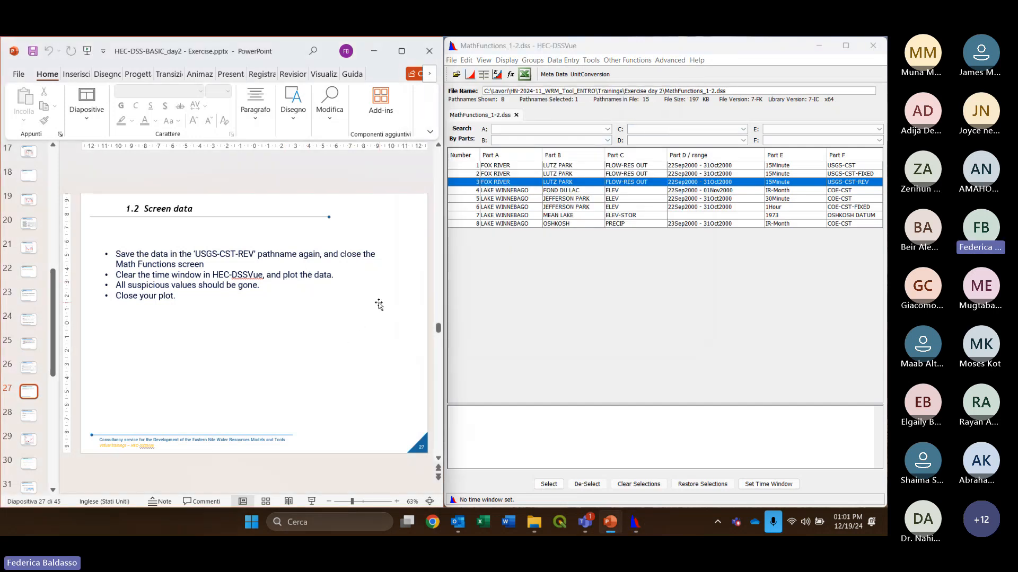
scroll(351, 295, down, 1)
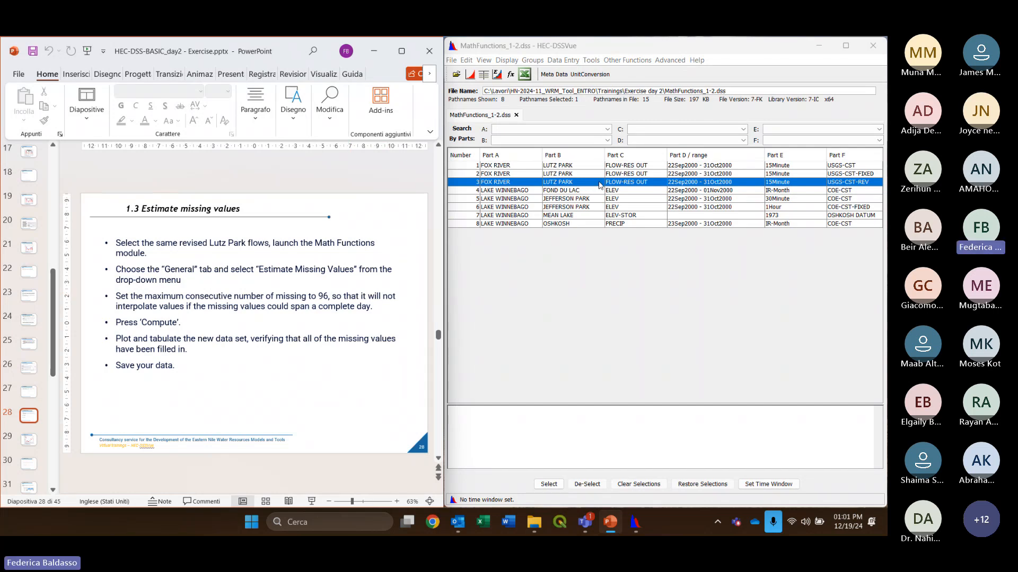
click(473, 76)
drag(189, 66, 611, 118)
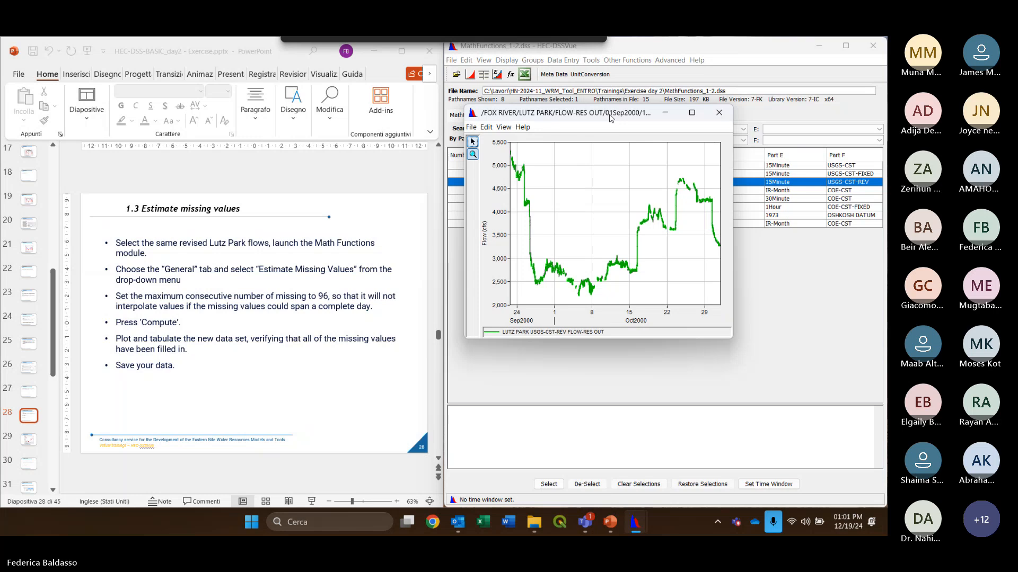
click(721, 116)
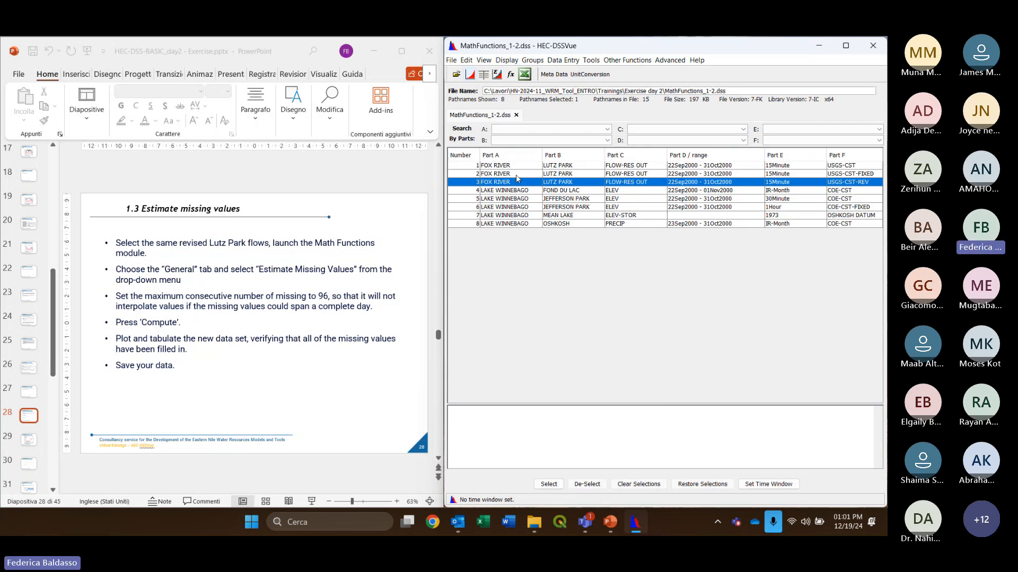
Select the LUTZ PARK USGS-CST-FIXED record
click(588, 175)
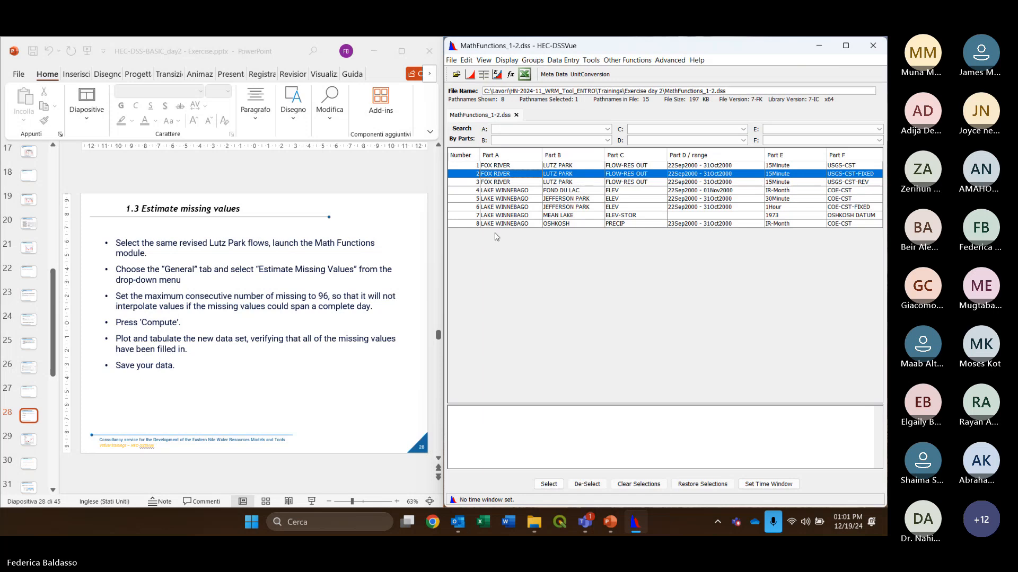
Open the Lutz Park flow record USGS-CST-REV in Math Functions, keeping the exercise instructions in view
scroll(392, 248, up, 1)
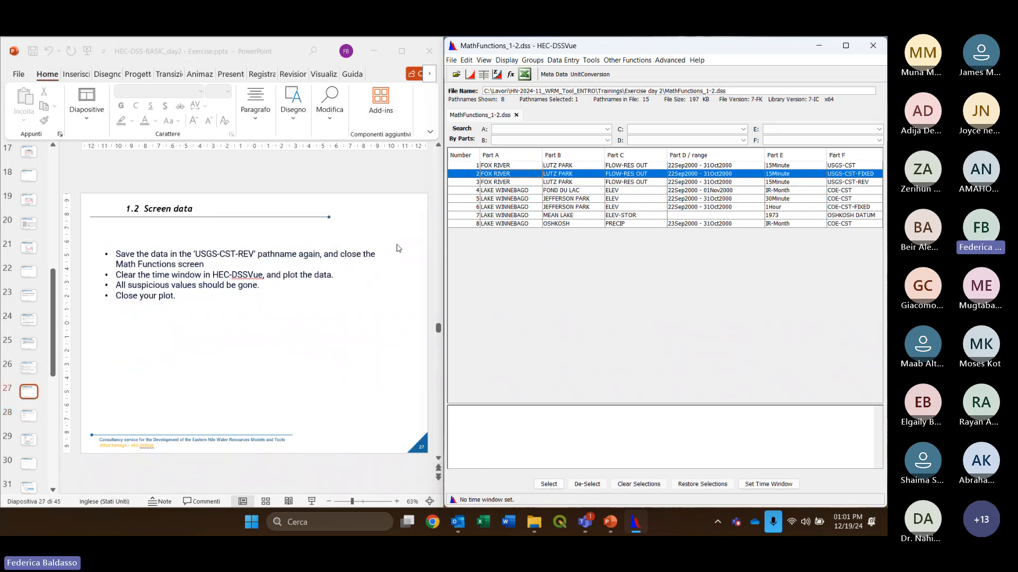
click(397, 275)
scroll(403, 270, down, 1)
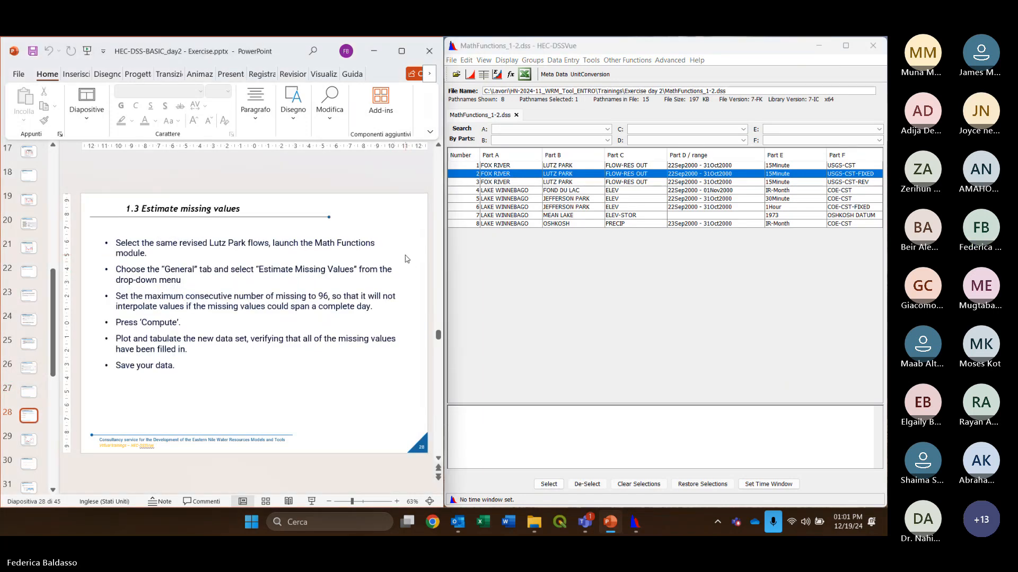
click(557, 280)
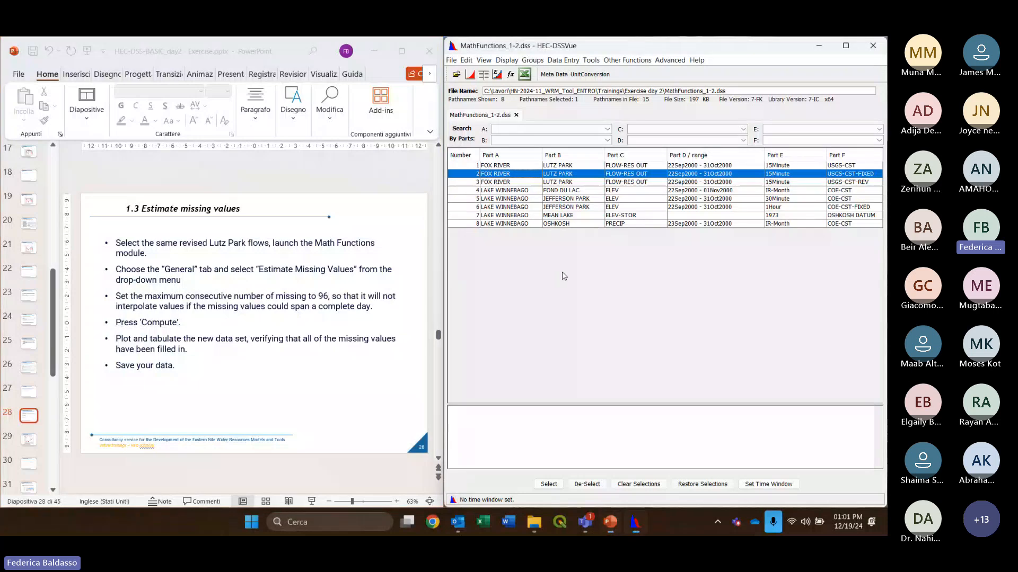
click(582, 183)
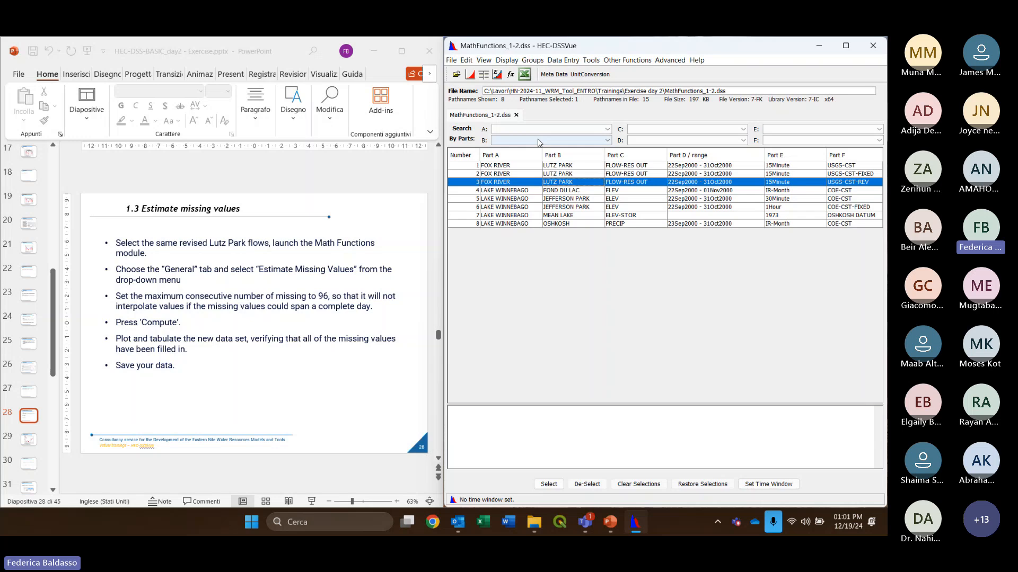
click(511, 76)
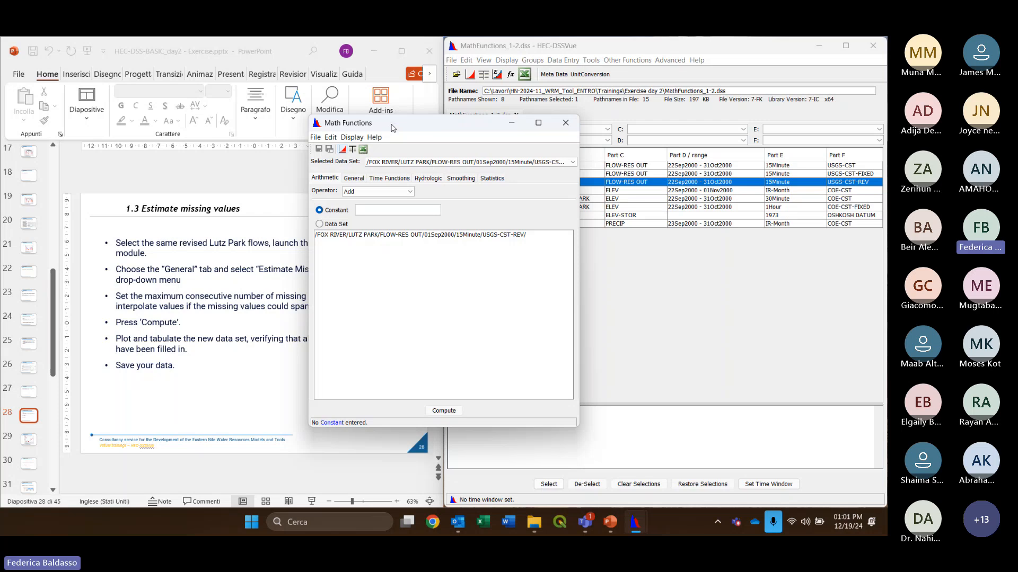
drag(392, 128, 581, 109)
Compute Estimate Missing Values on the USGS-CST-REV record with a maximum consecutive number of missing of 96
click(543, 160)
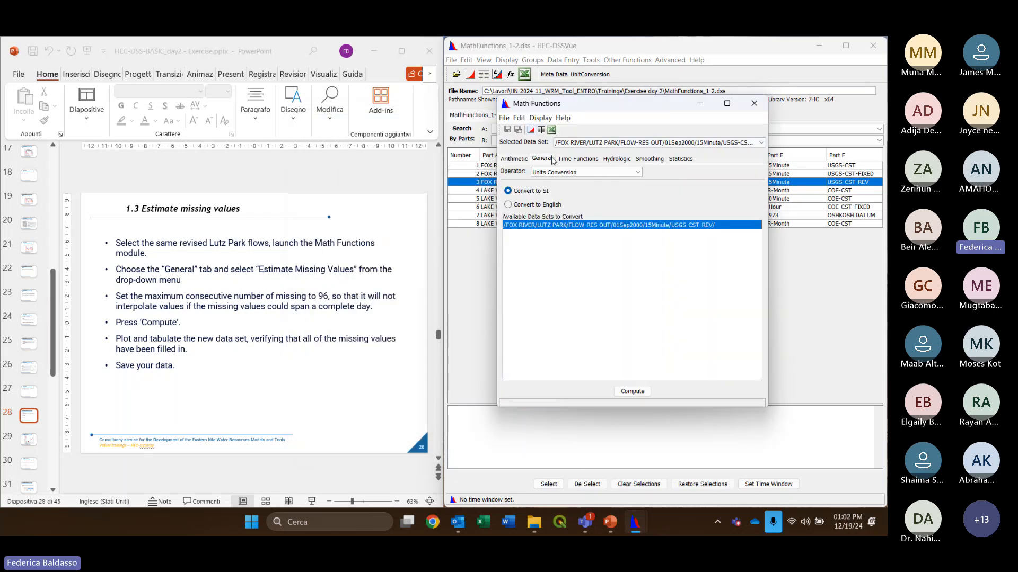
click(618, 172)
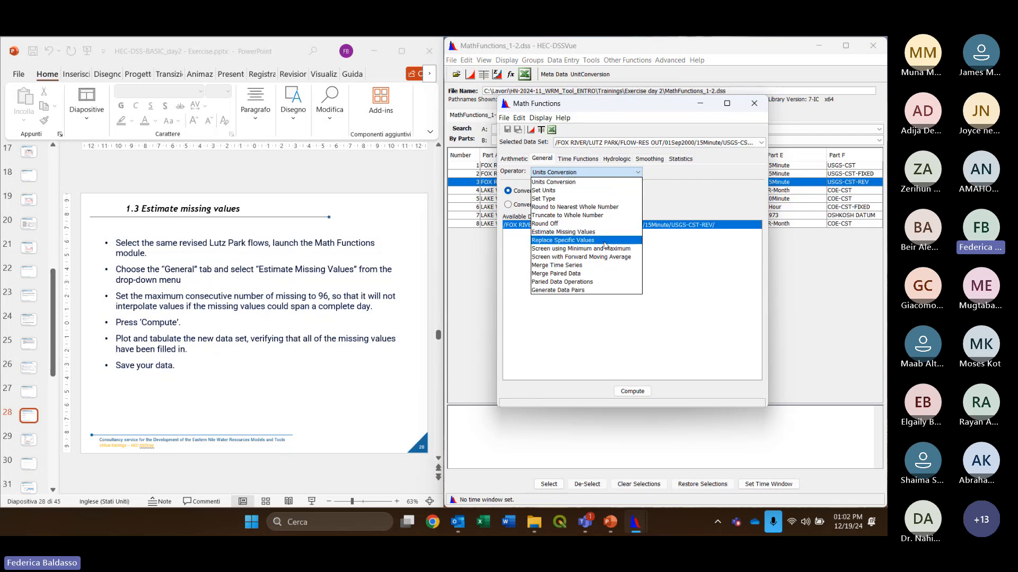
click(594, 233)
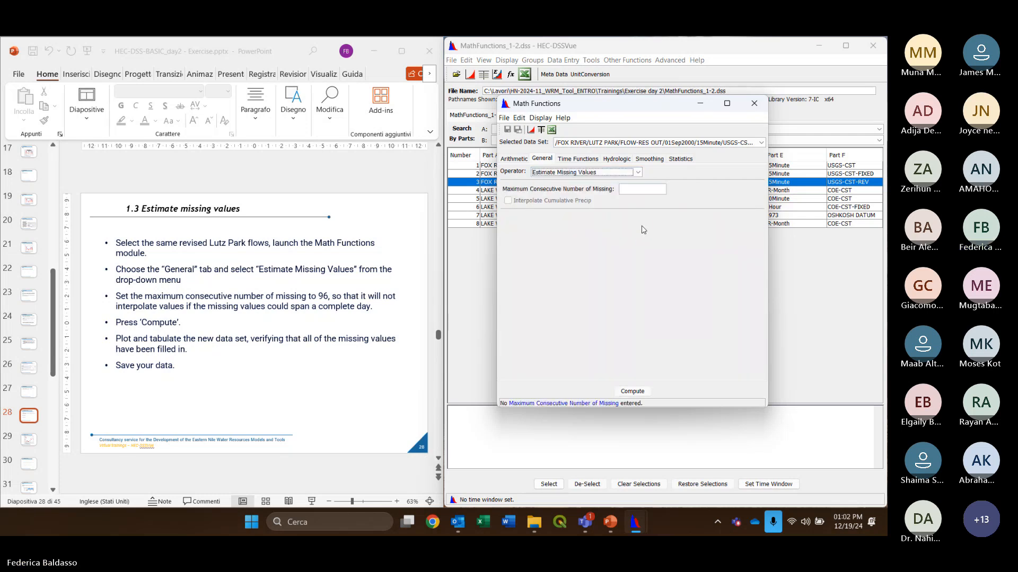
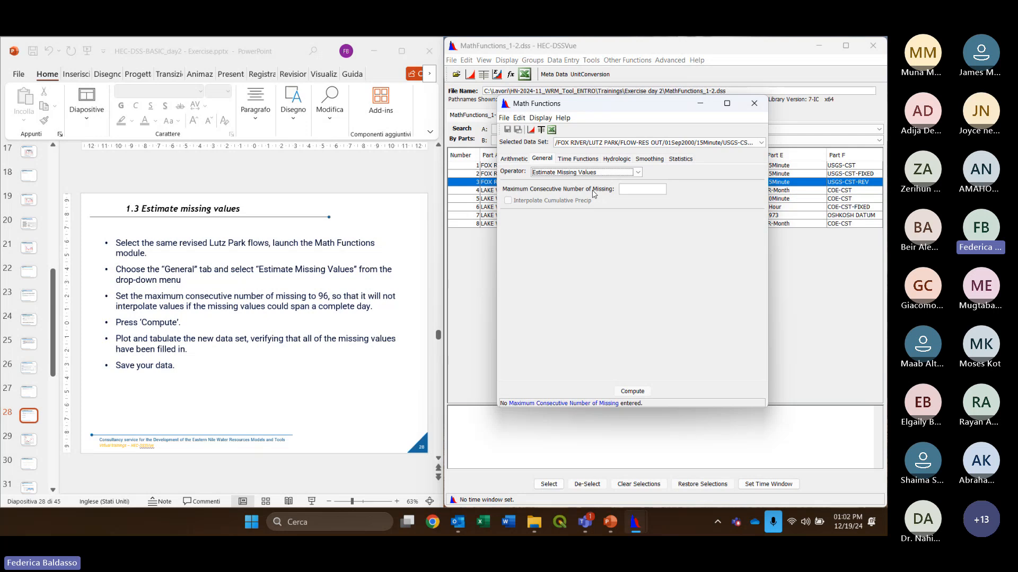
click(638, 188)
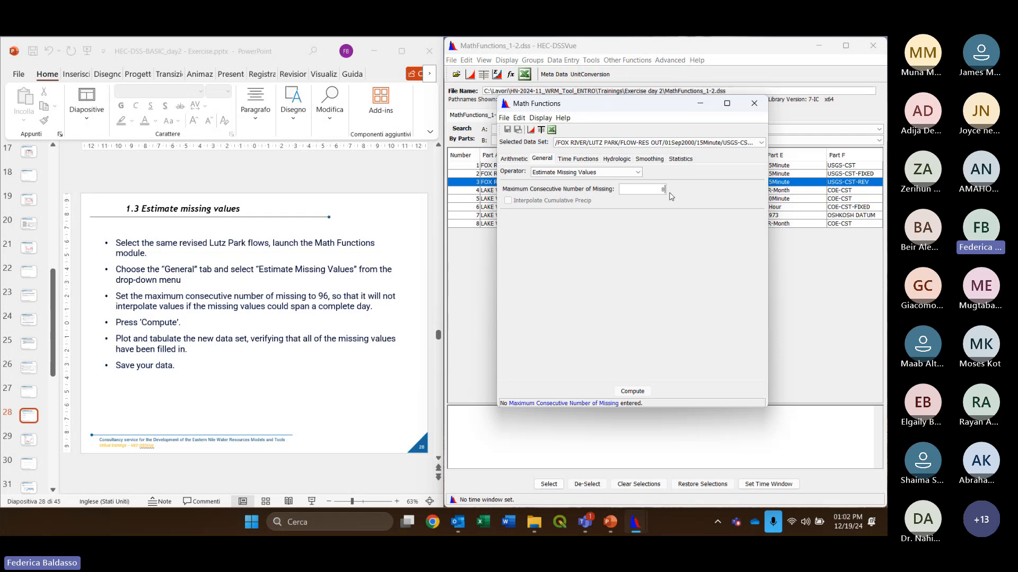
text(6)
key(BackSpace)
text(96)
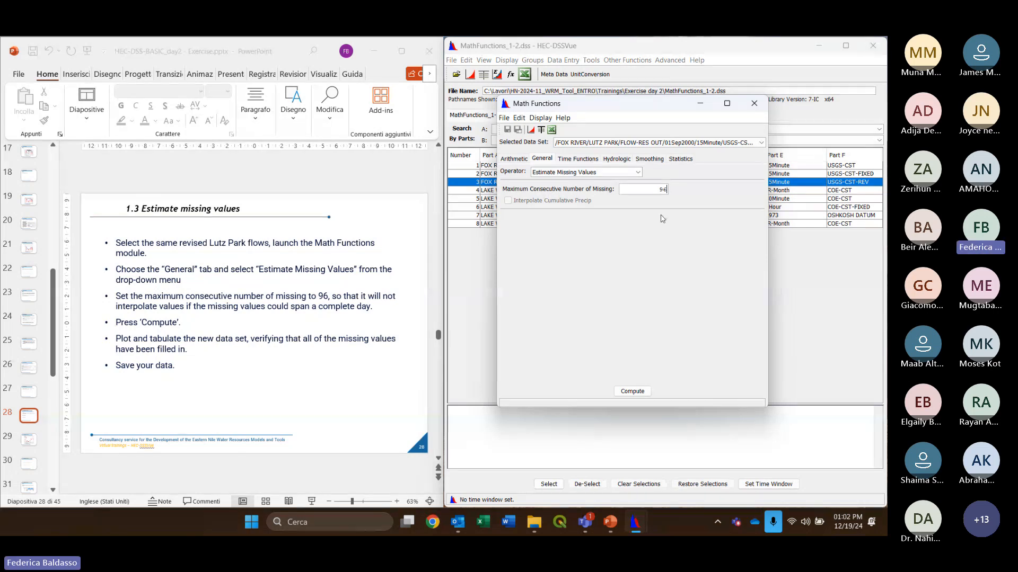
click(647, 391)
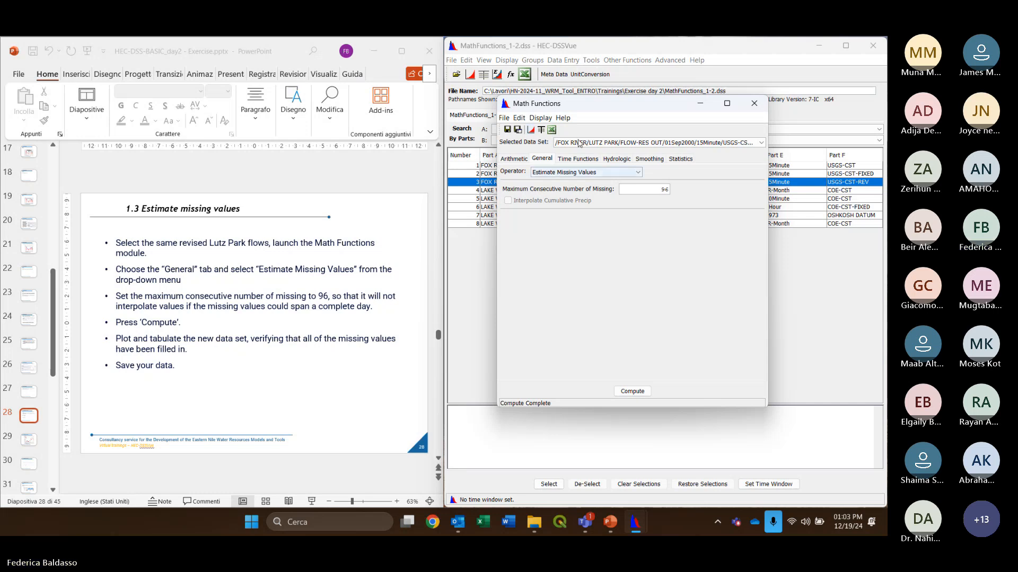
Plot the computed data set, inspect the filled gaps around 8 October 2000, and close the plot
click(531, 130)
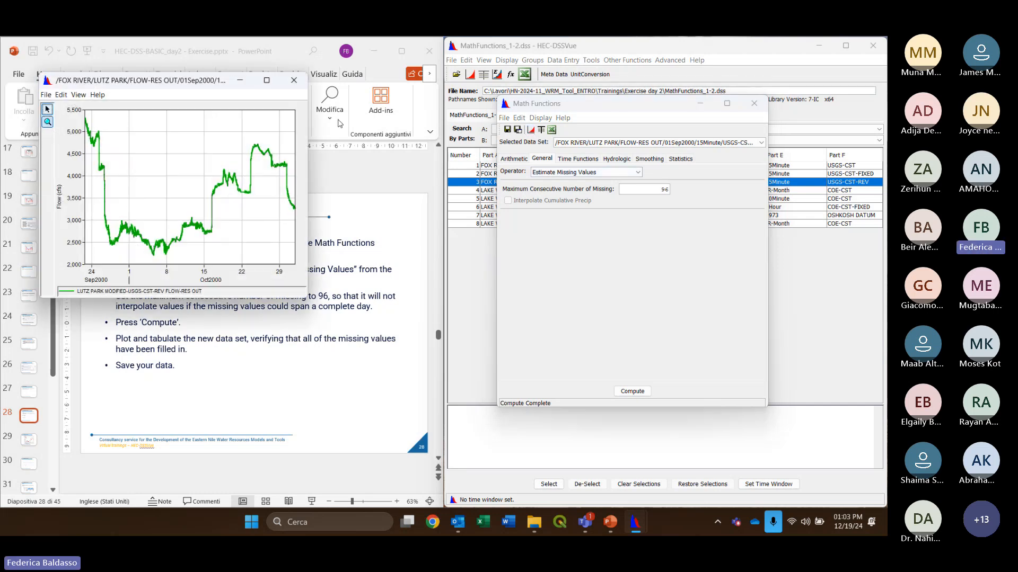
click(266, 81)
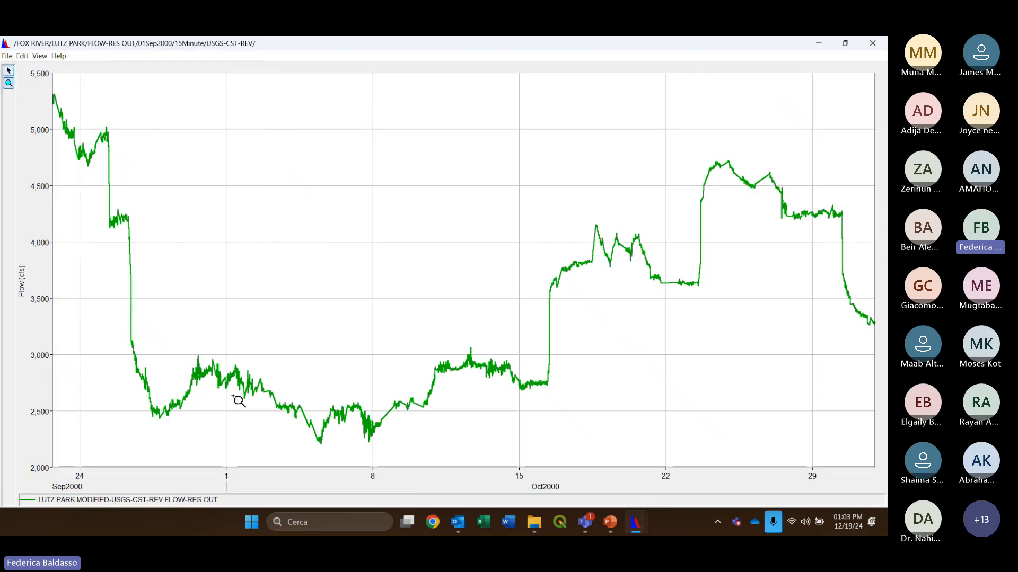
drag(374, 401, 404, 428)
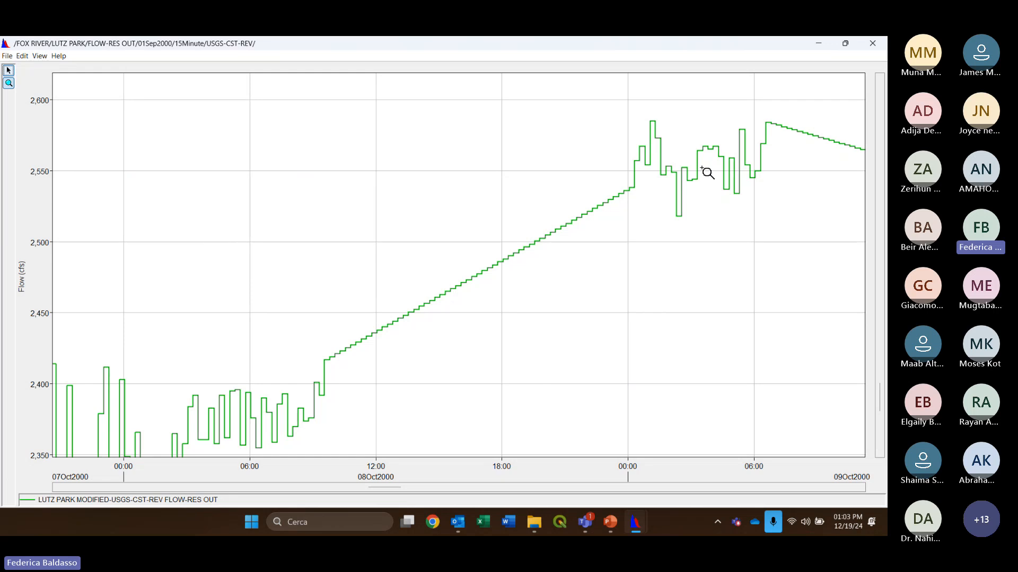
click(647, 261)
click(647, 261)
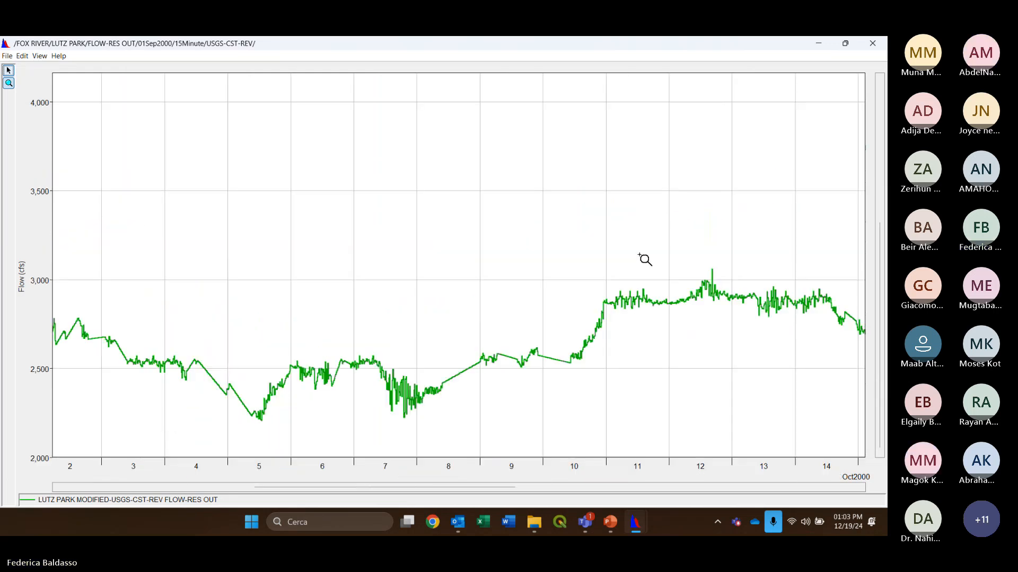
click(643, 259)
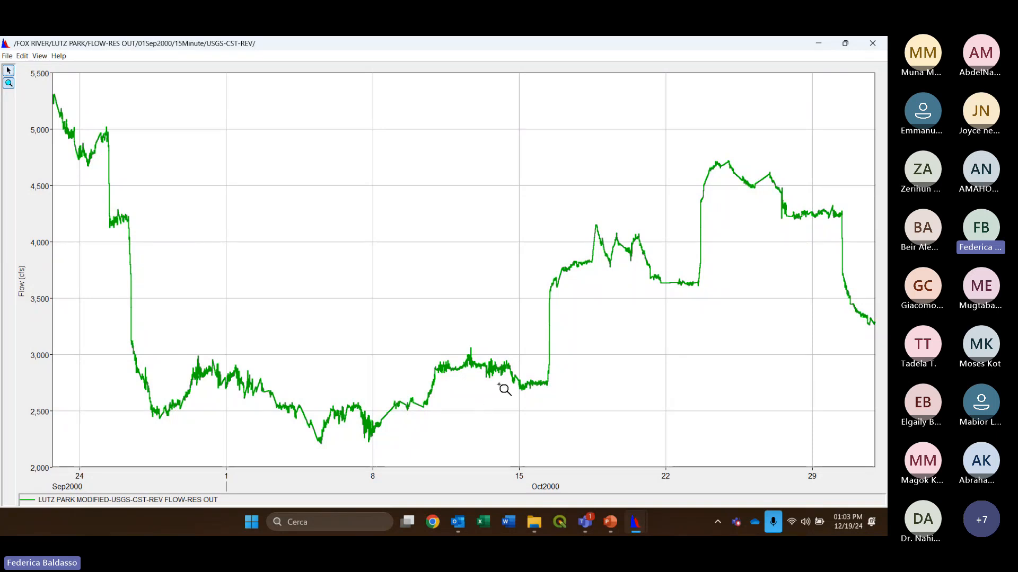
click(871, 44)
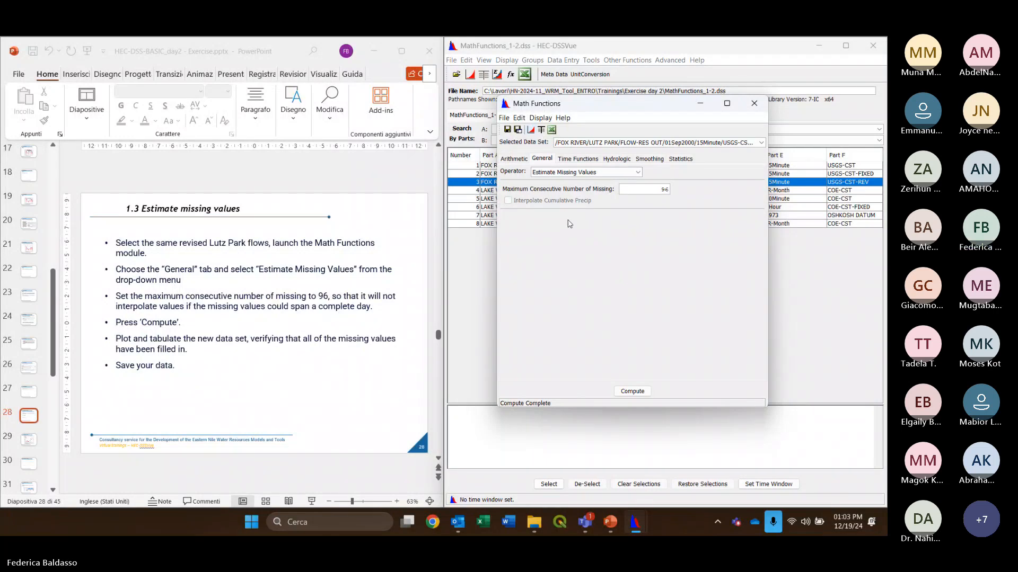
Save the computed data set to the USGS-CST-REV record and close Math Functions
click(507, 131)
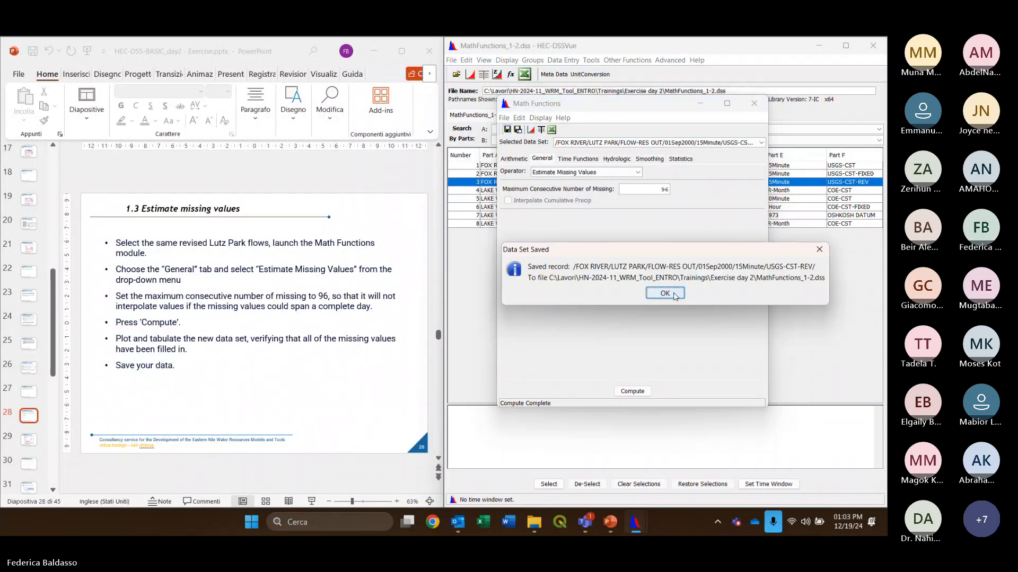
click(665, 294)
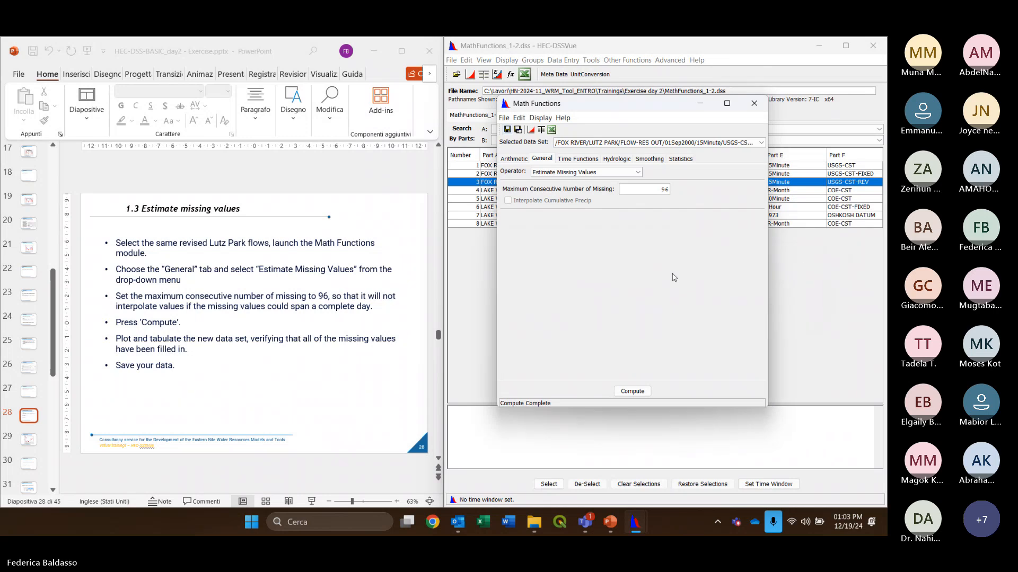
click(753, 105)
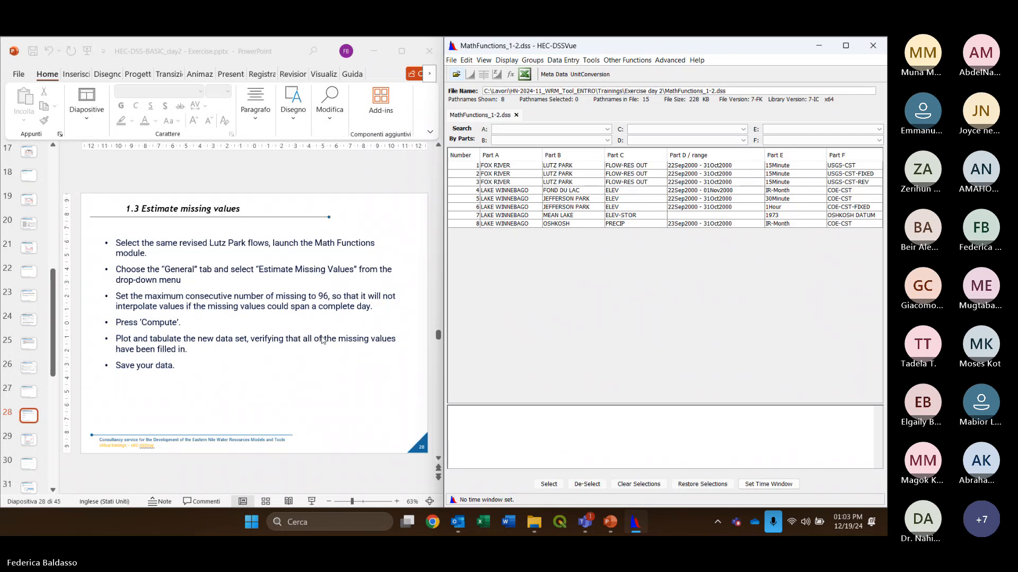
Plot the Lutz Park USGS-CST-FIXED and USGS-CST-REV flow records together in an enlarged window beside the exercise instructions
scroll(328, 321, down, 1)
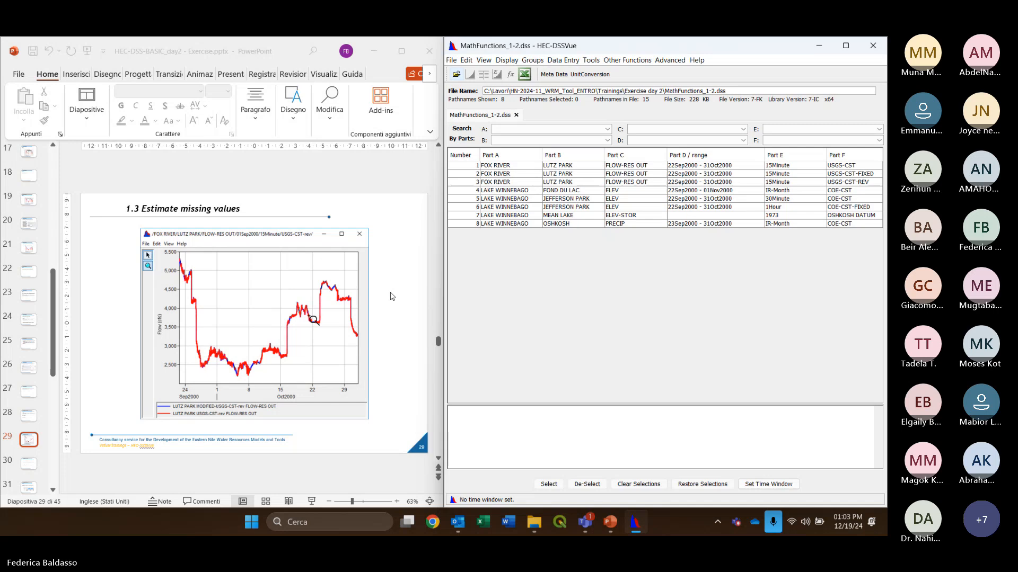
scroll(395, 296, down, 1)
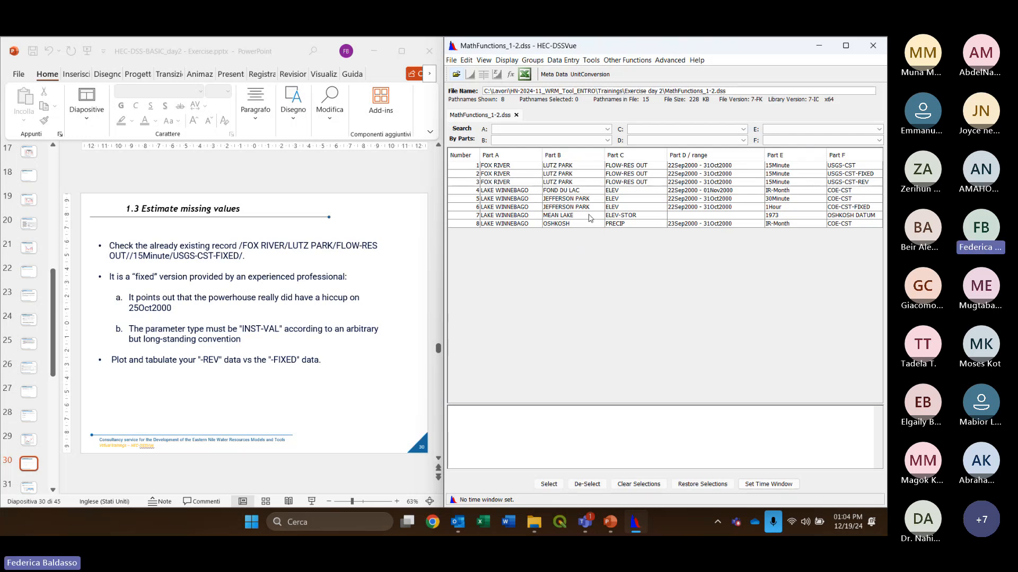
click(513, 174)
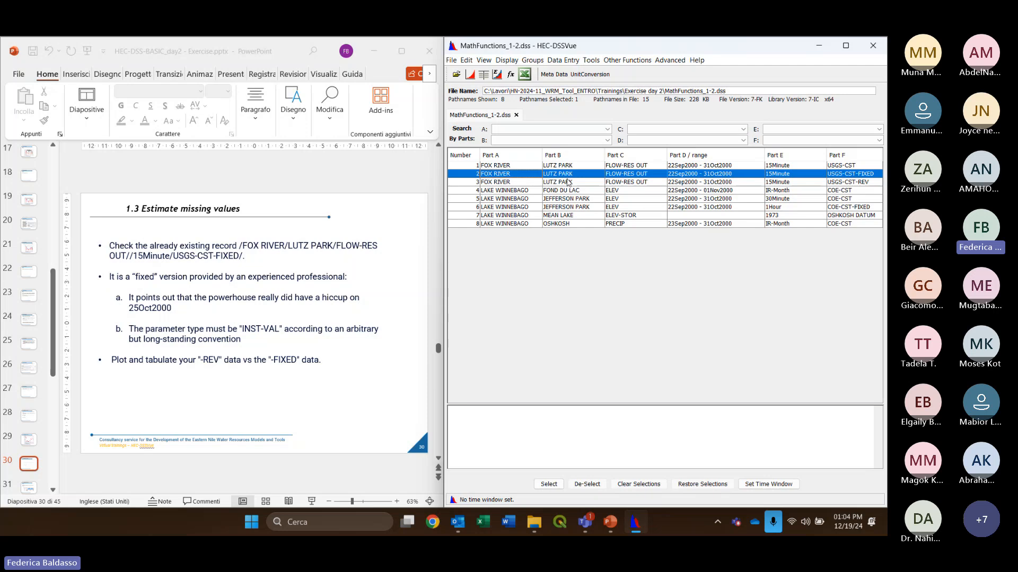
click(506, 183)
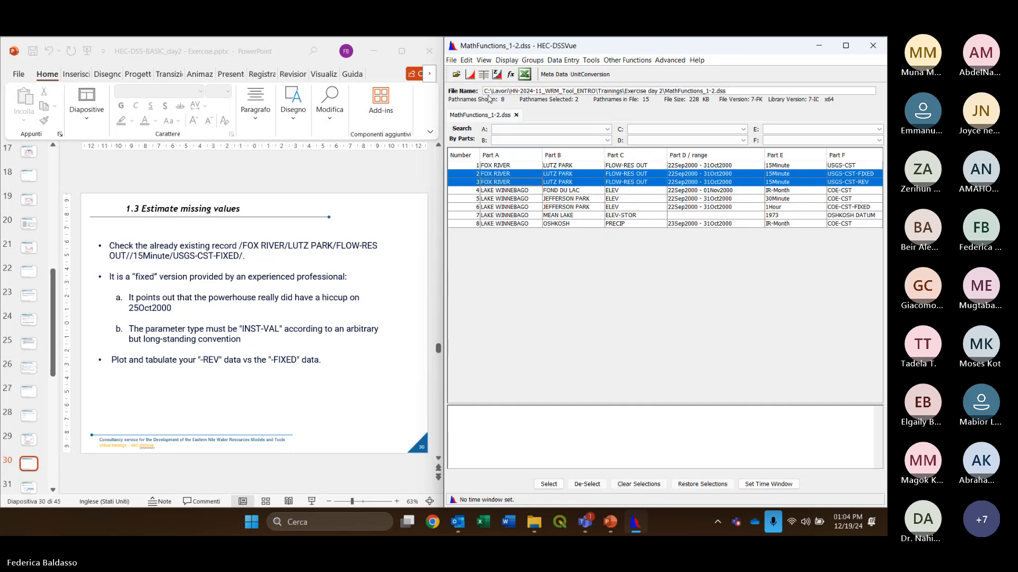
click(470, 75)
drag(185, 79, 636, 106)
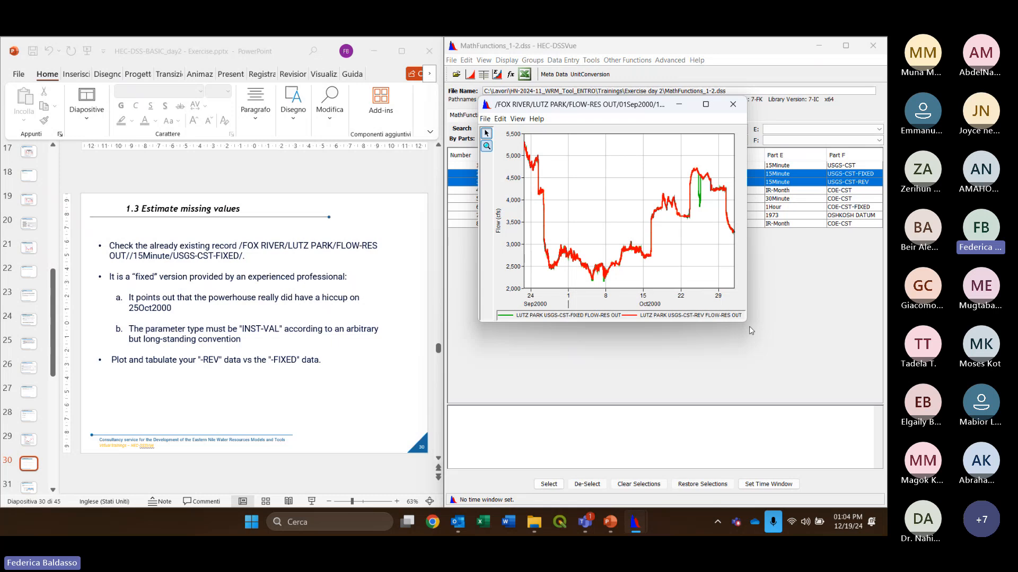
drag(747, 325, 878, 422)
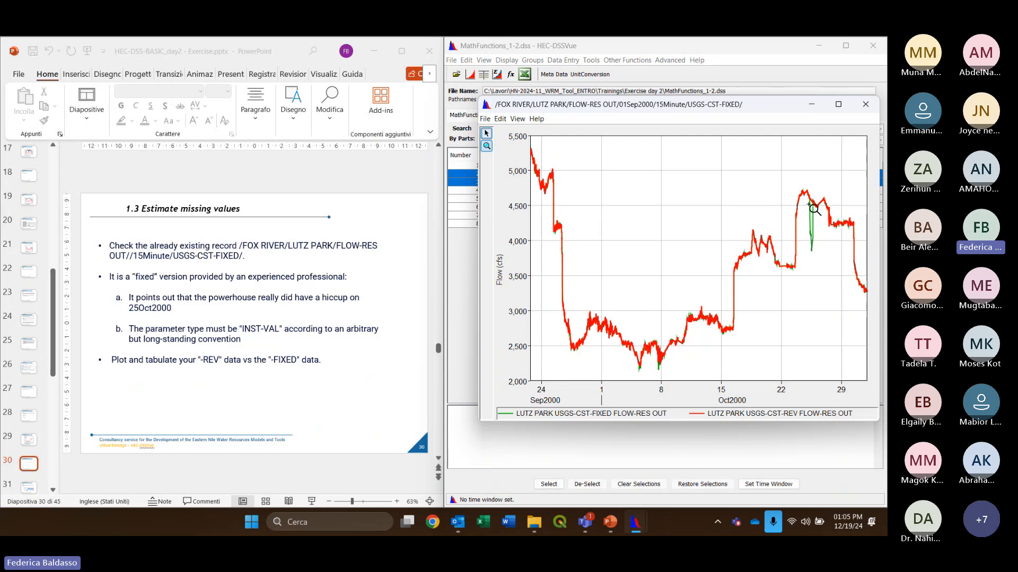
Examine where the FIXED and REV flows differ around 25 October 2000, restore the full plot extent, and close the plot
drag(801, 186, 824, 257)
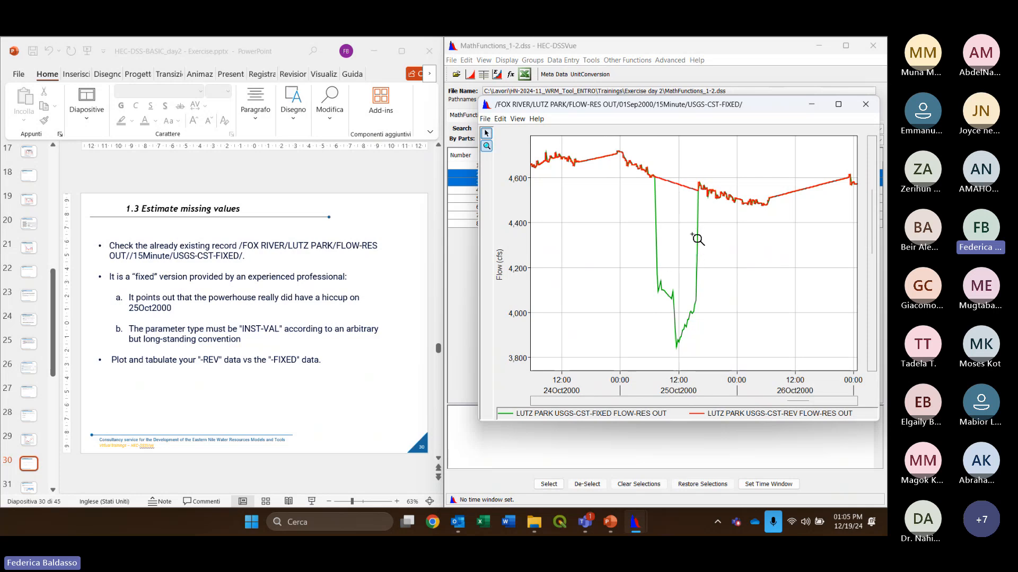
right_click(722, 249)
right_click(722, 249)
right_click(721, 249)
right_click(721, 250)
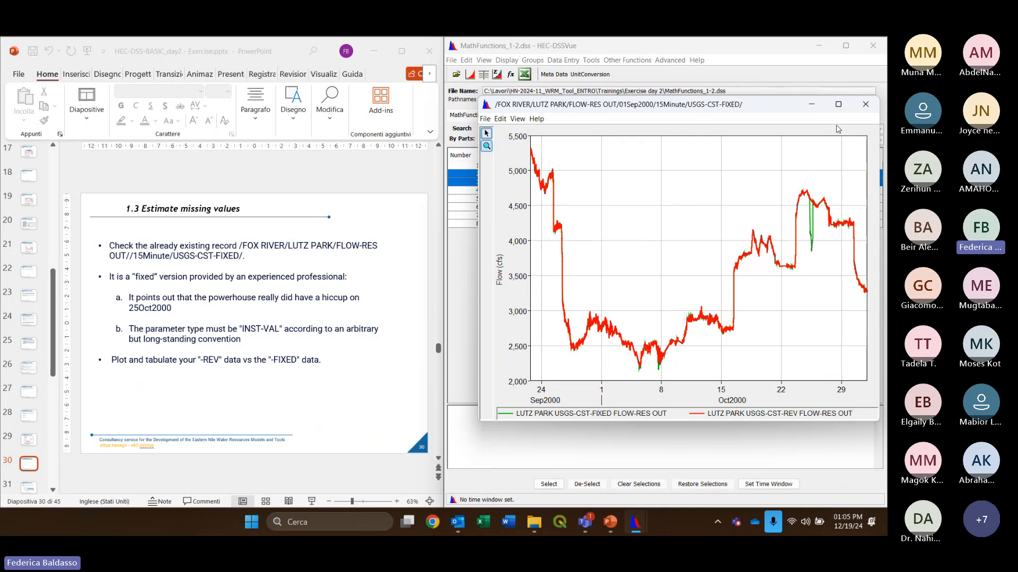
click(866, 108)
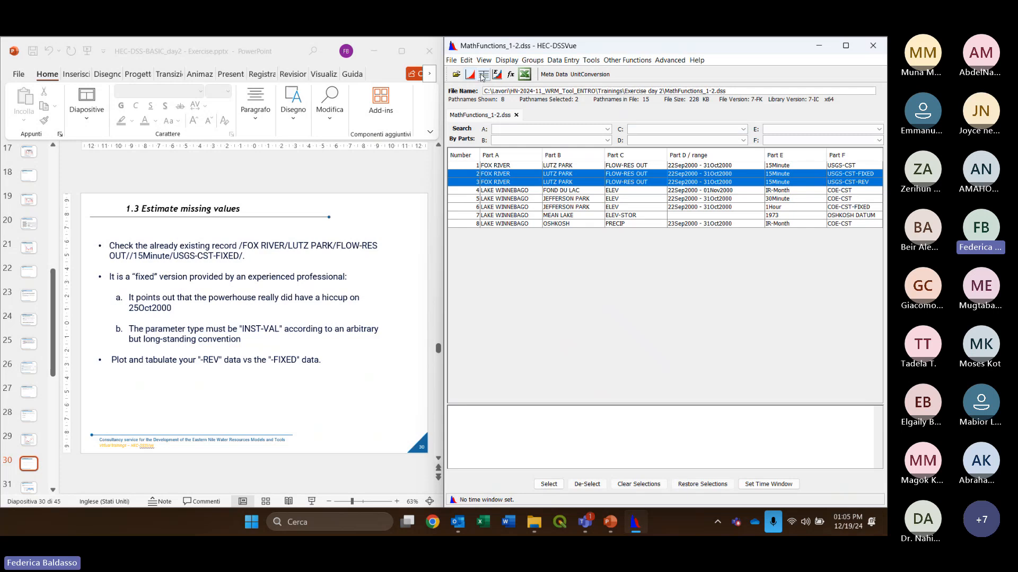
Tabulate the FIXED and REV flow records side by side and compare their data types with the exercise instructions
click(483, 77)
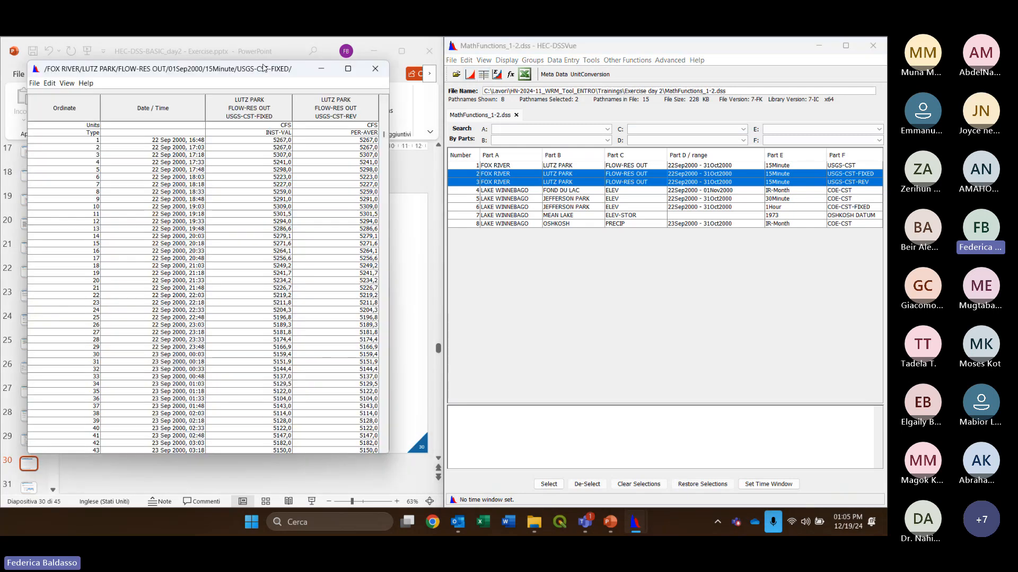
drag(263, 69, 680, 84)
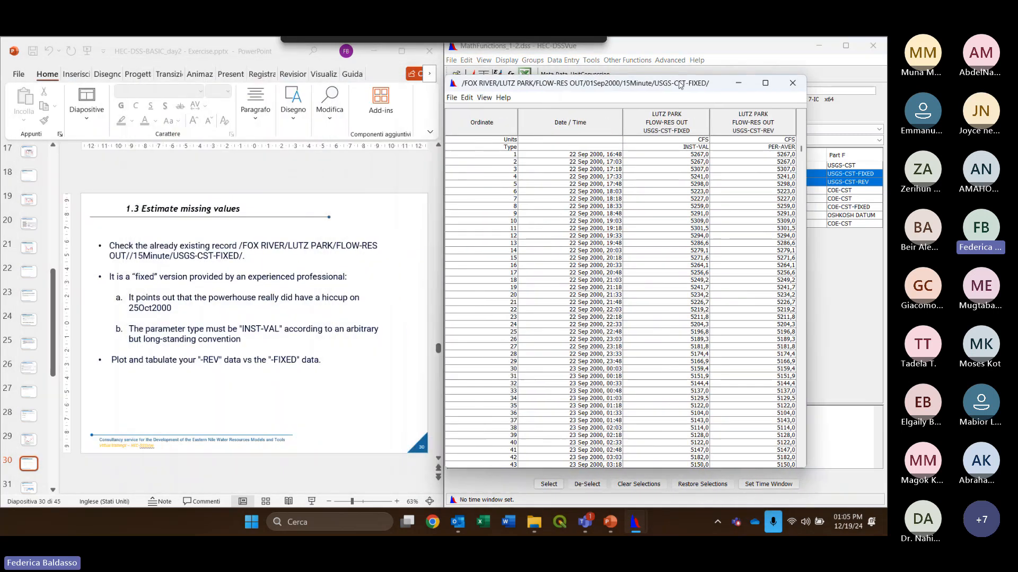
click(654, 150)
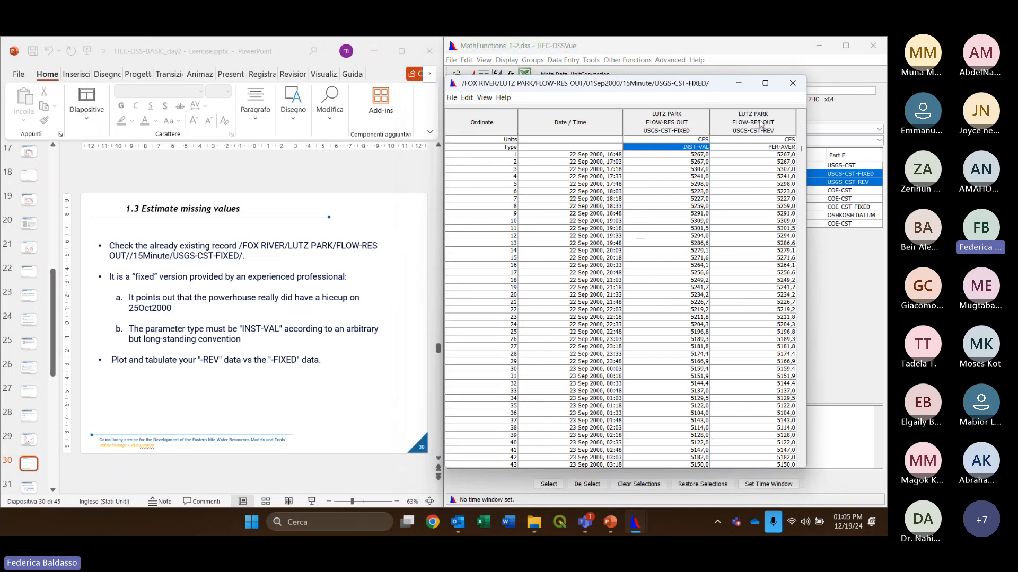
click(759, 150)
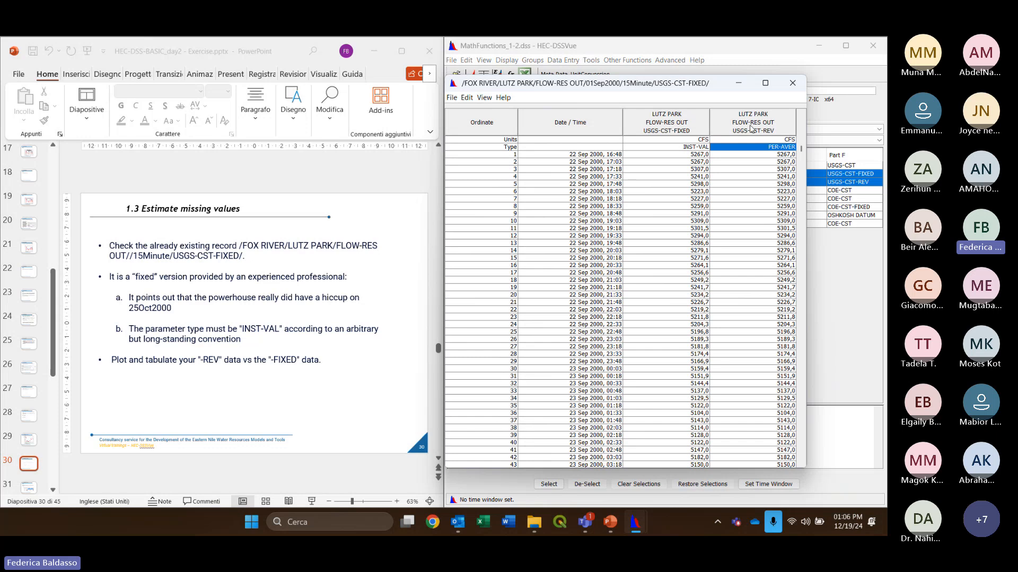
click(356, 336)
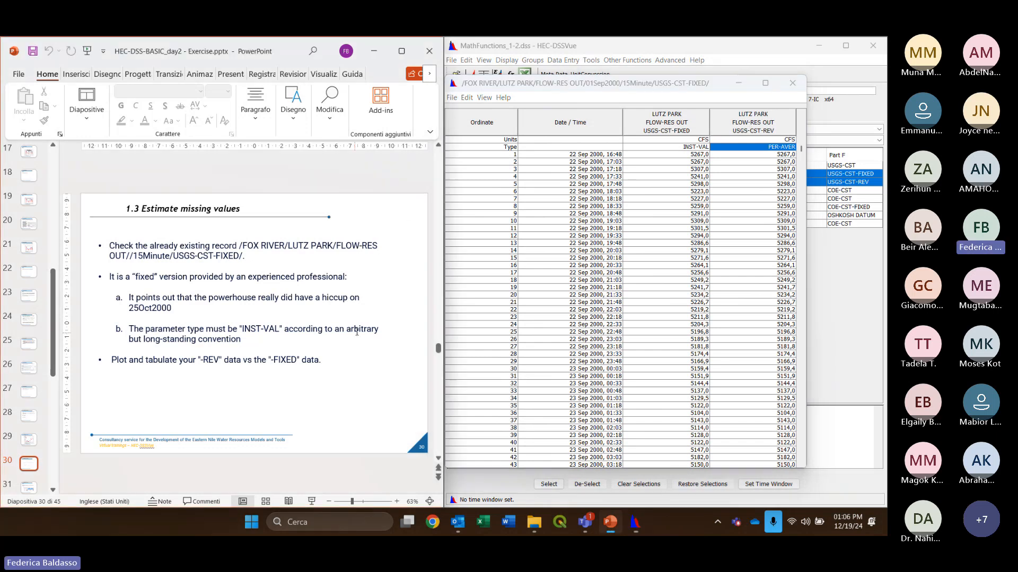
Review Question 5 on the INST-VAL parameter type against the tabulated FIXED and REV records, and close the table
scroll(356, 336, down, 1)
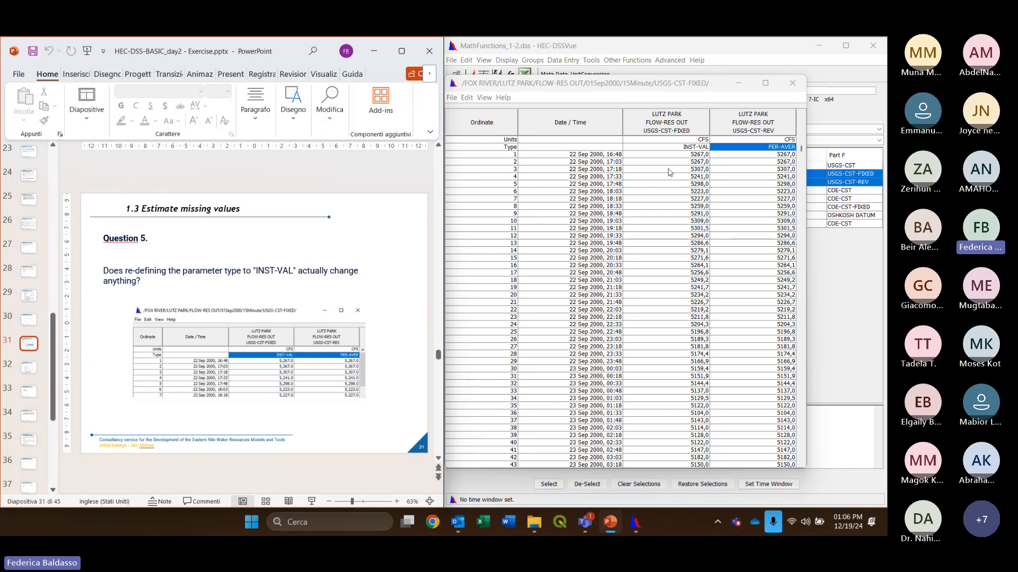
click(725, 148)
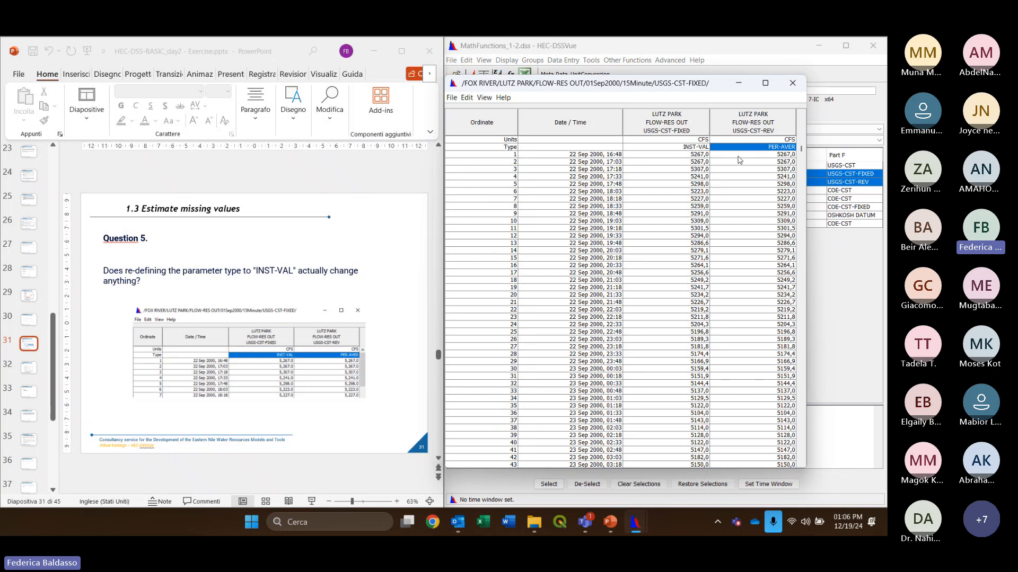
click(792, 84)
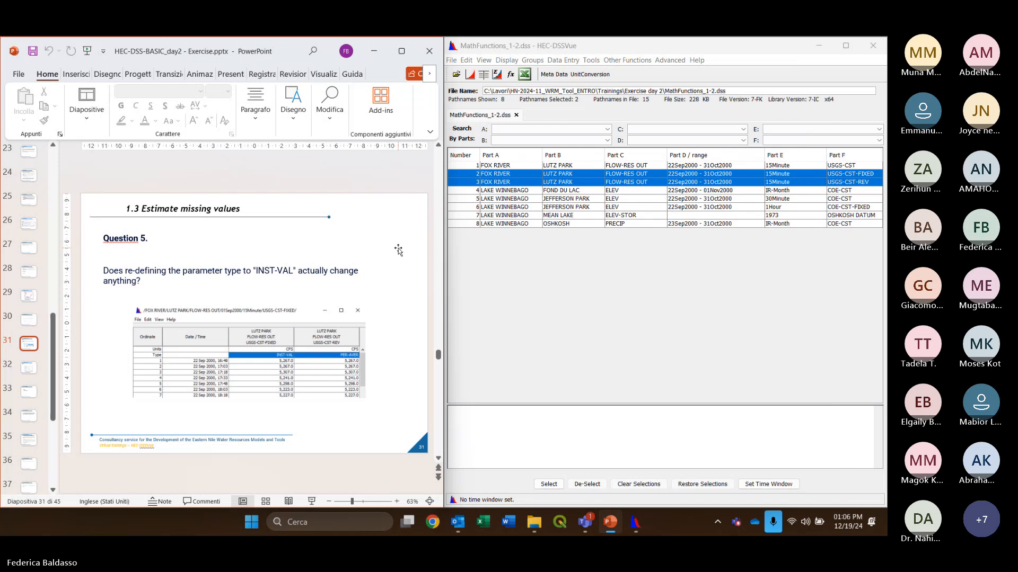
Show the Question 5 answer slide and plot the USGS-CST-FIXED and USGS-CST-REV flows in an enlarged window beside it
scroll(398, 249, down, 1)
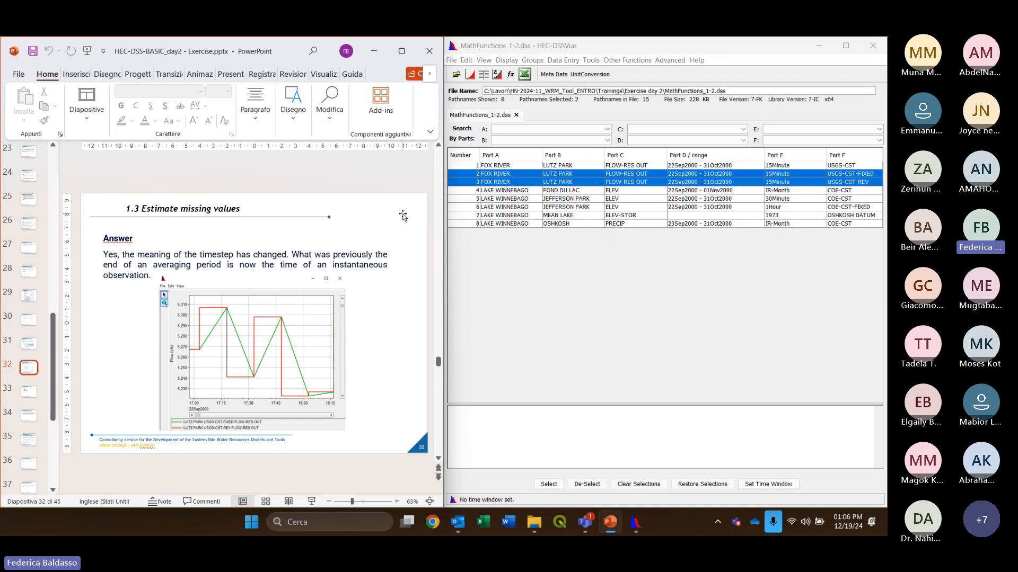
click(471, 76)
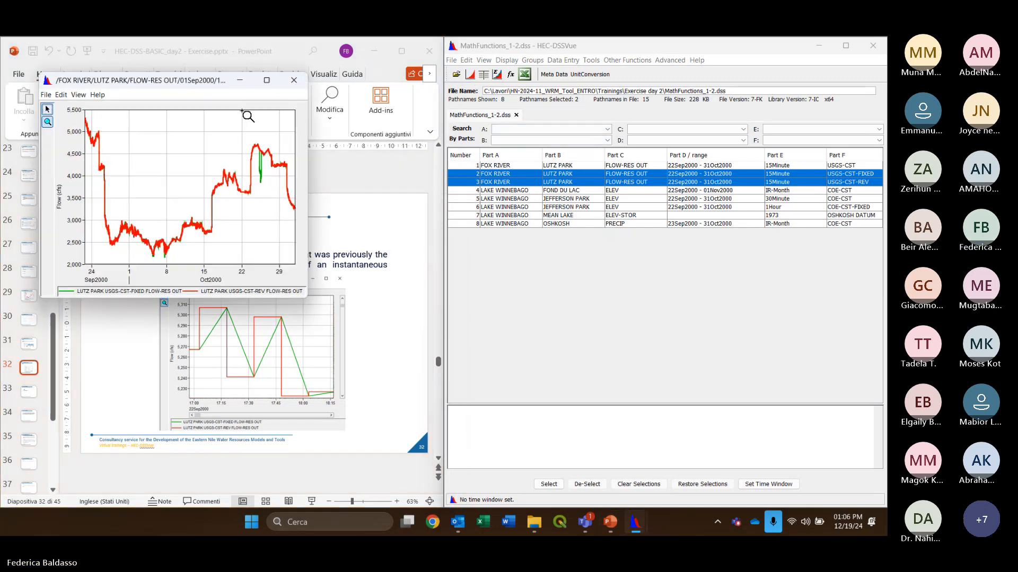
drag(212, 81, 666, 123)
drag(761, 340, 887, 428)
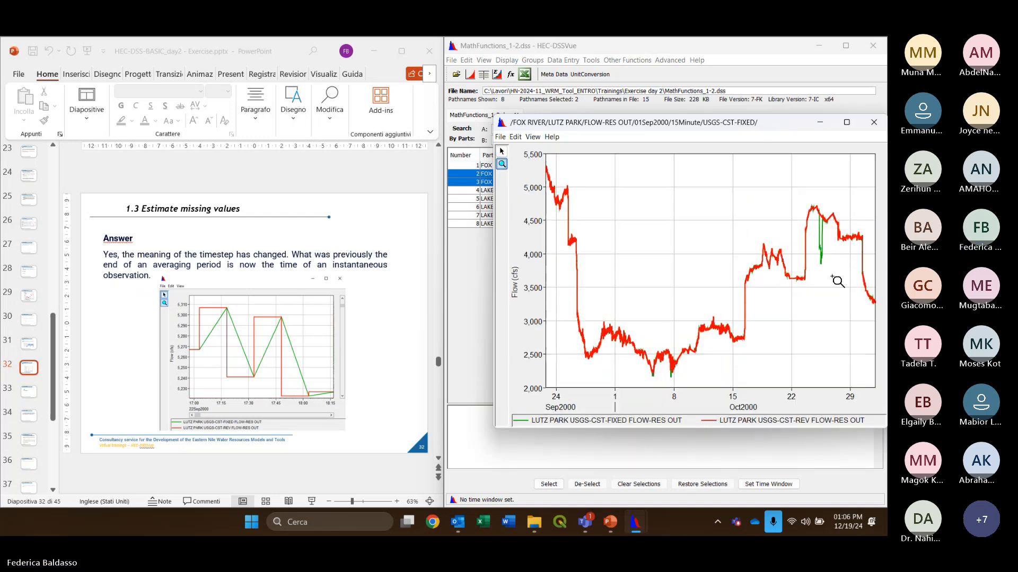
Examine at close range how the FIXED and REV curves are drawn between timesteps around 18 October 2000
drag(765, 243, 779, 256)
drag(621, 238, 635, 251)
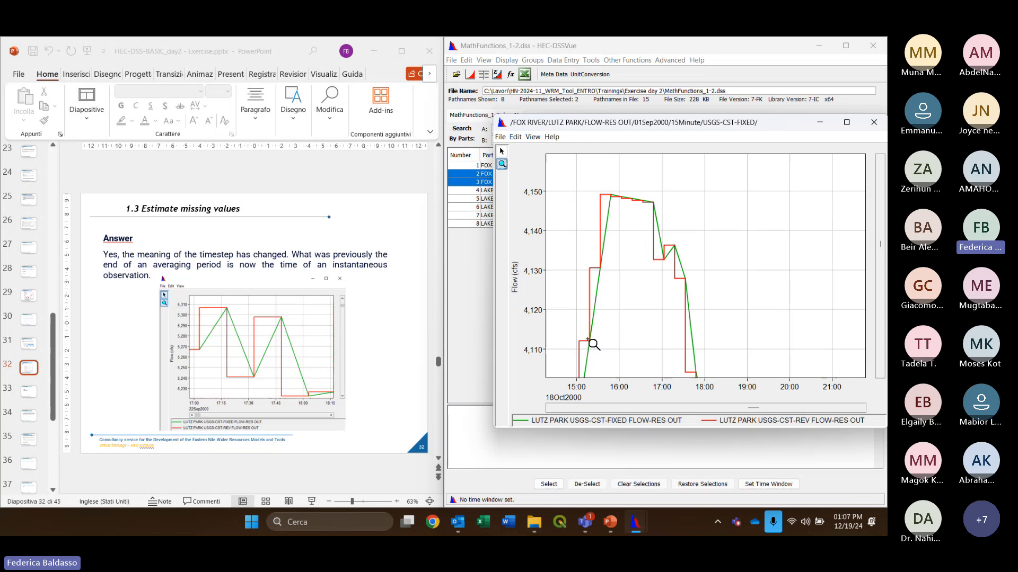
drag(588, 182, 630, 211)
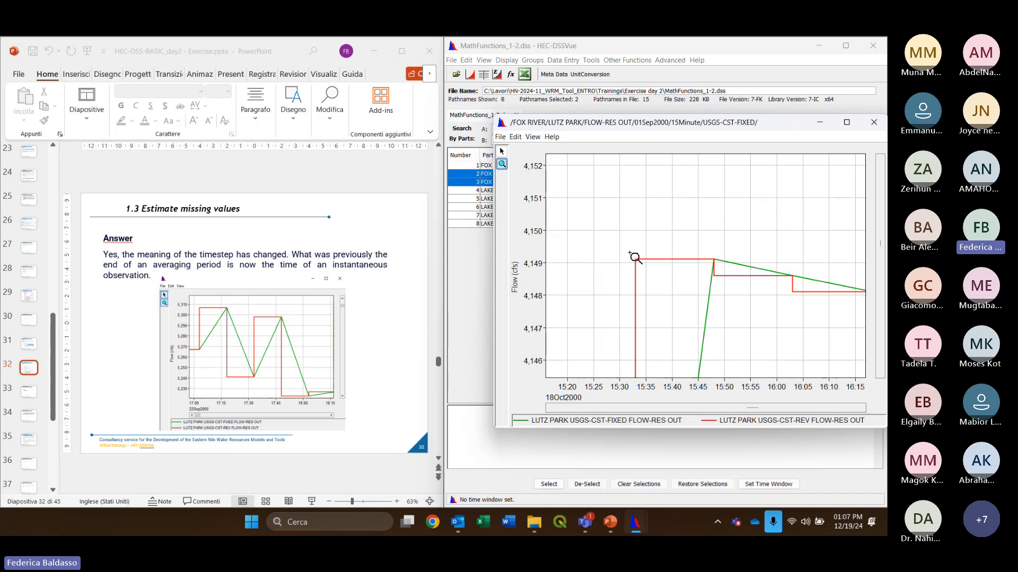
right_click(675, 218)
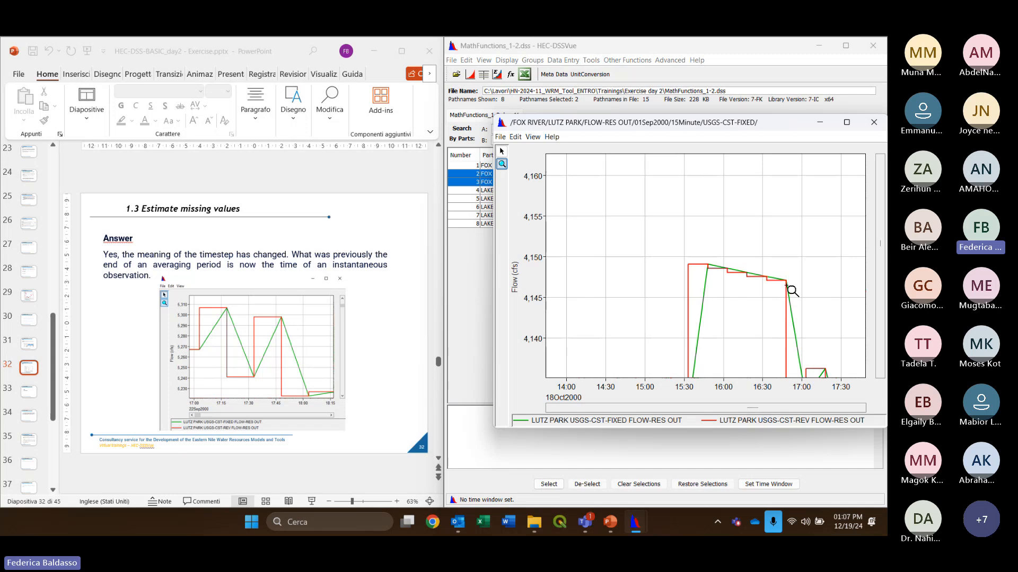
right_click(695, 221)
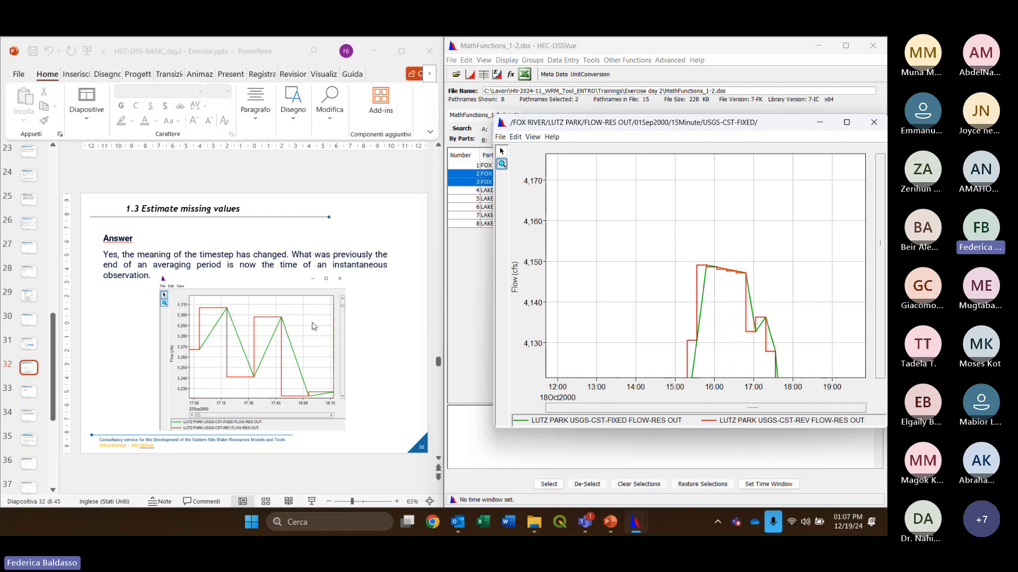
Close the comparison plot and advance the exercise slides to the Part 2 introduction about normalizing data to hourly intervals
click(386, 264)
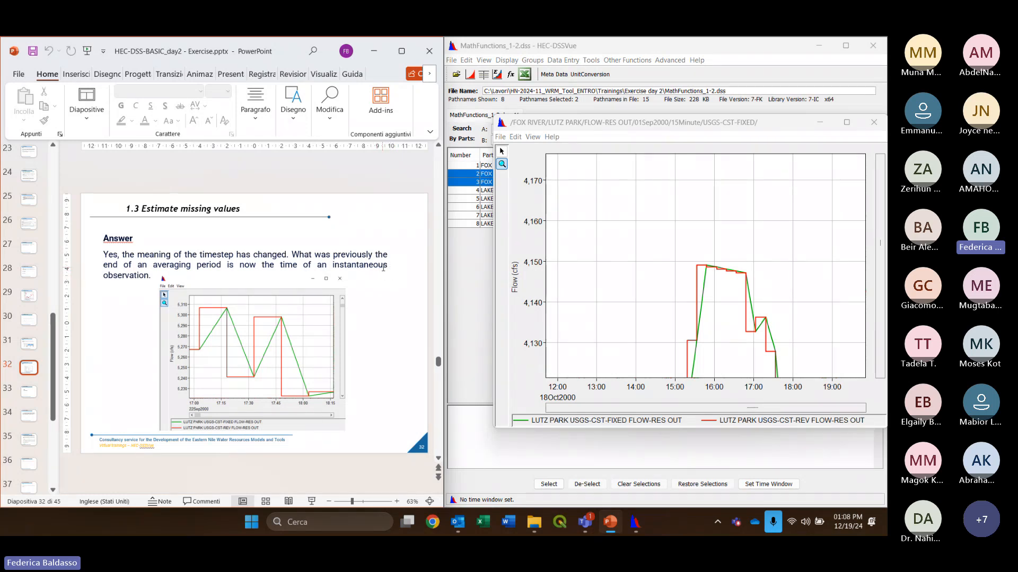
scroll(383, 268, down, 1)
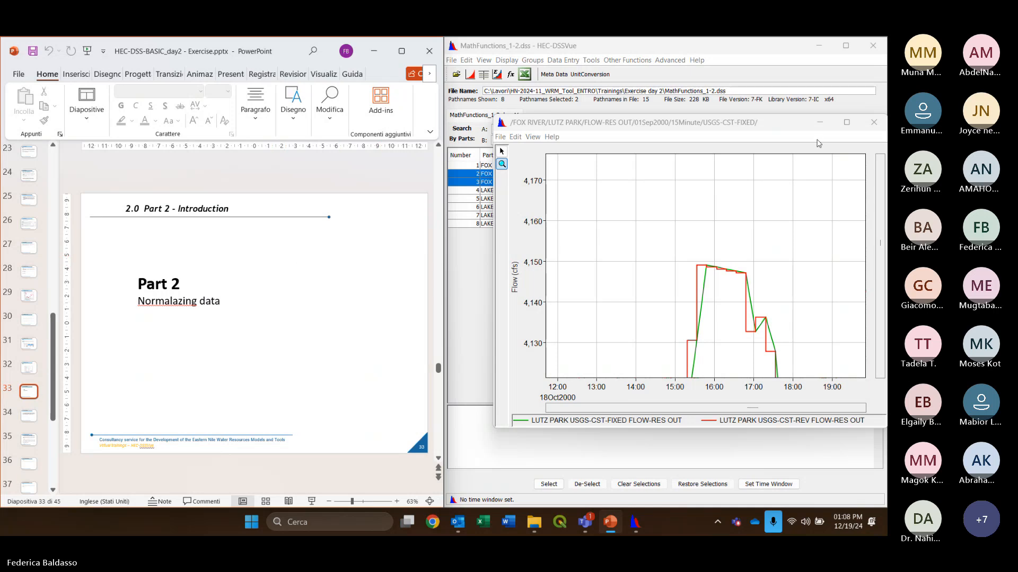
click(873, 122)
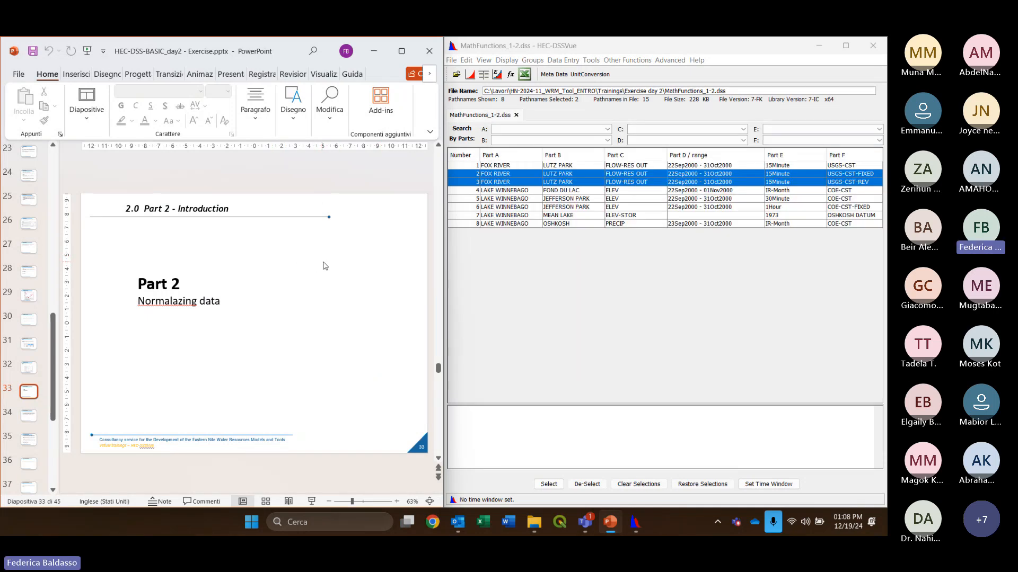
scroll(323, 262, up, 1)
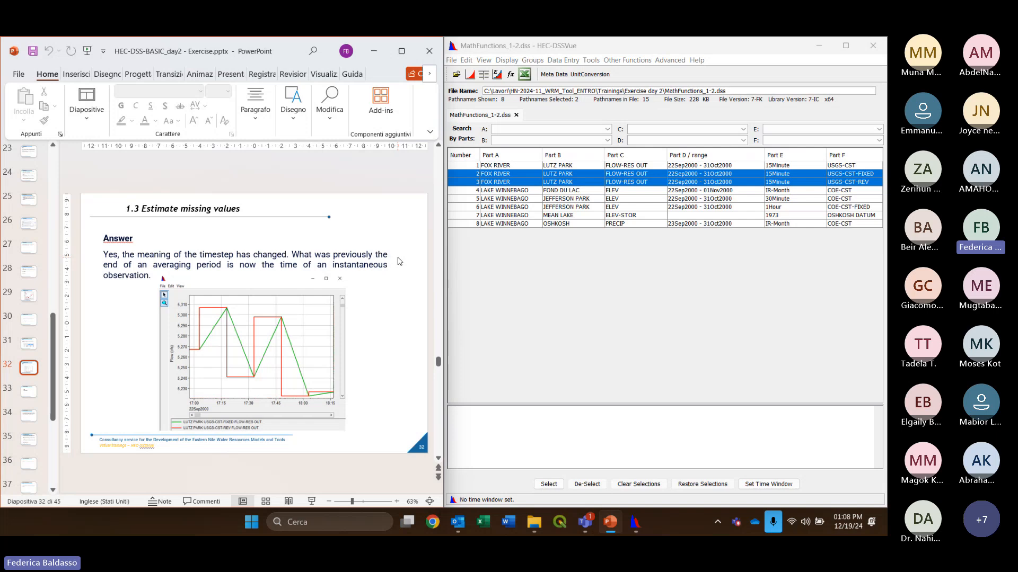
scroll(399, 260, down, 1)
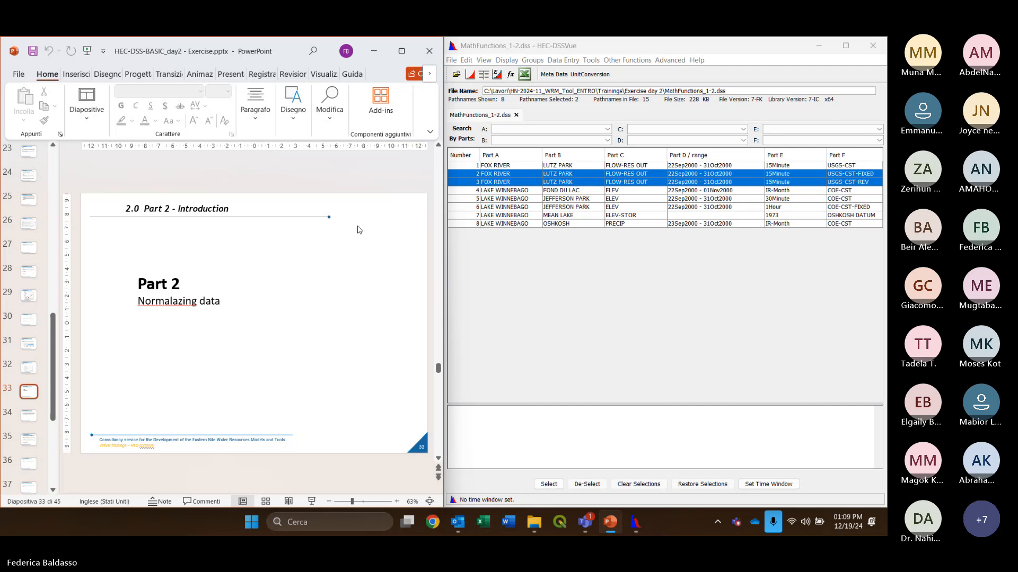
scroll(360, 229, down, 1)
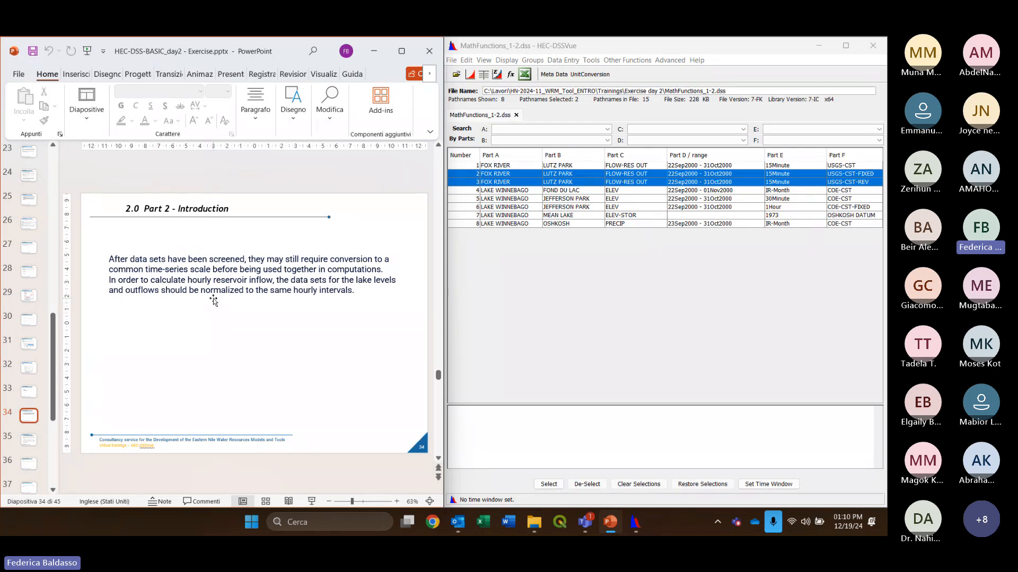
Review the time intervals of the Lutz Park outflow, Lake Winnebago elevation and Oshkosh precipitation records in the catalog
click(520, 288)
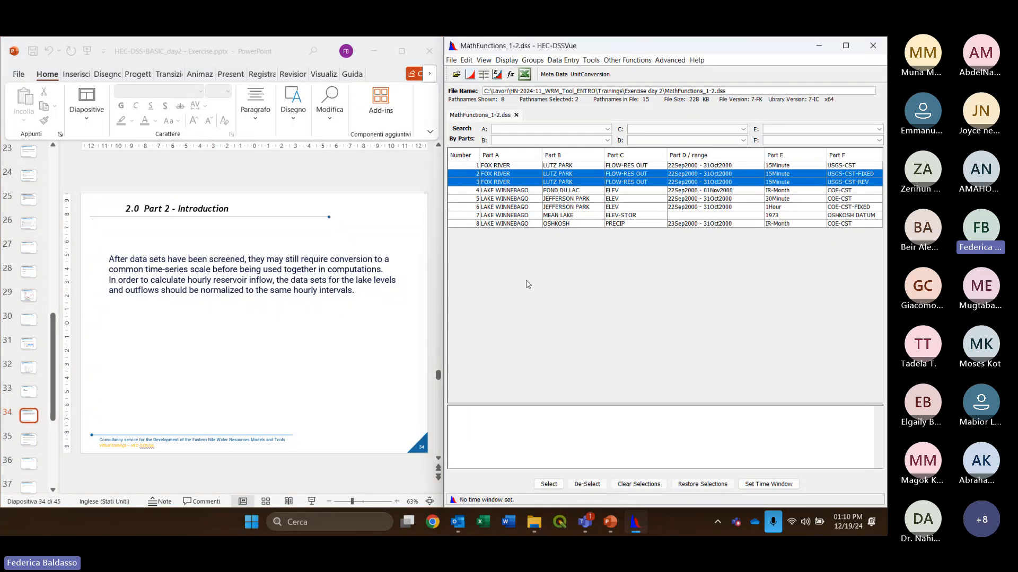
click(555, 224)
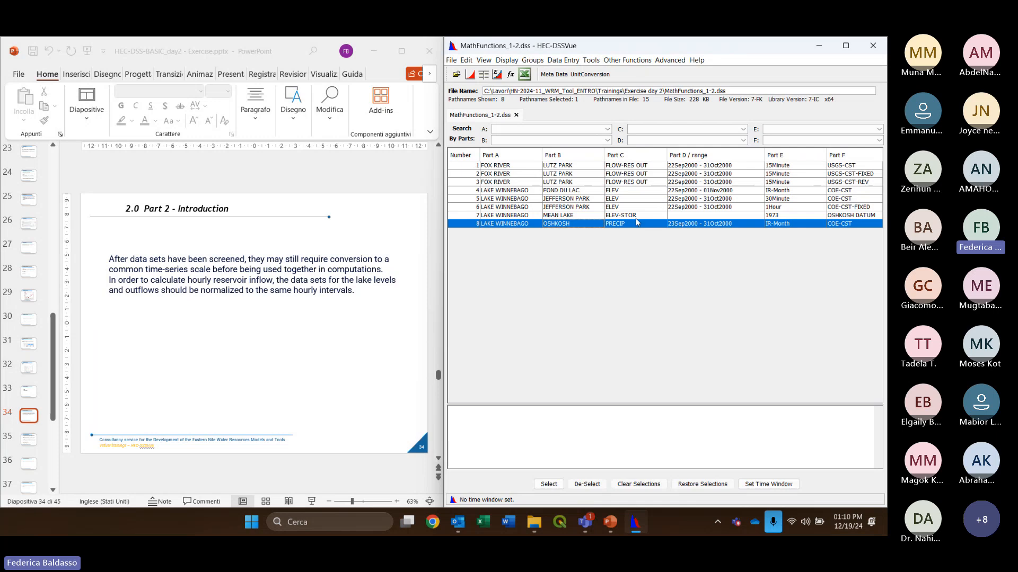
click(621, 166)
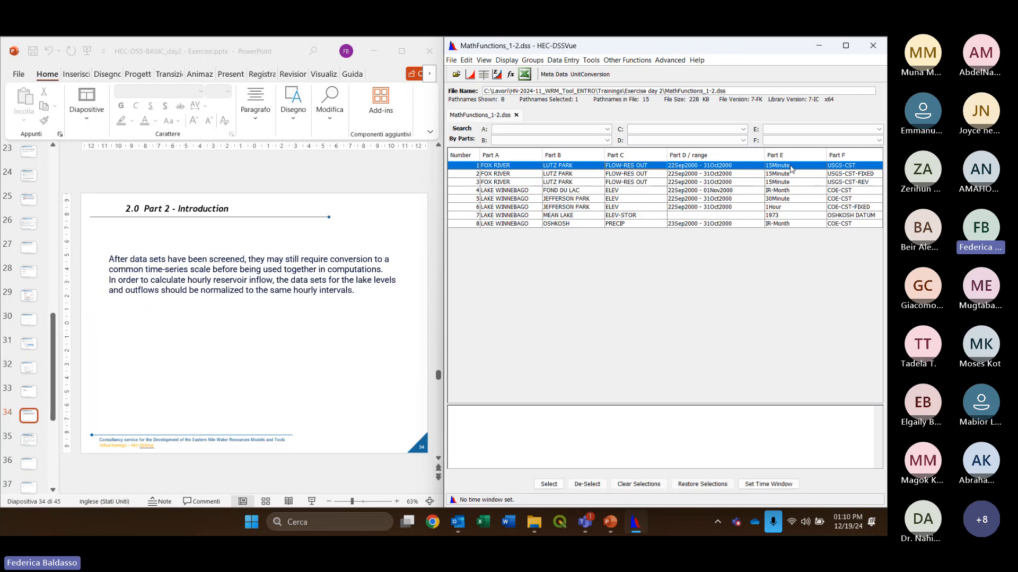
click(627, 192)
drag(627, 192, 652, 206)
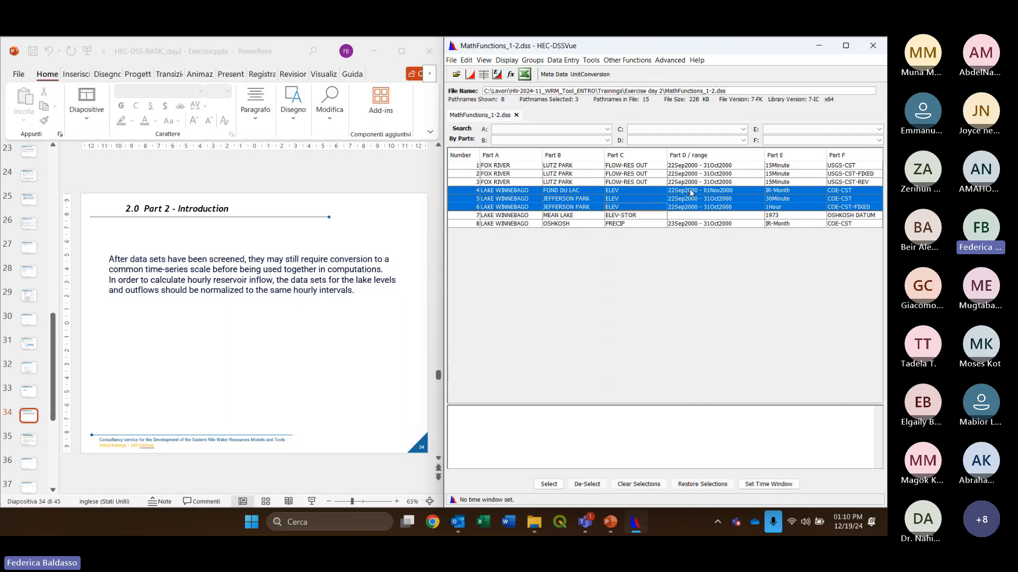
click(790, 191)
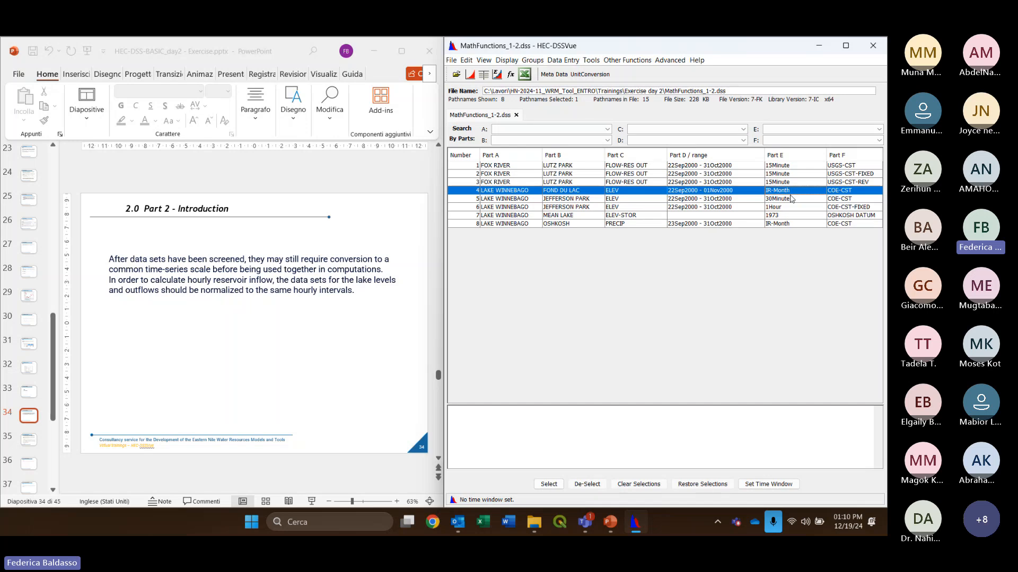
click(609, 200)
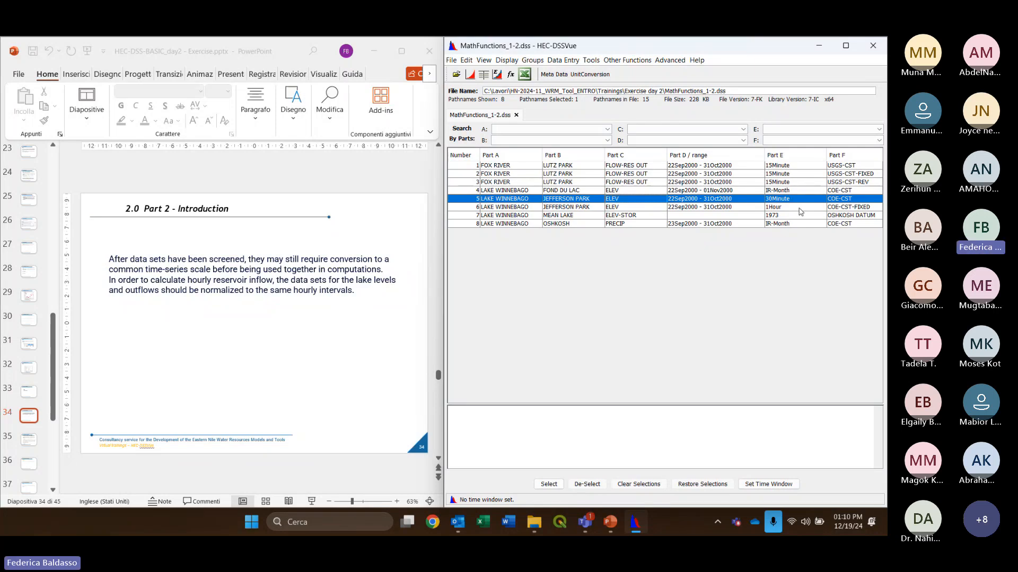
click(800, 208)
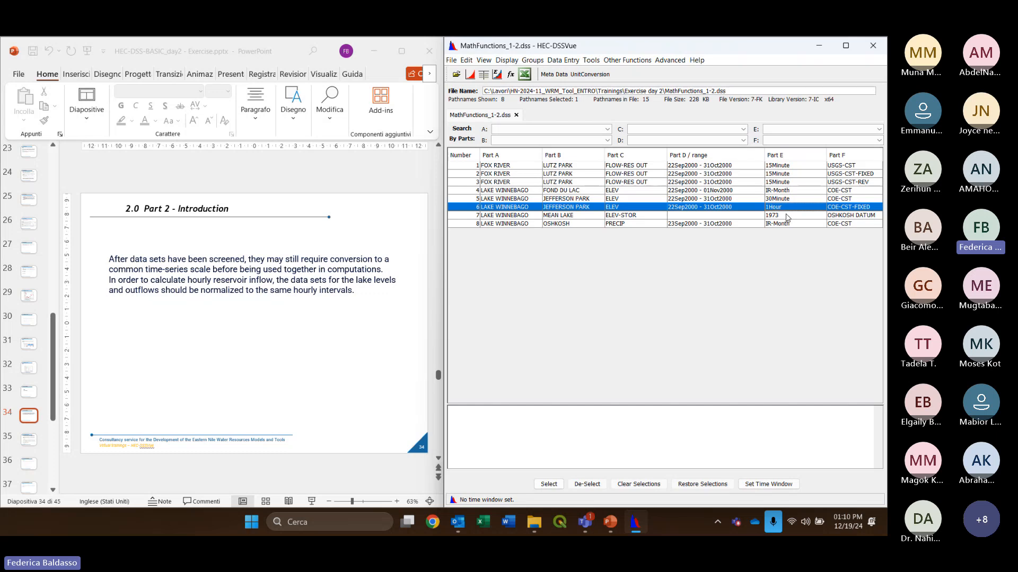
click(635, 224)
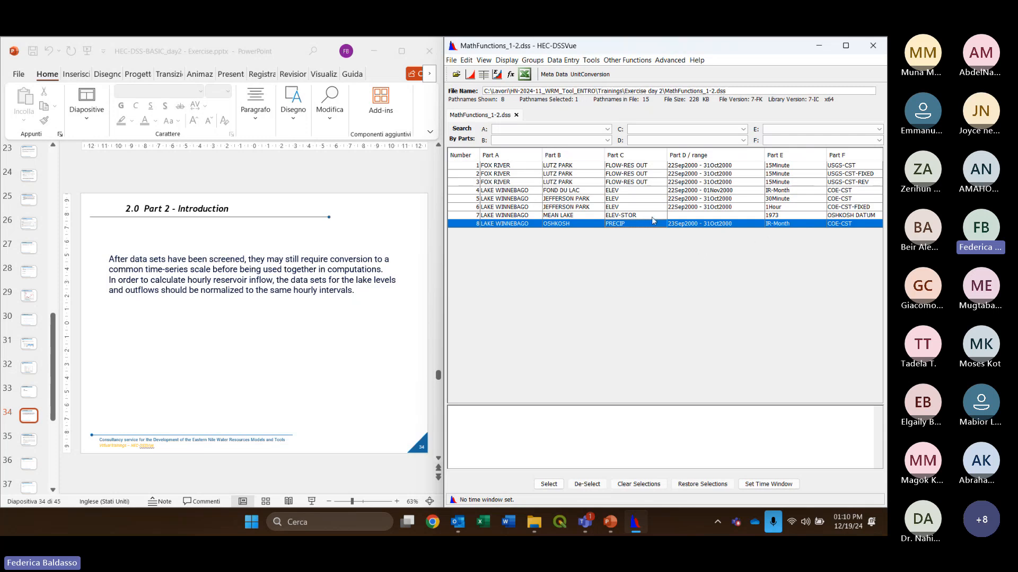
click(627, 190)
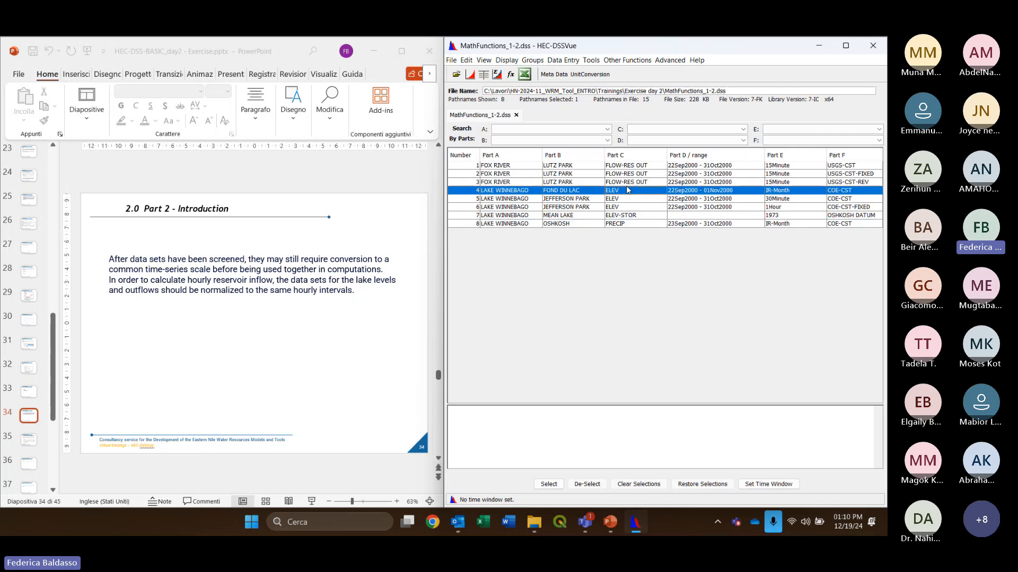
click(629, 225)
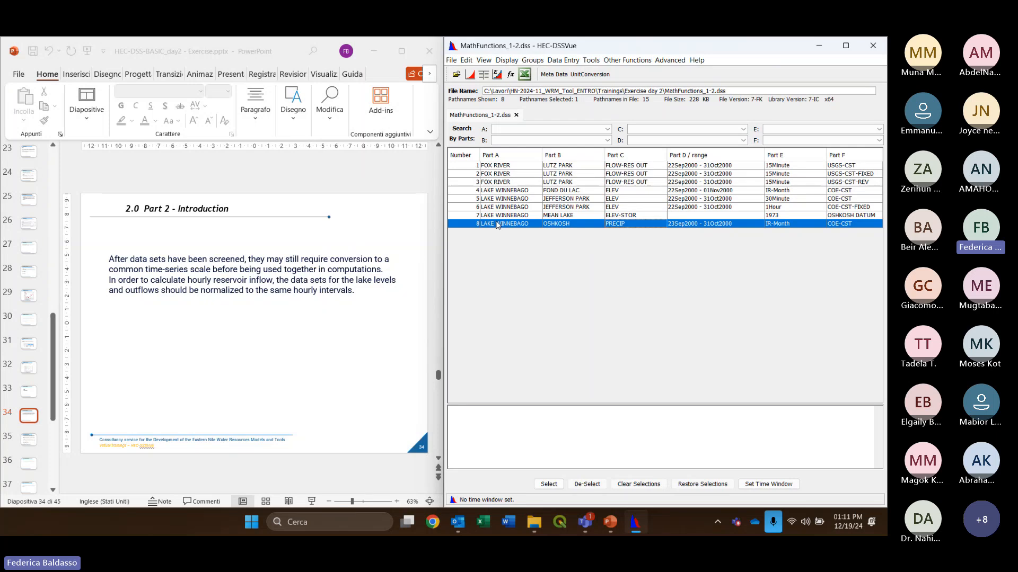
Bring up the exercise slide 2.1 Convert to hourly intervals and apply the No Time Window setting to the data
click(311, 318)
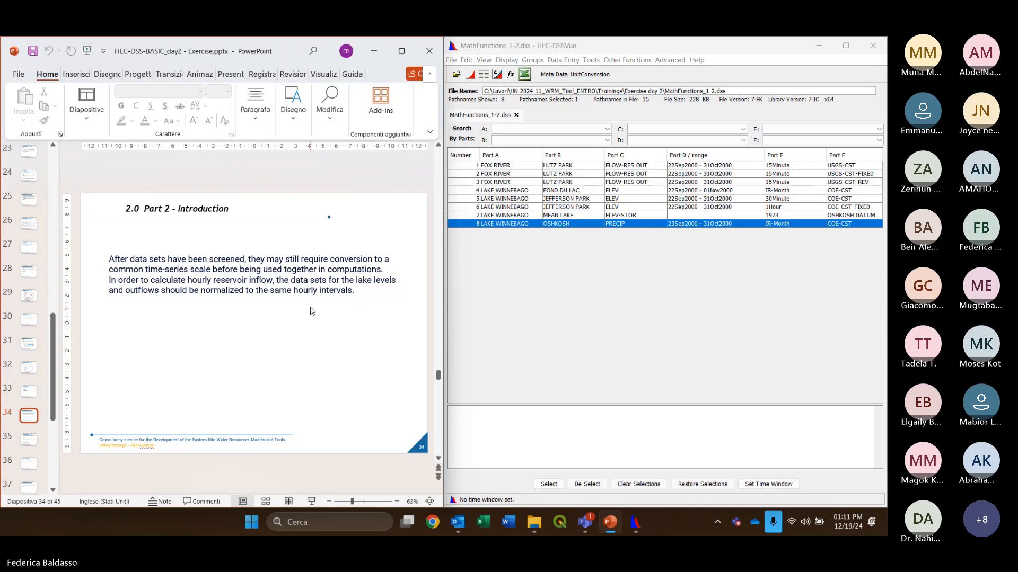
scroll(312, 311, down, 1)
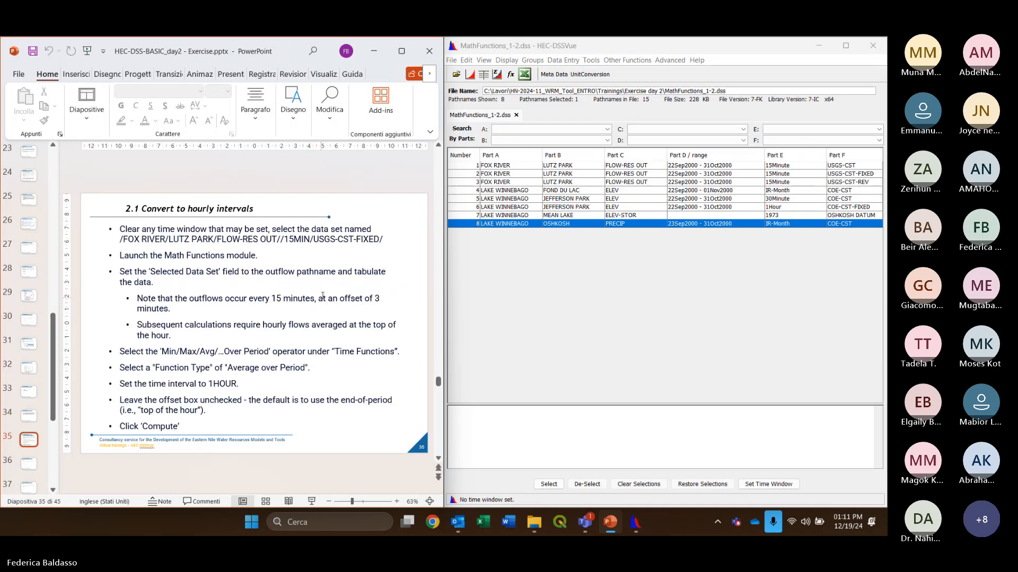
click(569, 291)
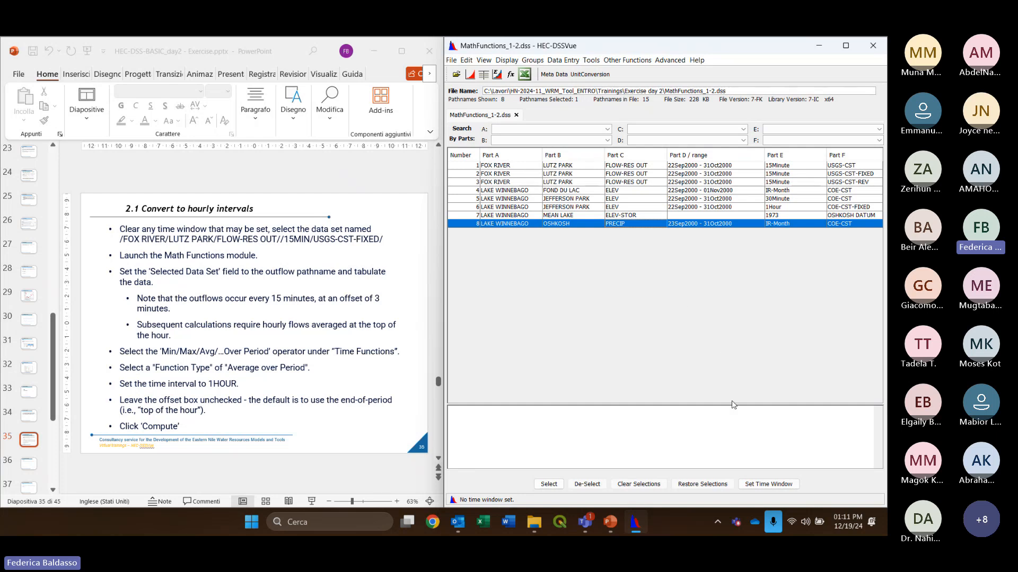
click(768, 486)
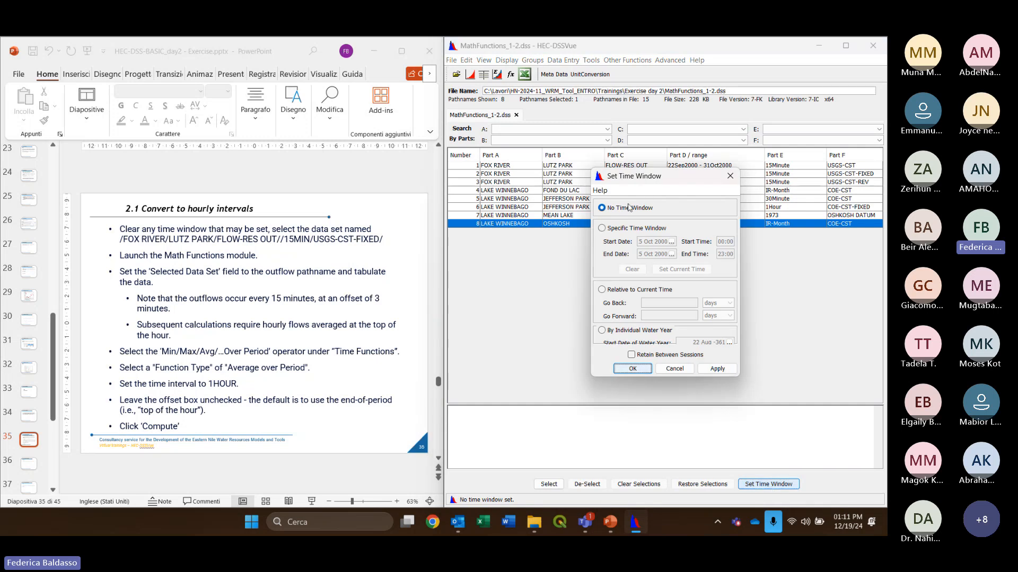
click(611, 208)
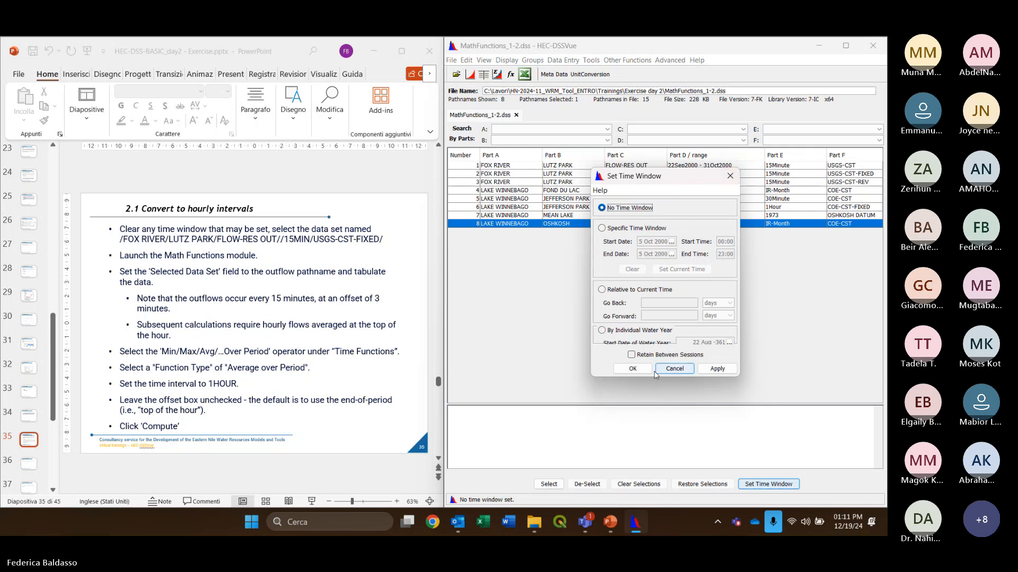
click(631, 367)
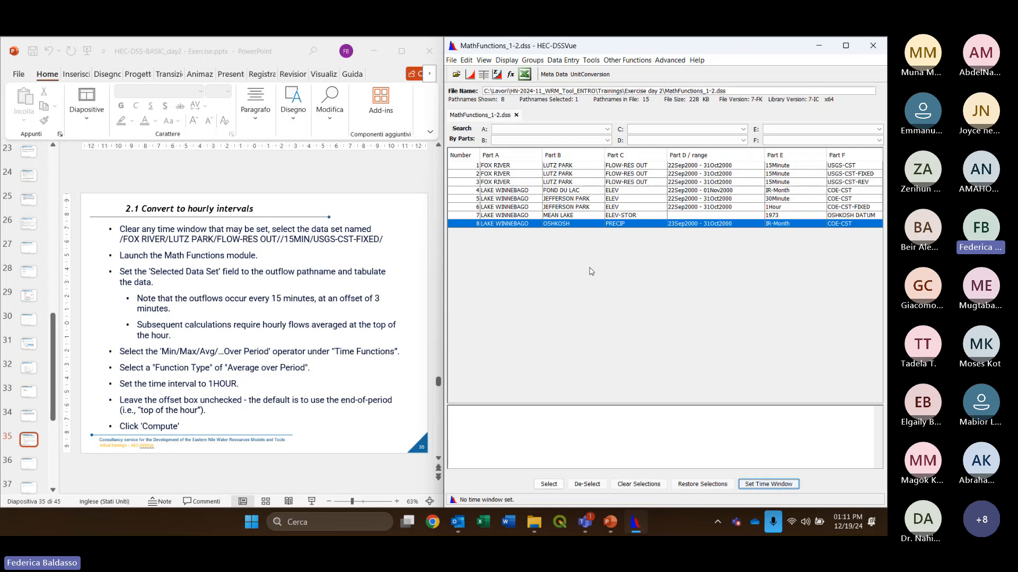
Open the Lutz Park USGS-CST-FIXED flow record in Math Functions and place the window clear of the exercise instructions
click(587, 175)
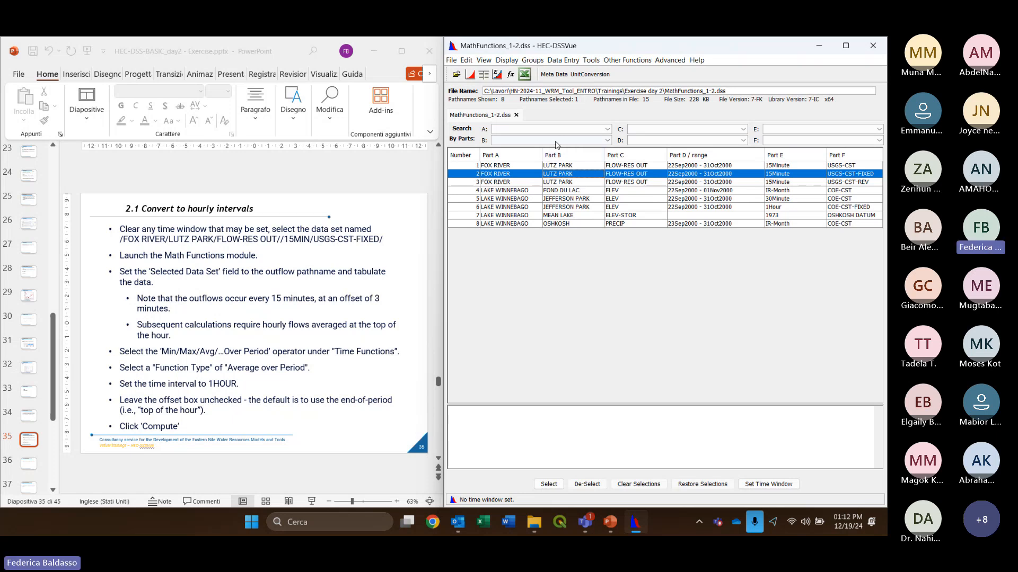
click(512, 74)
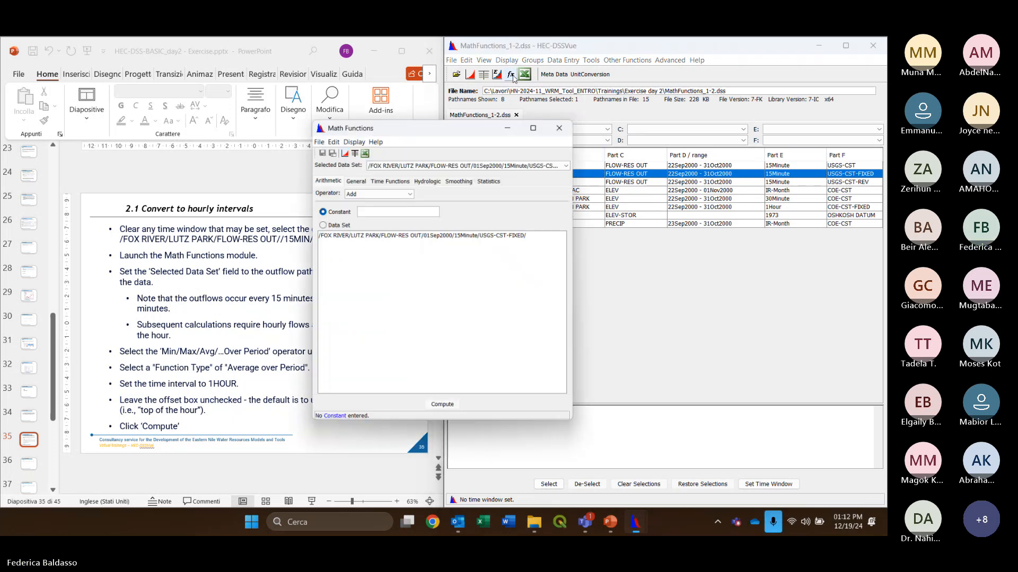
drag(469, 131, 708, 109)
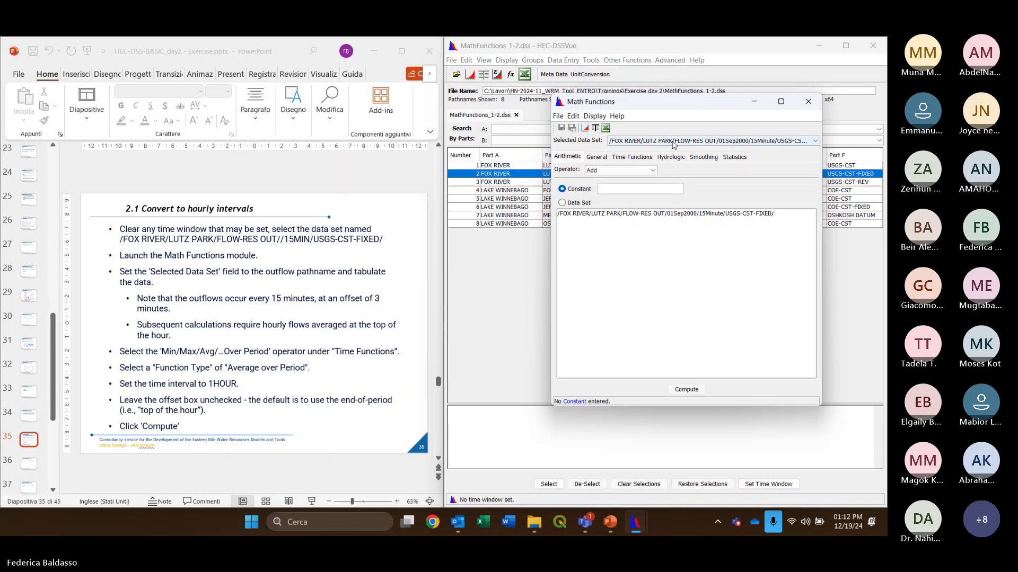
Plot and tabulate the 15-minute Lutz Park FIXED flows from Math Functions, examine their timestamps and data type, and close both views
click(585, 129)
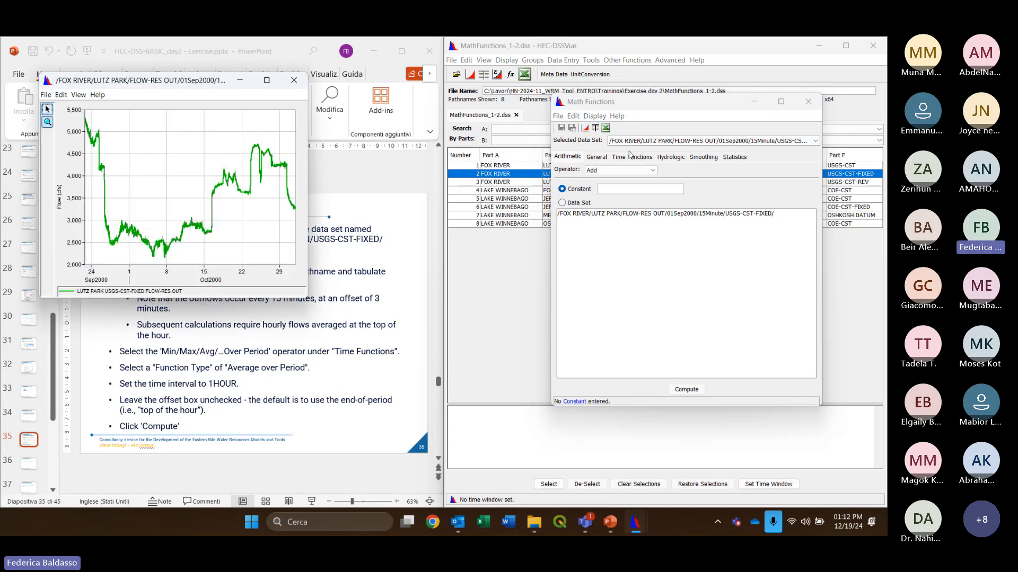
click(597, 129)
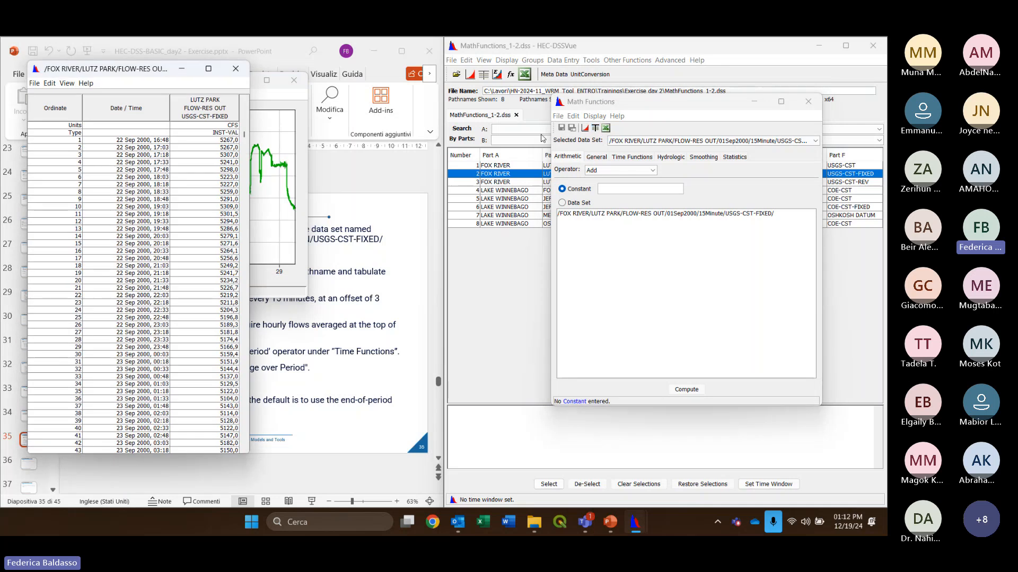
drag(154, 73, 481, 70)
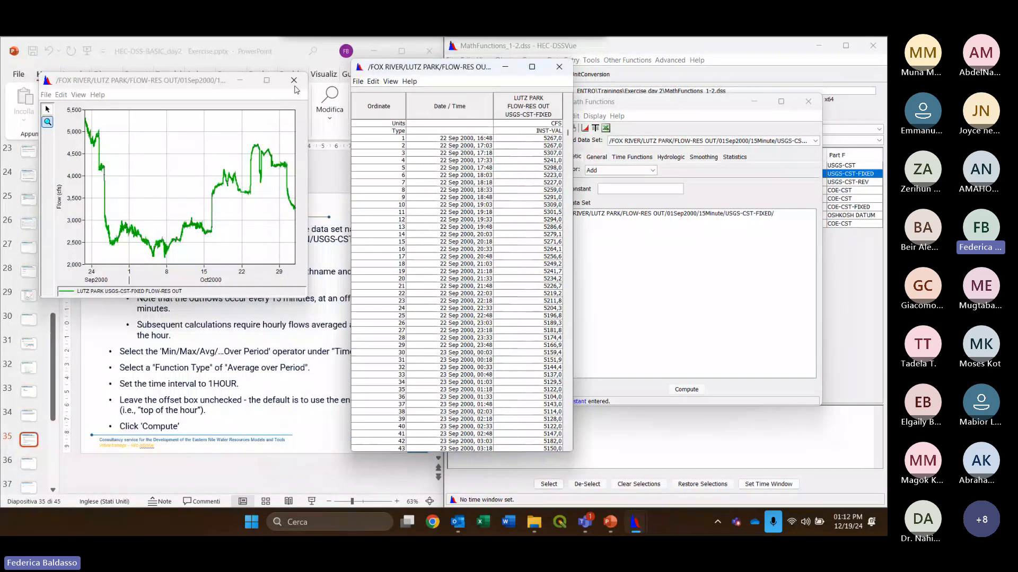
click(242, 81)
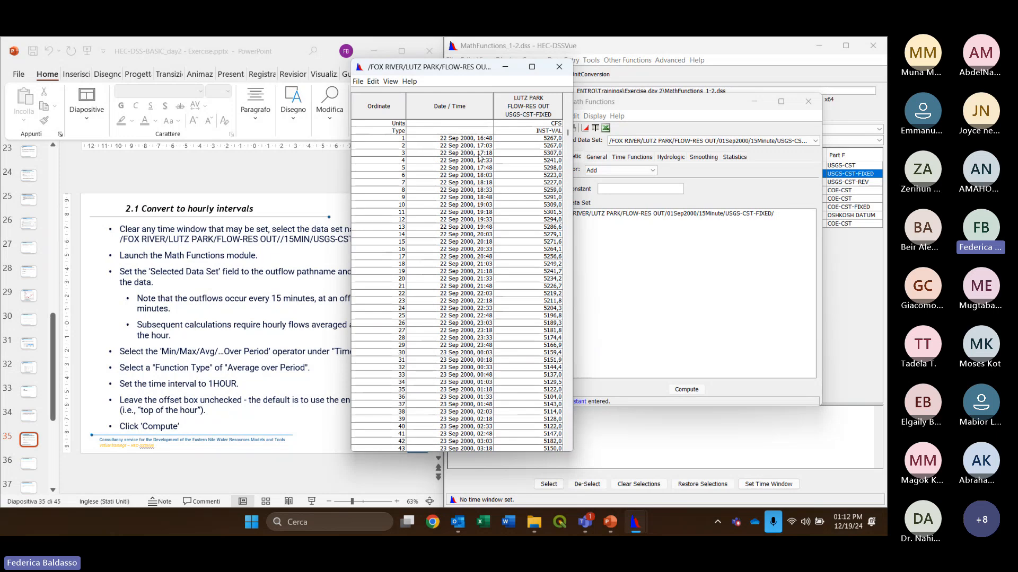
drag(440, 67, 509, 69)
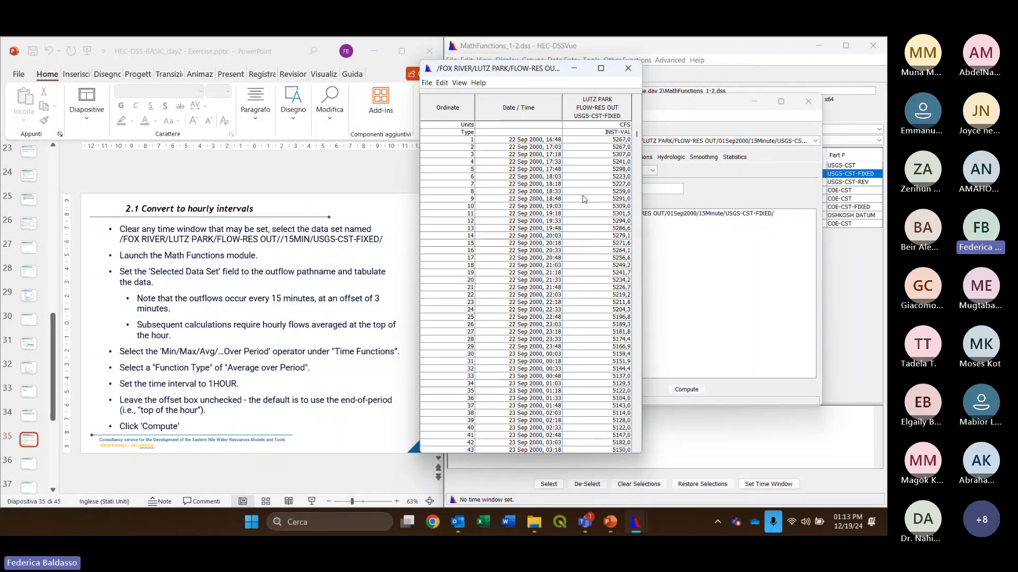
click(627, 70)
Set up the Min/Max/Avg/... Over Period time function with the function type Average over Period
drag(659, 108, 646, 95)
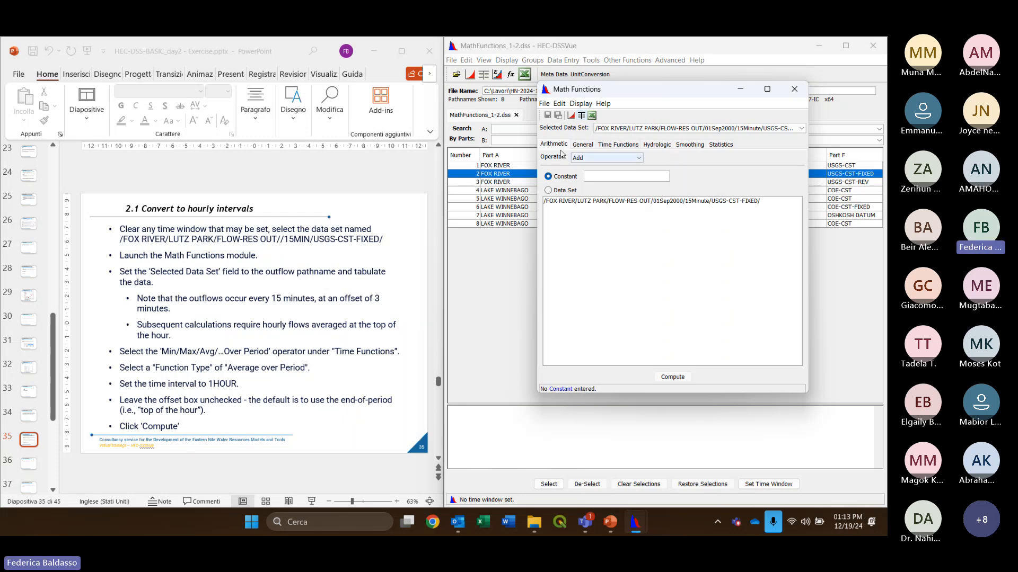
click(621, 146)
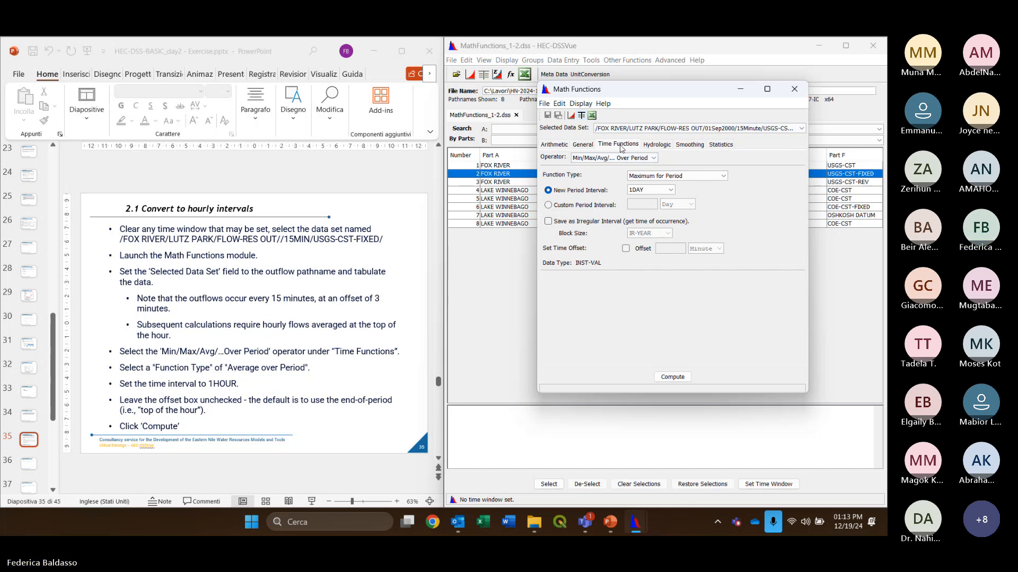
click(653, 159)
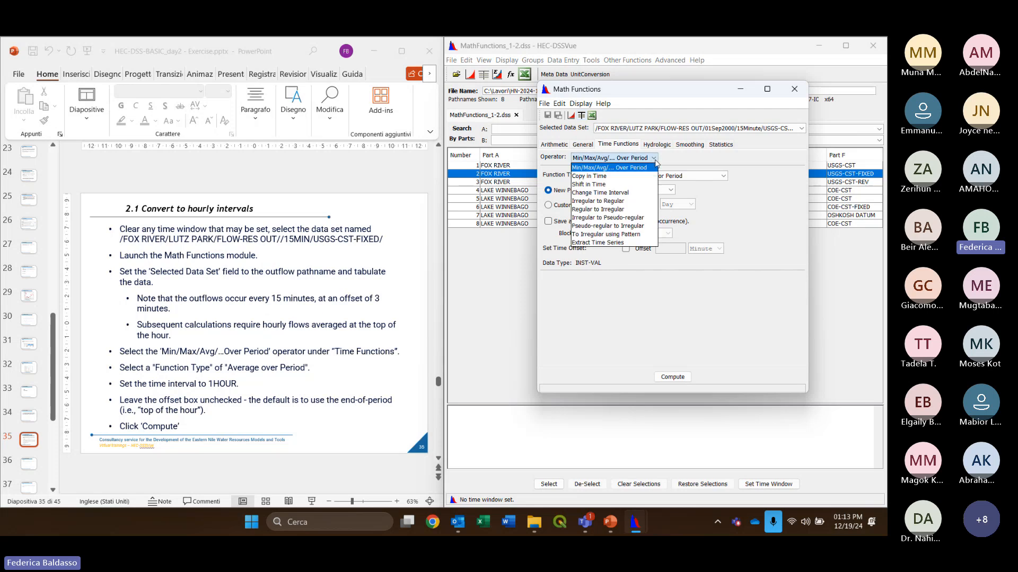
click(642, 169)
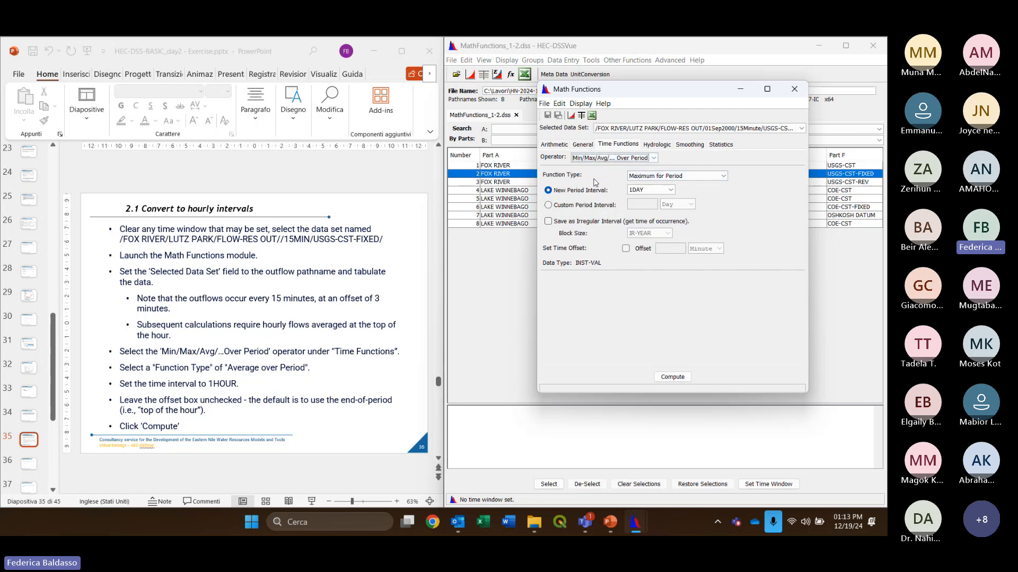
click(723, 177)
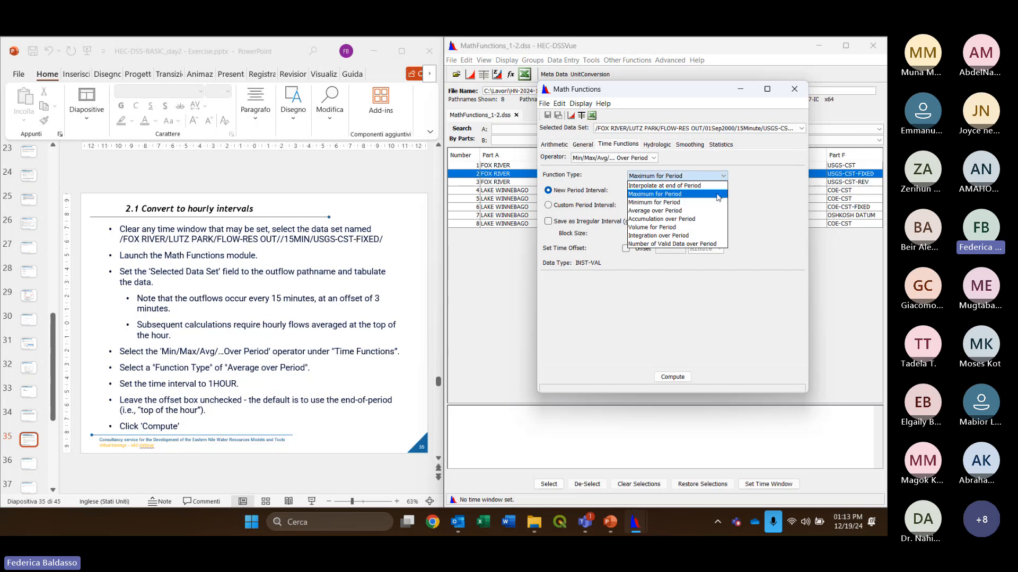
click(650, 213)
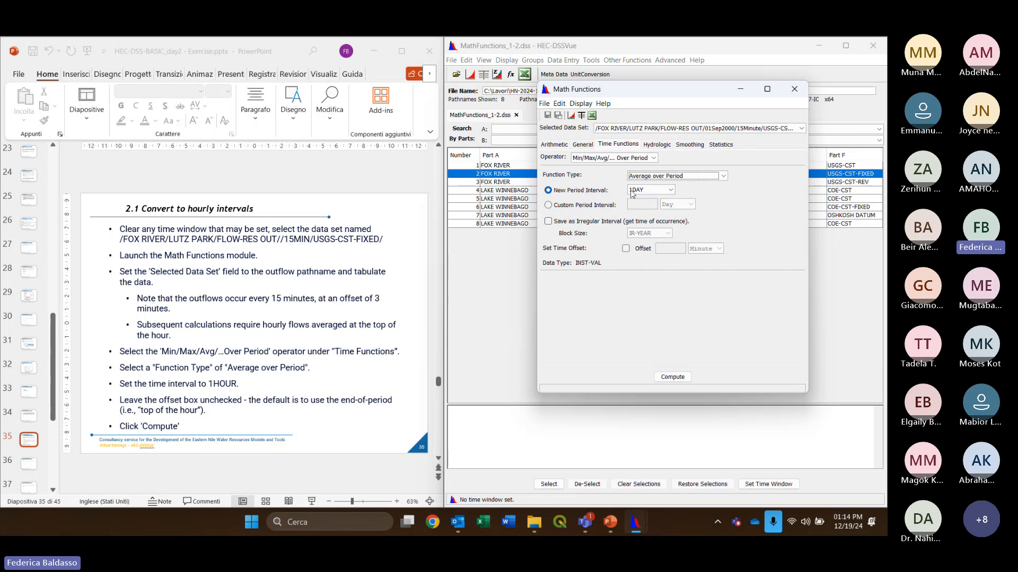
Set the new period interval to 1HOUR, compute without a time offset, and advance the exercise slides to Question 1
click(669, 193)
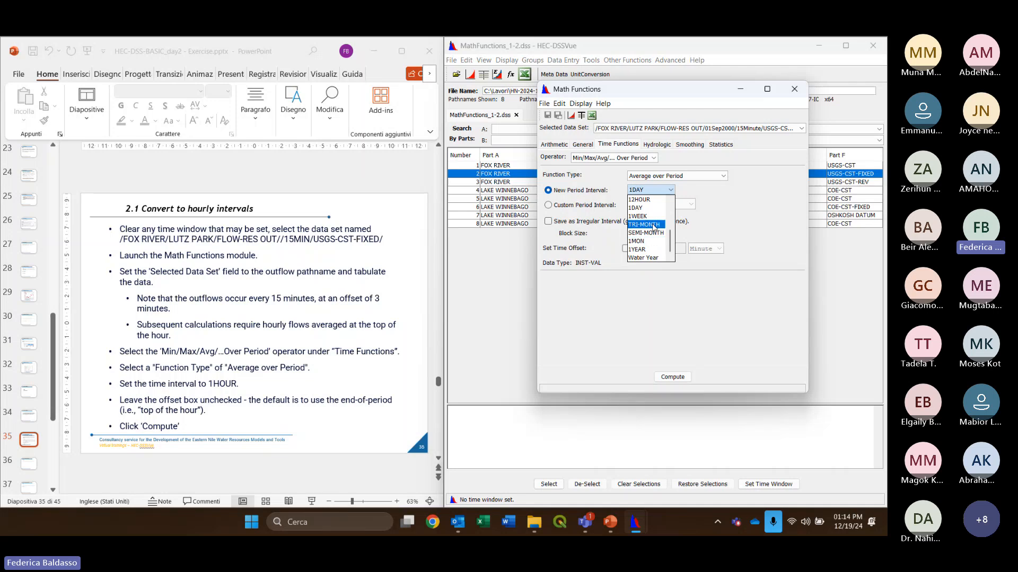
scroll(642, 202, up, 2)
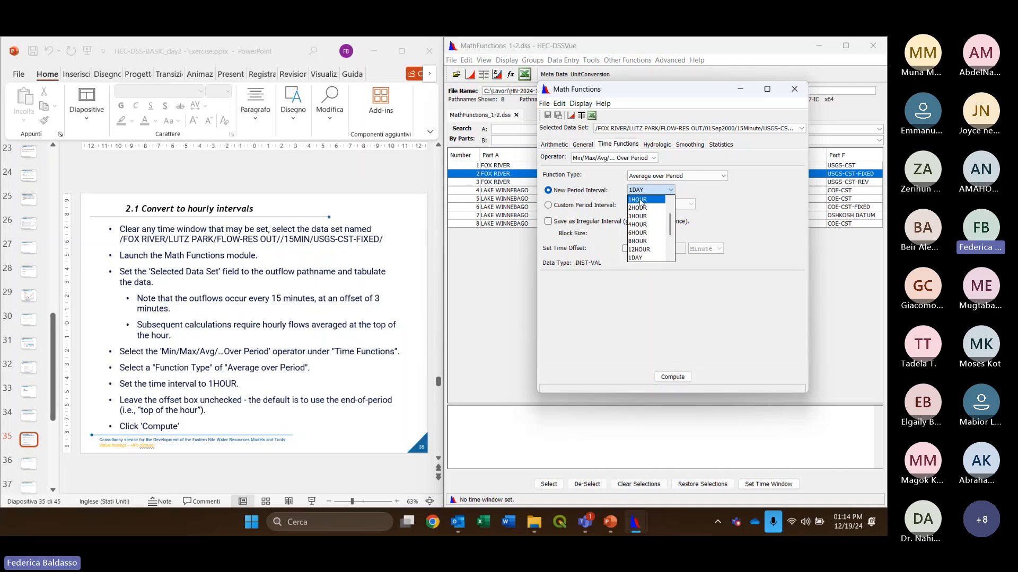
click(639, 200)
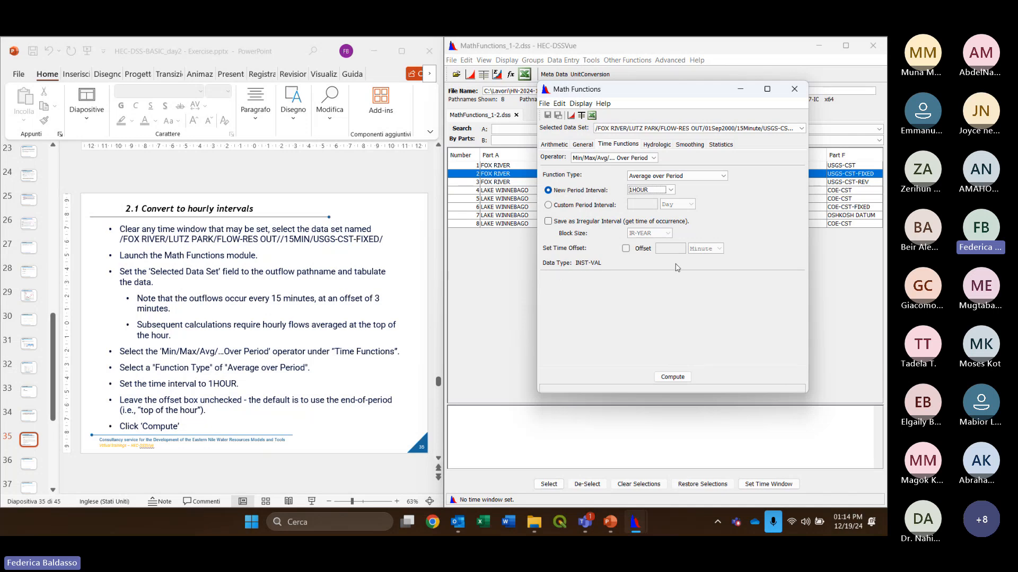
click(676, 378)
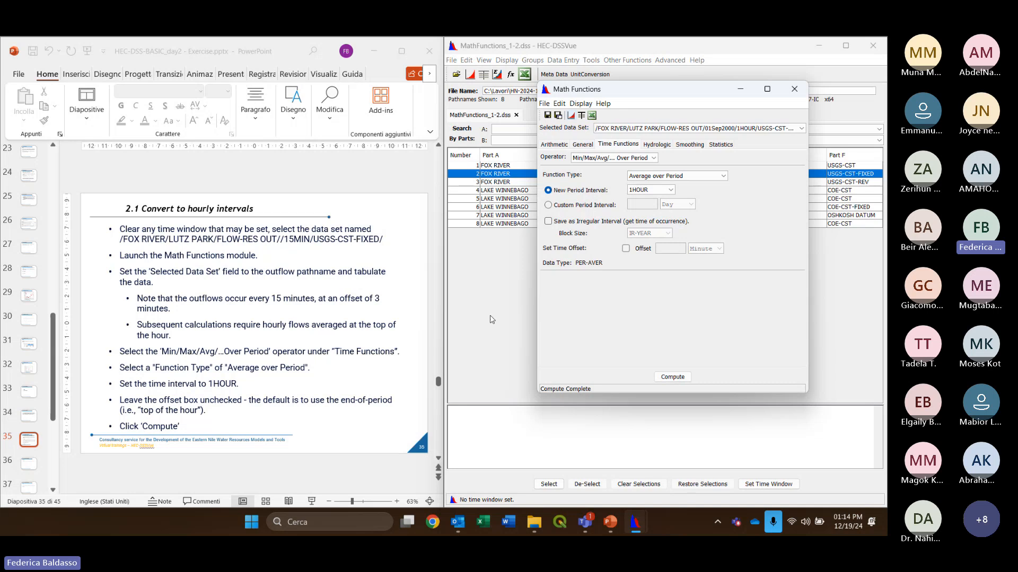
scroll(407, 333, down, 1)
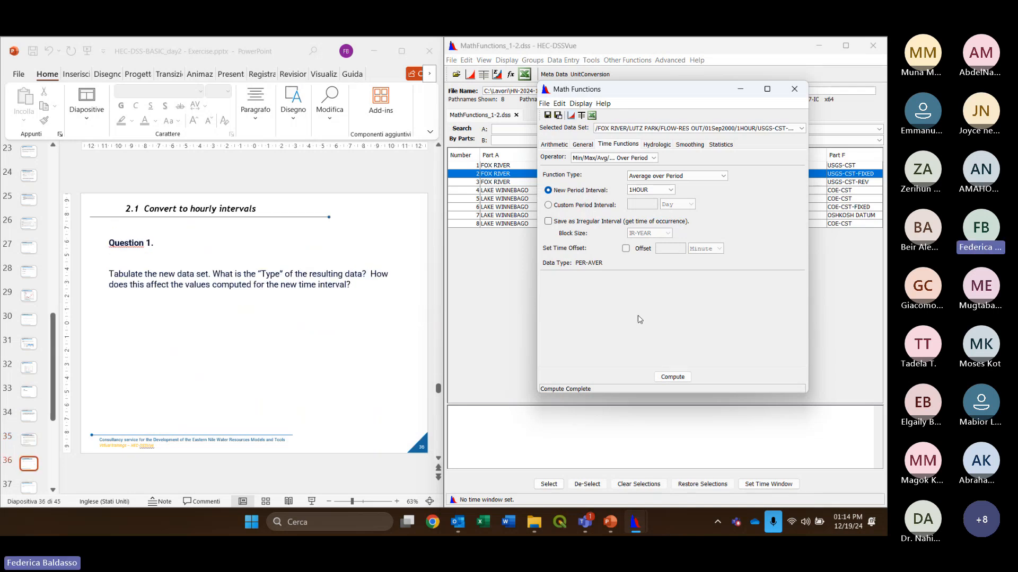
Save the computed data set as /FOX RIVER/LUTZ PARK/FLOW-RES OUT/01Sep2000/1HOUR/USGS-CST-FIXED/ in MathFunctions_1-2.dss and close Math Functions
click(558, 115)
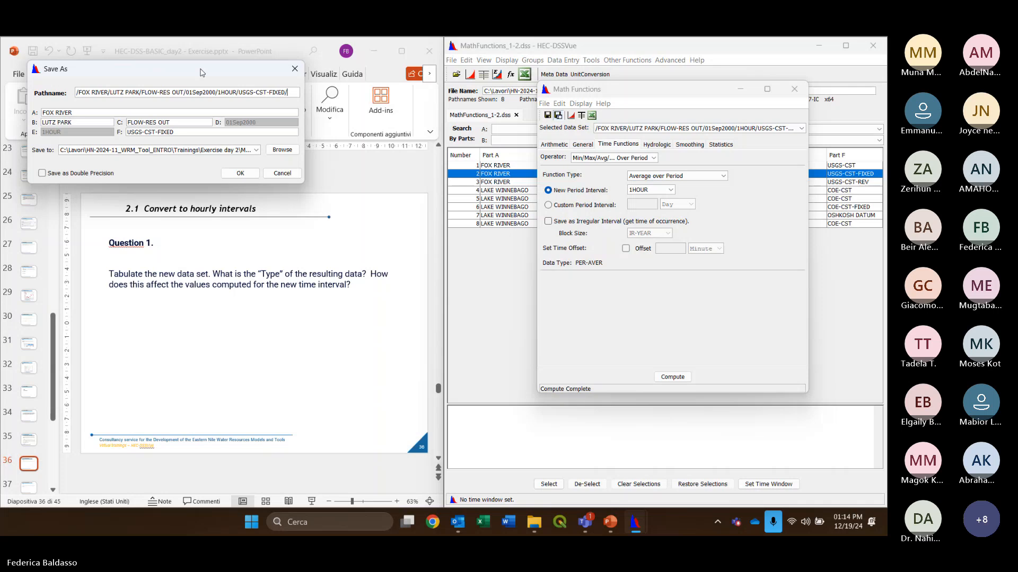
drag(201, 73, 273, 92)
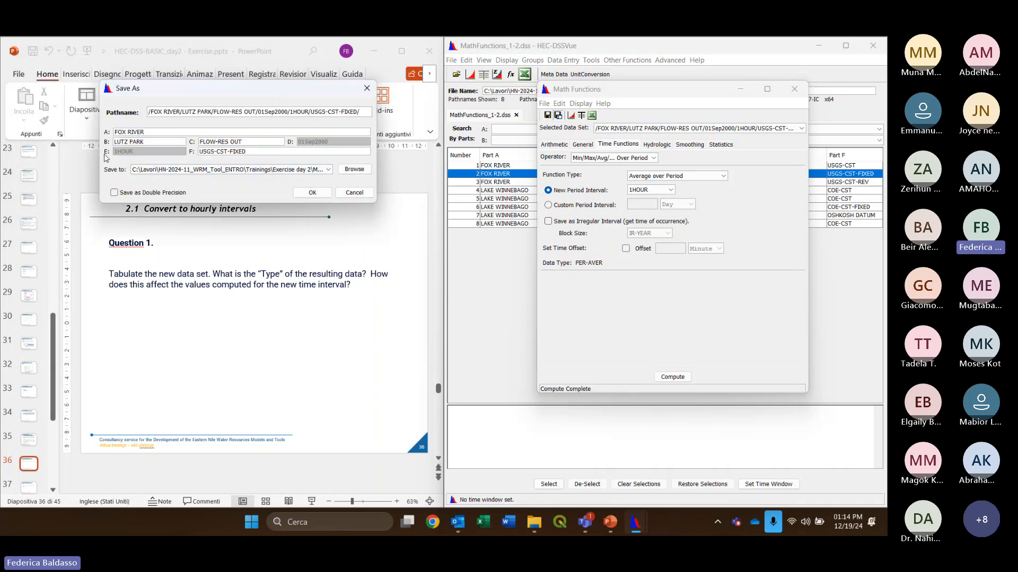
click(316, 195)
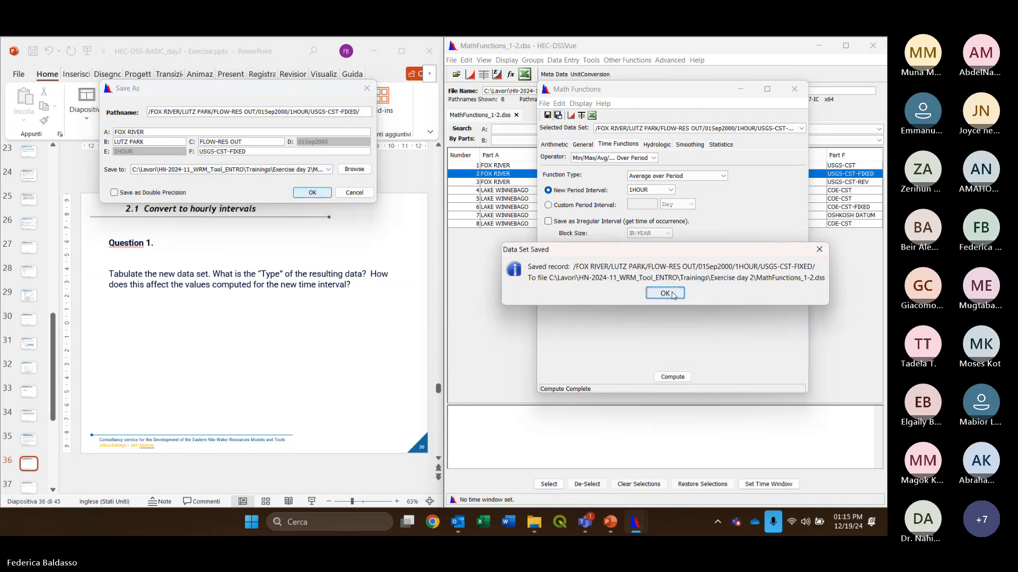
click(665, 293)
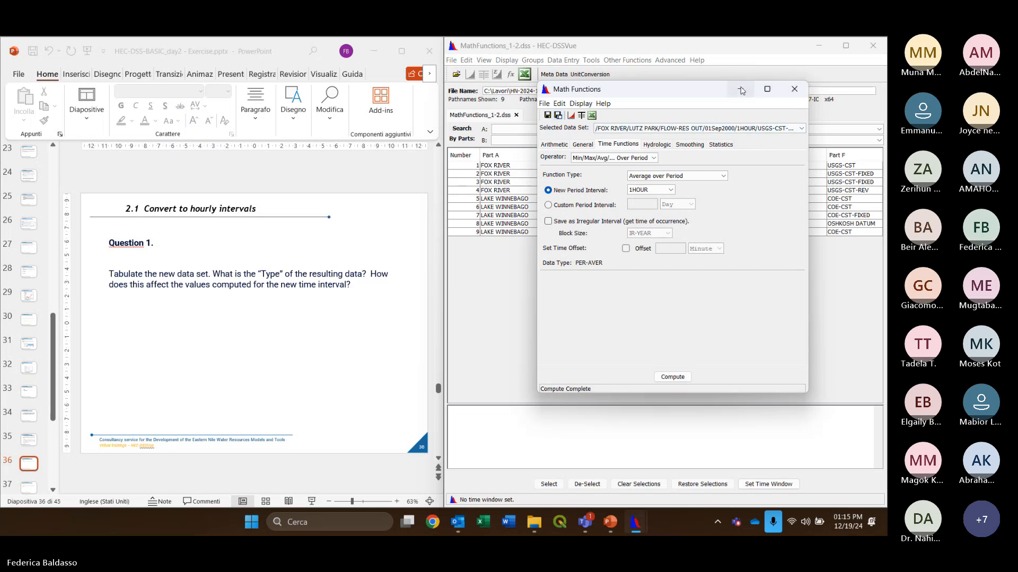
click(795, 92)
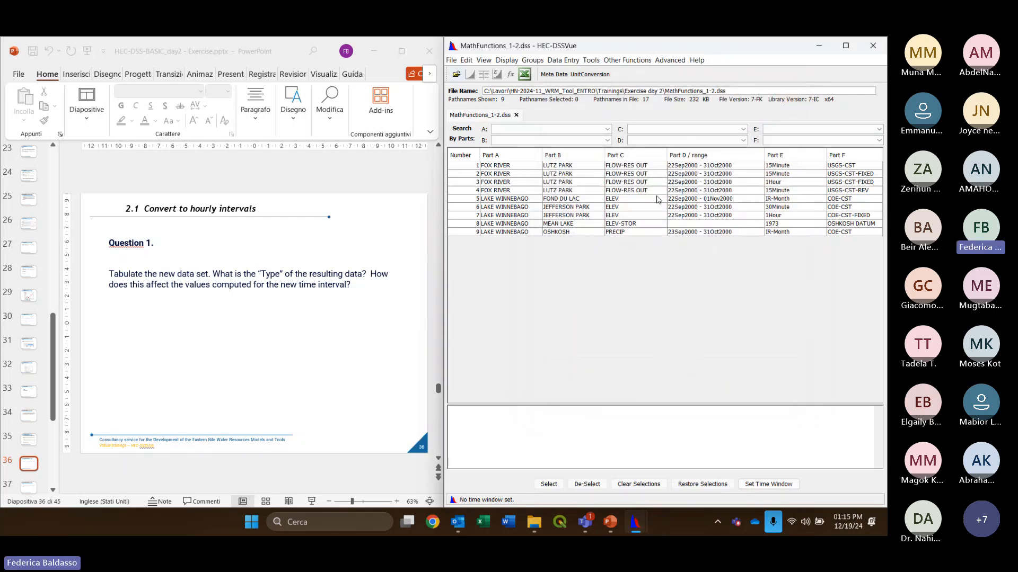
Tabulate the 1Hour Lutz Park FIXED flow record, check its data Type against the Answer slide, and close the table
click(636, 182)
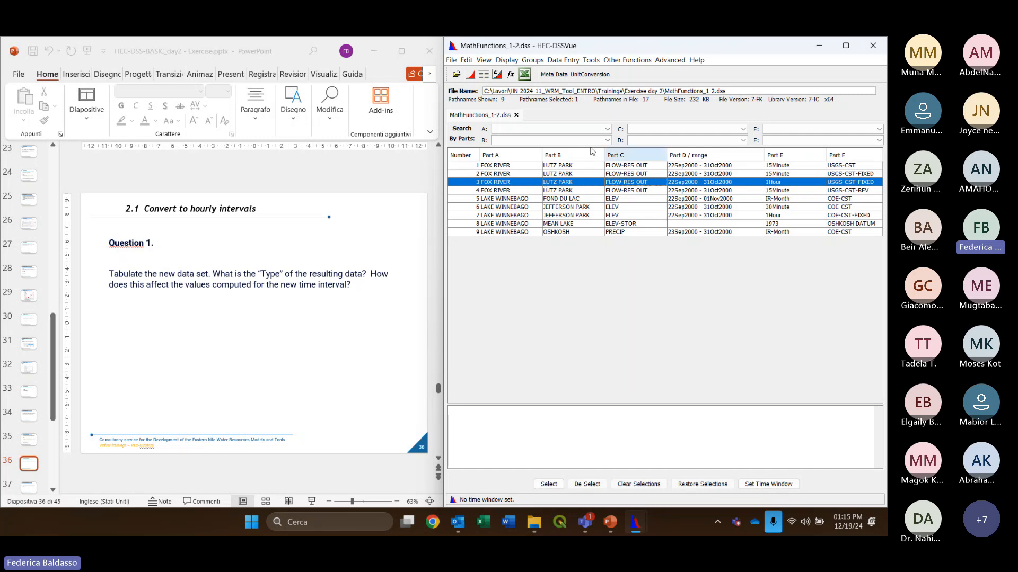
click(483, 75)
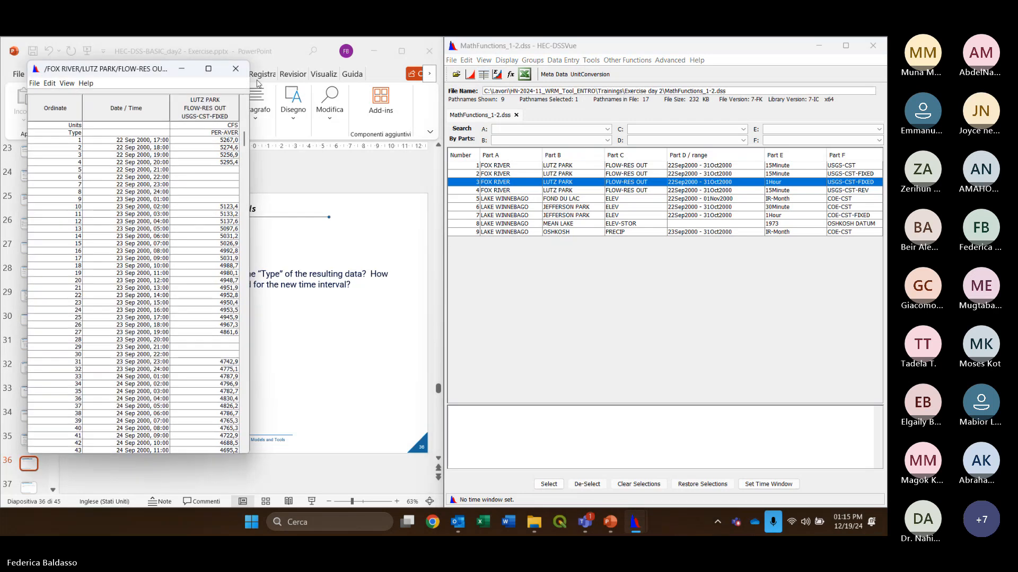
drag(150, 73, 608, 91)
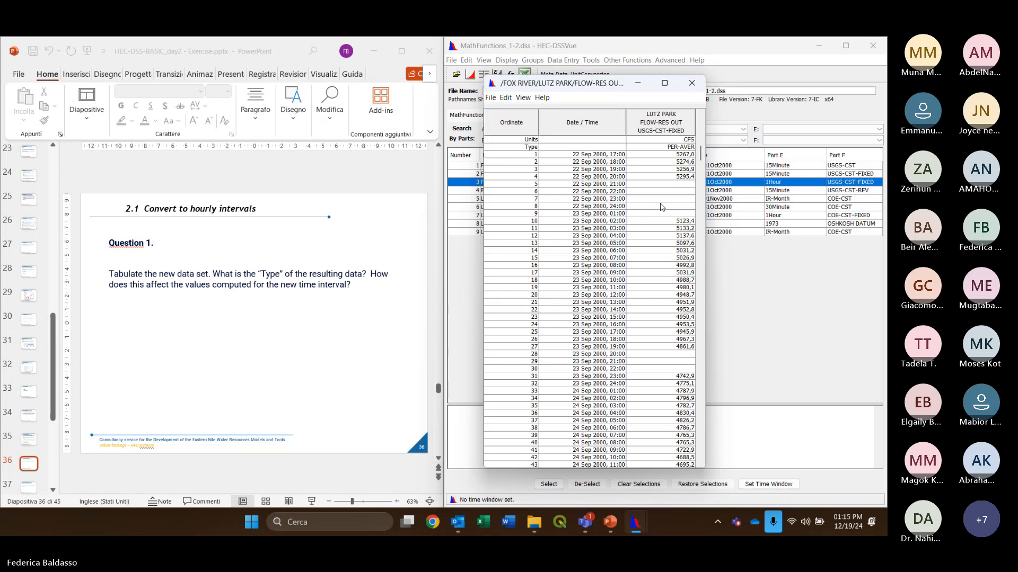
scroll(661, 206, down, 1)
scroll(661, 206, up, 1)
scroll(312, 323, down, 1)
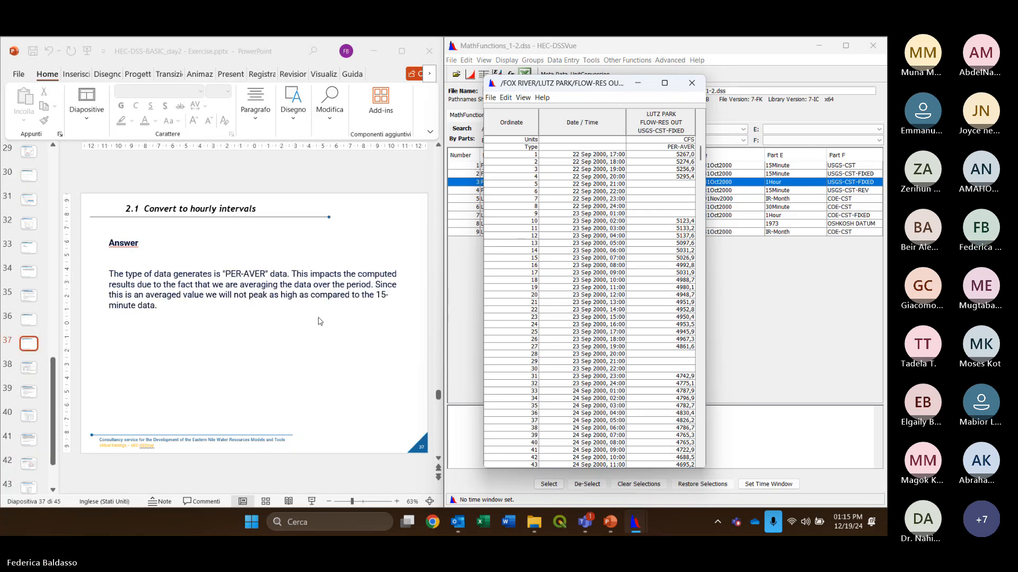
click(662, 148)
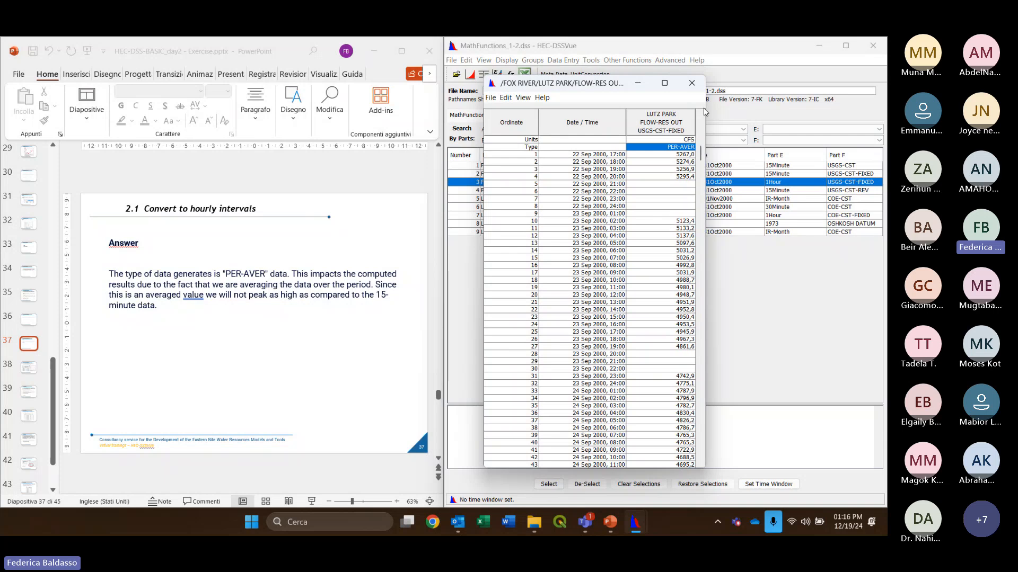
click(692, 83)
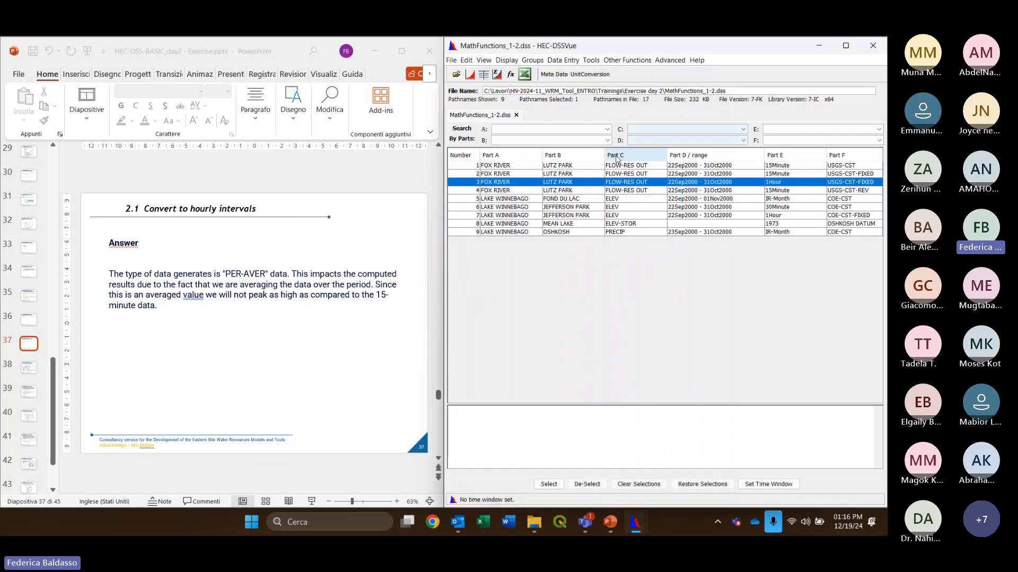
Plot the 15-minute and 1-hour Lutz Park FIXED flows together, compare them zoomed in around 28 October 2000, and return to the exercise slides
ctrl+click(578, 173)
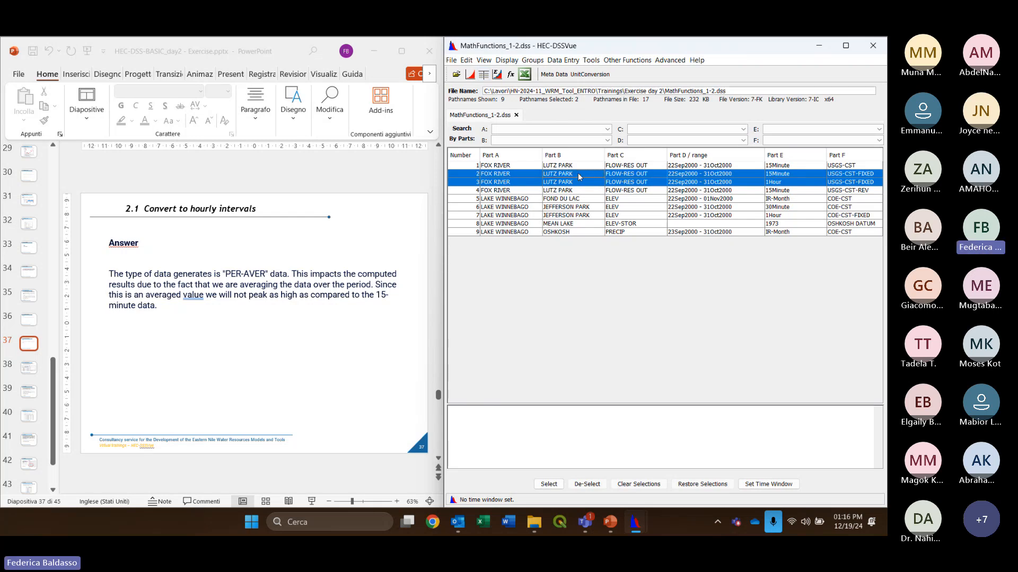
click(471, 74)
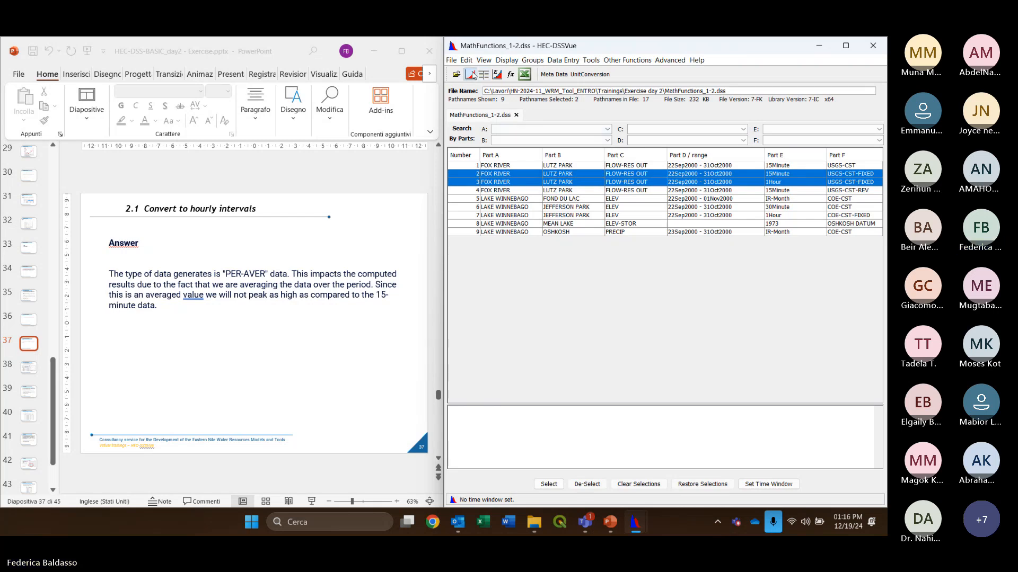
drag(264, 84, 730, 154)
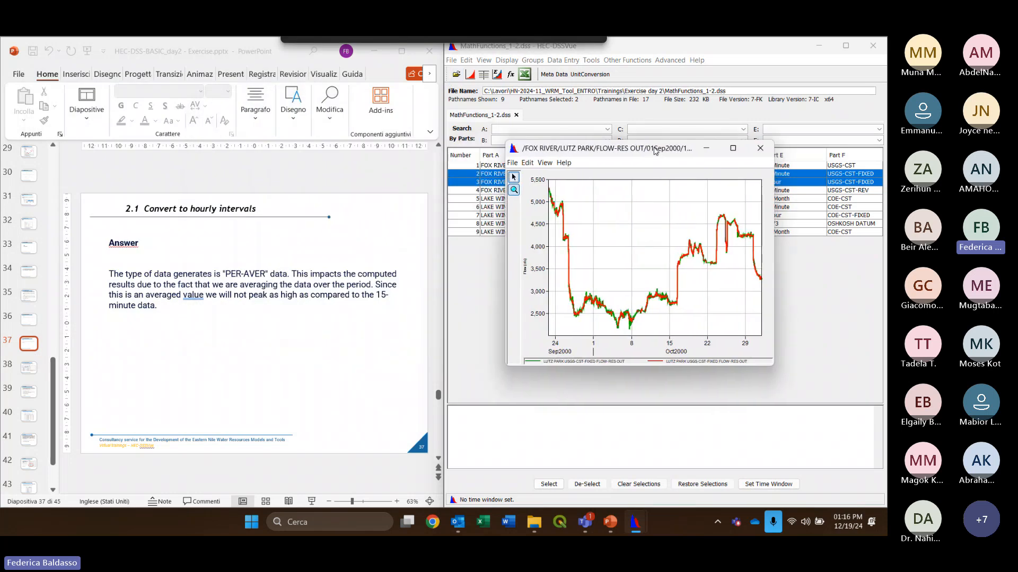
click(732, 149)
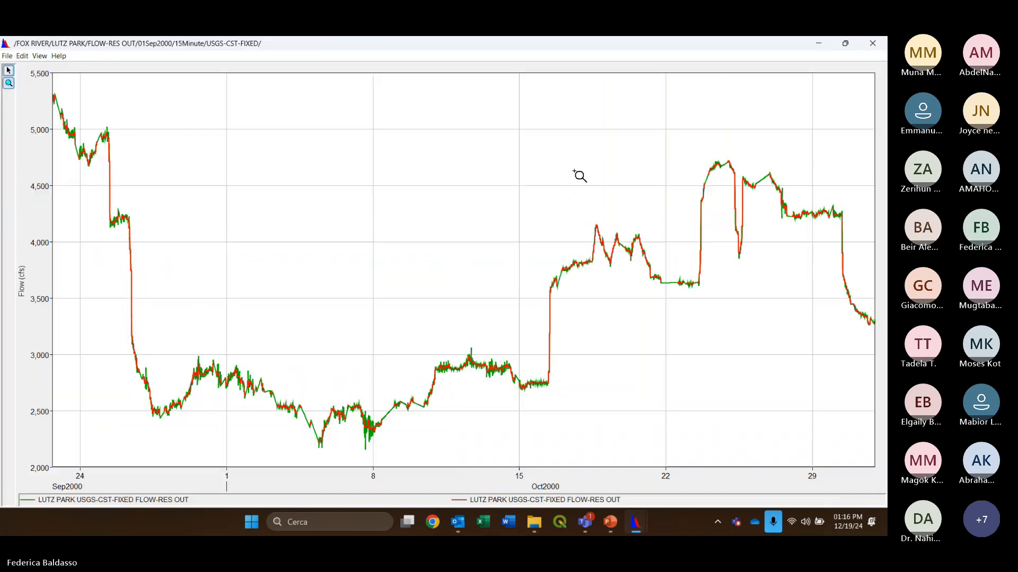
click(9, 83)
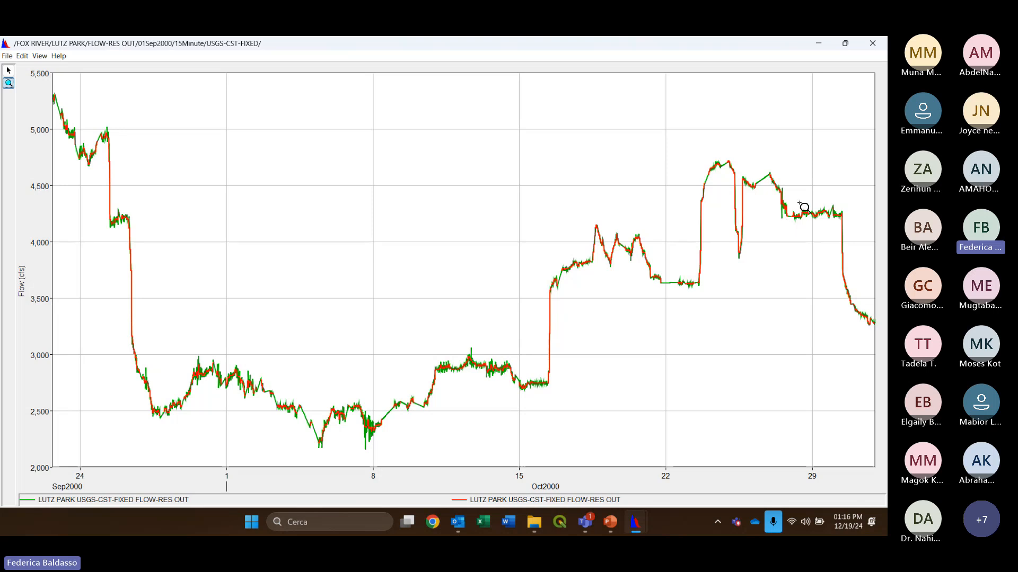
drag(790, 203, 826, 230)
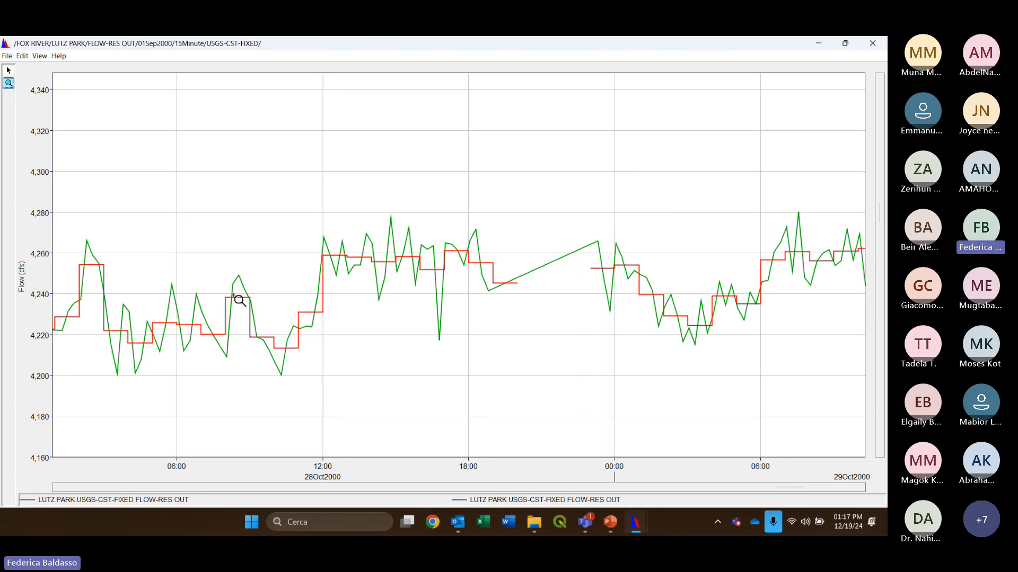
click(873, 45)
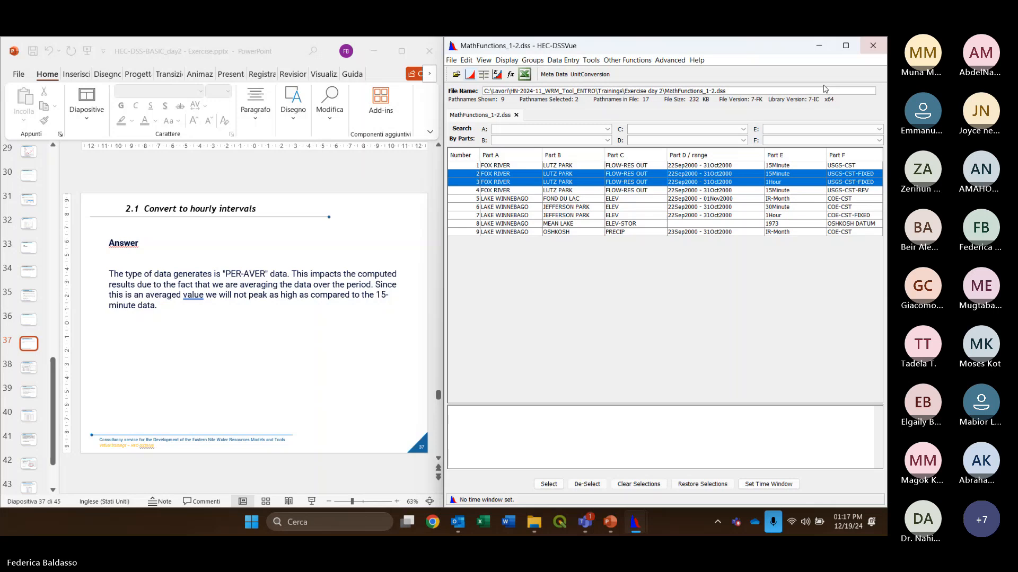
click(325, 314)
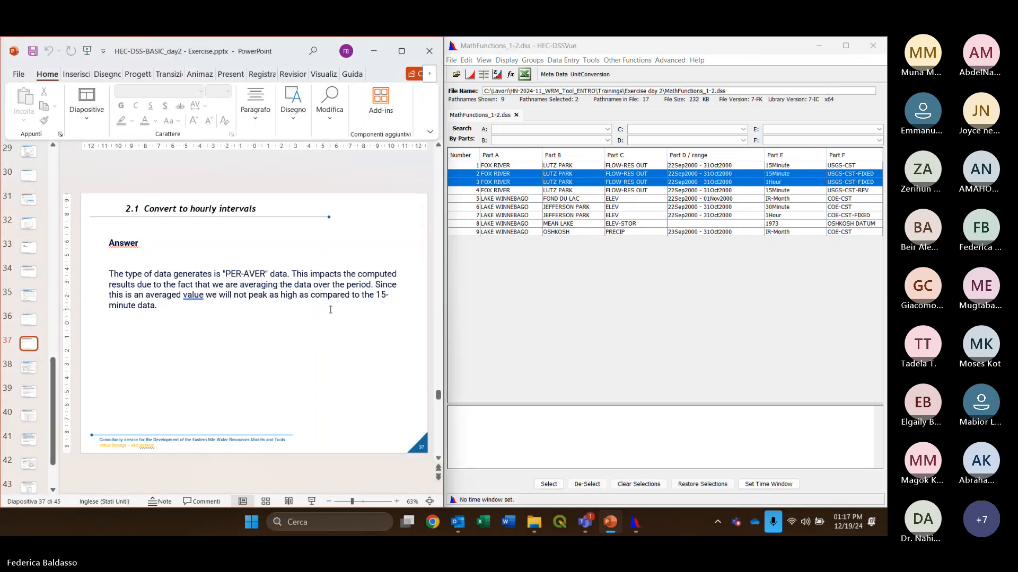
Advance the exercise slides past the hourly-interval answer to section 2.2 Interpolation and return to the pathname list
click(735, 300)
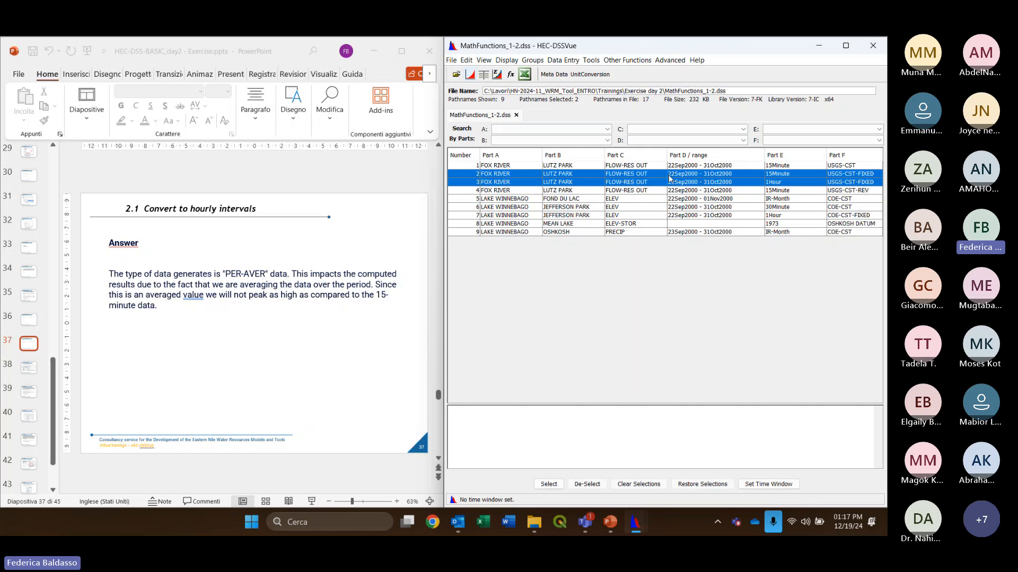
click(357, 327)
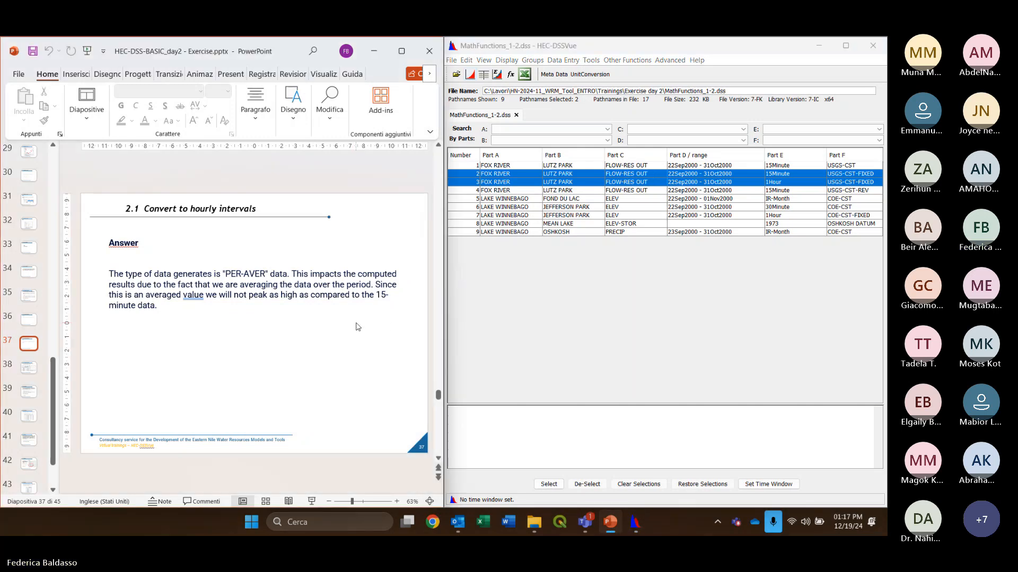
scroll(356, 327, down, 1)
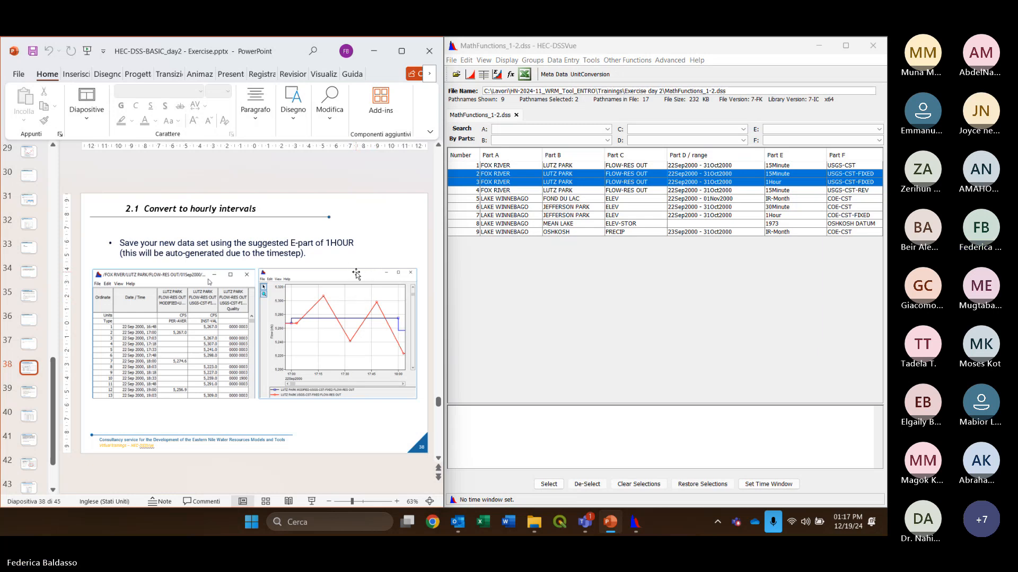
scroll(356, 274, down, 1)
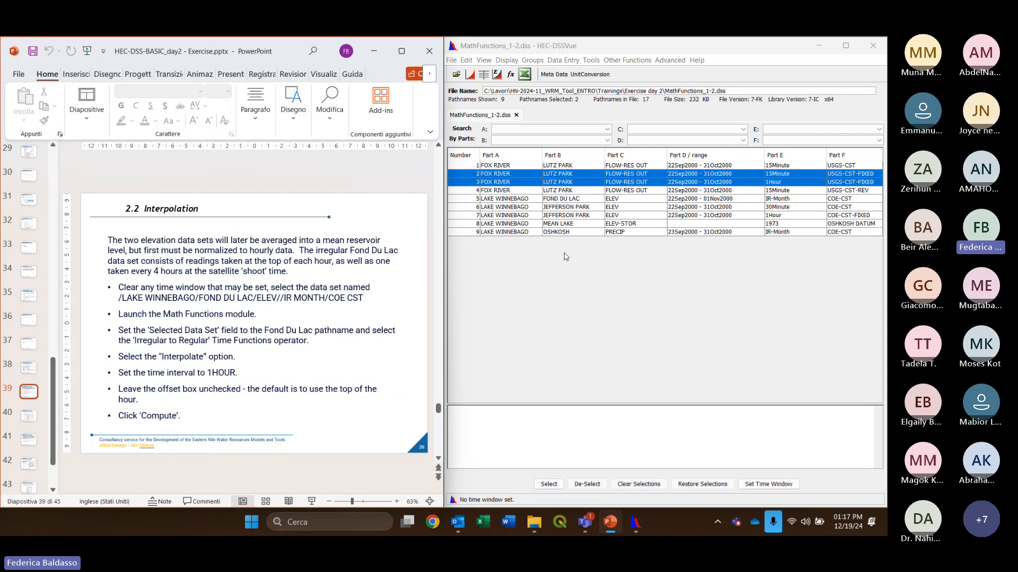
click(611, 261)
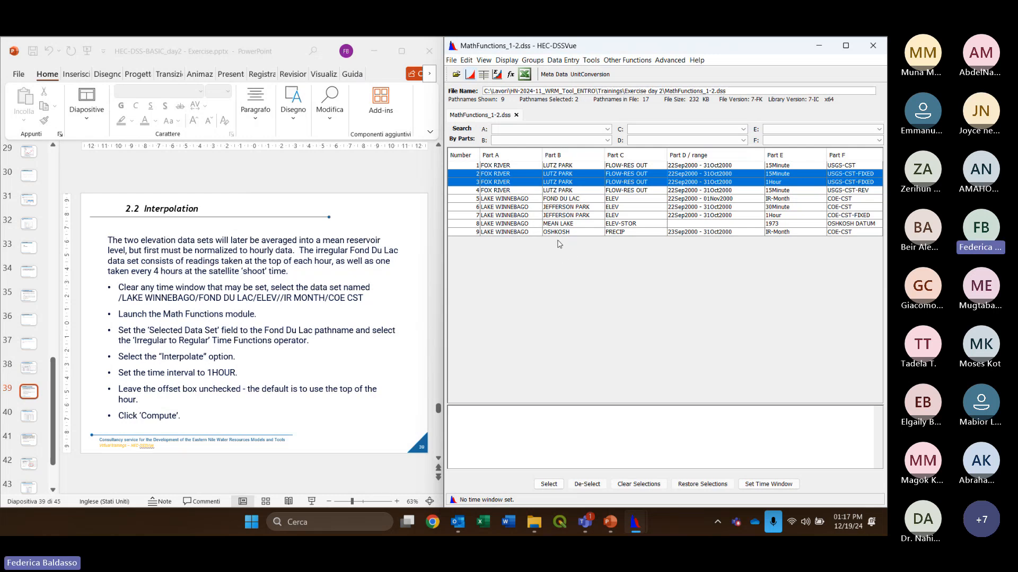
Tabulate the irregular Fond Du Lac ELEV record, examine its 17-minutes-past-the-hour readings, and close the table
click(582, 200)
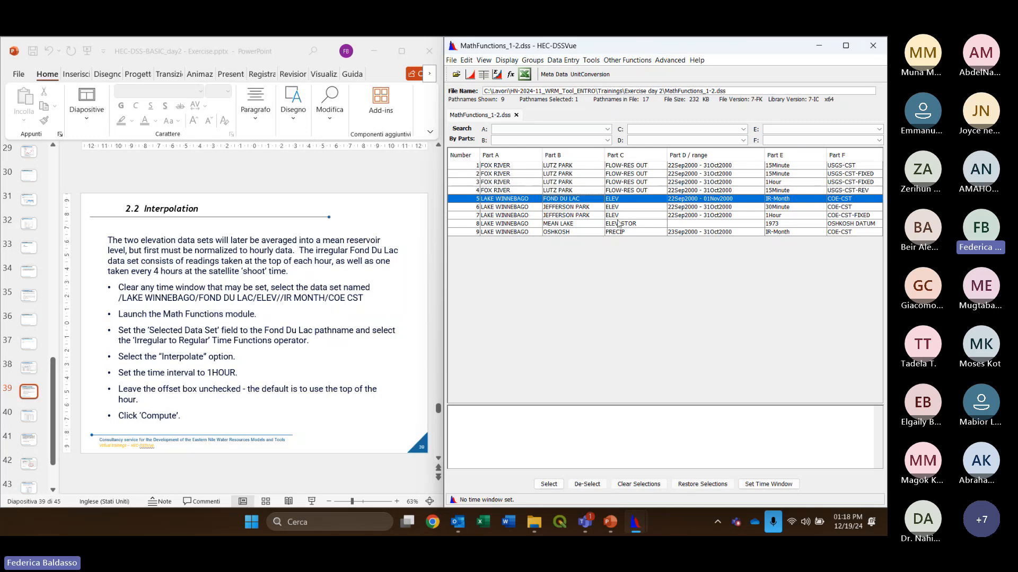
click(486, 76)
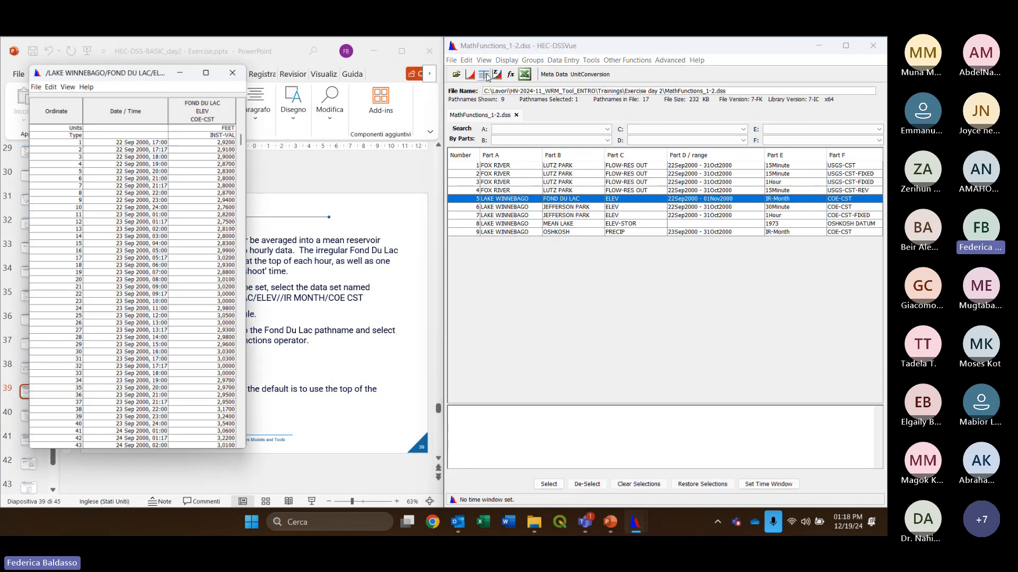
drag(112, 65, 594, 89)
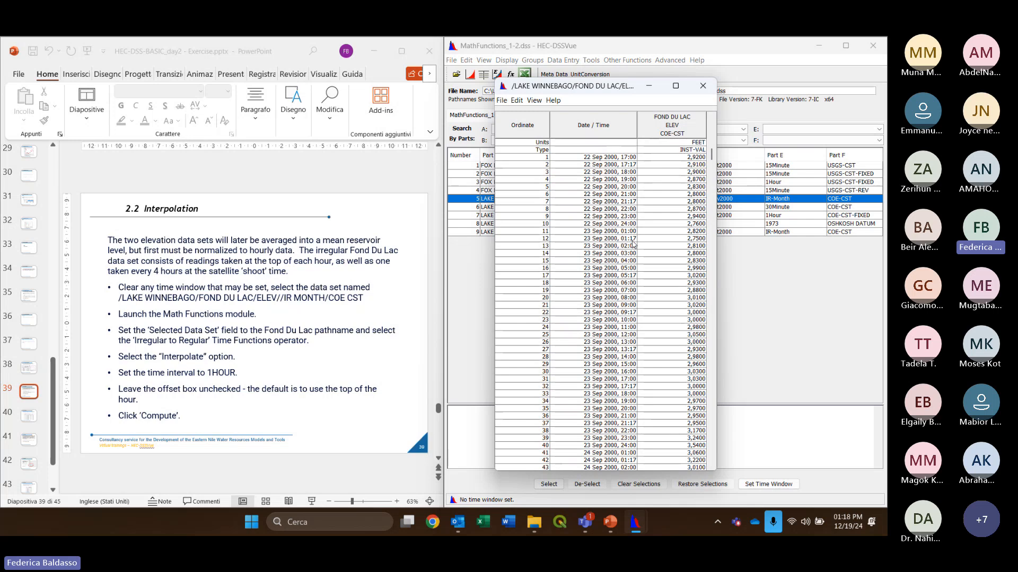
click(633, 164)
click(634, 201)
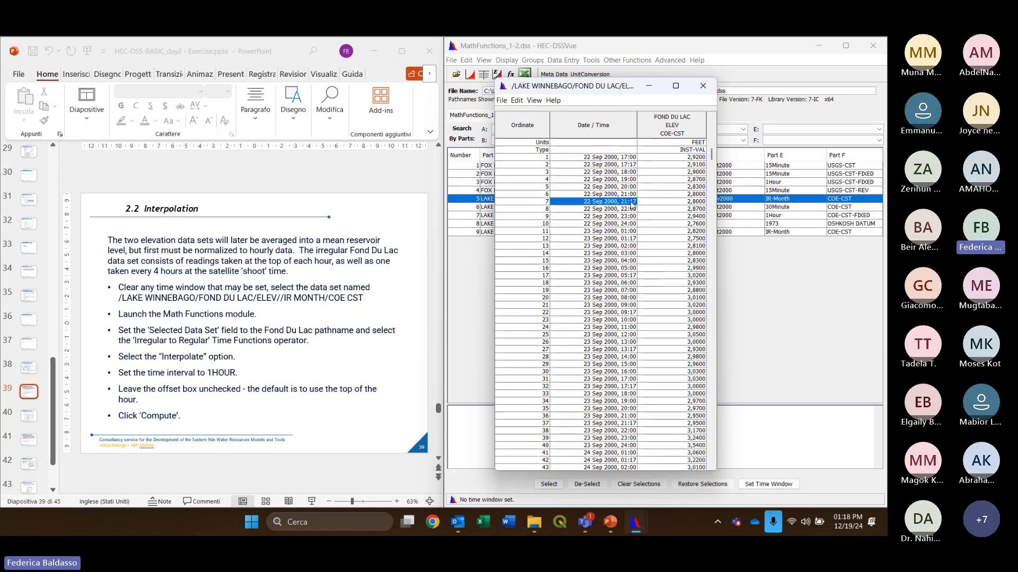
click(634, 238)
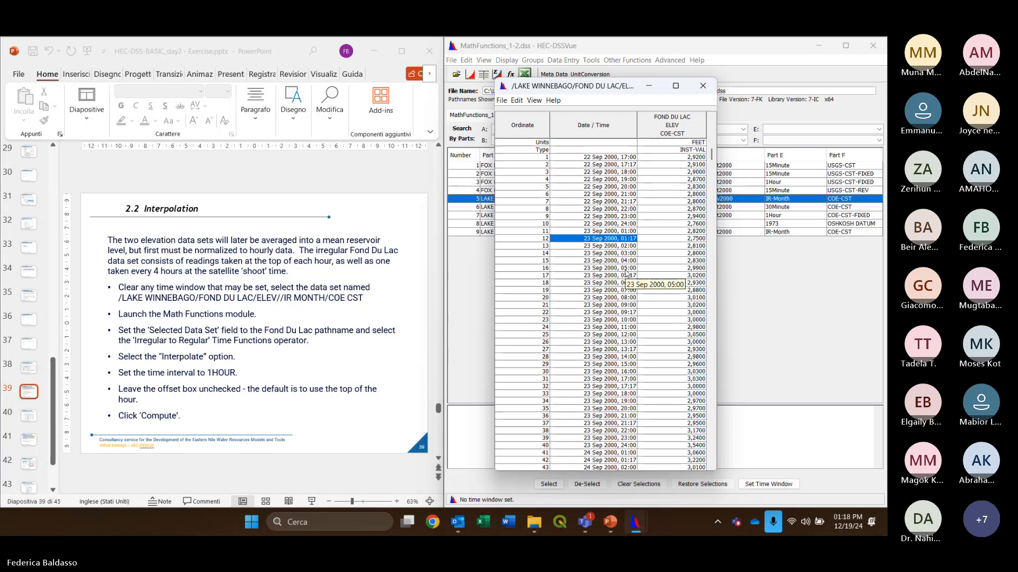
click(703, 86)
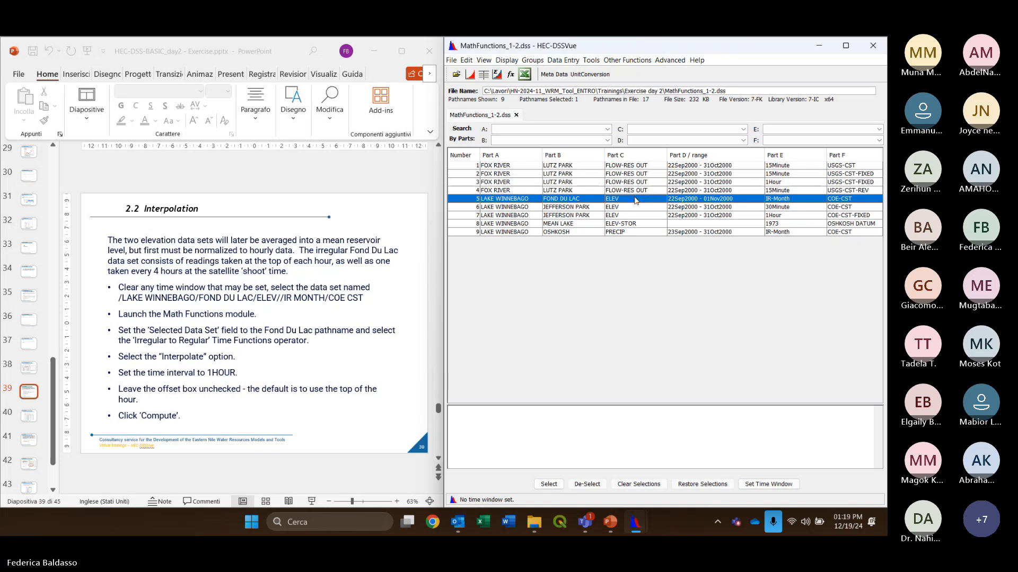
Launch Math Functions for the Fond Du Lac ELEV data set and choose the Irregular to Regular time function
click(509, 77)
drag(661, 118, 670, 112)
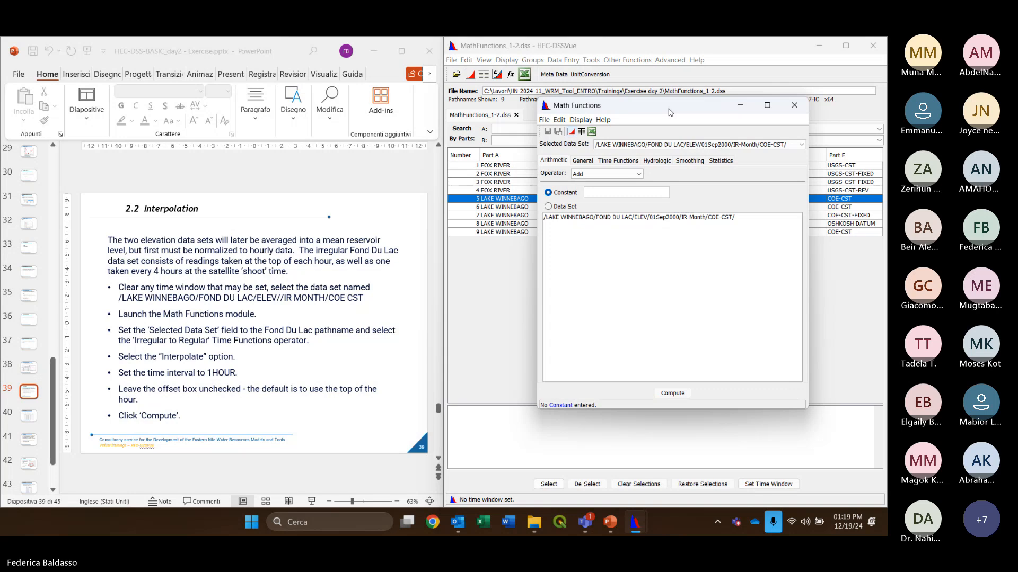
click(630, 161)
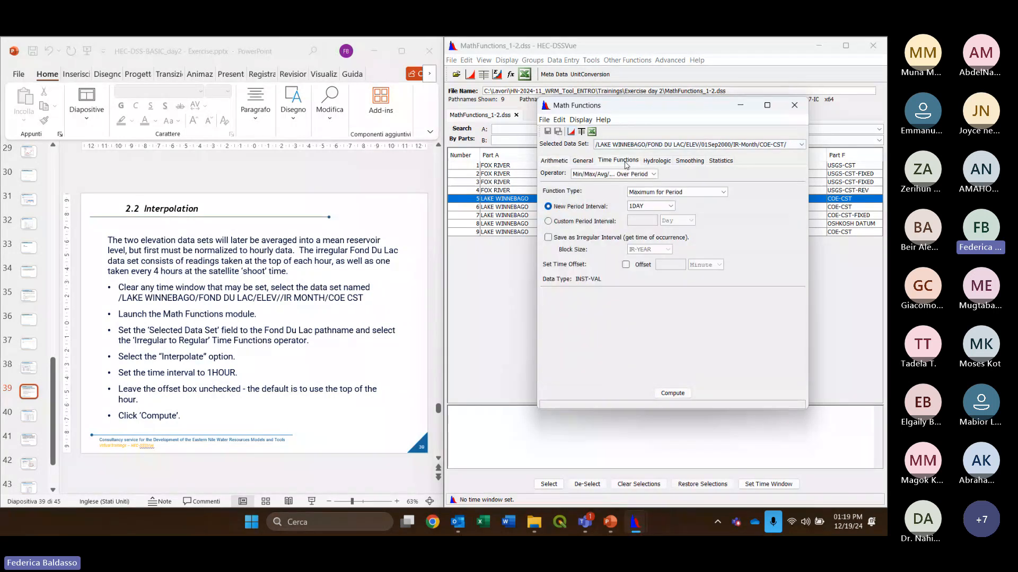
click(652, 175)
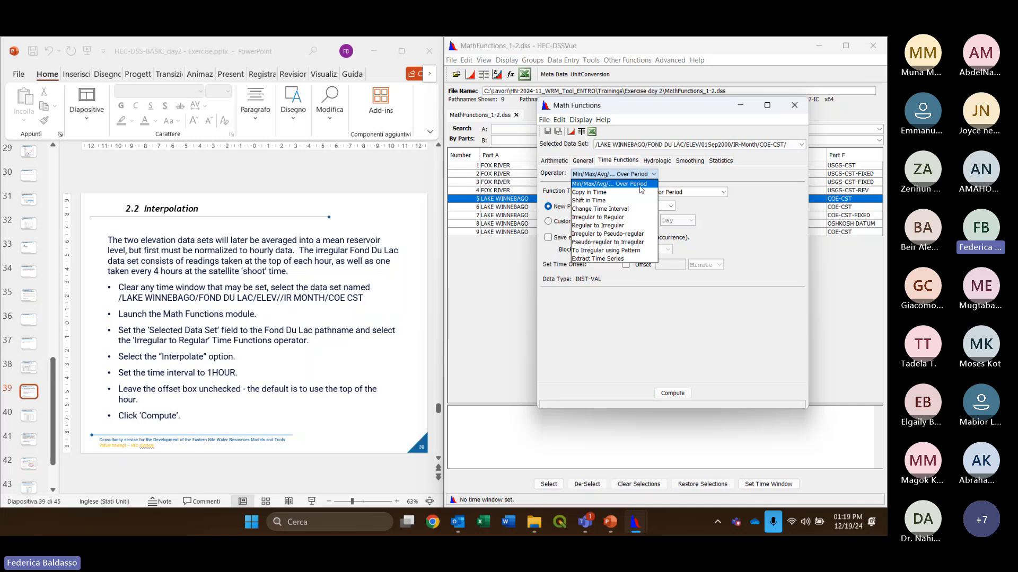
click(630, 216)
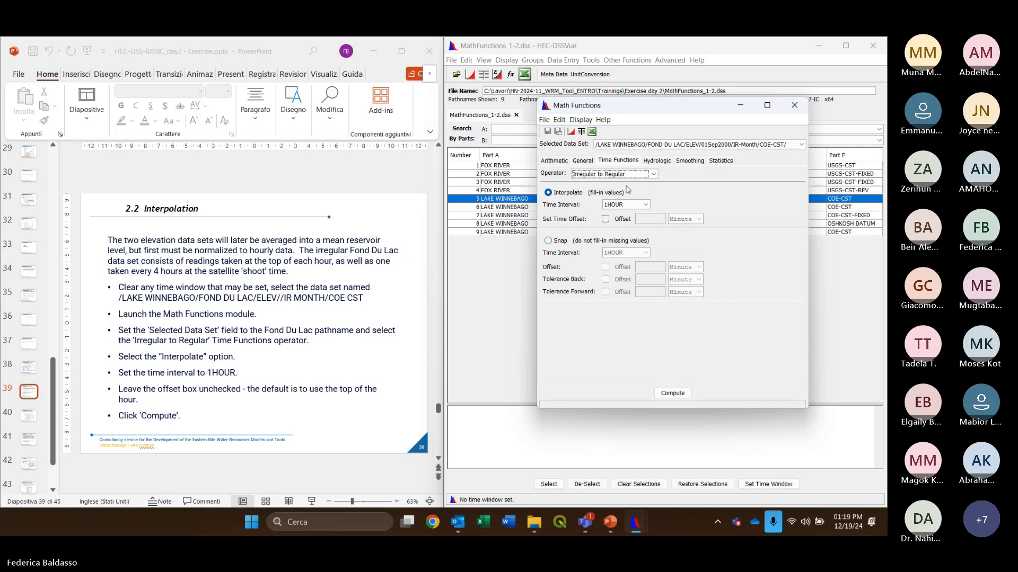
Interpolate the Fond Du Lac data at a 1HOUR time interval and compute without a time offset
click(548, 193)
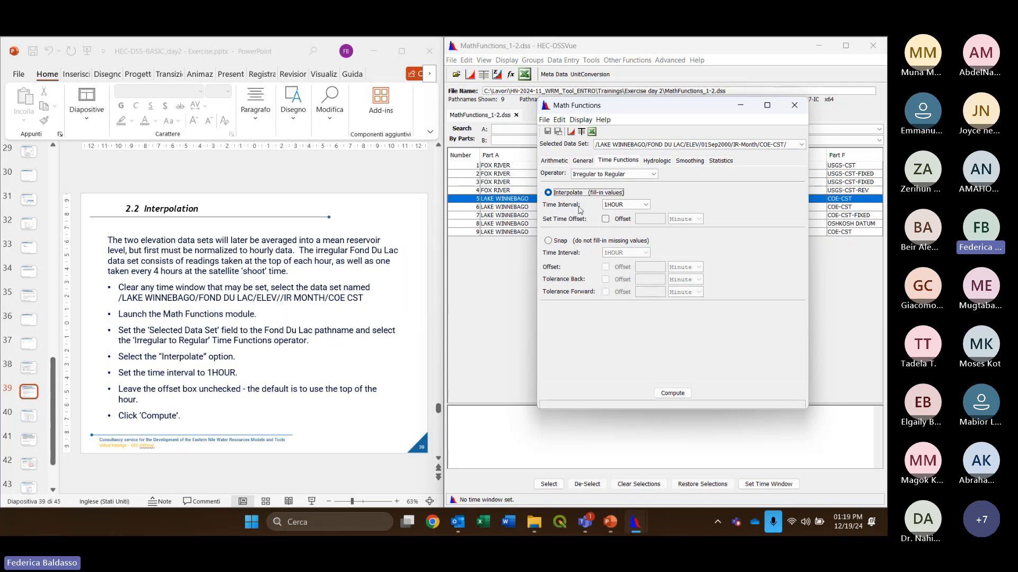
click(646, 206)
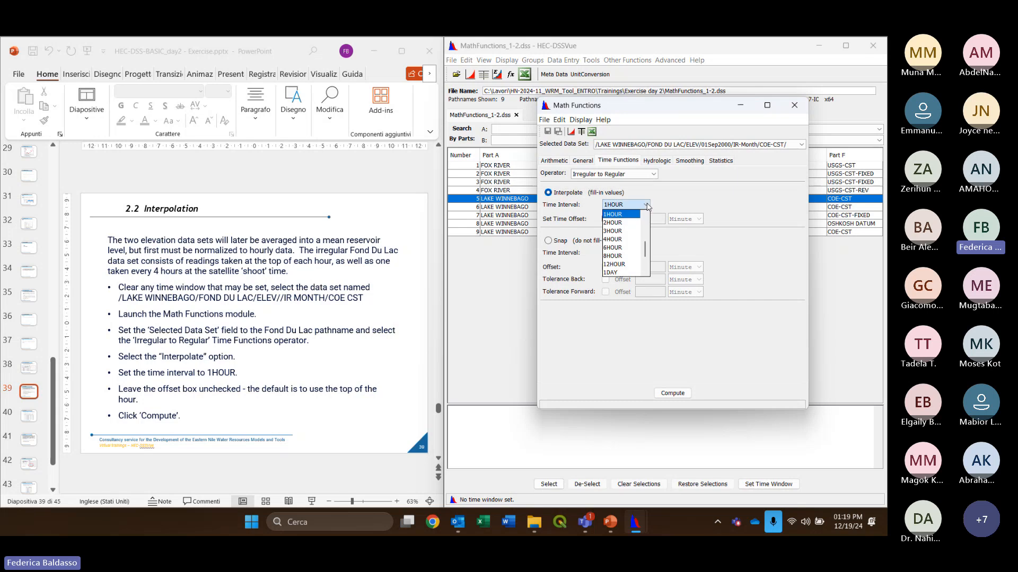
click(623, 214)
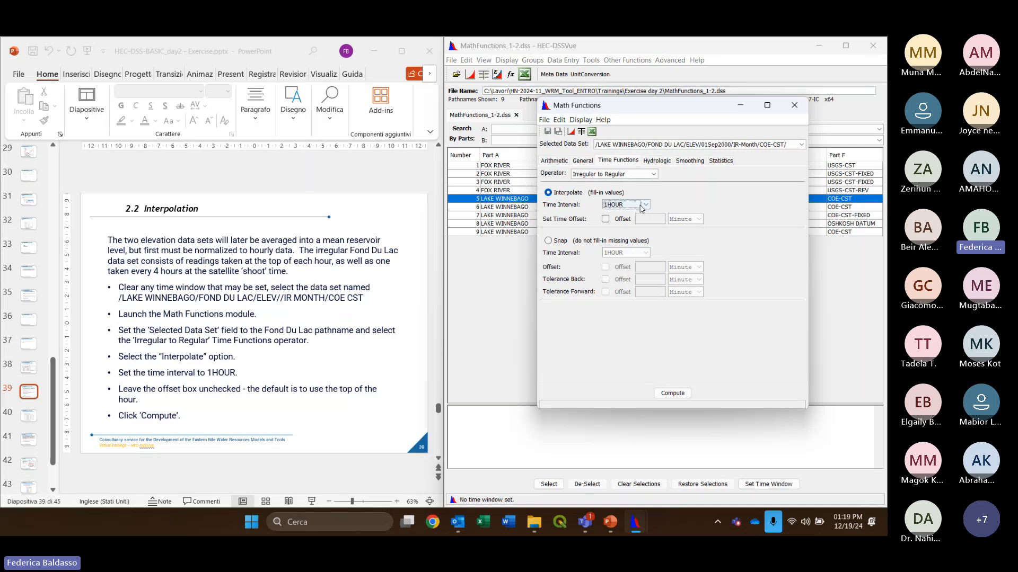
click(642, 208)
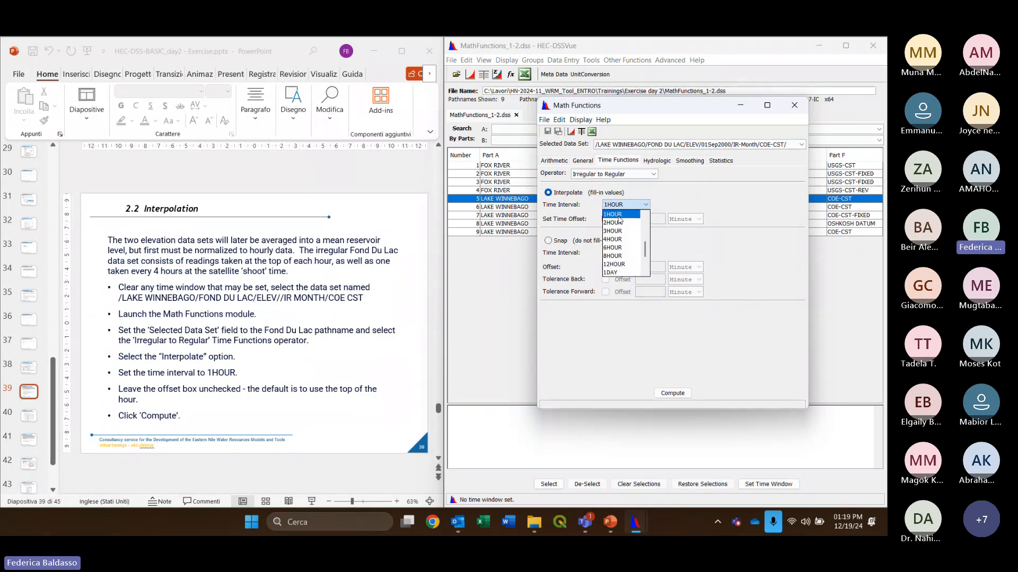
click(618, 214)
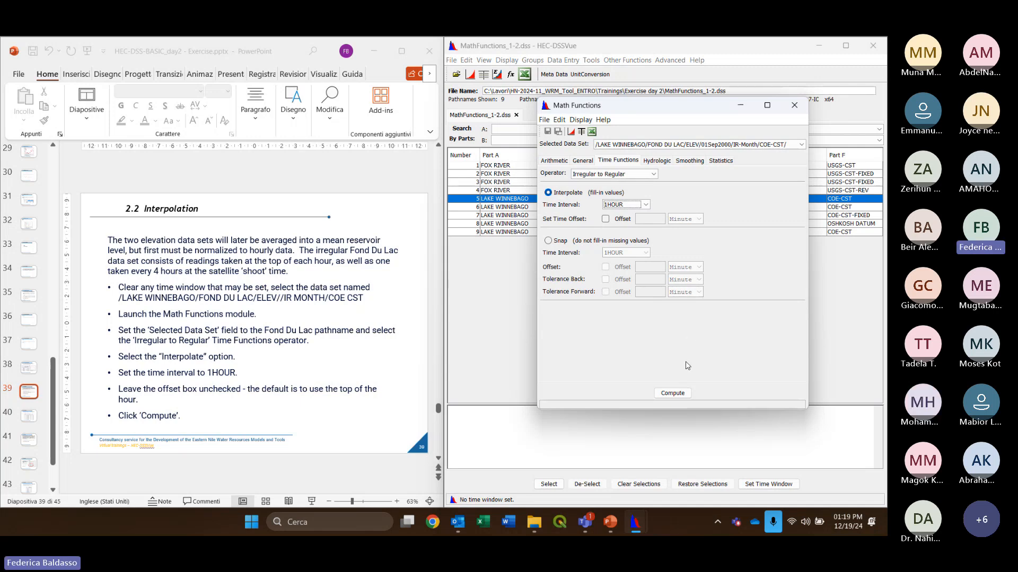
click(675, 394)
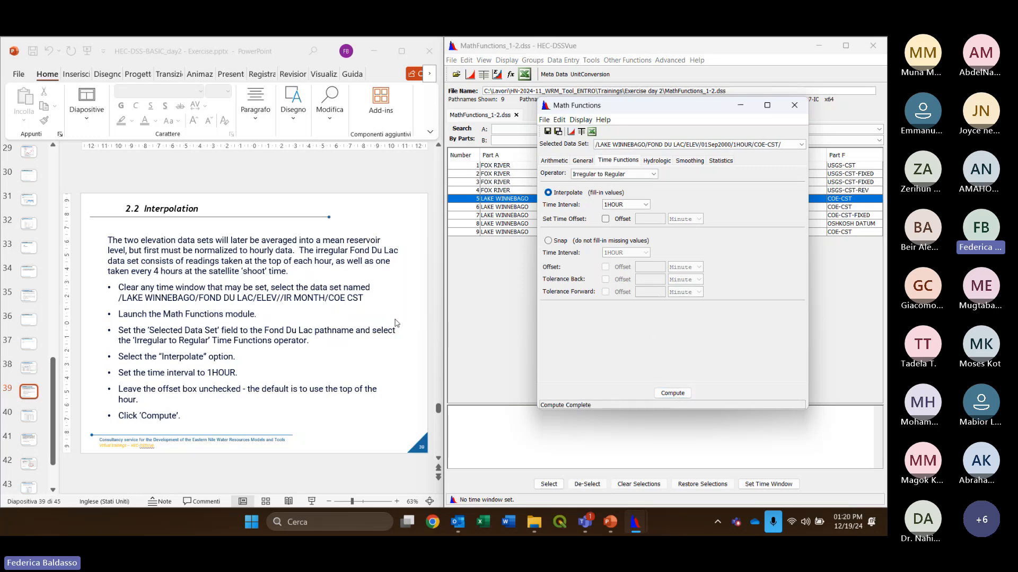
Advance the exercise to the verification slide and tabulate the computed Fond Du Lac data together with the original data
scroll(400, 319, down, 1)
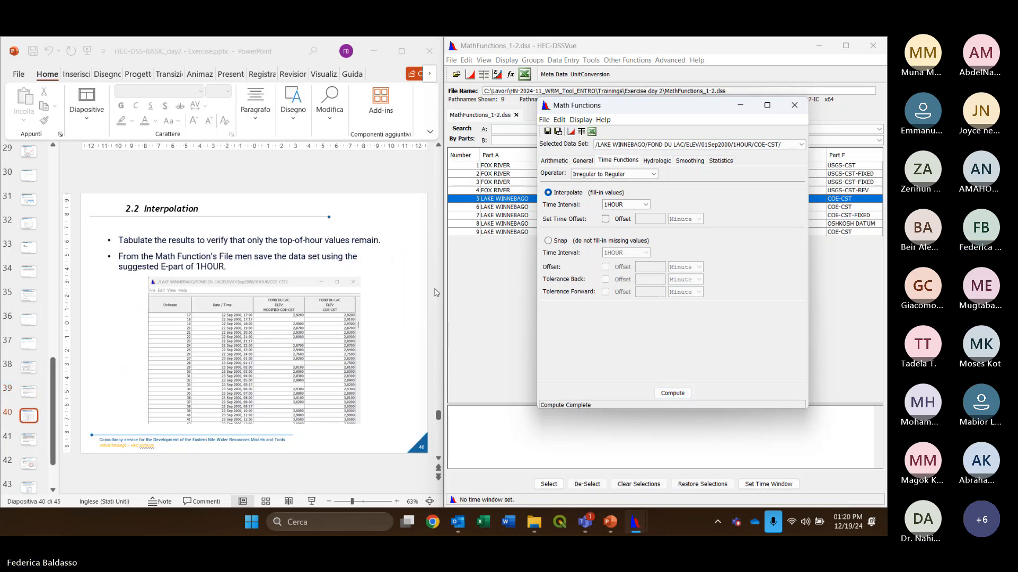
click(581, 120)
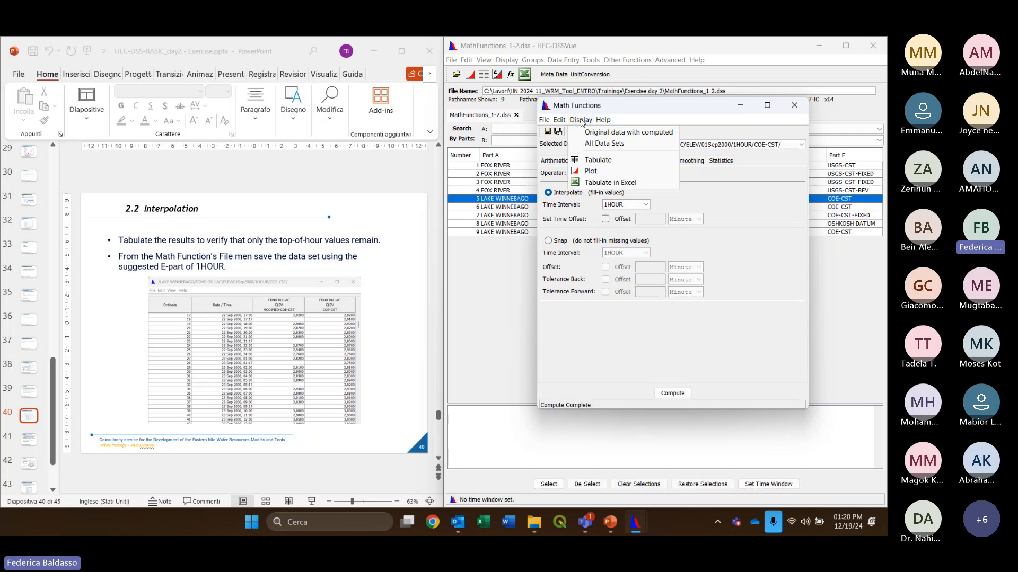
click(623, 133)
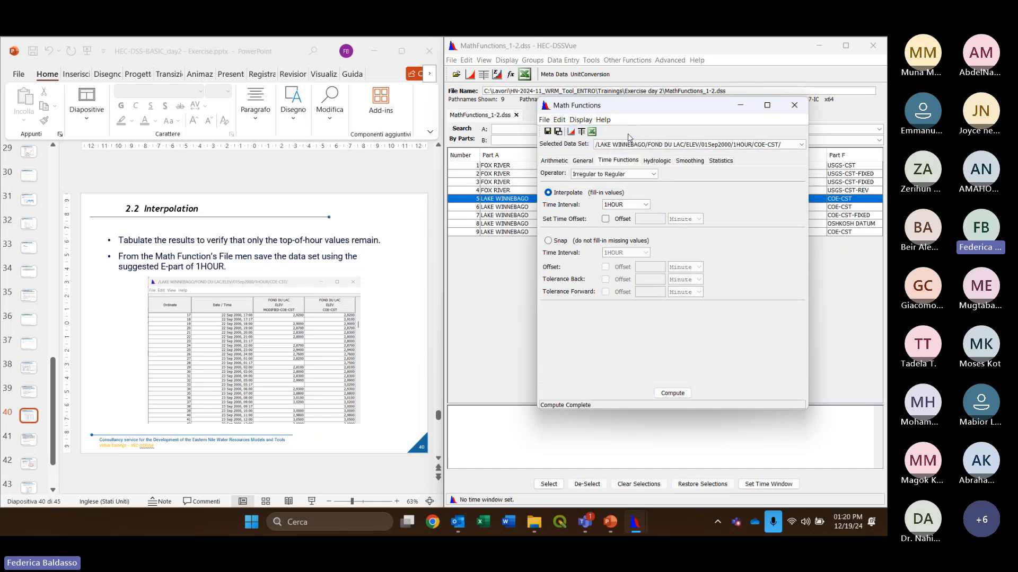
click(582, 132)
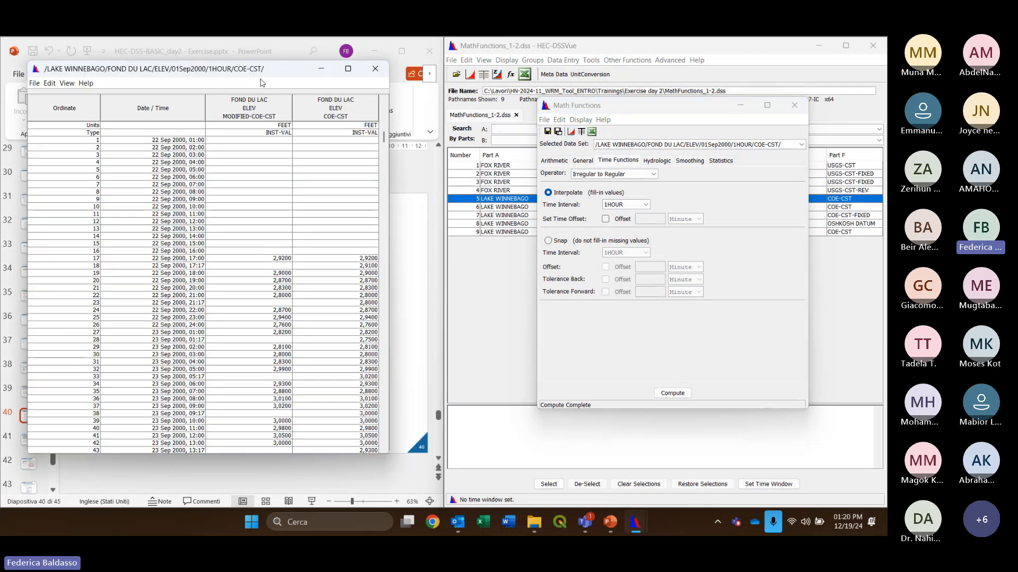
drag(245, 62, 689, 70)
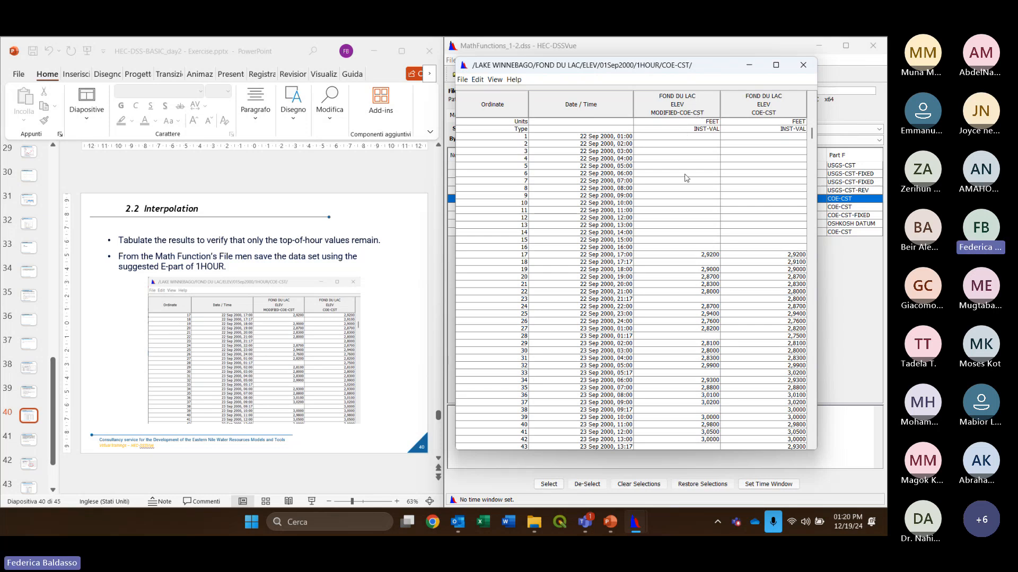
Compare the computed and original Fond Du Lac columns at the top-of-hour and 17-minute rows, and close the table
click(653, 265)
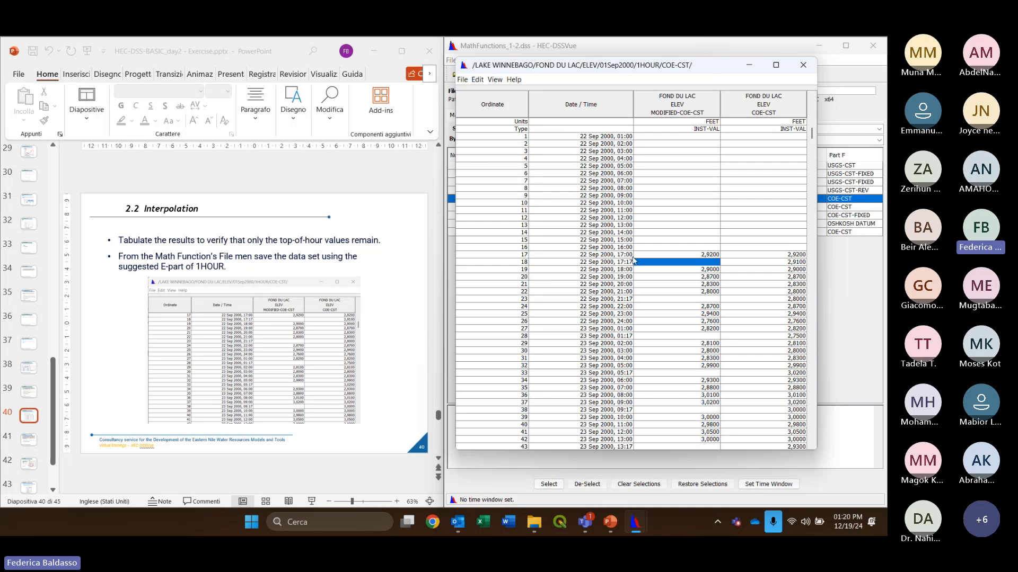
click(650, 277)
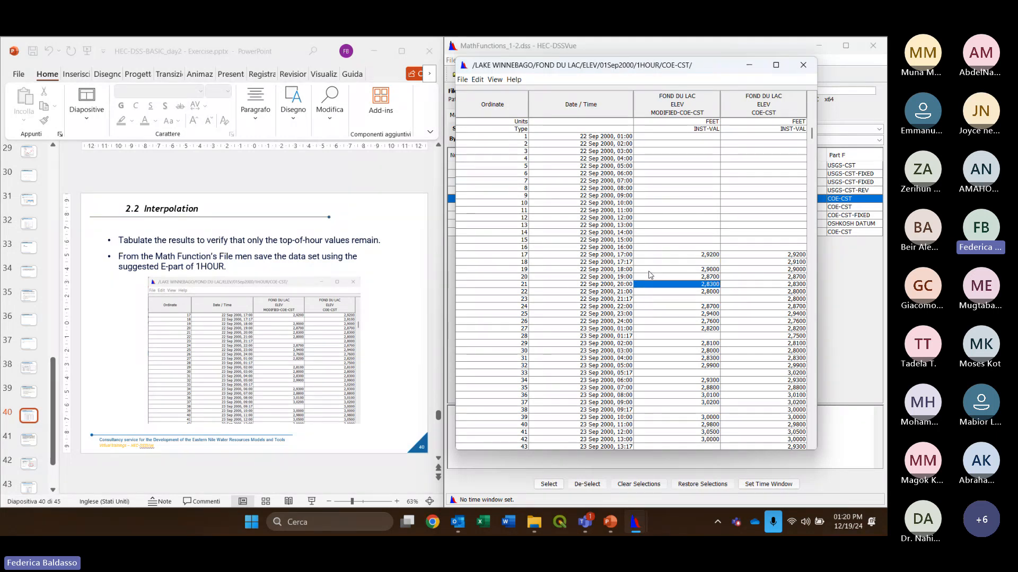
click(650, 285)
click(647, 293)
click(649, 322)
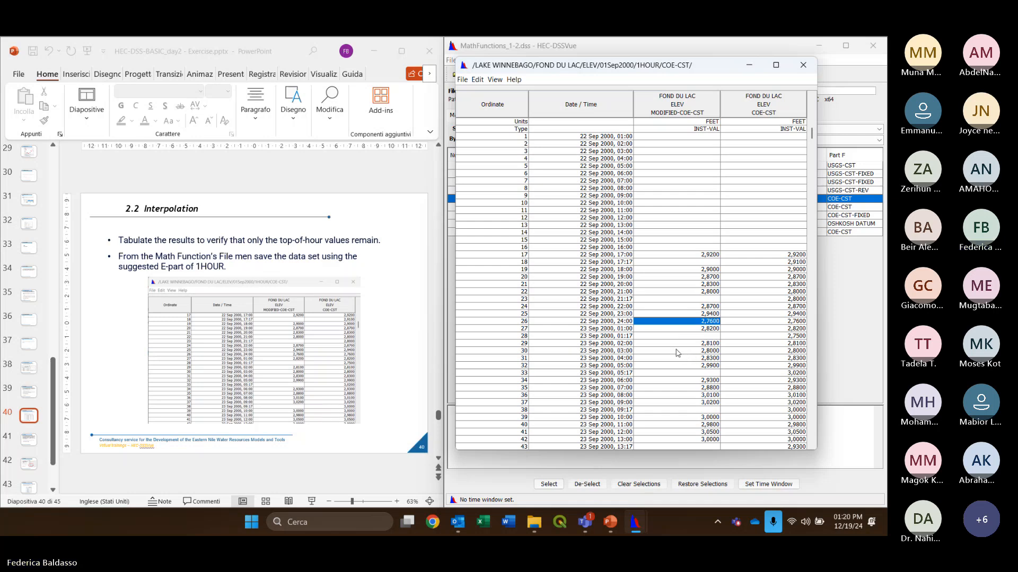
scroll(673, 351, down, 7)
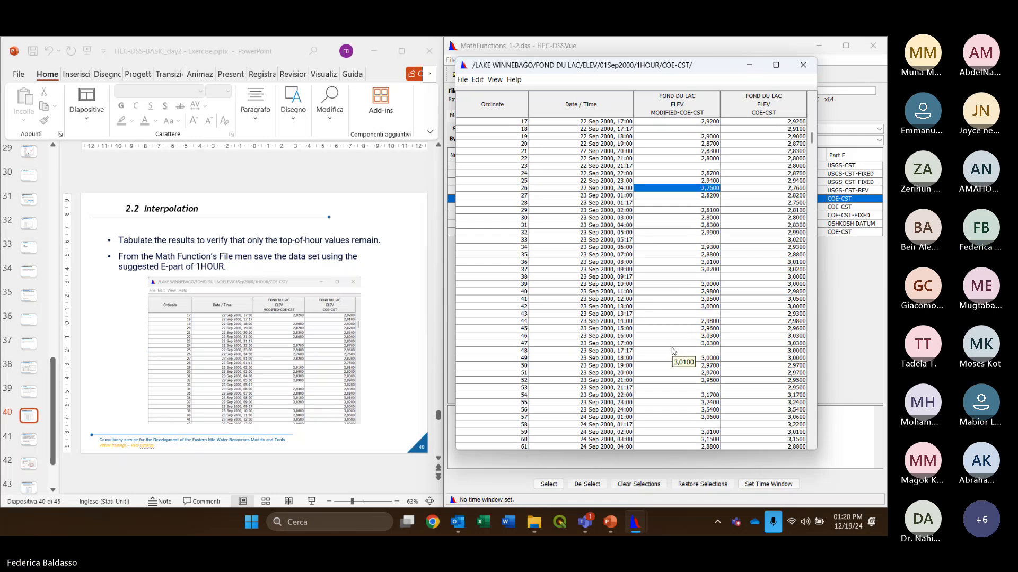
scroll(674, 302, up, 8)
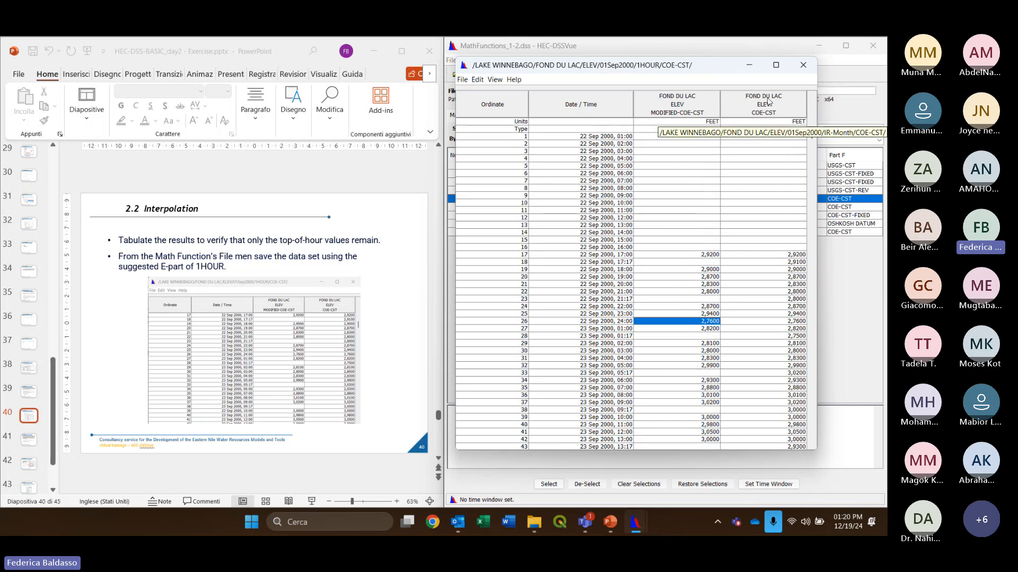
click(803, 65)
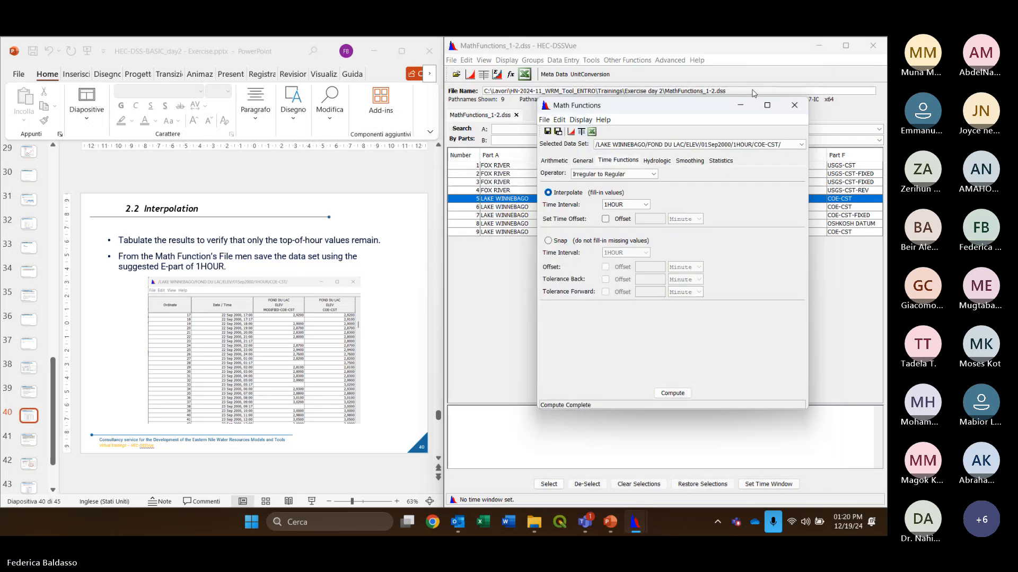
Advance the exercise to the 2.3 Snapping slide, and close Math Functions while saving the computed hourly Fond Du Lac data set
click(404, 304)
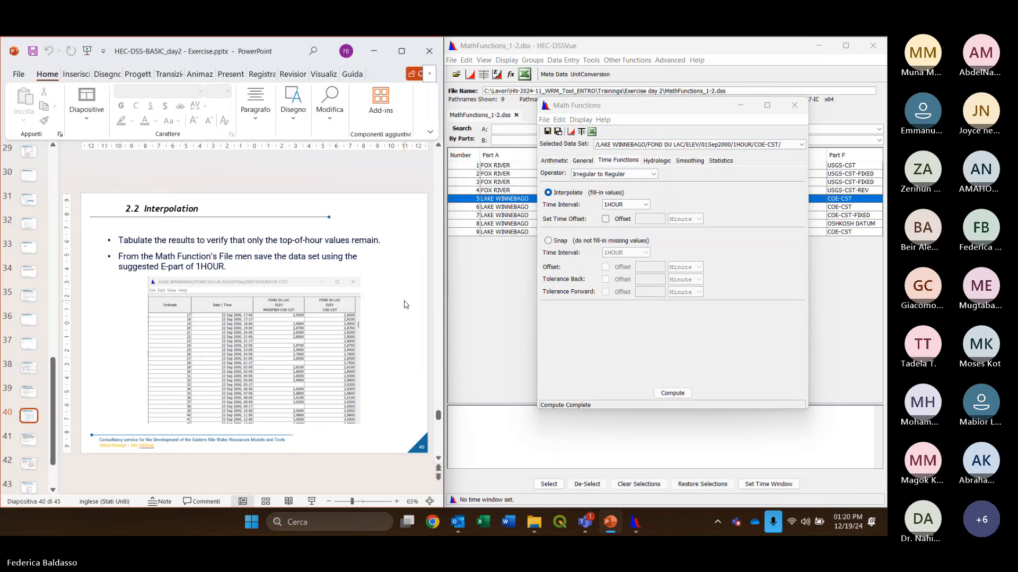
scroll(404, 305, down, 1)
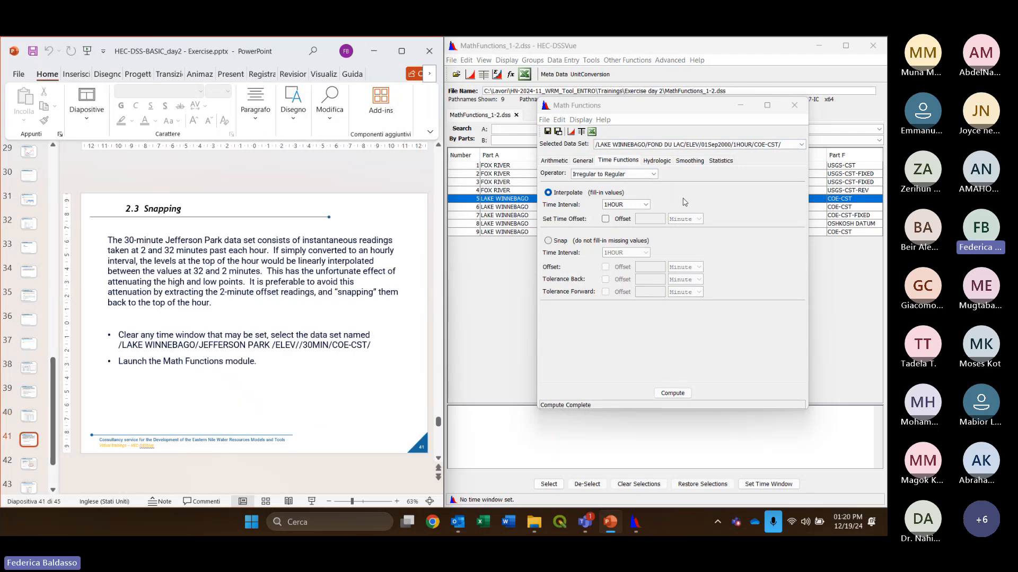
click(794, 105)
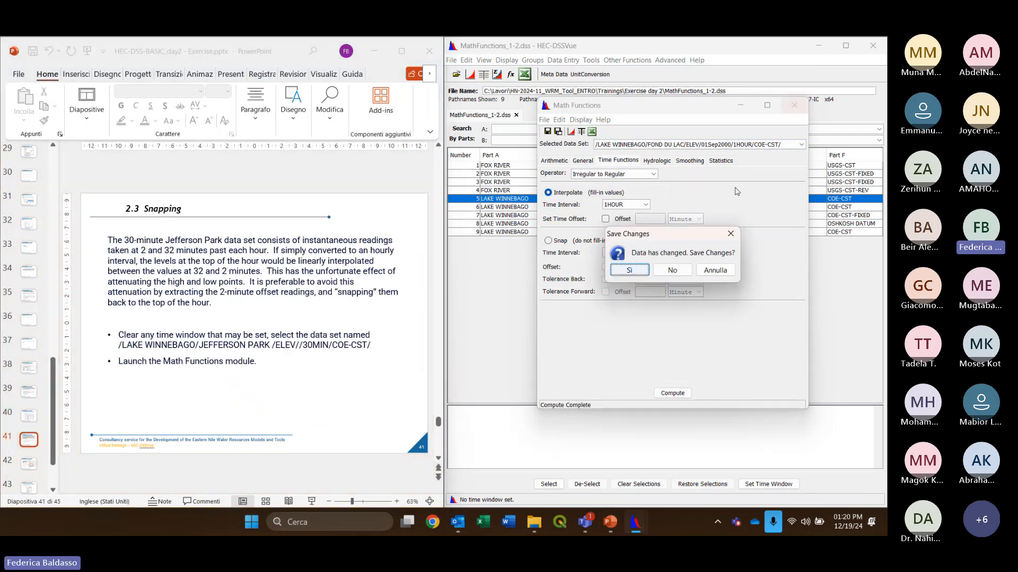
click(639, 269)
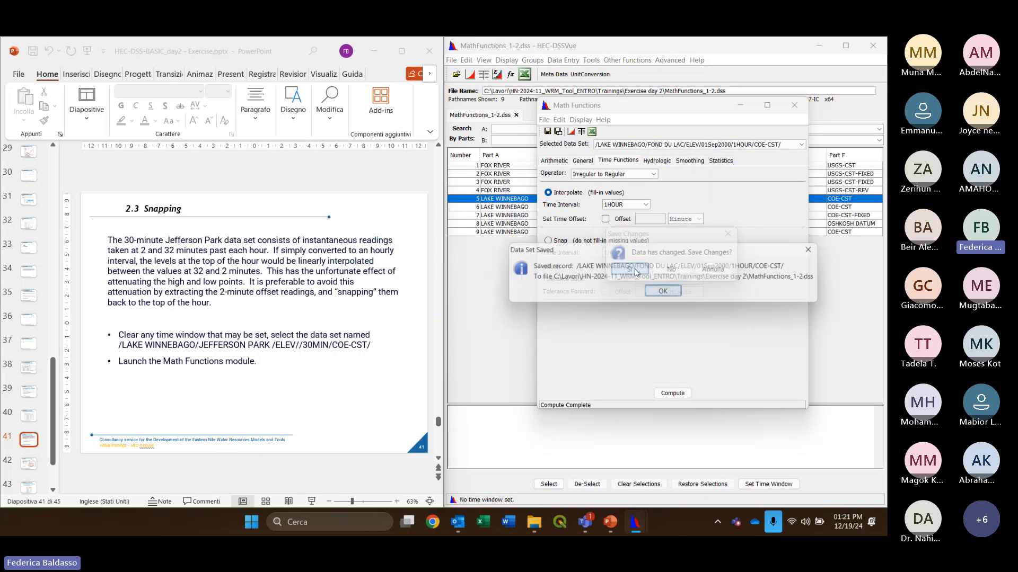
click(665, 293)
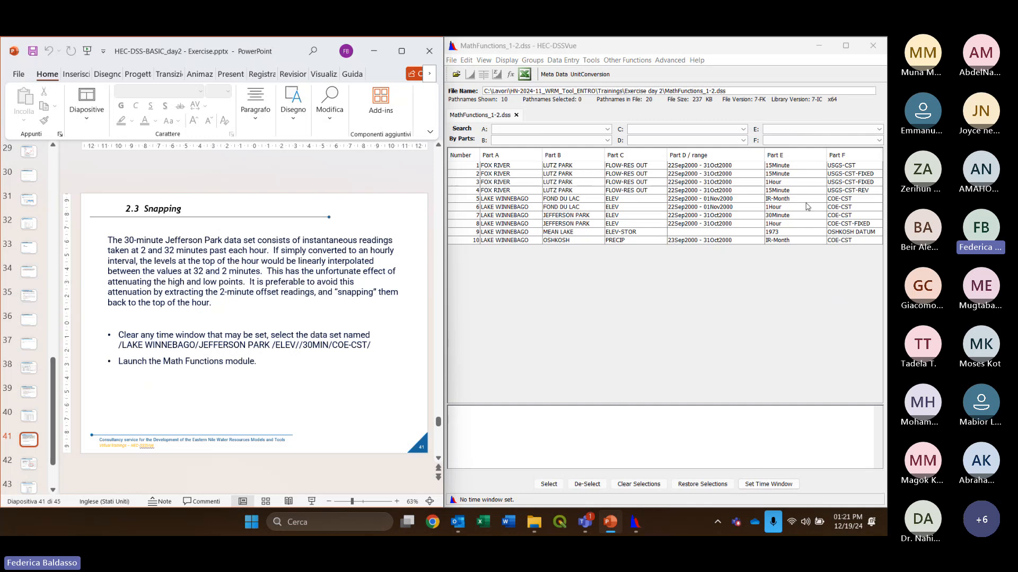
click(765, 207)
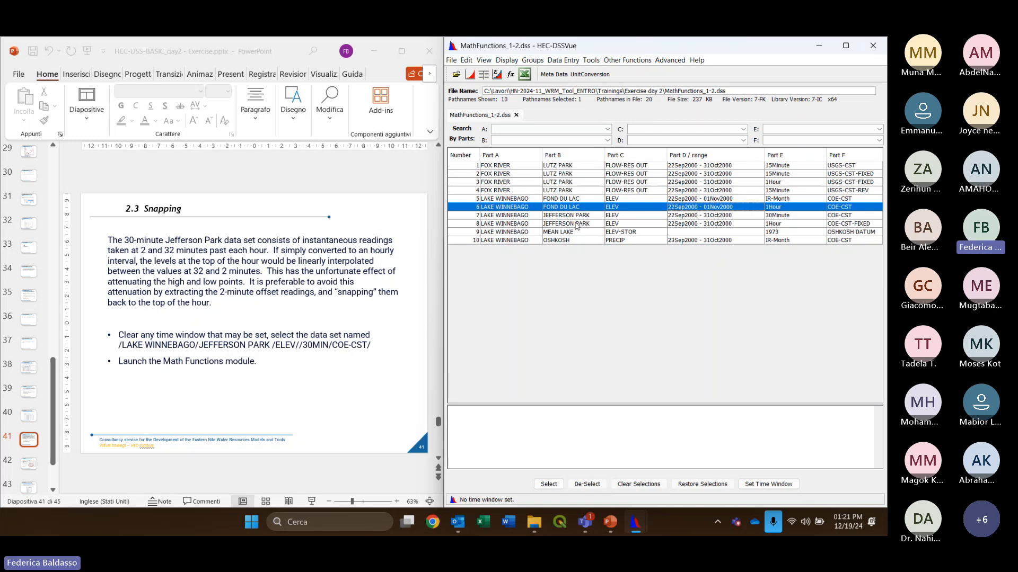
Tabulate the 30Minute Jefferson Park ELEV data set, examine the times of its readings, and close the table
click(581, 217)
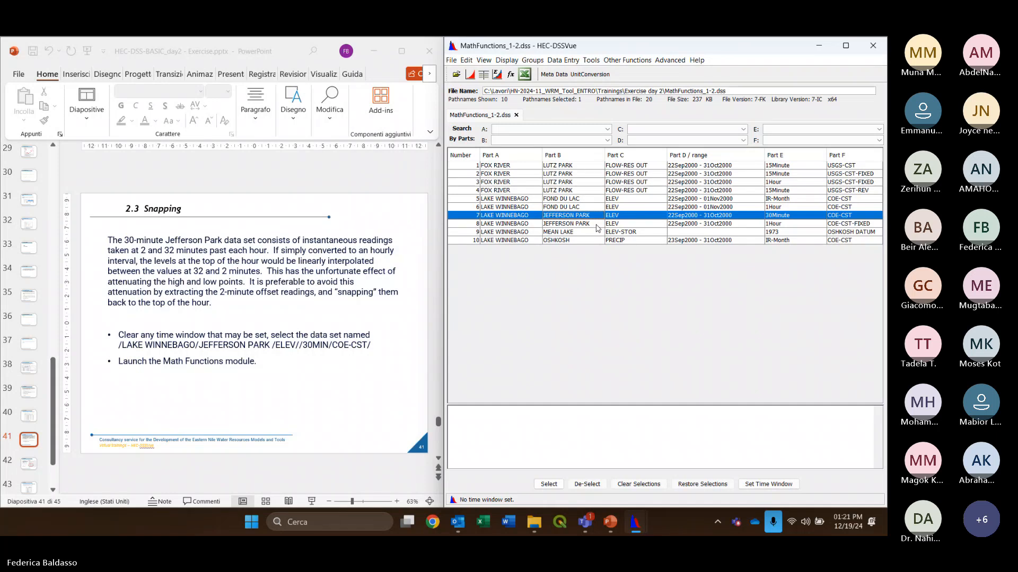
click(482, 75)
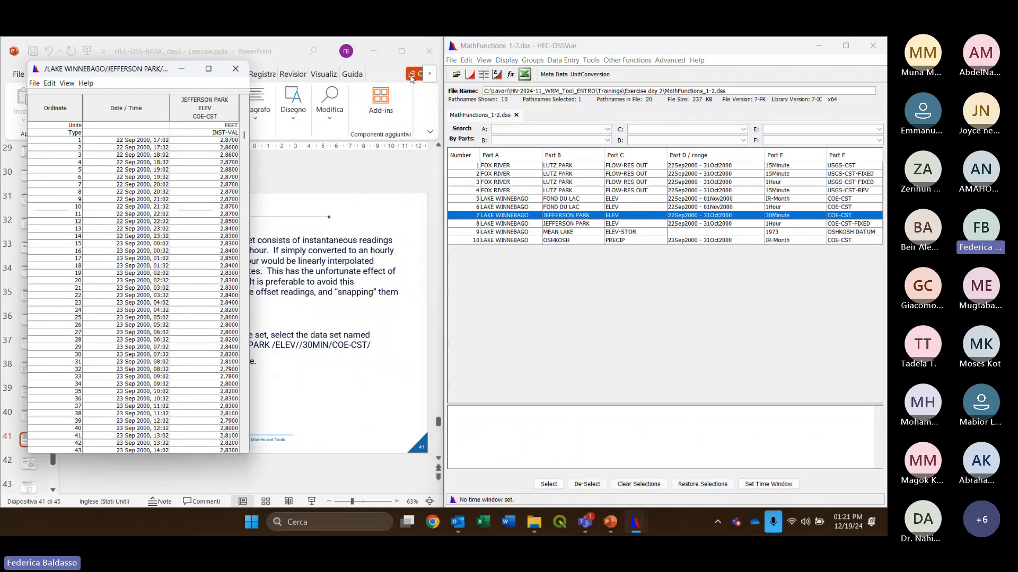
drag(153, 68, 629, 77)
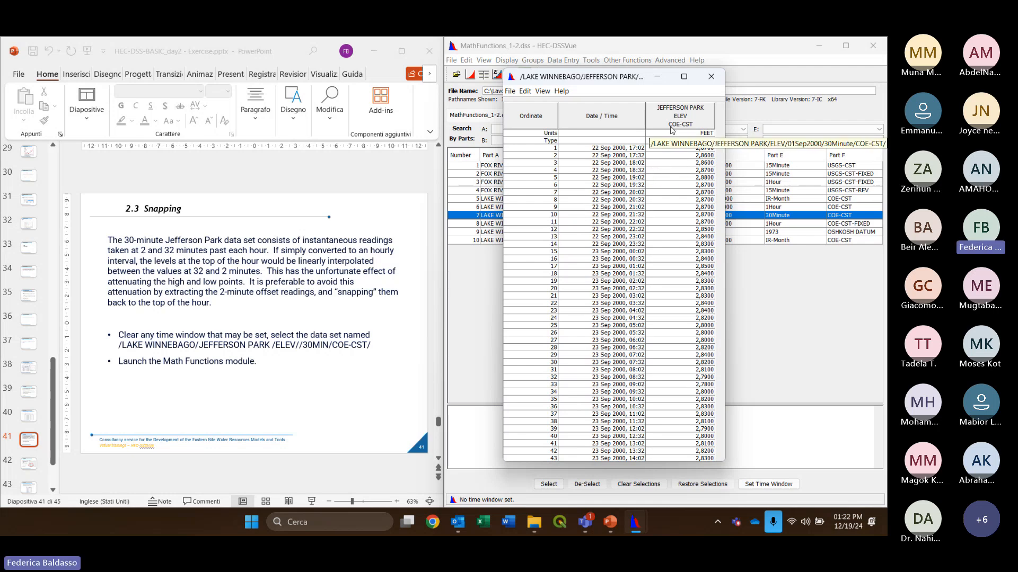
click(715, 79)
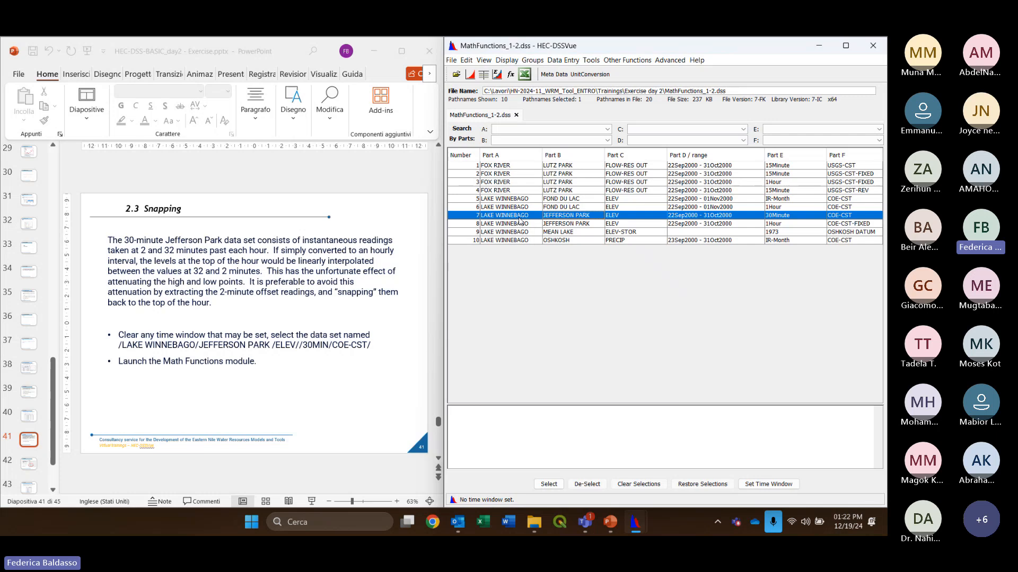
Launch Math Functions for the 30Minute Jefferson Park ELEV data set and choose the Irregular to Regular time function
click(511, 75)
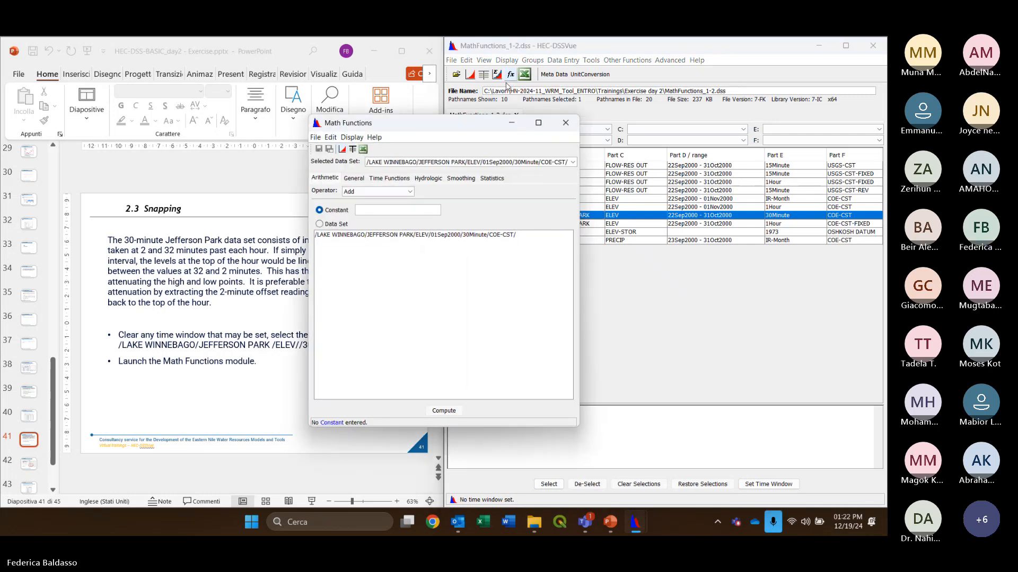
drag(456, 123, 683, 101)
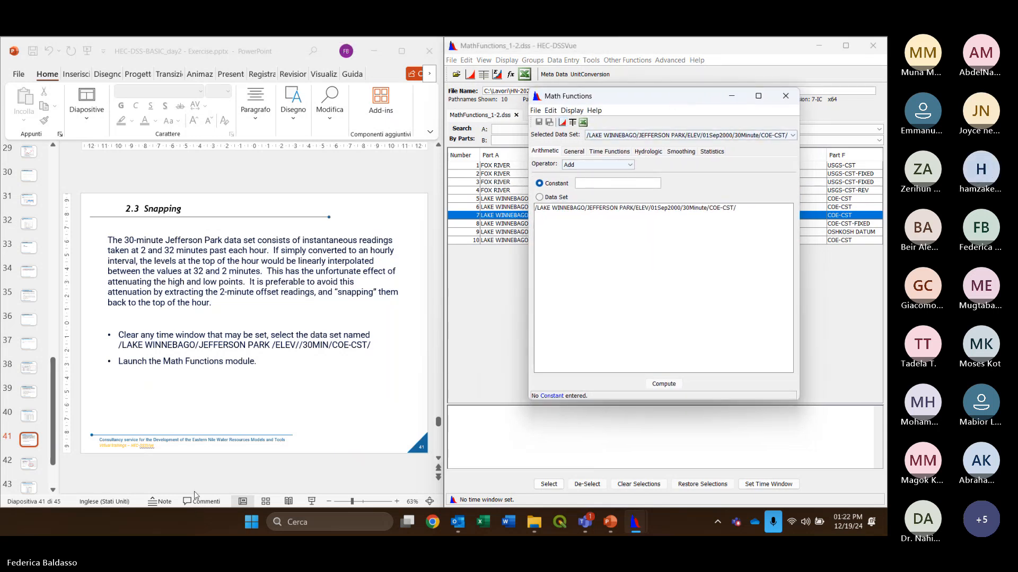
scroll(325, 387, down, 1)
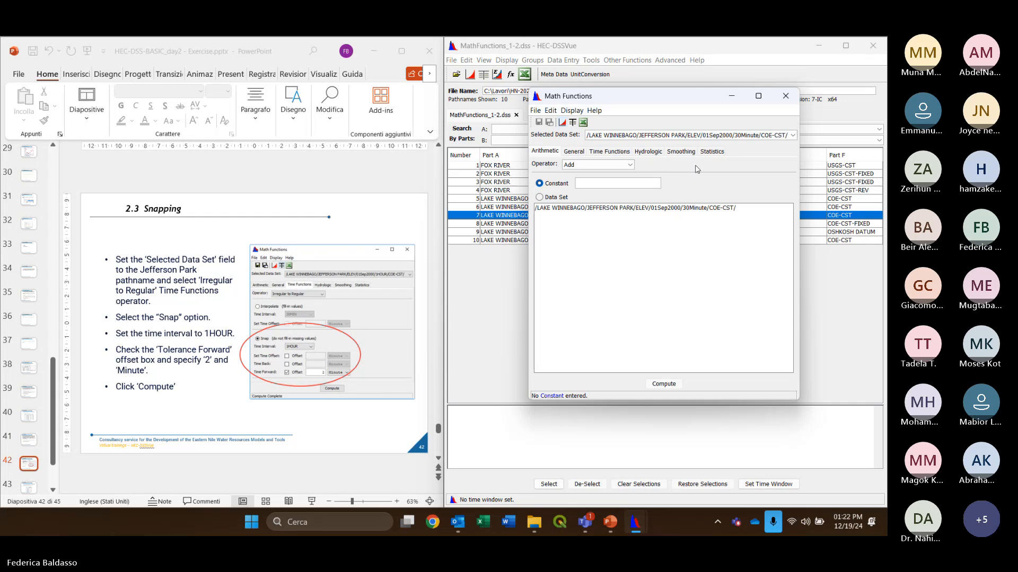
click(611, 152)
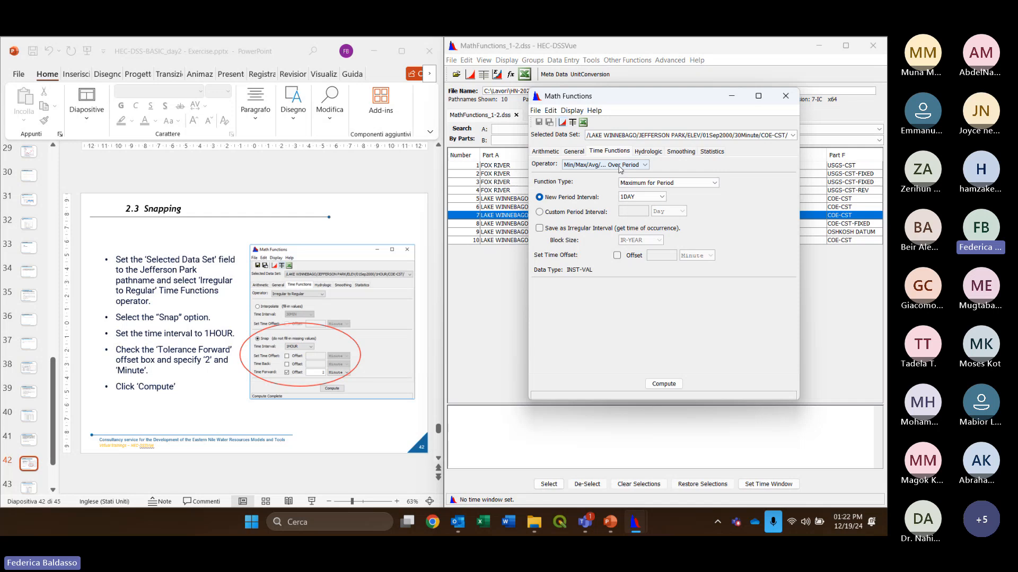
click(620, 167)
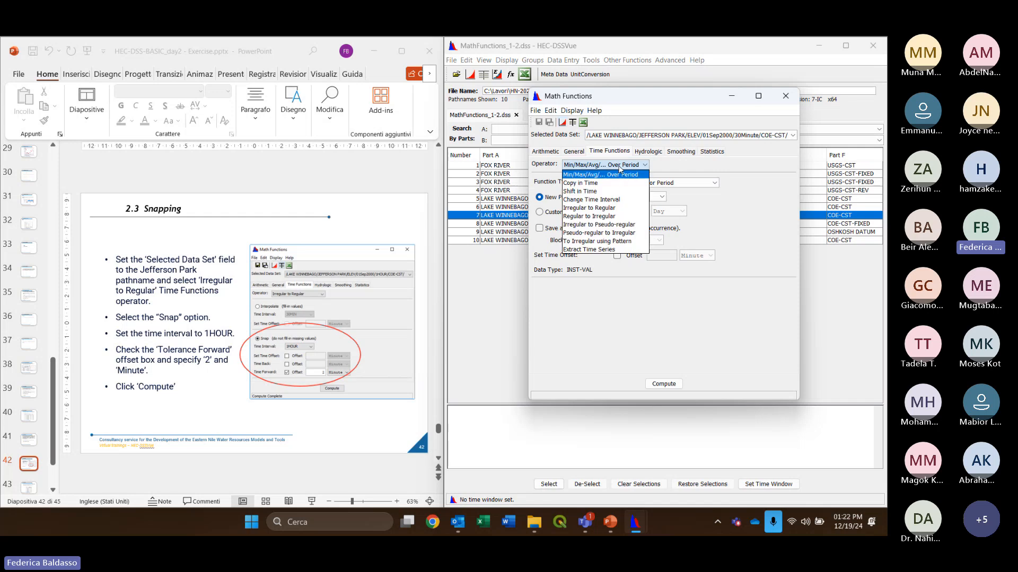
click(604, 207)
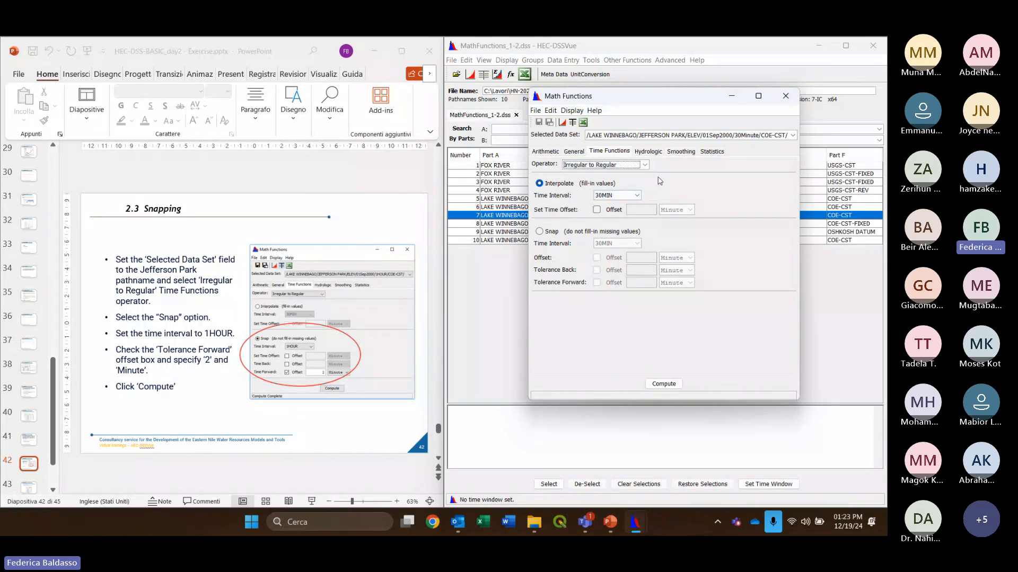
Snap the Jefferson Park data to a 1HOUR time interval with a Tolerance Forward offset of 2 Minute, and compute
click(548, 234)
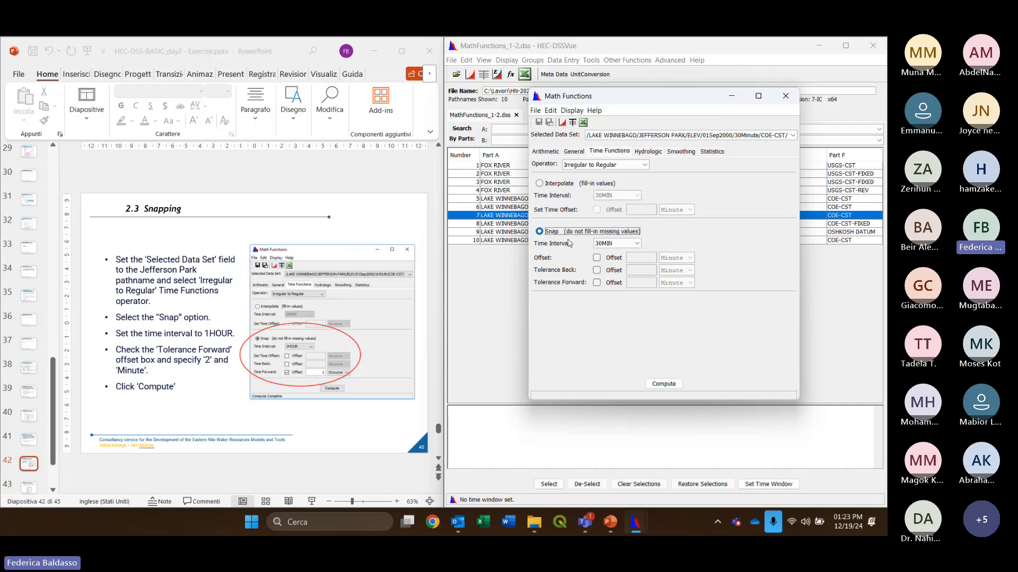
click(616, 244)
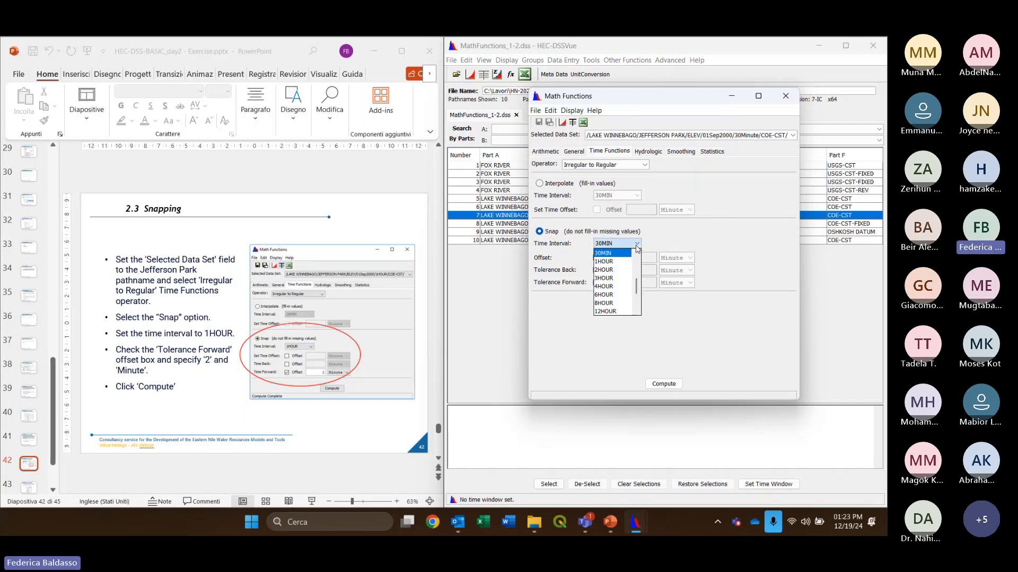
click(607, 262)
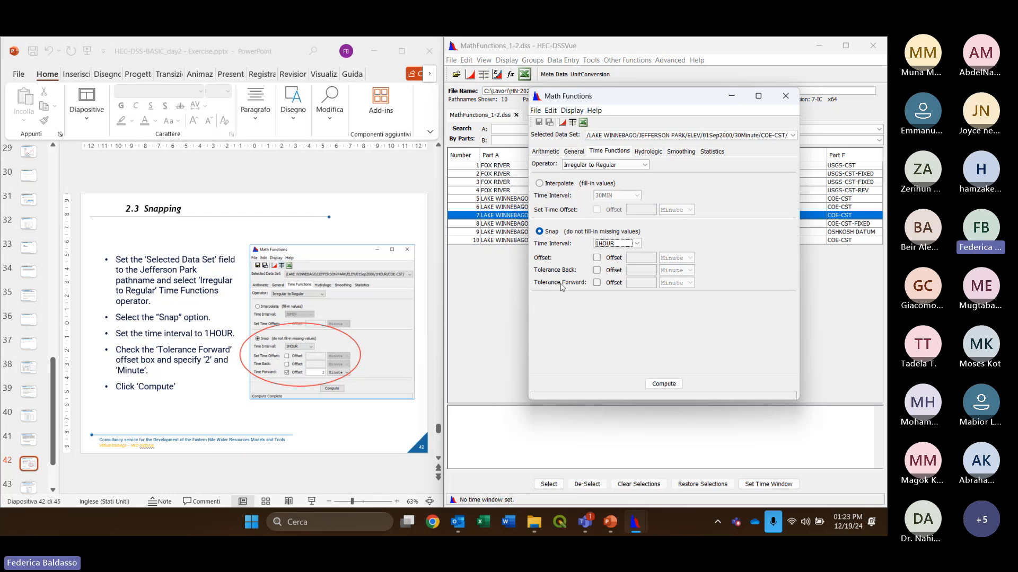
click(597, 284)
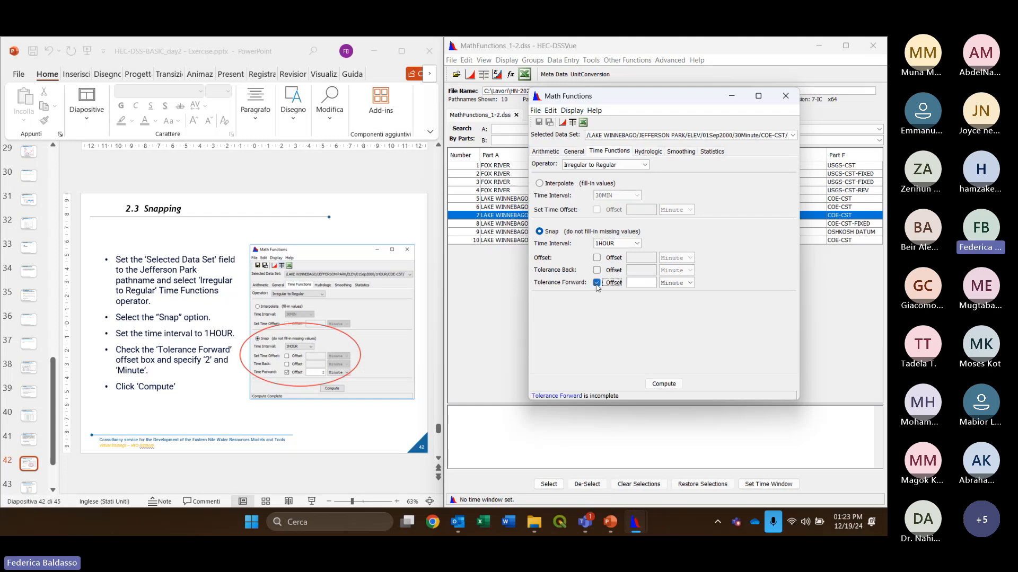
click(640, 281)
text(2)
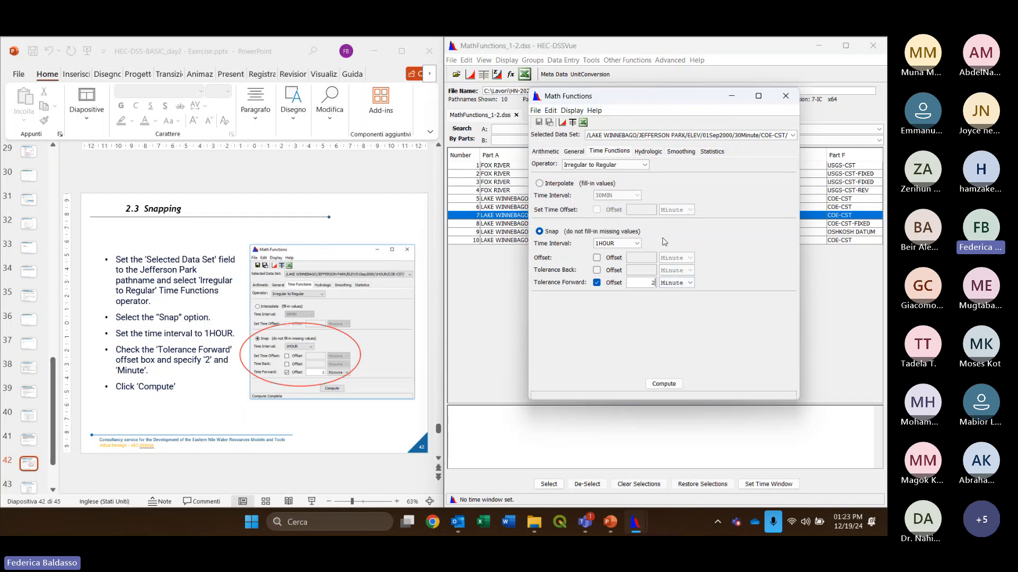
double_click(657, 283)
click(654, 282)
double_click(657, 283)
click(640, 283)
click(669, 386)
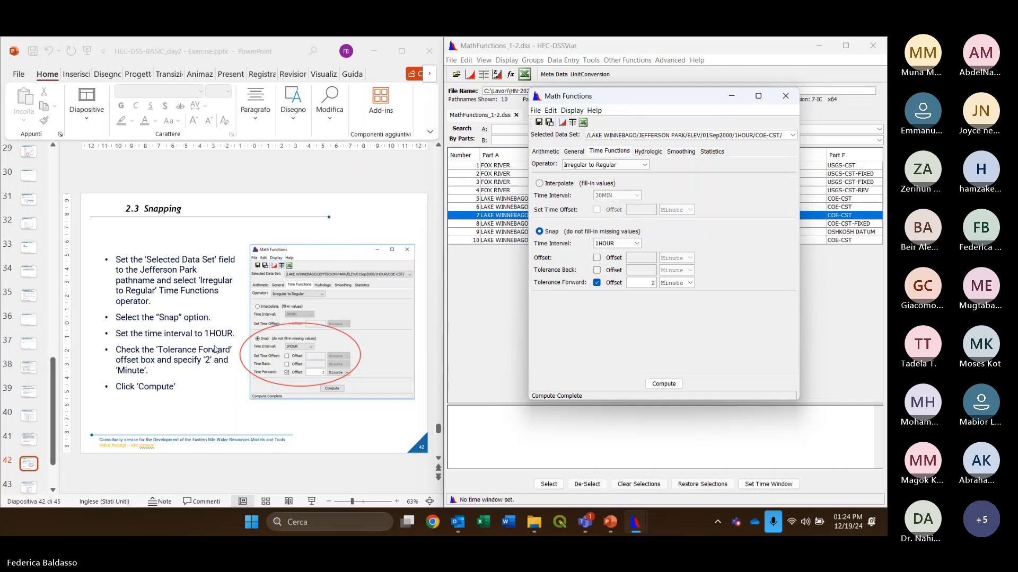
Advance the exercise to the results slide, save the snapped Jefferson Park data set with the 1HOUR E-part, and exit Math Functions
scroll(215, 349, down, 2)
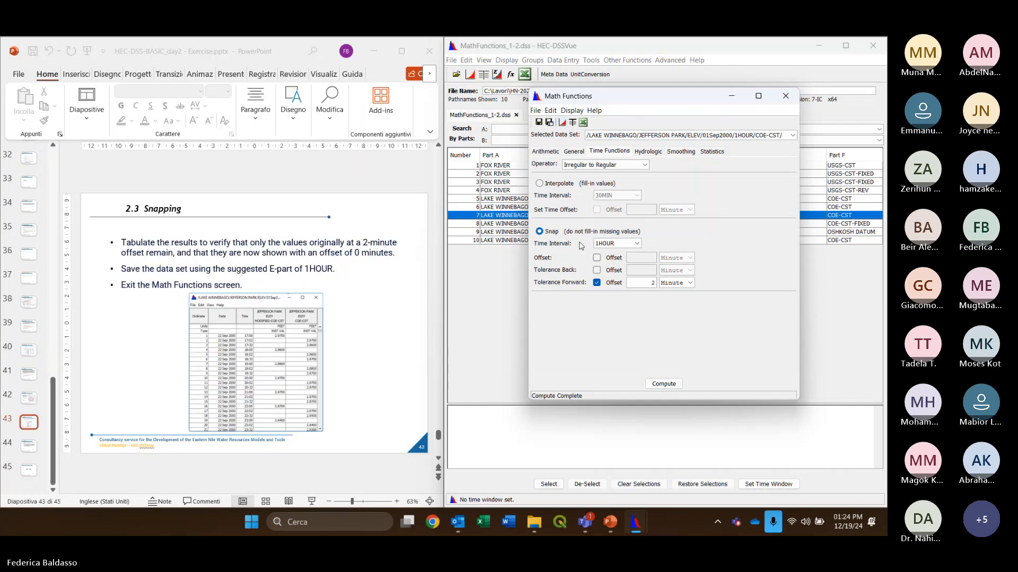
click(538, 124)
click(673, 295)
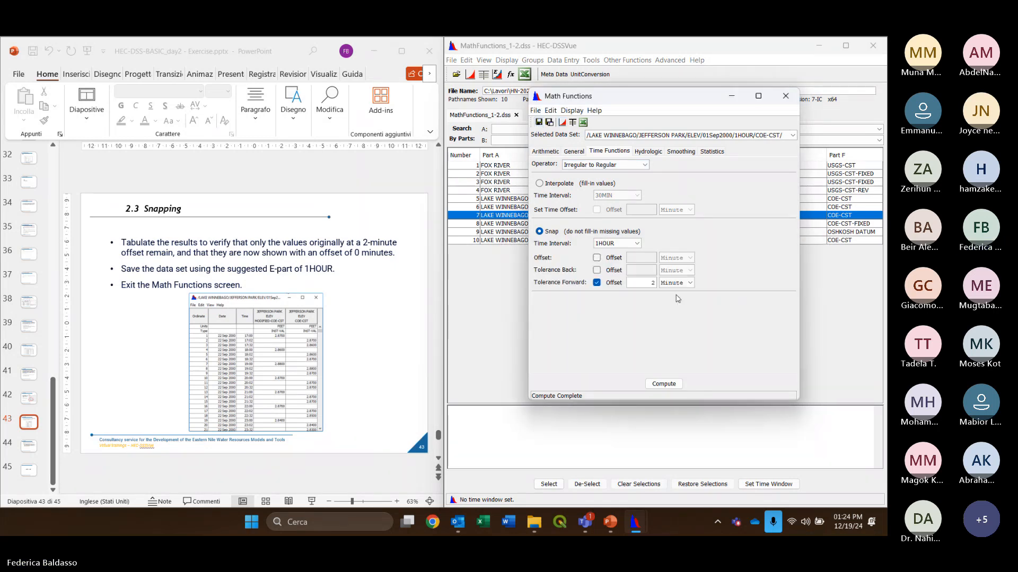
click(785, 96)
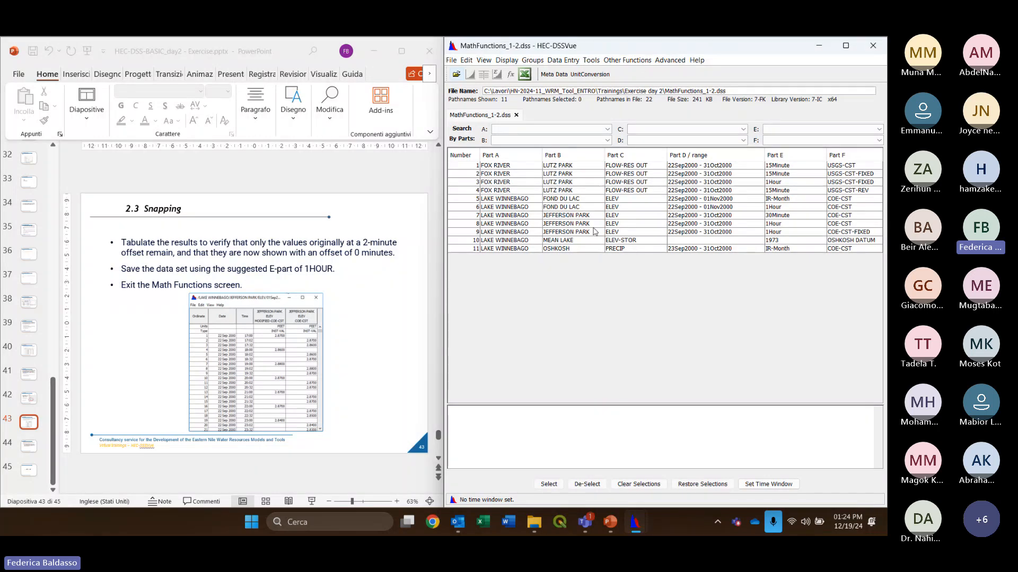
Tabulate the 30Minute and 1Hour Jefferson Park COE-CST data sets together and compare the hourly values at the 2-minute rows
click(567, 218)
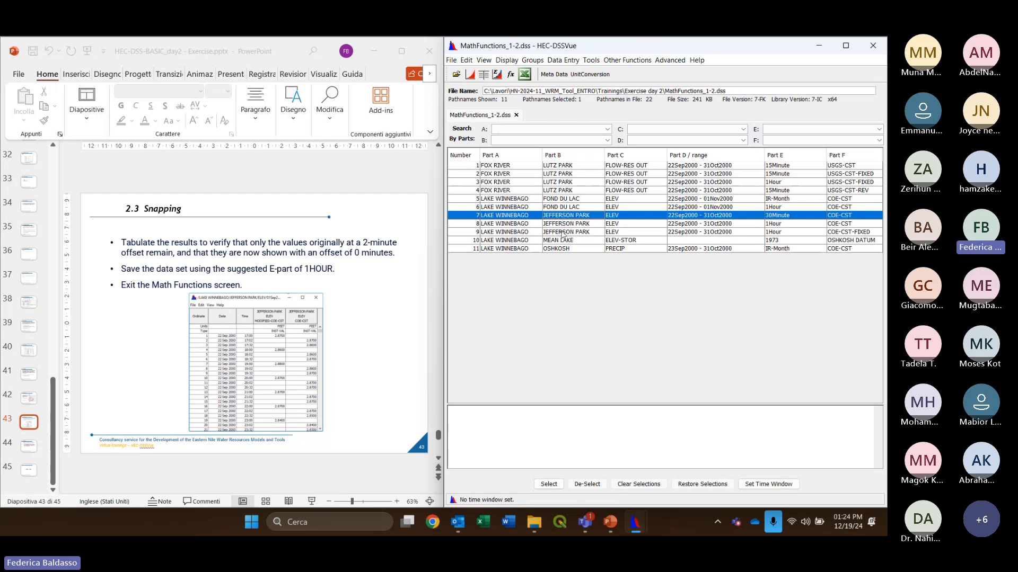
click(593, 224)
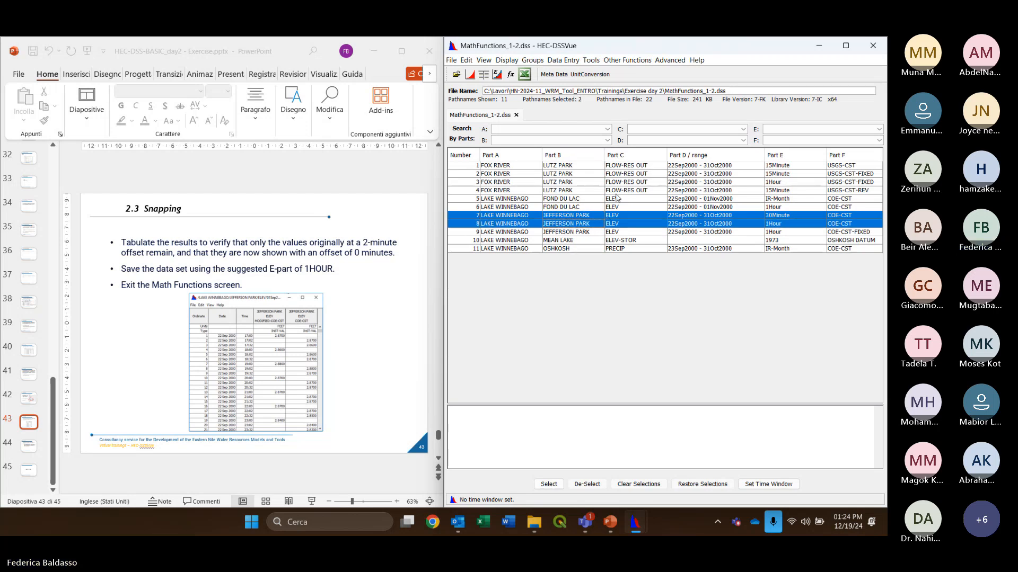
click(484, 74)
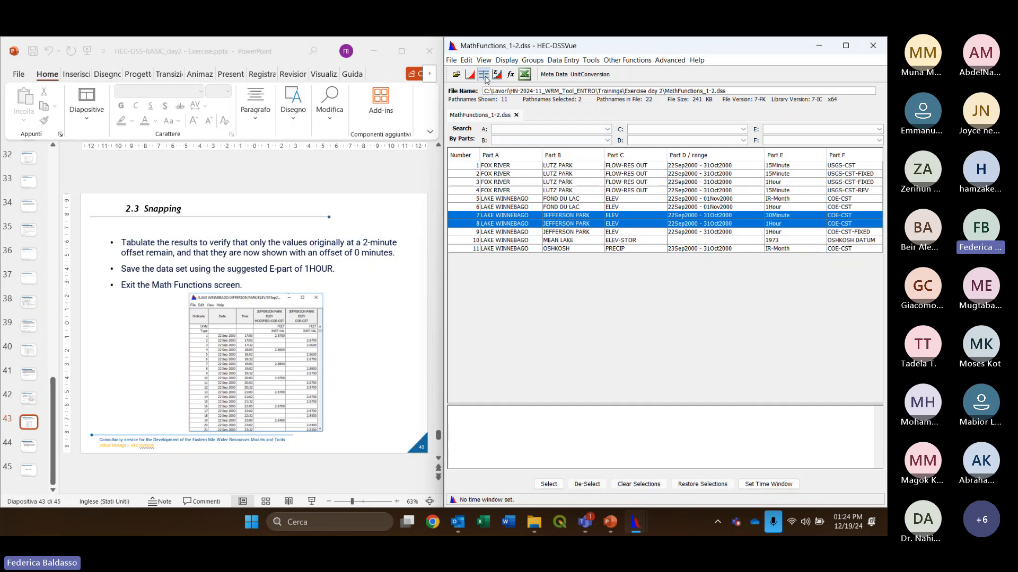
drag(250, 88, 663, 90)
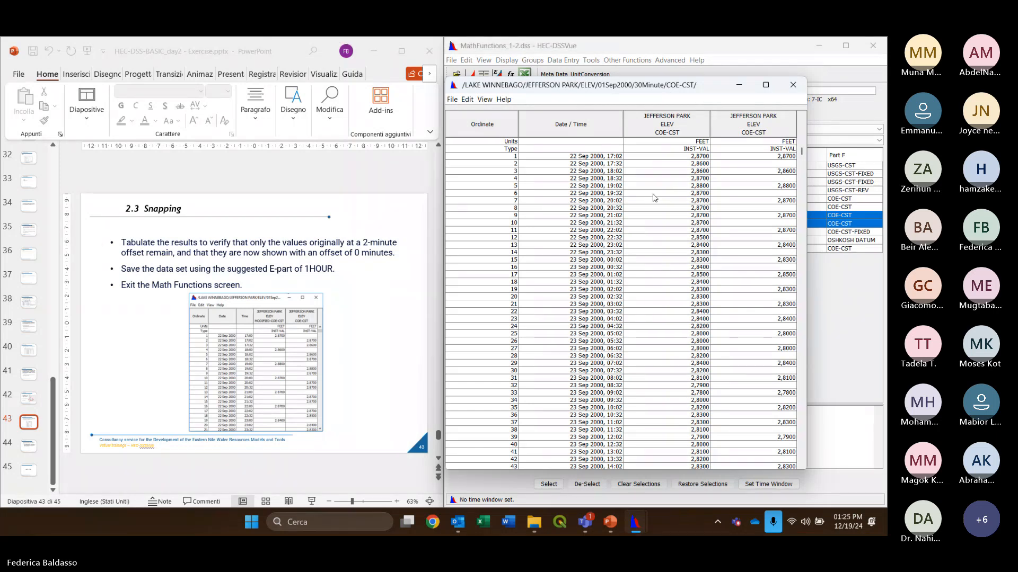
click(756, 157)
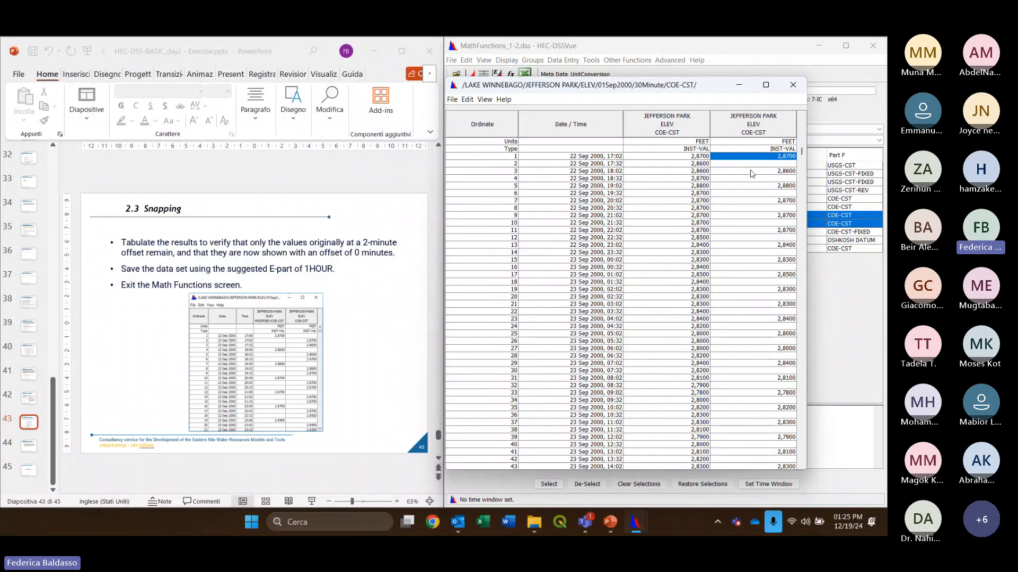
click(750, 171)
click(751, 187)
click(749, 202)
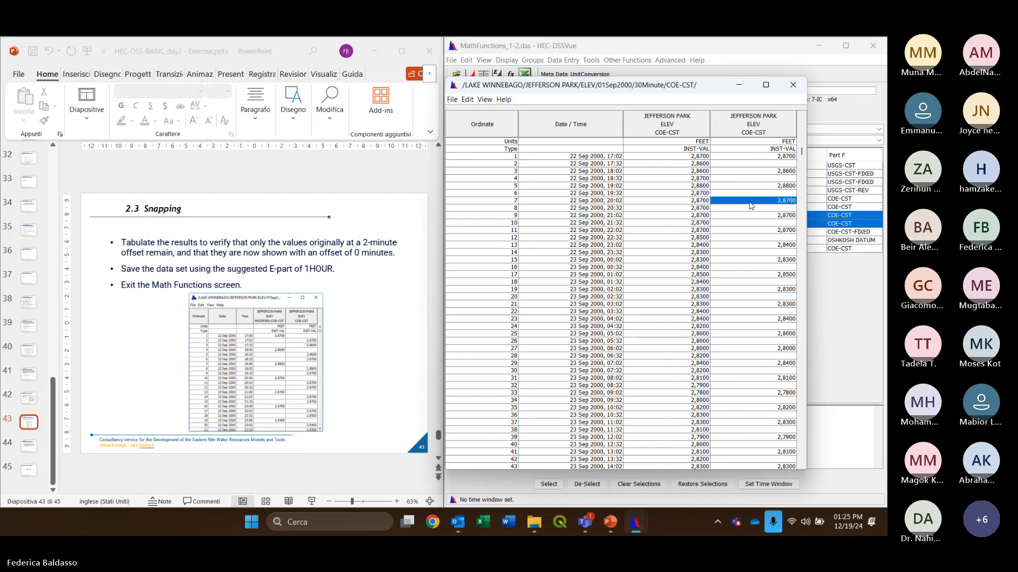
Advance the exercise to the slide on tabulating the new hourly pathnames, and close the Jefferson Park comparison table
click(359, 292)
scroll(349, 284, down, 1)
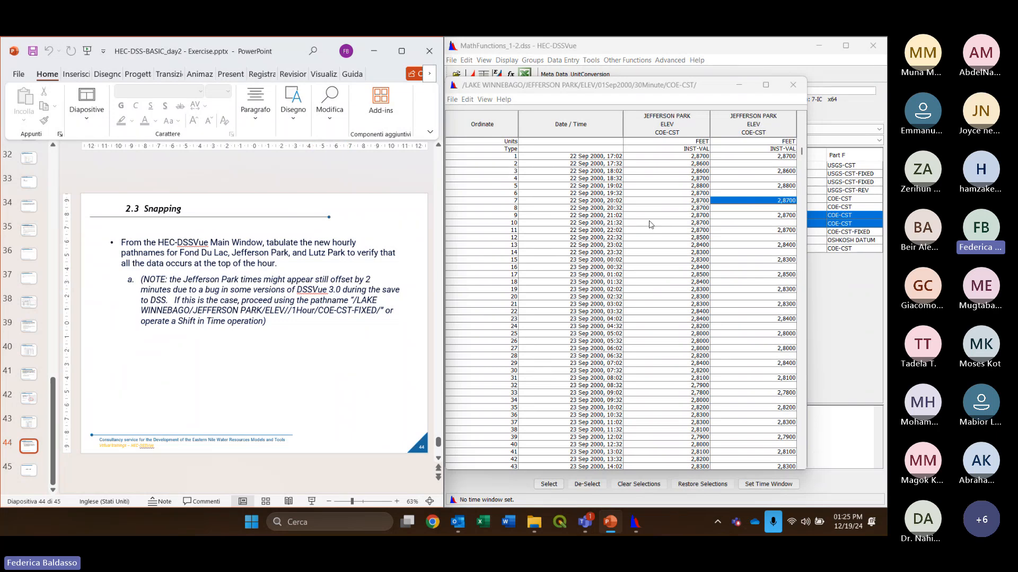
drag(563, 86, 581, 91)
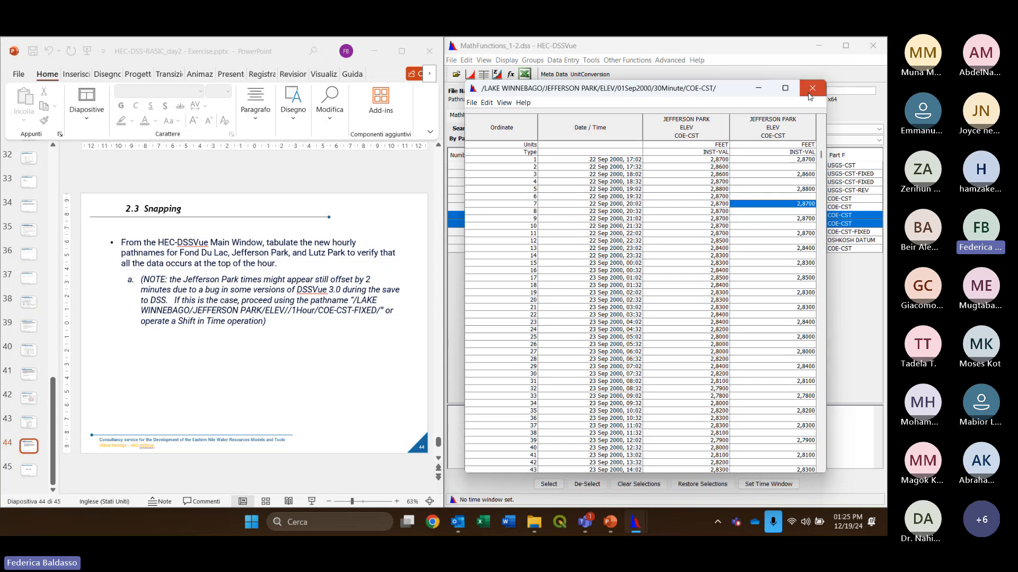
click(812, 88)
Shift the 1Hour COE-CST Jefferson Park data set in time by -2 Minute with Math Functions, and compute
click(774, 224)
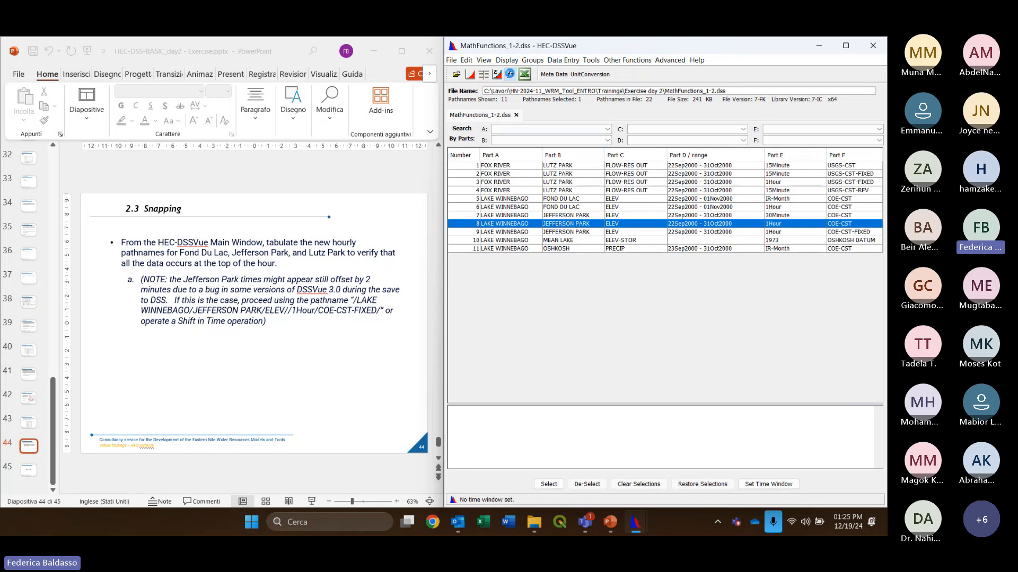
click(510, 74)
drag(525, 111, 660, 110)
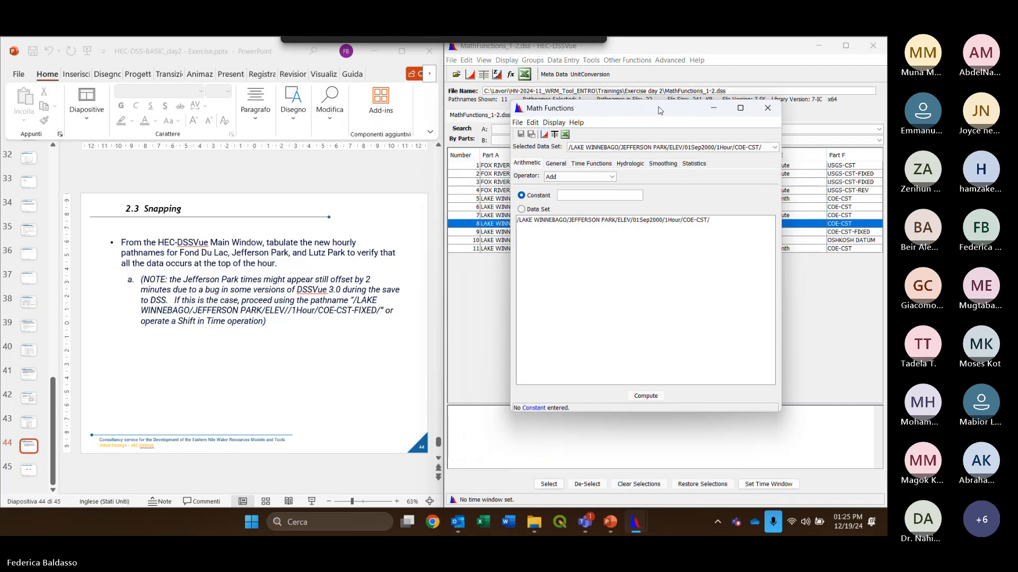
click(593, 165)
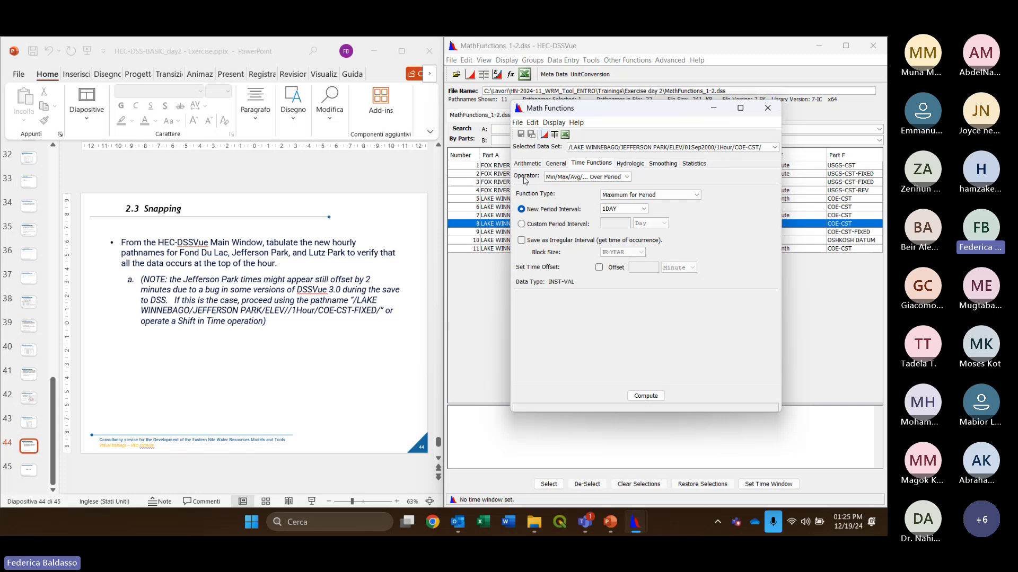
click(552, 179)
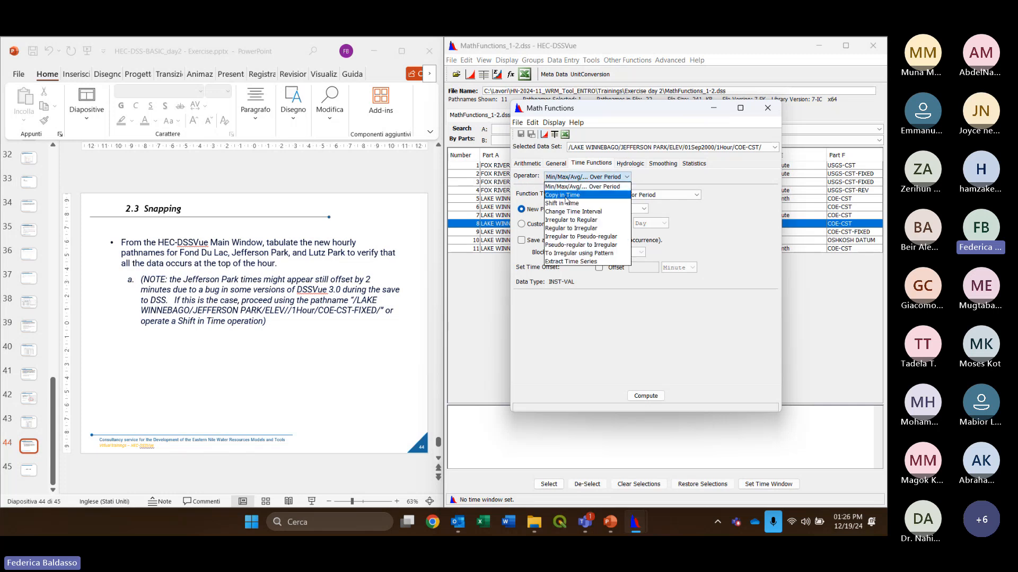
click(567, 203)
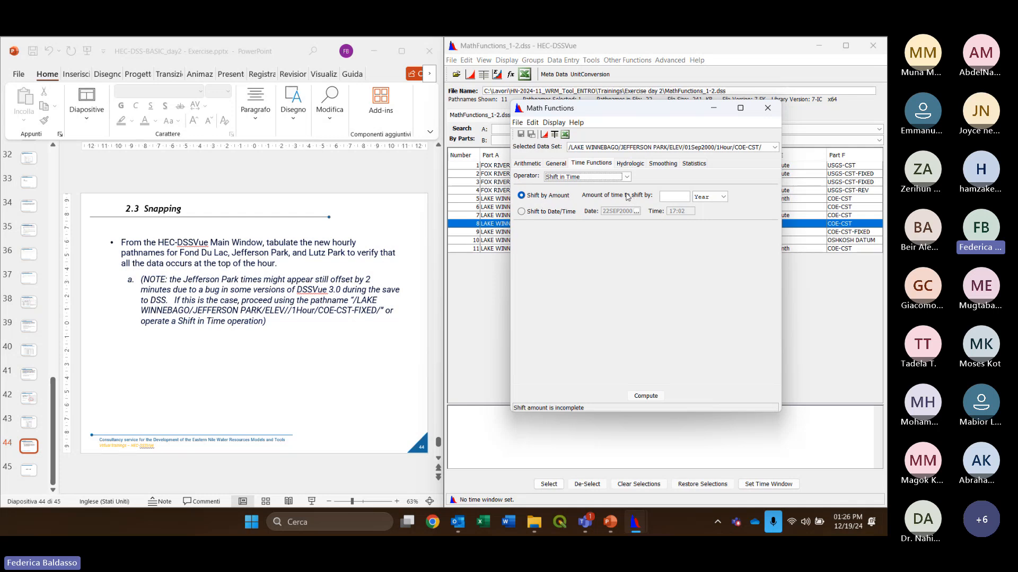
click(675, 197)
text(2)
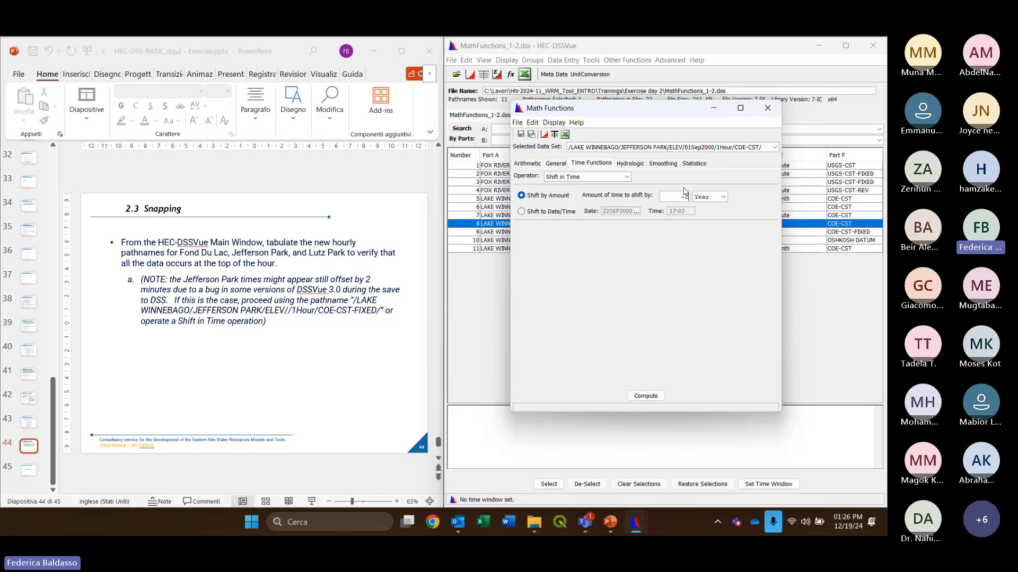
click(724, 198)
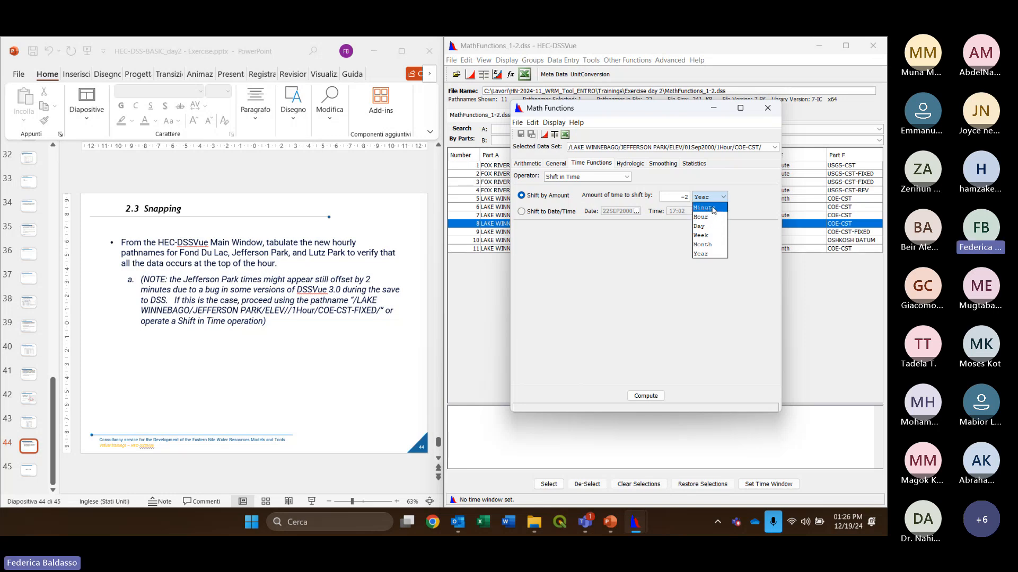
click(713, 210)
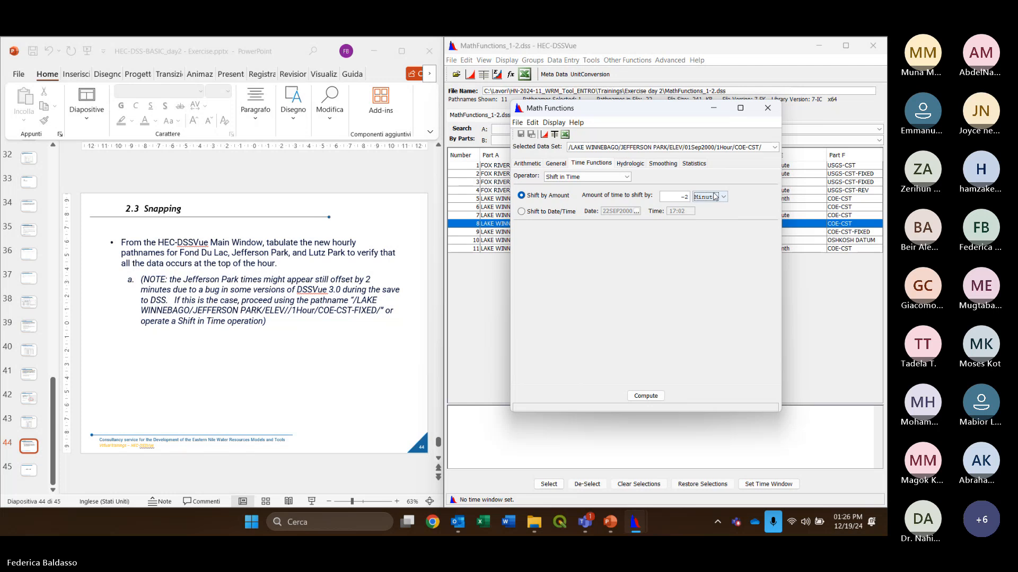
click(645, 397)
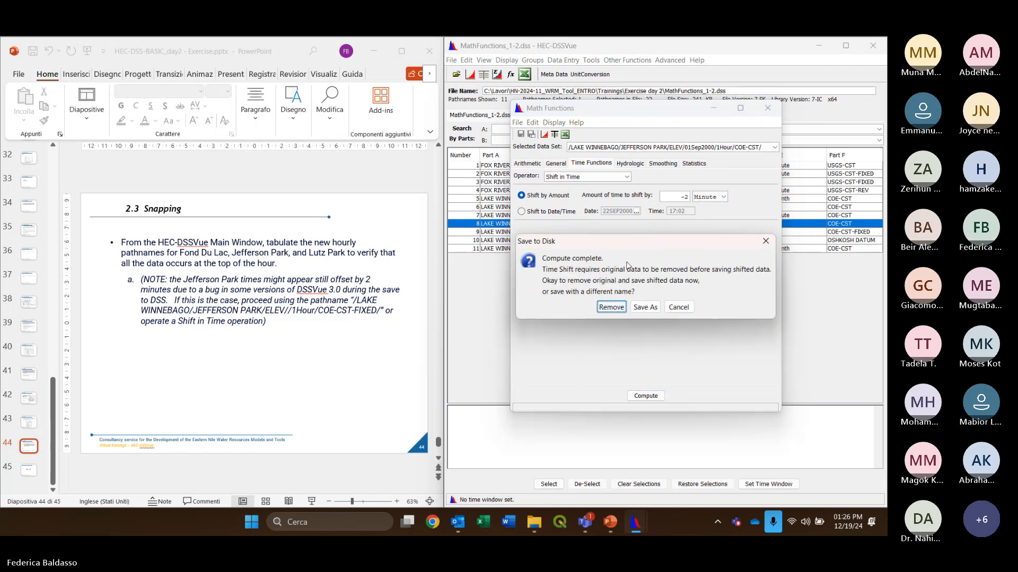
Save the shifted Jefferson Park data under a new pathname with the F-part COE-CST_SHIFTED, and close Math Functions
drag(621, 243, 621, 196)
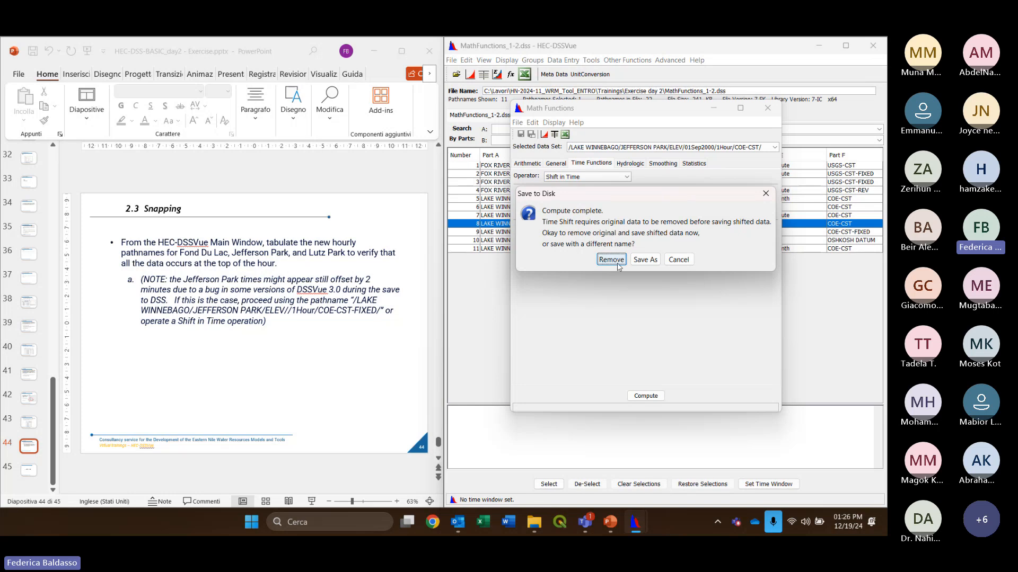
click(646, 259)
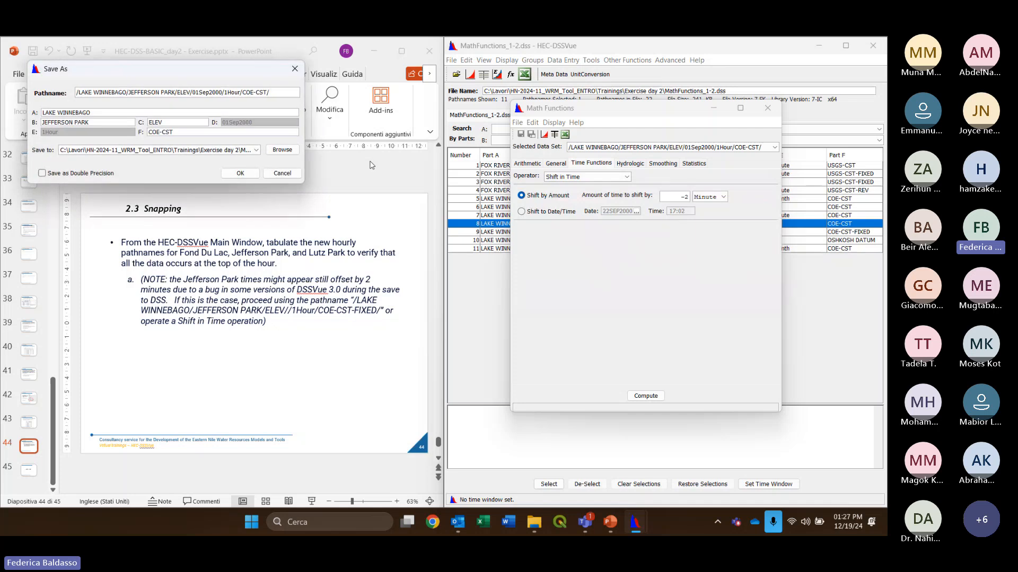
drag(150, 76, 622, 121)
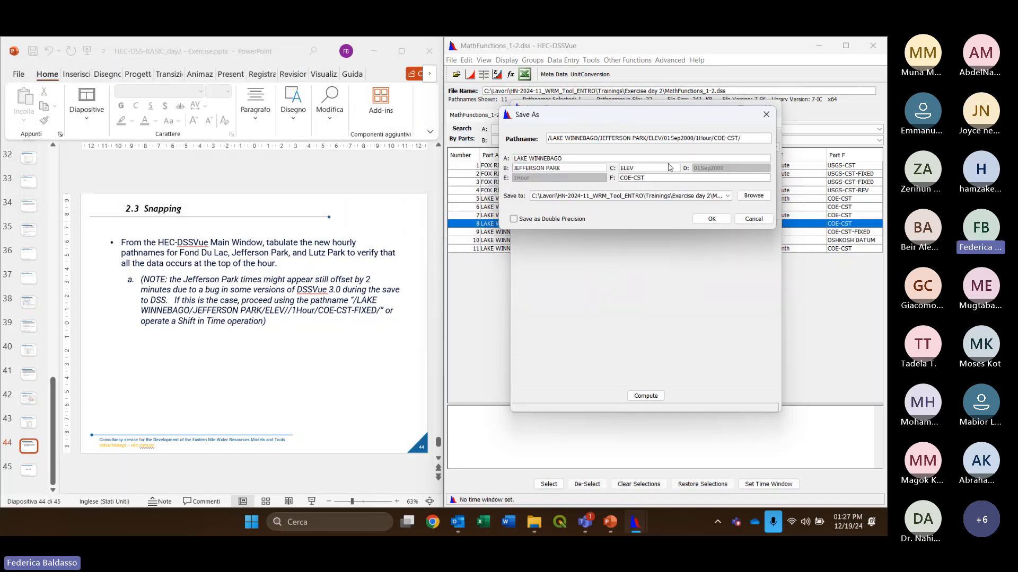
click(646, 178)
text(_SHIFTED)
drag(604, 113, 599, 126)
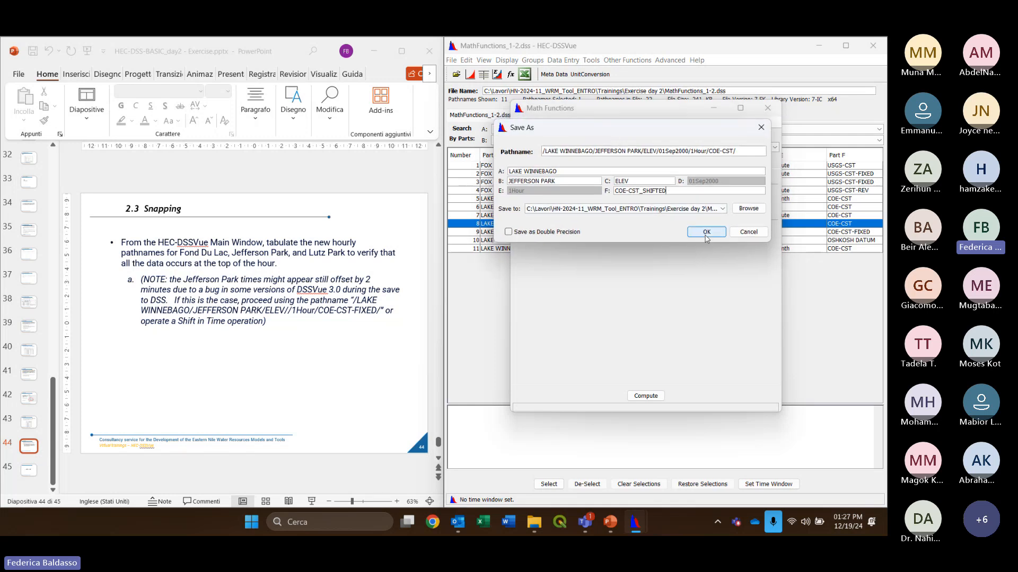
click(706, 233)
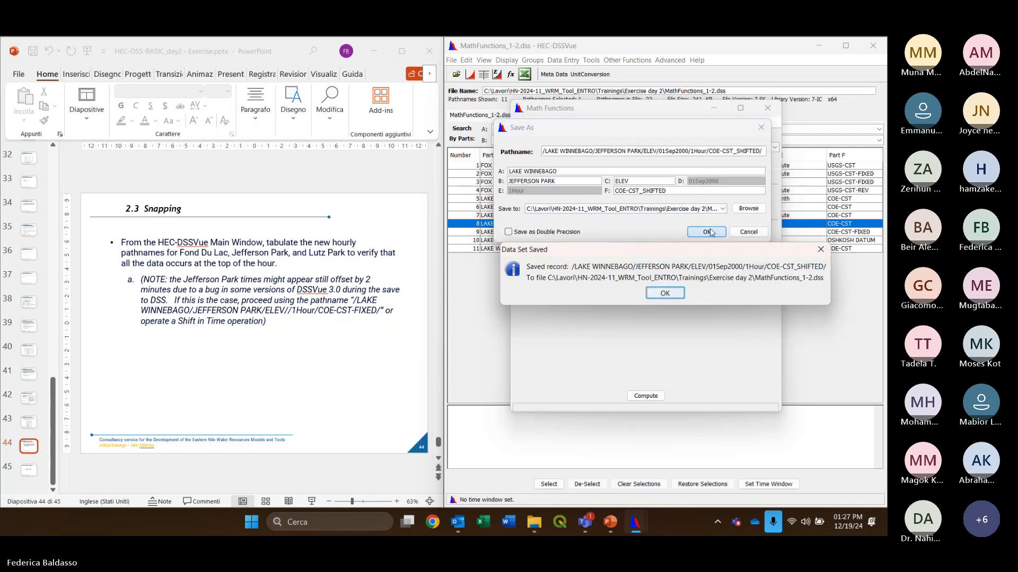
click(665, 293)
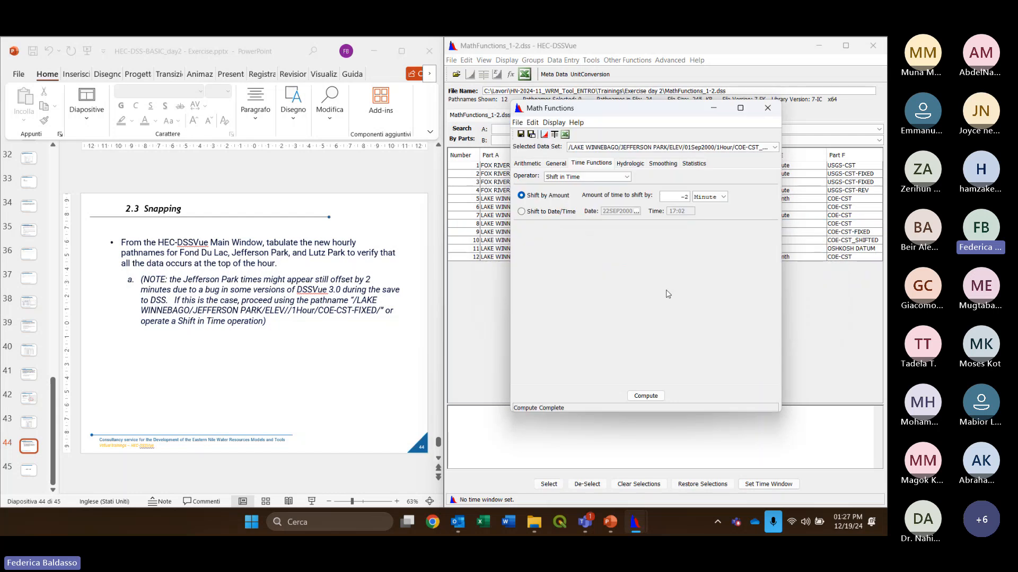
click(767, 108)
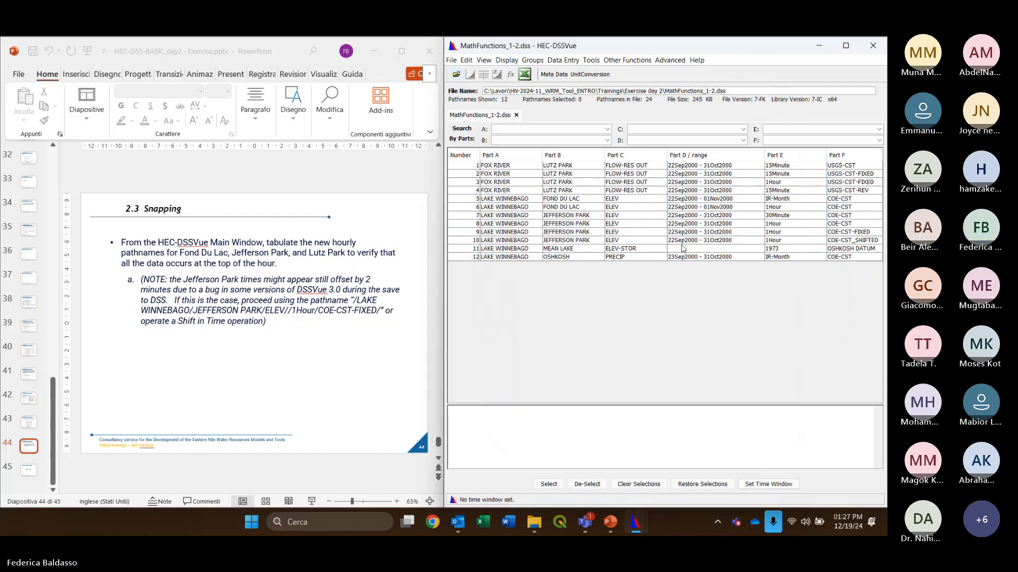
Plot the 1Hour Jefferson Park COE-CST and COE-CST_SHIFTED data together, examine the first day up close, and close the plot
click(682, 243)
ctrl+click(652, 235)
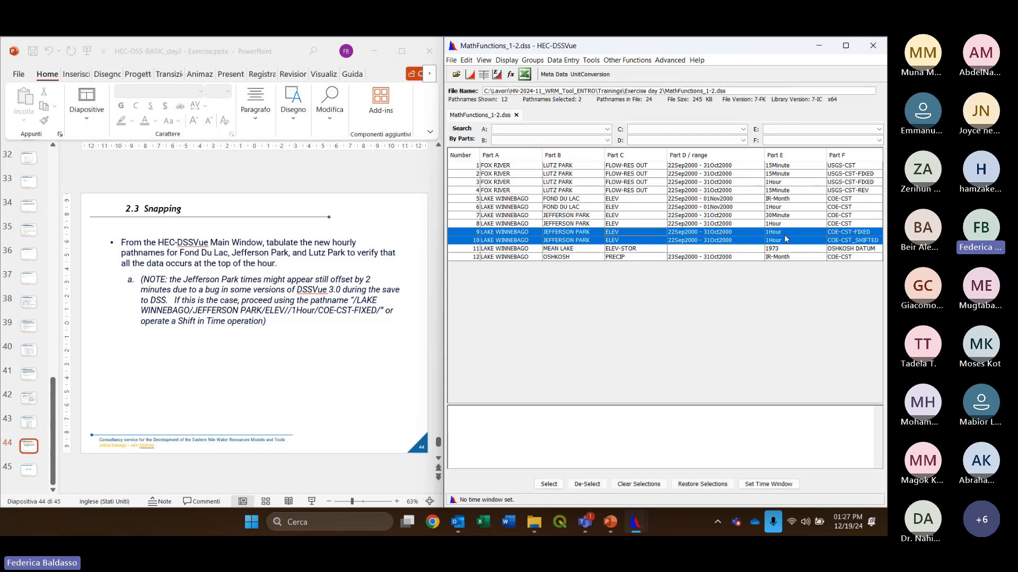
click(744, 224)
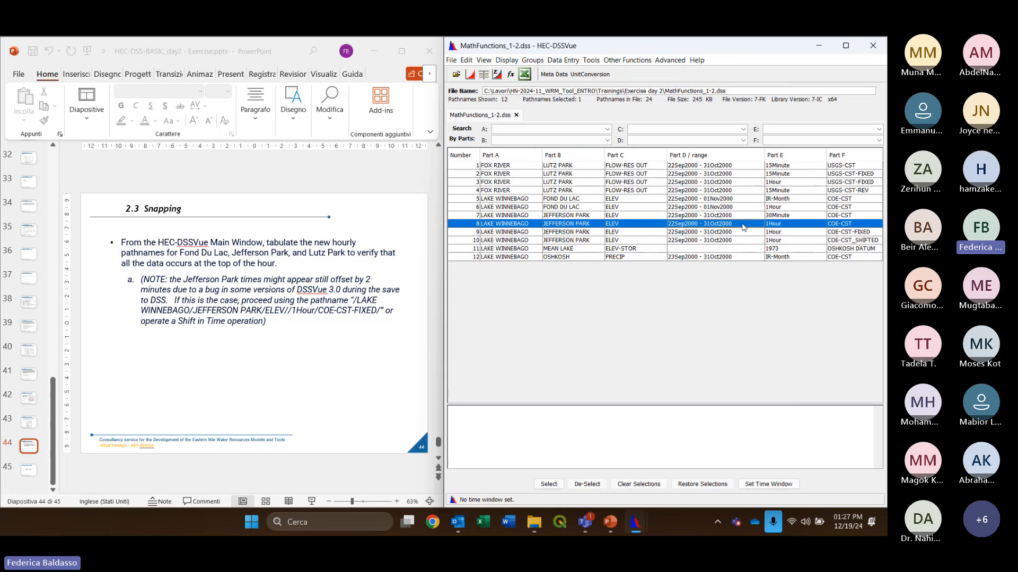
ctrl+click(744, 241)
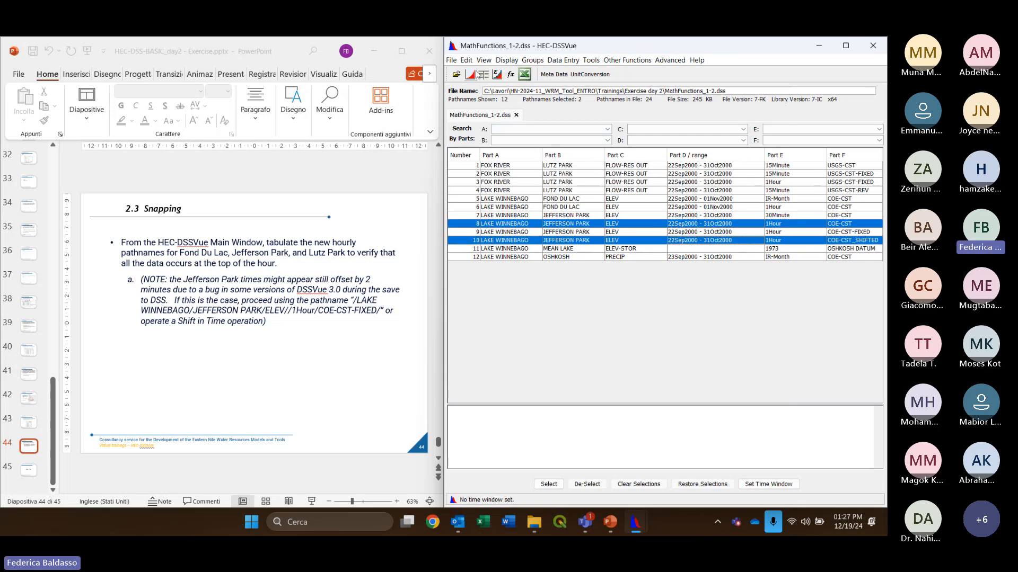
click(471, 74)
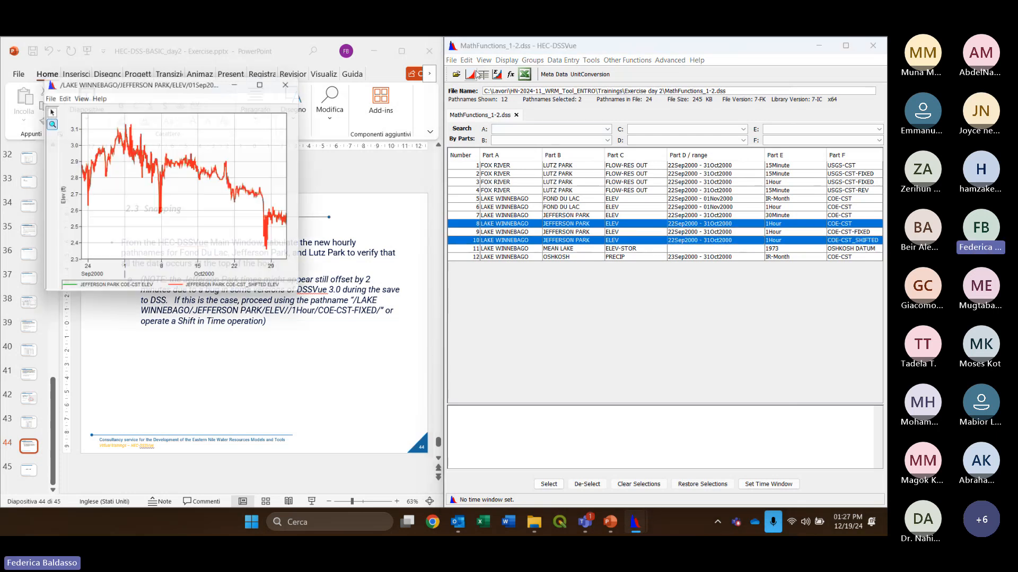
click(267, 80)
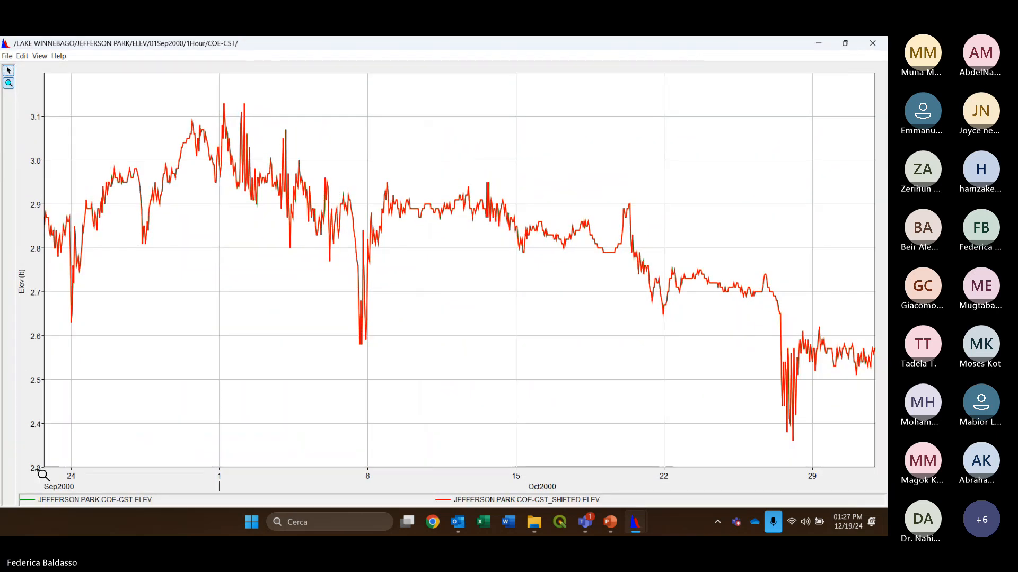
drag(39, 470, 62, 478)
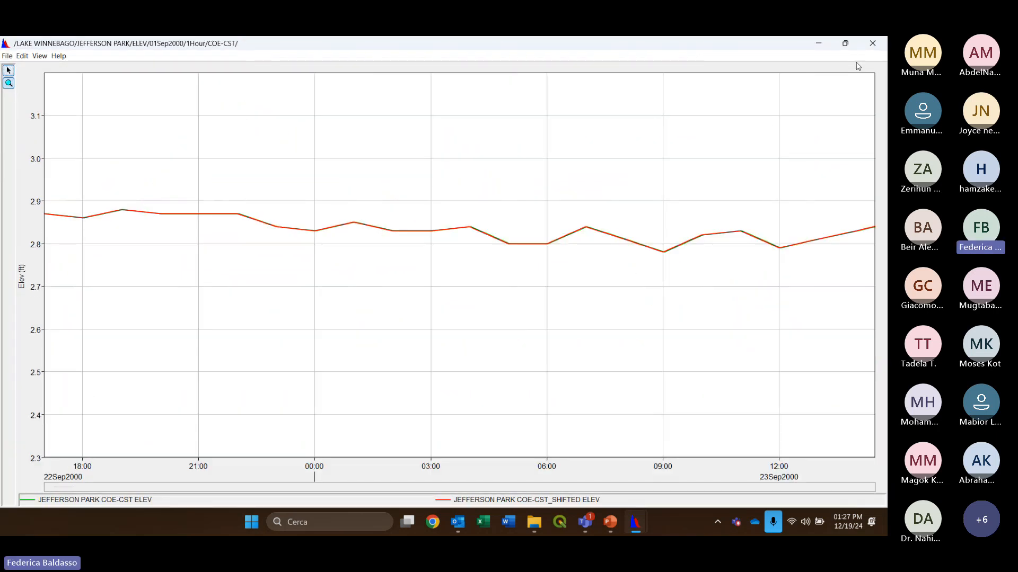
click(871, 45)
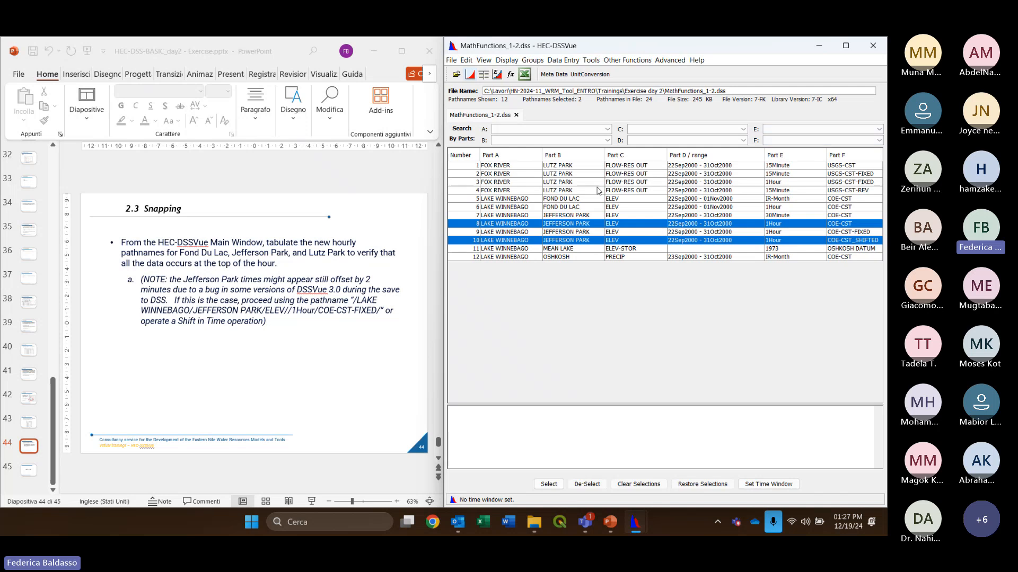
Tabulate the two hourly Jefferson Park data sets together, check the COE-CST_SHIFTED values against their times, and close the table
click(485, 76)
drag(349, 63, 631, 102)
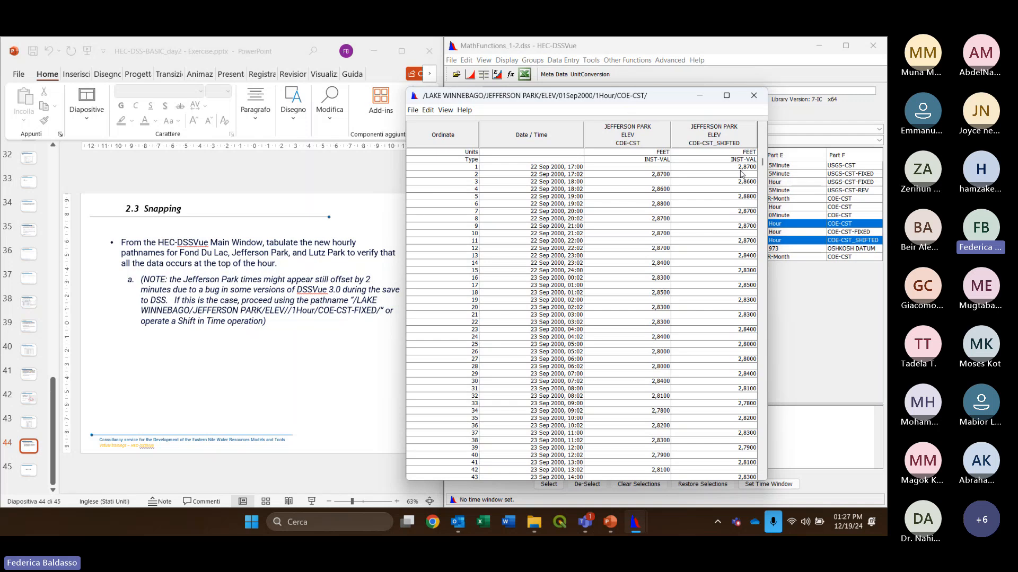
click(714, 168)
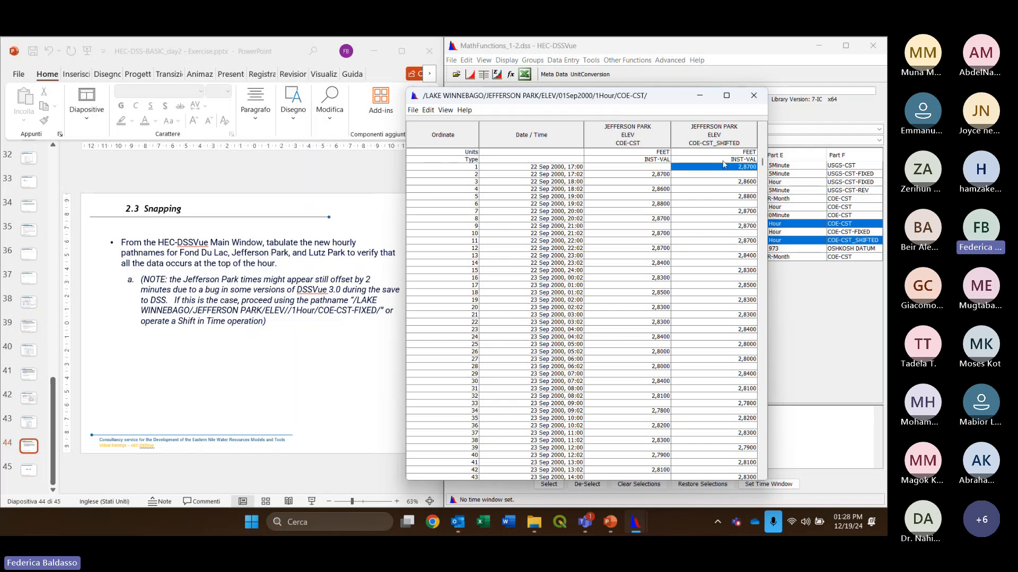
click(729, 182)
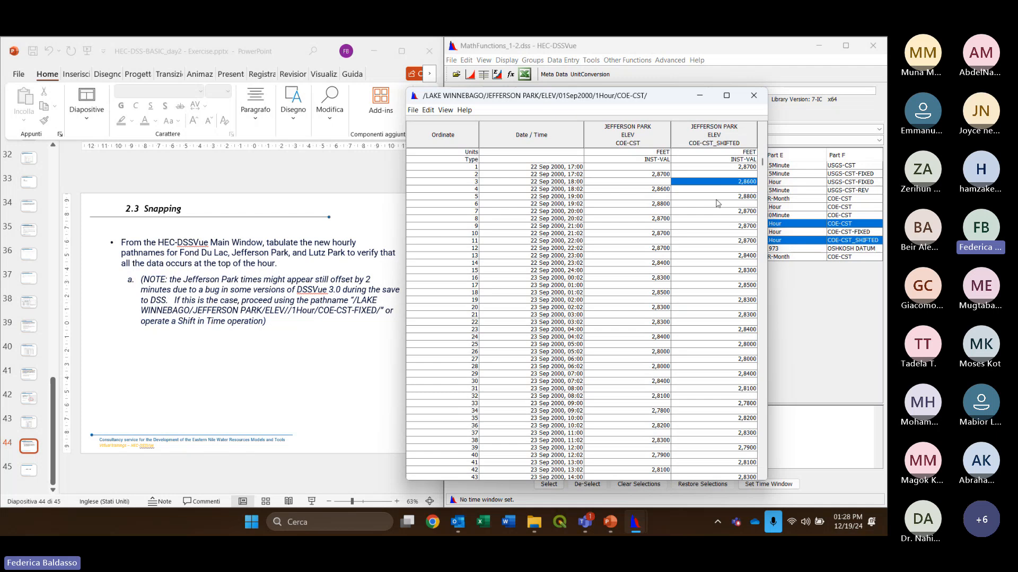
click(714, 197)
click(710, 212)
click(711, 224)
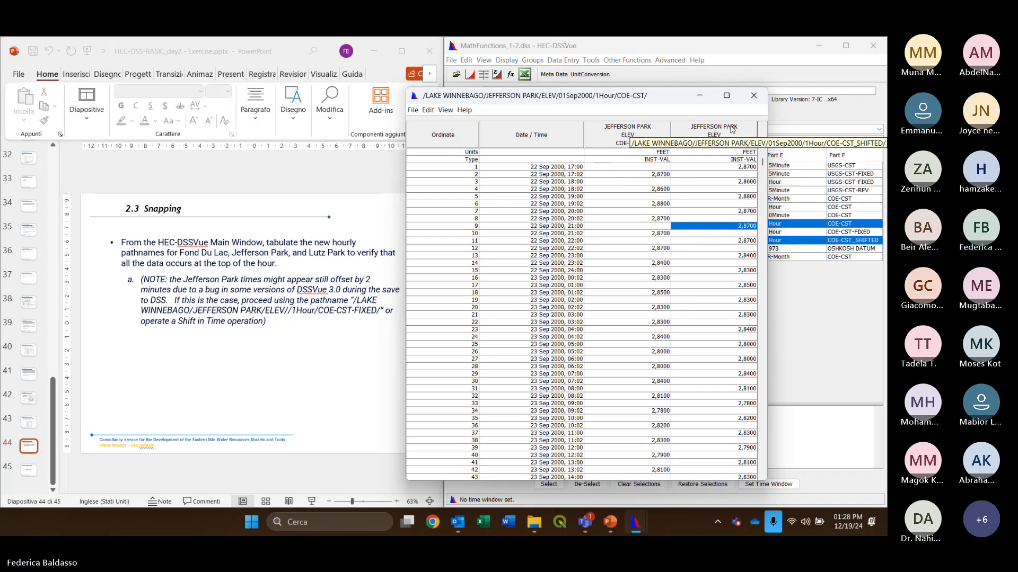
click(753, 95)
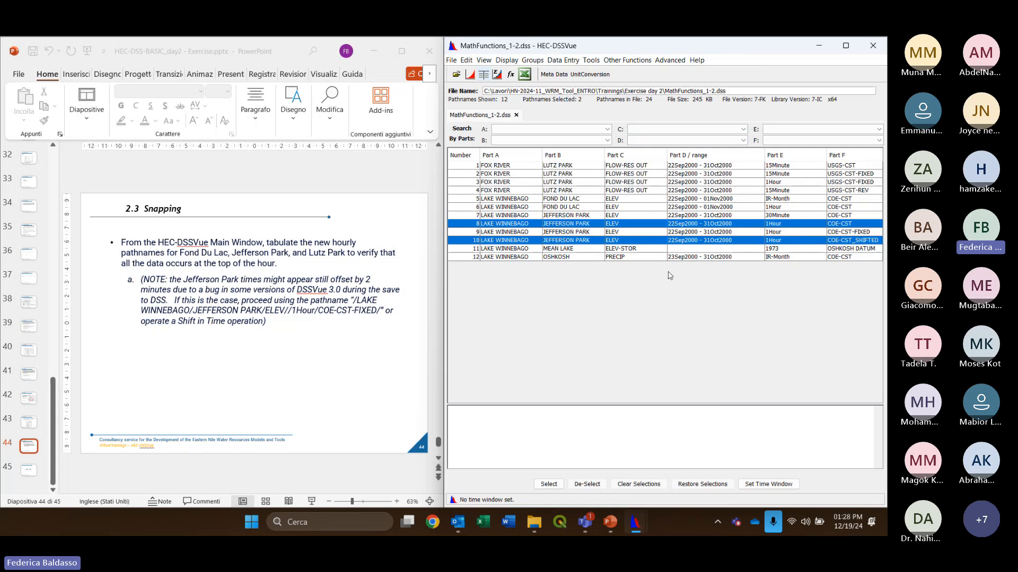
Plot the 1Hour Lutz Park USGS-CST-FIXED, Fond Du Lac COE-CST and Jefferson Park COE-CST_SHIFTED data sets together
click(640, 258)
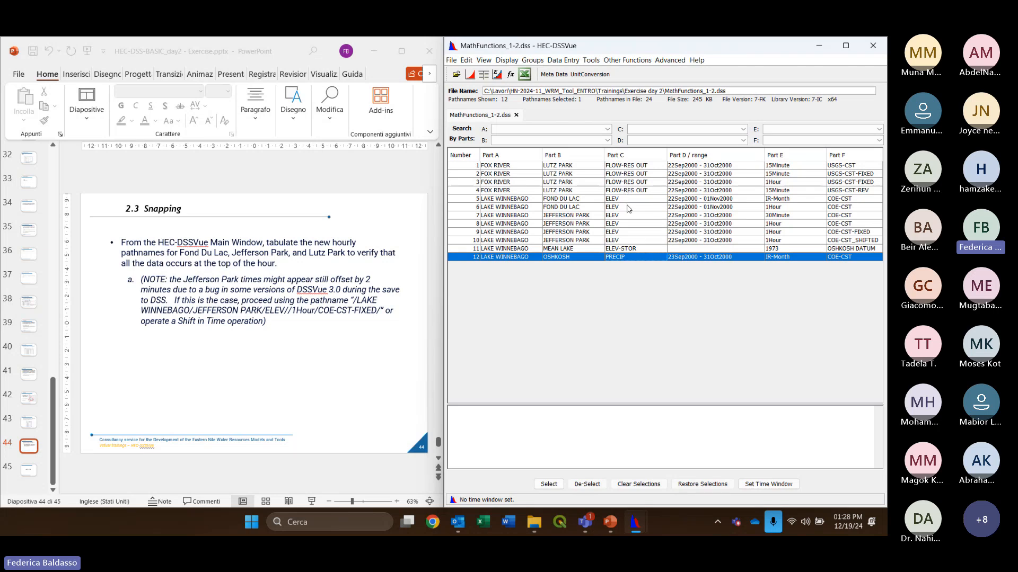
click(616, 183)
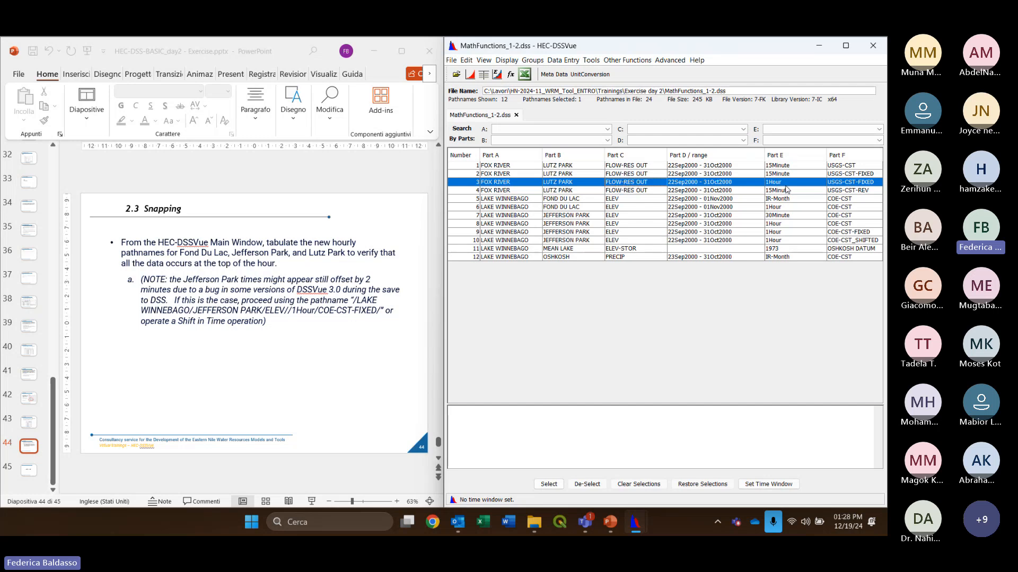
click(622, 207)
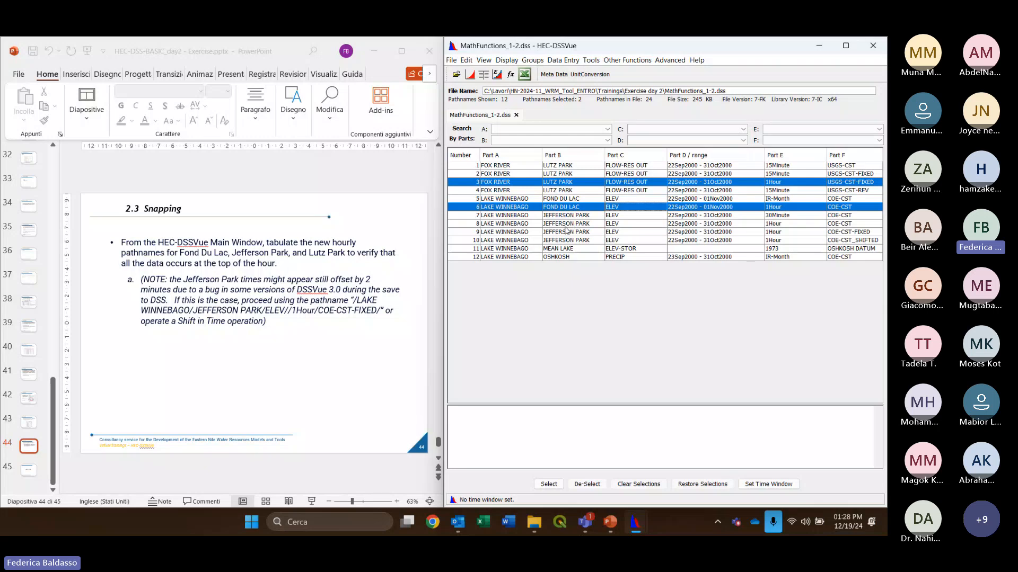
click(587, 225)
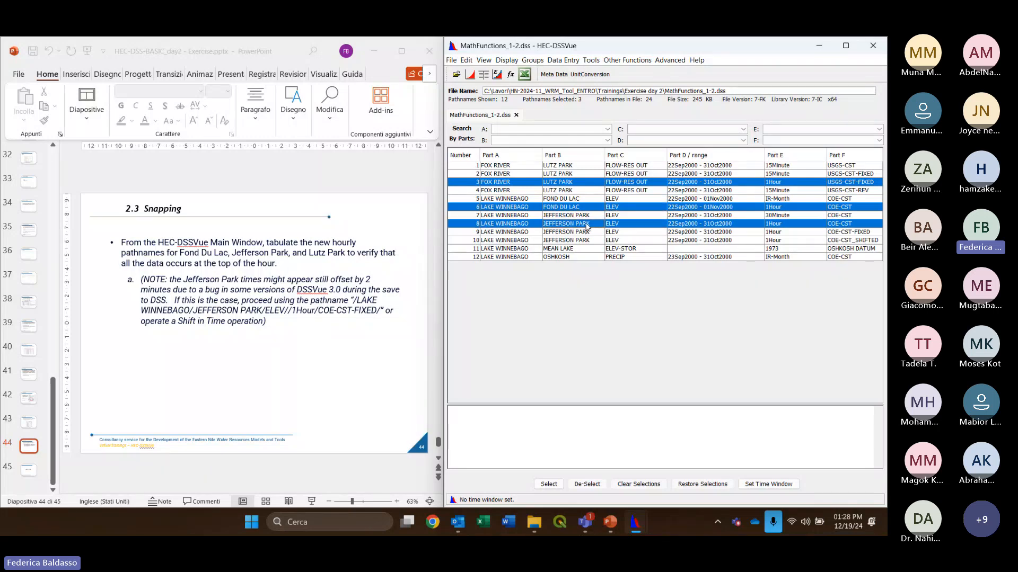
click(588, 240)
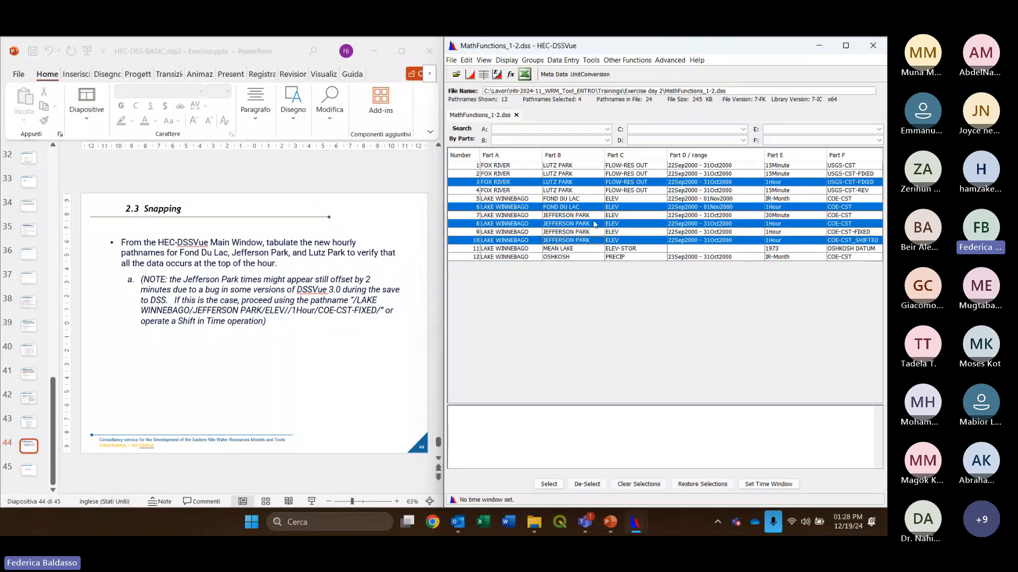
click(595, 225)
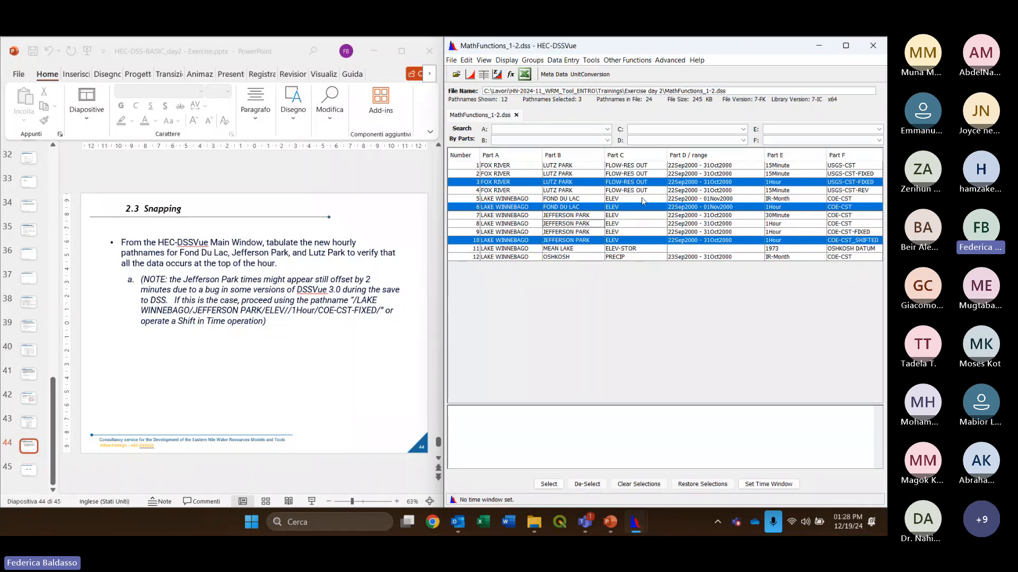
click(470, 75)
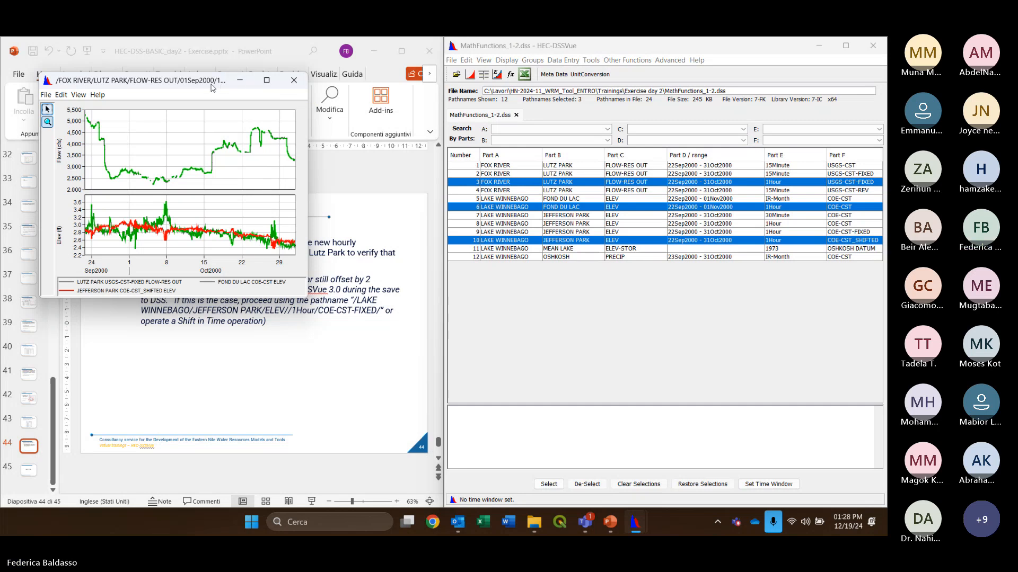
Close the plot, tabulate the three selected hourly data sets together, check that their times fall on the hour, and close the table
drag(202, 87, 263, 102)
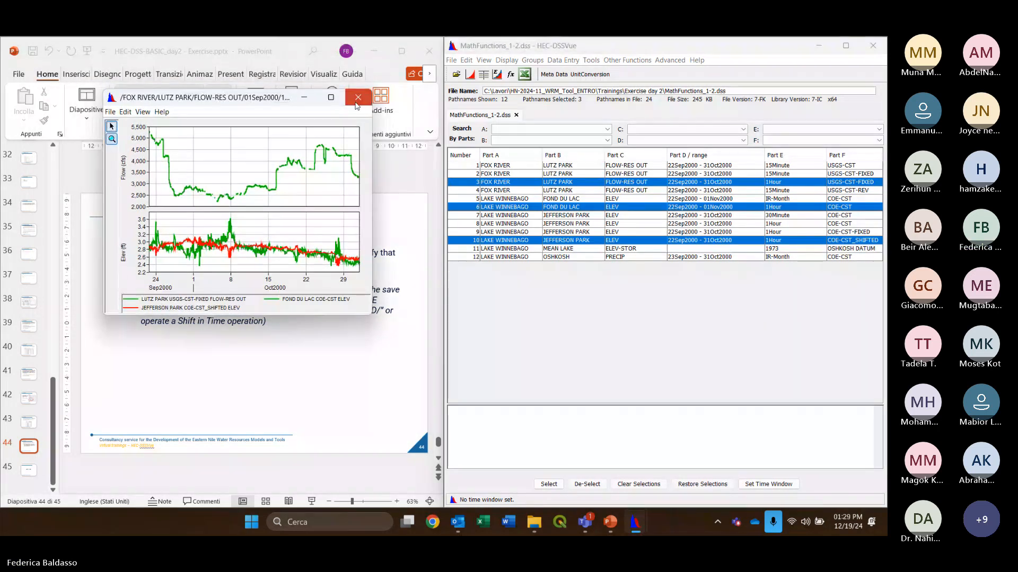
click(551, 87)
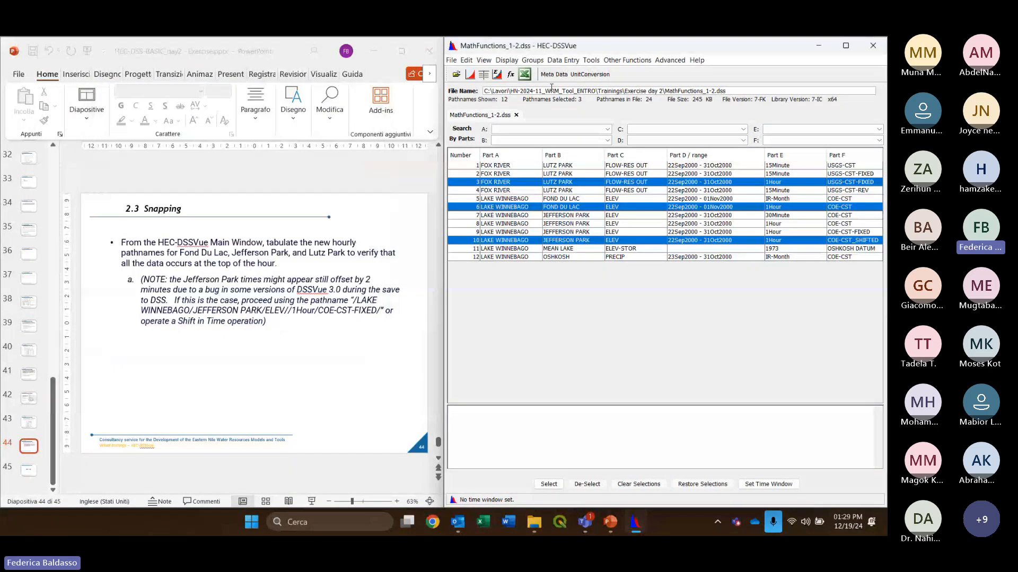
click(482, 75)
drag(270, 90, 682, 90)
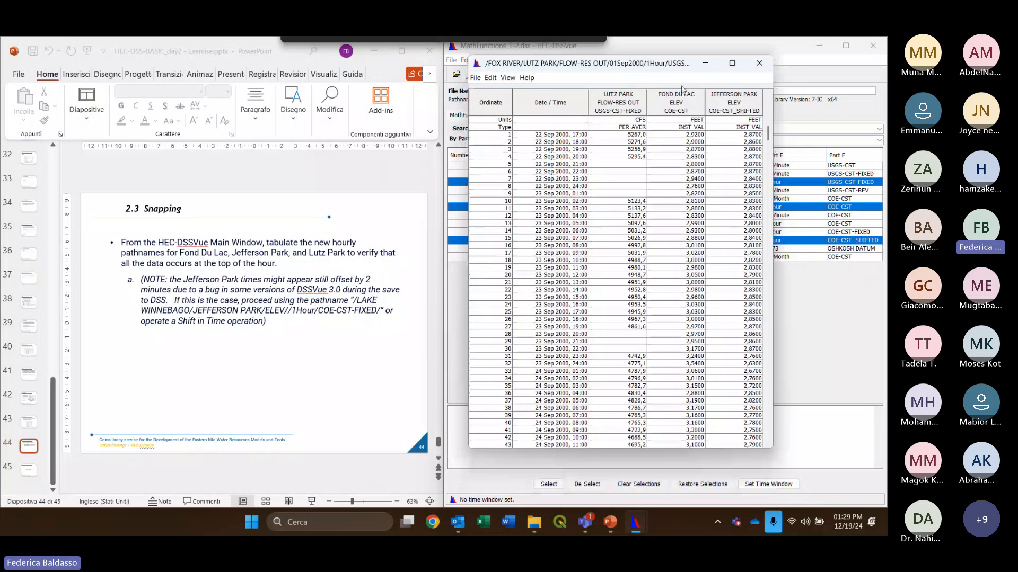
scroll(702, 239, down, 4)
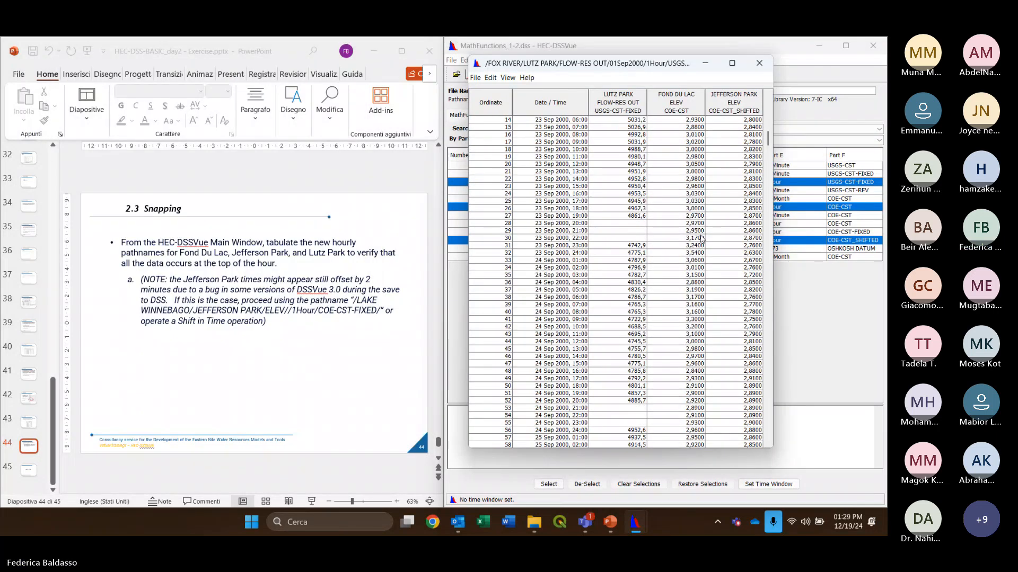
scroll(701, 239, up, 5)
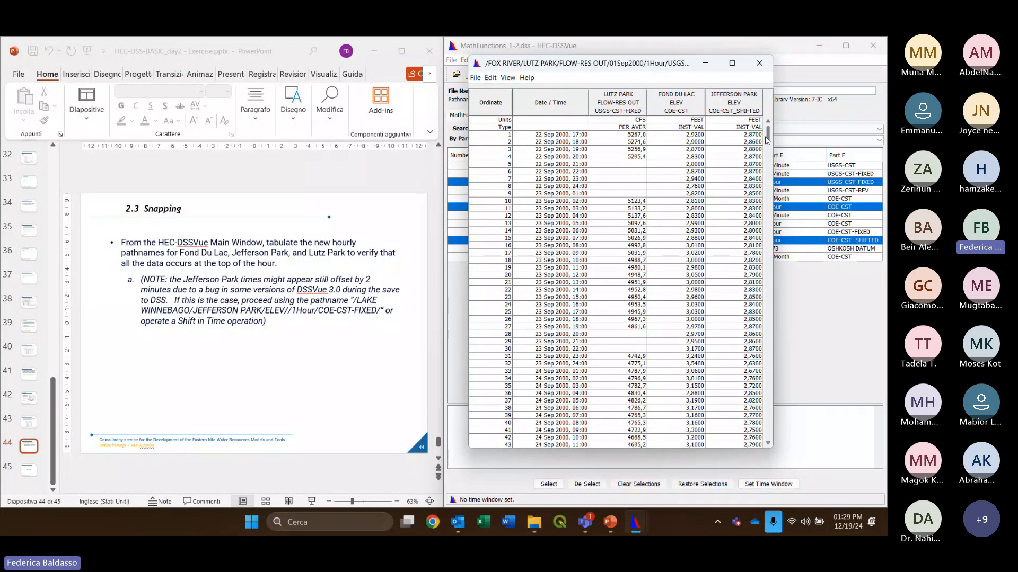
mouse_move(768, 132)
mouse_down()
mouse_move(768, 162)
mouse_move(768, 126)
mouse_up()
drag(639, 66, 631, 75)
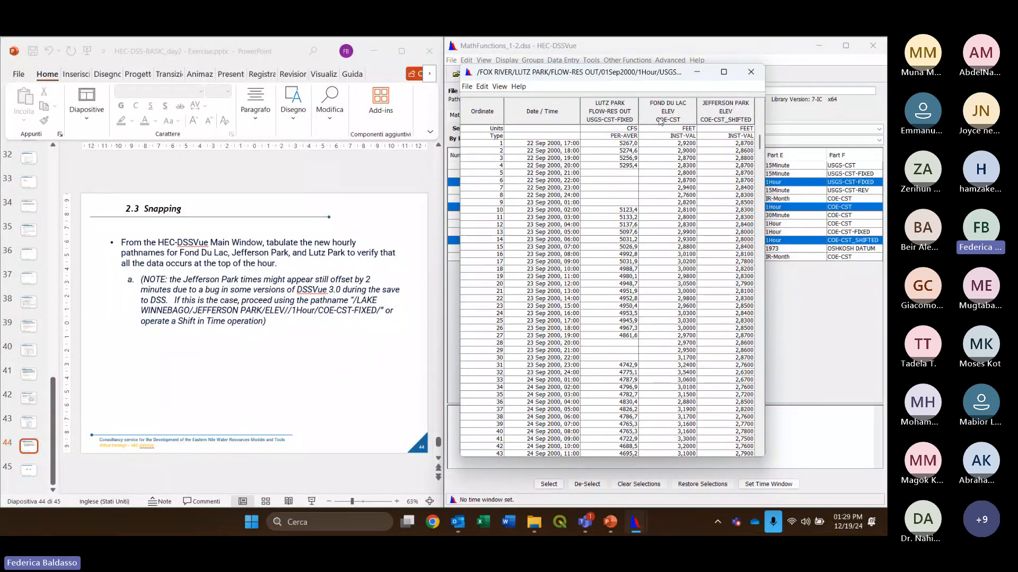
click(749, 78)
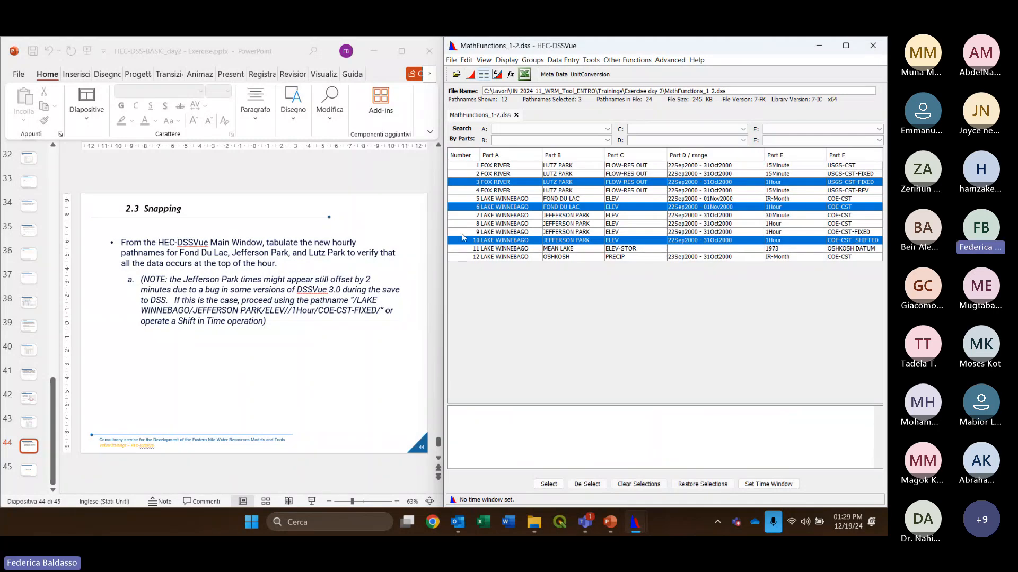
Tabulate the 1Hour Jefferson Park COE-CST-FIXED data, check its first timestamps, and close the table
click(484, 232)
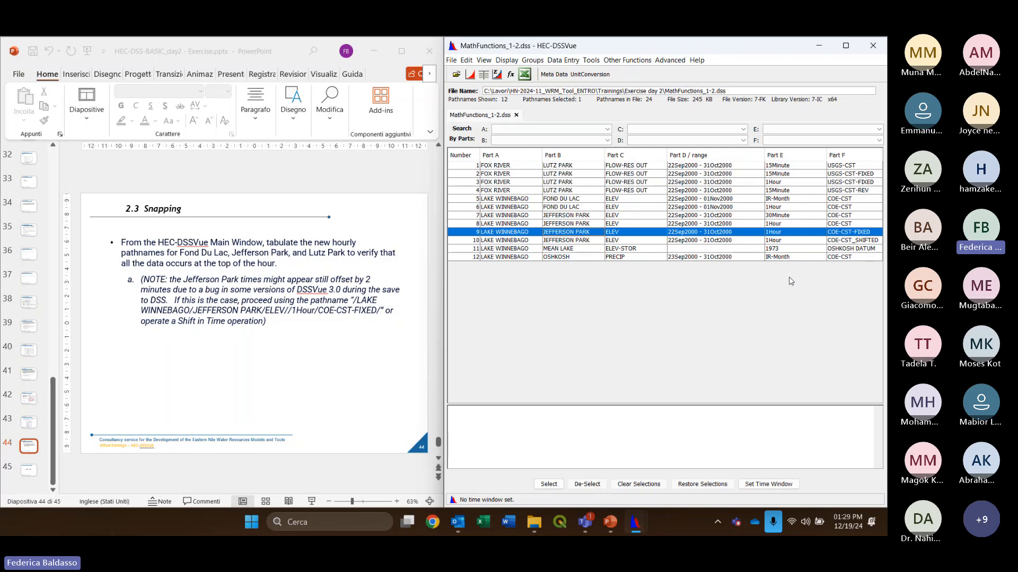
click(791, 240)
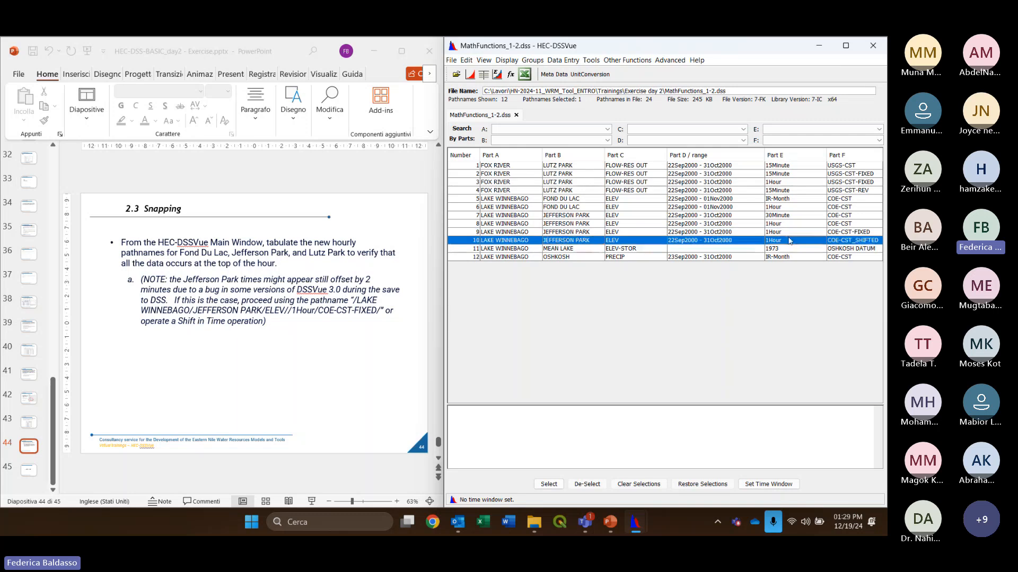
click(602, 233)
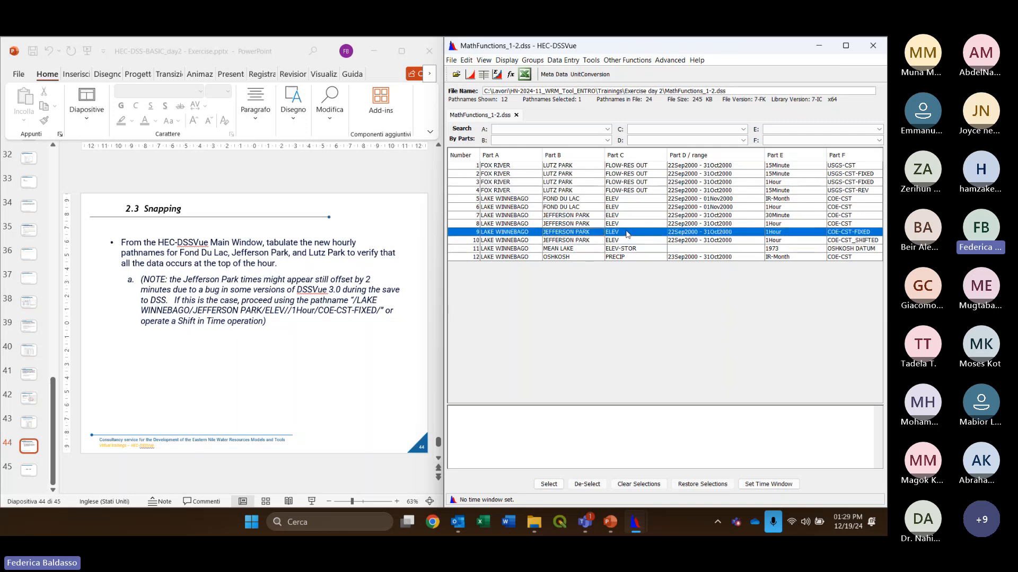
click(484, 75)
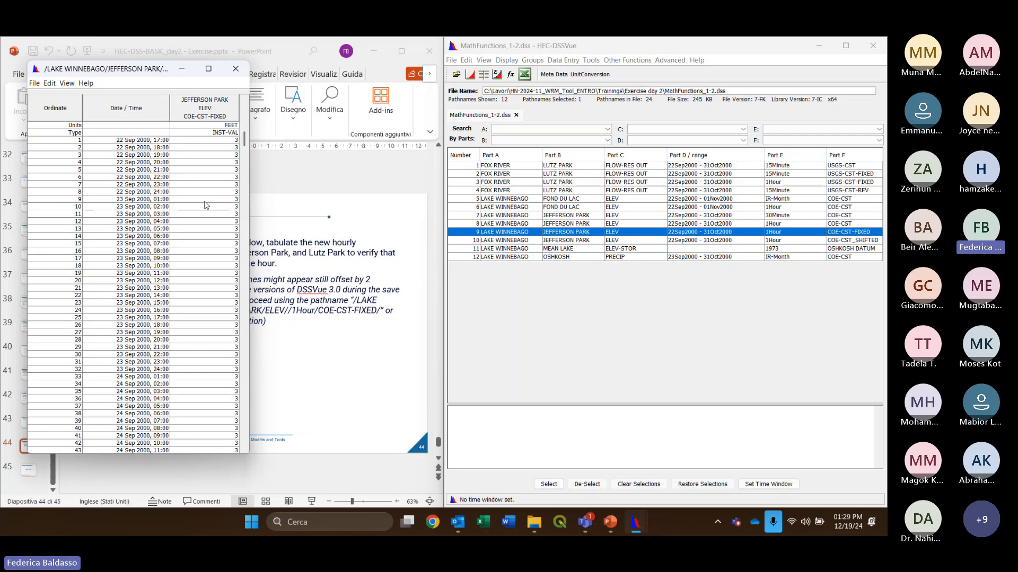
click(158, 147)
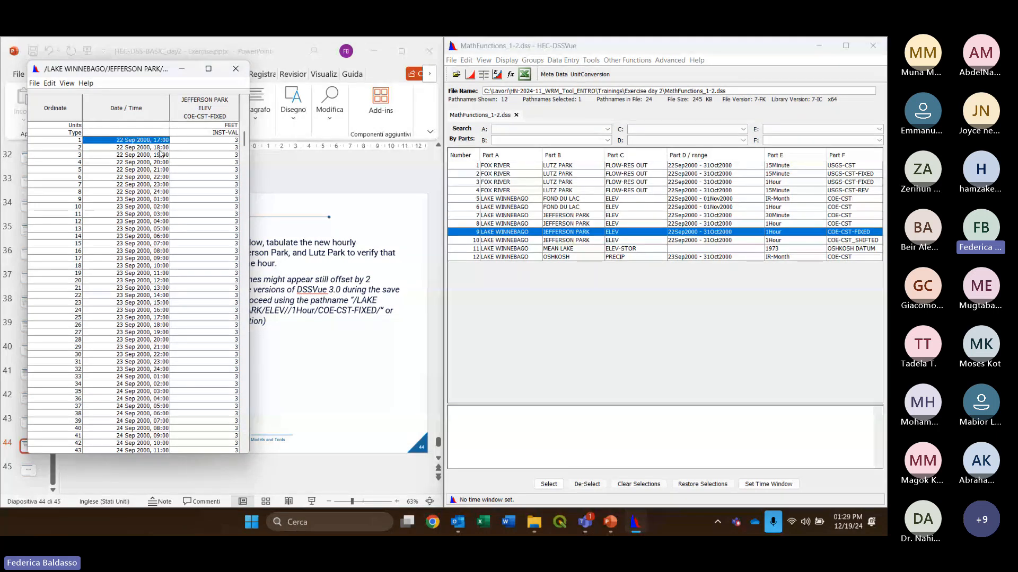
click(158, 158)
click(163, 169)
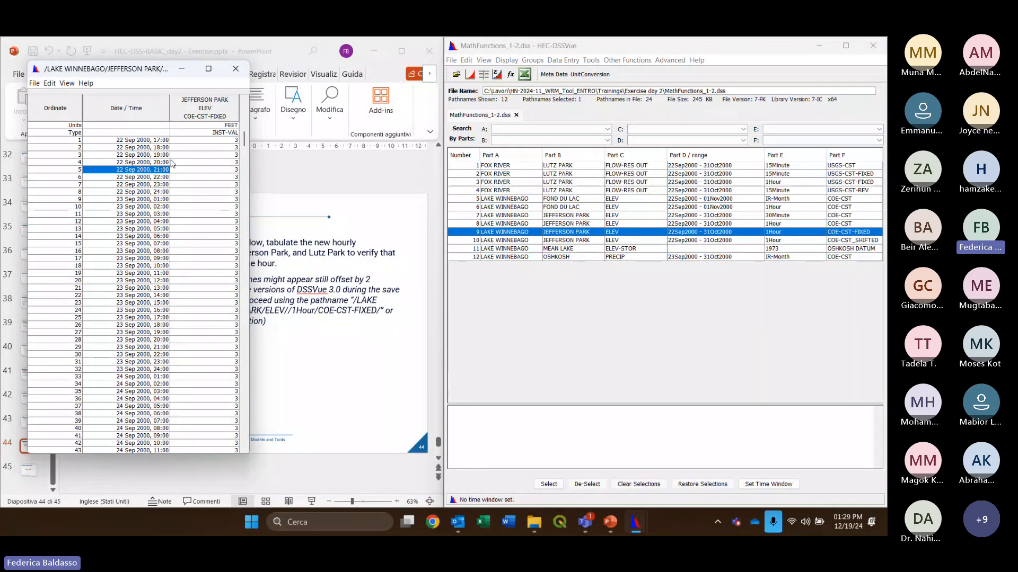
click(236, 76)
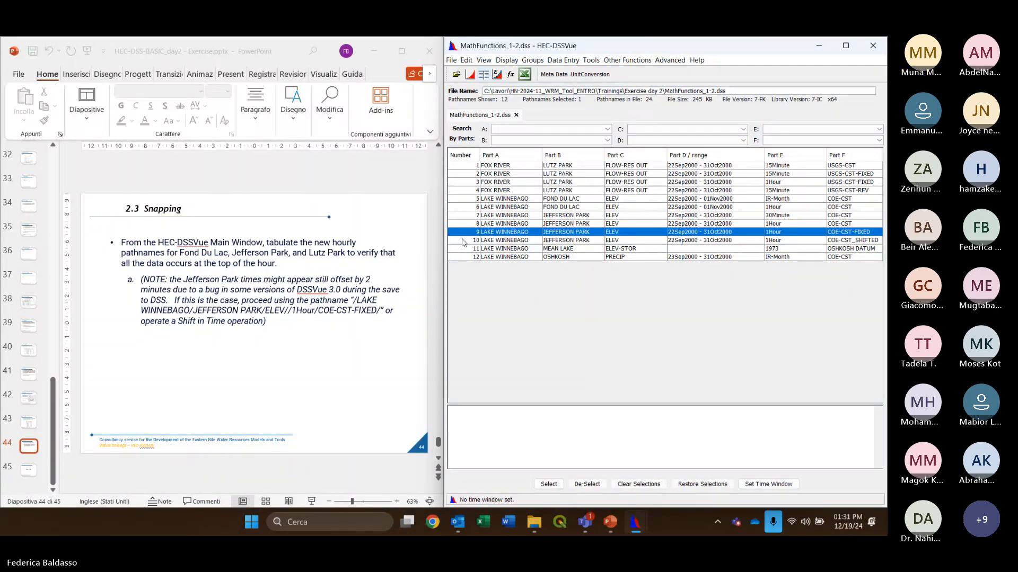
key(XF86AudioMute)
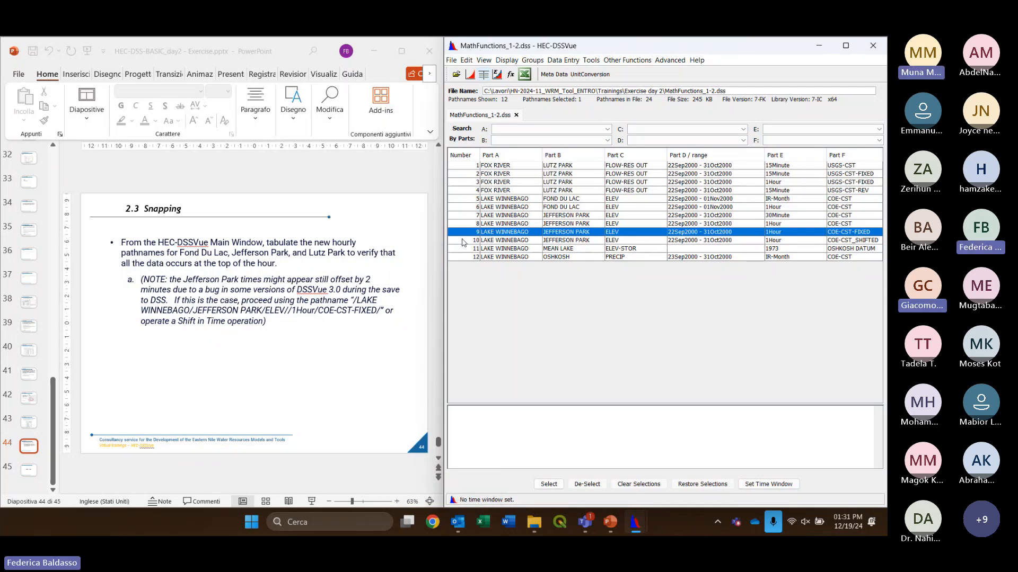
mouse_move(583, 524)
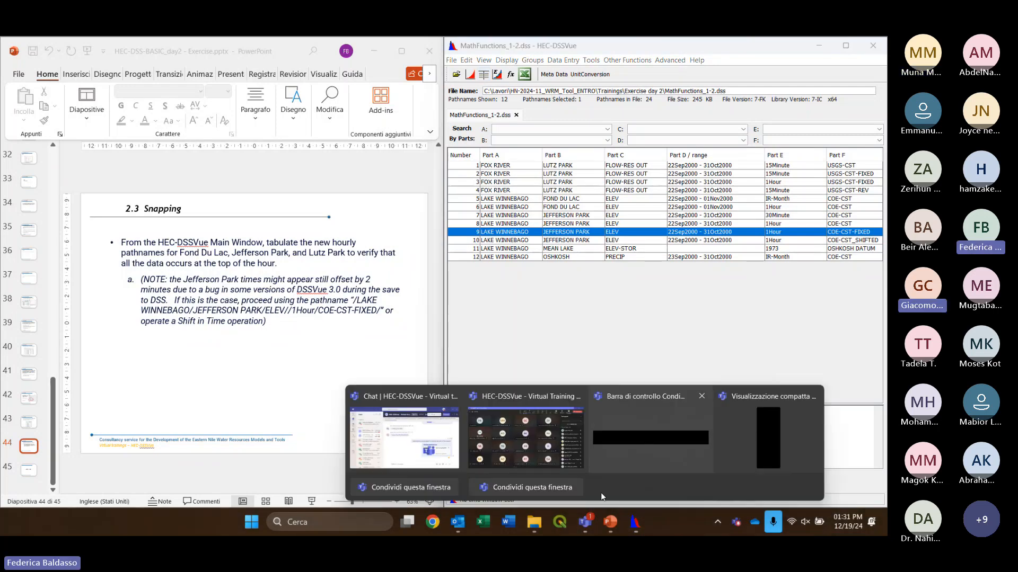
click(601, 497)
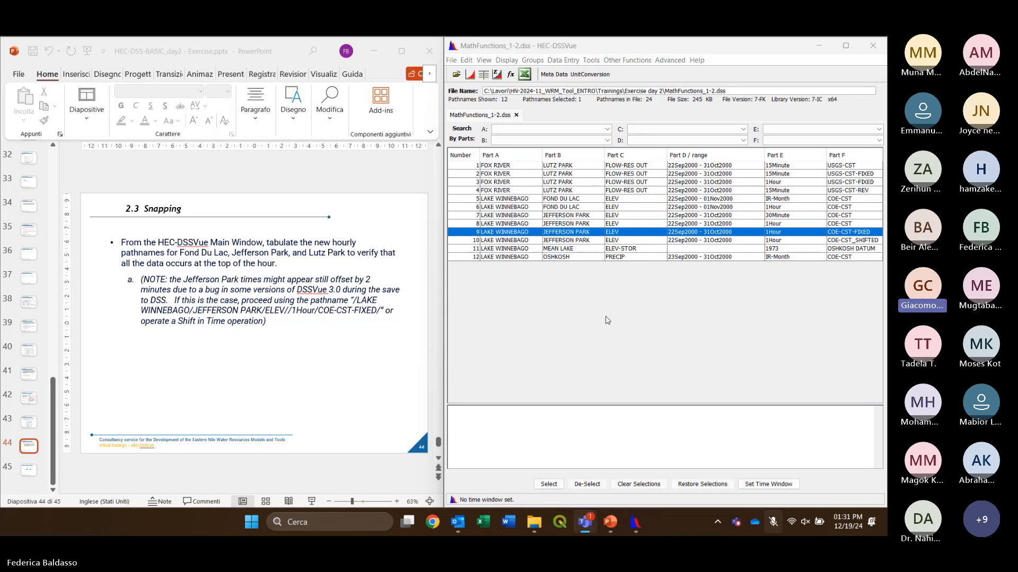
Close HEC-DSSVue, enlarge the exercise presentation in PowerPoint, and return to its title slide
click(872, 45)
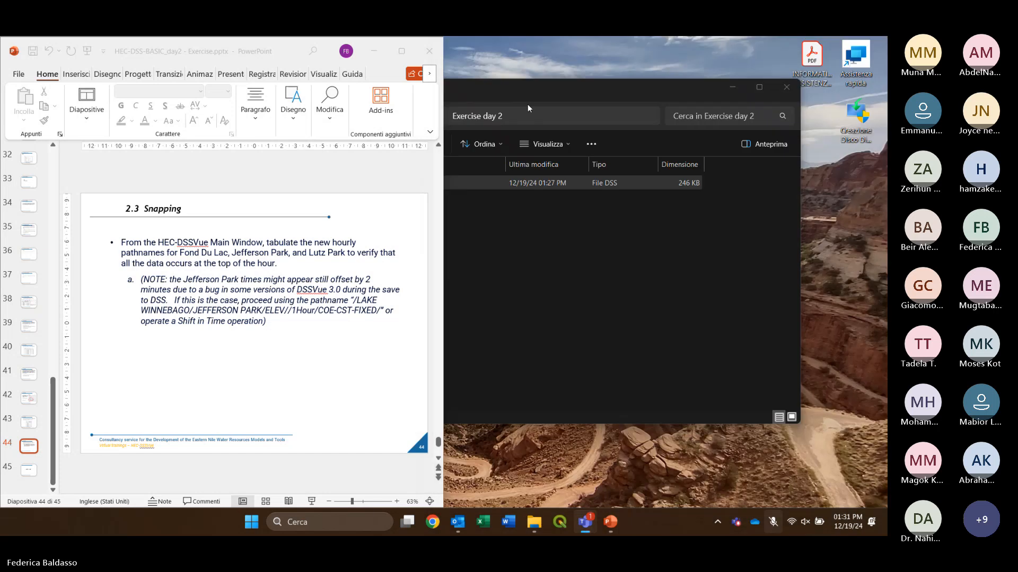
drag(288, 48, 399, 120)
click(507, 110)
scroll(223, 325, up, 2)
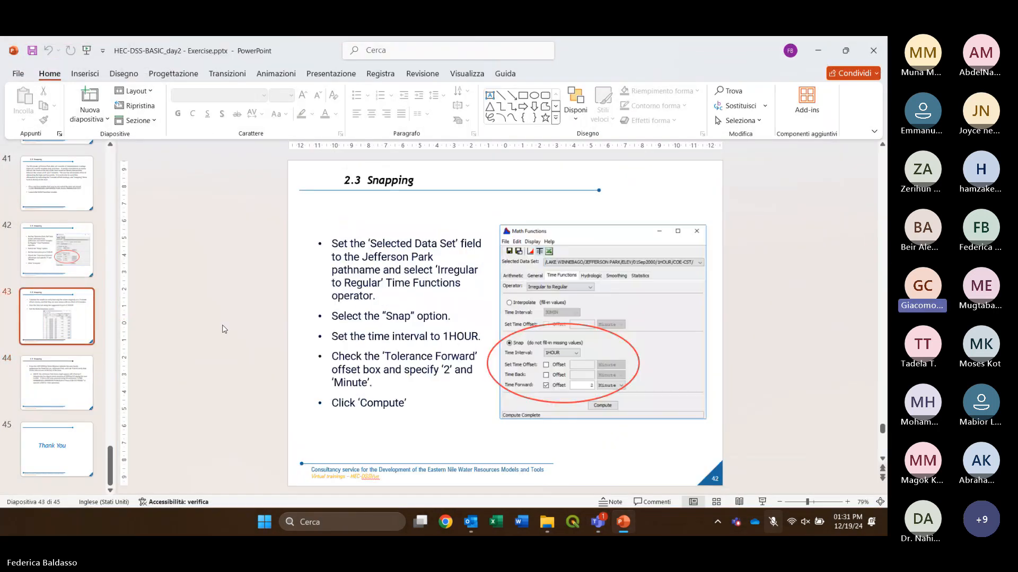
scroll(223, 329, up, 20)
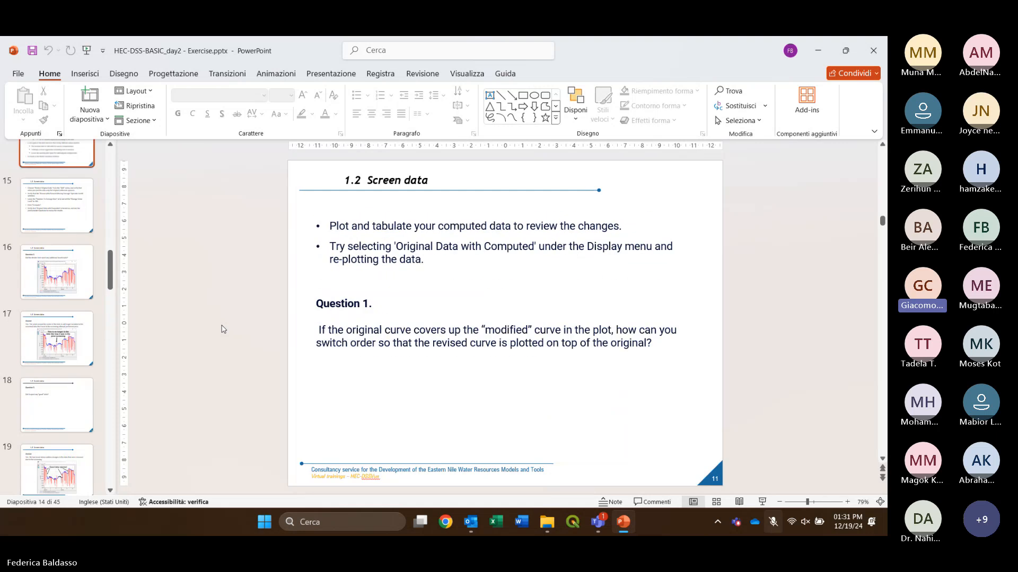
scroll(223, 329, up, 13)
right_click(223, 329)
click(221, 312)
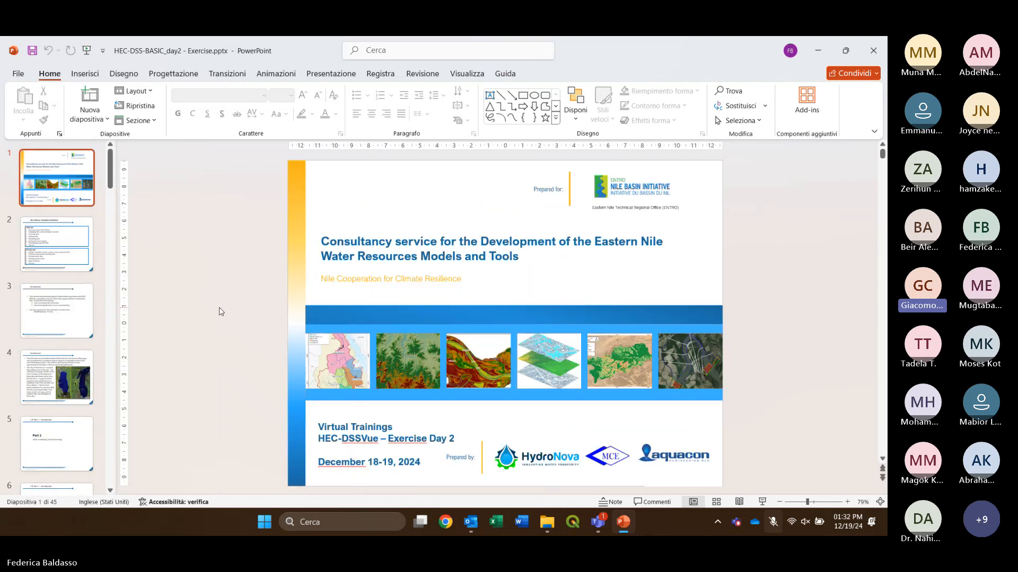
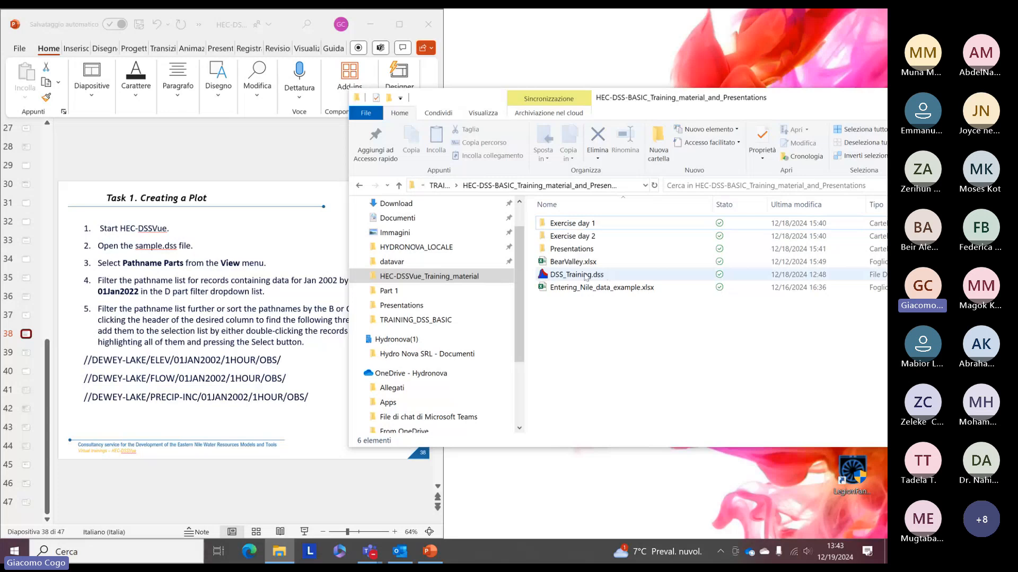
Open sample.dss from the Part 2 folder of Exercise day 1 in HEC-DSSVue, and place its window beside the slides
double_click(580, 228)
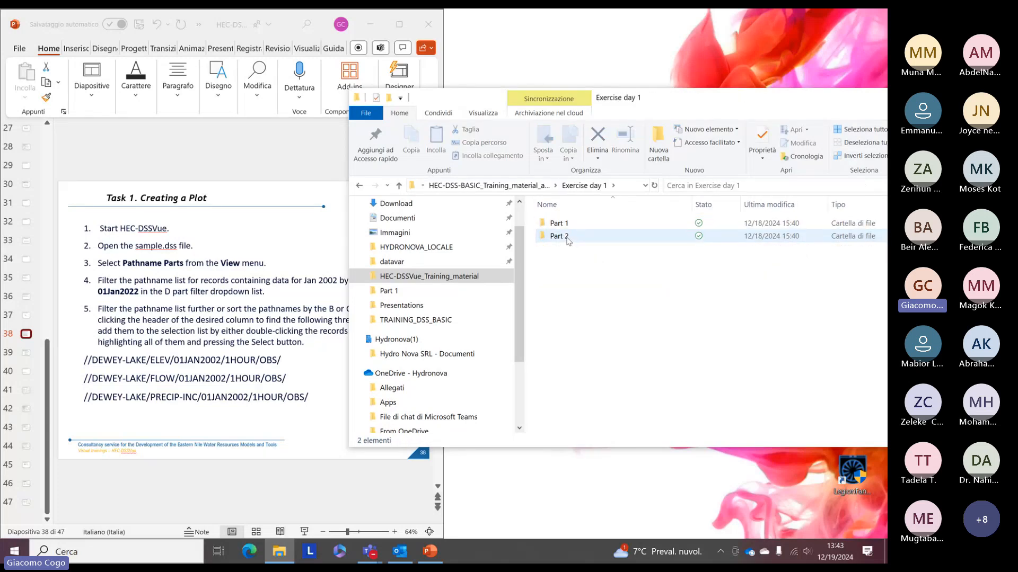
double_click(562, 237)
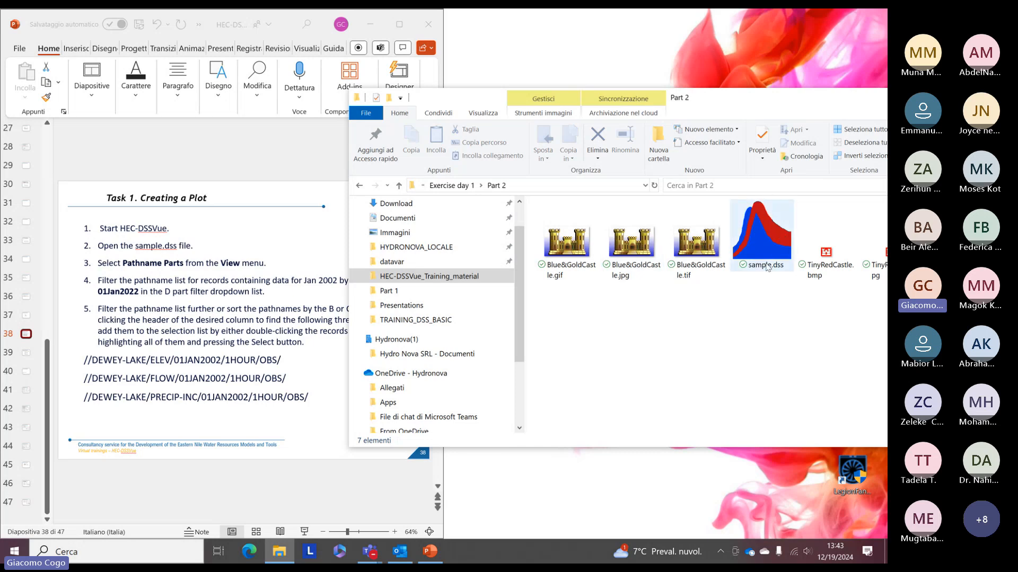
double_click(759, 249)
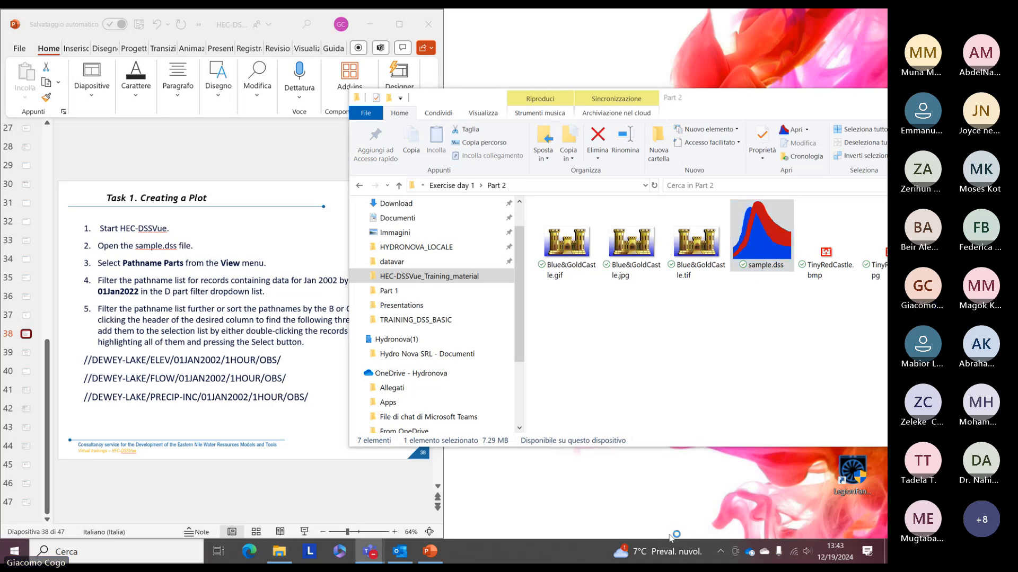
drag(789, 108, 479, 163)
click(674, 157)
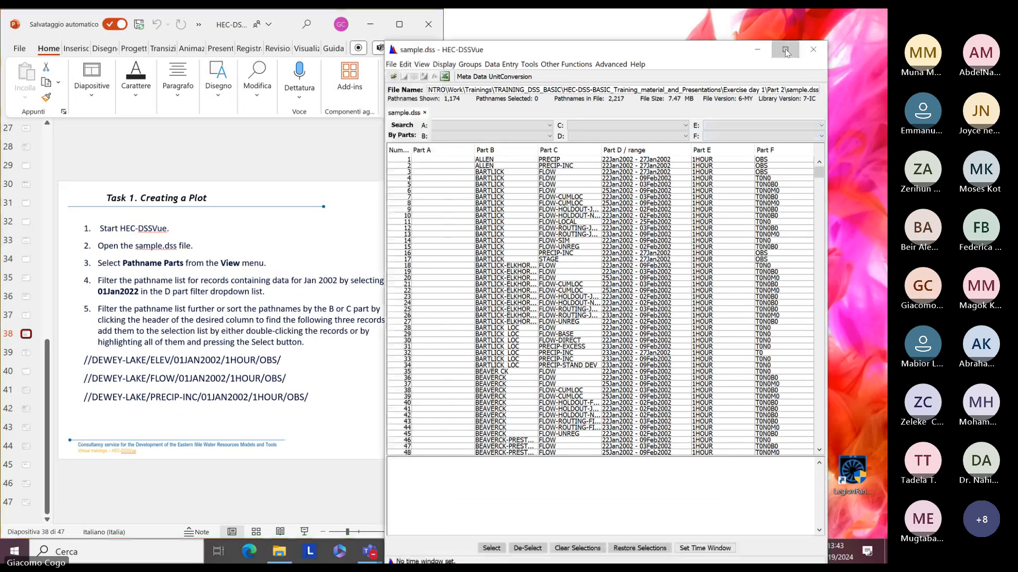
click(785, 49)
drag(715, 21, 887, 79)
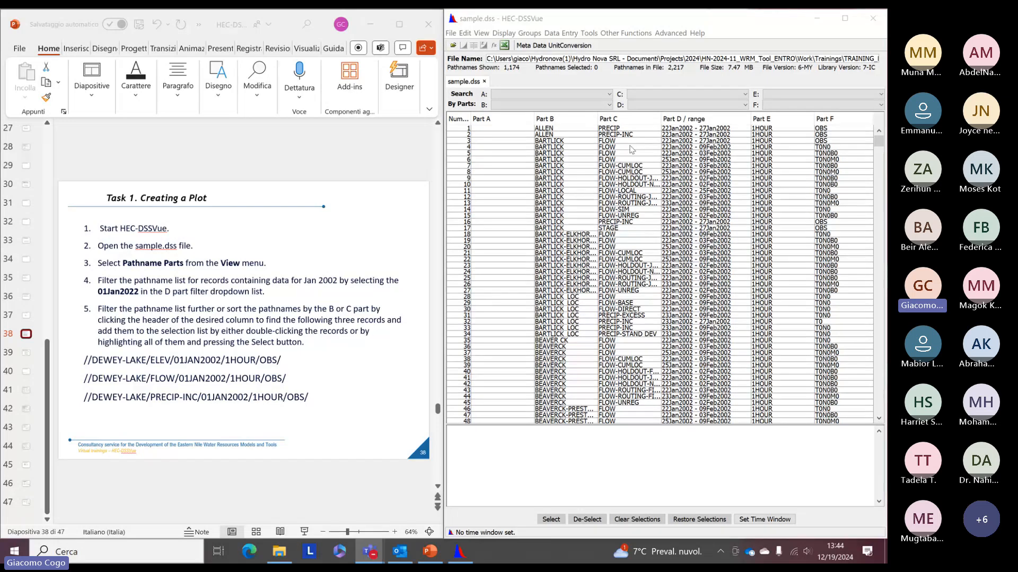
Try filtering the pathname list by the D part 01JAN2002, review the other available date ranges, and clear the filter
click(668, 108)
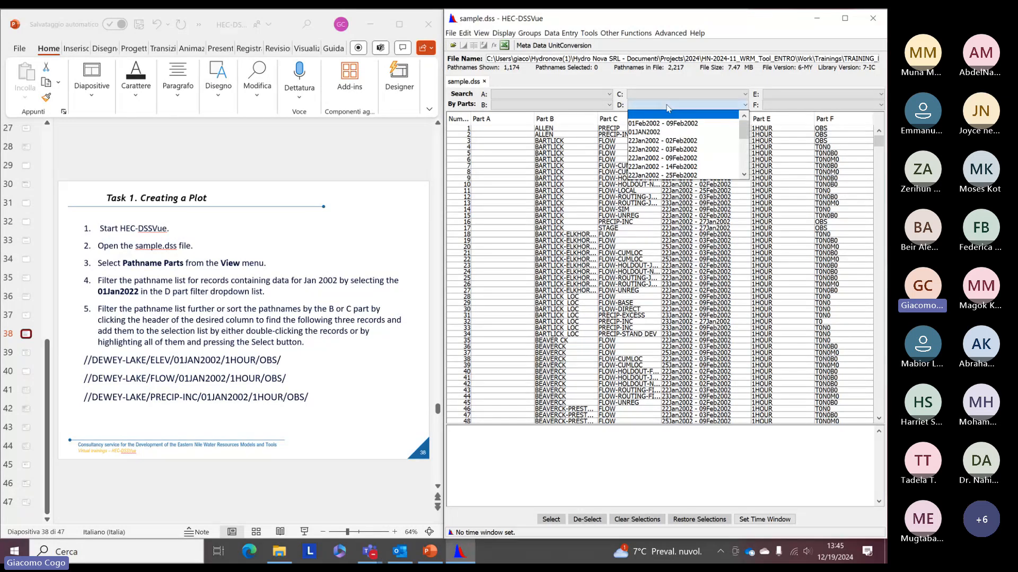
click(643, 132)
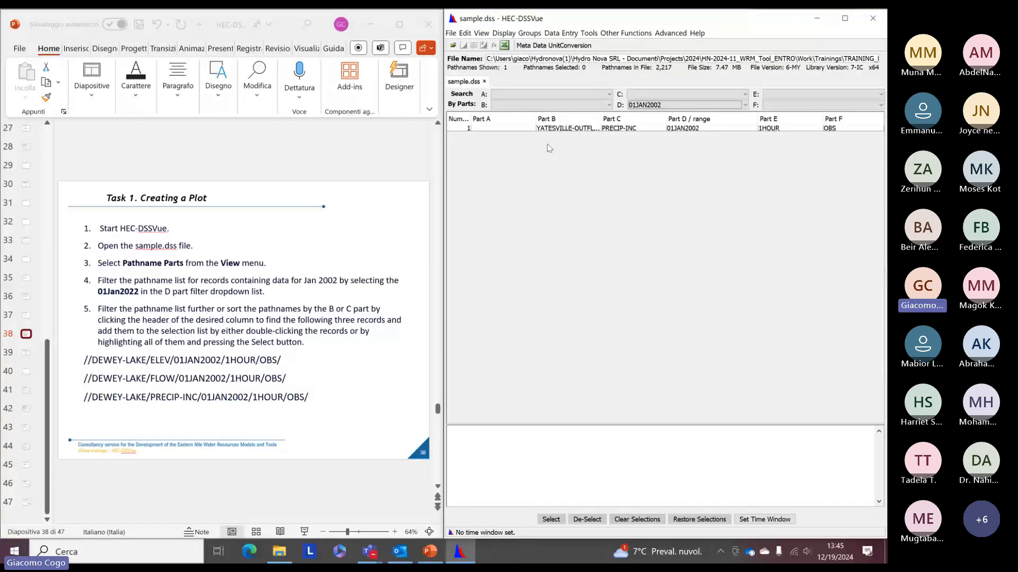
click(642, 104)
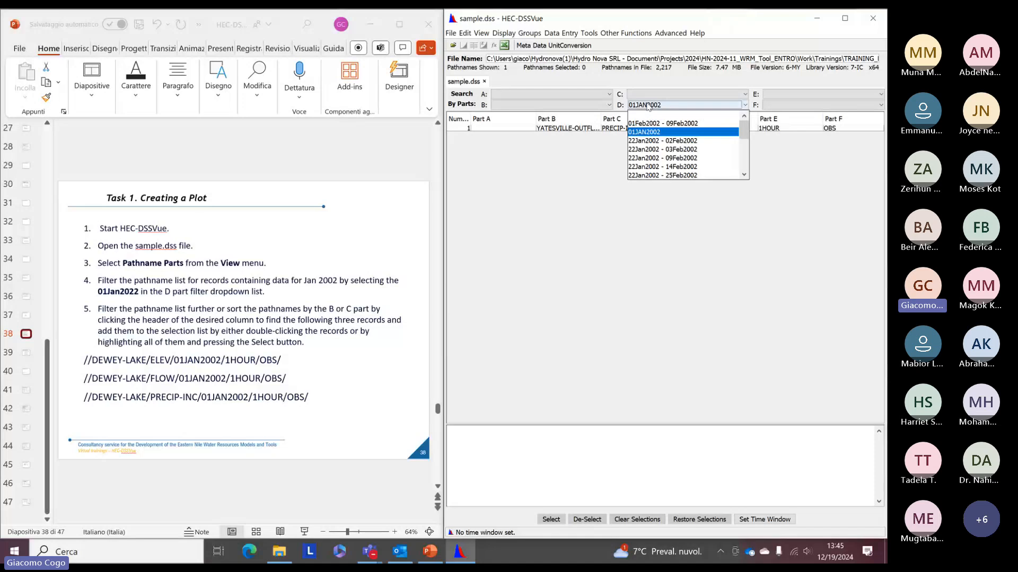
scroll(662, 151, down, 3)
scroll(662, 151, down, 2)
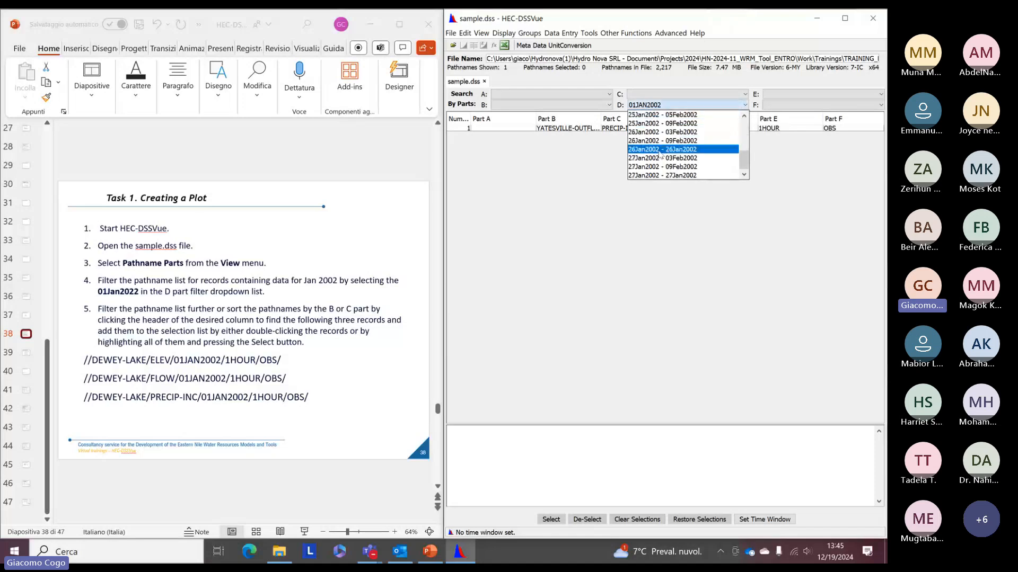
scroll(658, 152, down, 1)
click(517, 155)
click(688, 107)
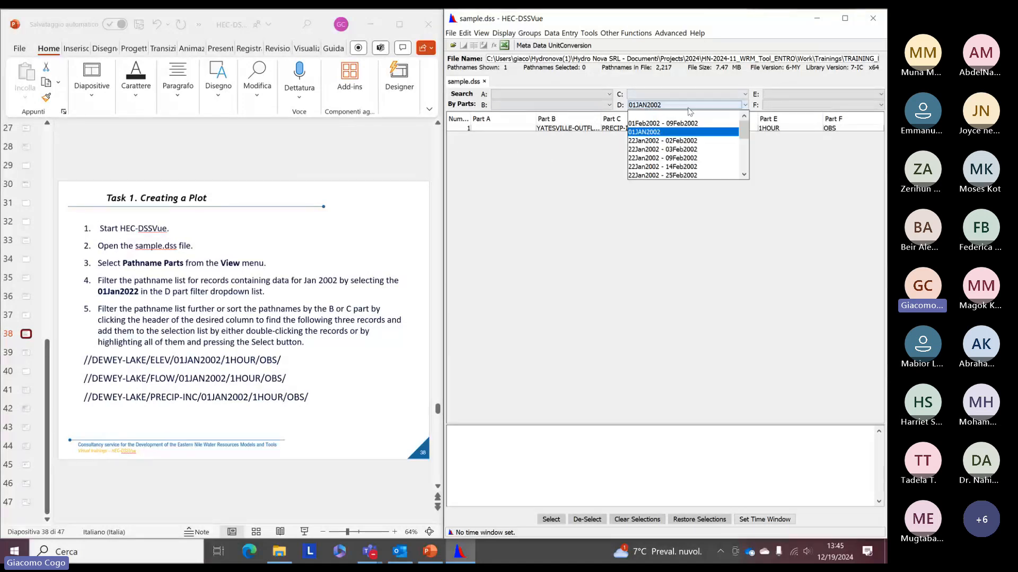
click(663, 116)
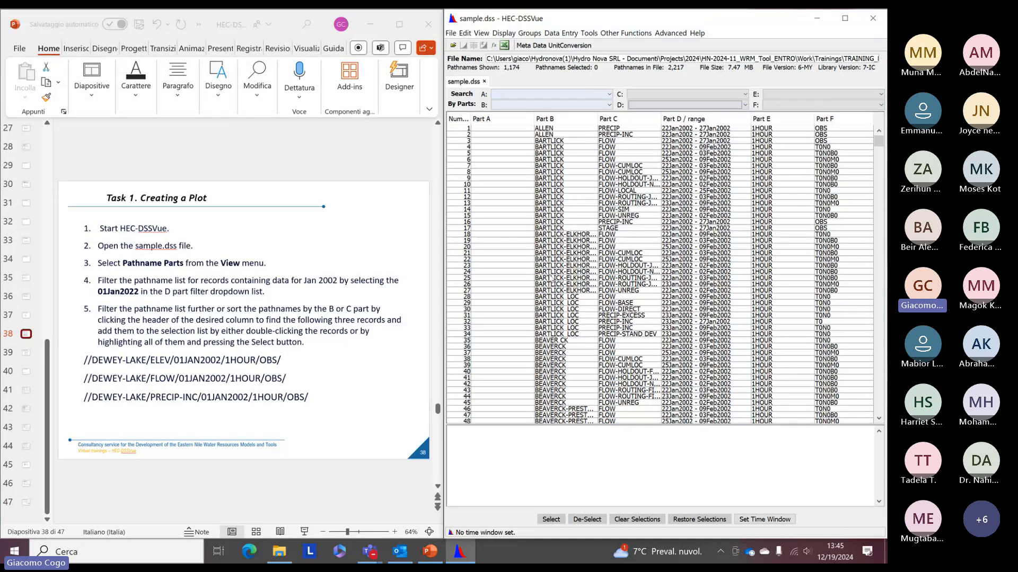
Browse the unfiltered pathname list for the DEWEY-LAKE records and return to its beginning
scroll(550, 281, down, 20)
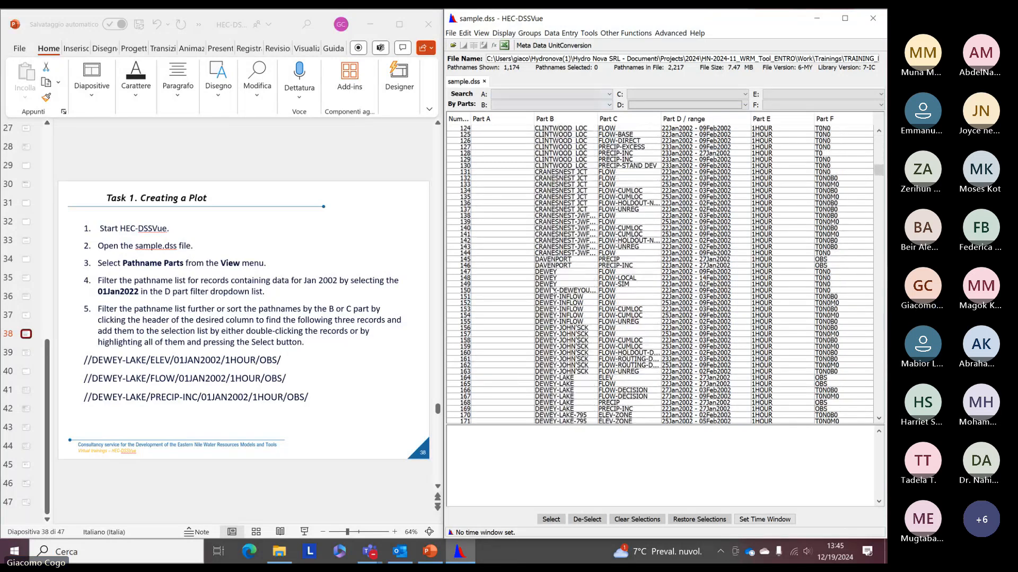
scroll(553, 289, up, 6)
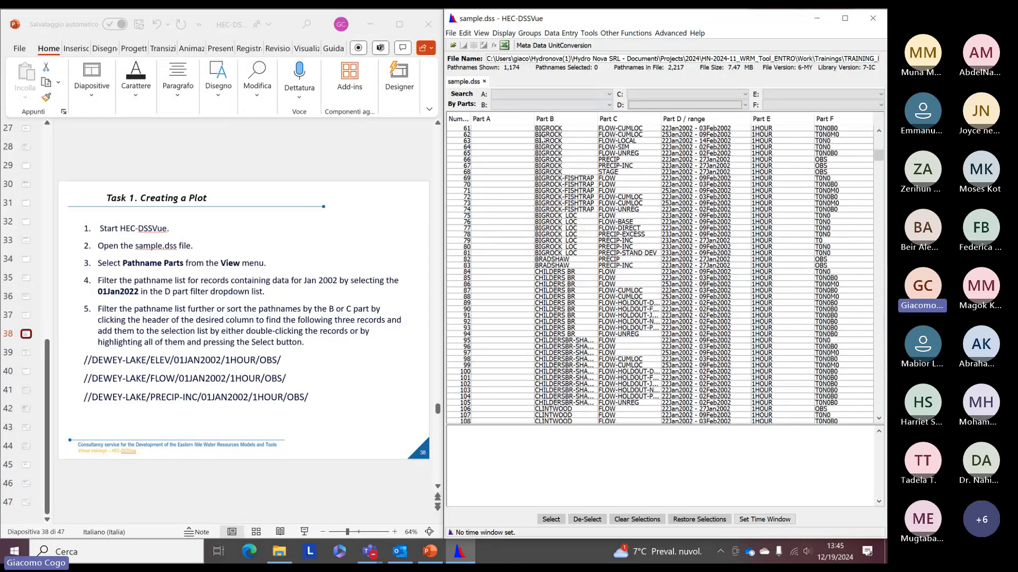
click(532, 96)
click(533, 97)
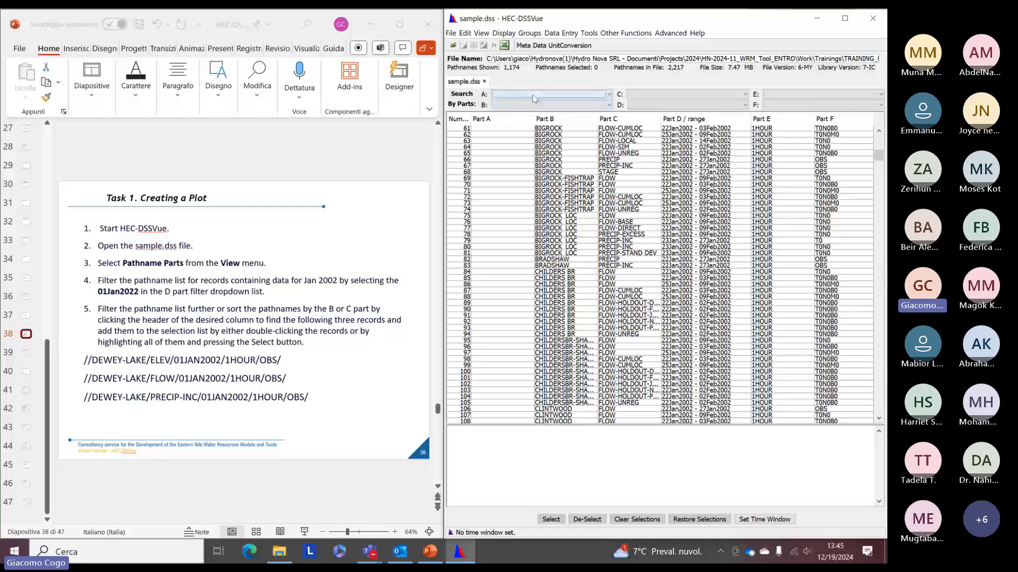
click(534, 99)
click(613, 83)
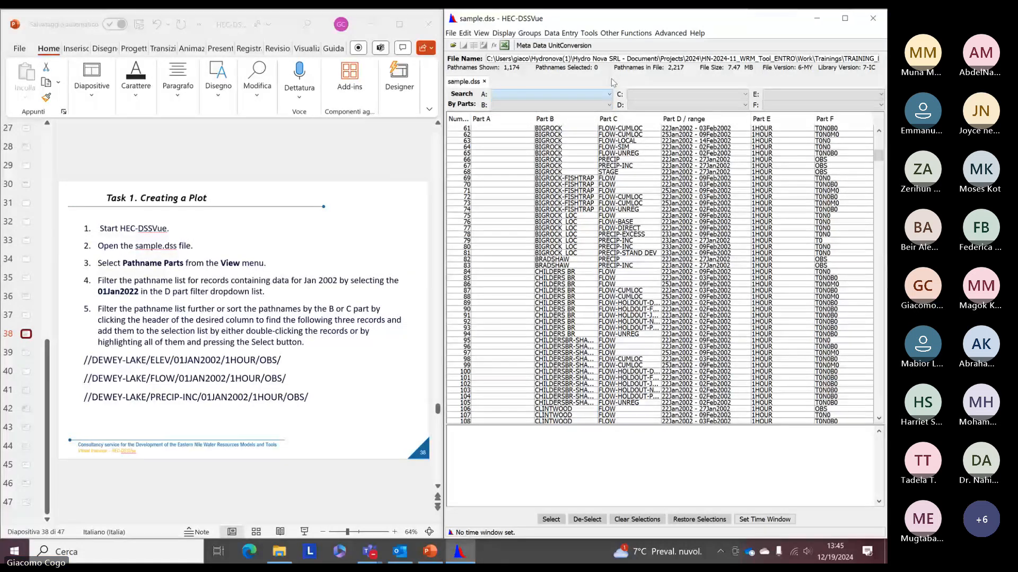
scroll(515, 164, up, 20)
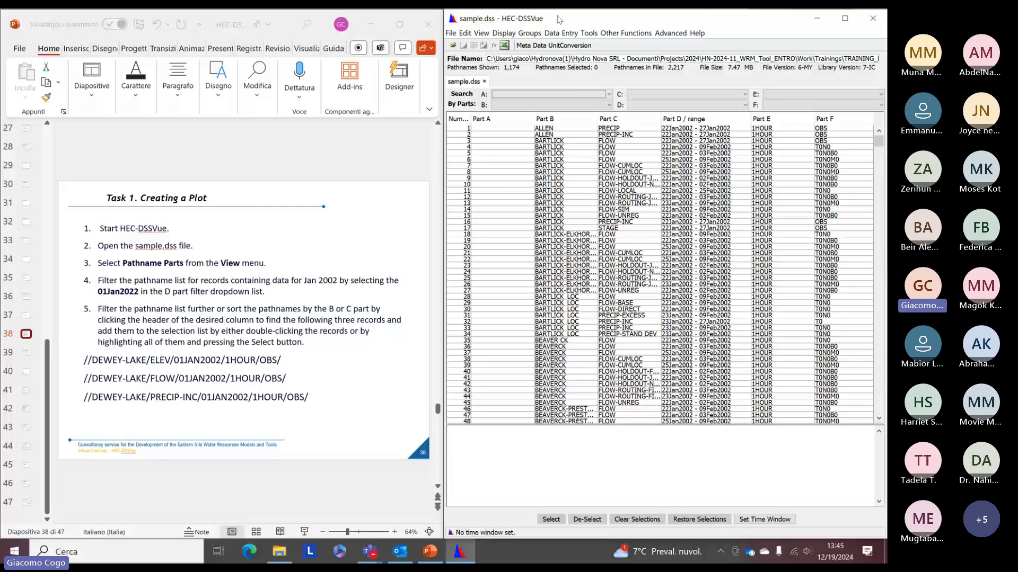
Shift the sample.dss window down slightly and filter the pathname list by the B part DEWEY-LAKE
drag(557, 16, 557, 59)
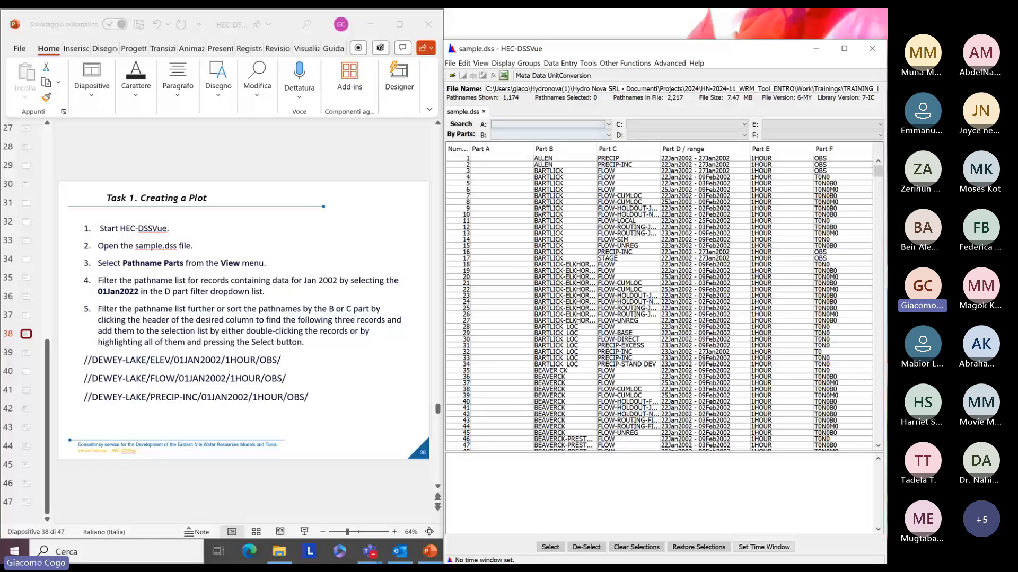
scroll(536, 212, down, 2)
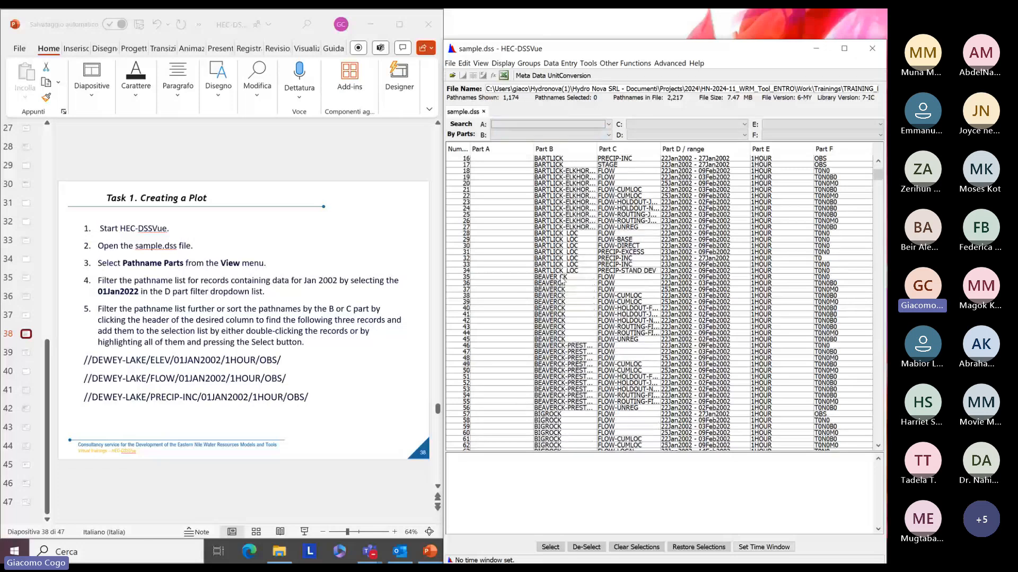
click(562, 134)
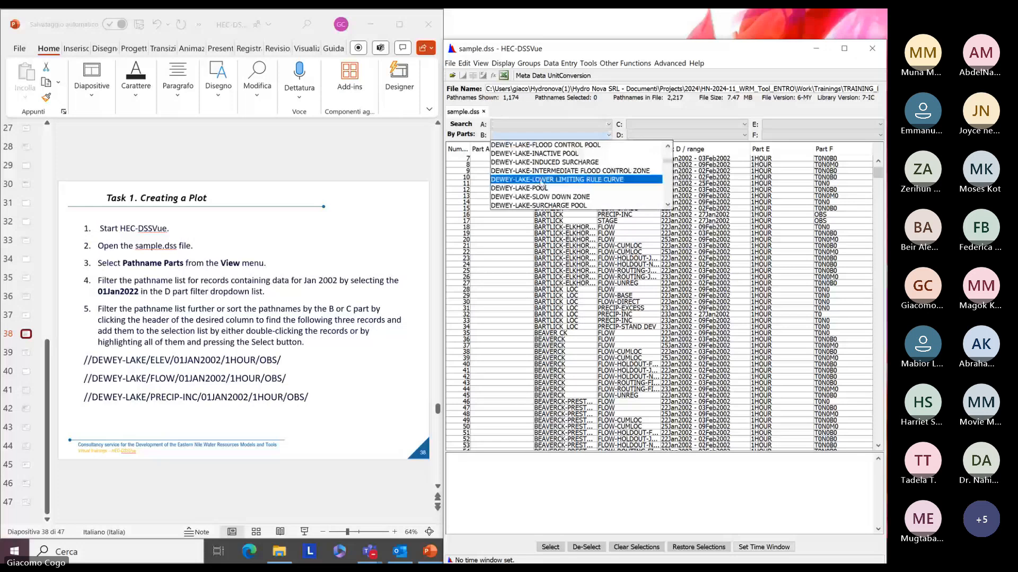
scroll(540, 184, up, 3)
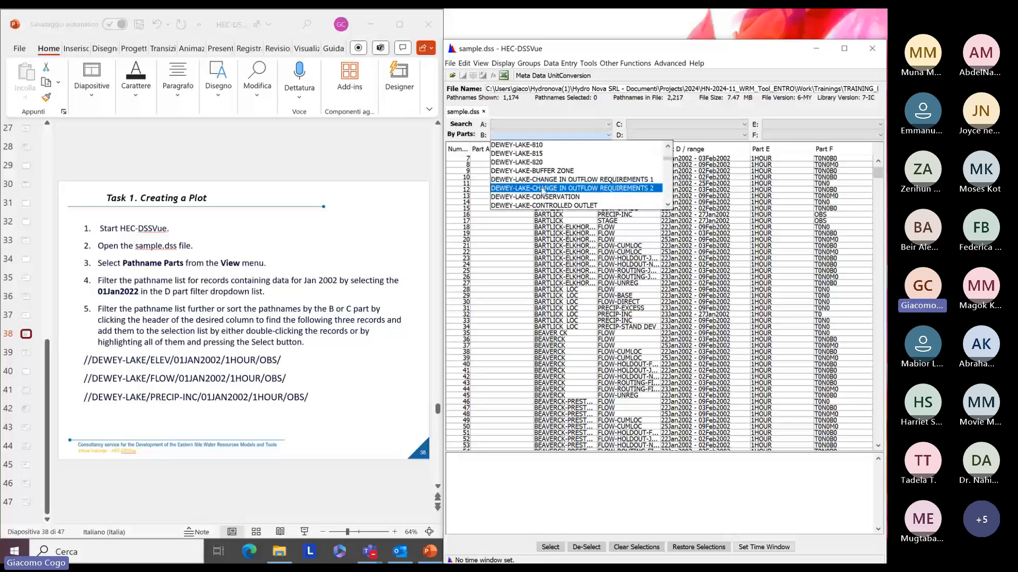
scroll(544, 190, up, 3)
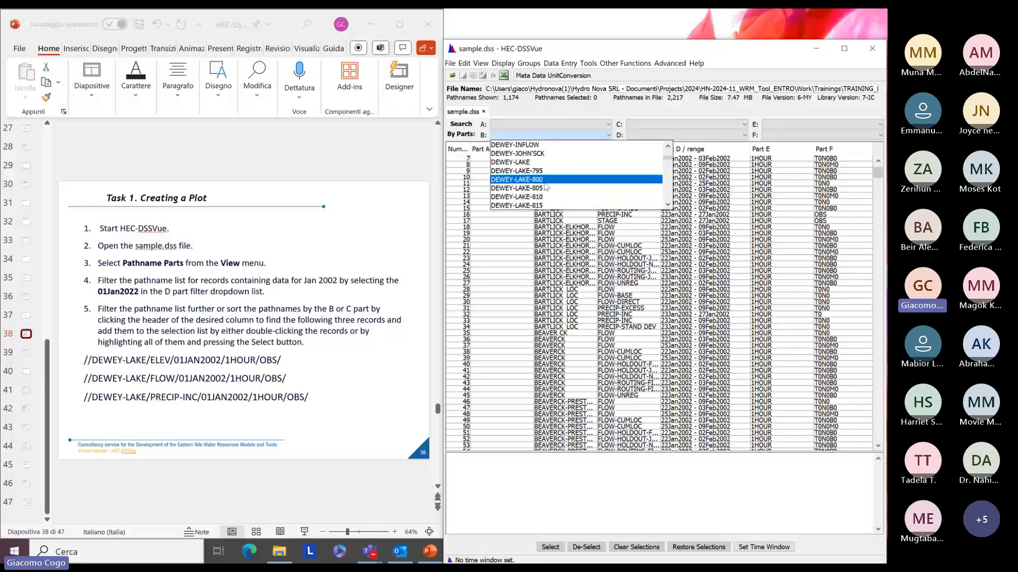
click(544, 189)
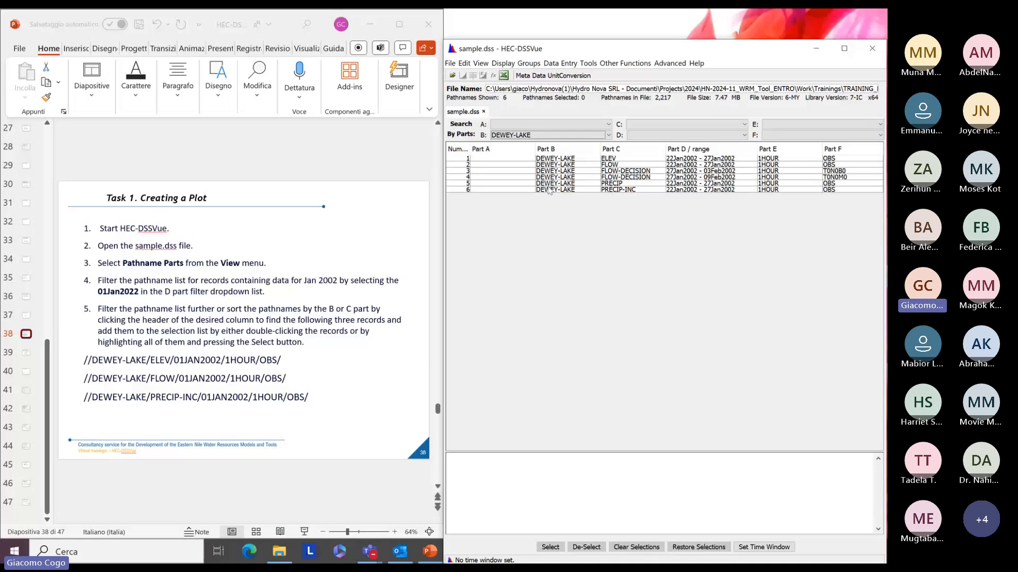
Add the DEWEY-LAKE ELEV, FLOW and PRECIP-INC records to the selection list and dock the sample.dss window beside the slides
double_click(604, 160)
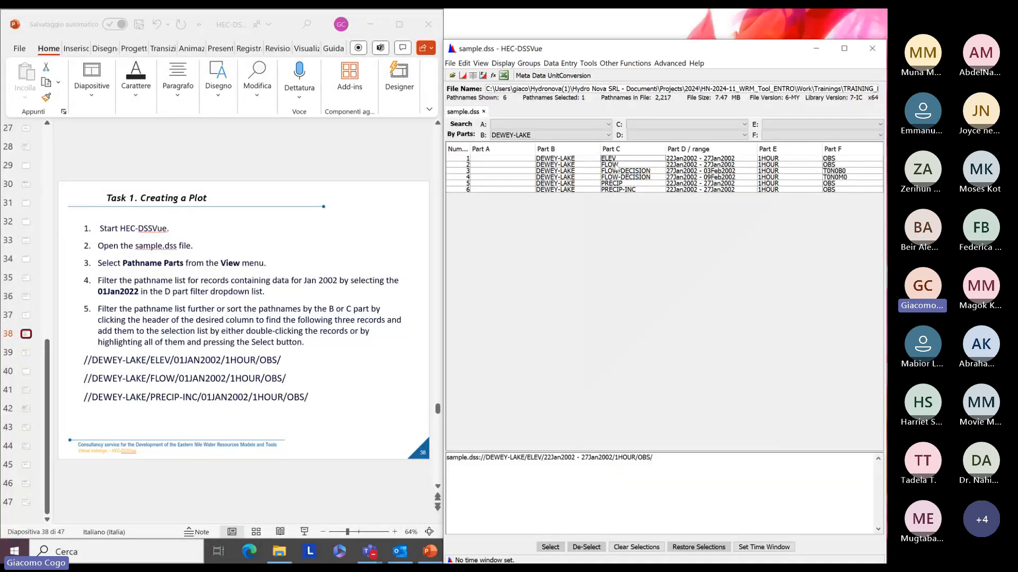
double_click(617, 166)
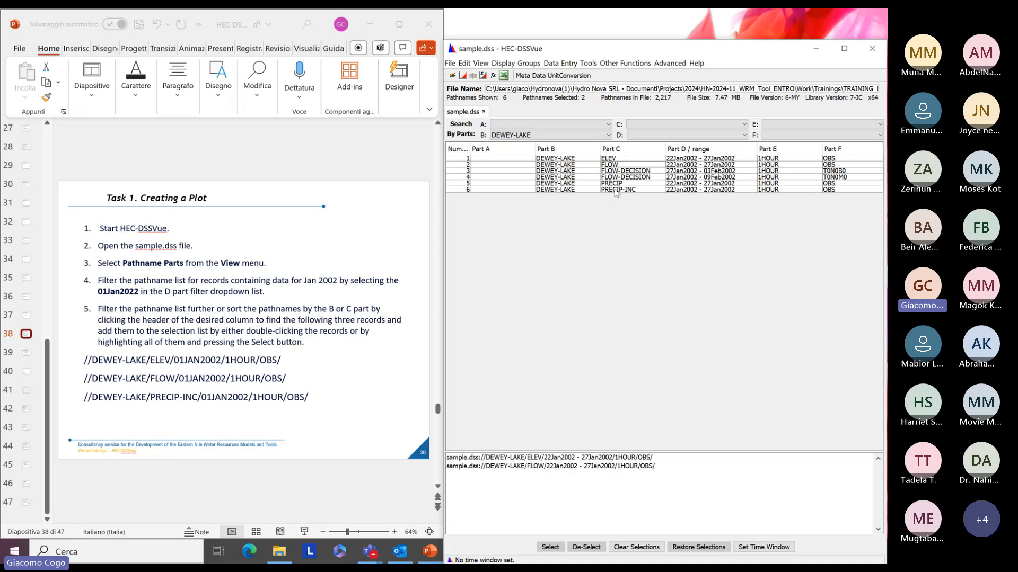
double_click(616, 190)
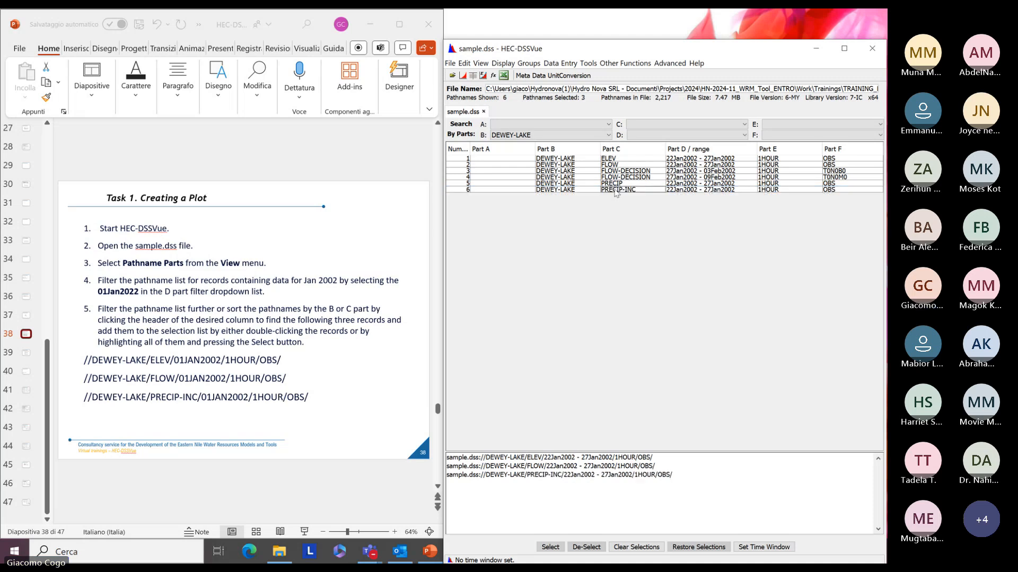
click(371, 391)
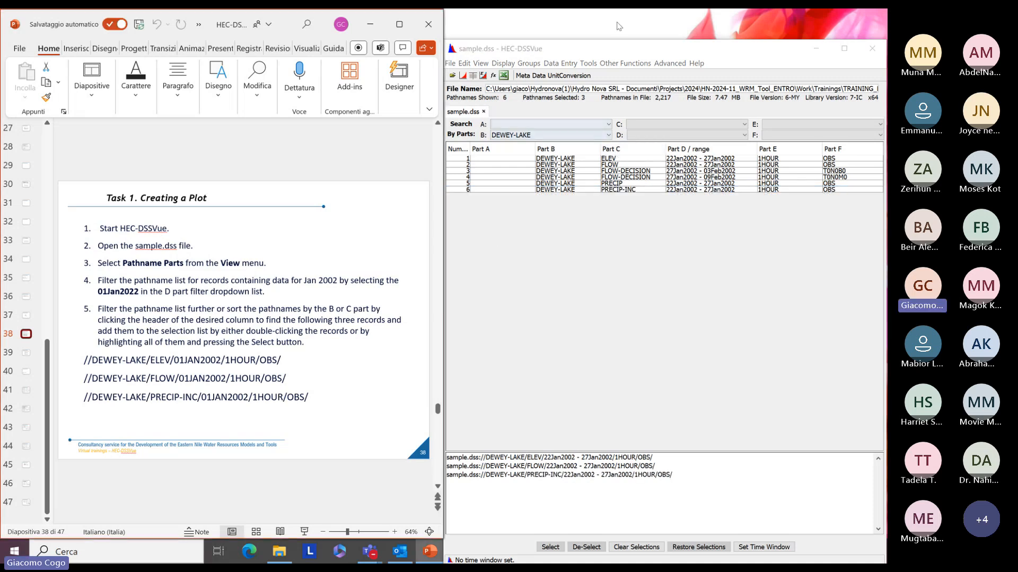
drag(618, 48, 885, 53)
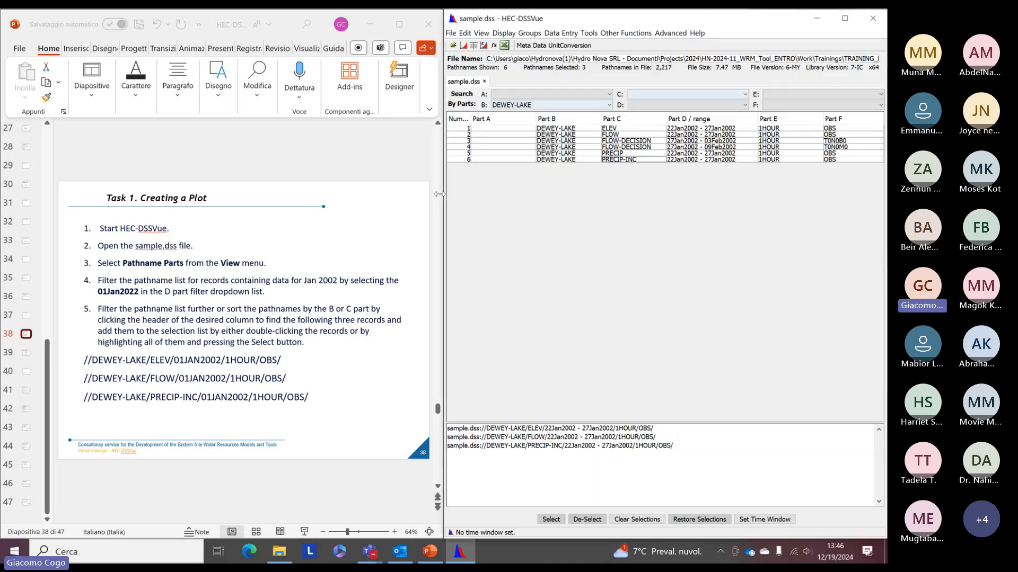
Advance to the plotting instructions slide, plot the three selected records, and enlarge the plot window over the sample.dss window
click(286, 392)
scroll(323, 375, down, 1)
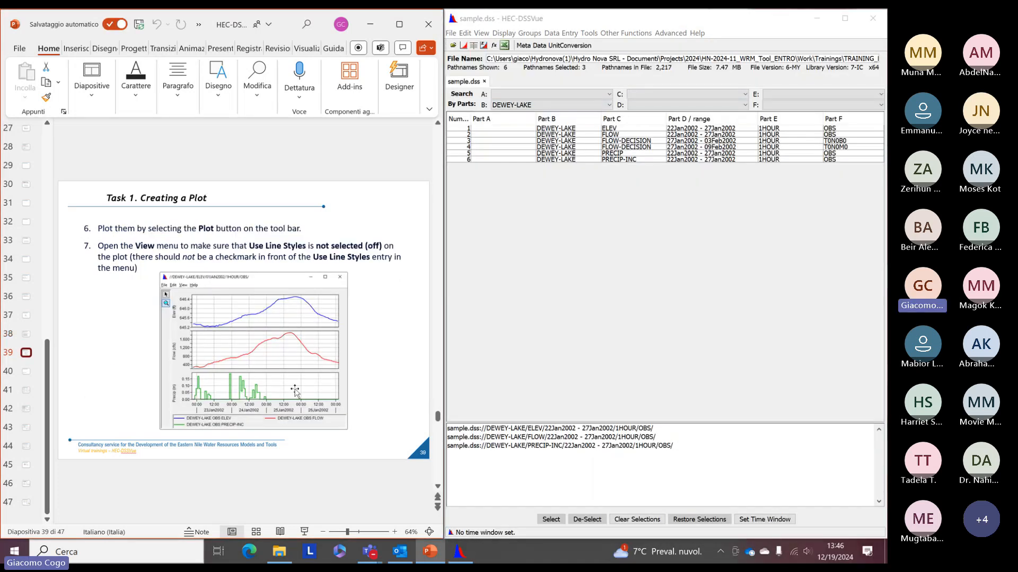
click(464, 47)
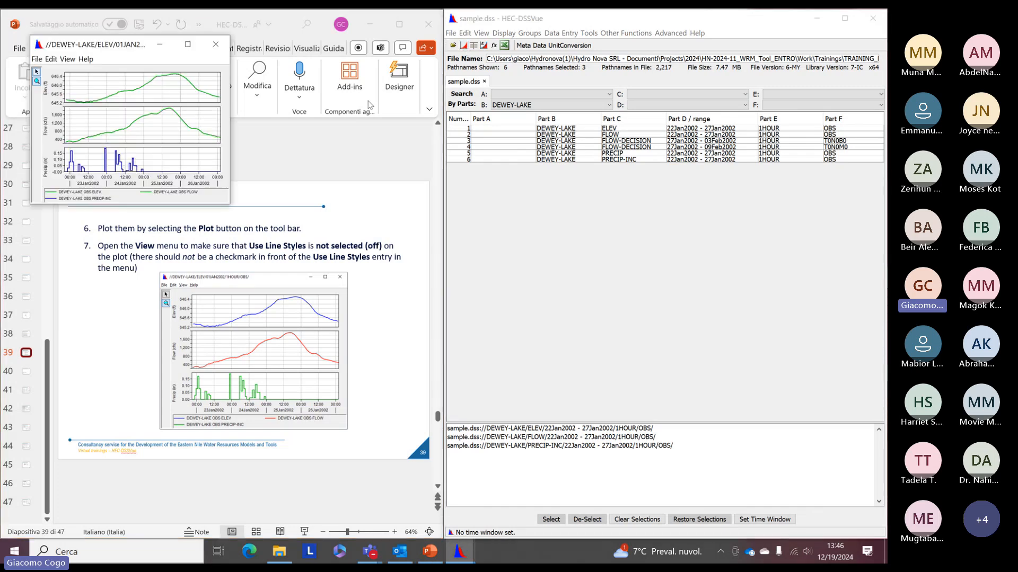
drag(87, 46, 624, 306)
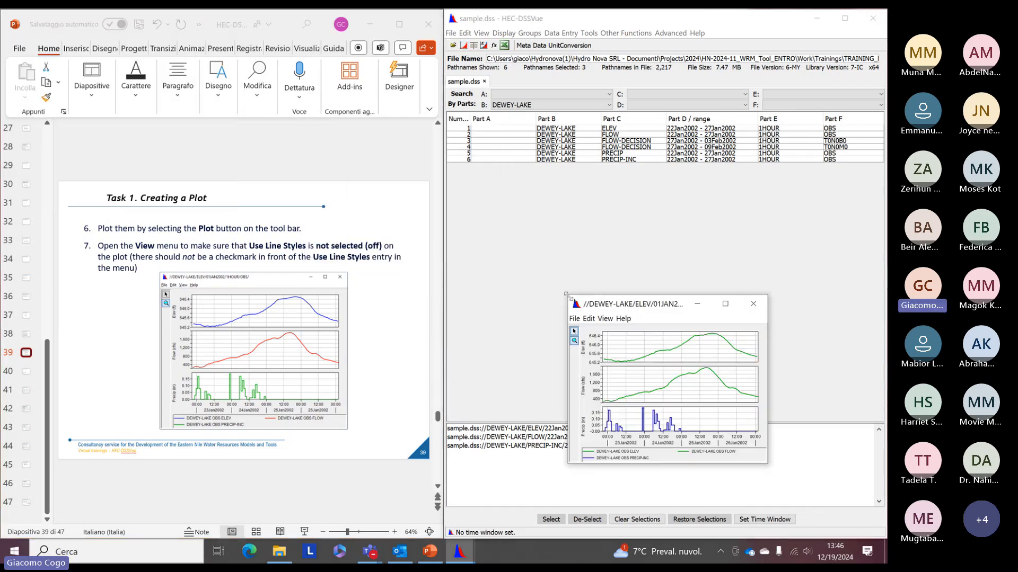
drag(564, 289, 441, 100)
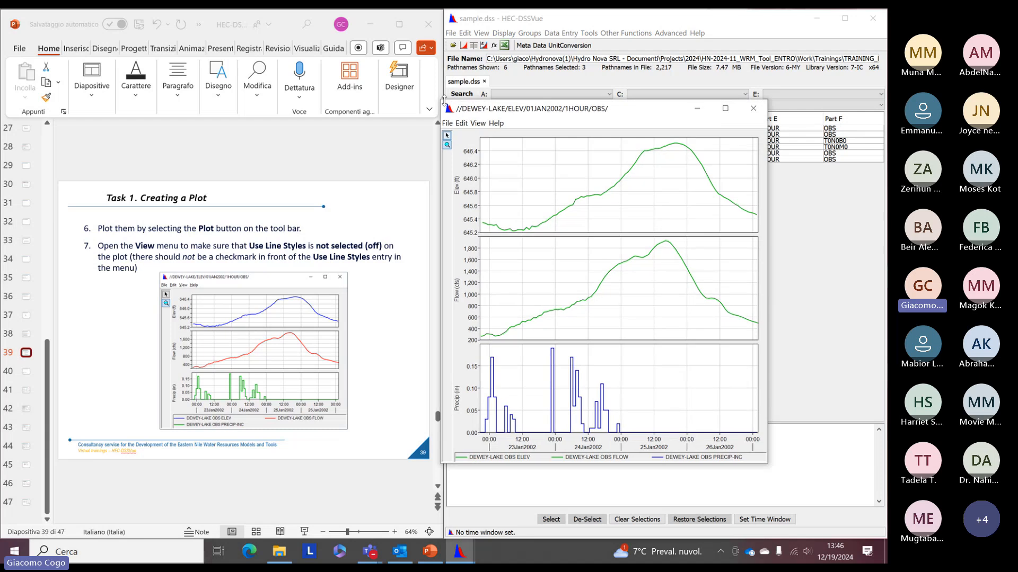
Reposition the plot window clear of the slides and turn off Use Line Styles for the plot
drag(517, 112, 528, 108)
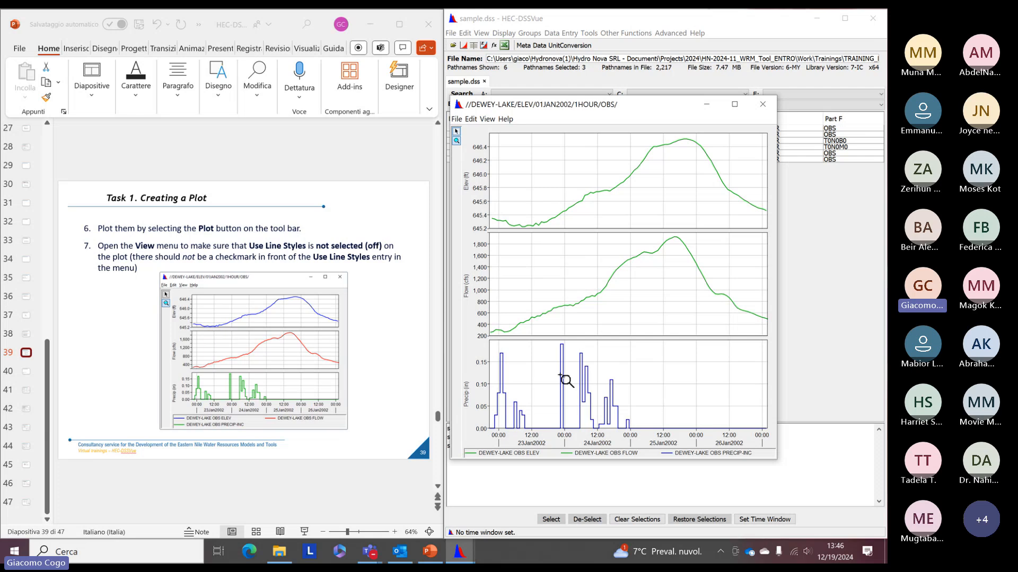
drag(523, 111, 552, 101)
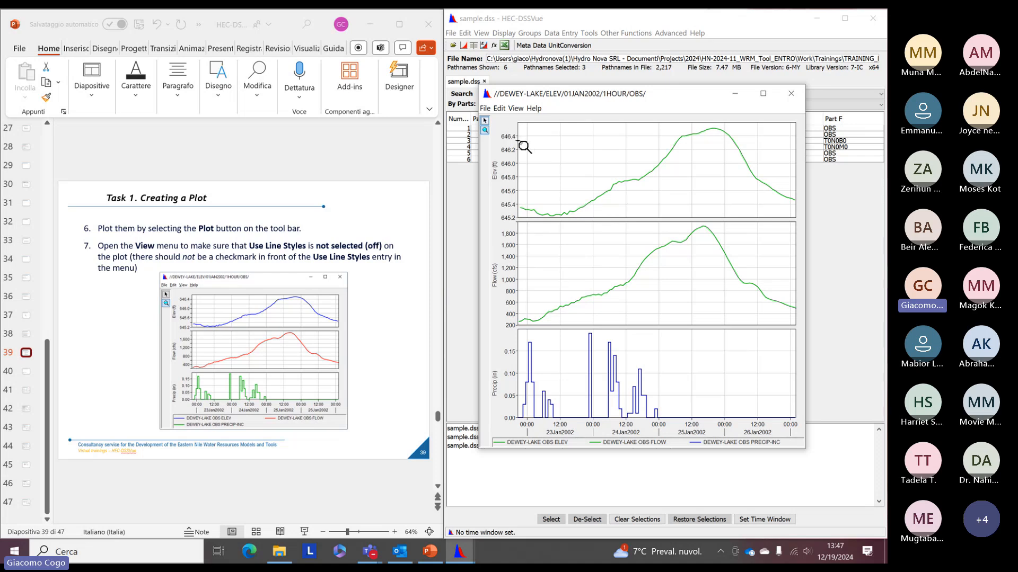
click(515, 108)
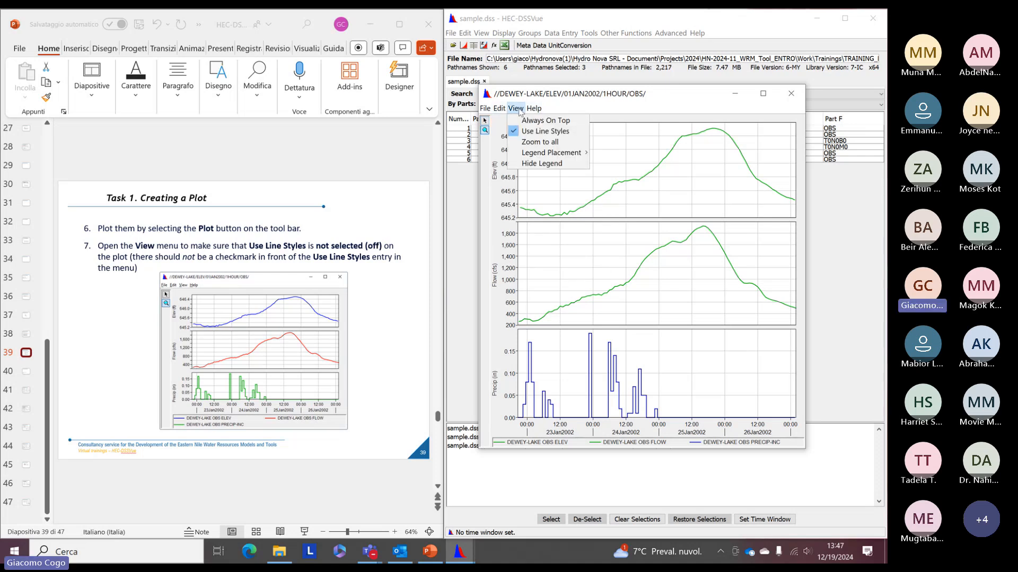
click(540, 133)
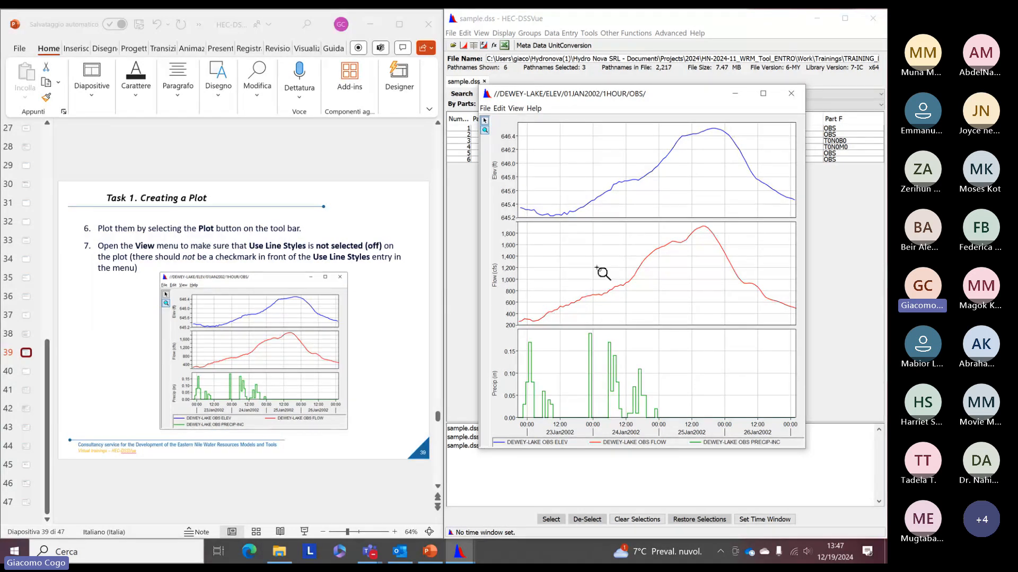
Review the Task 1 question slide, highlight the word "elevation" in Question 3, and advance to the Task 2 plot layout slide
click(379, 304)
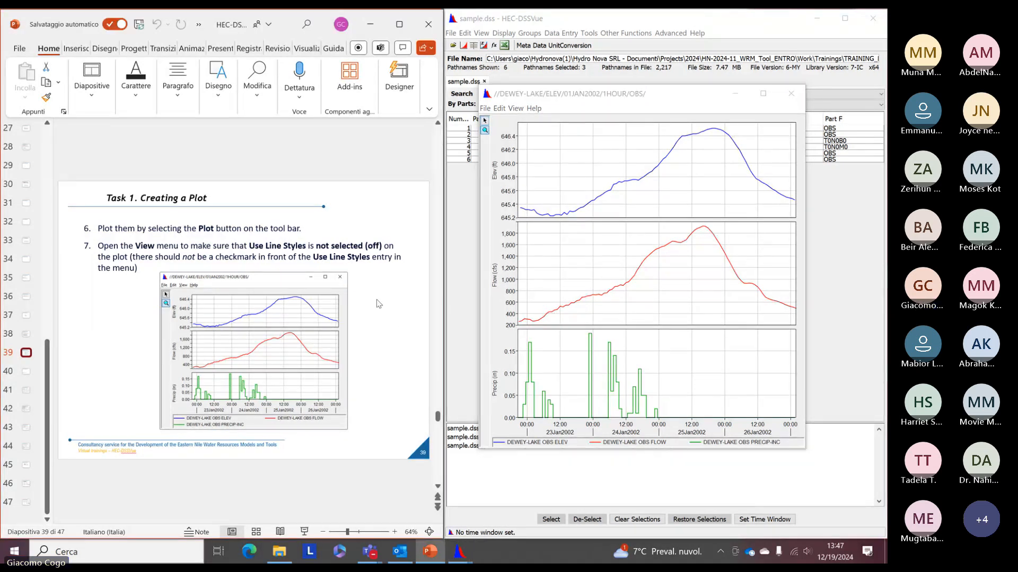
scroll(379, 302, down, 1)
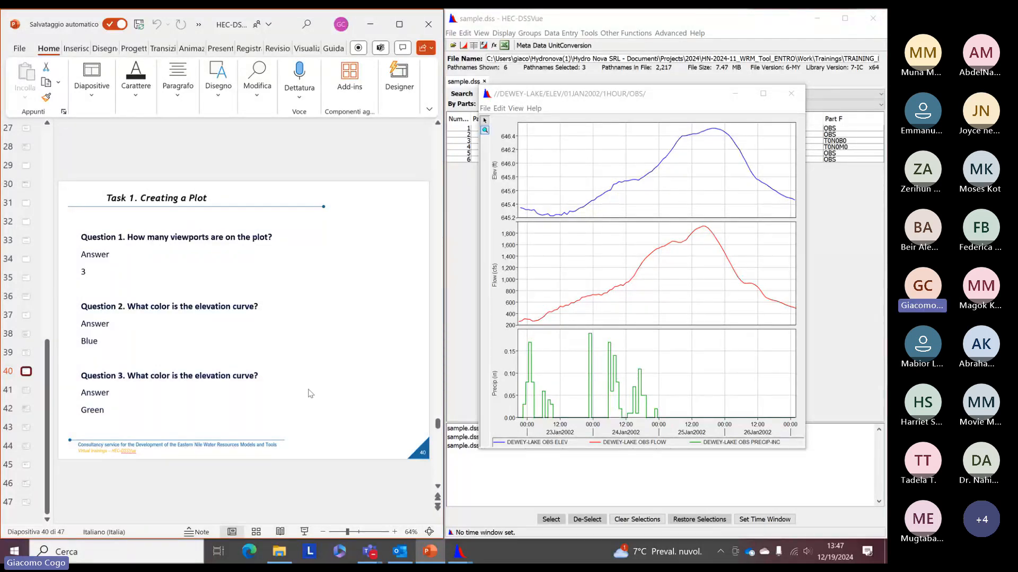
click(214, 377)
double_click(212, 377)
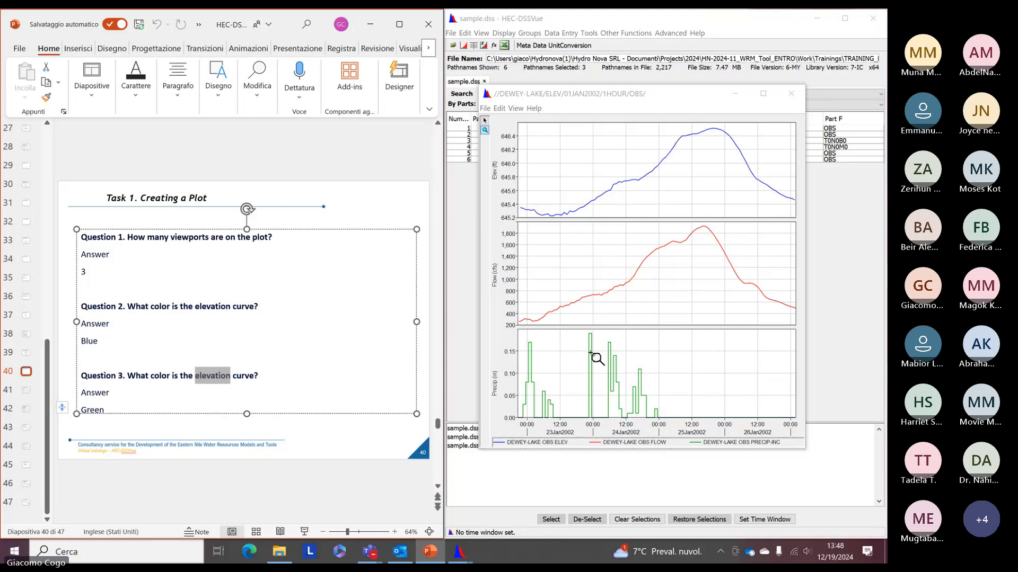
click(342, 436)
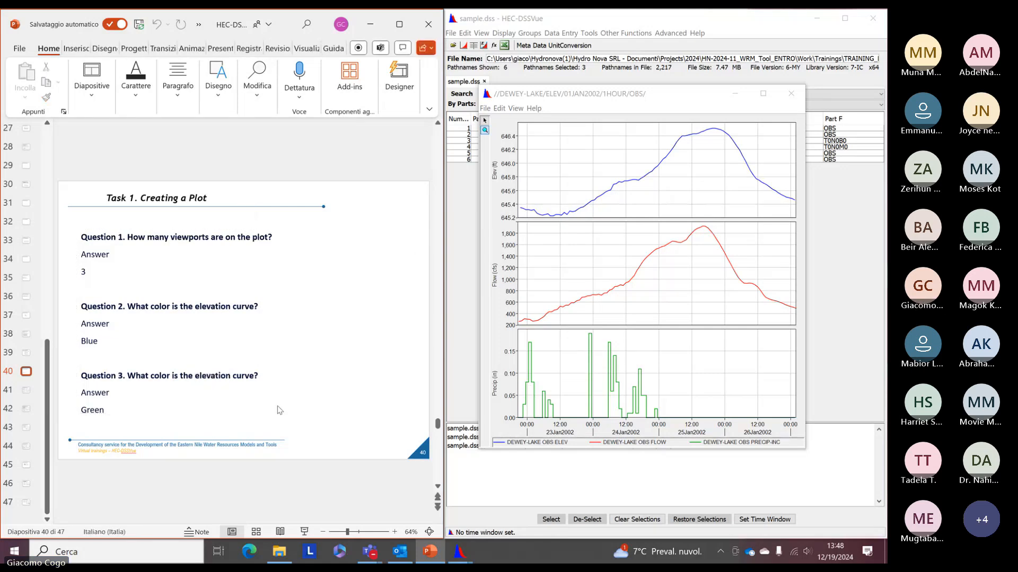
scroll(279, 410, down, 1)
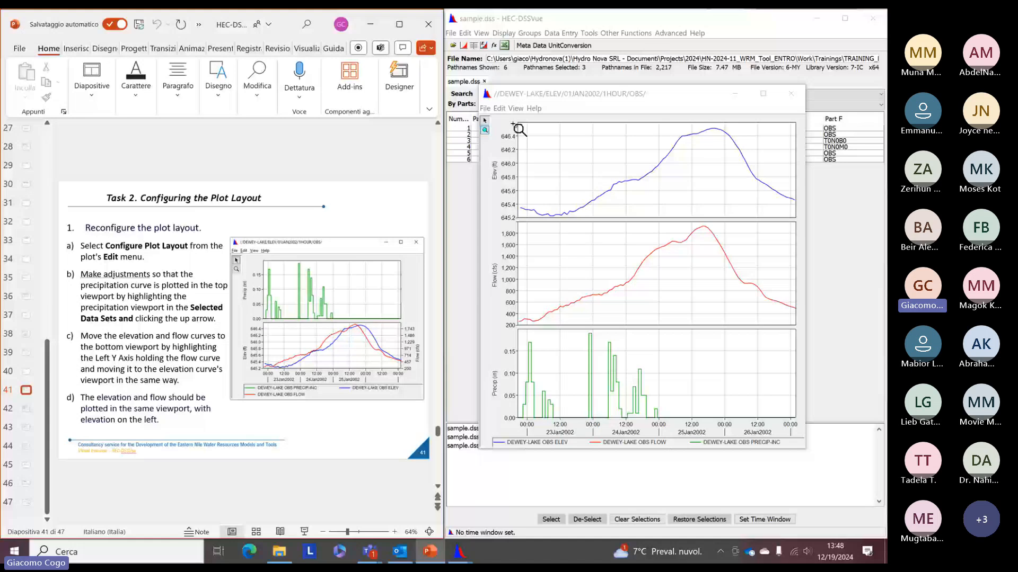
Open the plot's layout configuration, then enlarge and reposition its dialog to show all the selected data sets
click(499, 108)
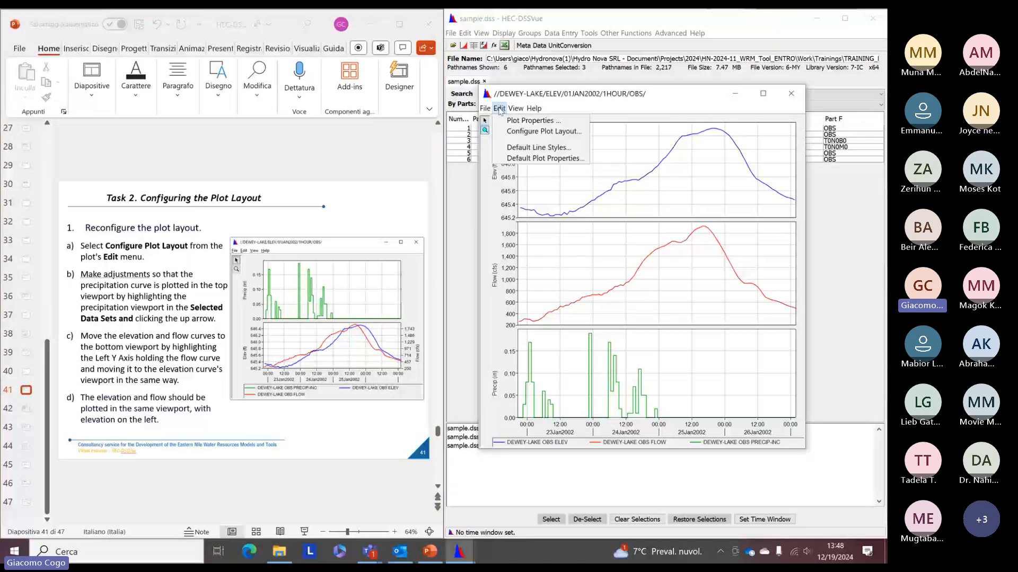
click(535, 135)
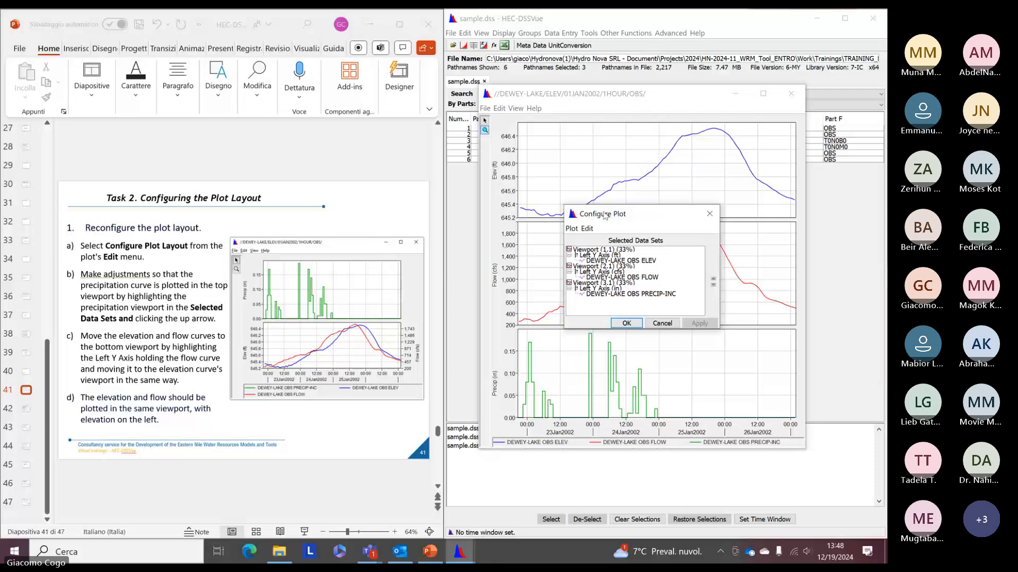
drag(605, 216, 660, 214)
drag(619, 204, 582, 163)
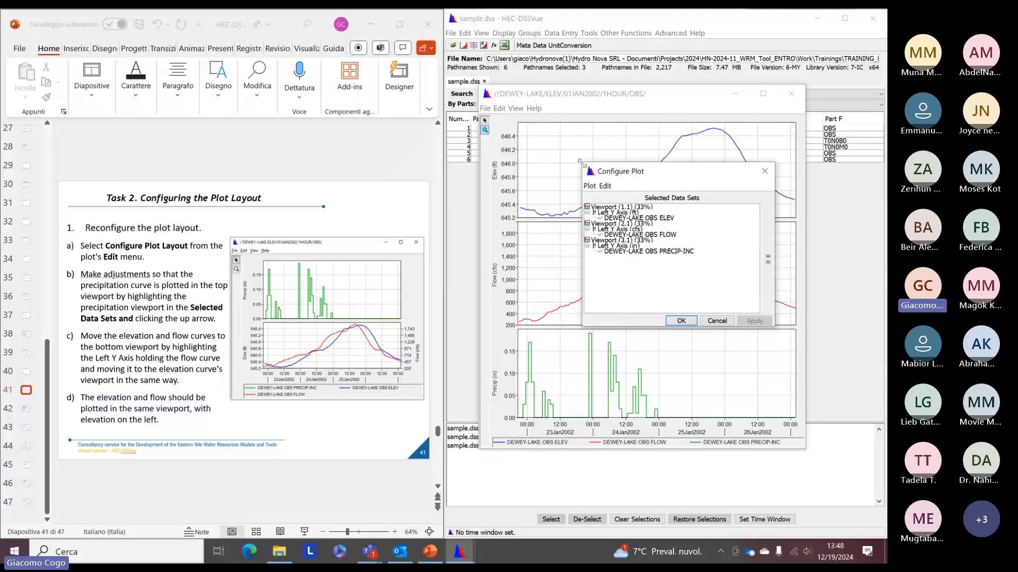
drag(657, 171, 685, 172)
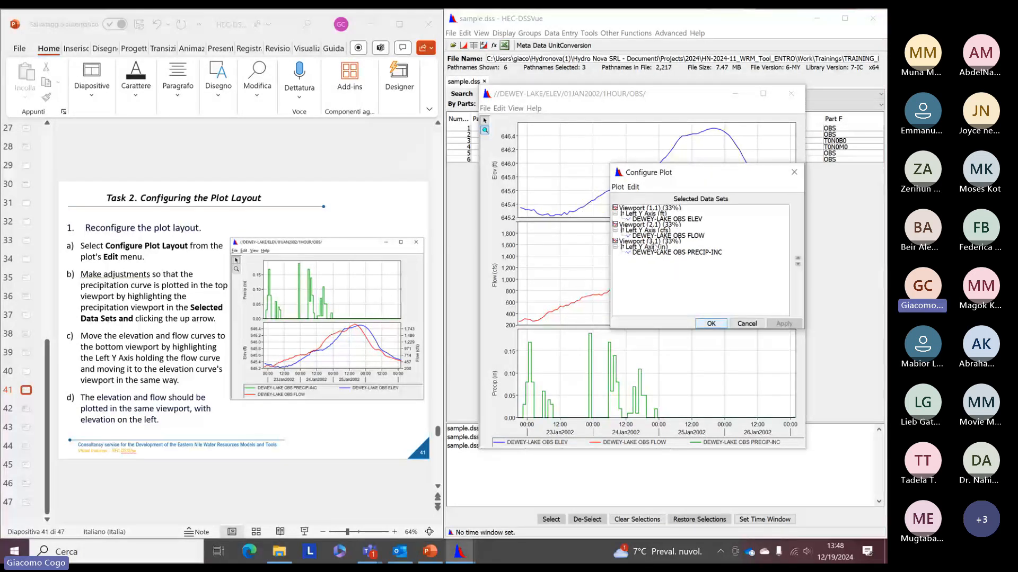
Move the precipitation viewport above the elevation and flow viewports in Selected Data Sets and apply the new order
click(657, 242)
click(813, 290)
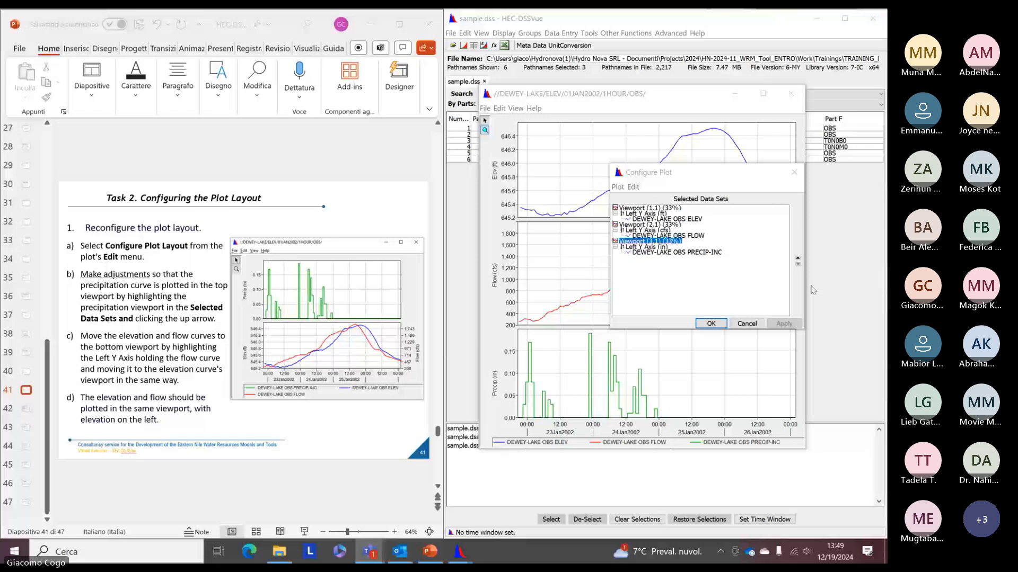
click(796, 261)
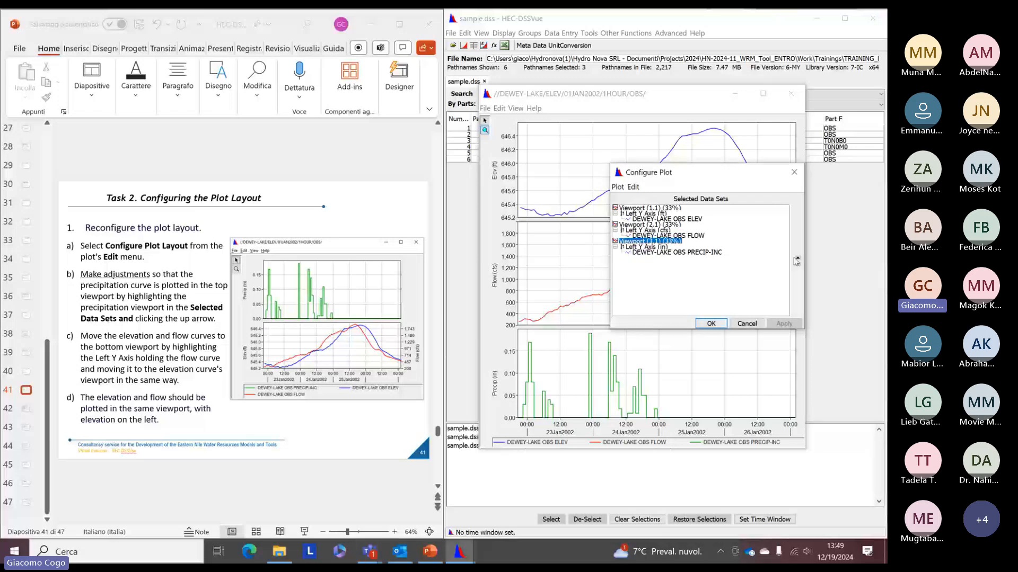
click(797, 260)
click(798, 260)
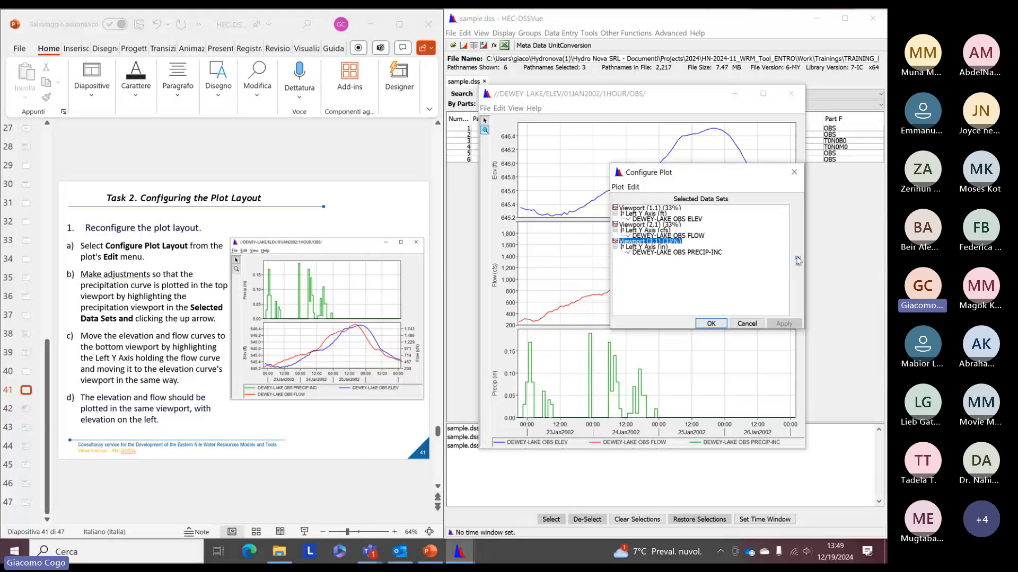
click(798, 260)
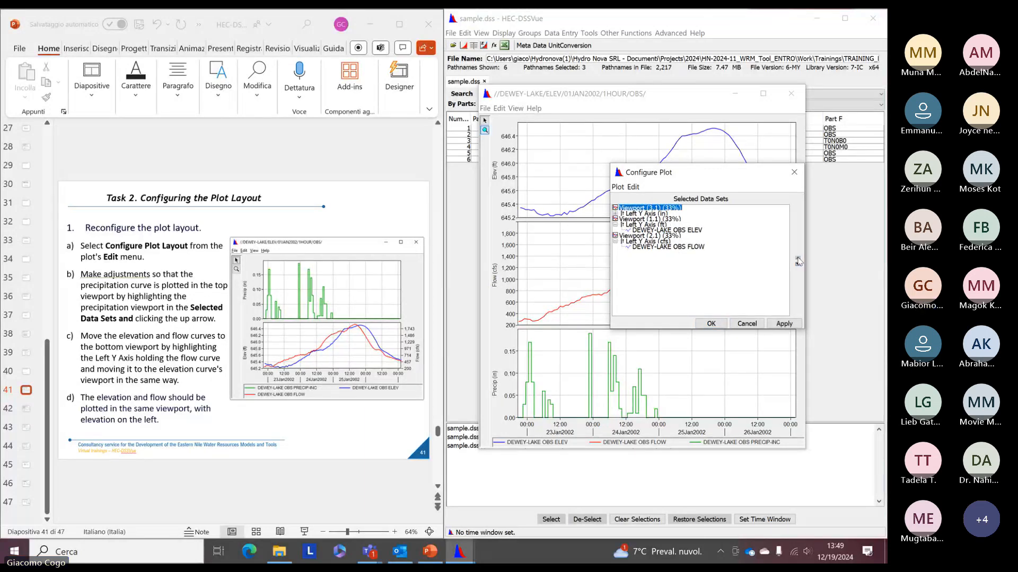
drag(699, 175, 770, 264)
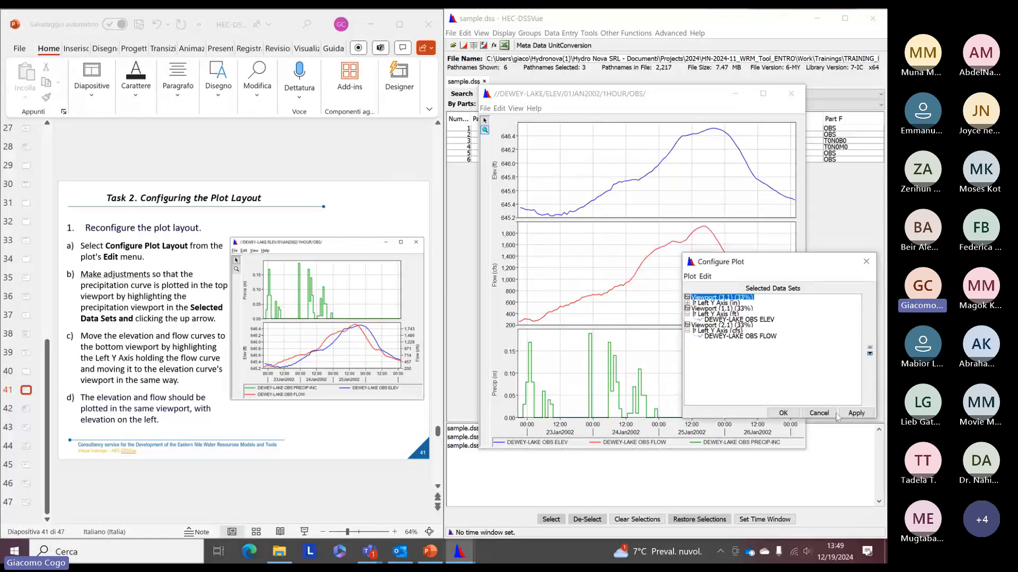
click(856, 413)
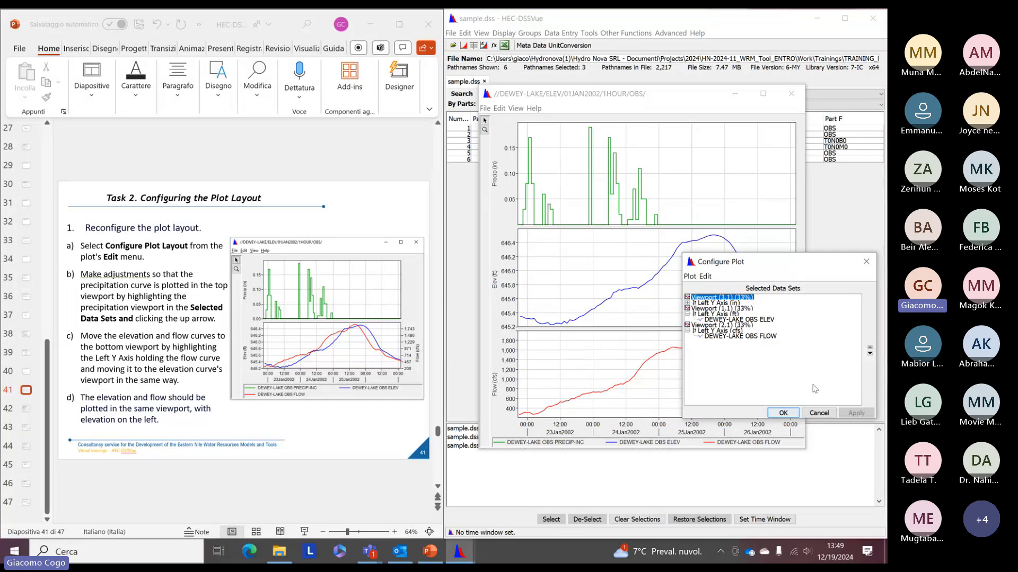
Move the flow curve's Left Y Axis (cfs) into the elevation curve's viewport and apply the layout
drag(704, 264, 707, 340)
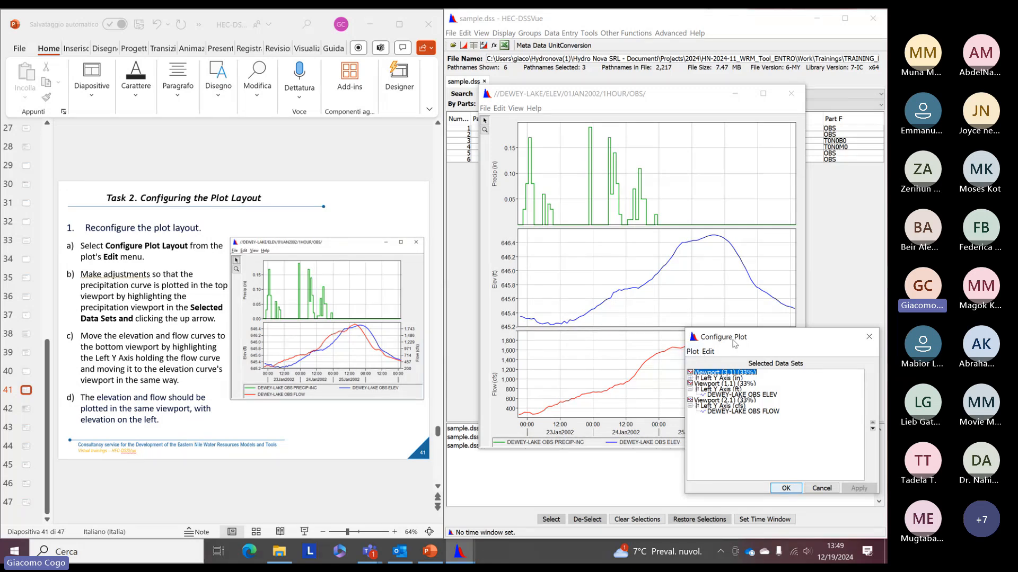
drag(737, 342, 727, 289)
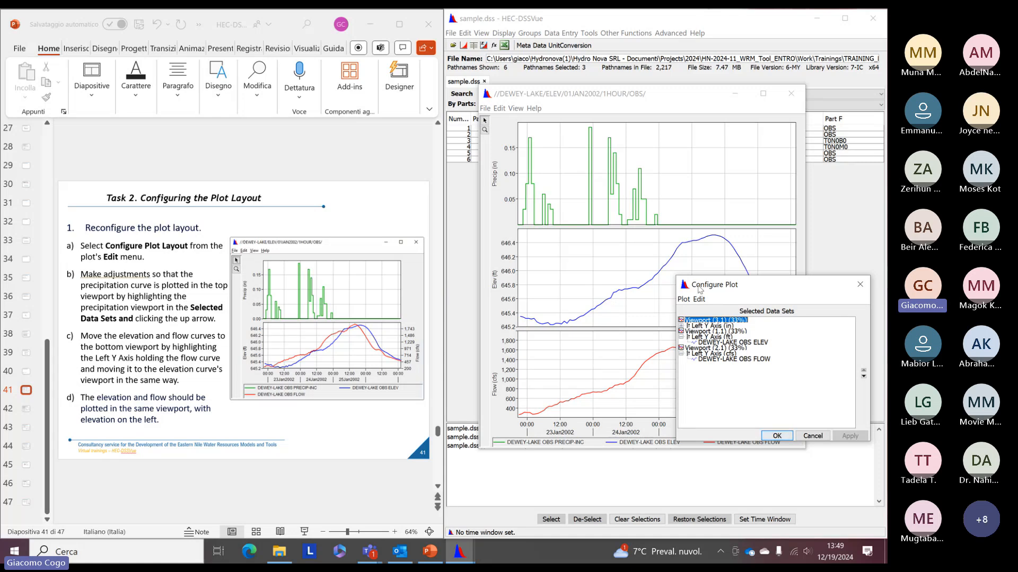
drag(701, 287, 699, 271)
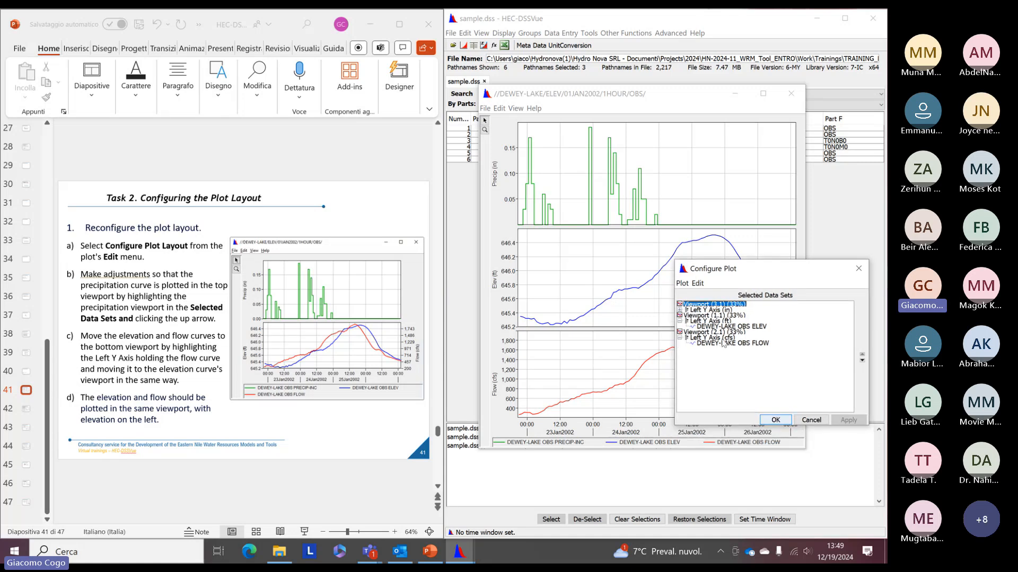
click(711, 338)
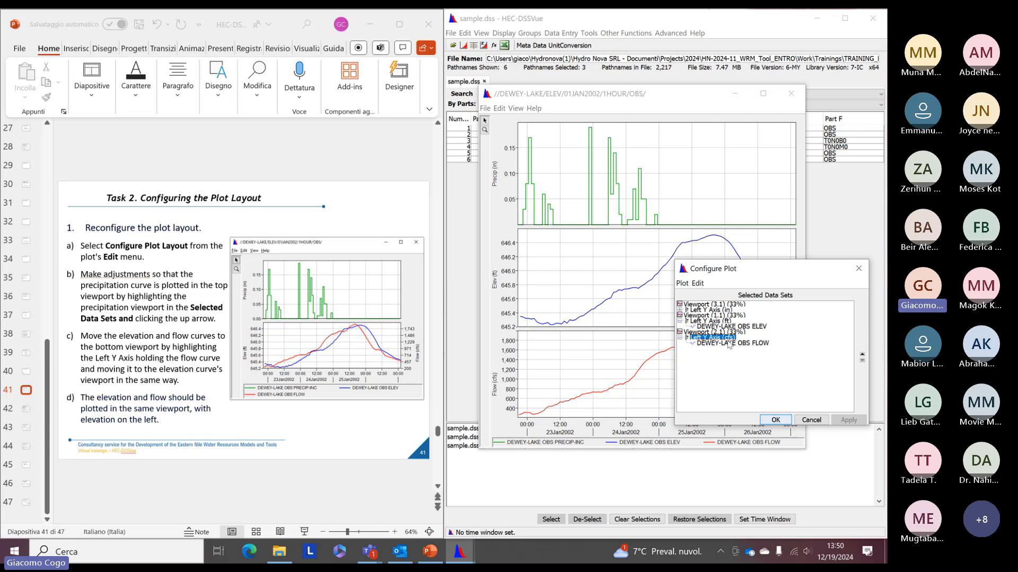
click(862, 356)
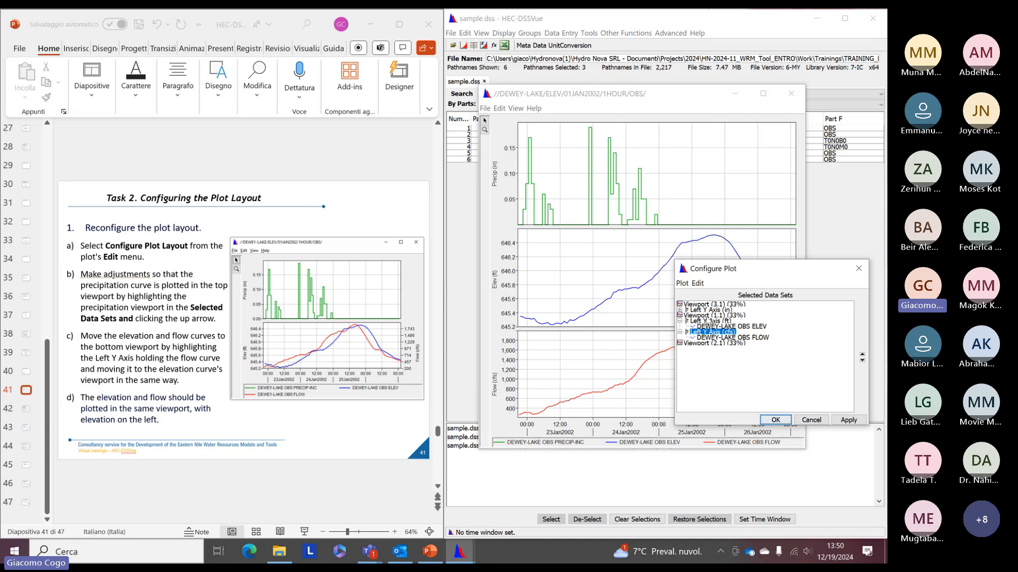
click(848, 420)
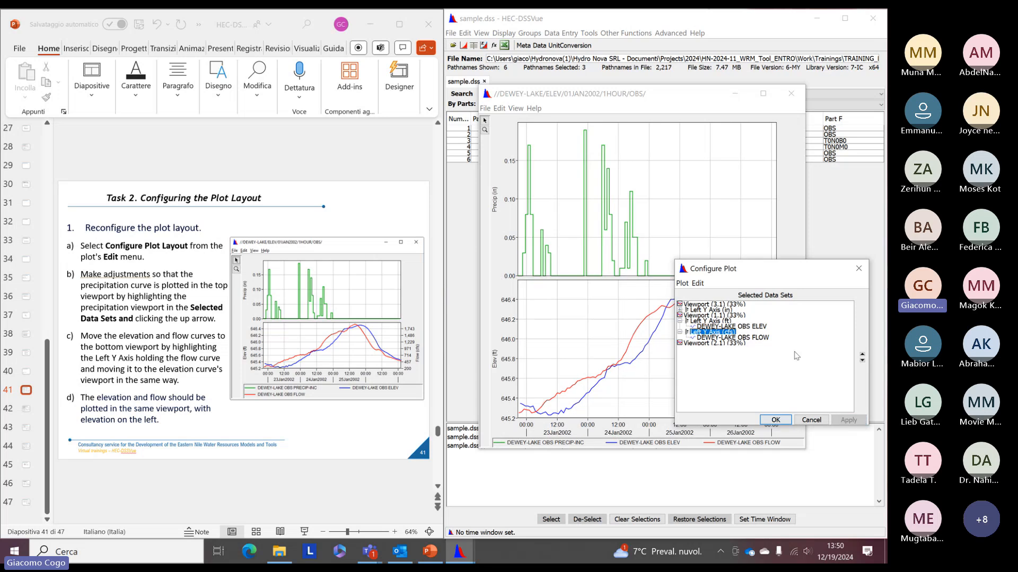
Shift the Configure Plot dialog around to examine the combined elevation and flow curves and their two axes
drag(726, 273, 352, 345)
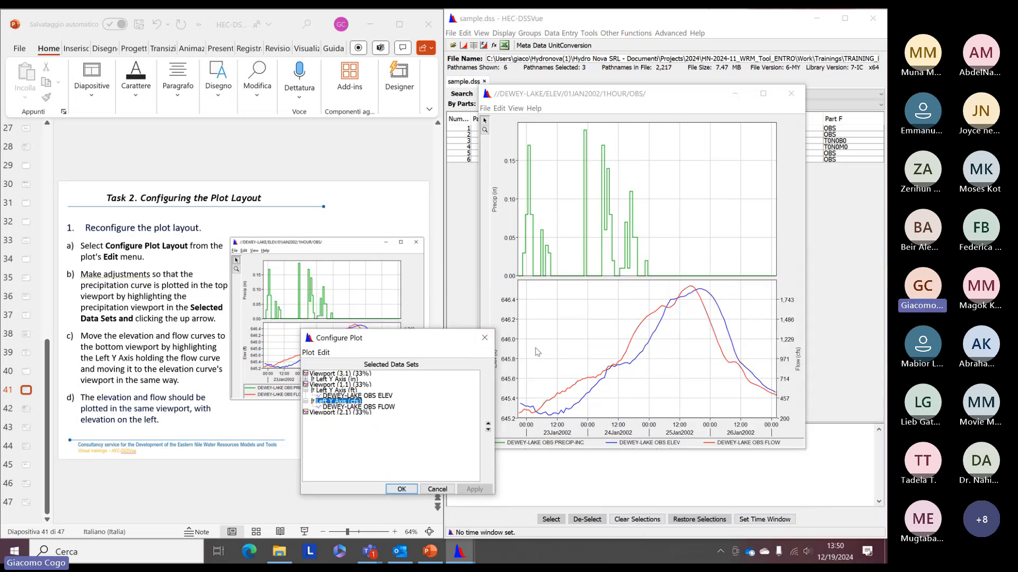
drag(412, 342, 387, 340)
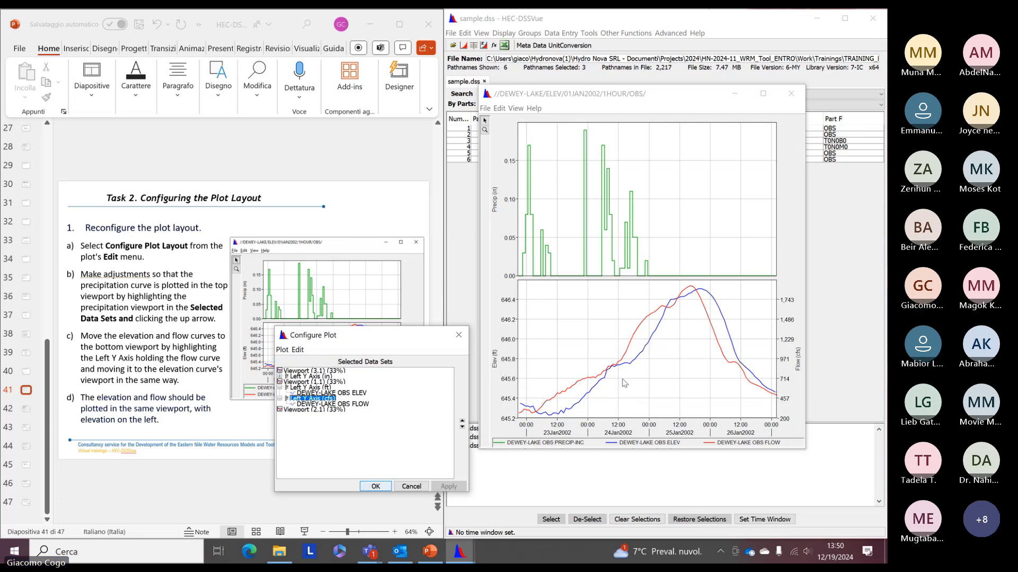
drag(361, 340, 461, 433)
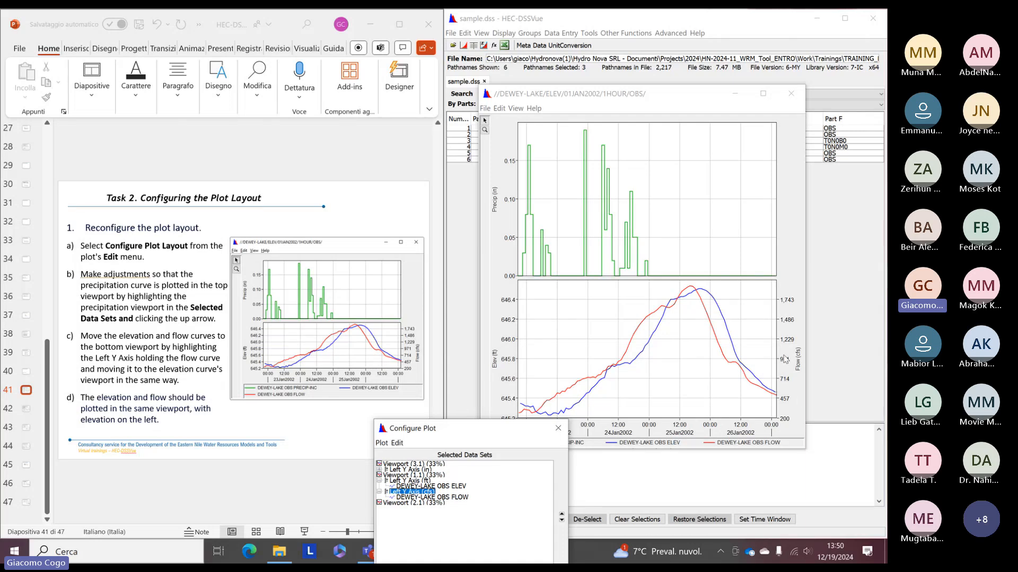
drag(452, 439, 687, 319)
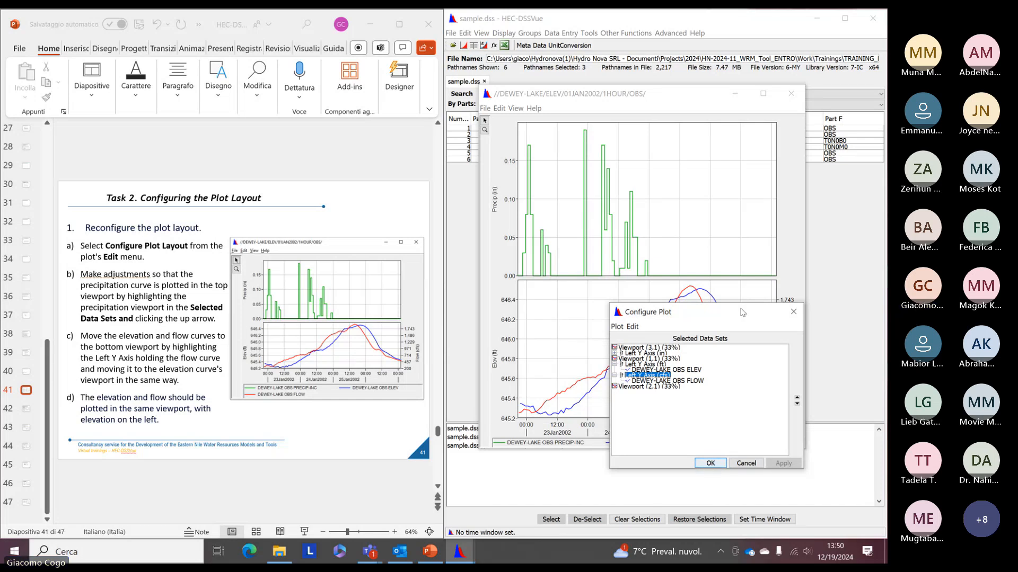
drag(737, 318, 770, 316)
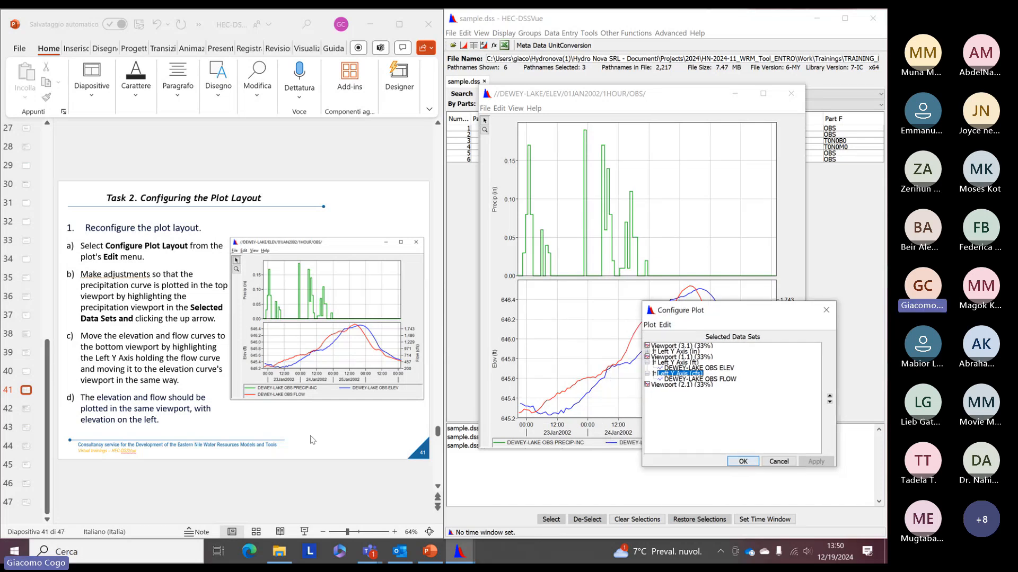
Advance the slides to the Task 2 instructions on inverting the precipitation axis and resizing the viewports
click(286, 420)
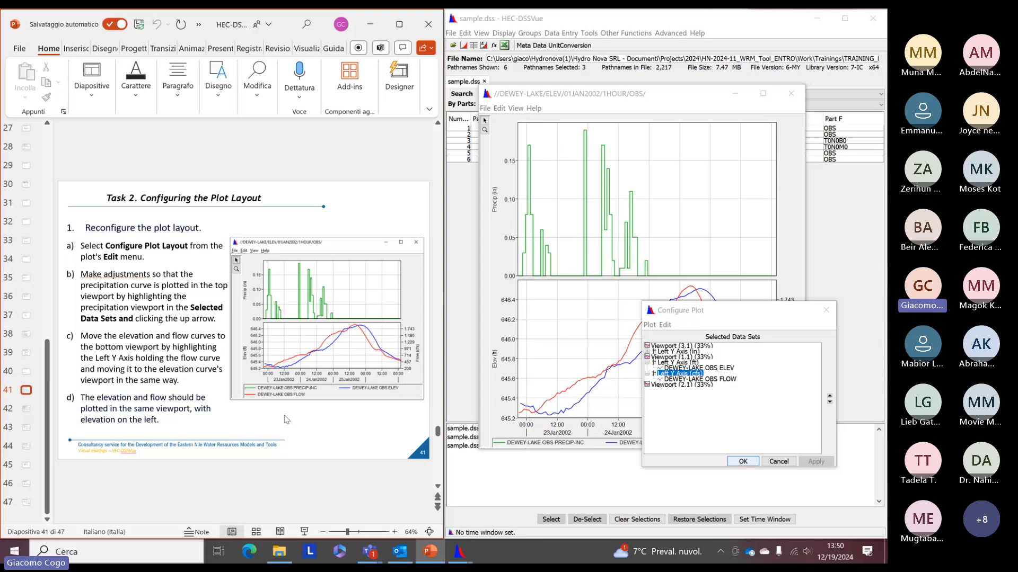
scroll(287, 419, down, 1)
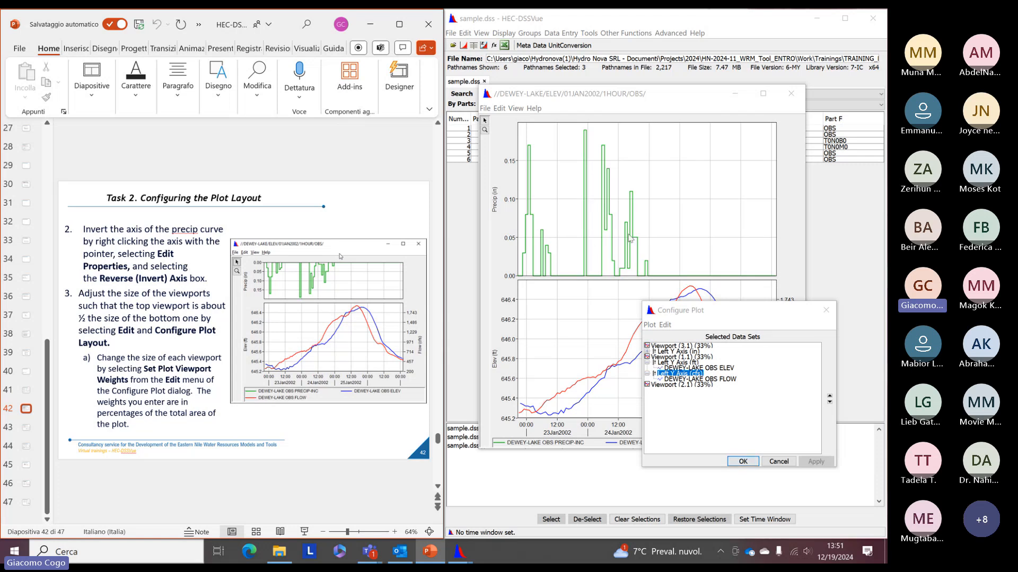
click(470, 99)
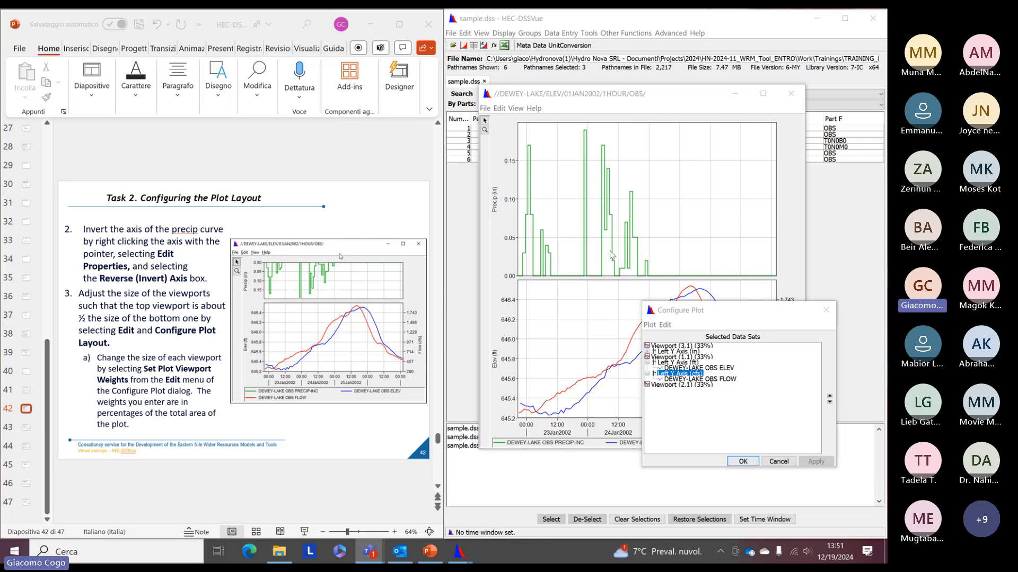
key(alt+Tab)
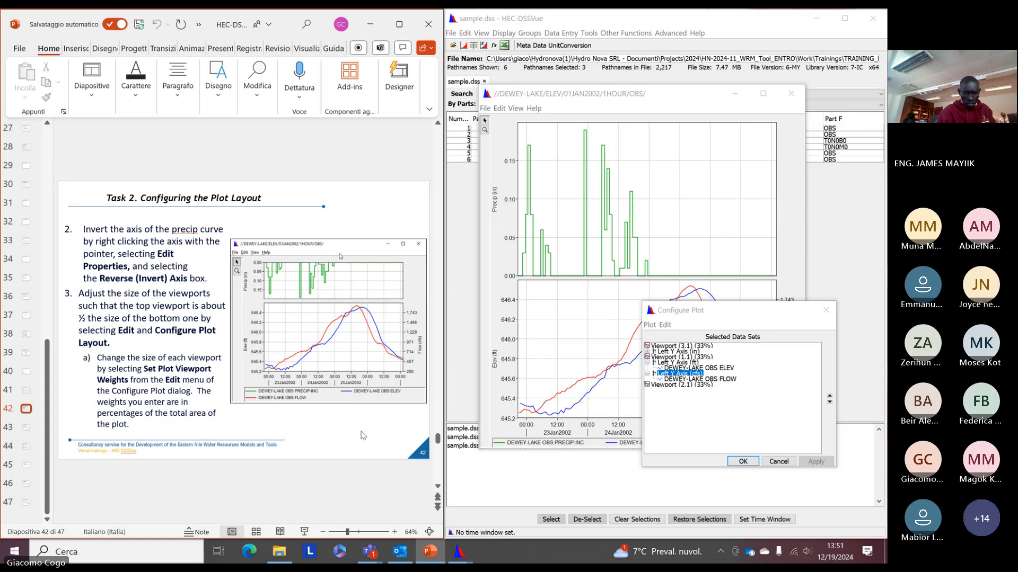
Review the Configure Plot dialog's viewport and axis editing options, select the emptied viewport, and accept the layout
drag(682, 316, 690, 264)
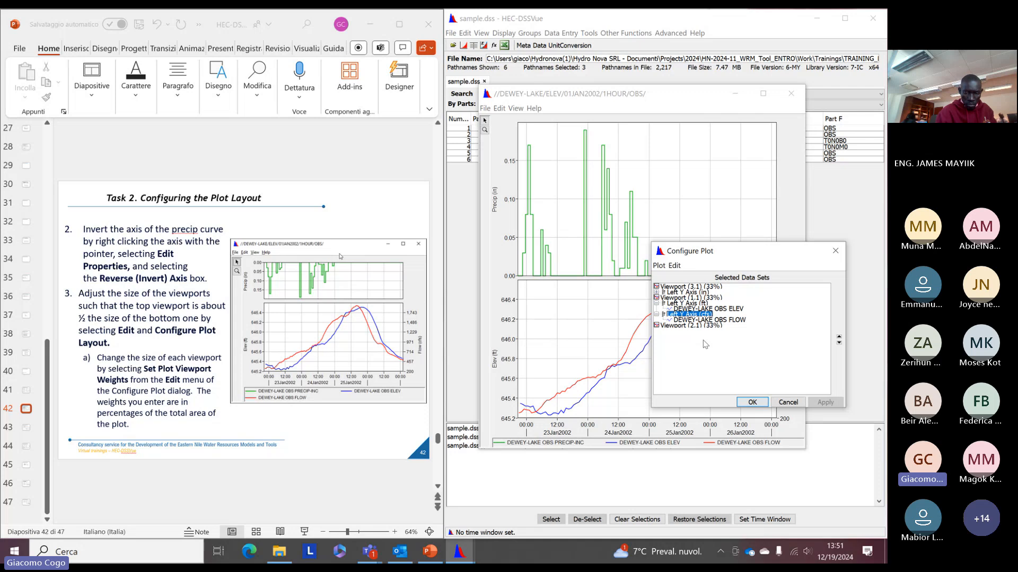
click(675, 266)
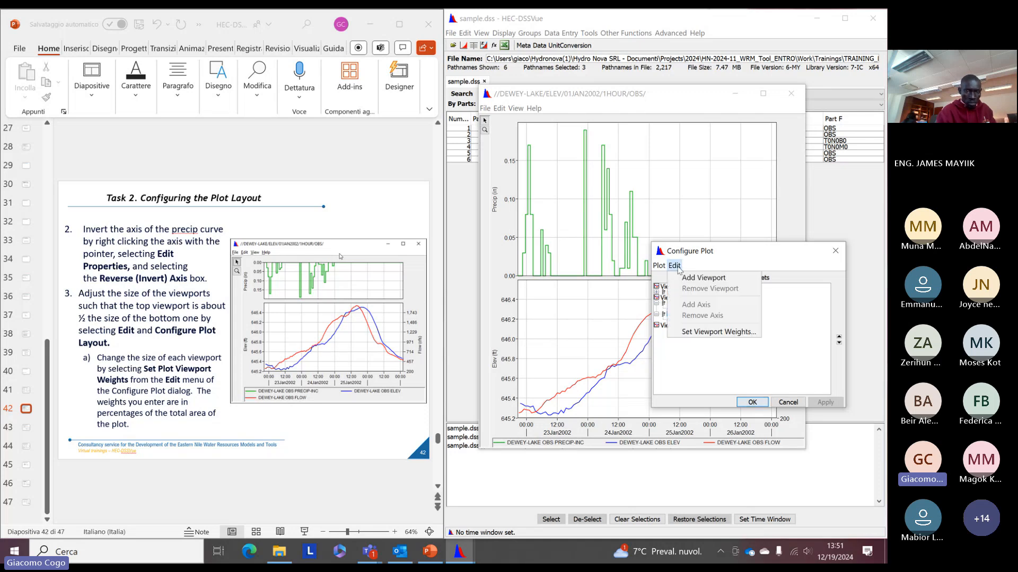
click(680, 255)
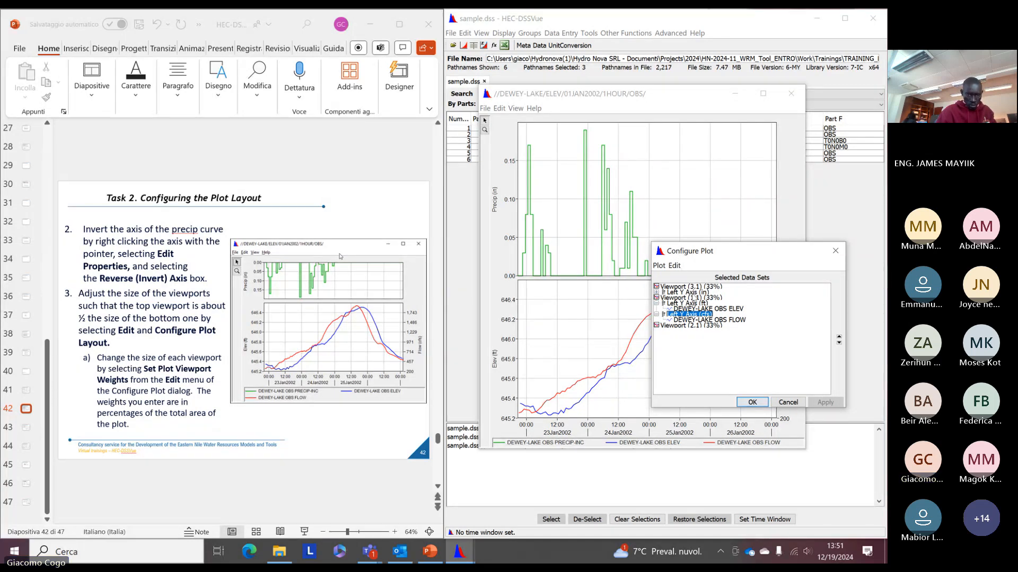
click(675, 266)
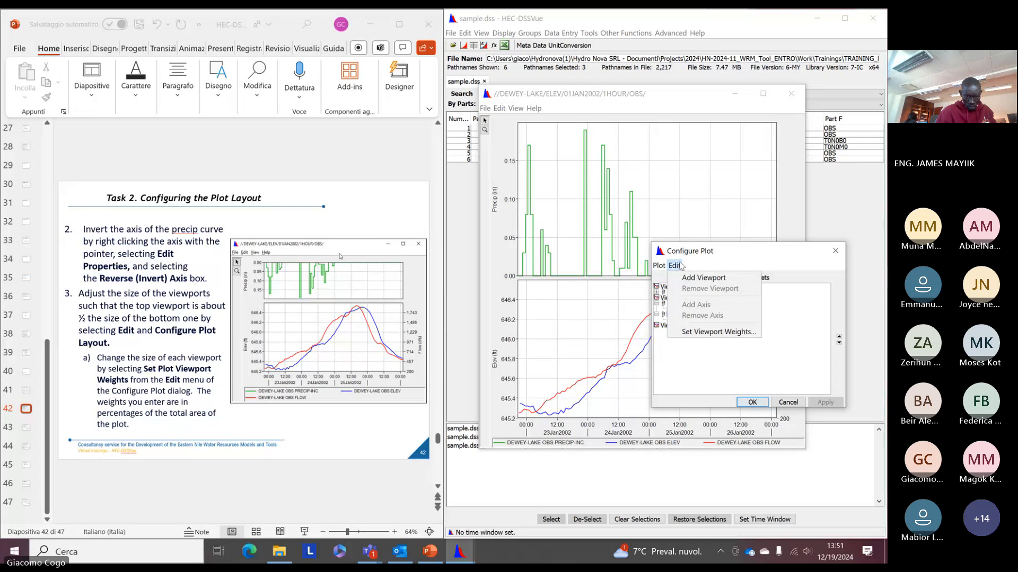
click(680, 266)
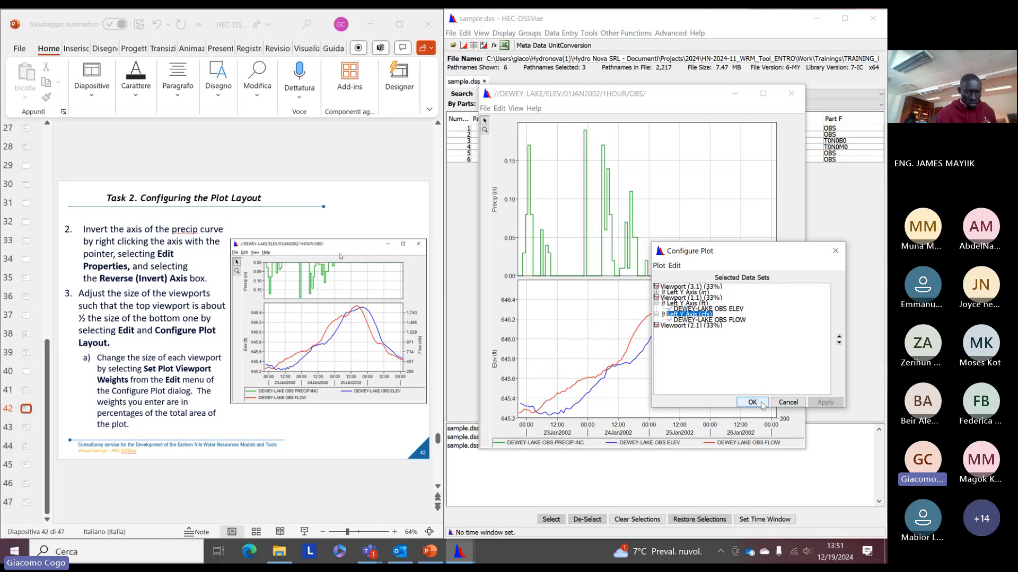
click(686, 327)
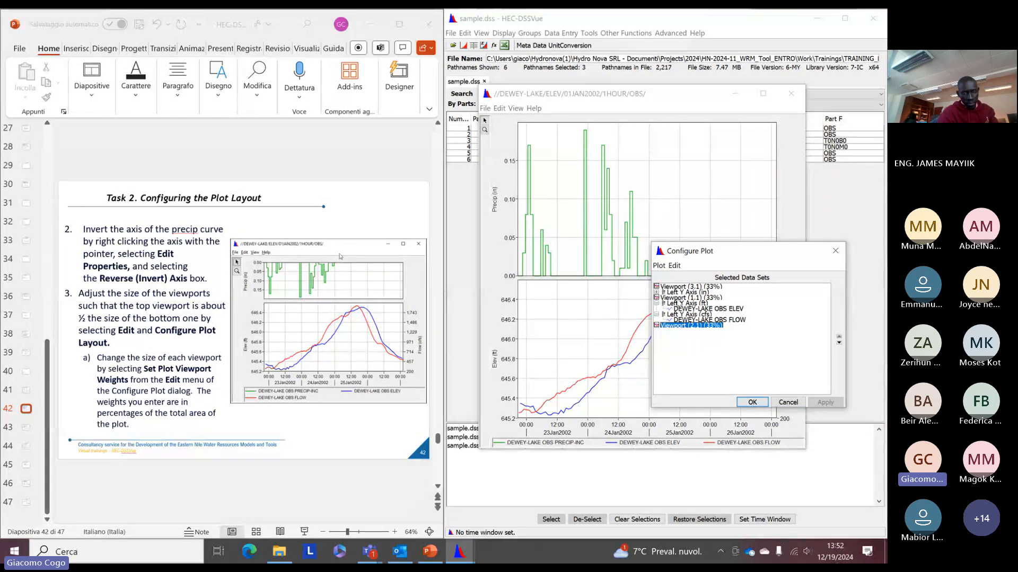
click(753, 403)
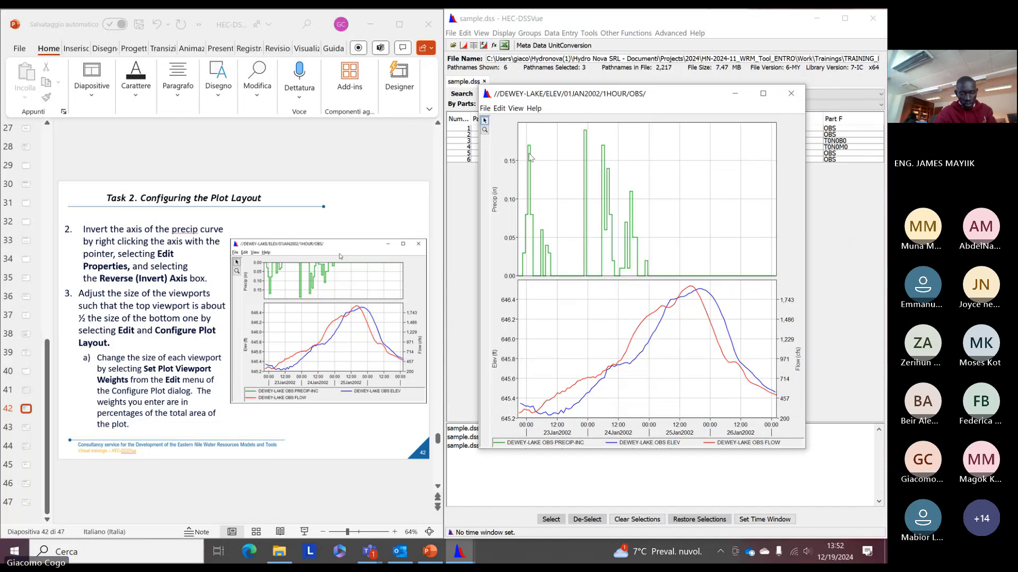
Reopen the plot's layout configuration to check the viewport arrangement and close it without changes
click(500, 108)
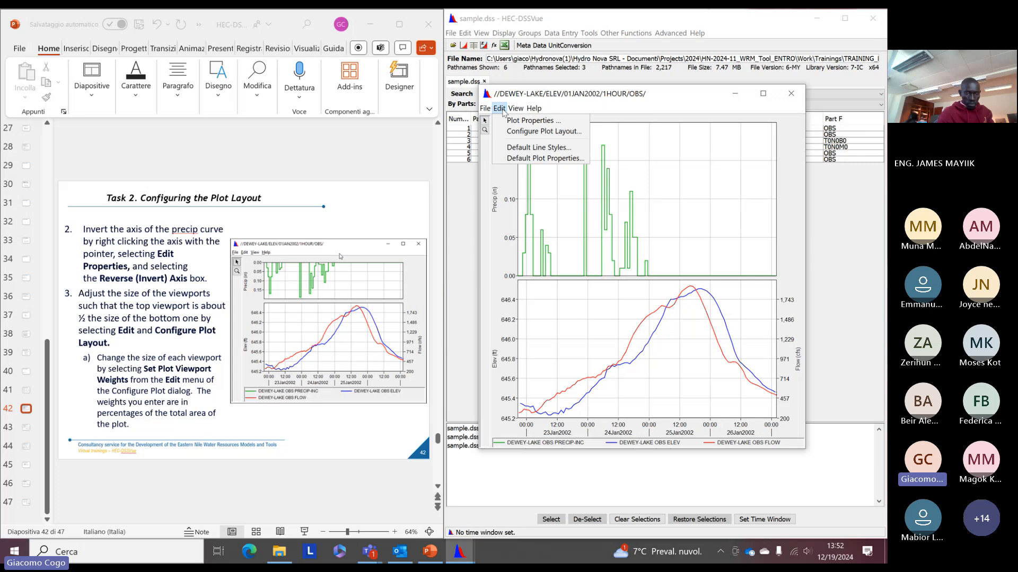
click(528, 132)
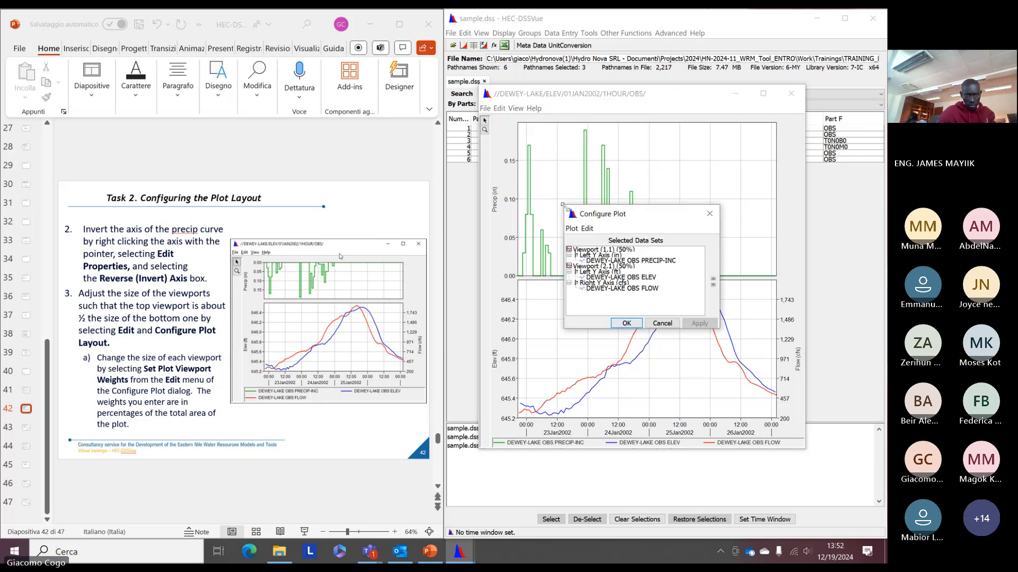
drag(574, 215, 690, 240)
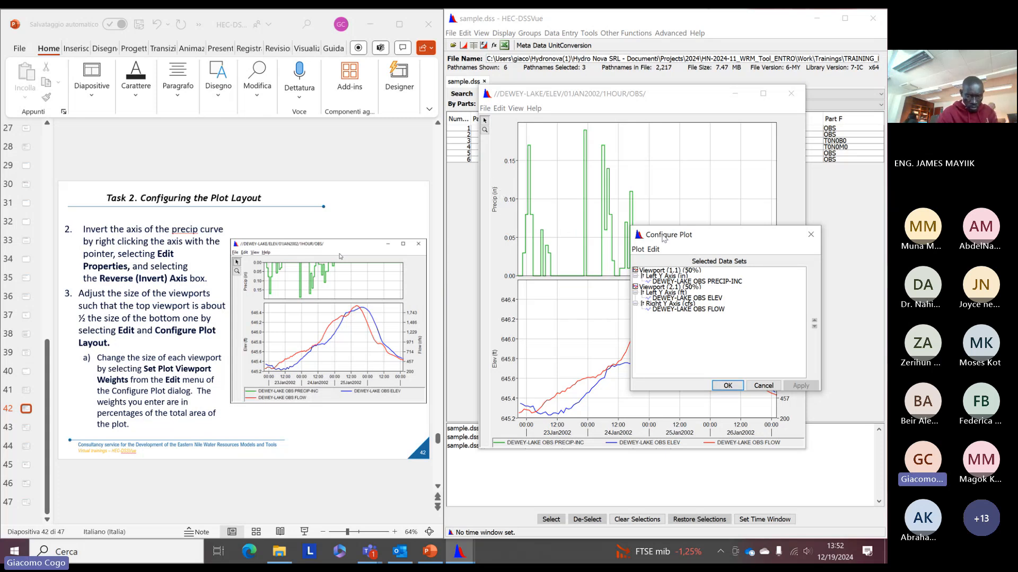
click(811, 235)
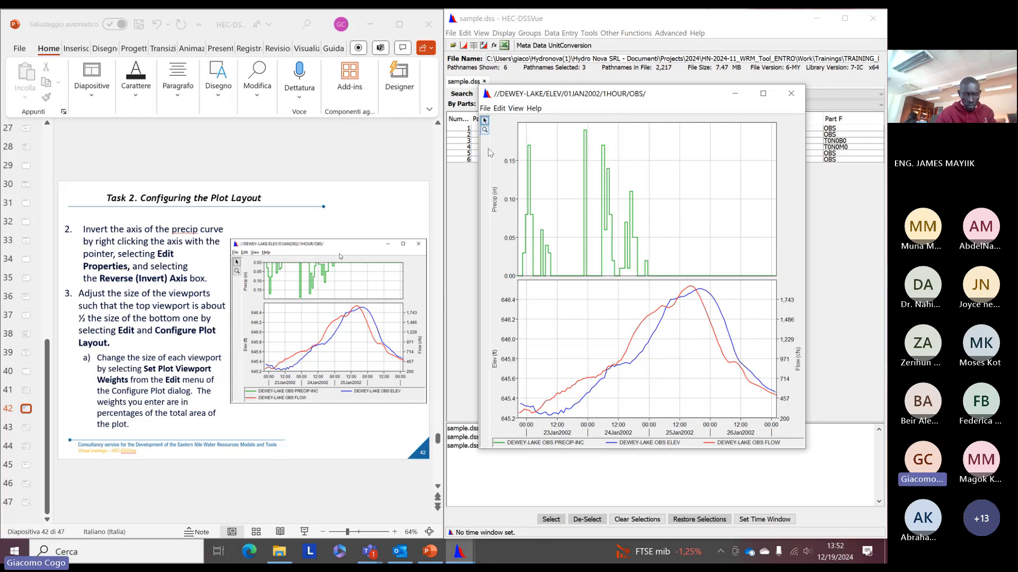
Reverse the precipitation axis of the upper viewport through its axis properties and accept the change
right_click(504, 202)
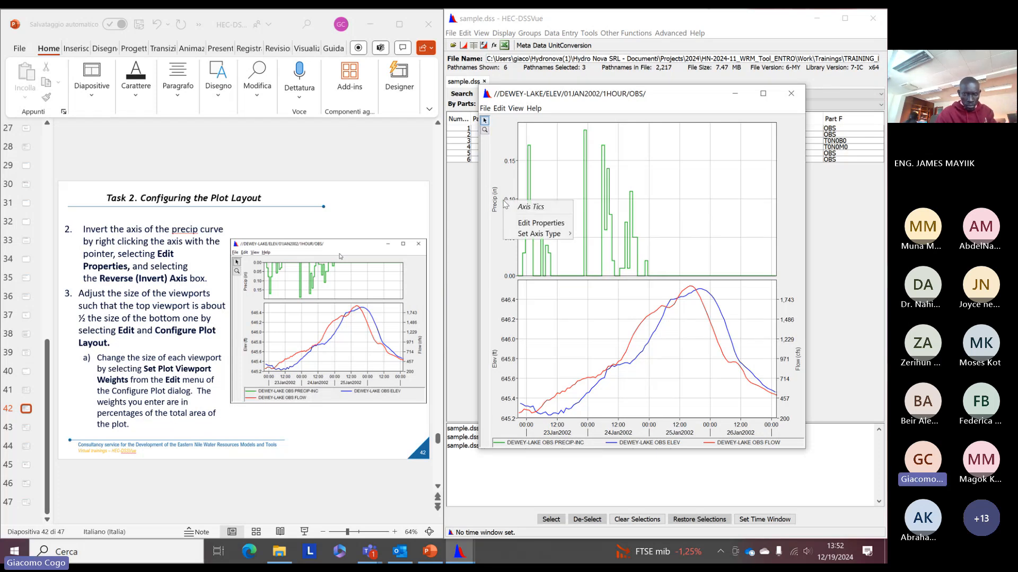
click(485, 122)
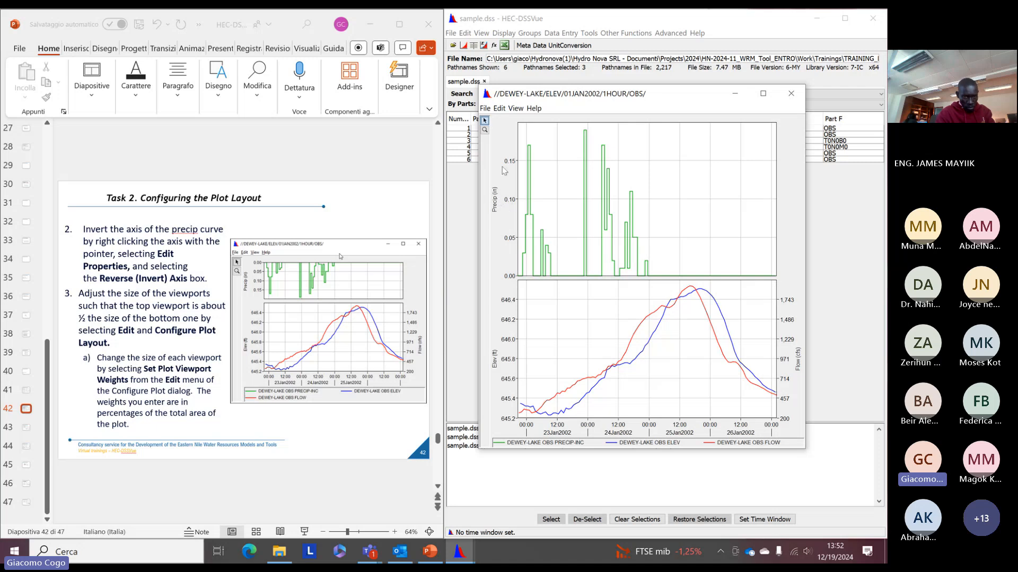
right_click(503, 200)
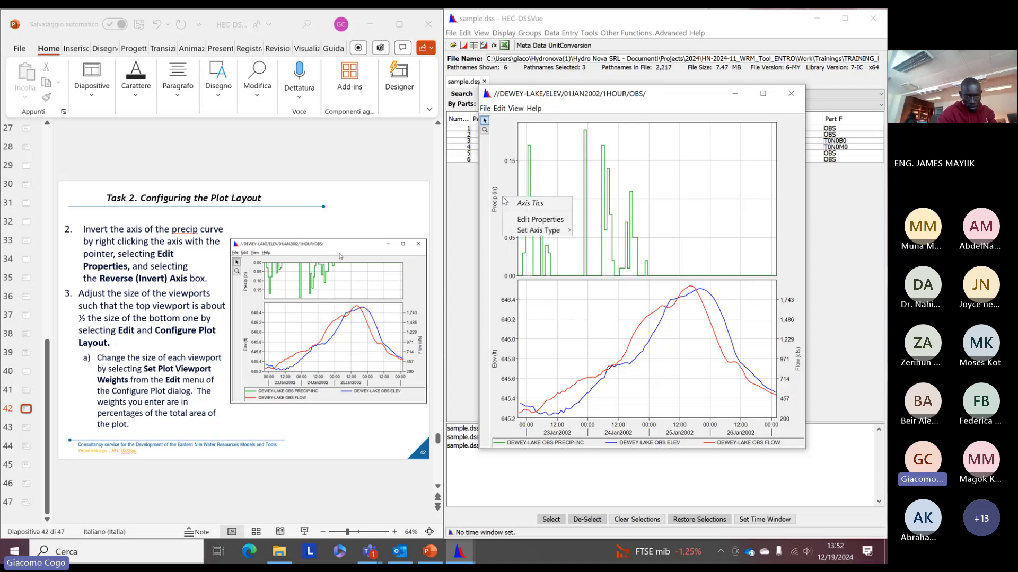
click(551, 222)
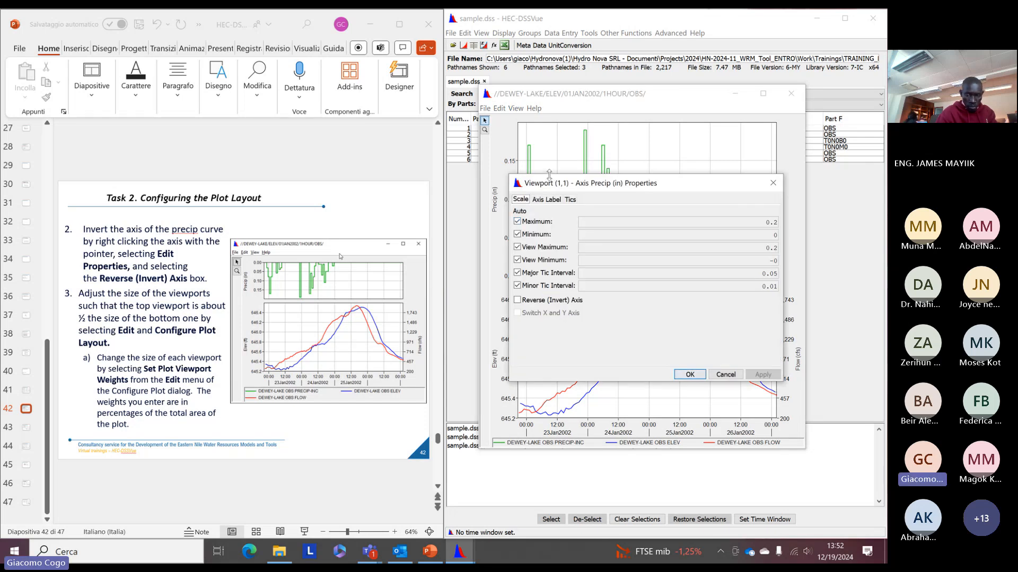
drag(550, 183, 575, 182)
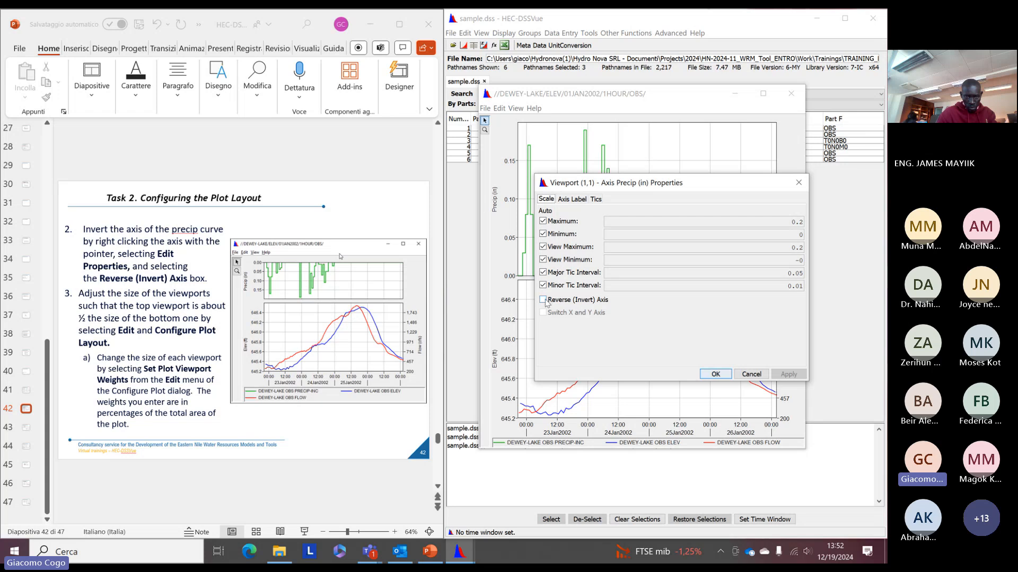
click(544, 300)
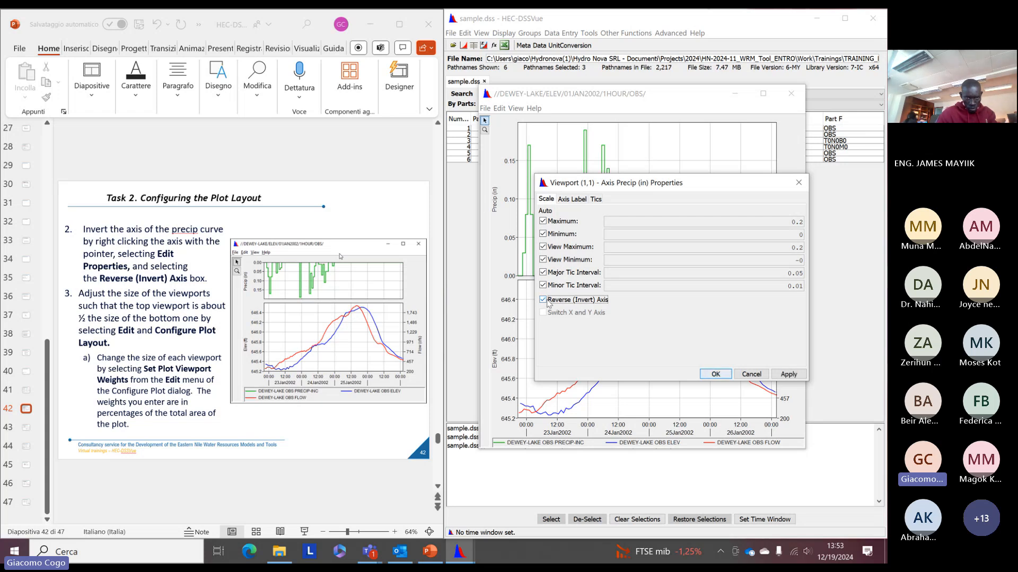
click(786, 375)
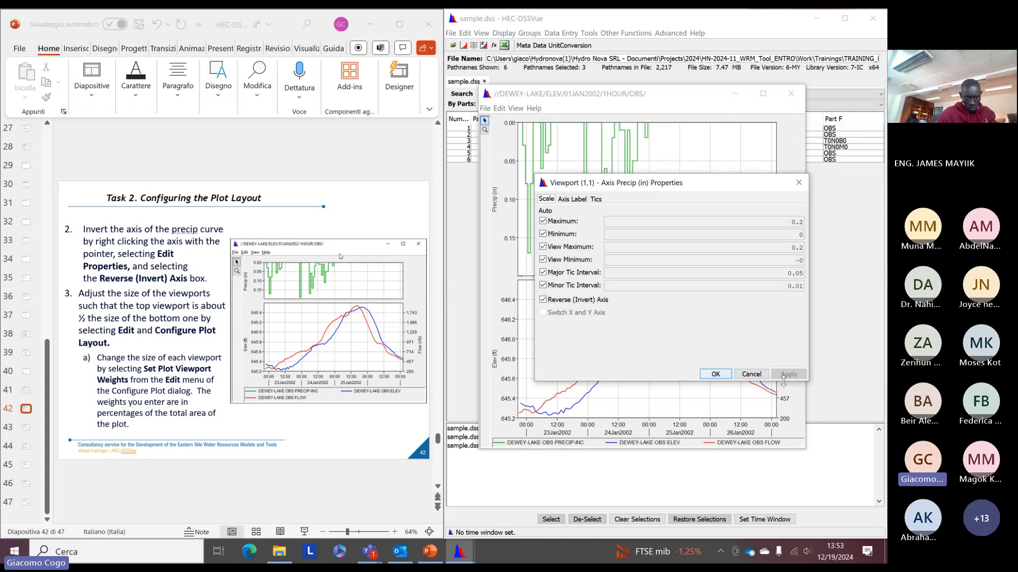
drag(662, 183, 712, 293)
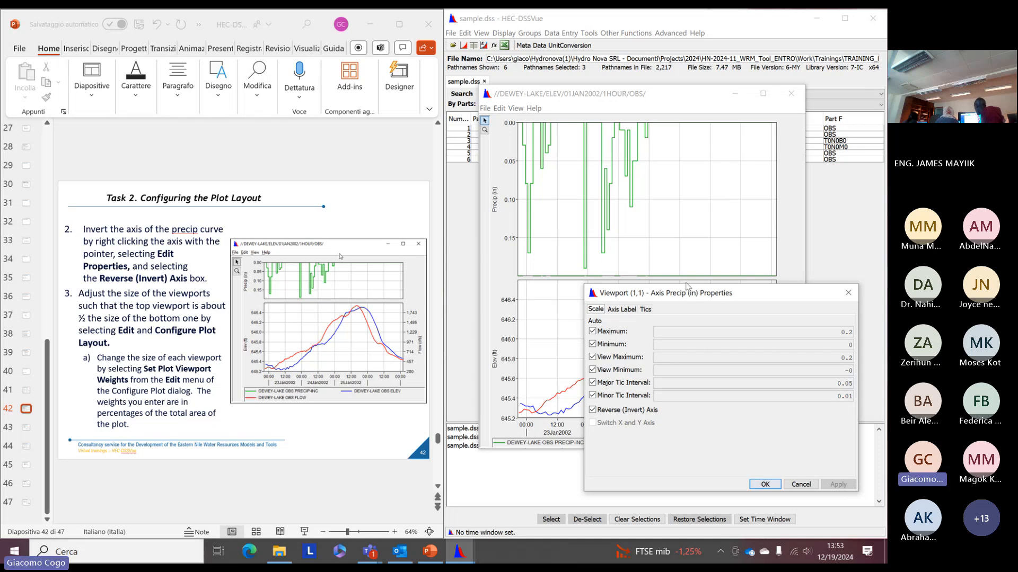
drag(687, 286, 676, 257)
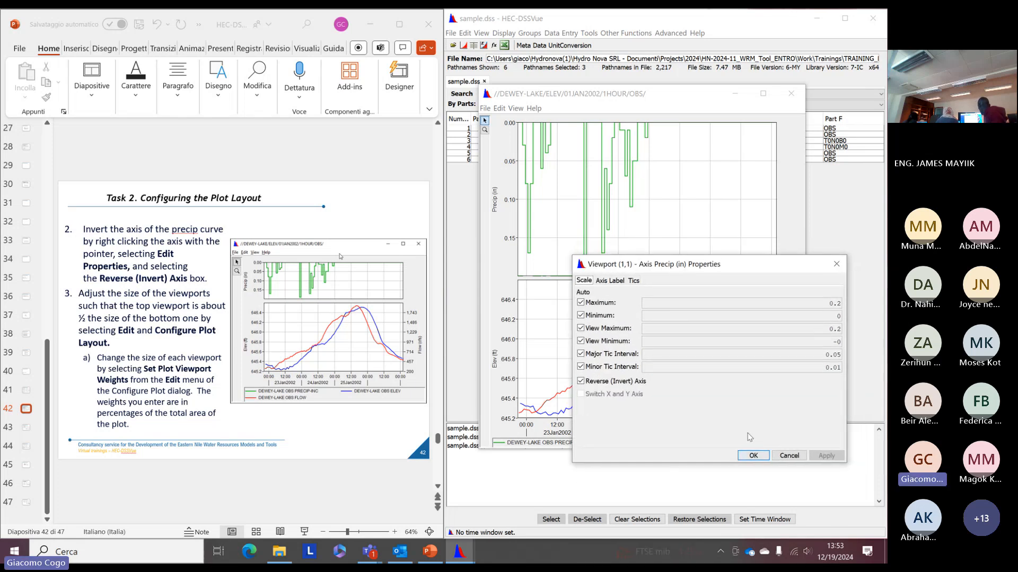
click(752, 455)
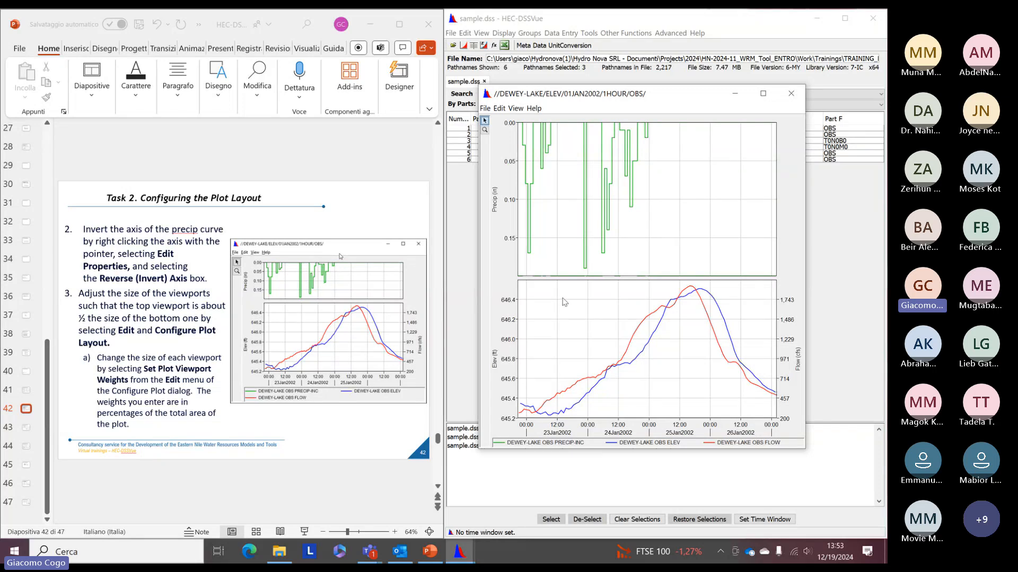
Set the plot viewport weights to 25% for the precipitation viewport and 75% for the elevation and flow viewport, and accept the layout
click(500, 108)
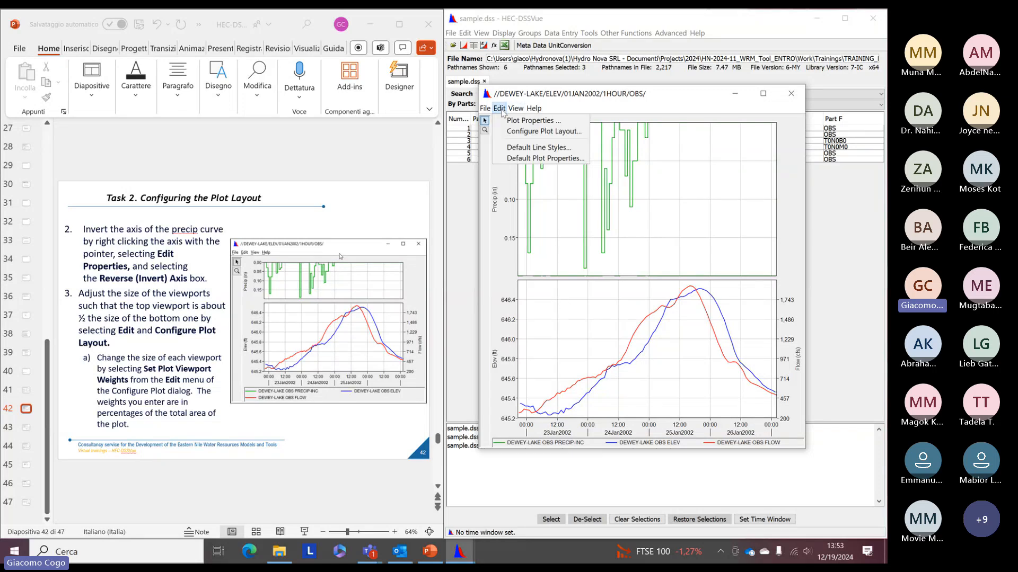
click(532, 131)
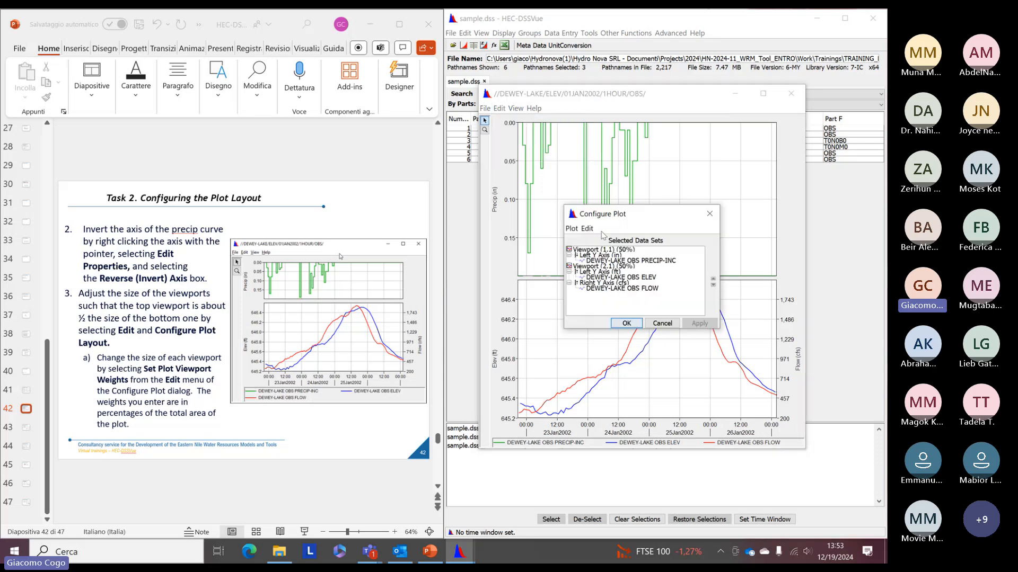
drag(594, 218, 629, 200)
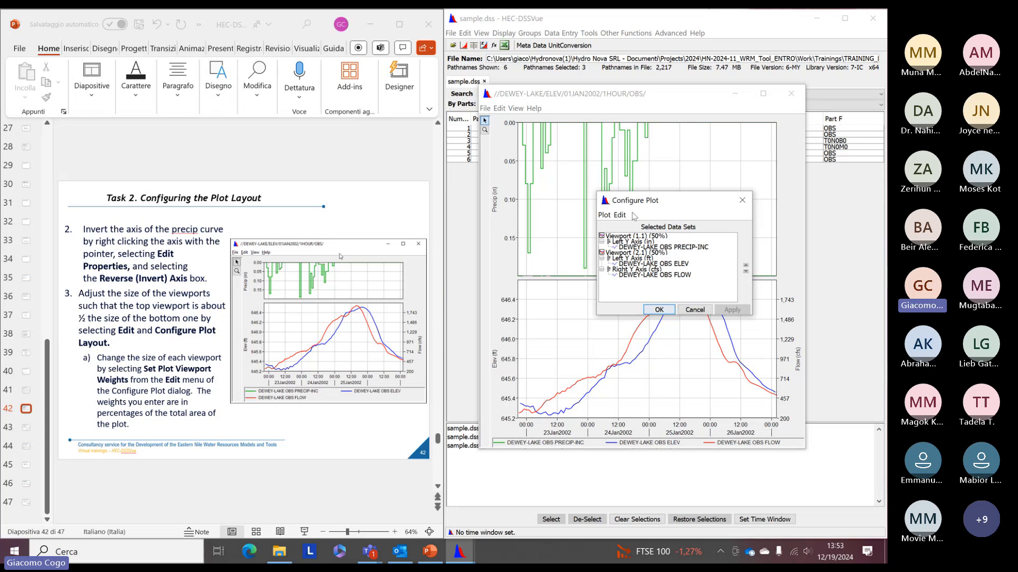
drag(633, 203, 652, 221)
click(644, 254)
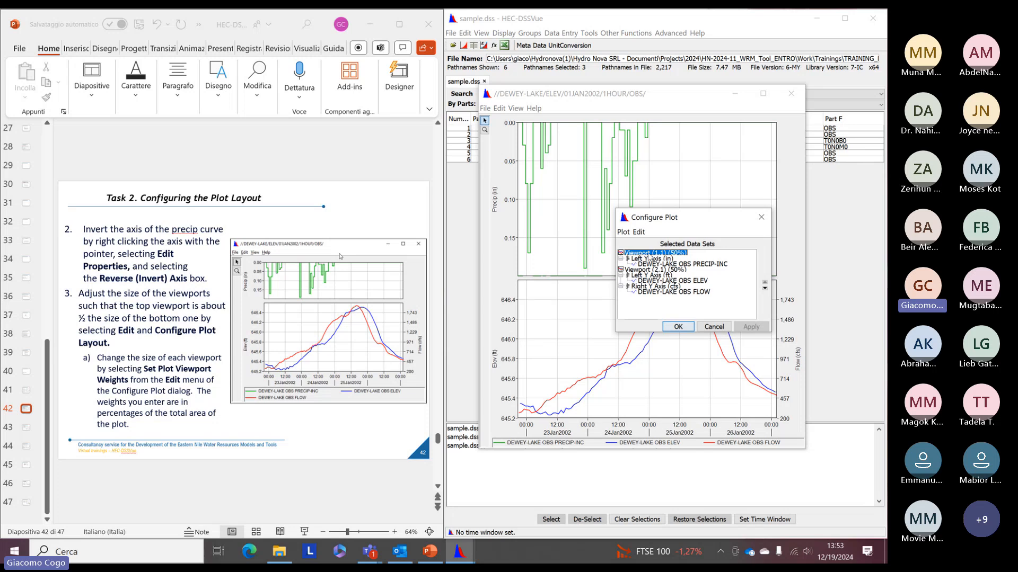
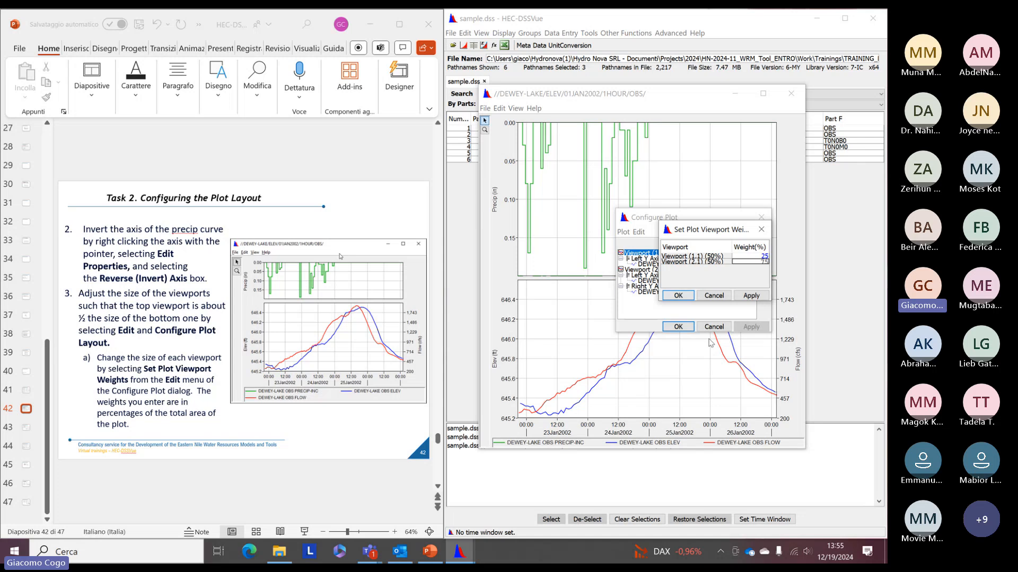
click(747, 296)
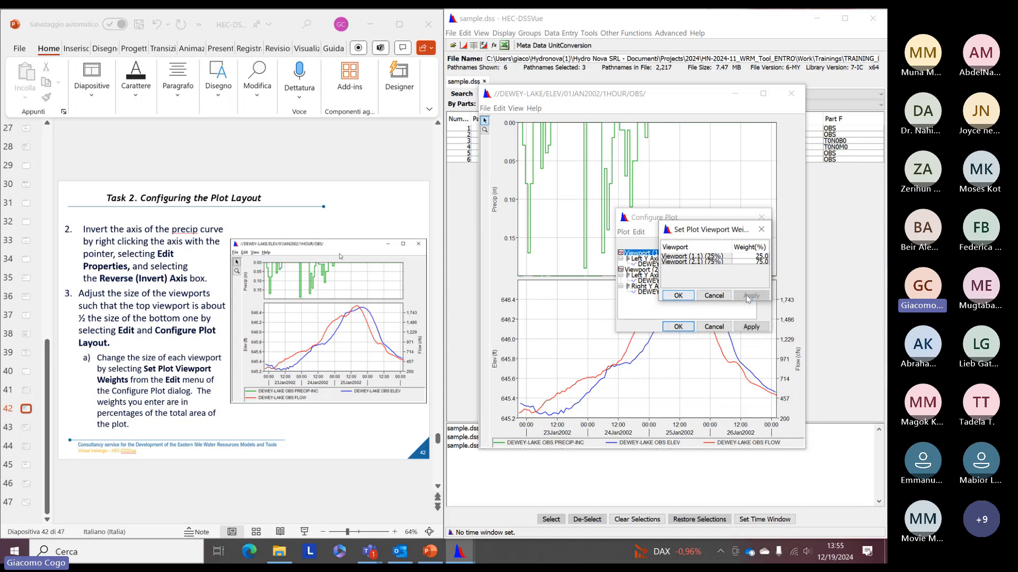
click(681, 296)
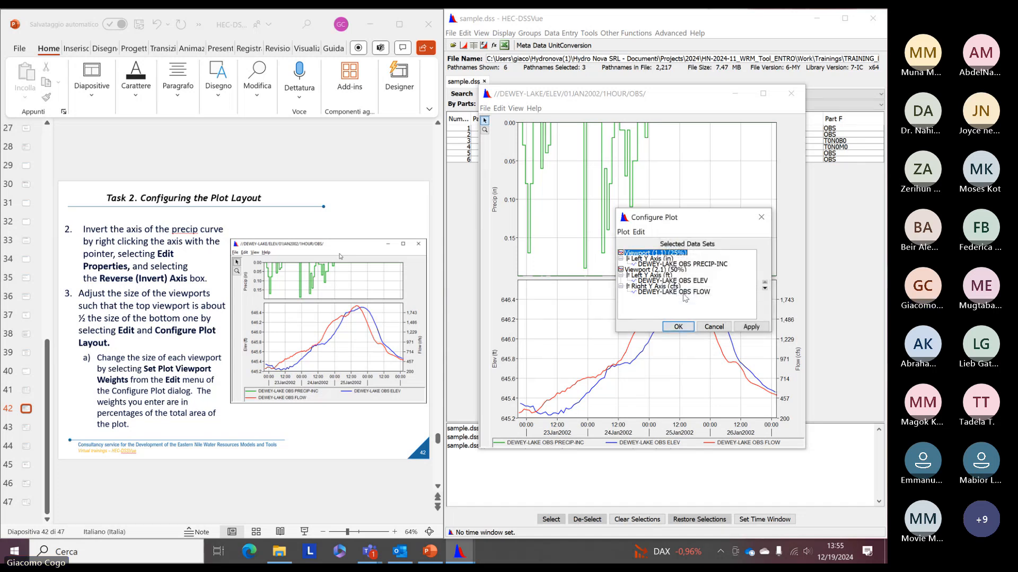
click(751, 327)
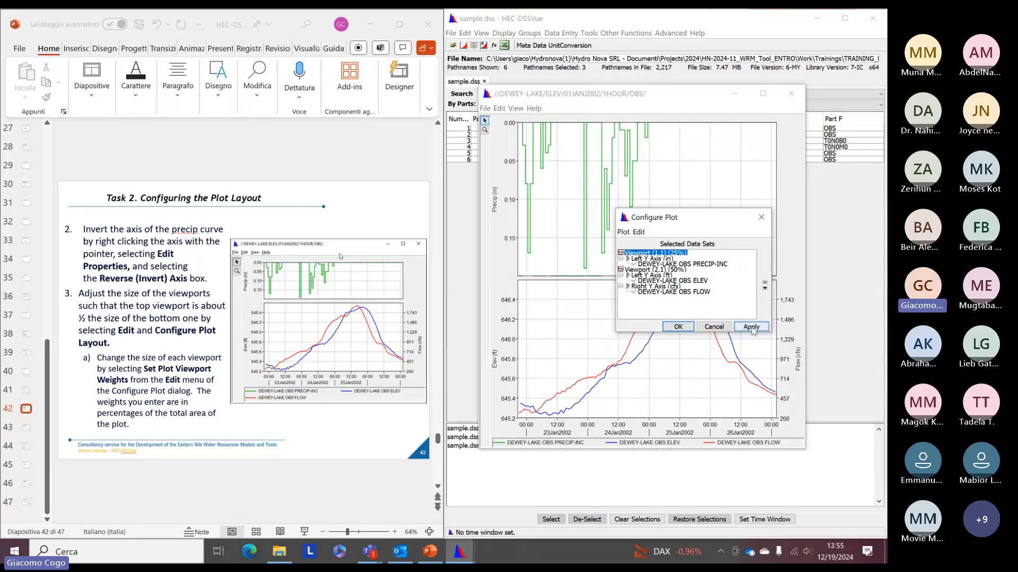
click(678, 327)
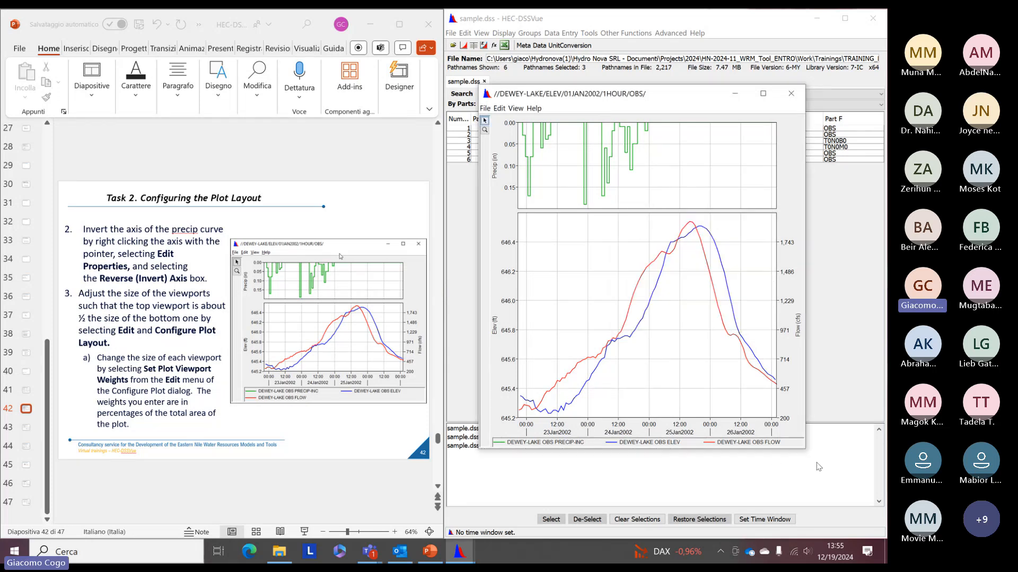
Enlarge the plot window slightly and advance the slides to the Task 2 instructions on adjusting the Y-axis ranges
drag(805, 448, 845, 484)
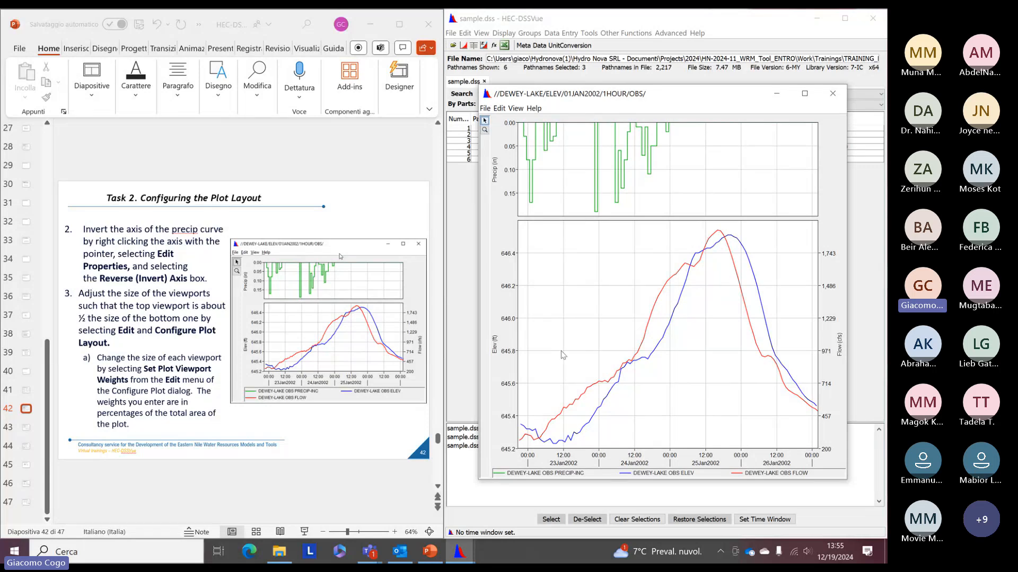
click(327, 426)
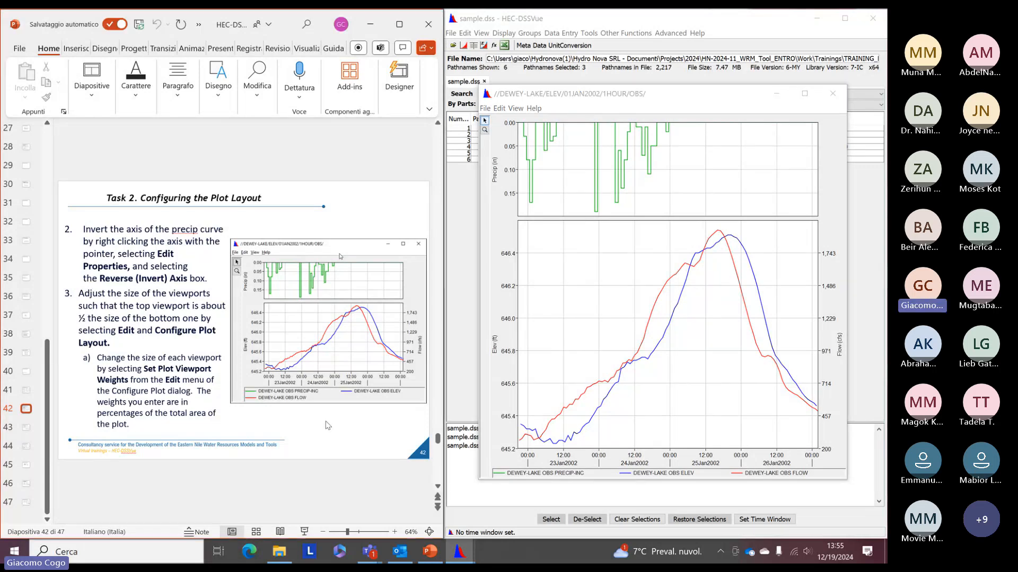
scroll(328, 426, down, 1)
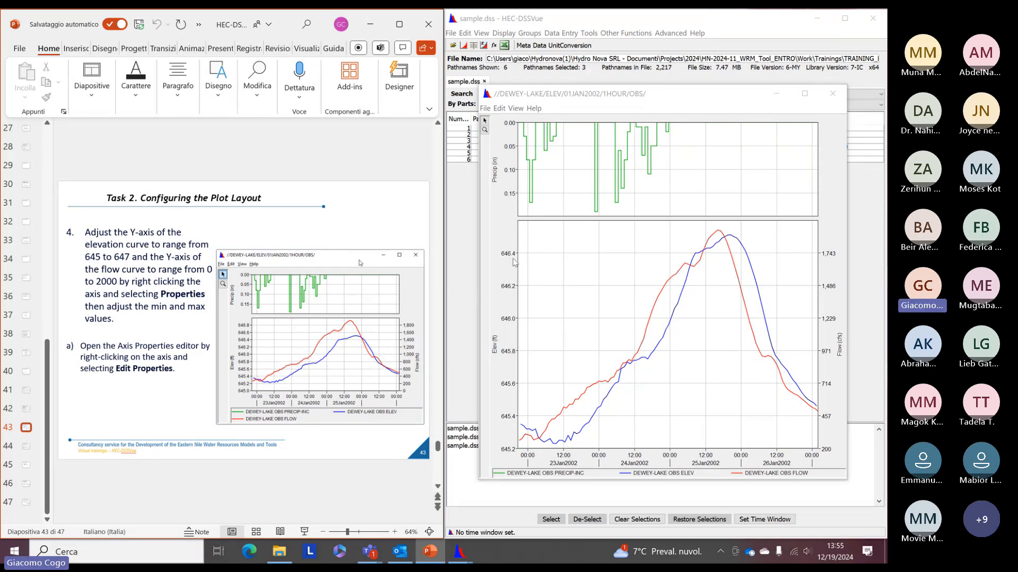
Open the elevation axis properties and turn off automatic scaling for both the maximum and the minimum
click(506, 286)
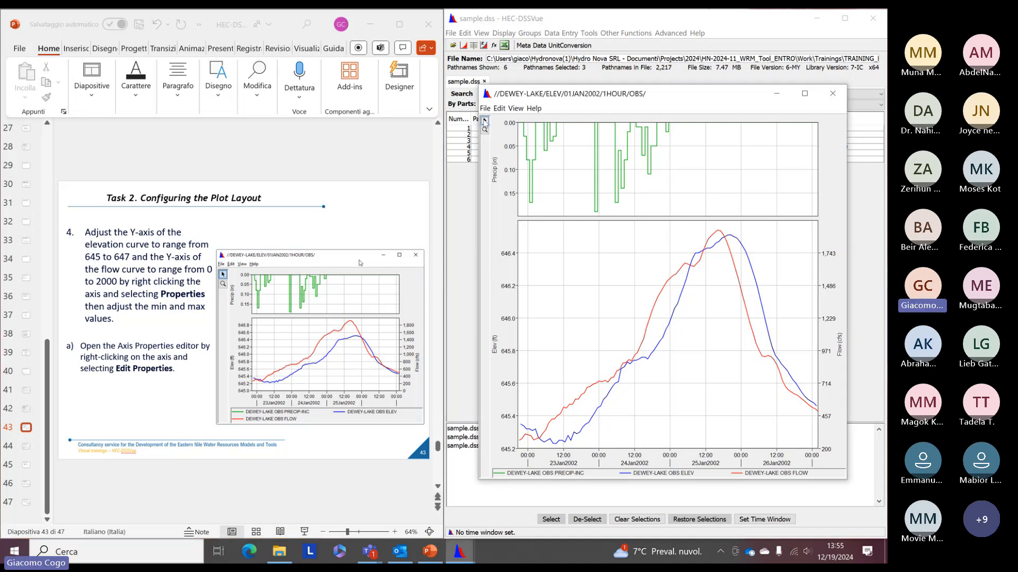
right_click(508, 321)
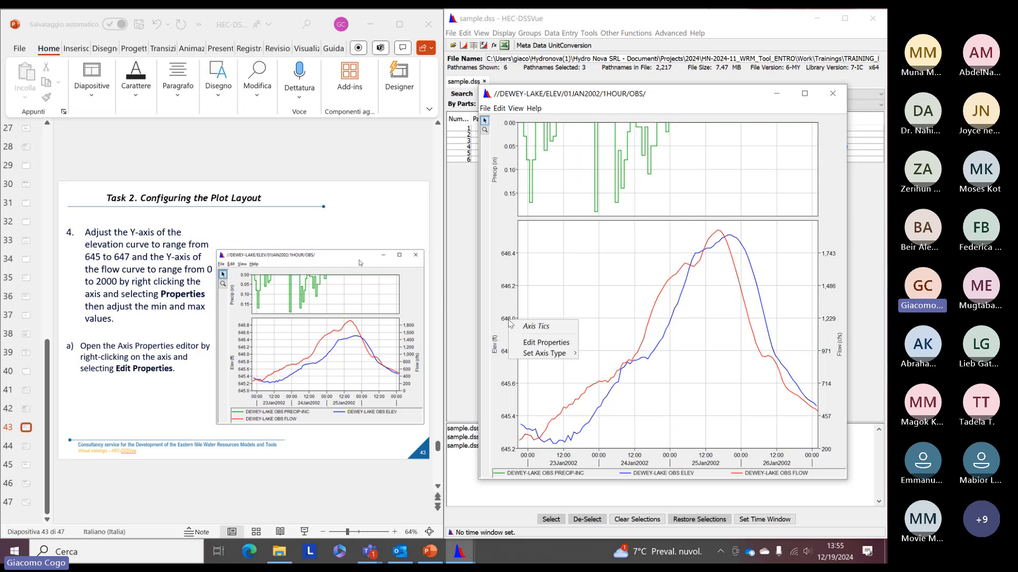
click(543, 344)
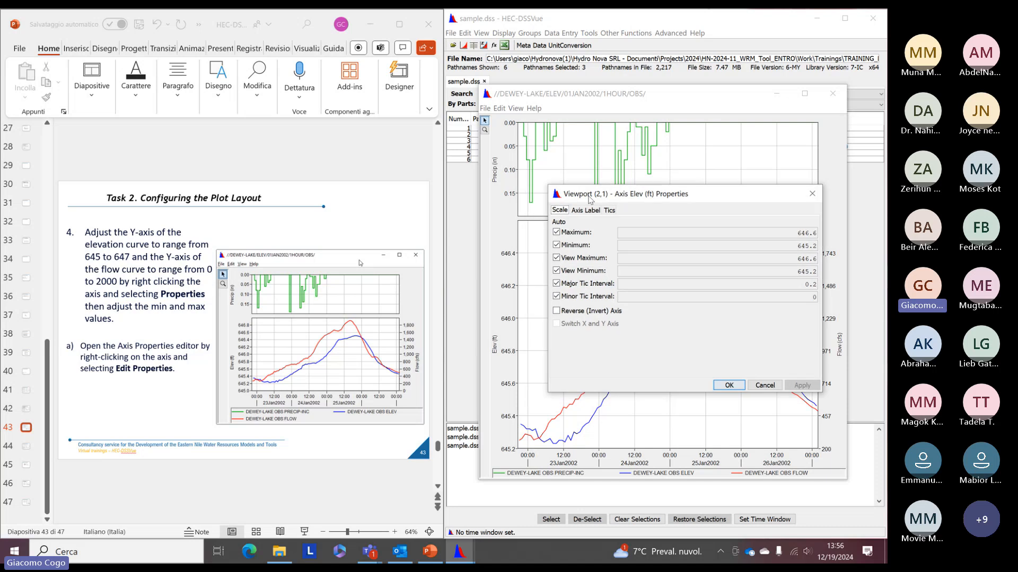
click(568, 234)
click(563, 245)
click(567, 233)
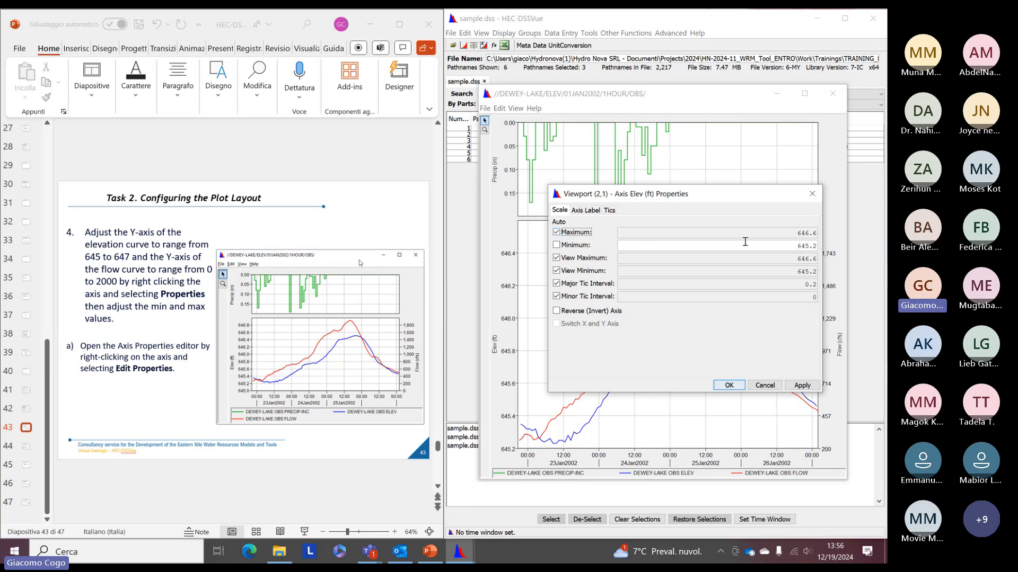
click(556, 233)
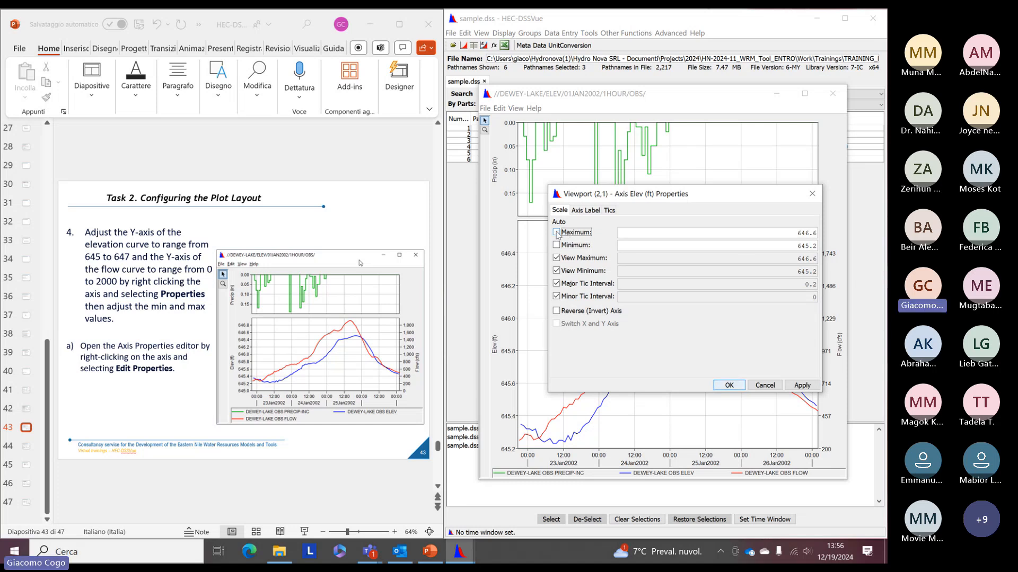
Set the elevation axis maximum to 647 and minimum to 645, apply the range and close the properties
double_click(772, 239)
text(647)
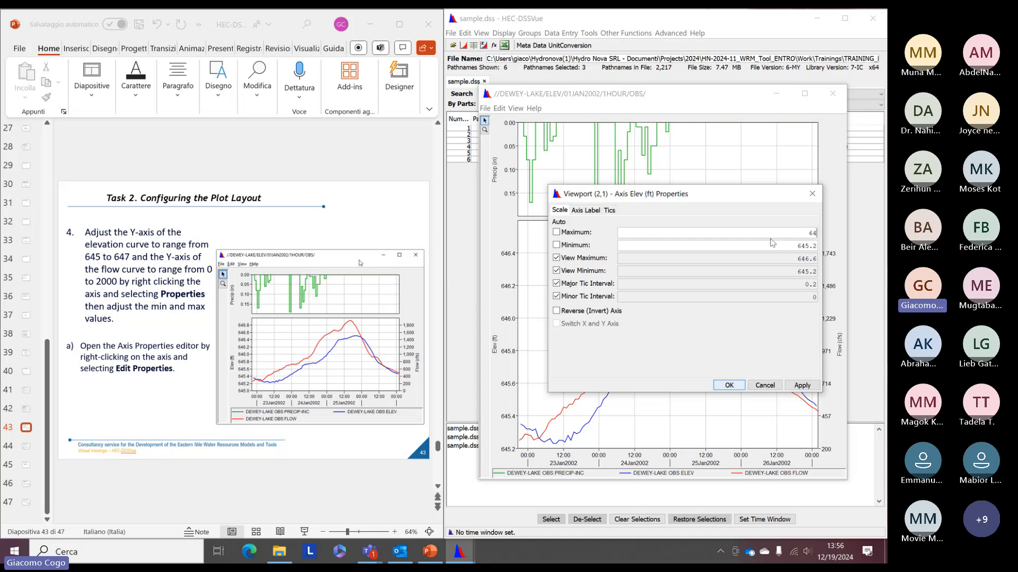
double_click(806, 246)
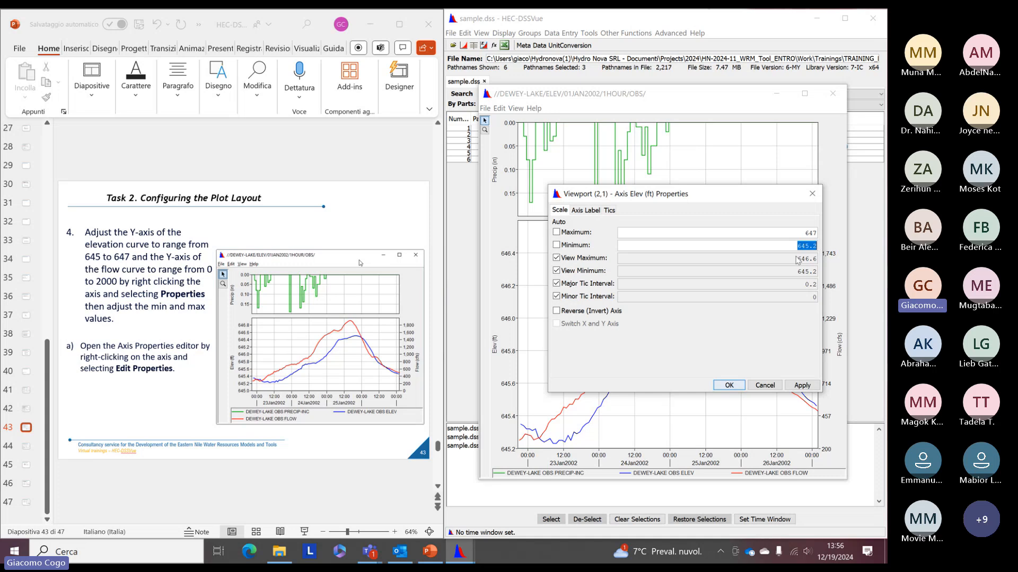
text(645)
click(796, 388)
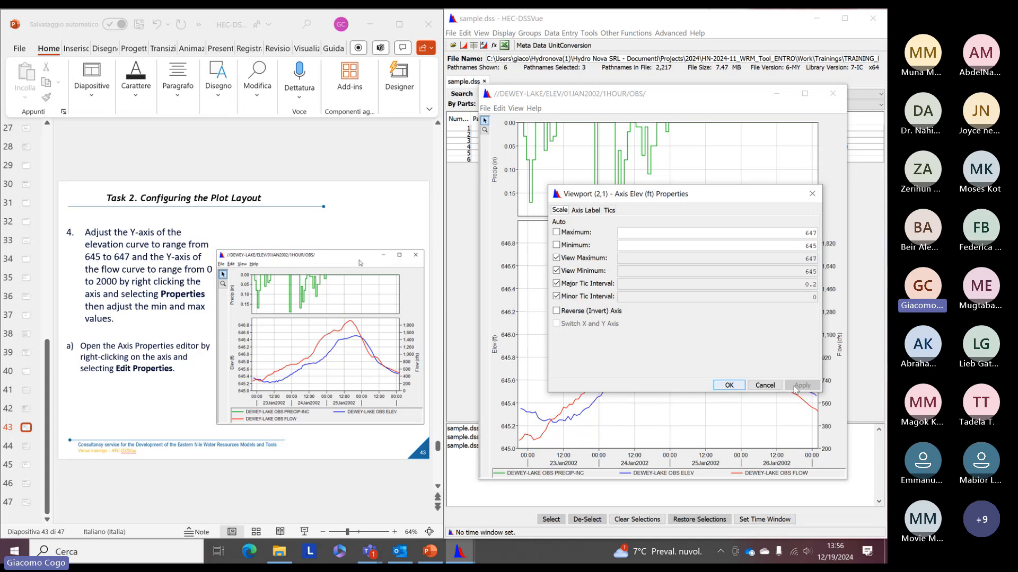
drag(632, 194, 652, 195)
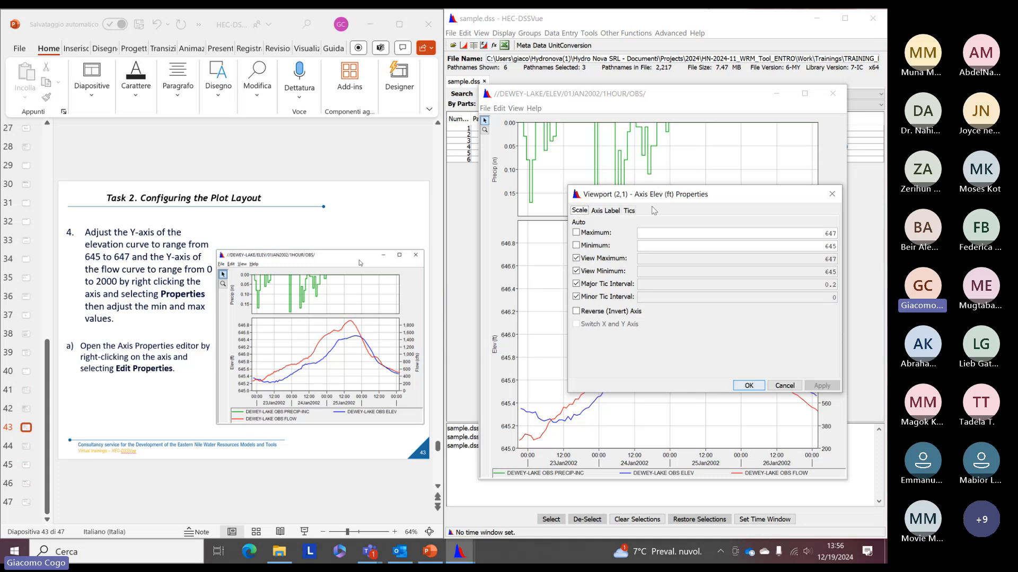
click(748, 386)
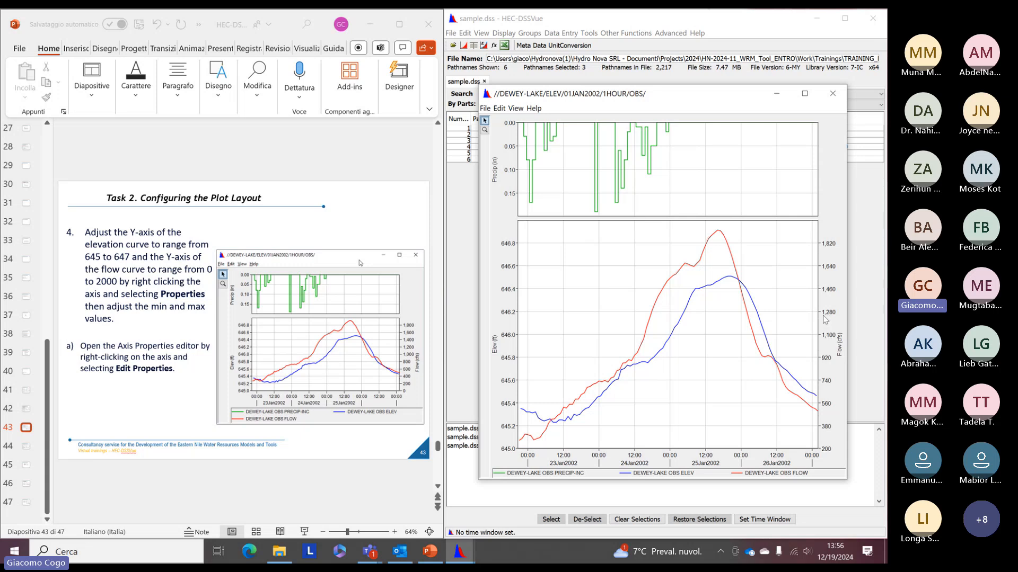
Turn off automatic scaling for the flow axis maximum and minimum, set the minimum to 0, apply and close the properties
right_click(824, 317)
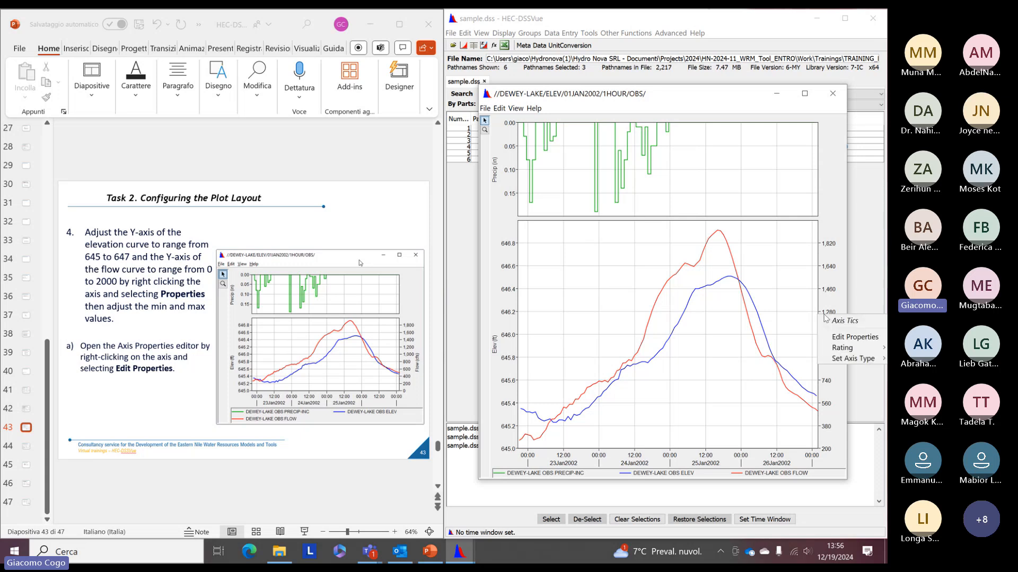
click(853, 337)
click(538, 236)
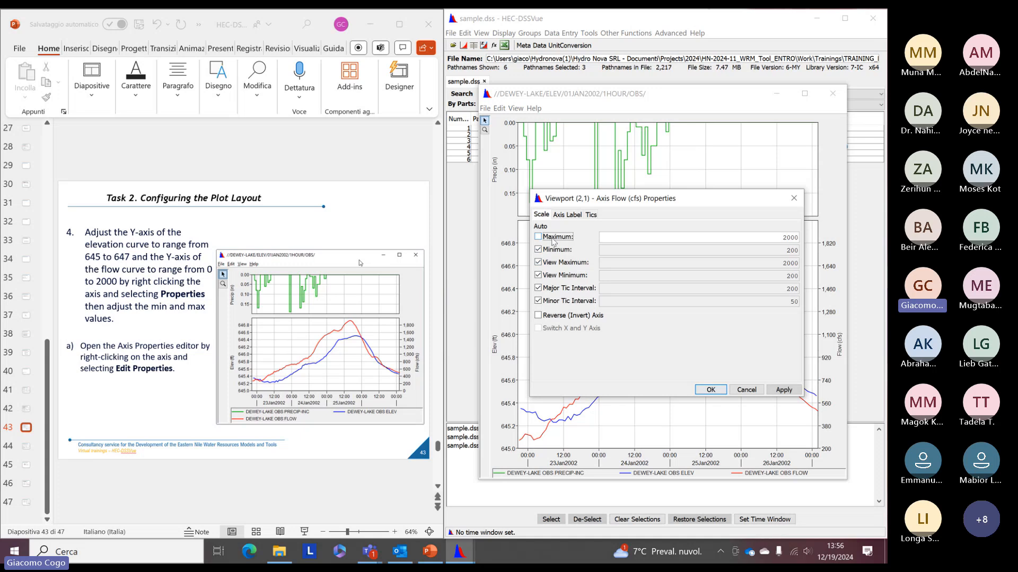
click(538, 249)
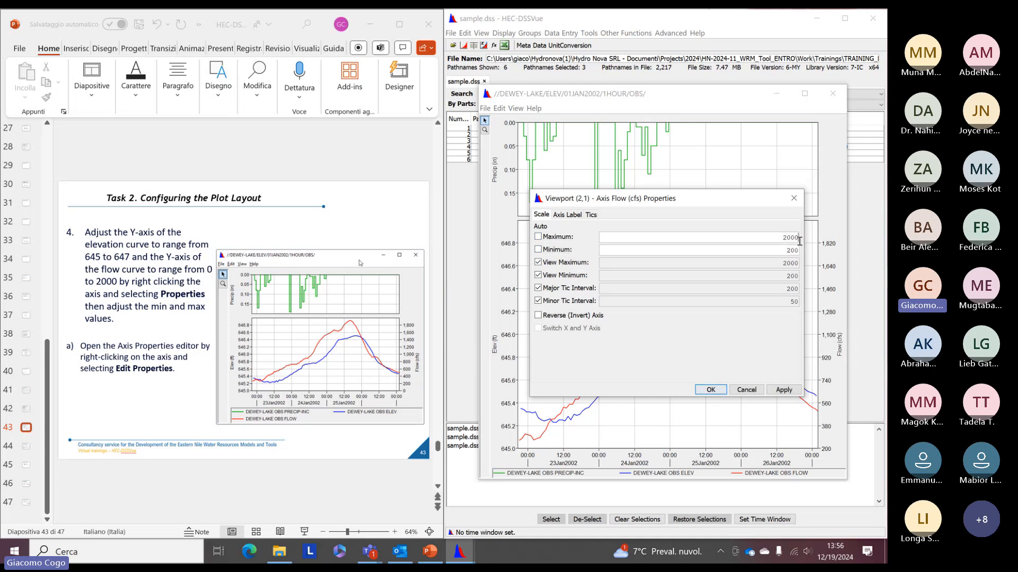
double_click(783, 250)
text(0)
click(783, 389)
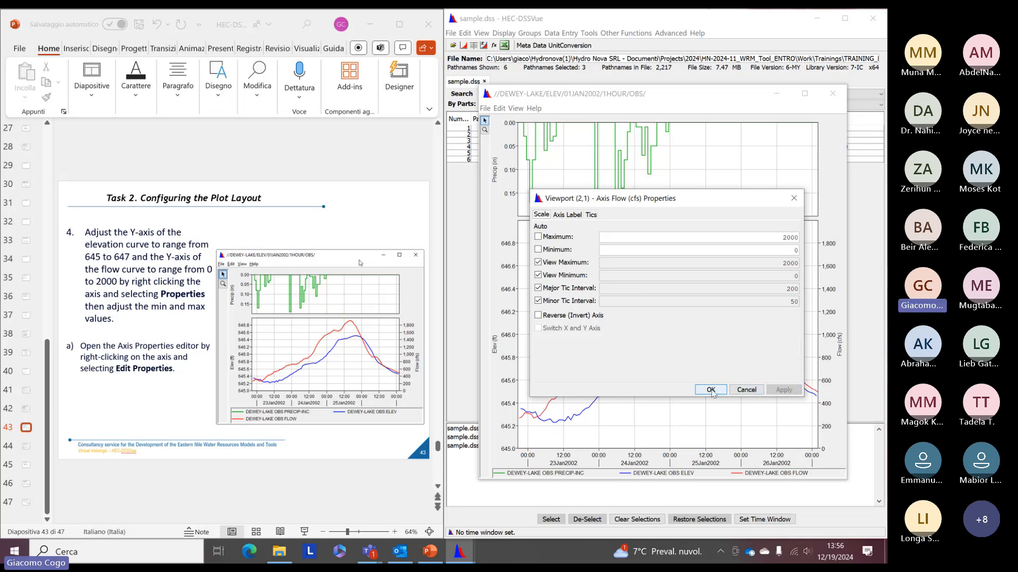
click(711, 390)
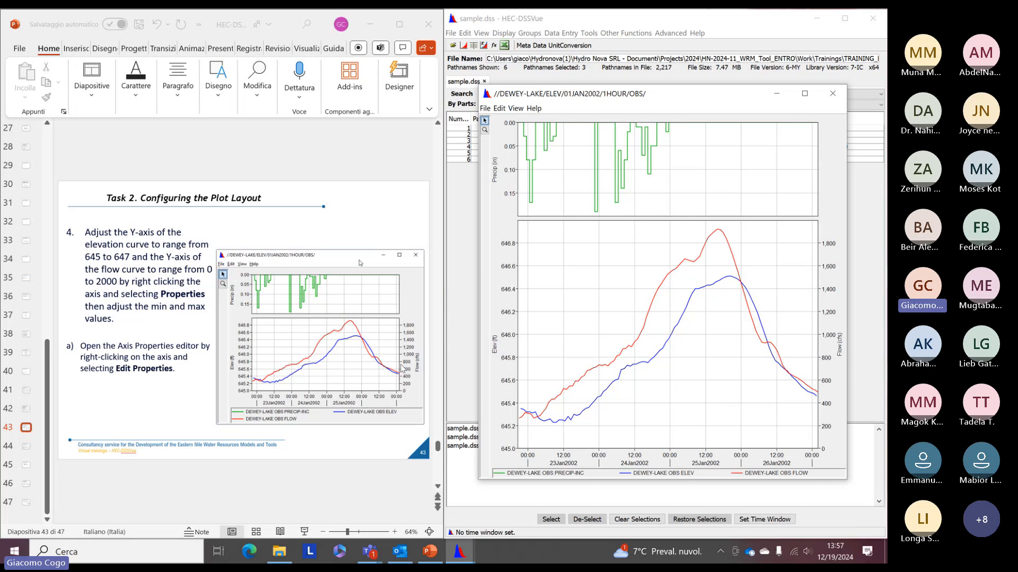
Advance the slides to the precipitation fill instructions, and open the plot's properties at the precipitation curve's style settings
click(185, 406)
scroll(185, 405, down, 1)
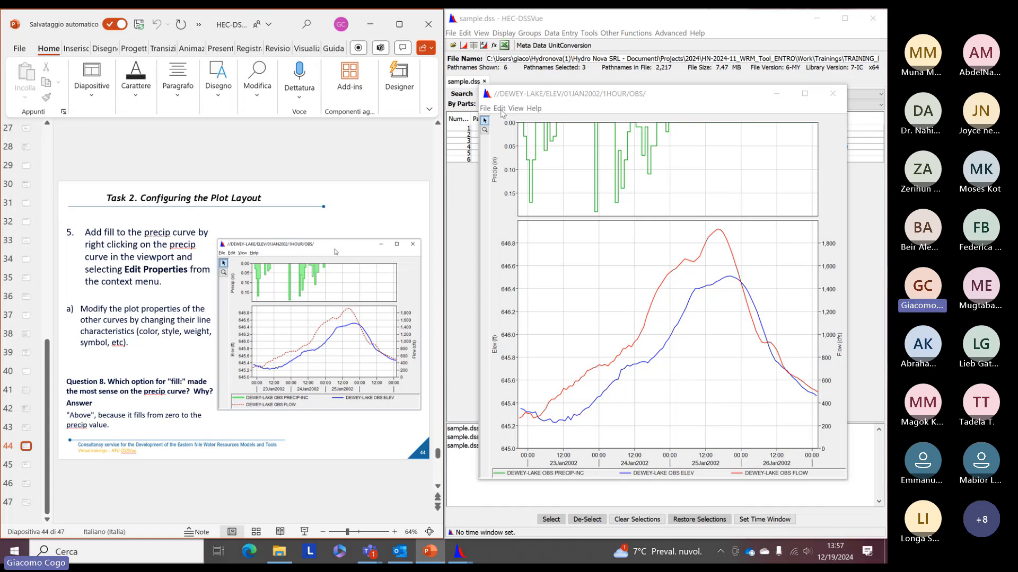
click(499, 108)
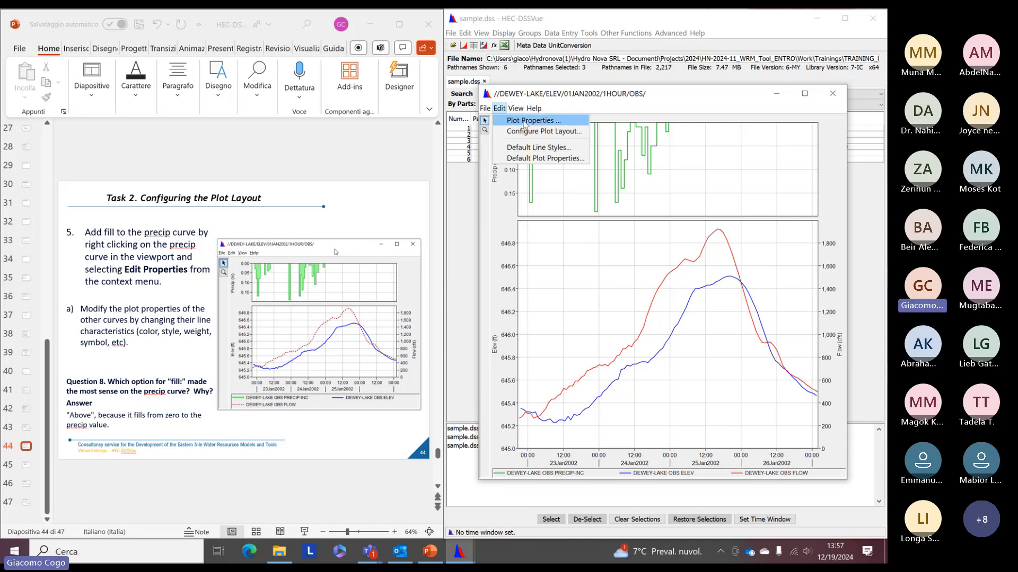
click(524, 125)
drag(564, 185, 527, 243)
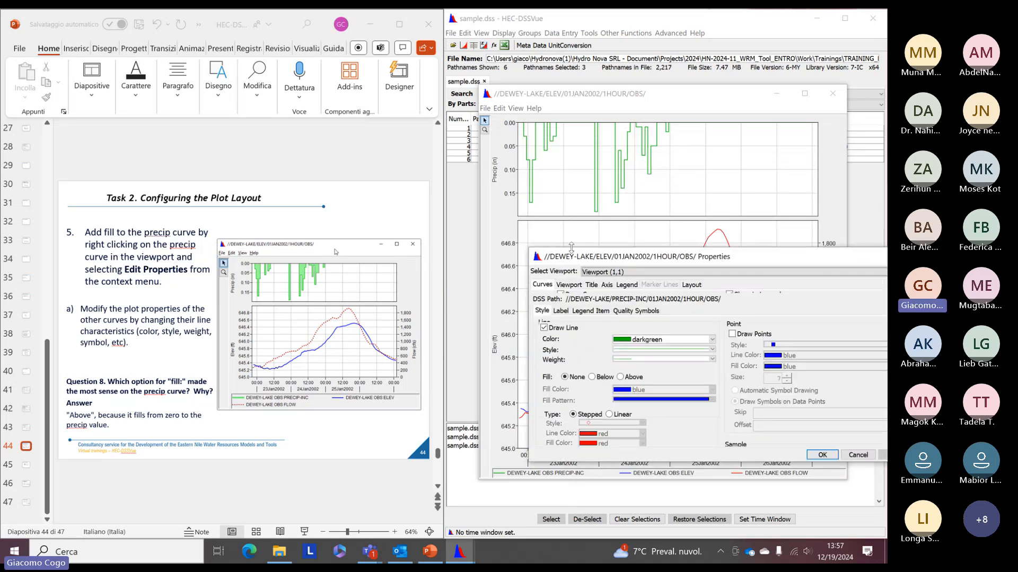
drag(588, 254, 608, 174)
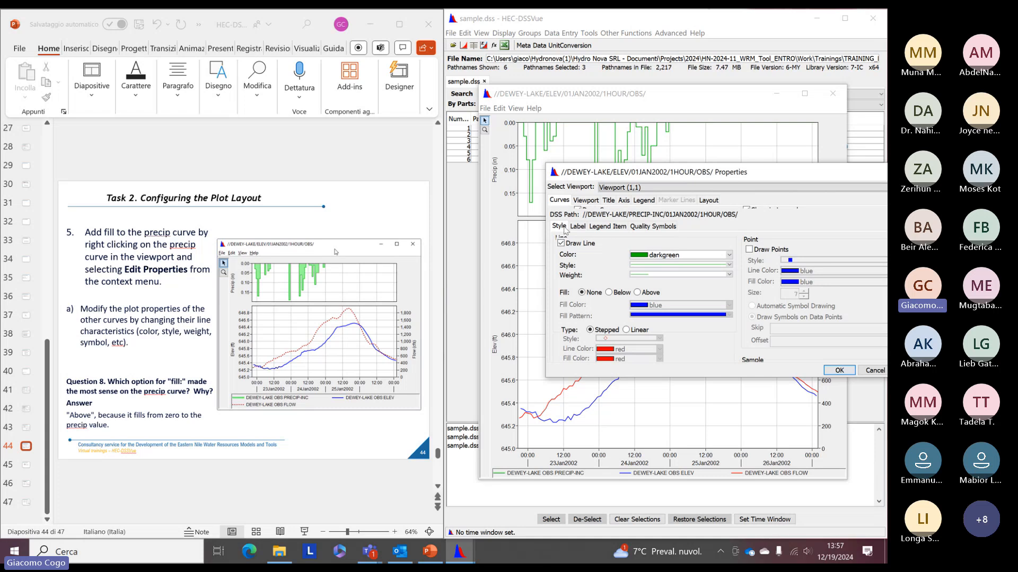
Fill the precipitation curve with the Above option in lightgreen, apply it and close the plot properties
click(638, 293)
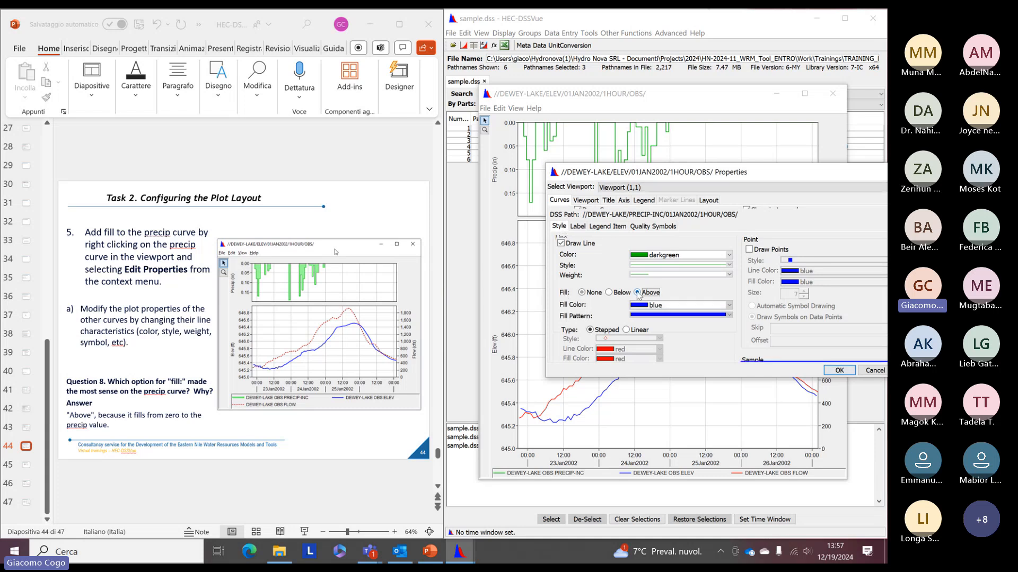
click(729, 306)
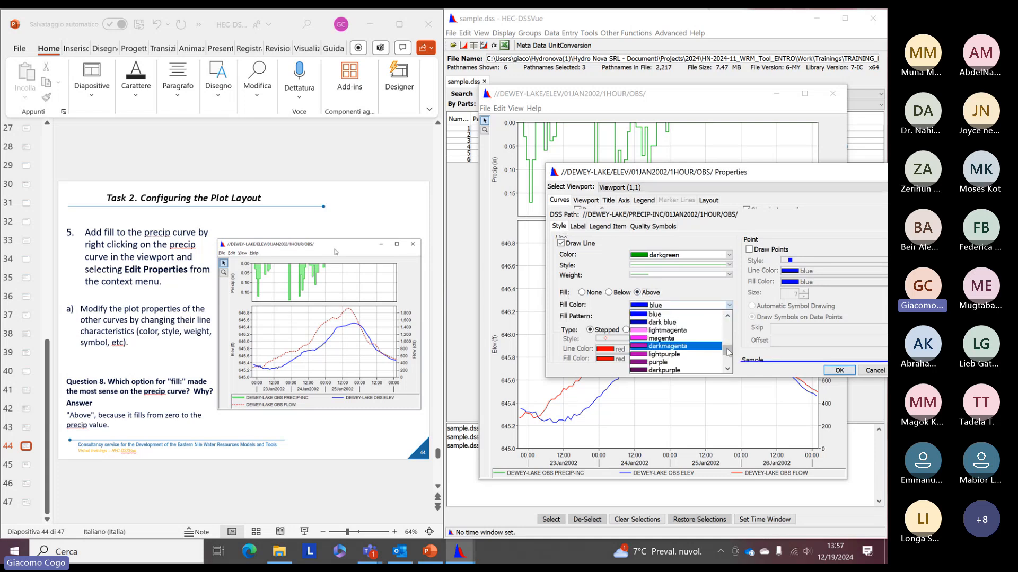
scroll(728, 344, up, 1)
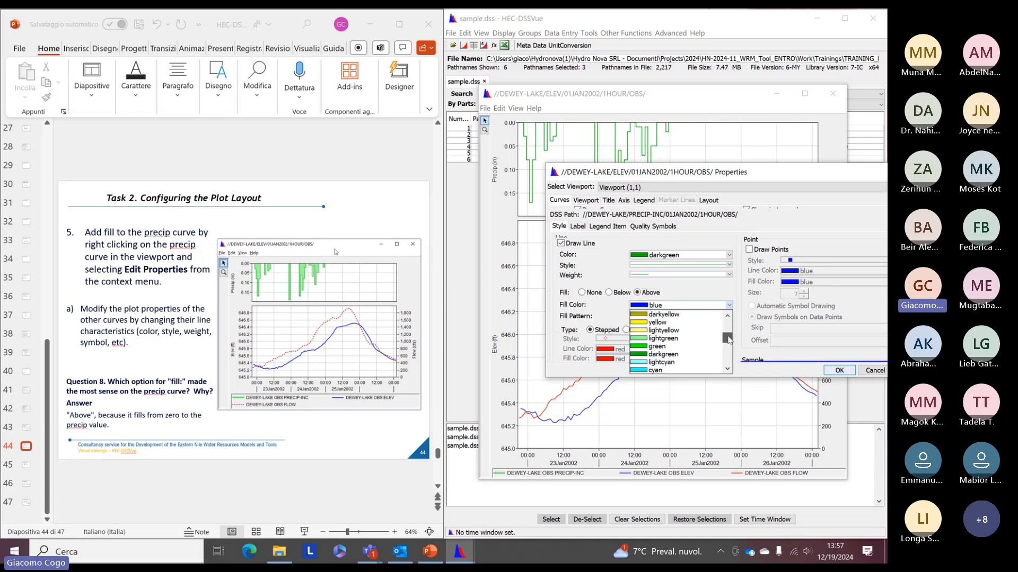
click(683, 339)
drag(689, 172, 516, 209)
click(740, 408)
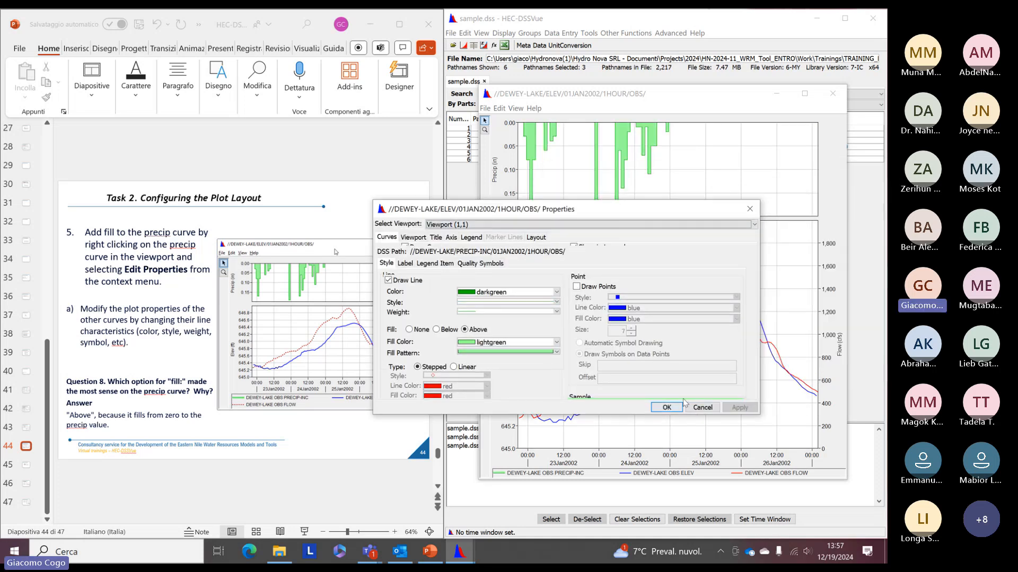
click(666, 408)
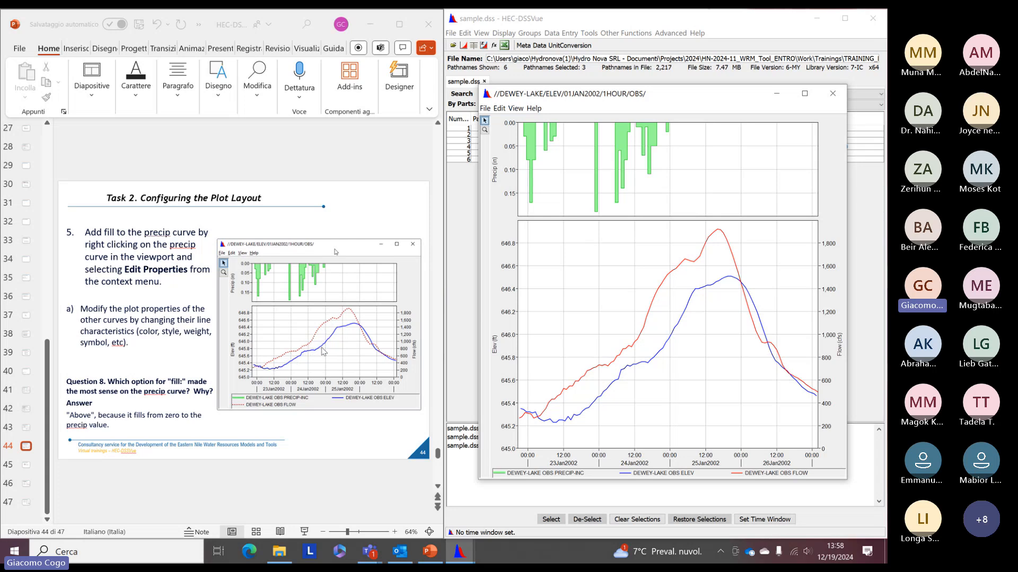
Advance the slides to the save-template instructions, and shrink and reposition the plot window over the record list
click(251, 428)
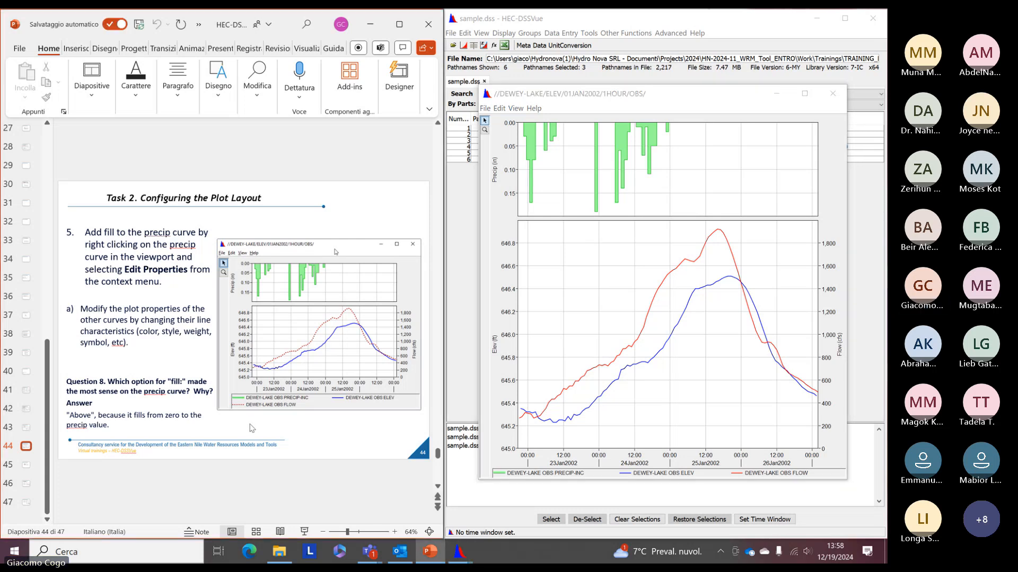
scroll(251, 428, down, 1)
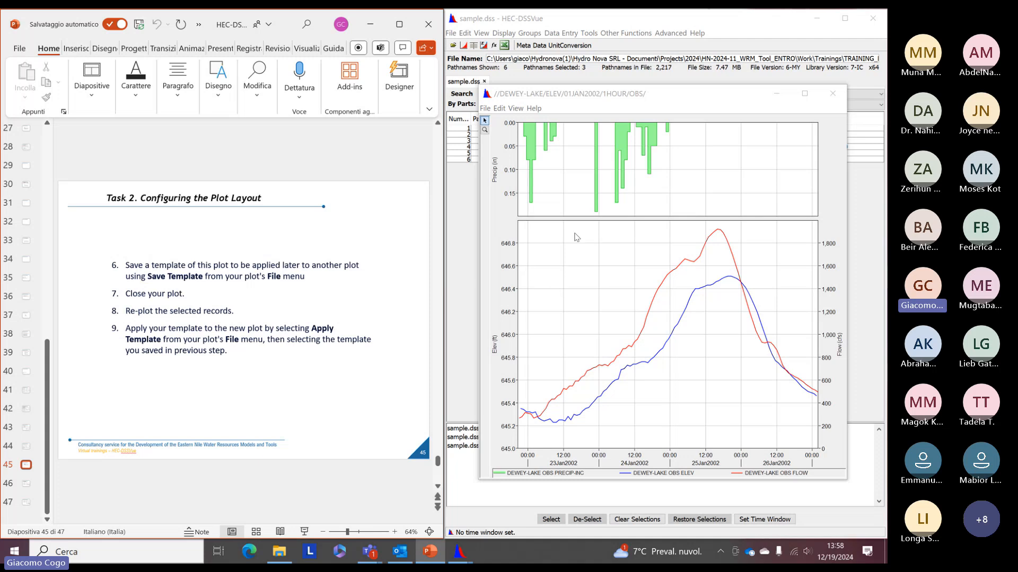
drag(577, 95, 595, 136)
drag(502, 129, 543, 154)
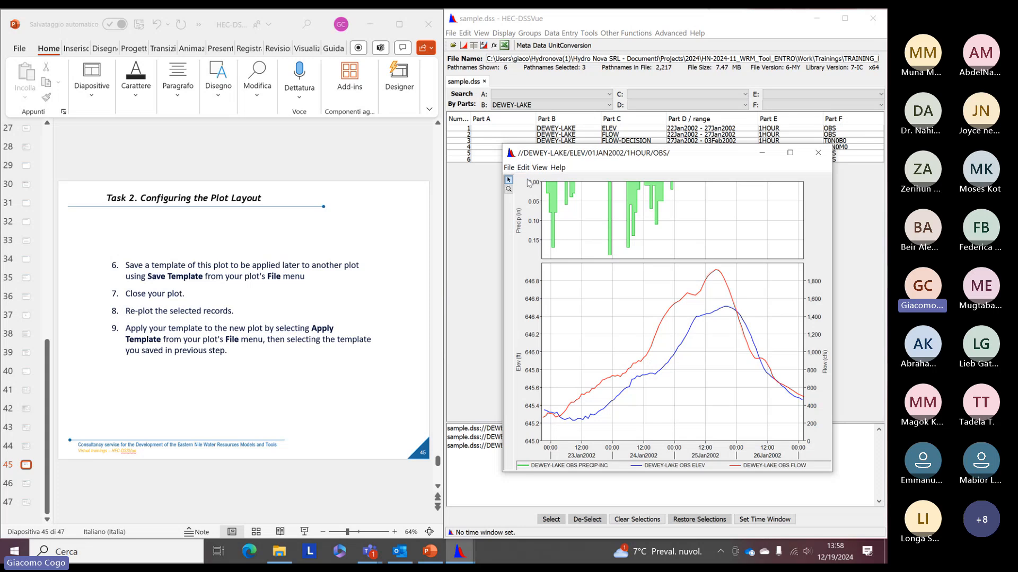
drag(694, 159, 675, 150)
Save the plot's layout as a template named Template on the Desktop
click(503, 159)
mouse_move(492, 157)
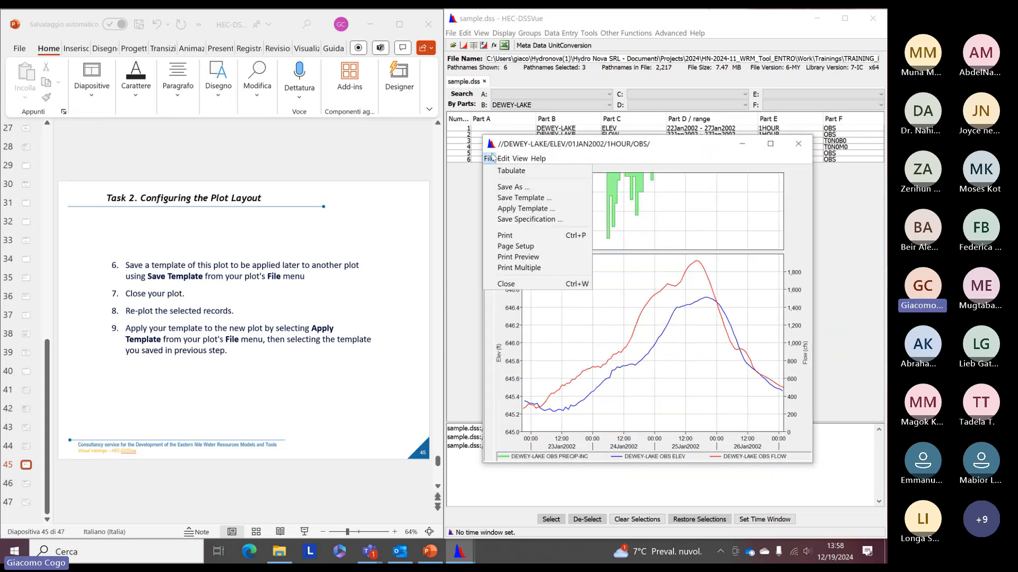
click(526, 199)
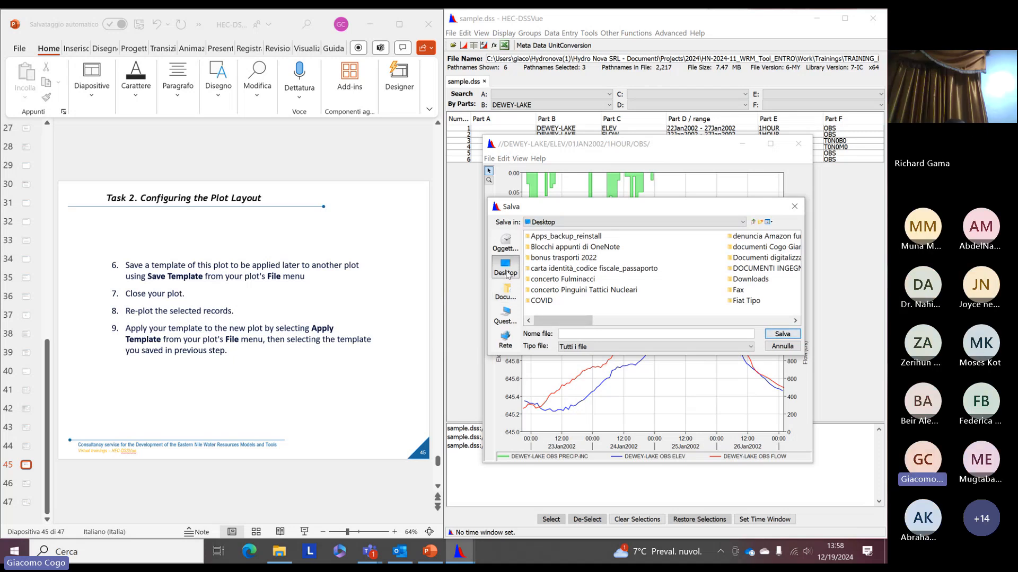
click(505, 267)
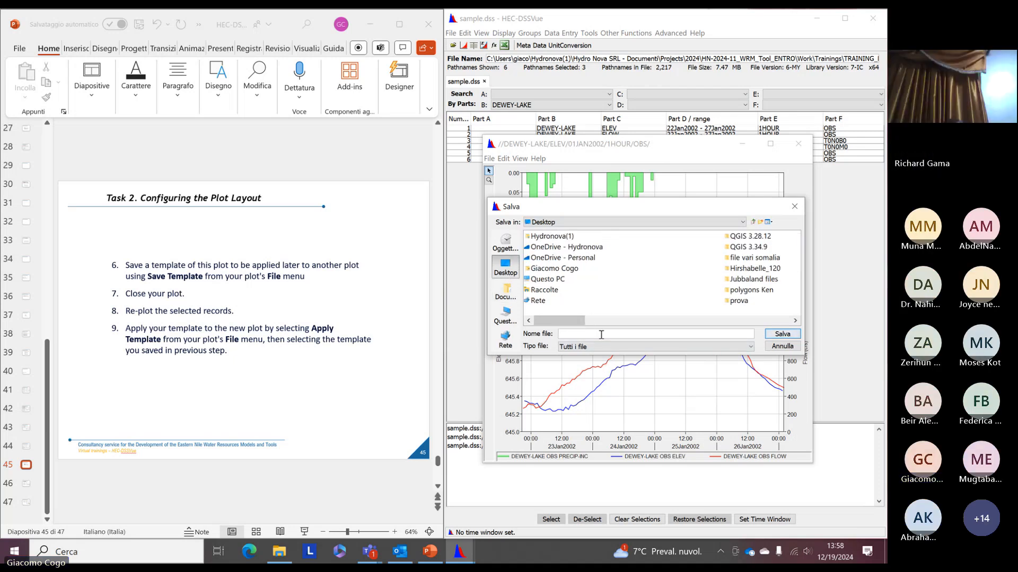
click(601, 335)
text(Ttem)
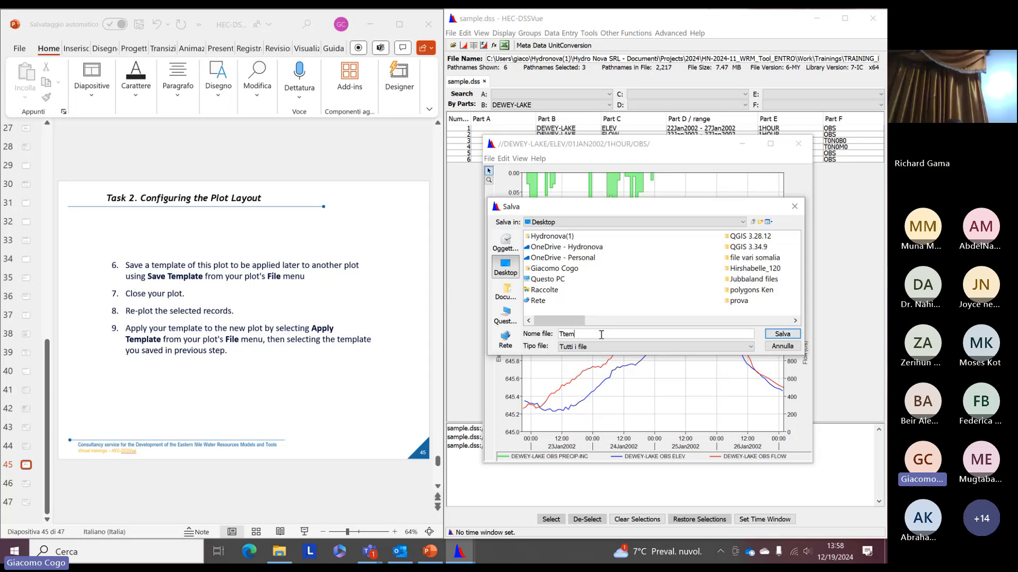
key(BackSpace)
key(BackSpace)
key(BackSpace)
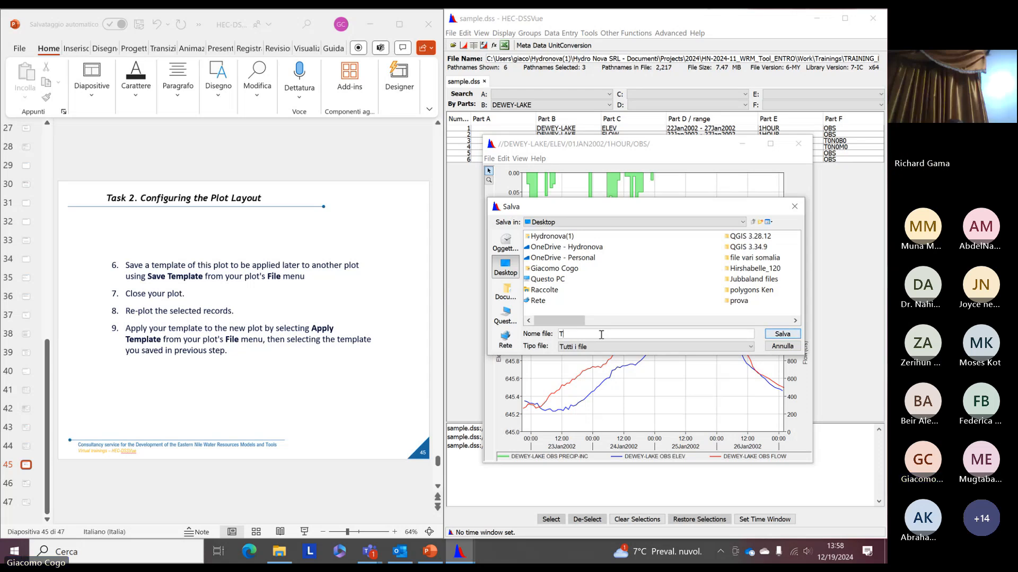
text(emplate)
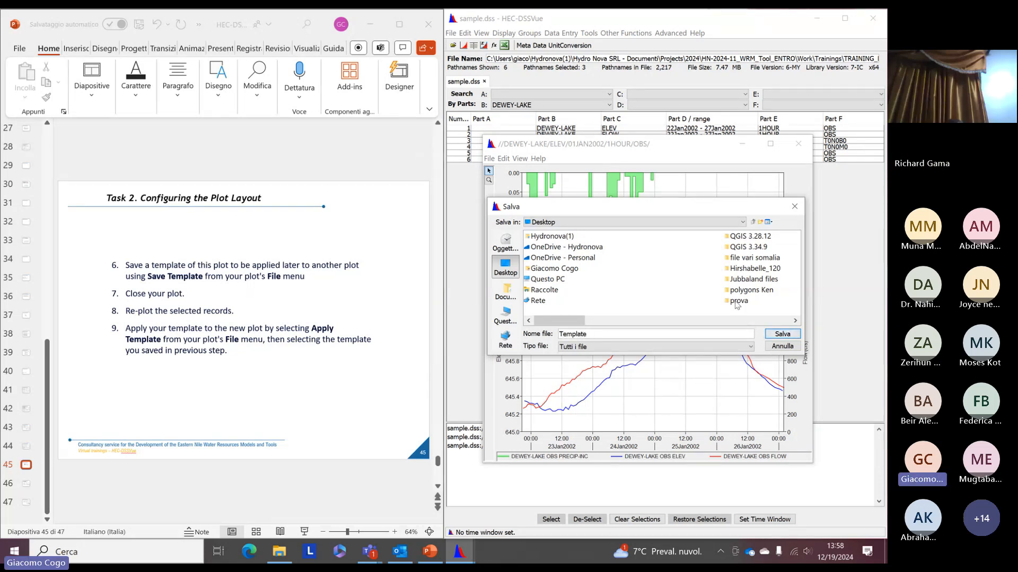
click(773, 335)
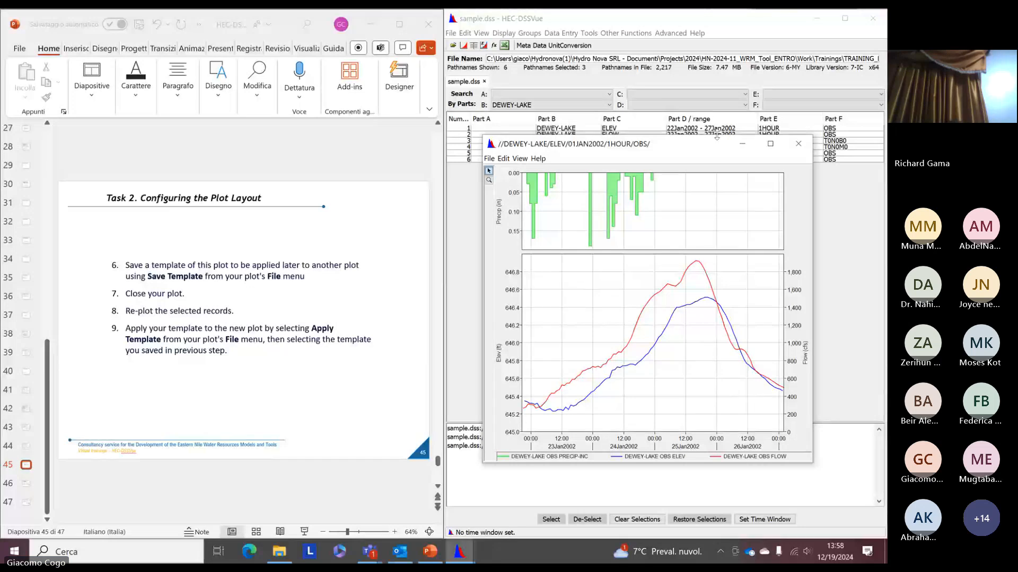
Close the configured plot, re-plot the selected DEWEY-LAKE records and enlarge the new plot window over the record list
click(800, 148)
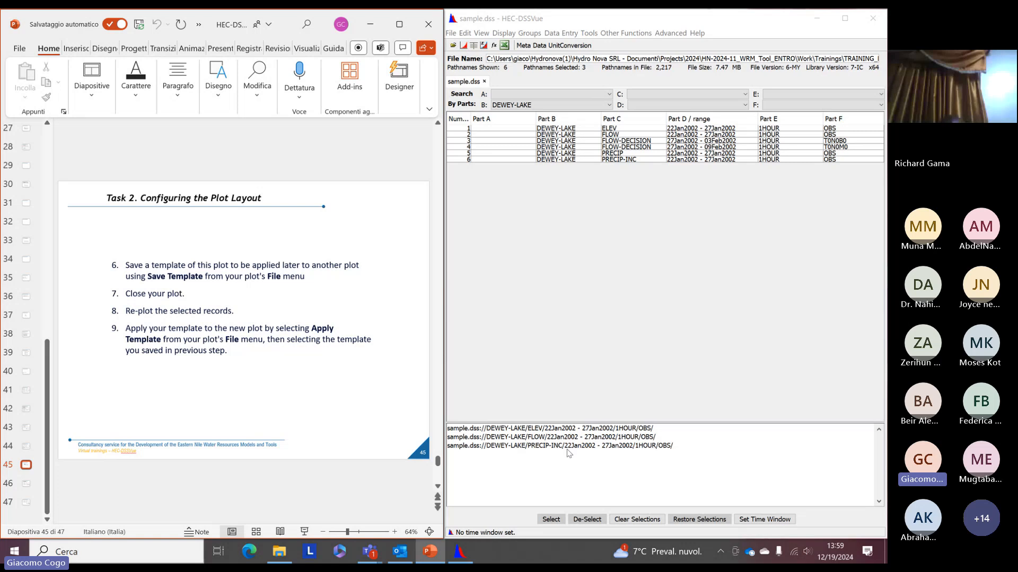
click(463, 46)
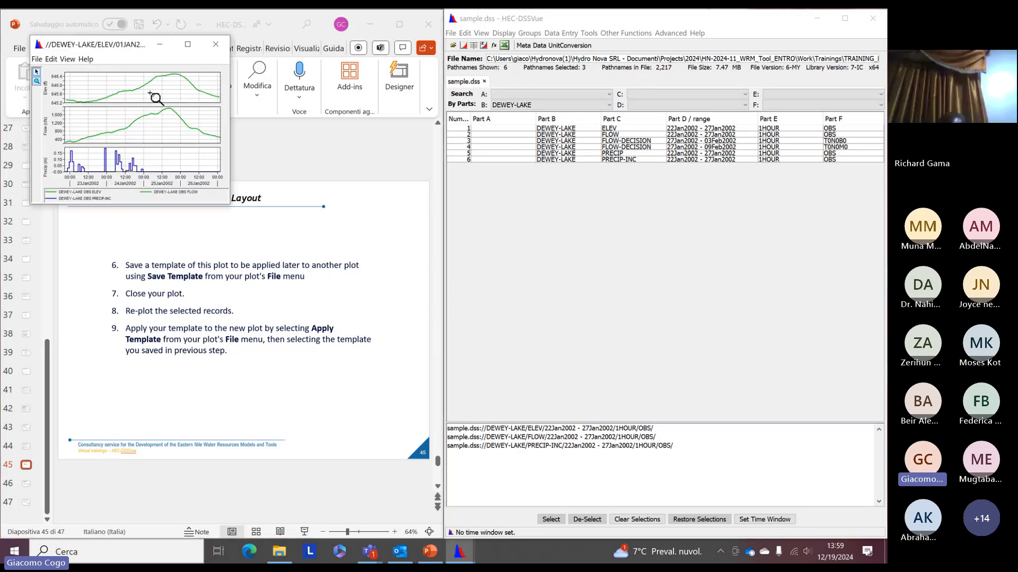
drag(101, 54, 672, 269)
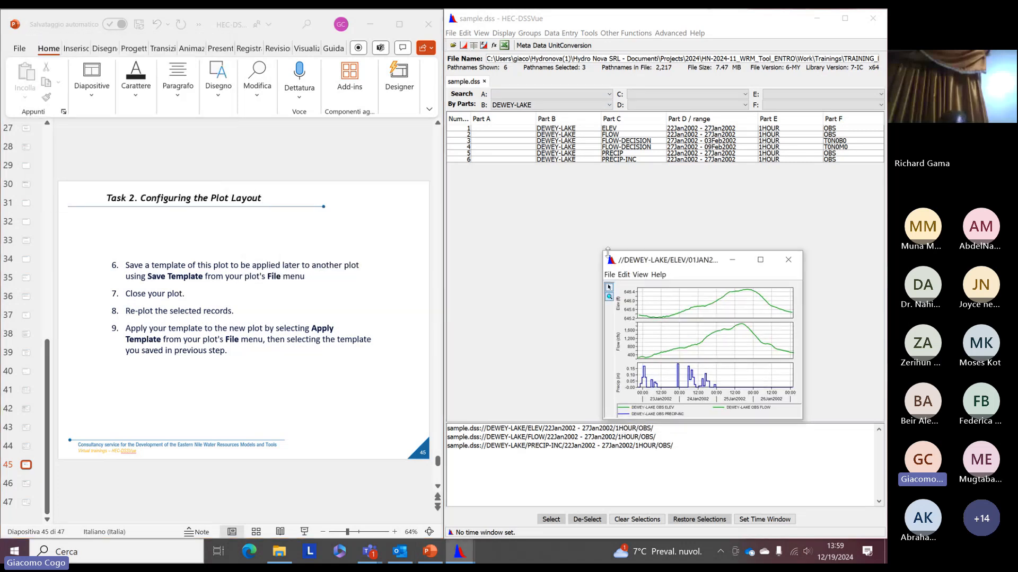
drag(602, 250, 463, 108)
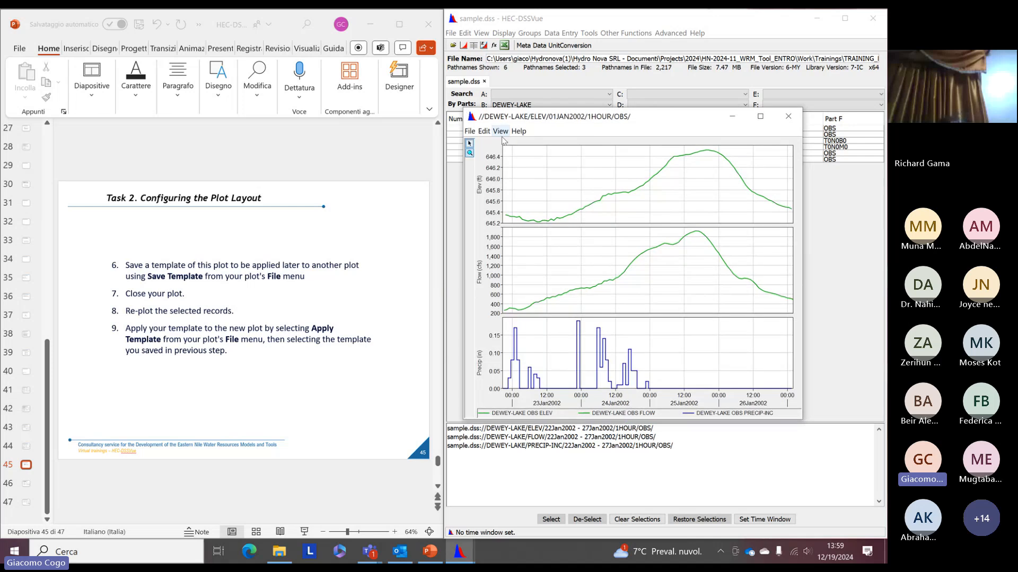
Apply the saved Template.template file from the Desktop to the new plot
click(470, 131)
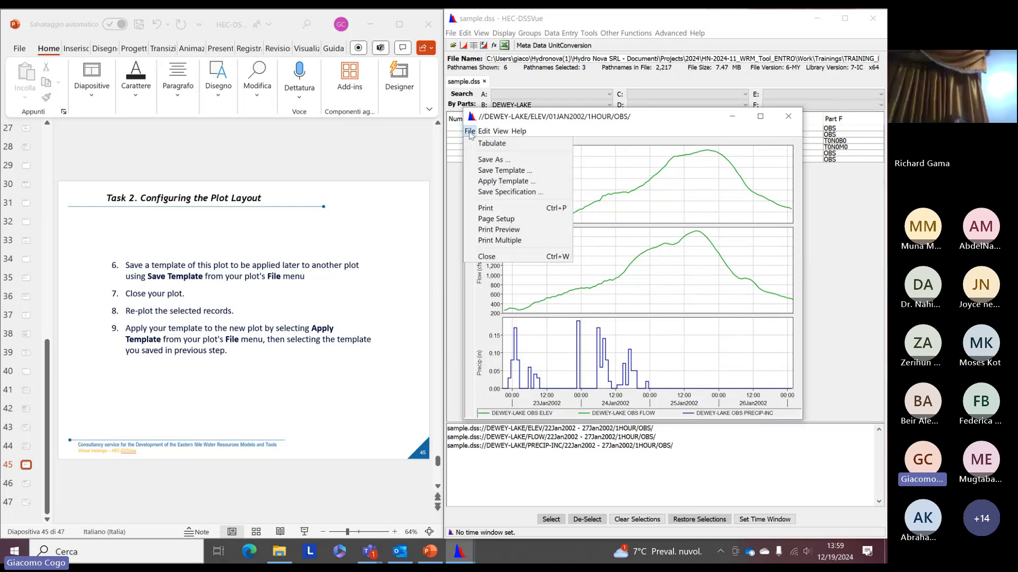
click(502, 181)
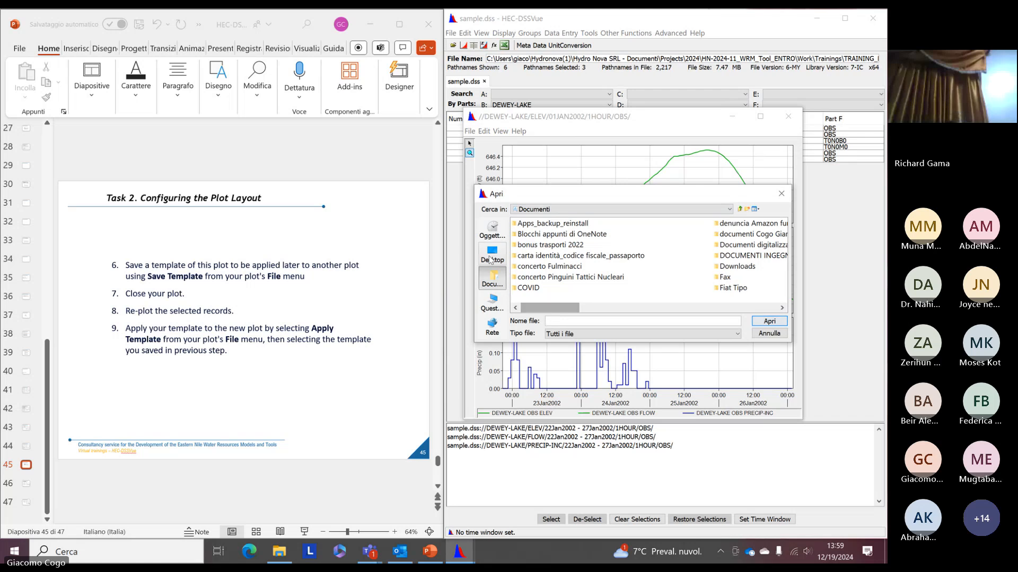
click(490, 260)
drag(556, 307, 620, 307)
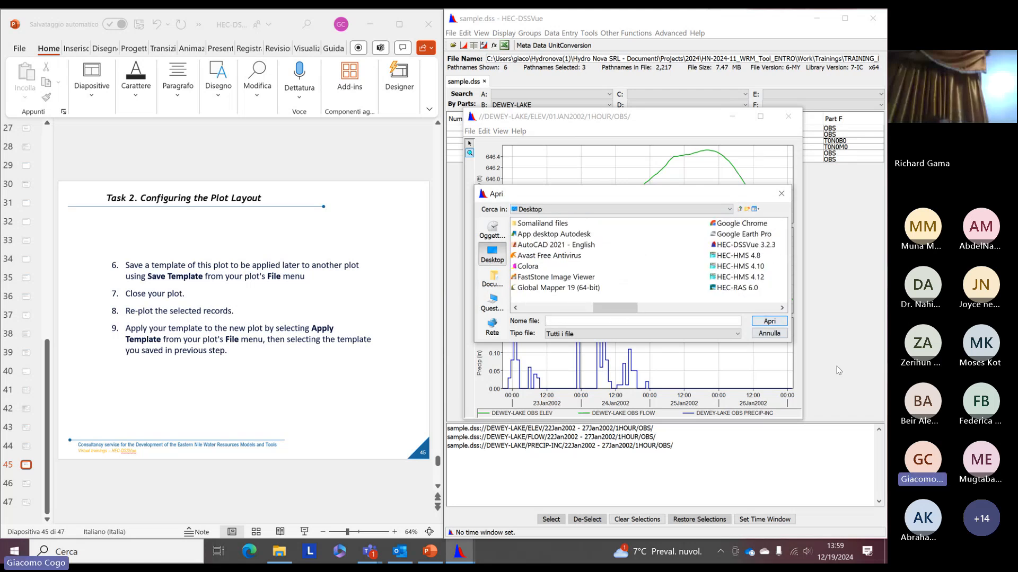
drag(791, 342, 838, 460)
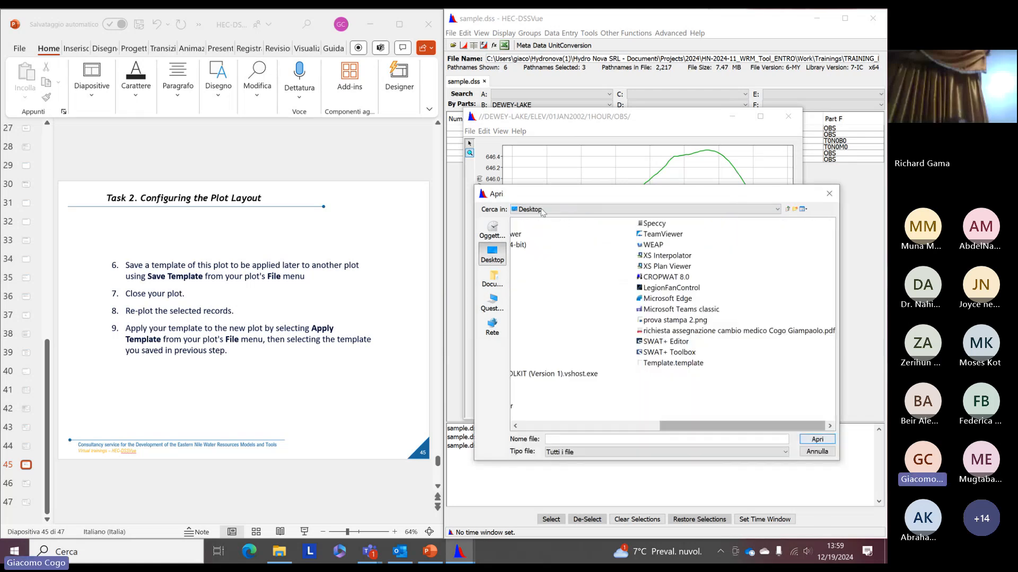
double_click(672, 364)
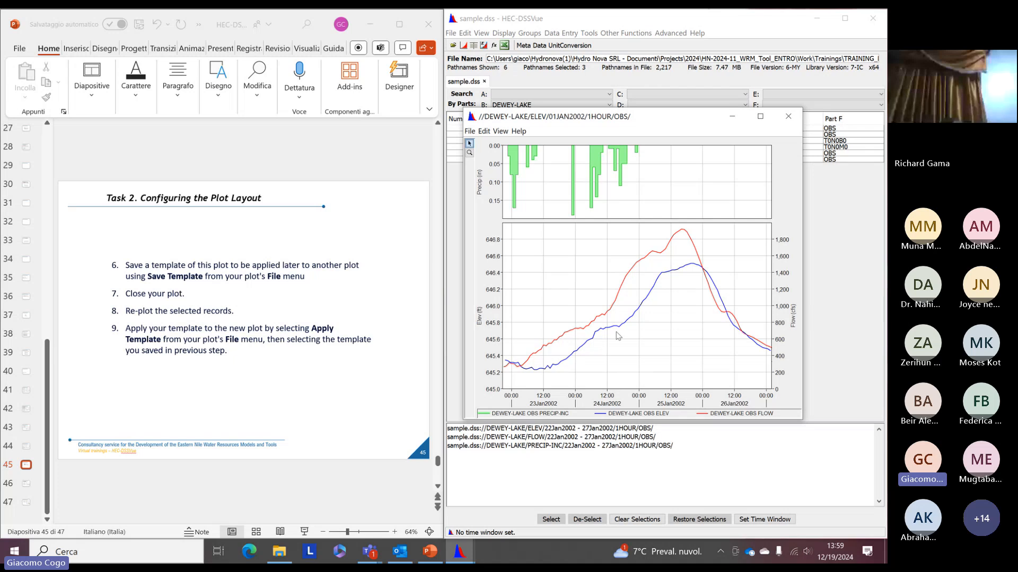
Close the templated plot and advance the slides to the Task 3 instructions on default plot properties
click(789, 117)
click(329, 381)
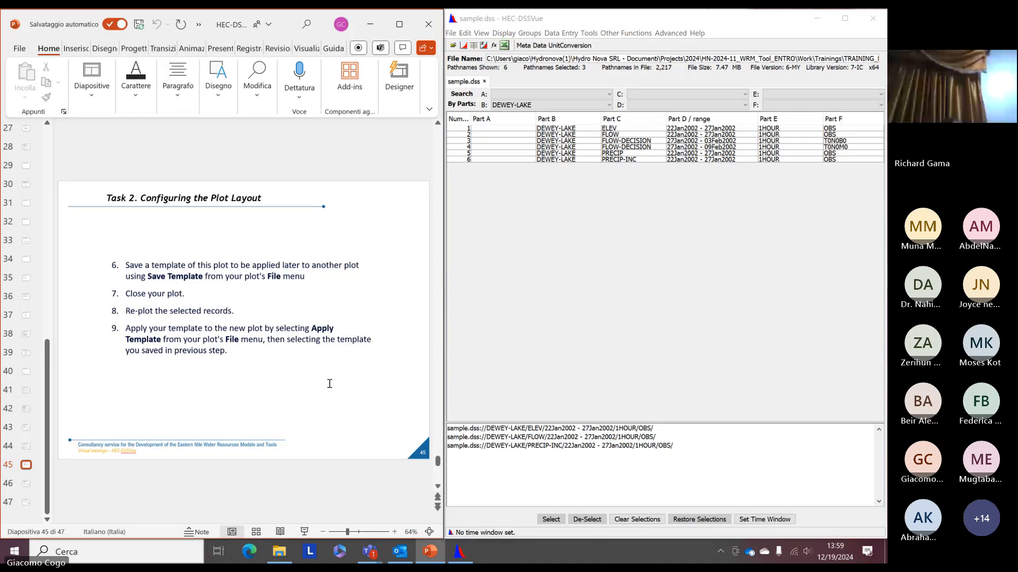
scroll(329, 383, down, 1)
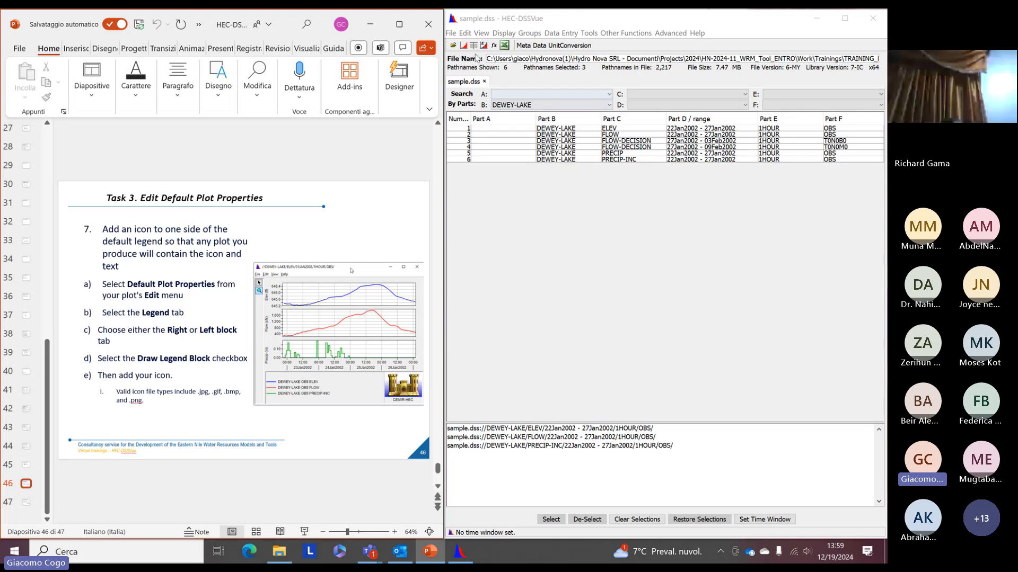
Plot the selected elevation, flow and precipitation records in an enlarged window, and widen the slides area beside it
click(534, 131)
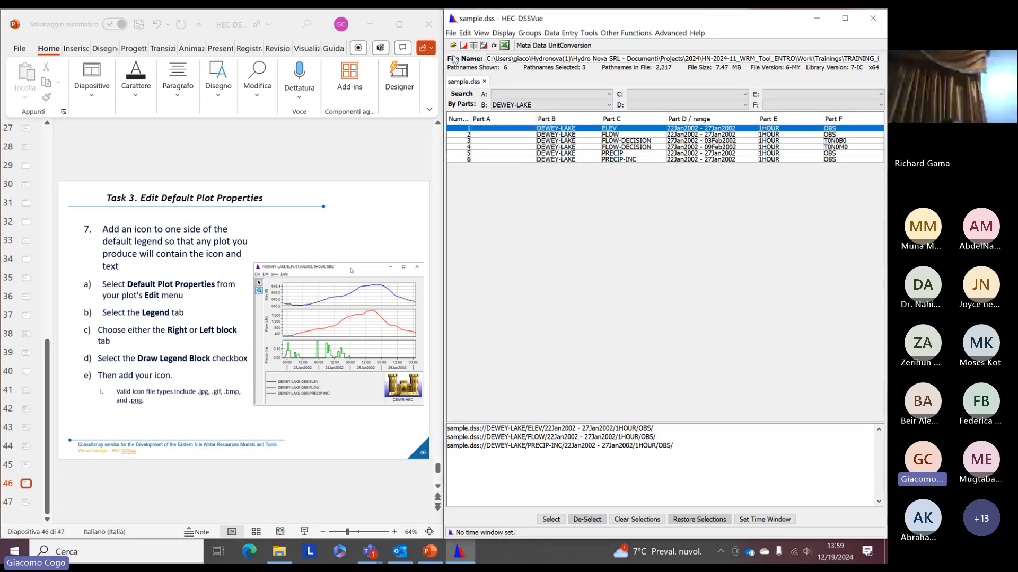
click(464, 46)
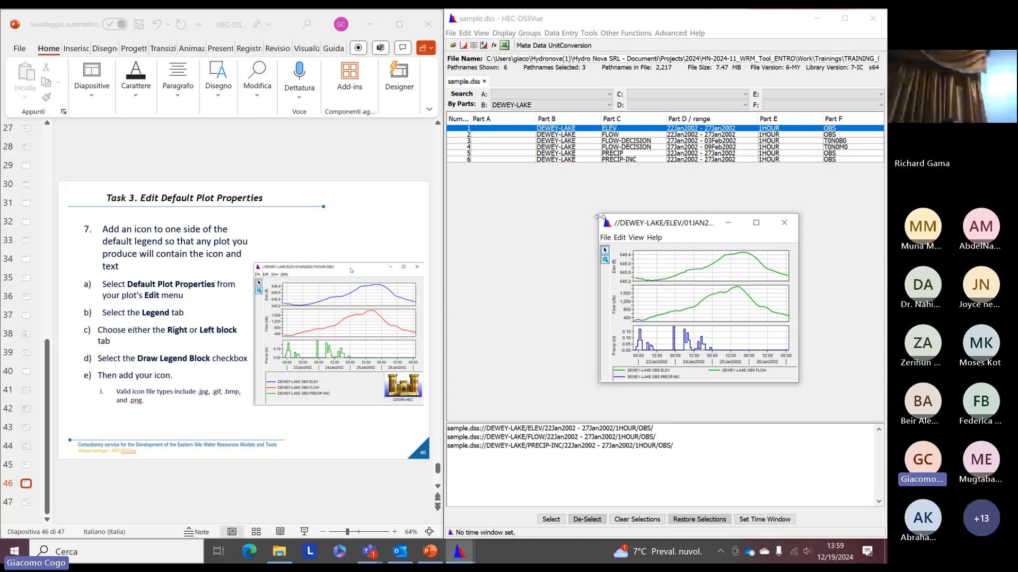
drag(597, 215, 496, 102)
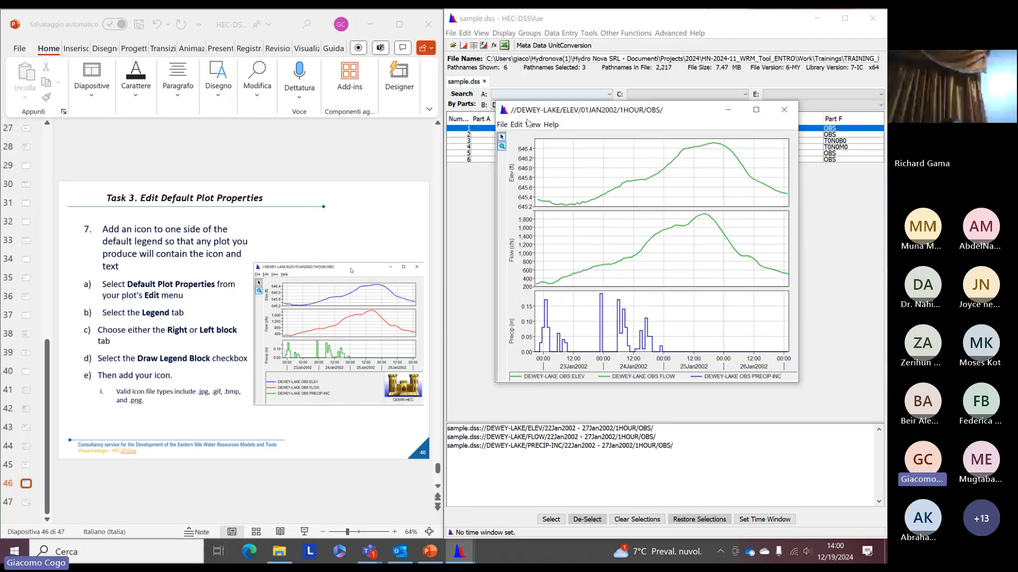
drag(495, 102, 500, 71)
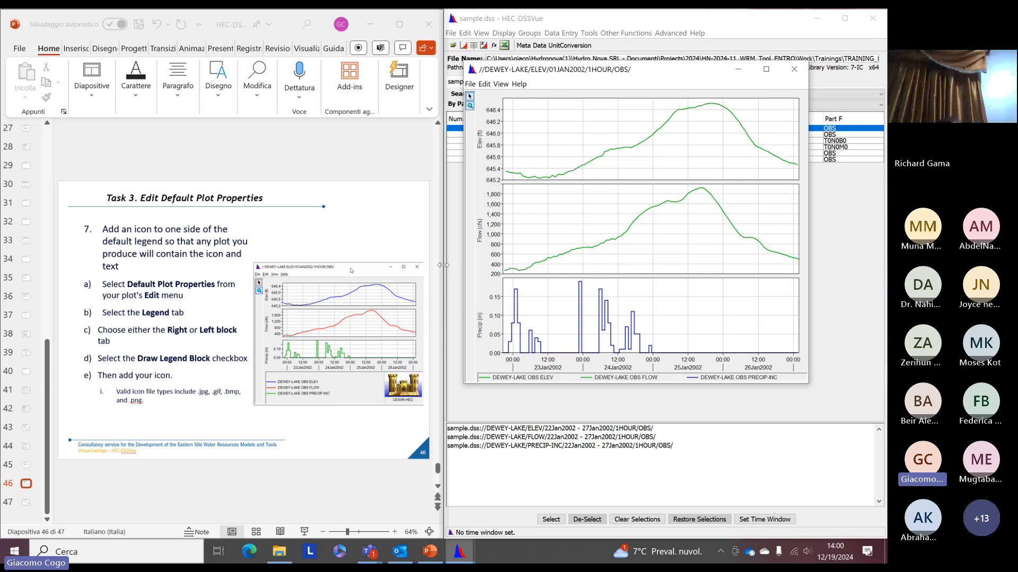
drag(443, 265, 537, 274)
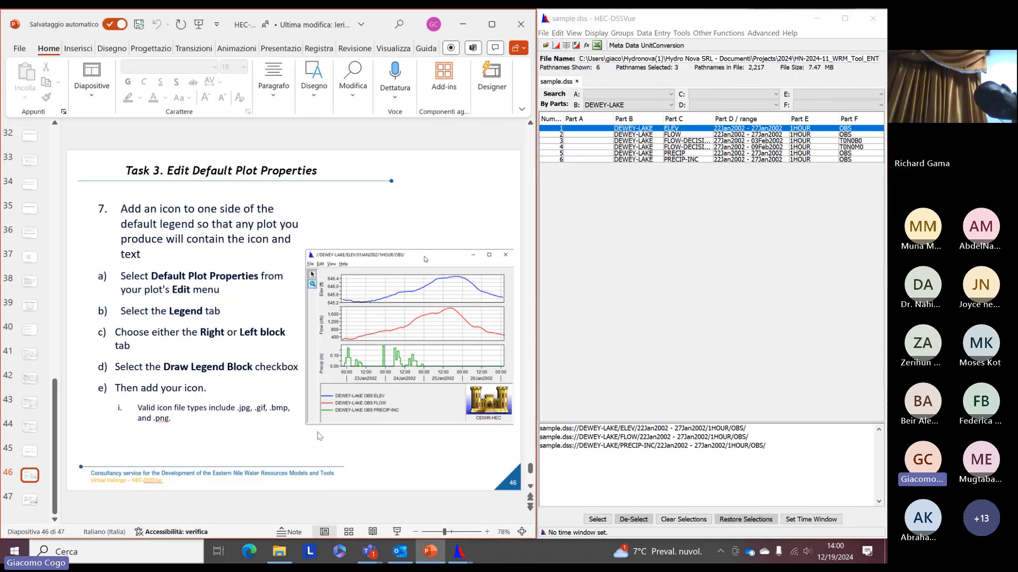